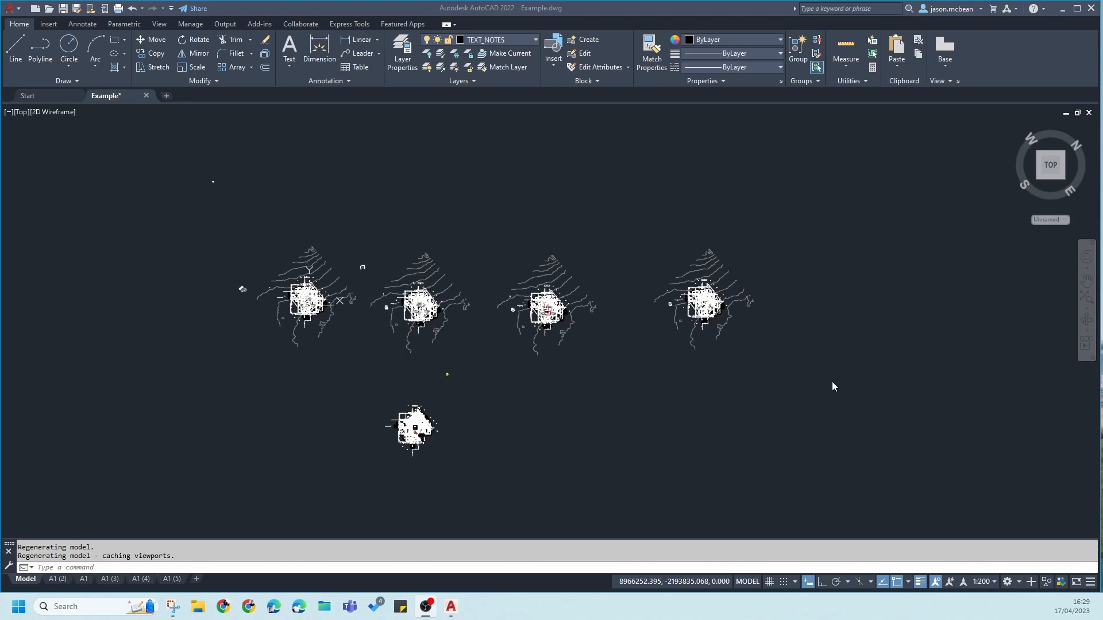
click(615, 408)
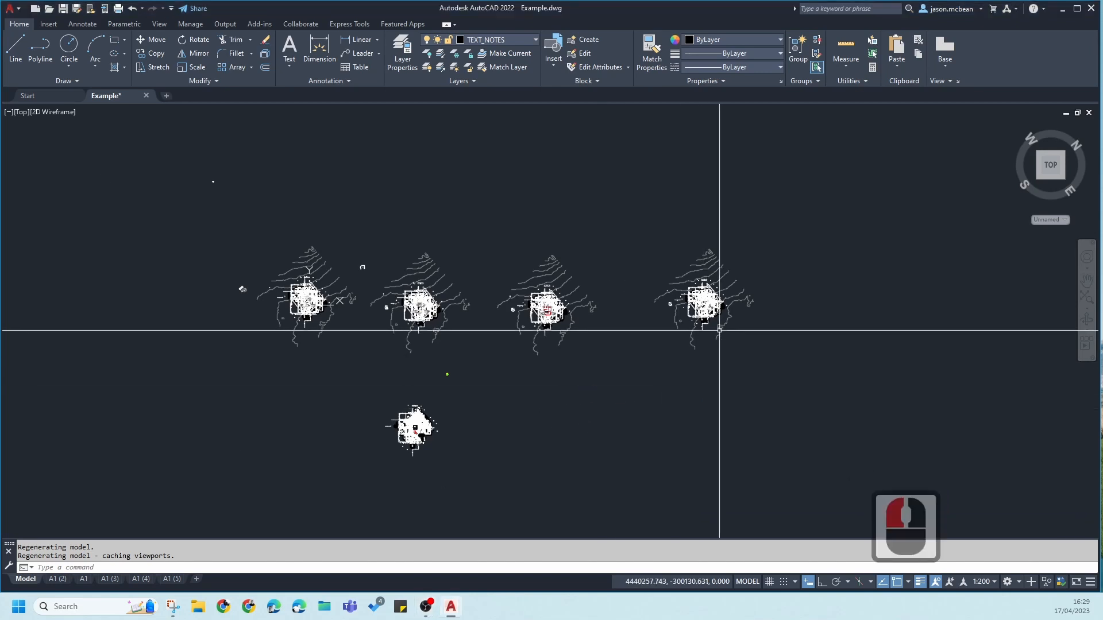
scroll(637, 357, down, 2)
scroll(743, 364, up, 3)
middle_drag(743, 364, 691, 374)
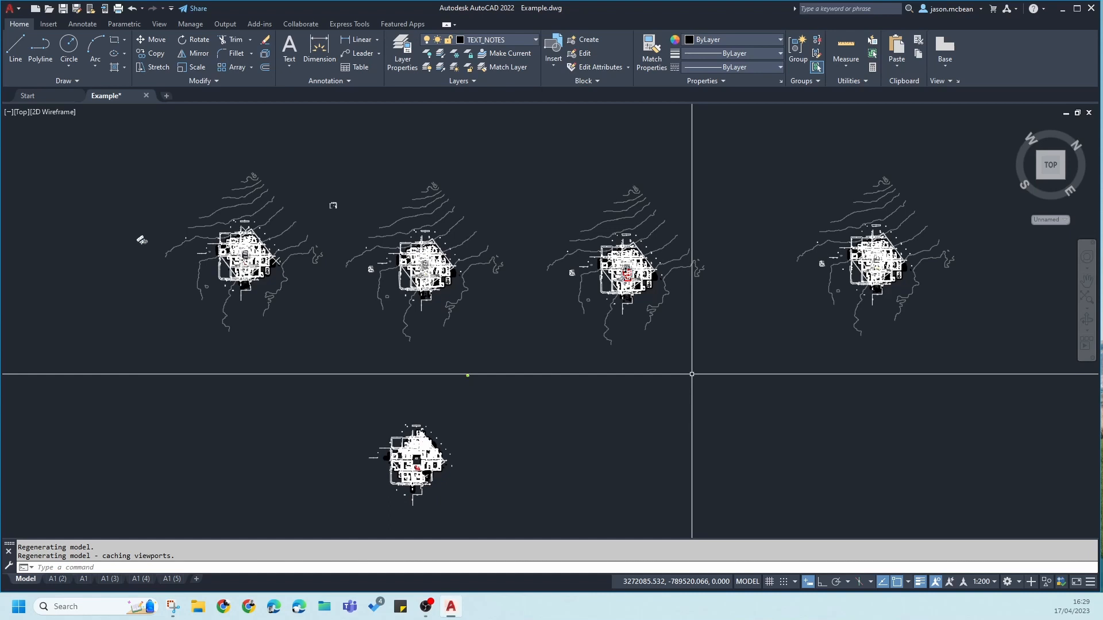
Step: Save a copy of the drawing to the Desktop as Example_Link.dwg
click(9, 9)
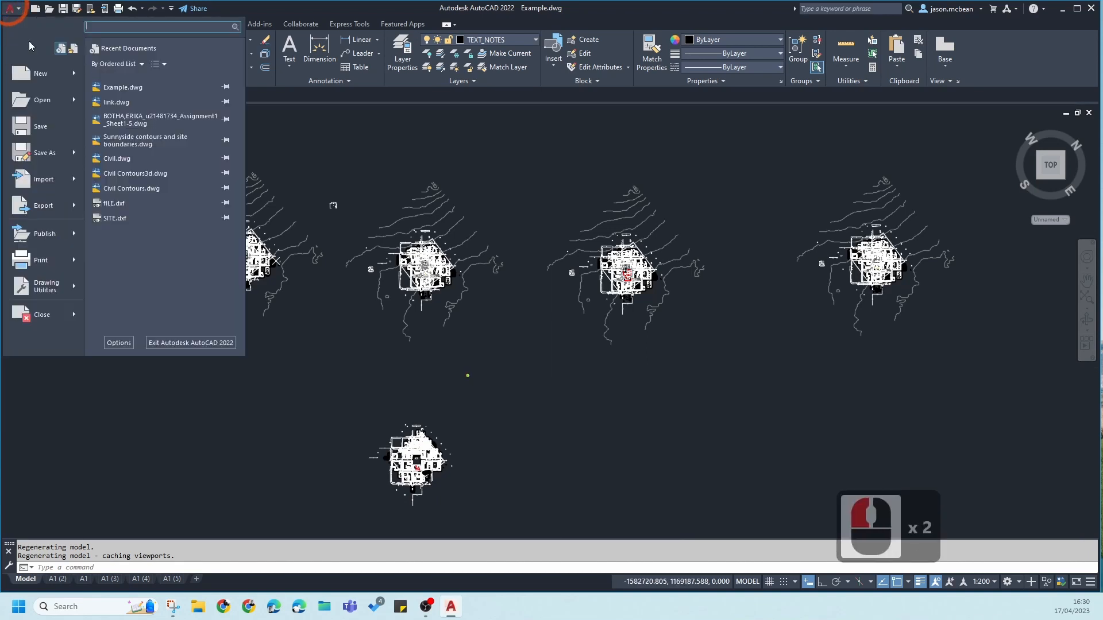
click(44, 152)
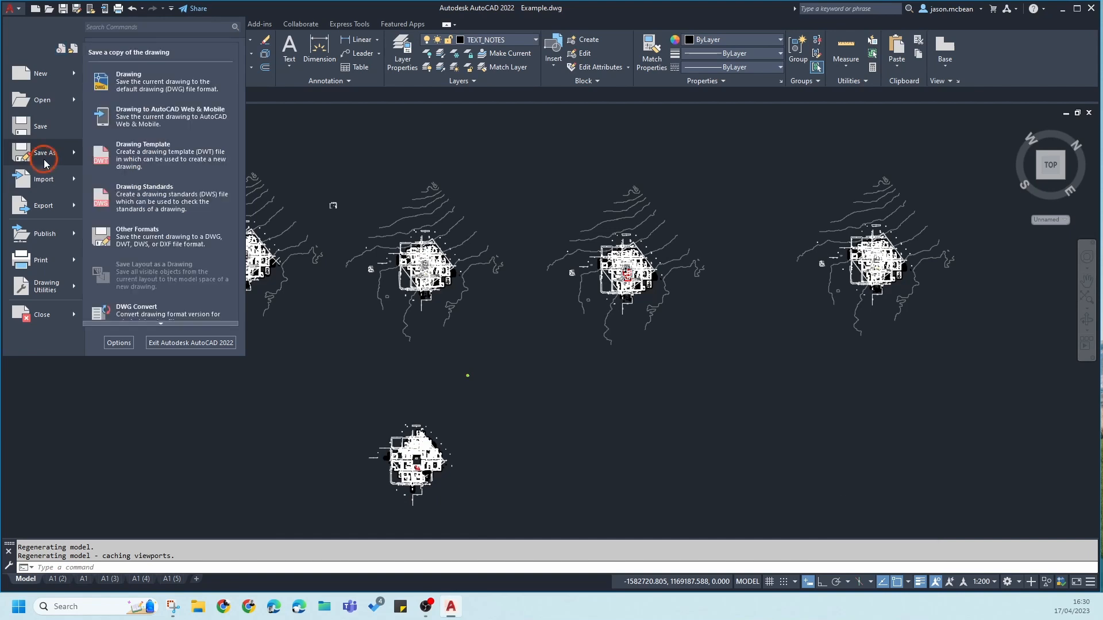
click(388, 234)
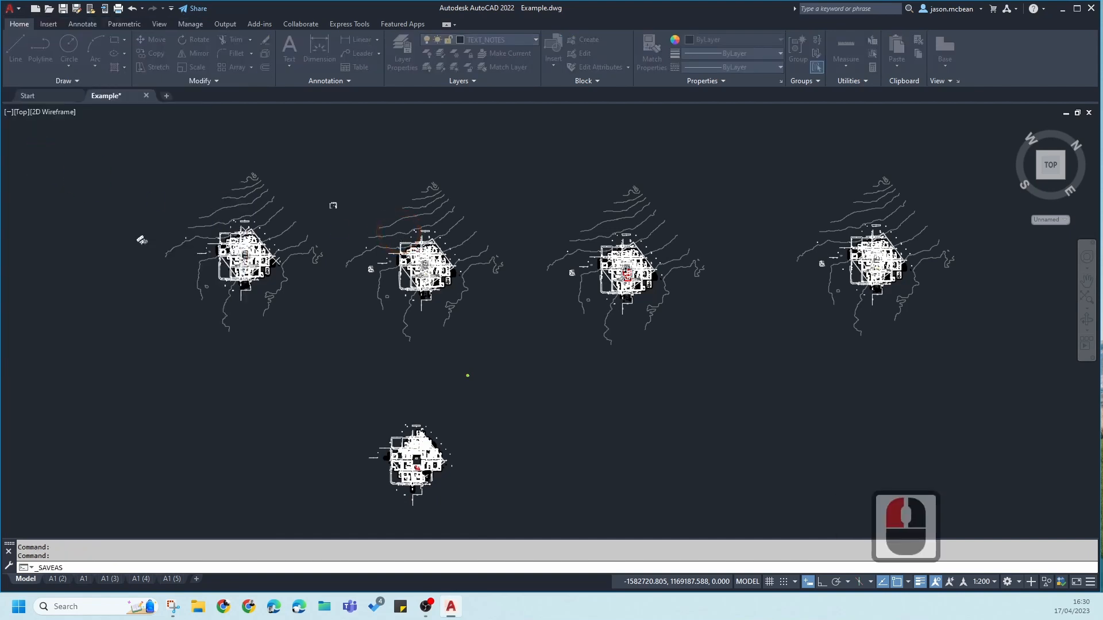
mouse_move(719, 354)
mouse_down()
mouse_move(680, 365)
mouse_move(363, 260)
mouse_up()
double_click(394, 510)
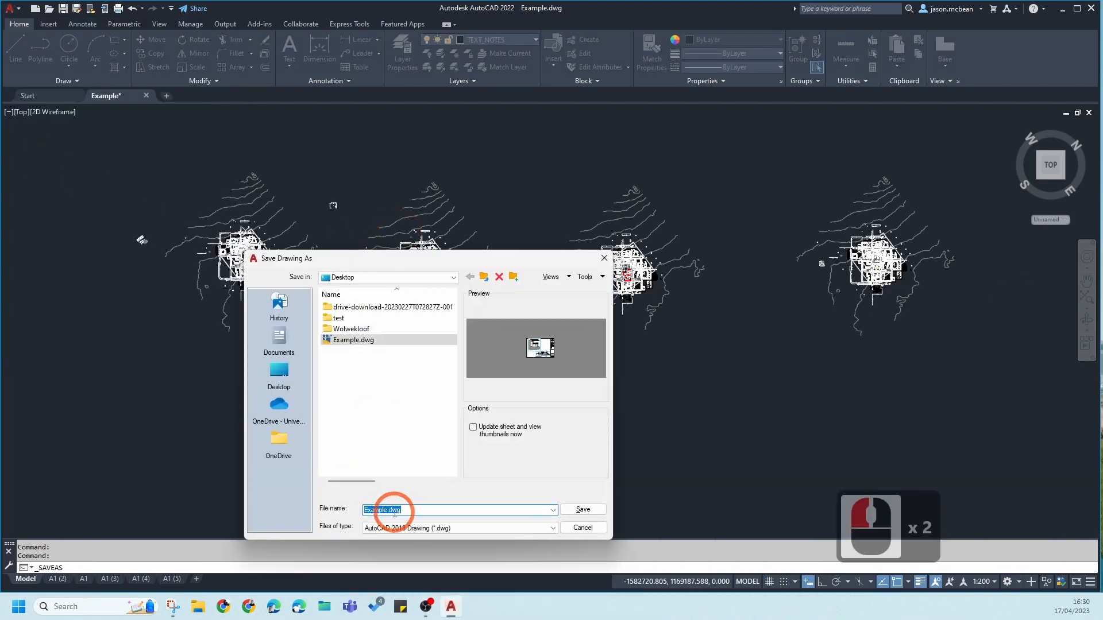
click(439, 513)
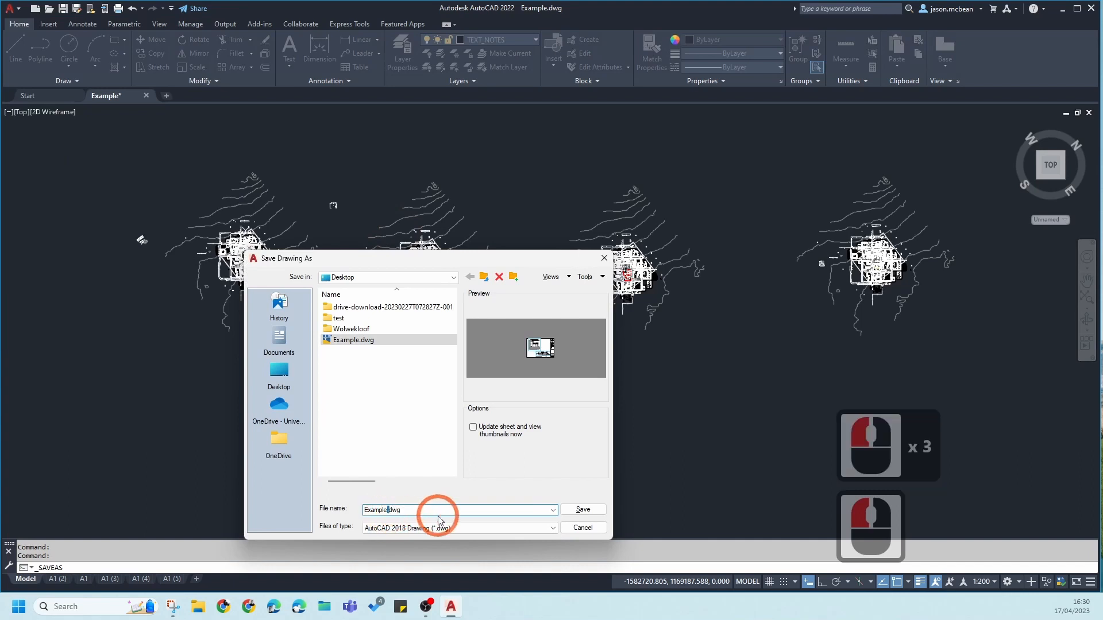
text(_)
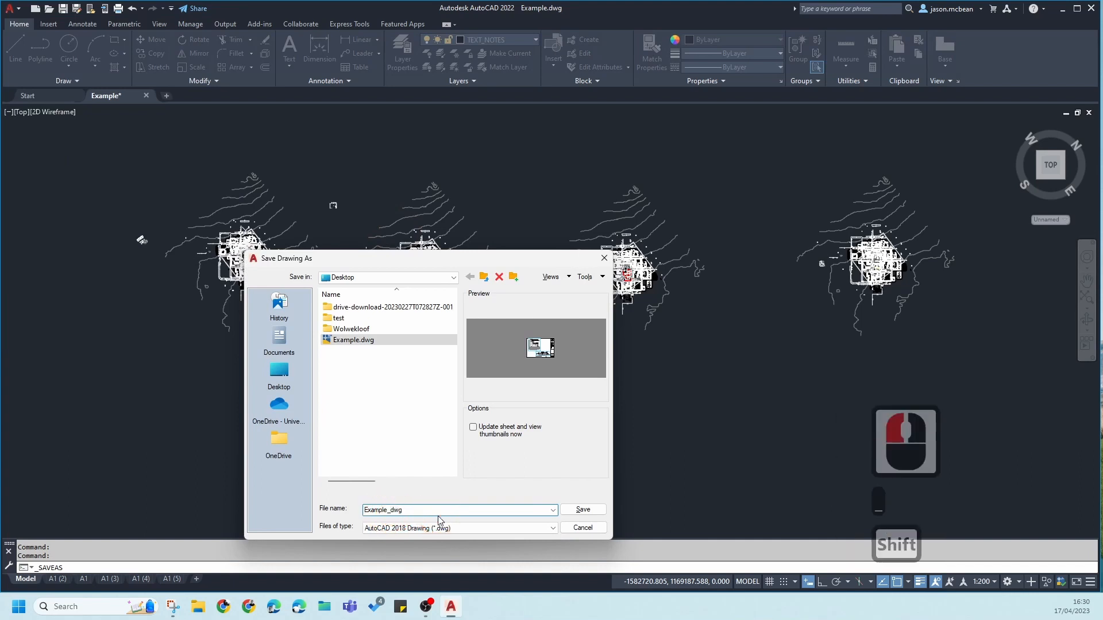
text(Link)
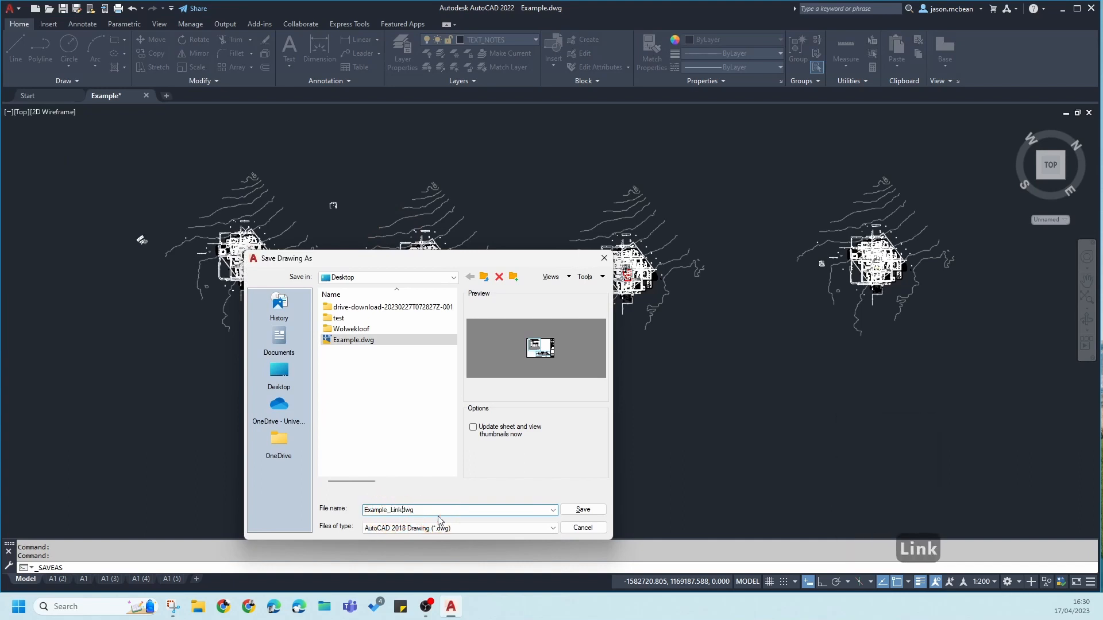
key(Return)
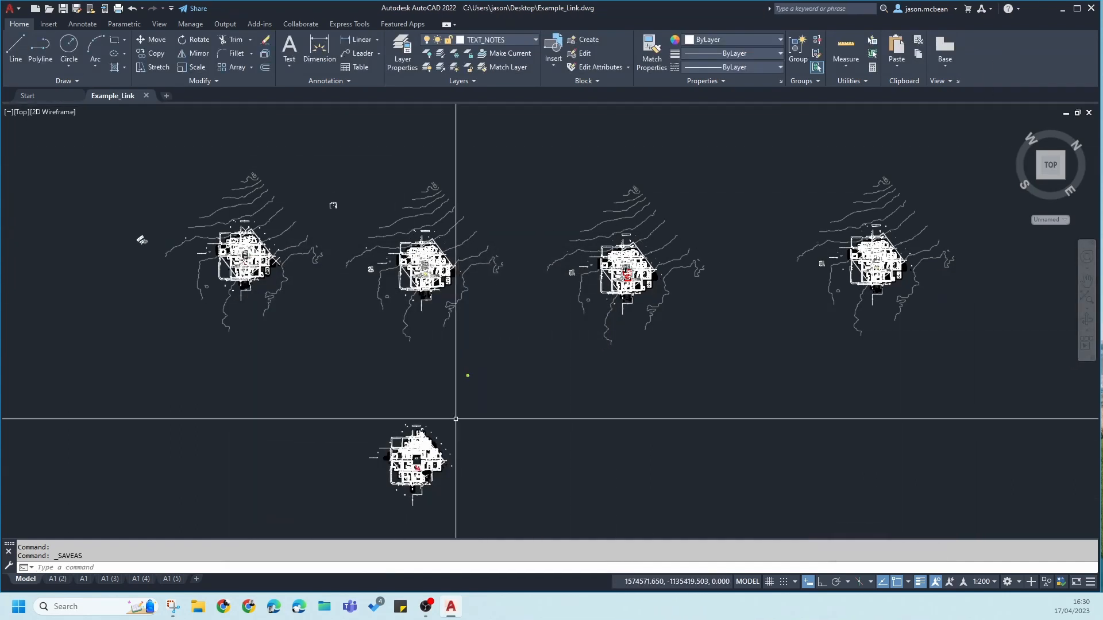
Step: Delete all the A1 sheet layouts, from A1 (2) through A1 (5)
click(57, 579)
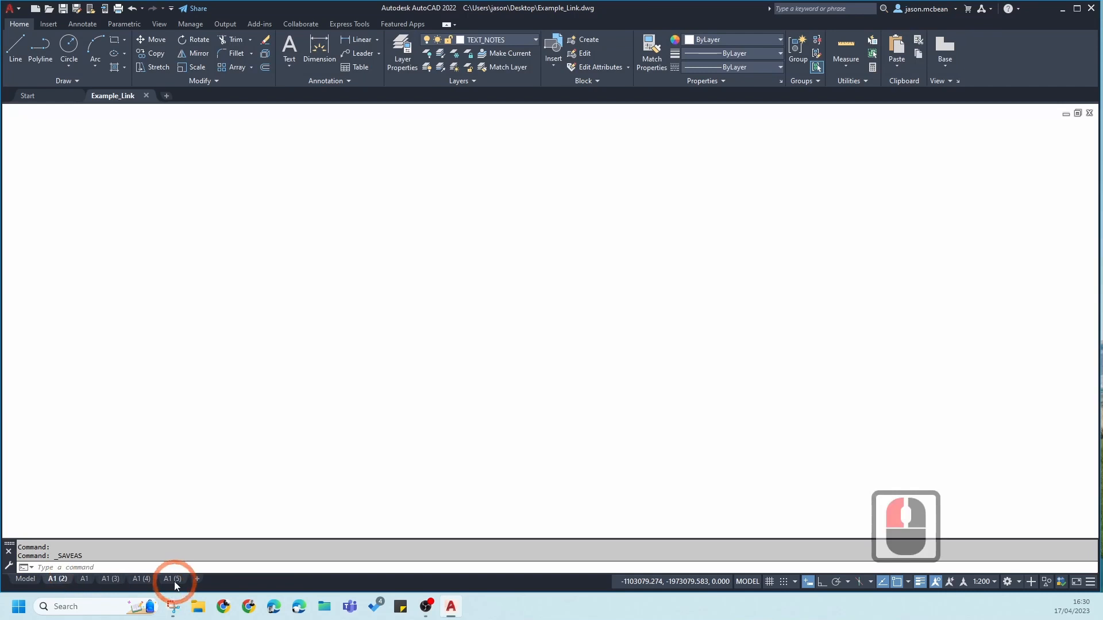
shift+click(174, 580)
right_click(175, 580)
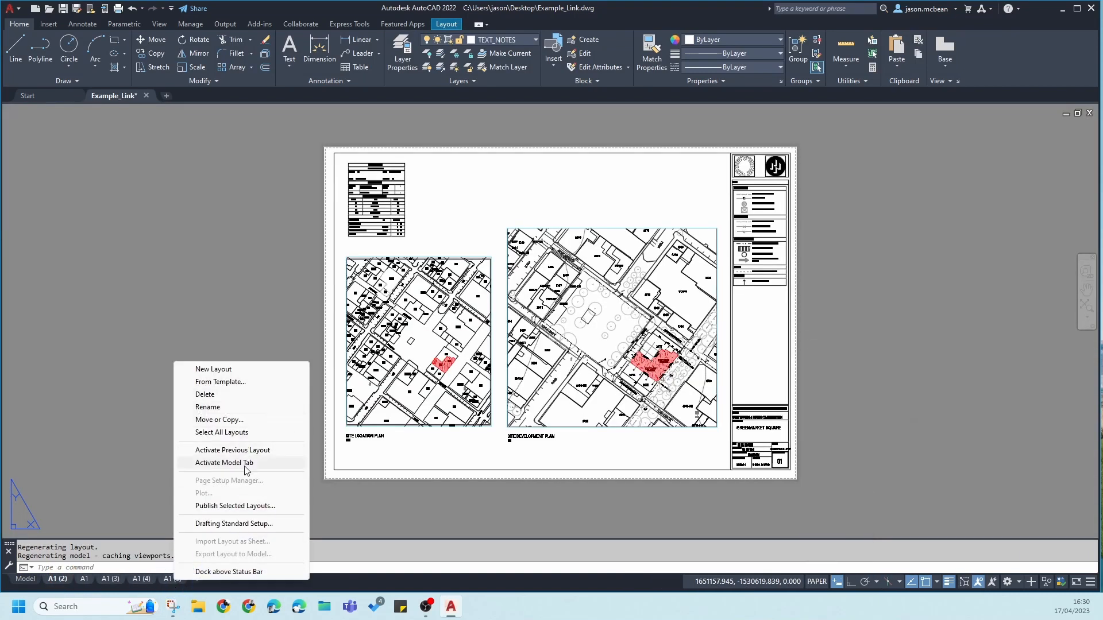
click(205, 395)
click(576, 342)
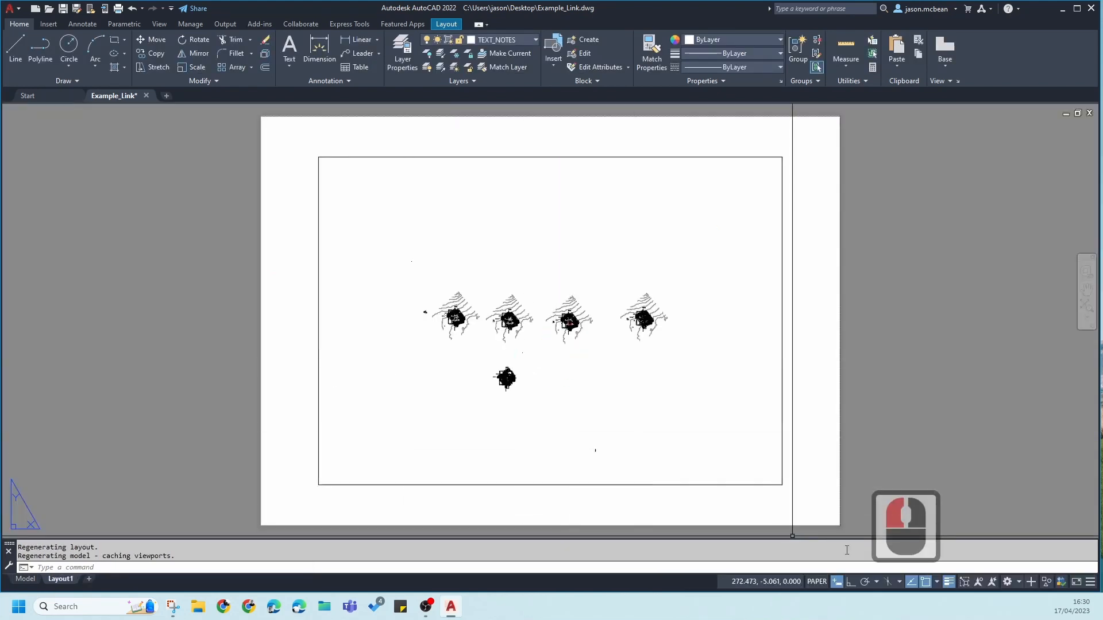
Step: Delete the viewport from the remaining Layout1 sheet
click(819, 490)
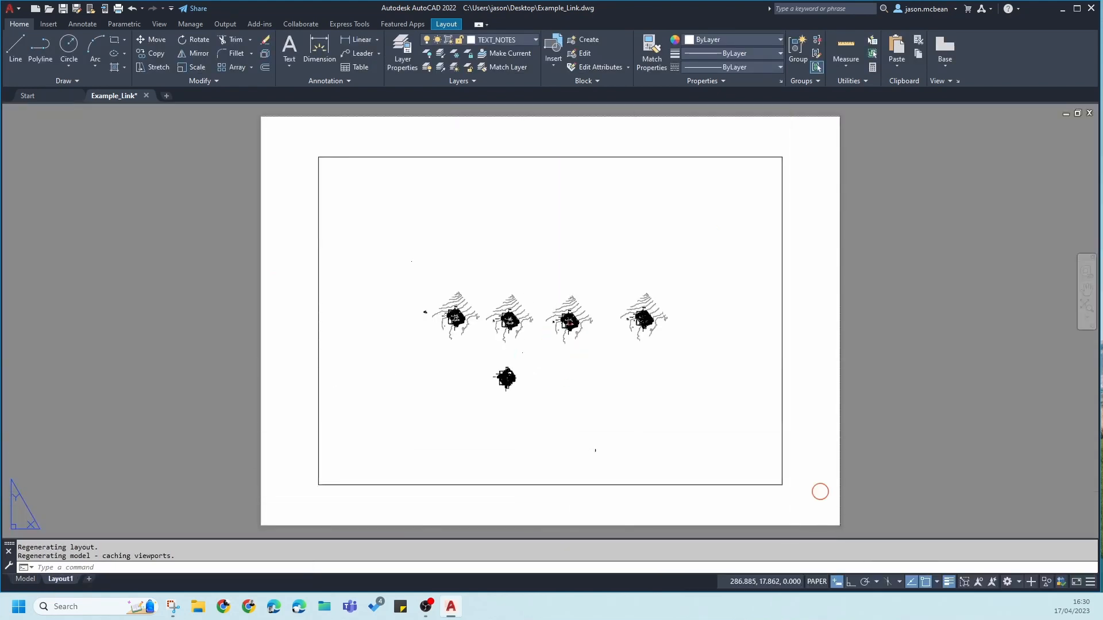
click(694, 404)
key(Delete)
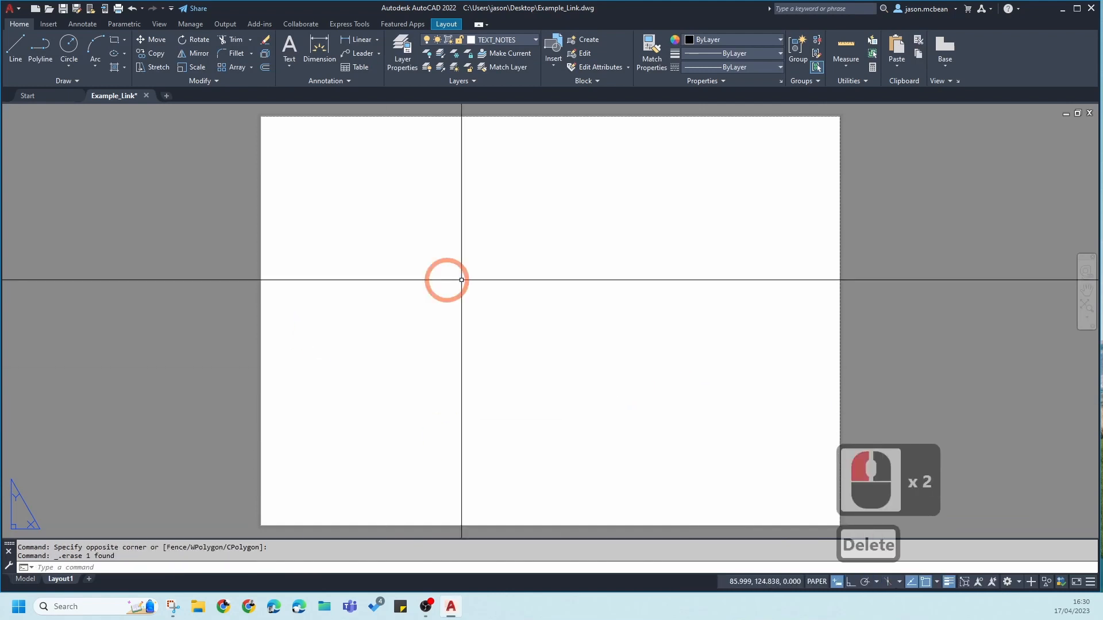
Step: Switch to model space and examine the site plan copies closely, comparing their erven, boundary lines, trees and surrounding buildings
click(25, 579)
scroll(490, 394, up, 3)
middle_drag(522, 402, 483, 340)
scroll(411, 397, up, 5)
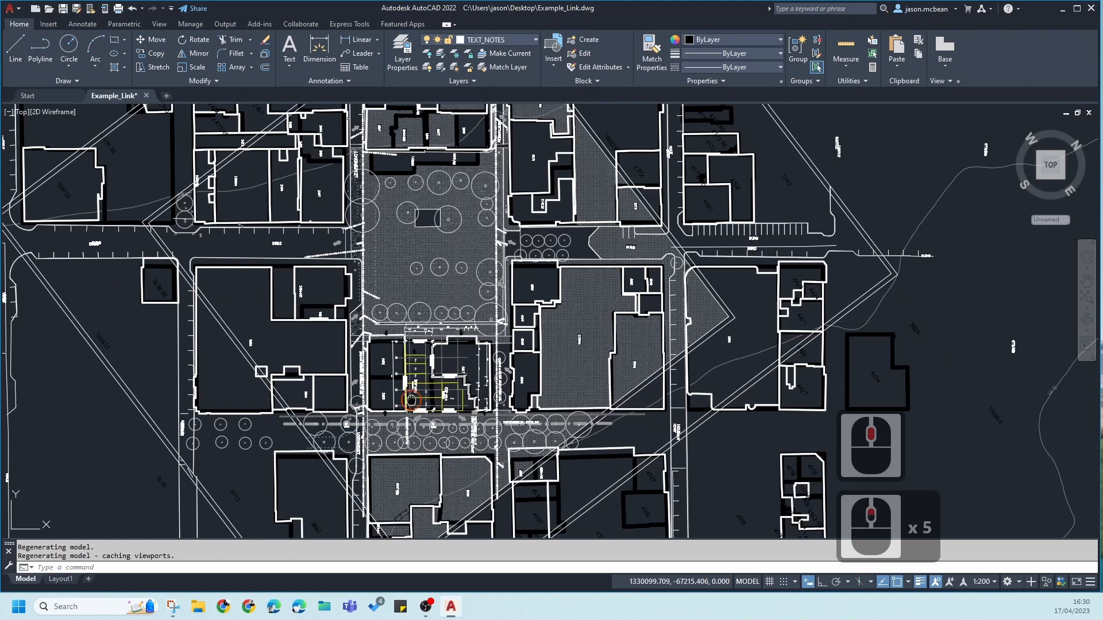
middle_drag(411, 400, 421, 371)
scroll(325, 406, up, 3)
scroll(653, 326, down, 1)
middle_drag(654, 326, 296, 404)
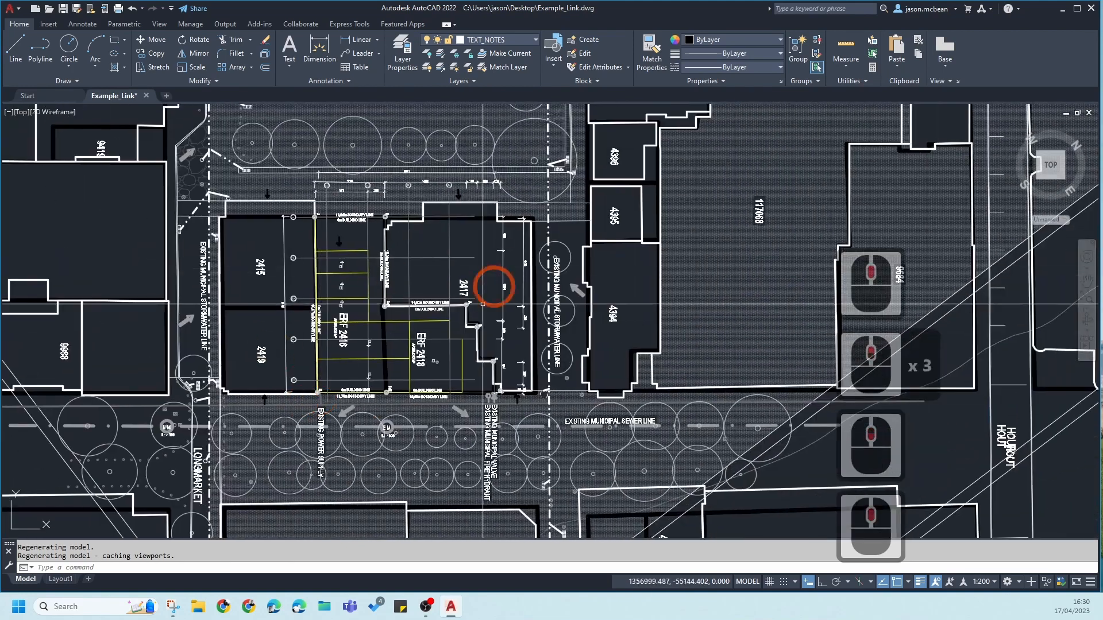
scroll(353, 374, down, 5)
middle_drag(770, 379, 246, 384)
scroll(246, 384, down, 4)
scroll(384, 349, up, 7)
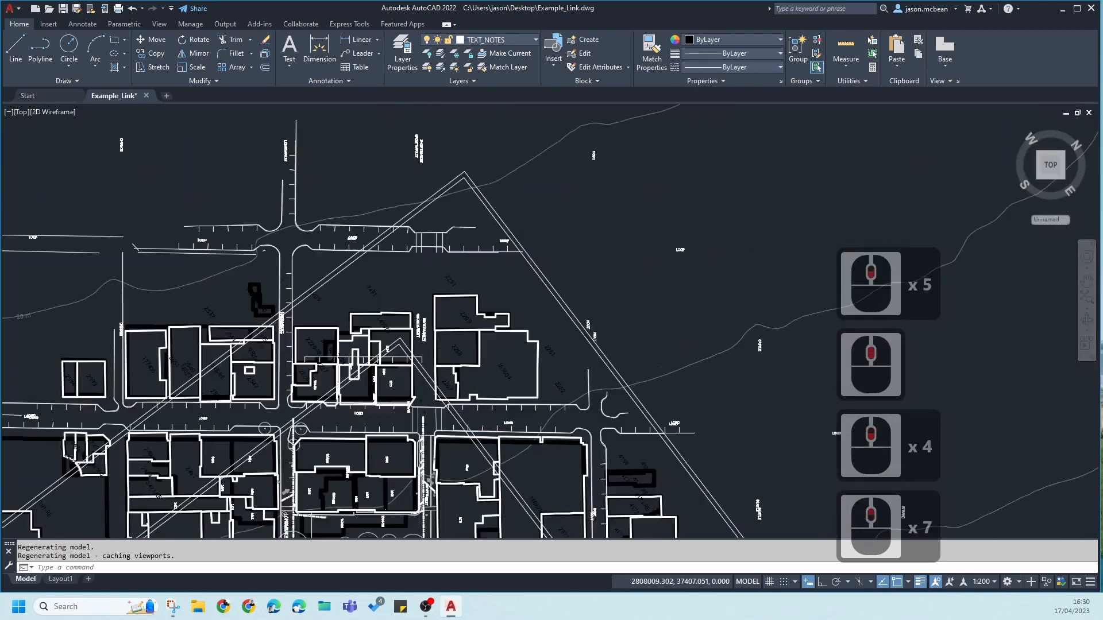
scroll(382, 469, up, 1)
middle_drag(382, 469, 402, 283)
scroll(320, 379, down, 9)
middle_drag(502, 411, 142, 385)
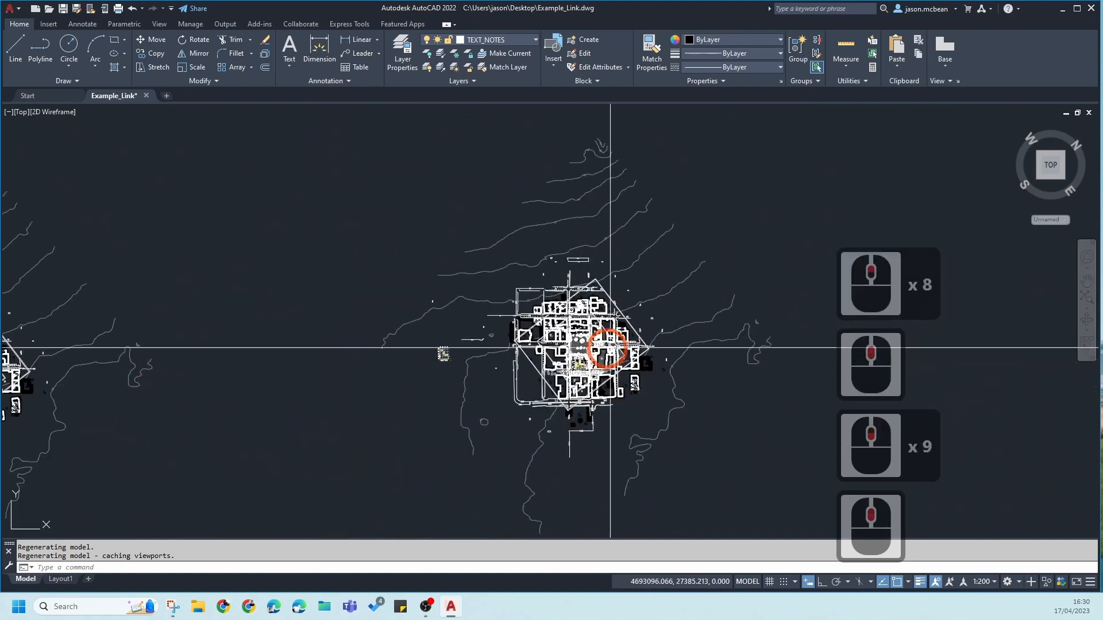
scroll(661, 328, up, 5)
middle_drag(186, 419, 682, 300)
scroll(263, 436, up, 3)
scroll(535, 198, down, 4)
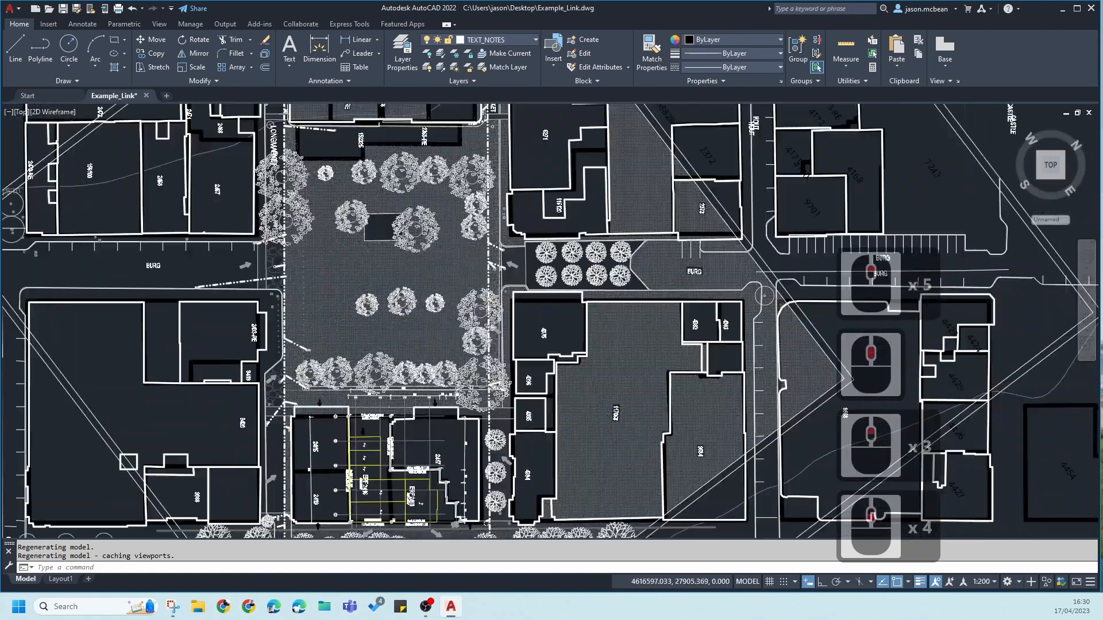
scroll(479, 358, up, 3)
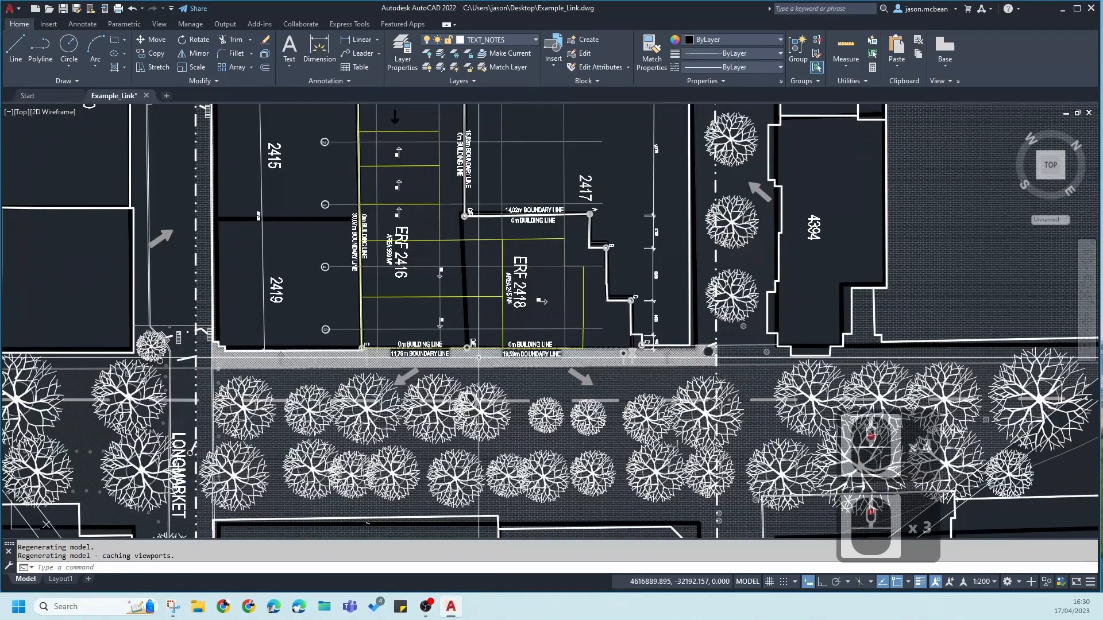
scroll(592, 368, down, 7)
mouse_move(321, 408)
middle_down()
mouse_move(623, 375)
mouse_move(741, 376)
middle_up()
middle_drag(356, 362, 878, 397)
scroll(879, 398, down, 4)
scroll(298, 421, up, 4)
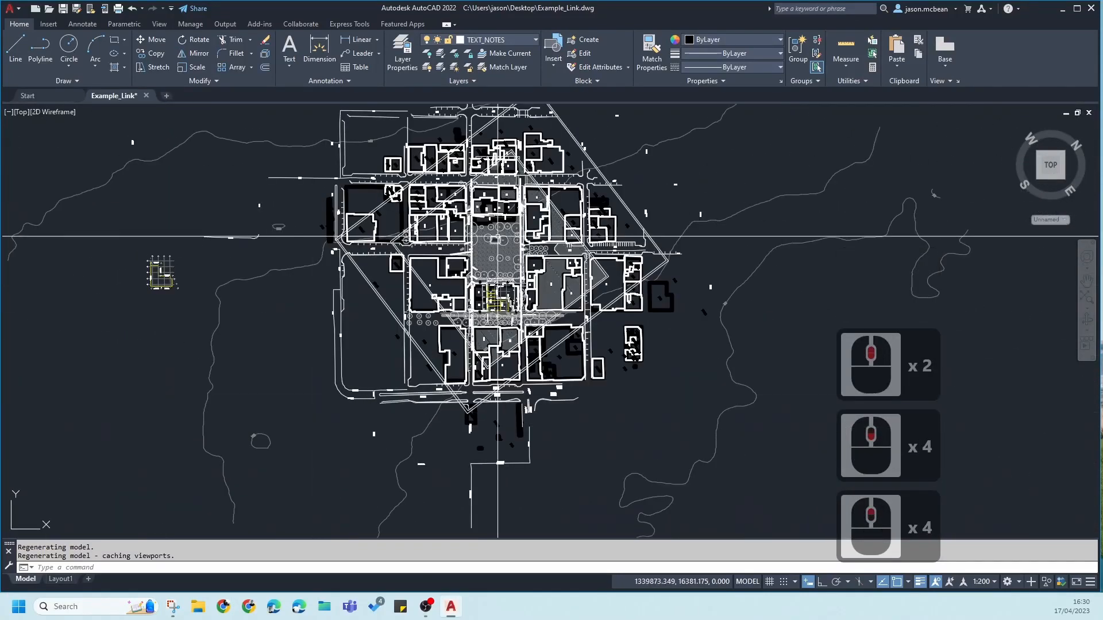
scroll(498, 236, up, 4)
scroll(460, 321, down, 8)
scroll(440, 397, down, 3)
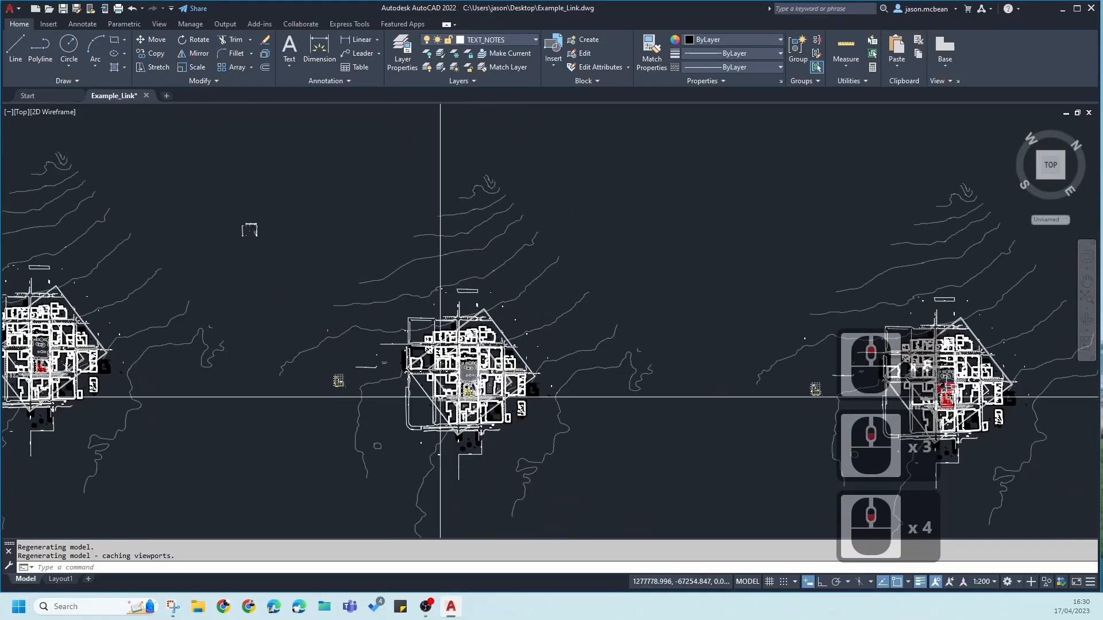
scroll(439, 397, up, 3)
scroll(368, 379, down, 4)
key(Escape)
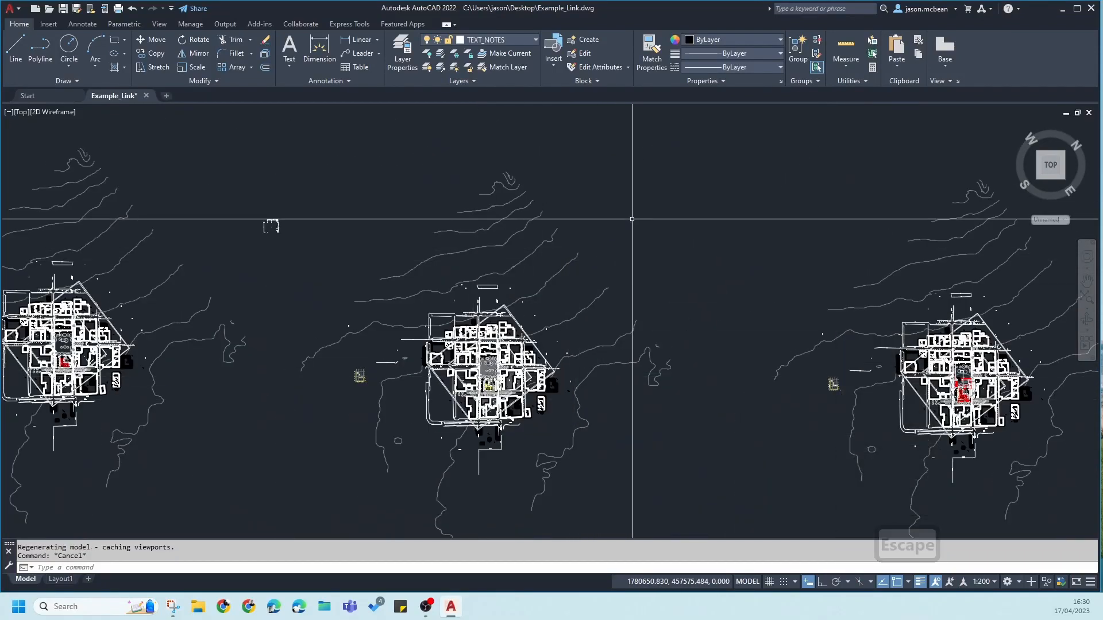
Step: Ensure the UCS settings have "Update view to Plan when UCS is changed" enabled and accept them
click(161, 25)
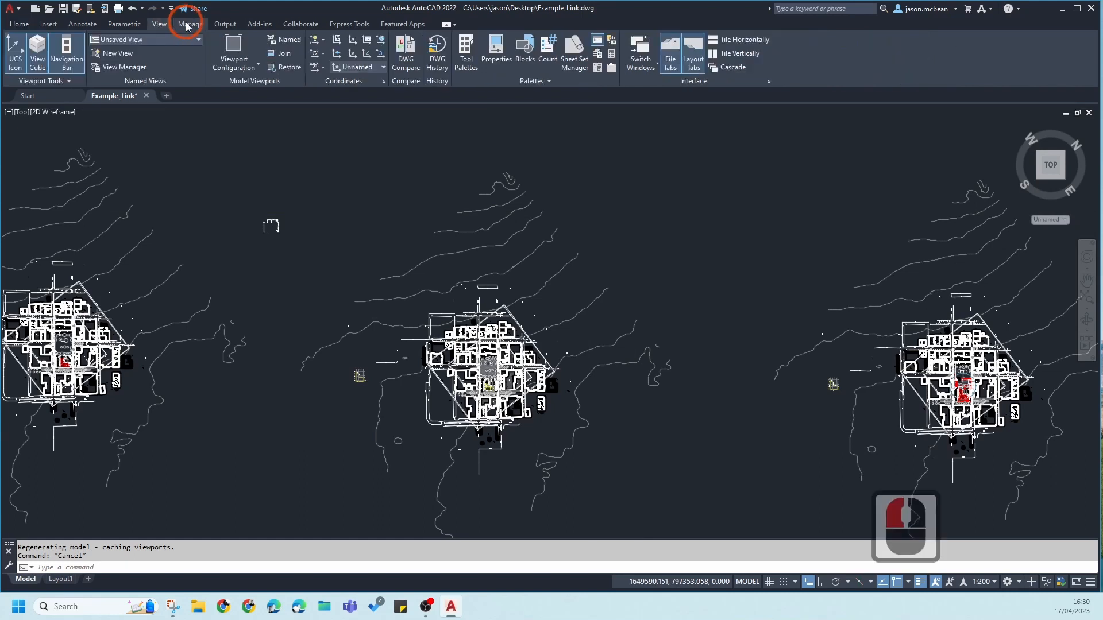
click(384, 81)
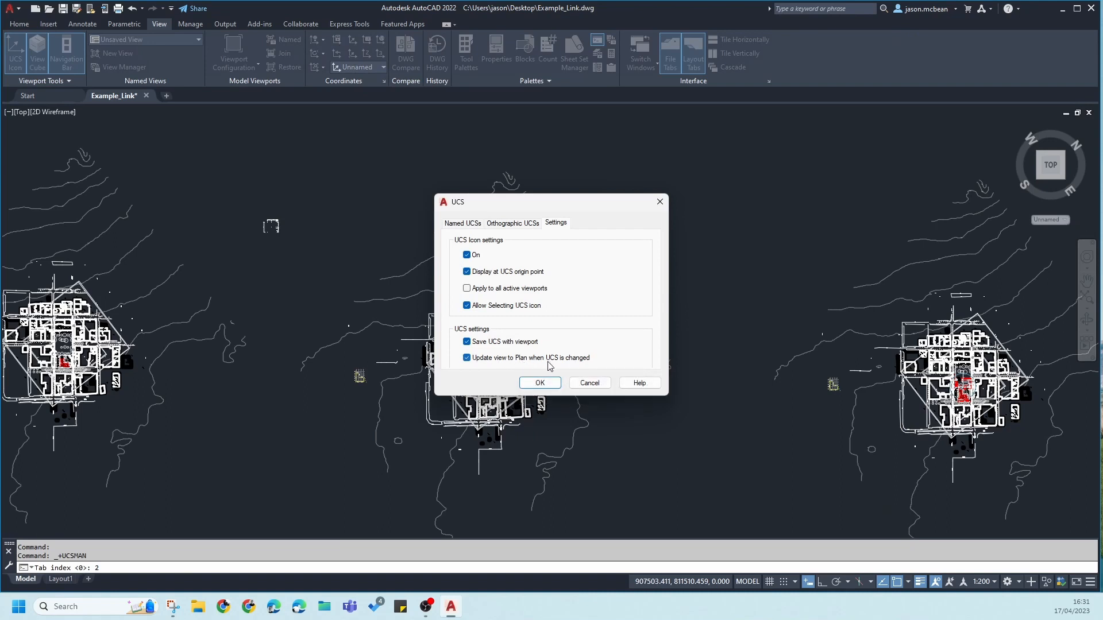
click(467, 358)
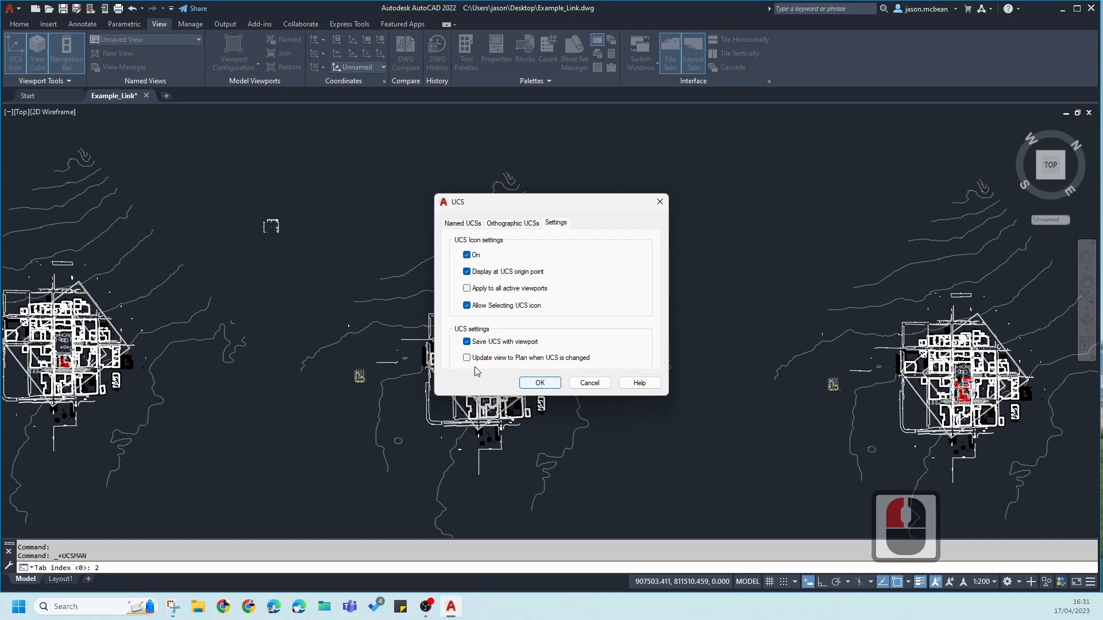
click(540, 383)
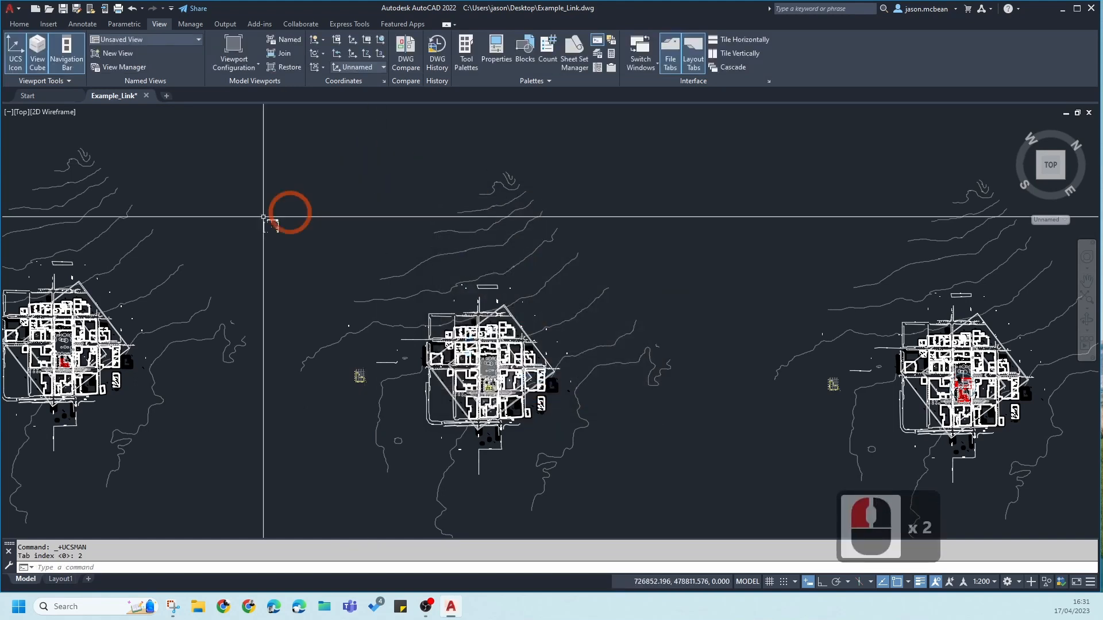
click(337, 39)
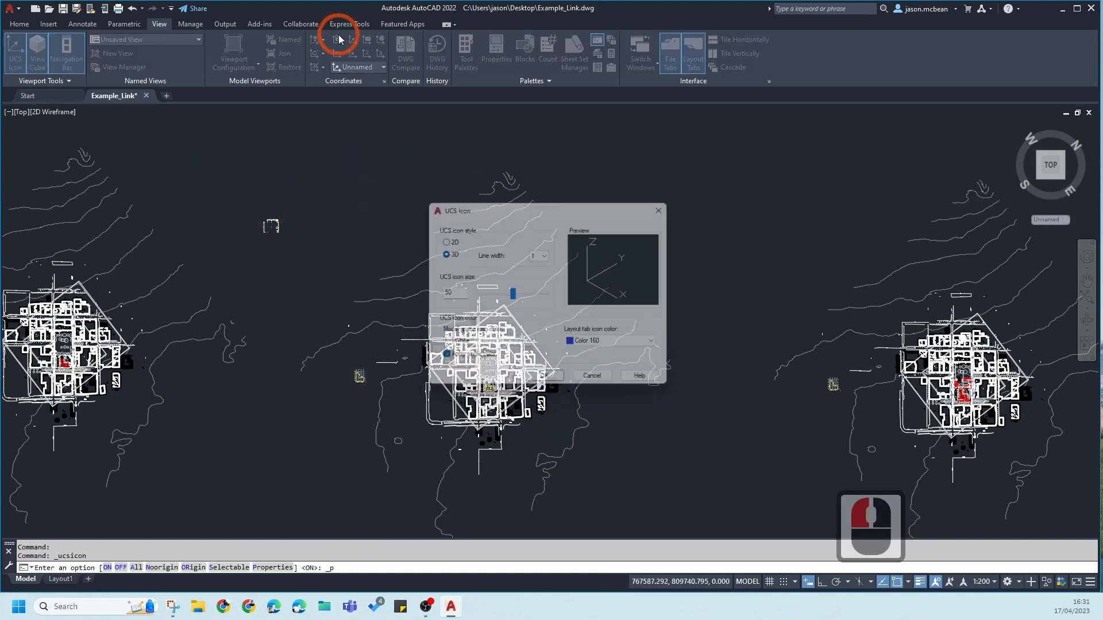
click(669, 203)
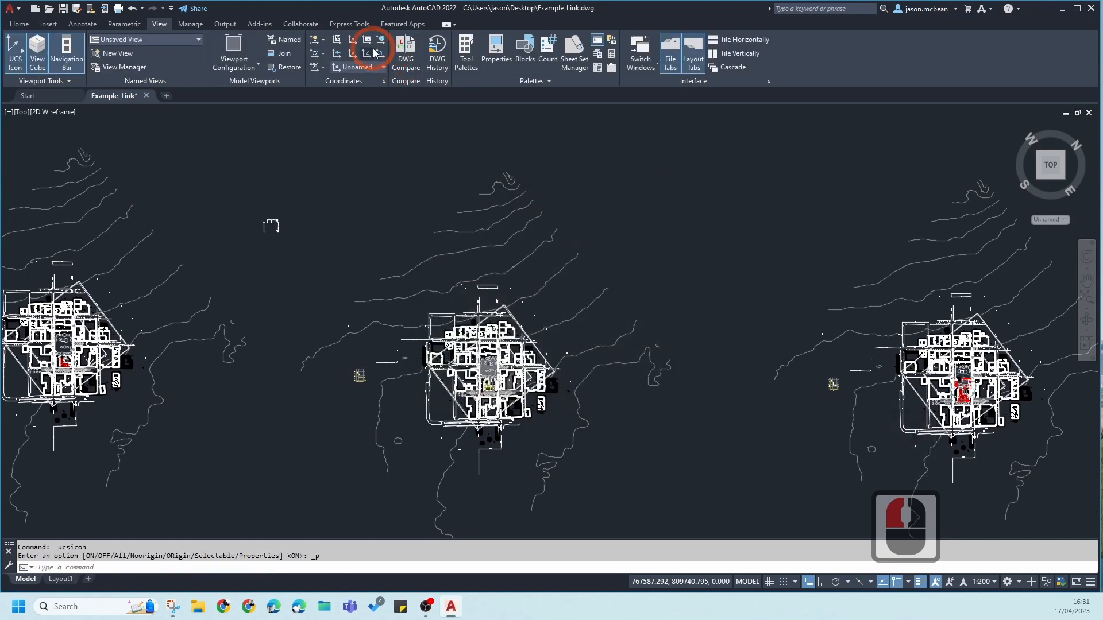
click(368, 42)
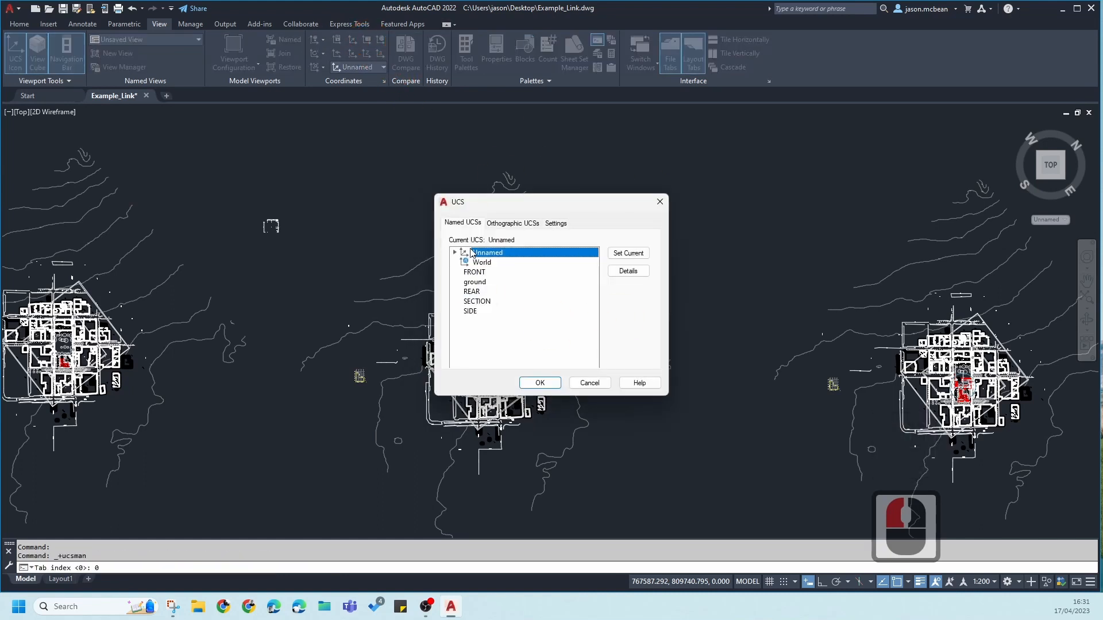
double_click(479, 263)
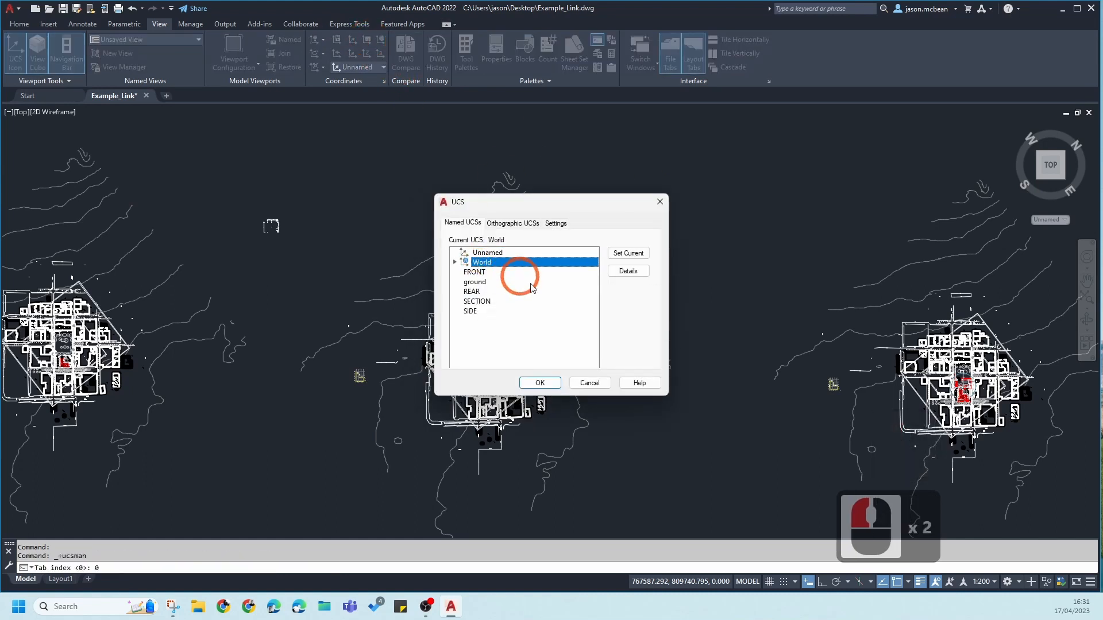
click(590, 384)
Step: Set the drawing's coordinate system to World with the UCS command
text(u)
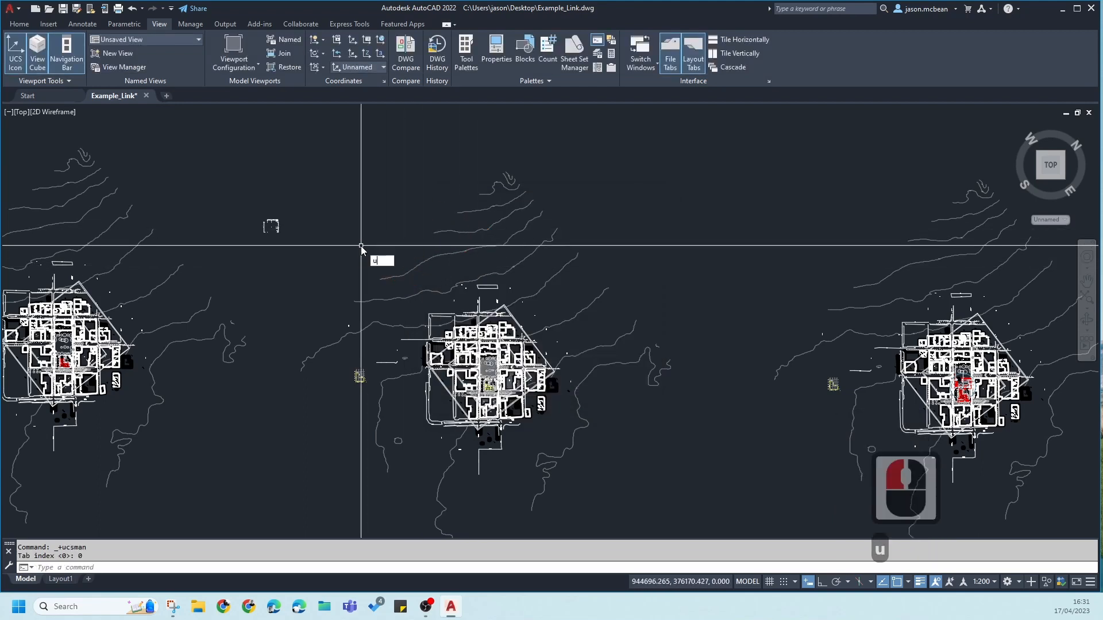
text(cs)
key(Return)
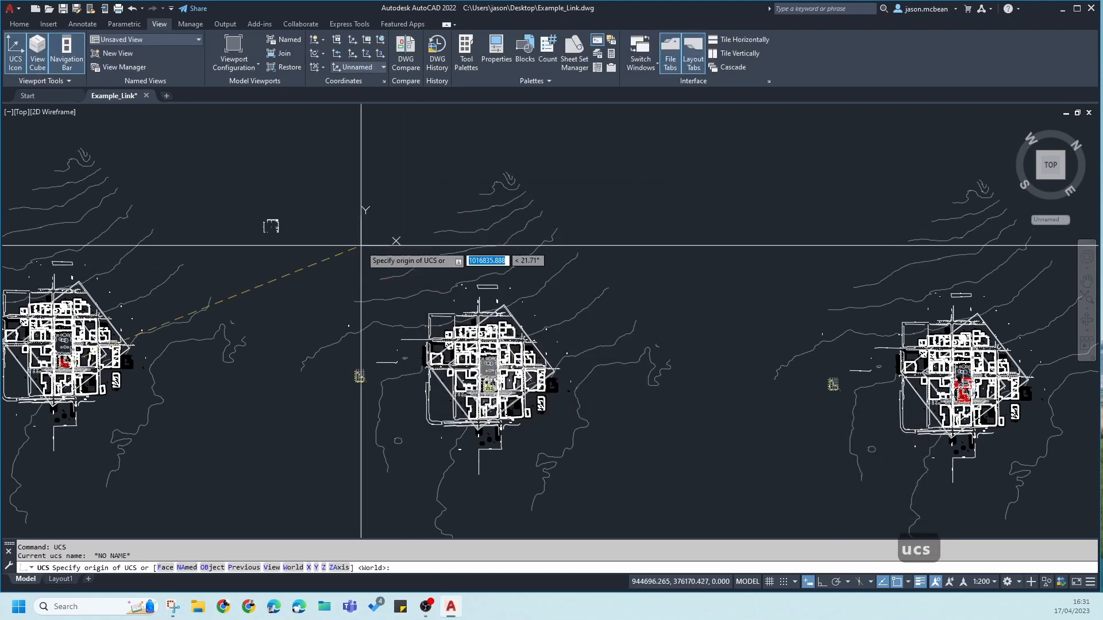
text(w)
key(Return)
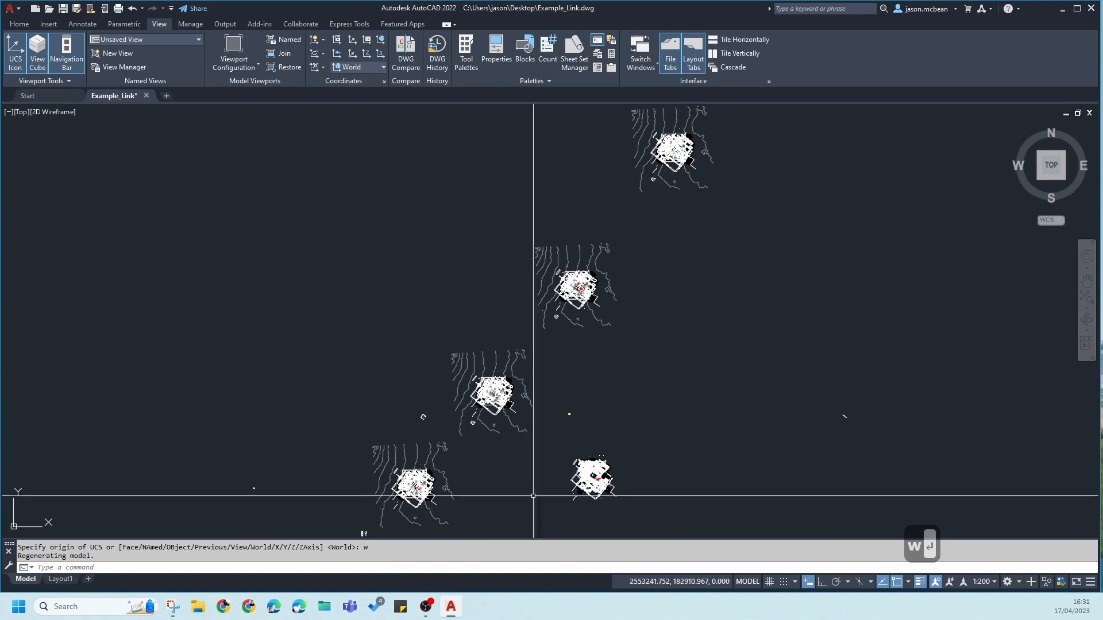
Step: Erase the site plan copy that has no contour lines and the small stray object lying east of it
scroll(448, 270, down, 3)
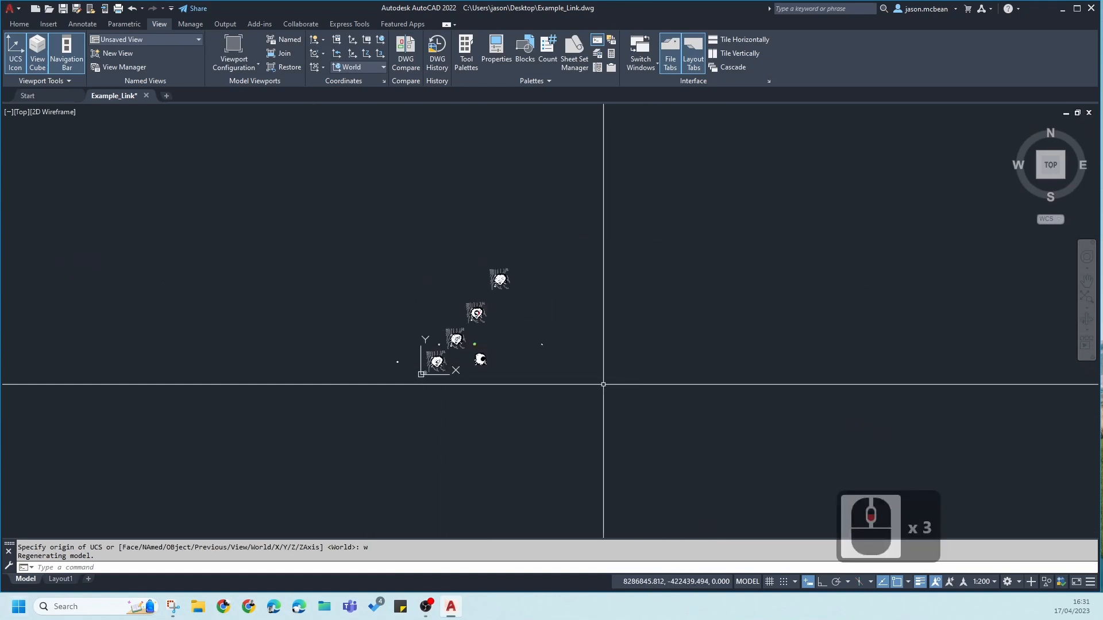
scroll(603, 385, up, 2)
scroll(334, 339, up, 3)
scroll(536, 367, down, 3)
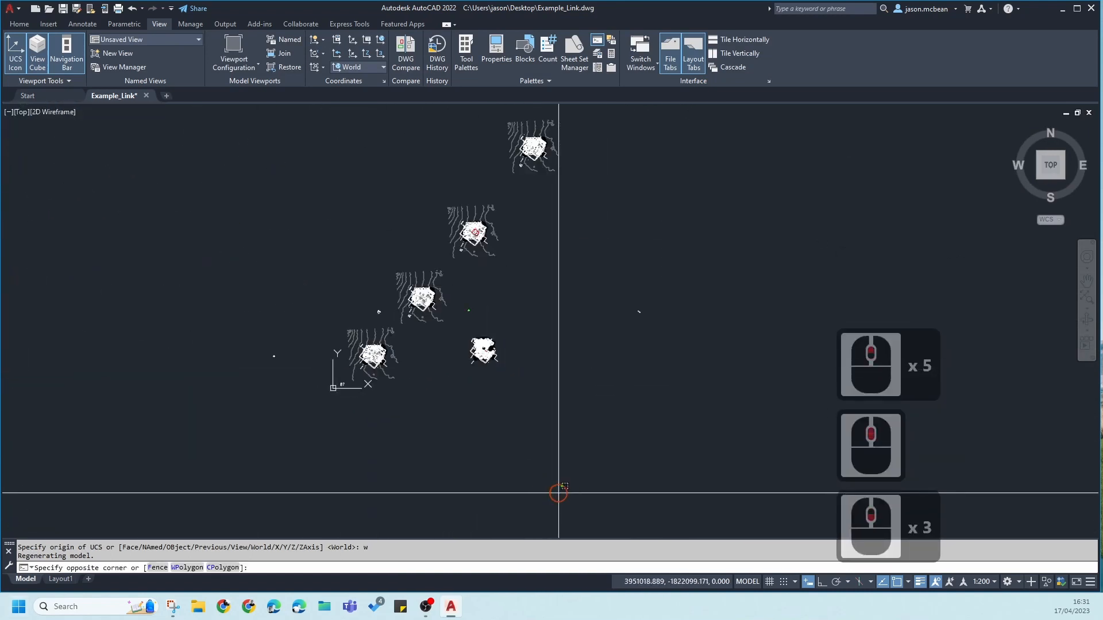
click(559, 492)
click(467, 287)
key(Delete)
click(639, 311)
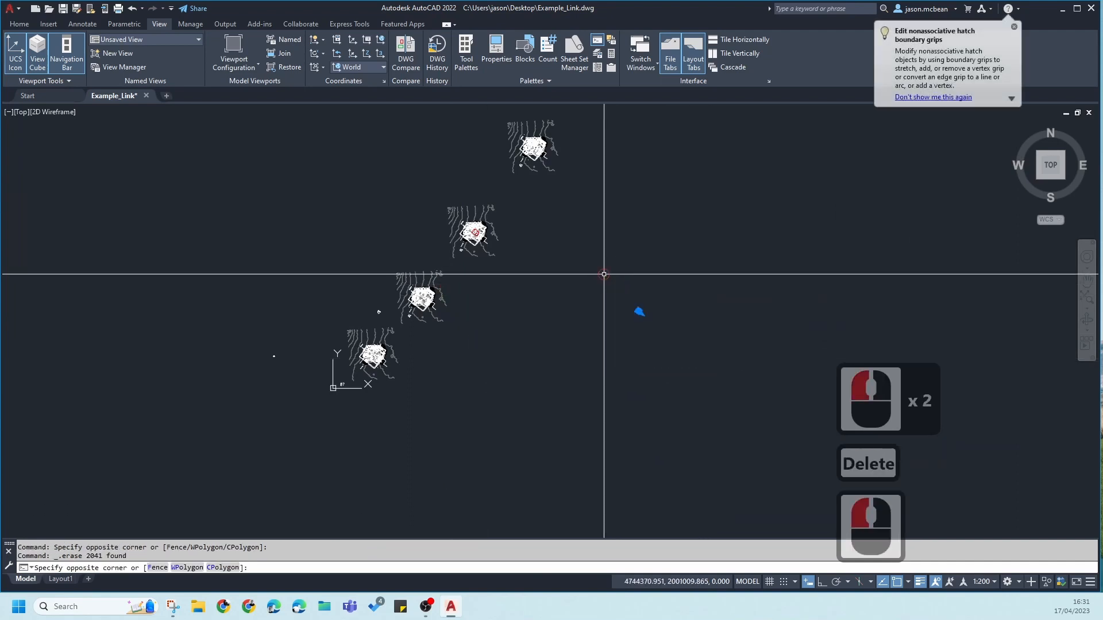
key(Delete)
Step: Turn on and thaw all layers of the drawing in the Layer Properties Manager
middle_drag(360, 310, 352, 368)
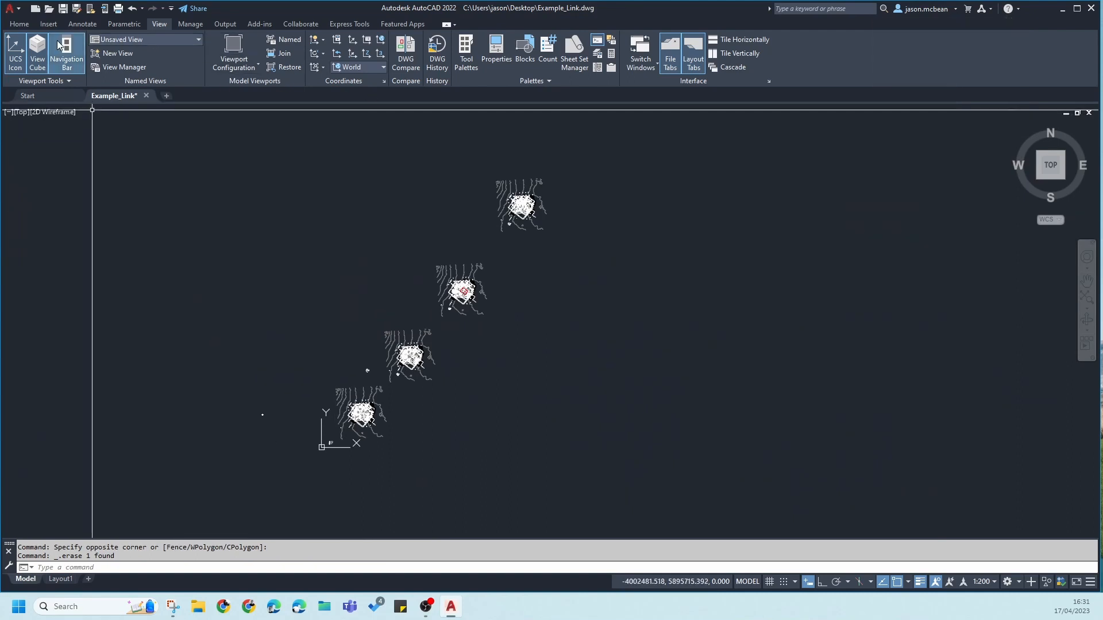
click(19, 24)
click(378, 93)
click(397, 57)
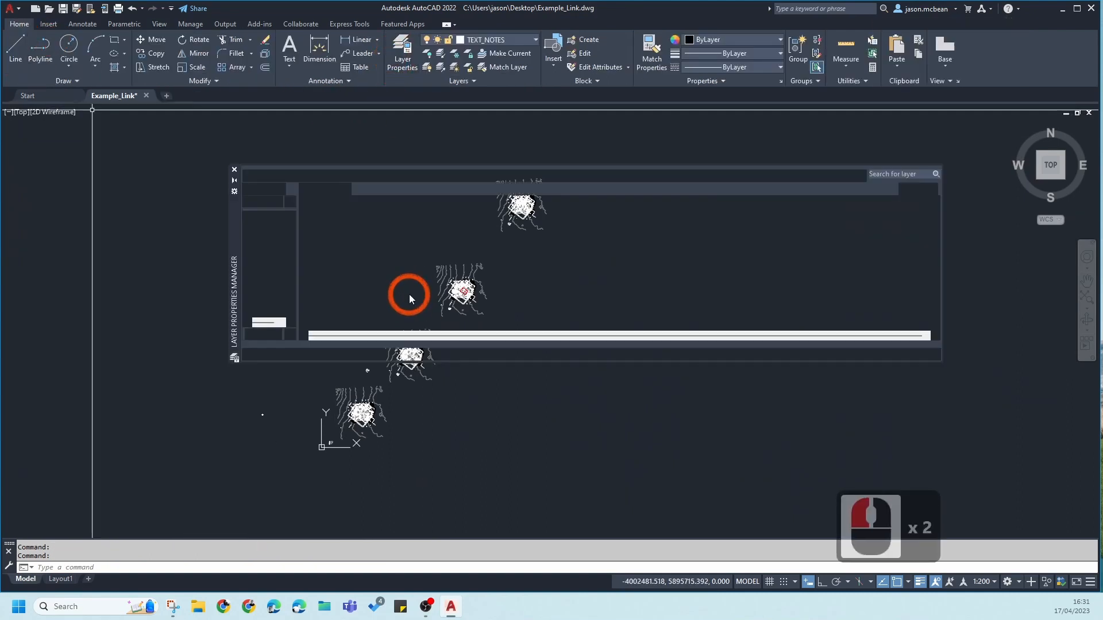
right_click(270, 218)
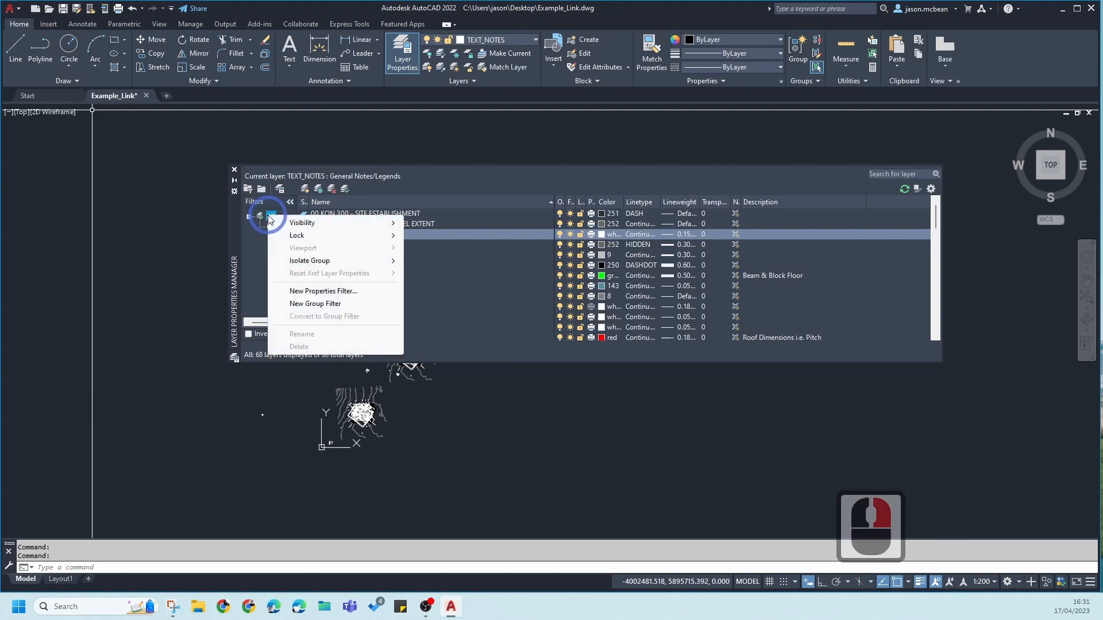
mouse_move(290, 225)
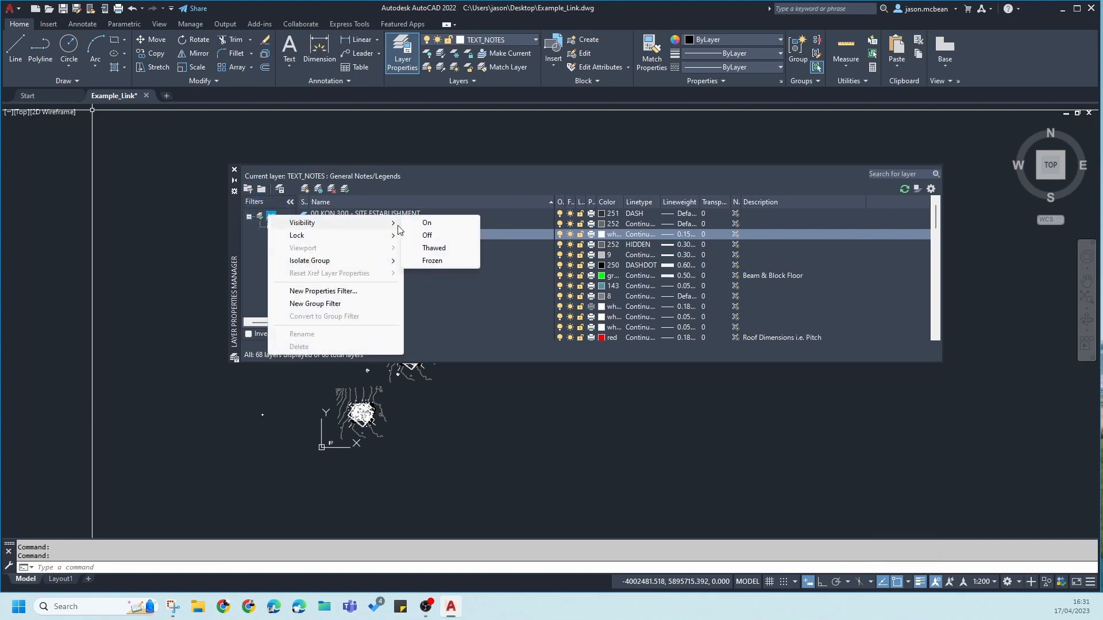
click(427, 224)
right_click(270, 217)
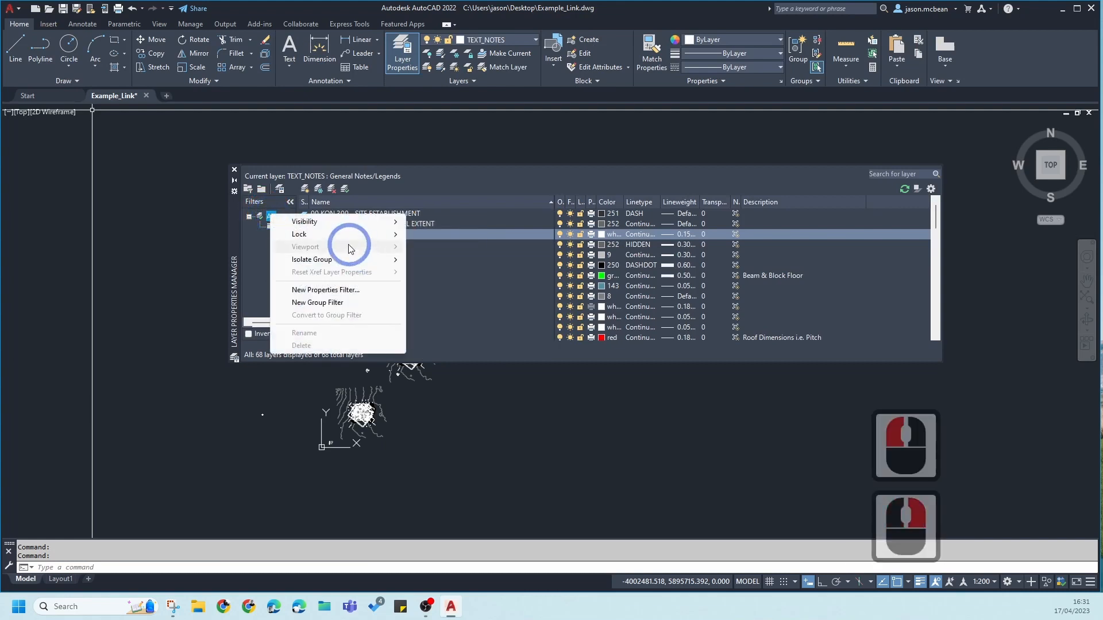
click(317, 224)
click(439, 251)
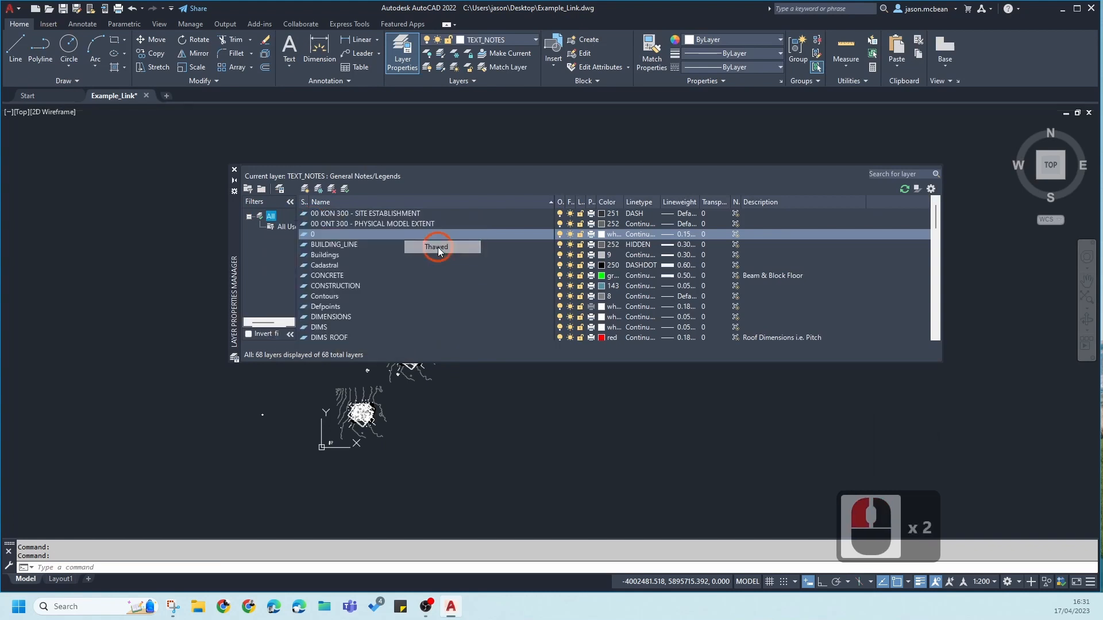
Step: Unlock all layers of the drawing and close the Layer Properties Manager
double_click(261, 230)
right_click(273, 219)
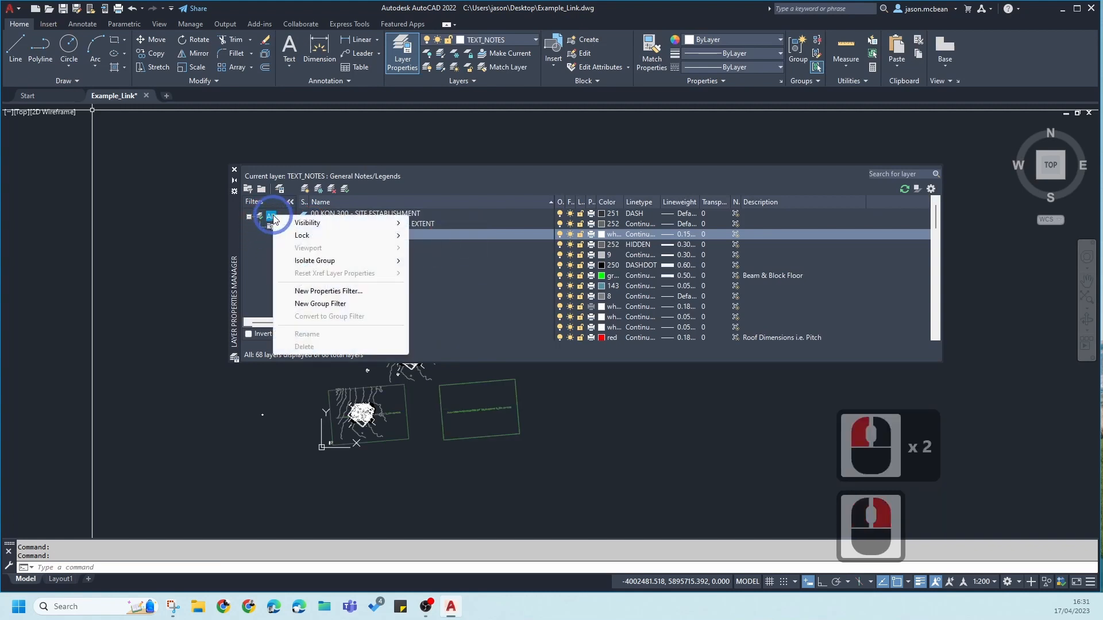
click(320, 234)
click(434, 247)
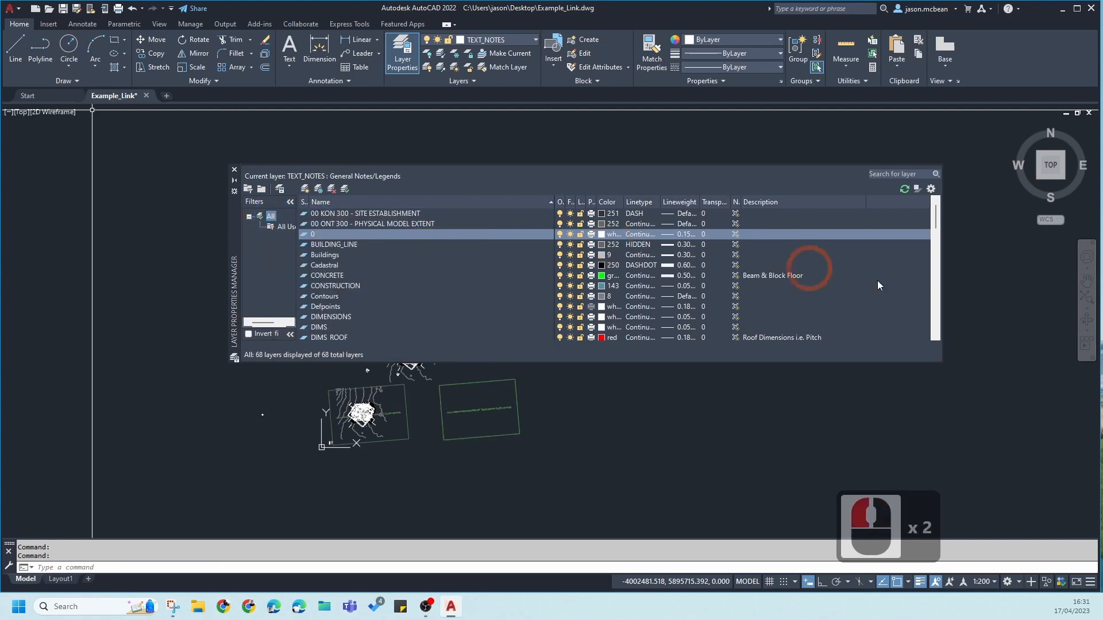
click(233, 170)
Step: Detach all four external references: the two 2023 ONT 300 files, Aerial and the WhatsApp image
scroll(424, 434, up, 5)
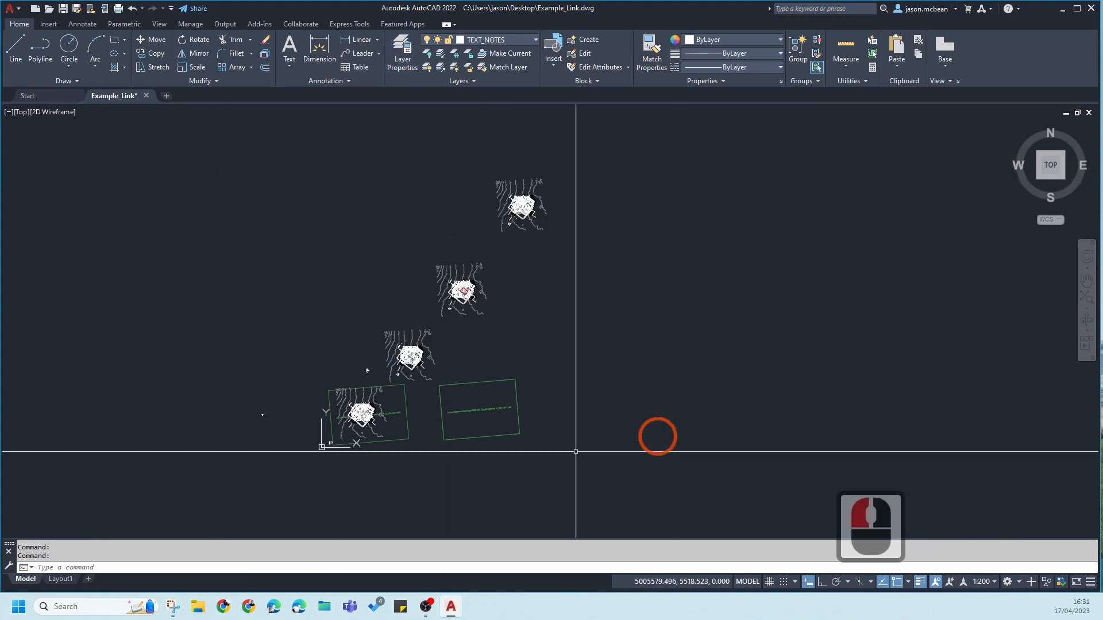
scroll(503, 336, down, 6)
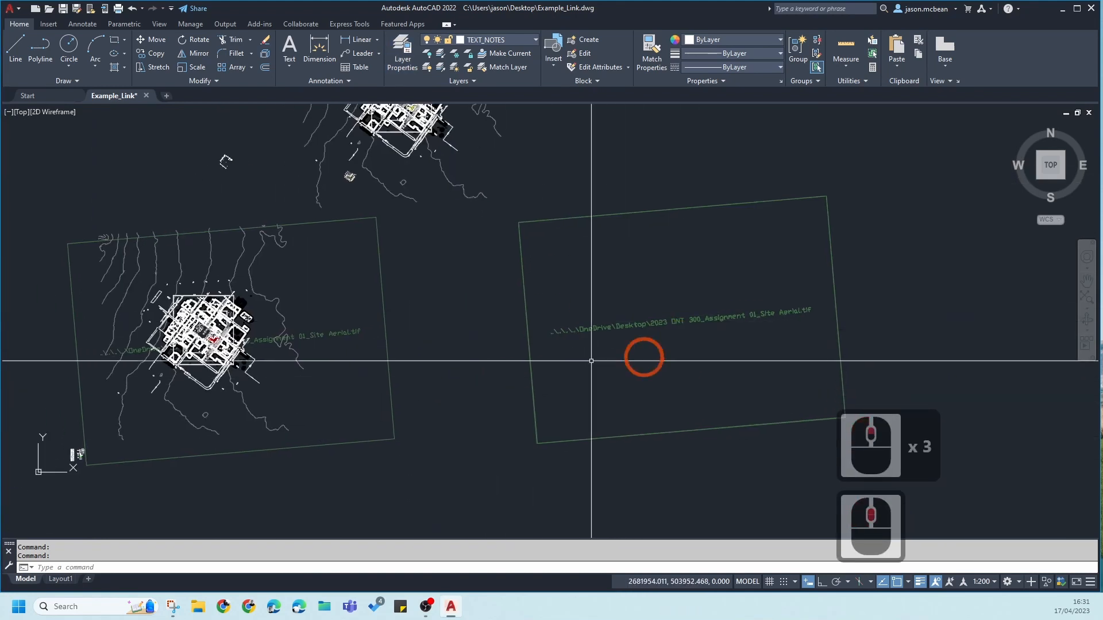
middle_drag(601, 406, 560, 399)
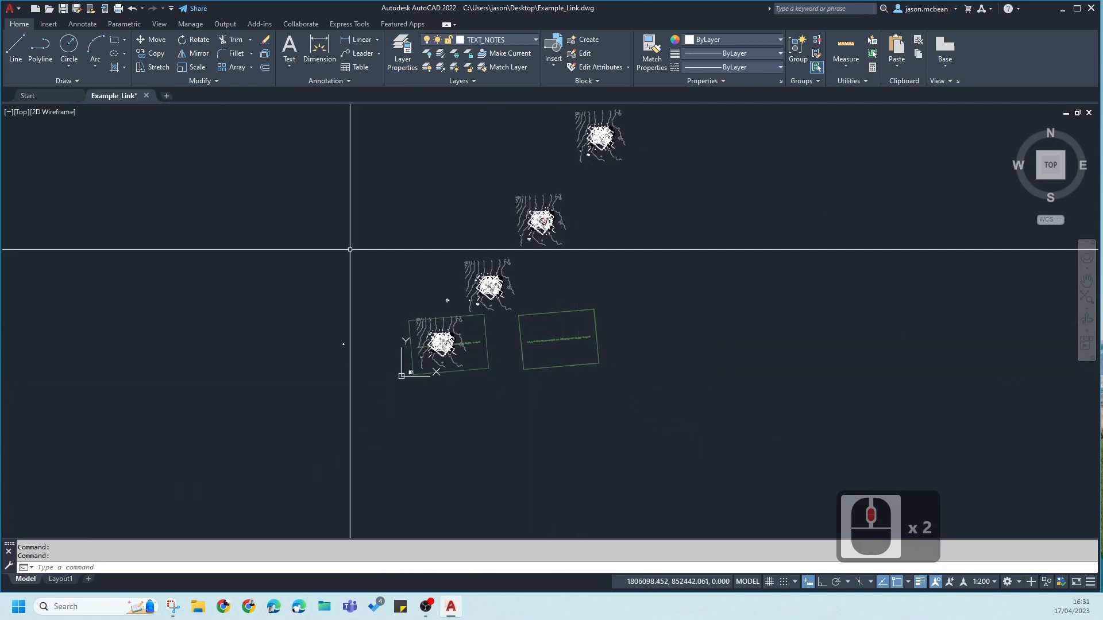
click(158, 24)
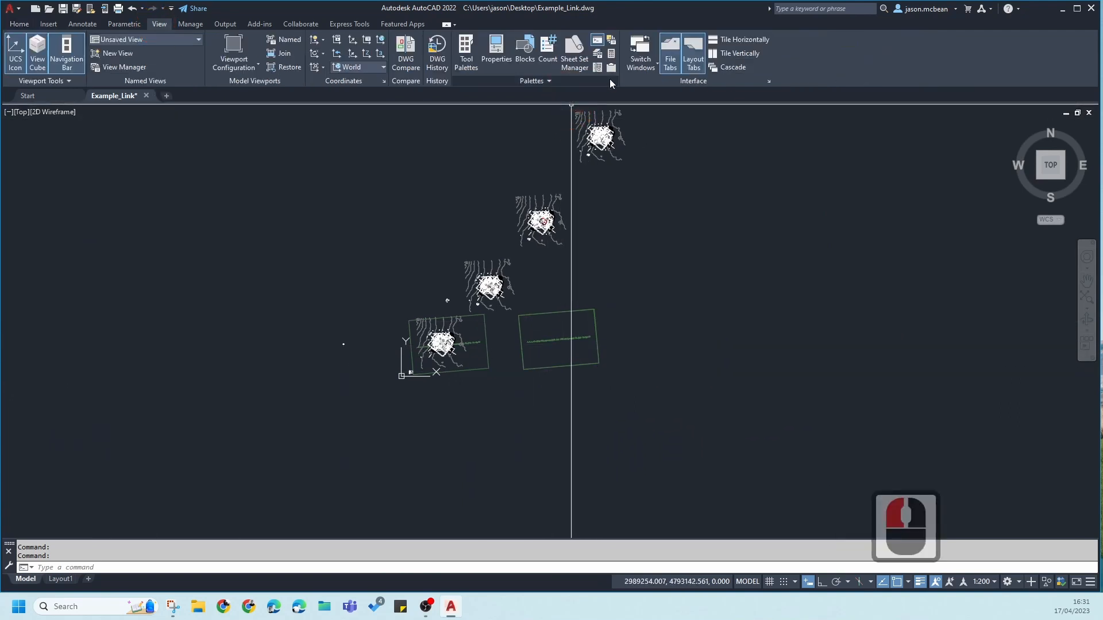
click(611, 69)
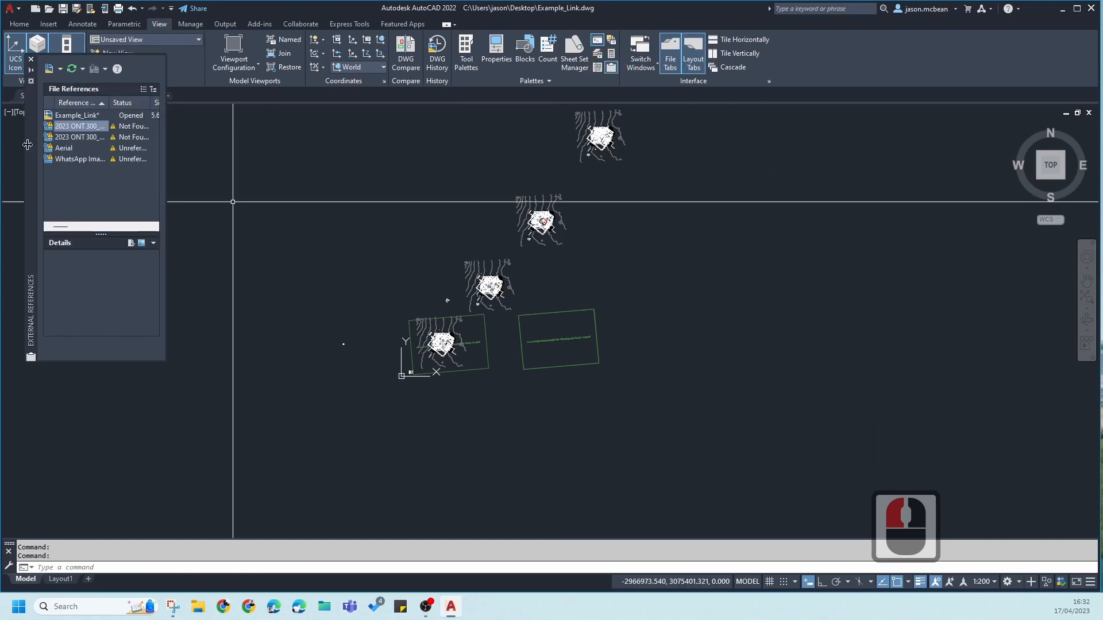
click(64, 150)
click(69, 159)
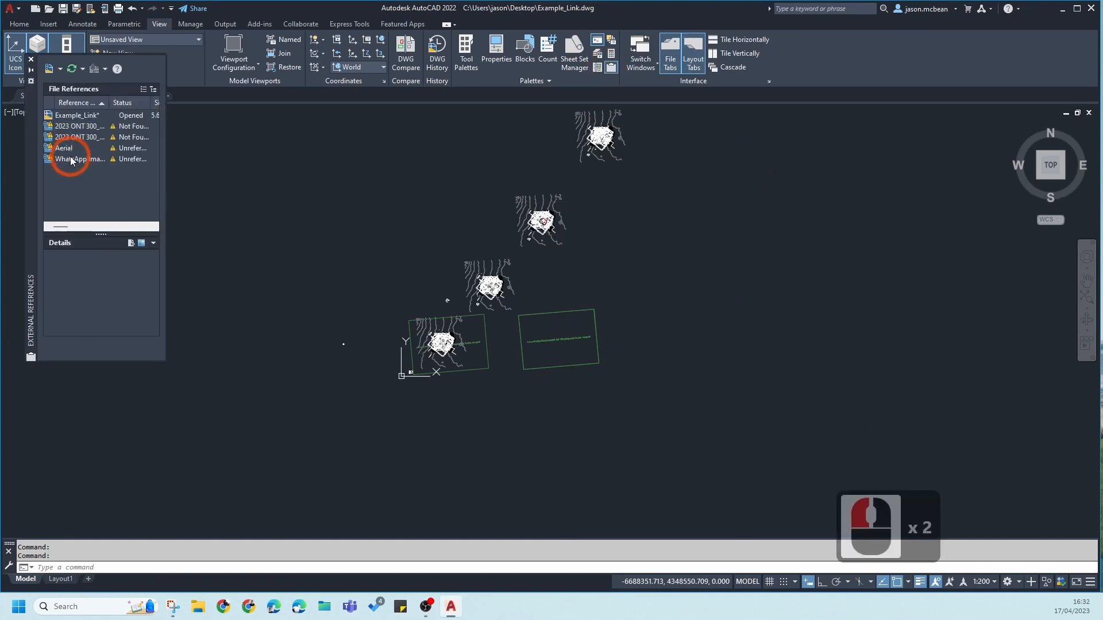
shift+click(73, 128)
right_click(71, 126)
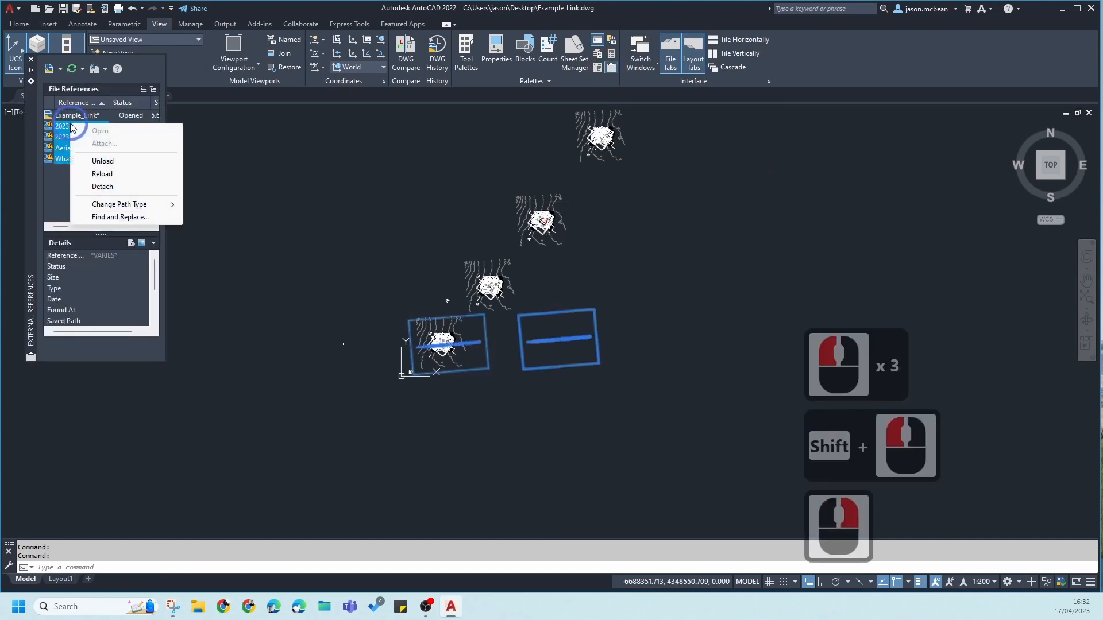
click(102, 187)
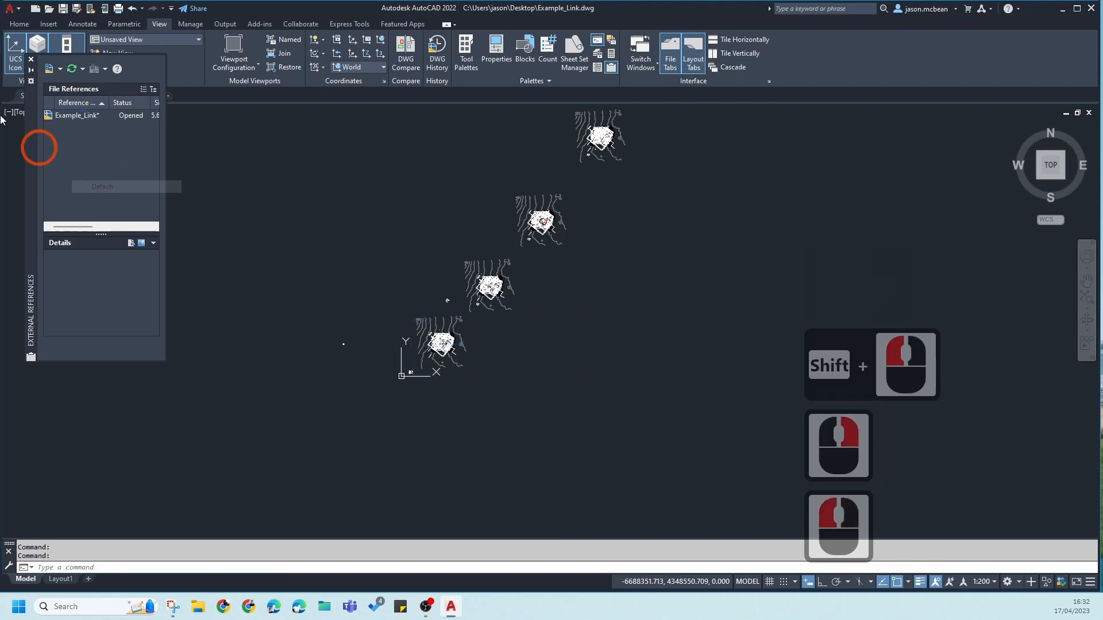
click(31, 59)
Step: Erase the site plan copy nearest the World origin together with the leftover stray objects around it
scroll(451, 292, up, 7)
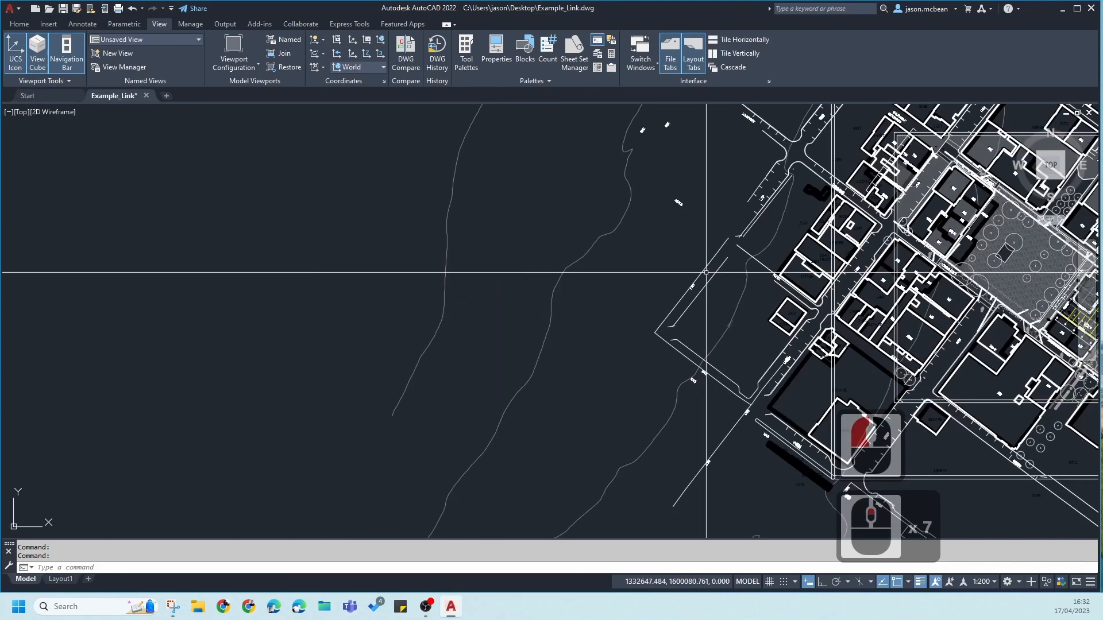
scroll(733, 320, up, 4)
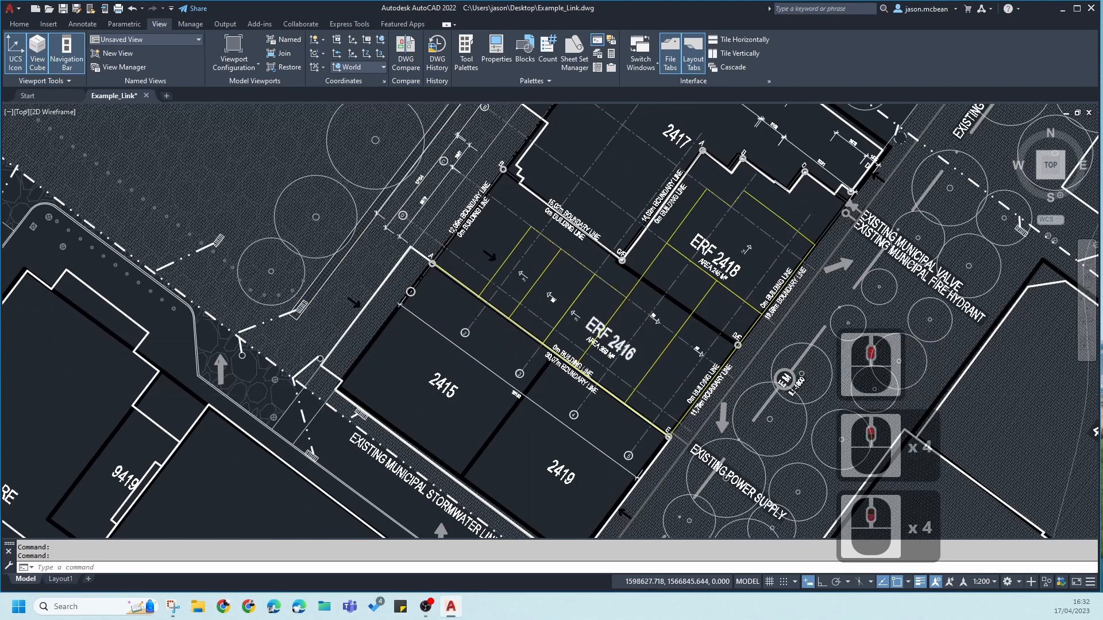
scroll(461, 338, down, 8)
scroll(461, 337, down, 9)
drag(442, 475, 270, 366)
key(Delete)
scroll(431, 339, up, 3)
drag(489, 423, 174, 299)
key(Delete)
Step: Erase the two site plan copies farthest from the origin, keeping only the copy closest to it
scroll(174, 299, down, 4)
click(380, 360)
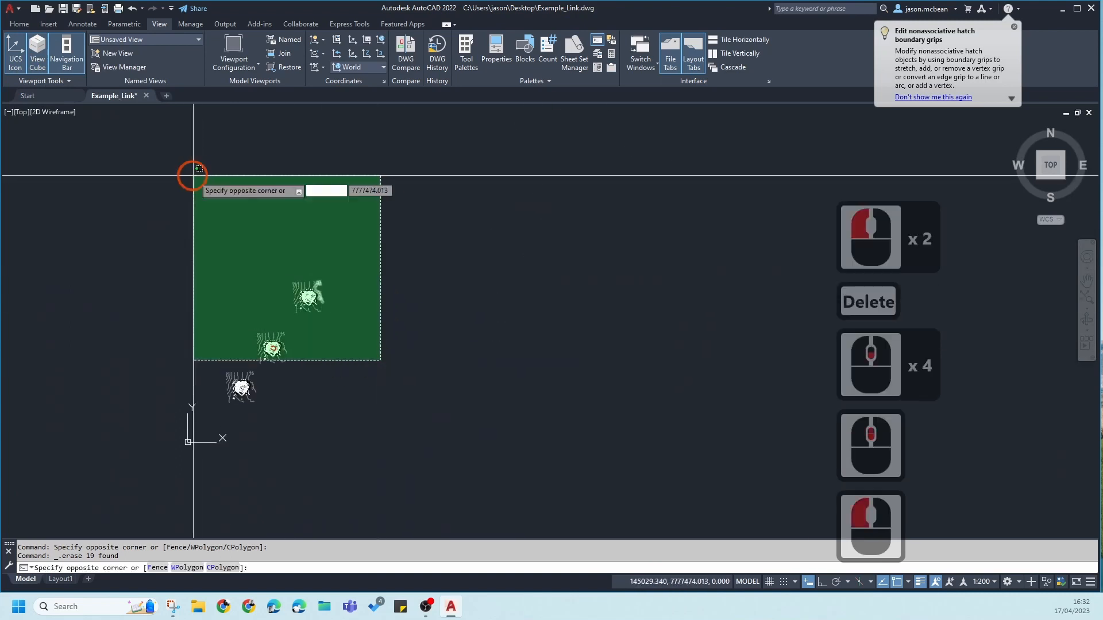
click(210, 178)
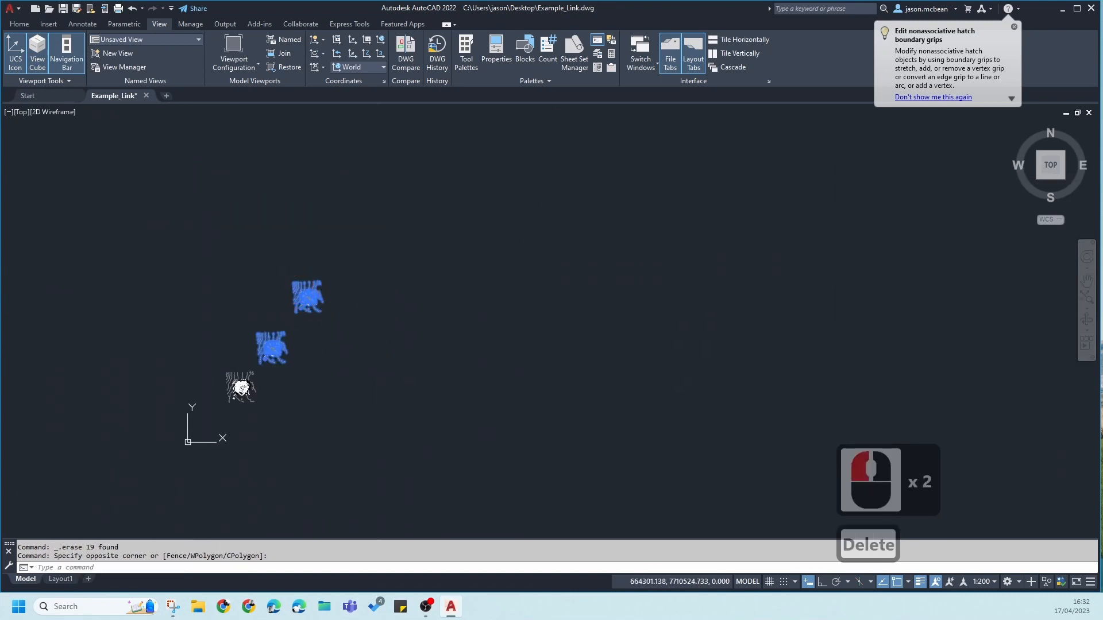
key(Delete)
Step: Examine the drawing extents and the empty space around the remaining site plan for stray objects
middle_click(327, 315)
middle_click(327, 315)
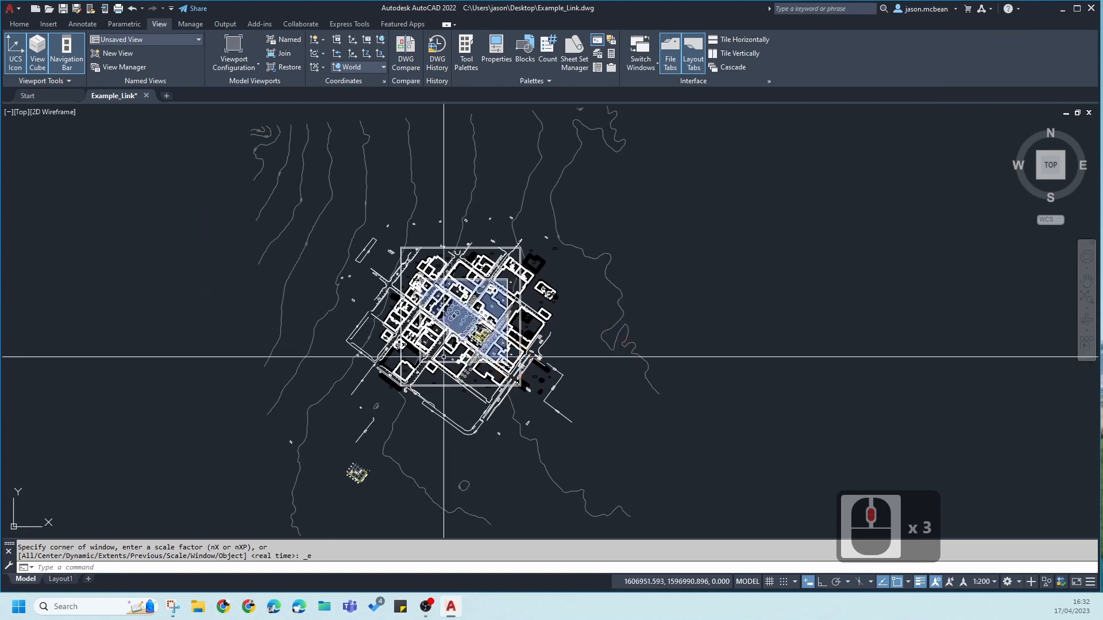
middle_click(789, 251)
middle_click(789, 251)
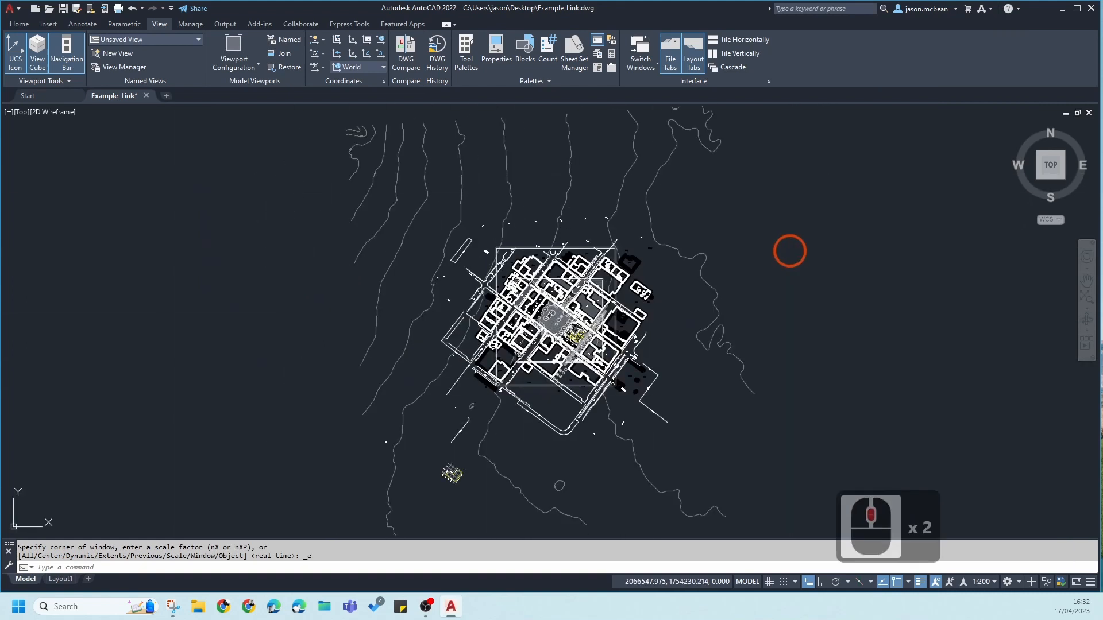
scroll(537, 295, down, 11)
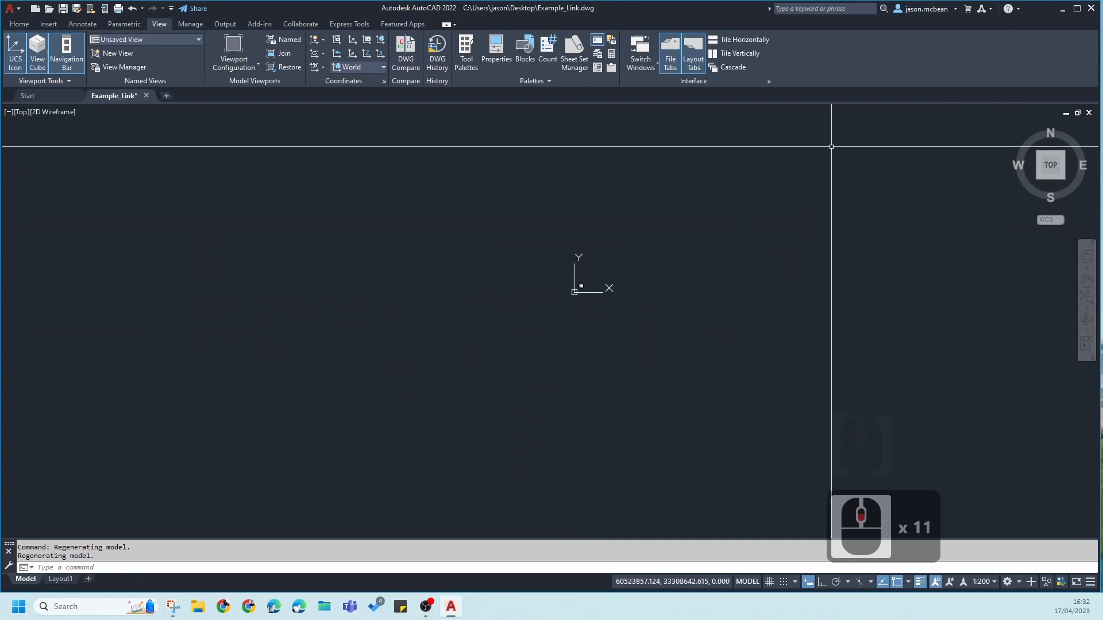
click(844, 229)
click(436, 109)
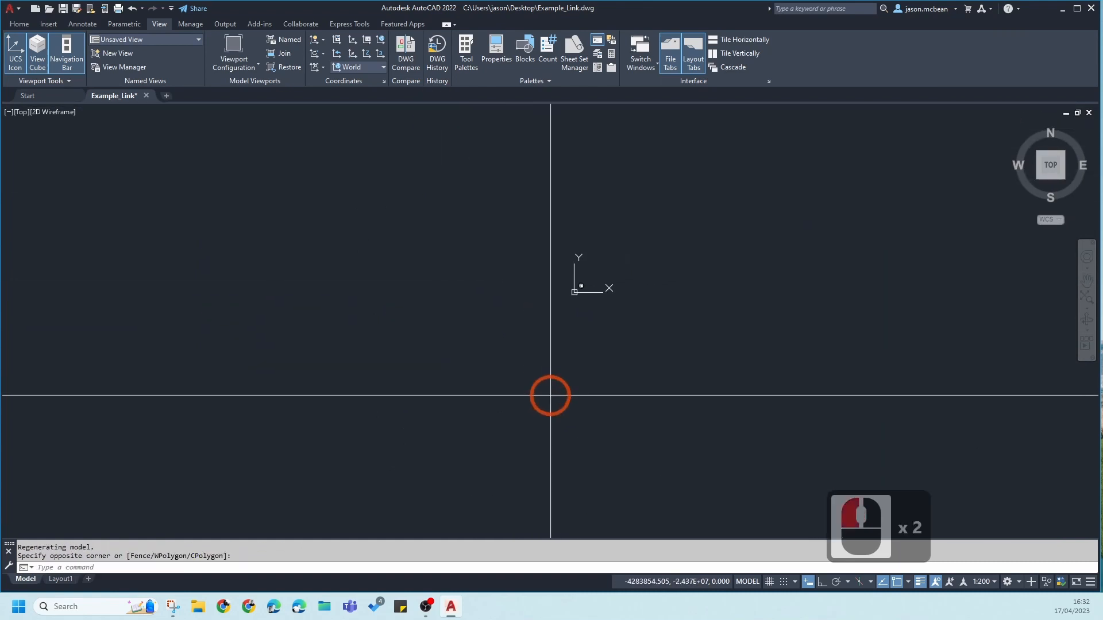
click(549, 394)
click(585, 286)
scroll(585, 287, up, 3)
middle_click(584, 287)
middle_click(583, 287)
scroll(404, 337, down, 2)
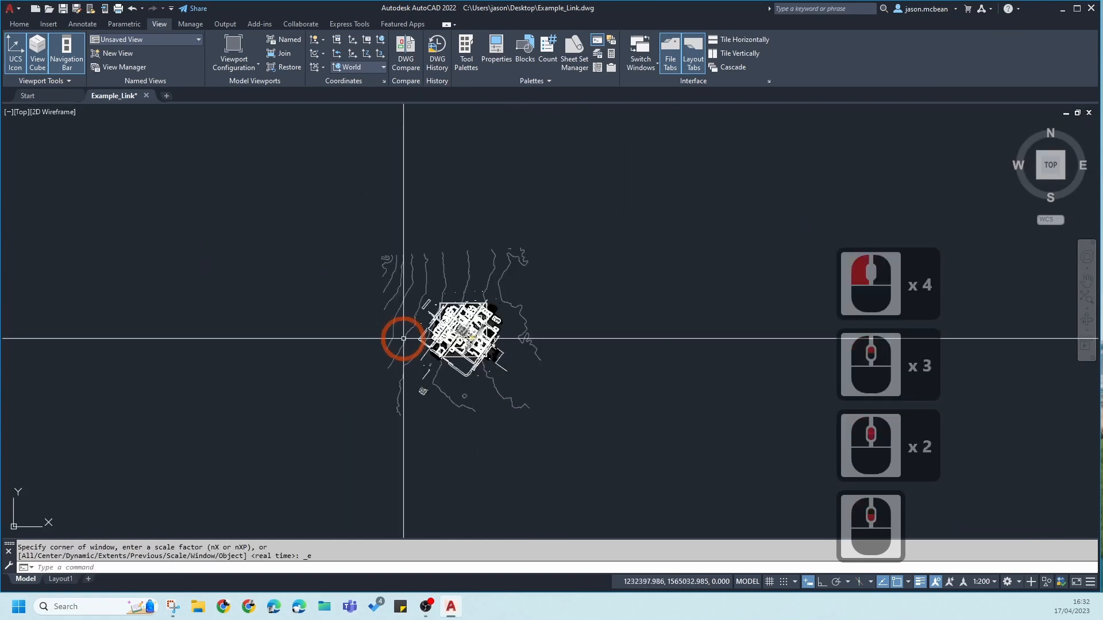
scroll(551, 396, down, 1)
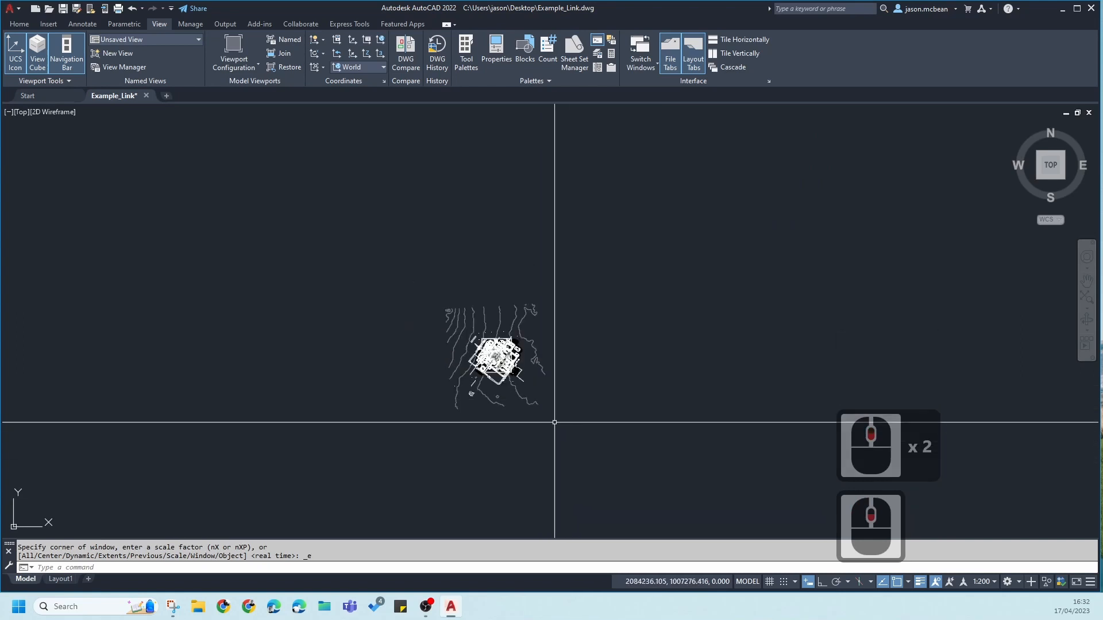
scroll(552, 396, up, 2)
click(568, 454)
click(165, 136)
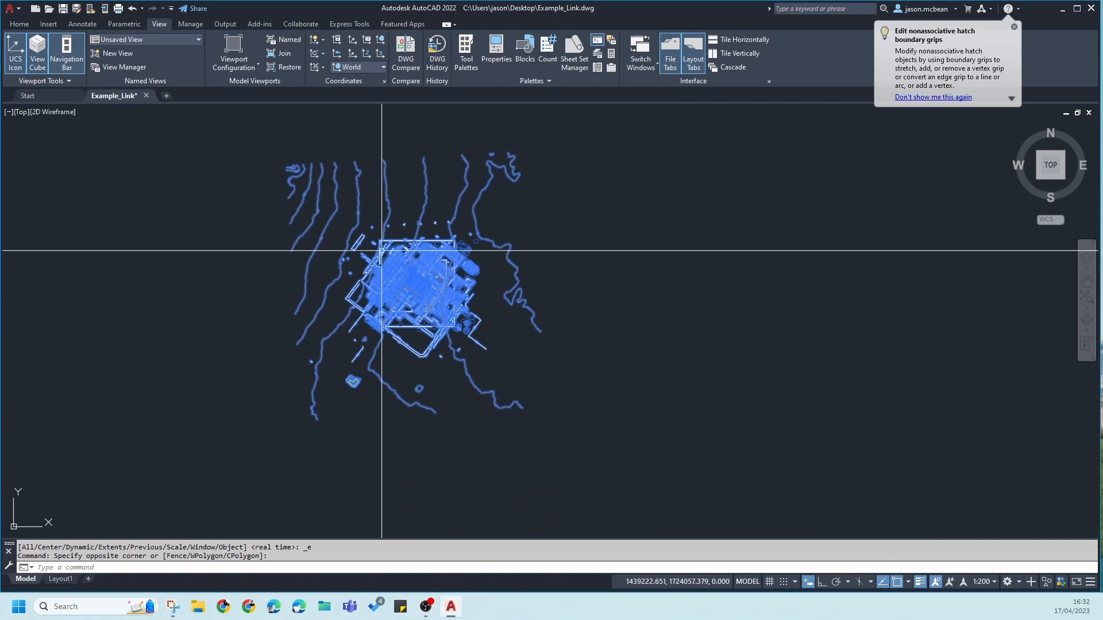
key(Escape)
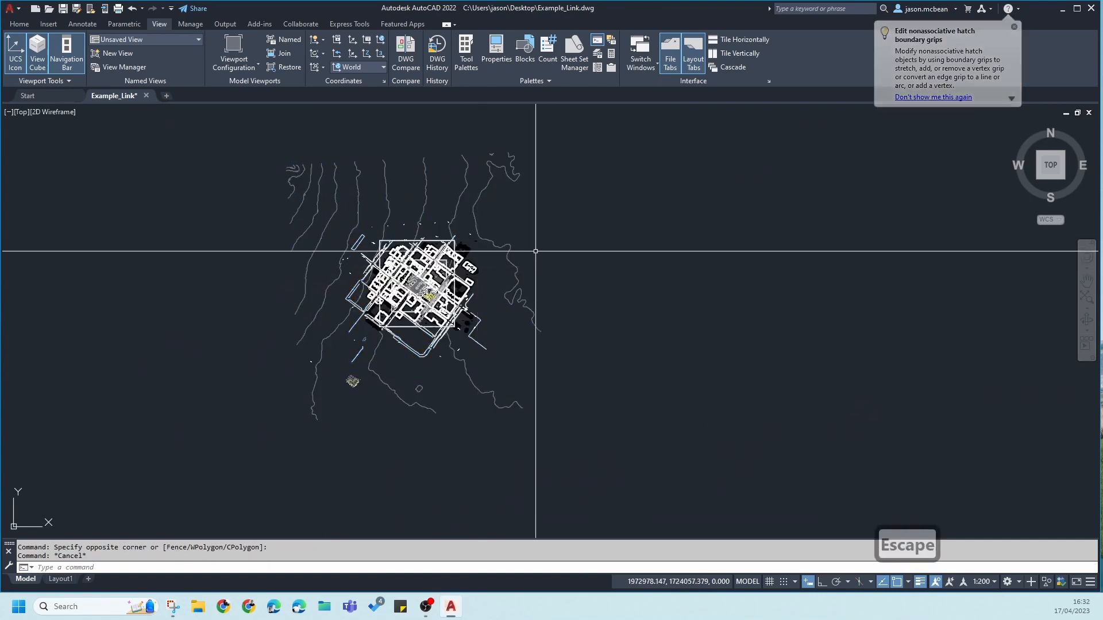
Step: Erase every object in the drawing except those within the remaining site plan
key(ctrl+a)
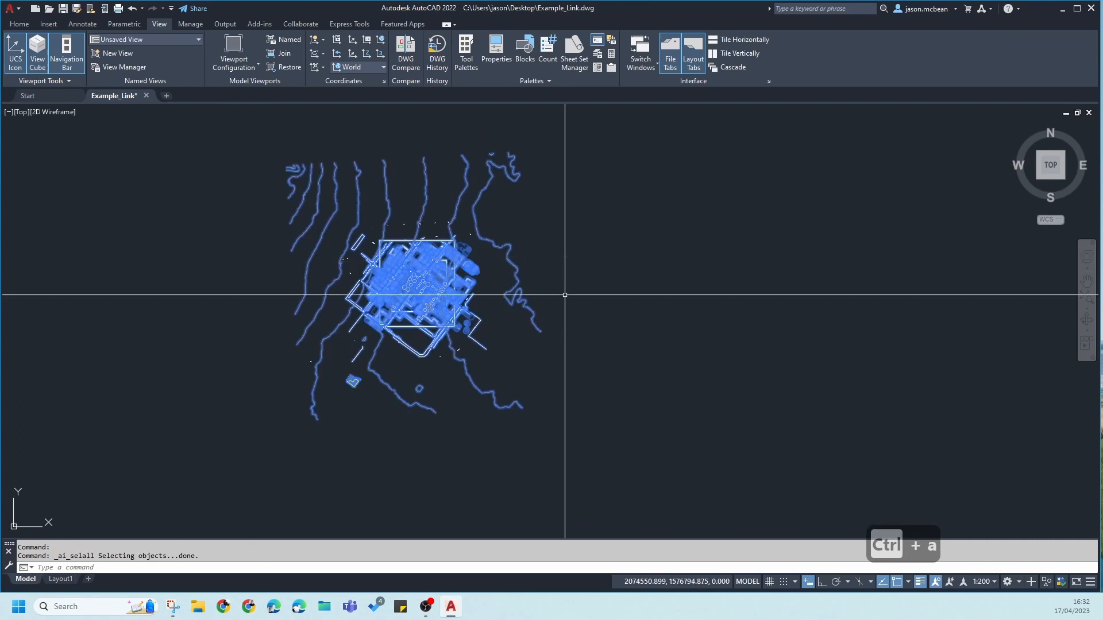
scroll(562, 297, down, 2)
scroll(562, 296, up, 1)
shift+click(596, 411)
shift+click(263, 160)
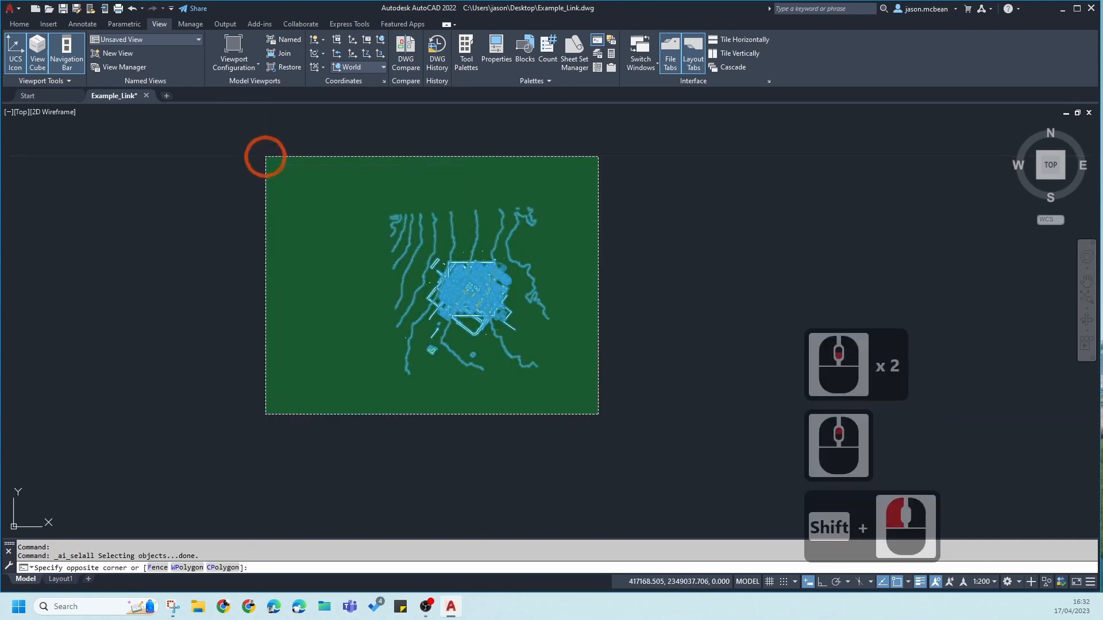
key(Delete)
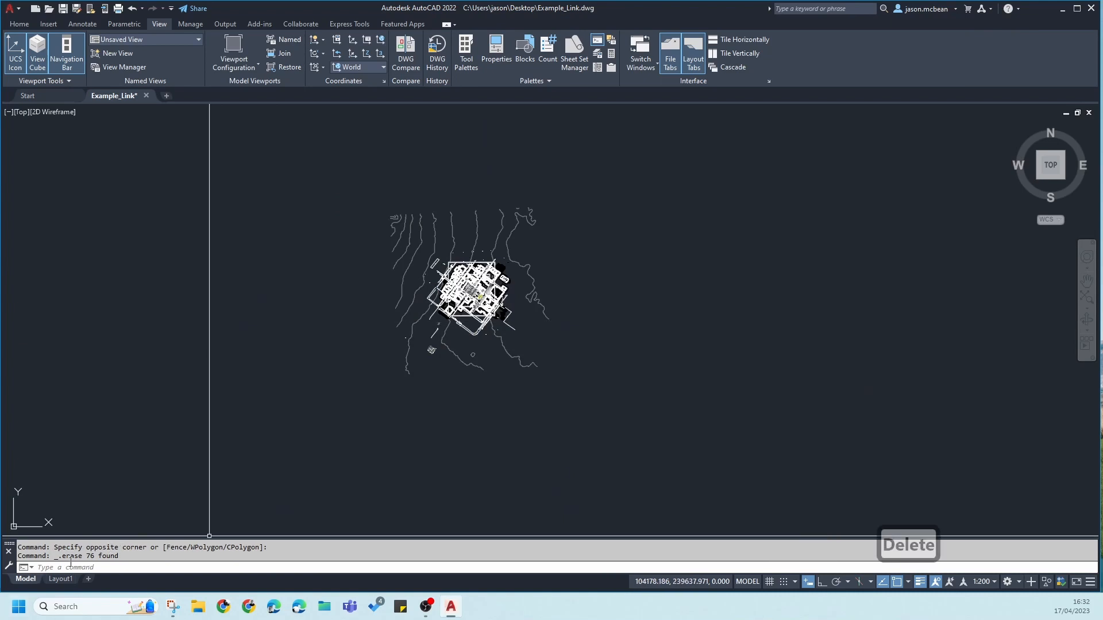
scroll(421, 304, up, 3)
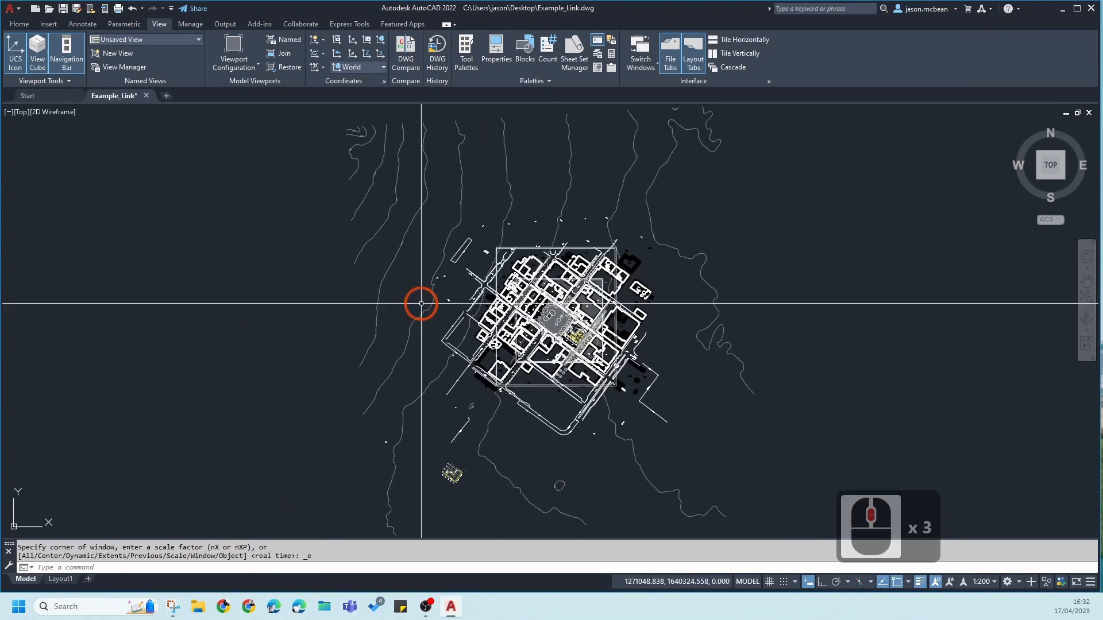
Step: Erase the contour lines and the small detached objects south of the site plan with a crossing window
middle_click(679, 328)
middle_click(680, 328)
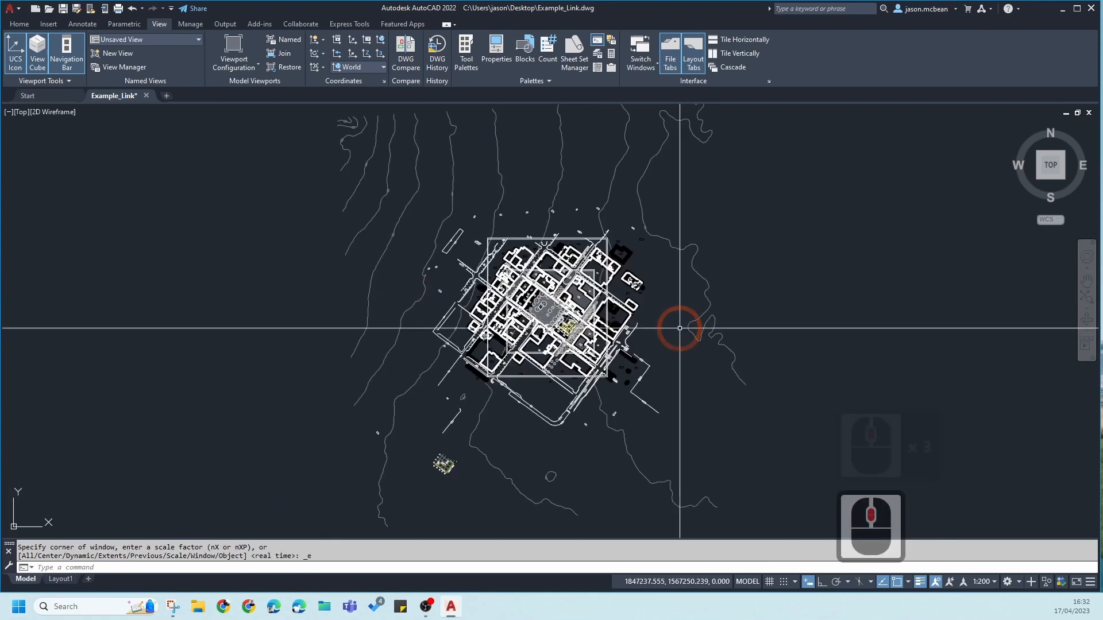
middle_drag(437, 489, 450, 400)
scroll(368, 364, up, 2)
scroll(399, 337, down, 1)
scroll(400, 332, down, 2)
click(540, 419)
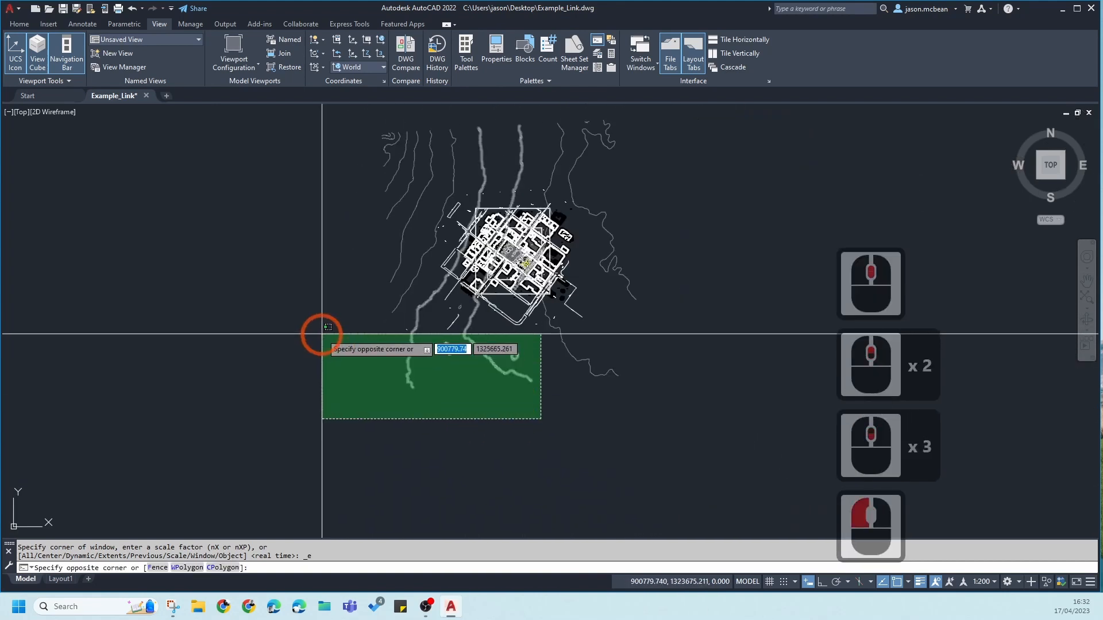
click(320, 335)
key(Delete)
Step: Erase the small stray shapes and label left in the empty area just southwest of the site plan
scroll(455, 321, up, 4)
click(490, 393)
click(69, 184)
key(Delete)
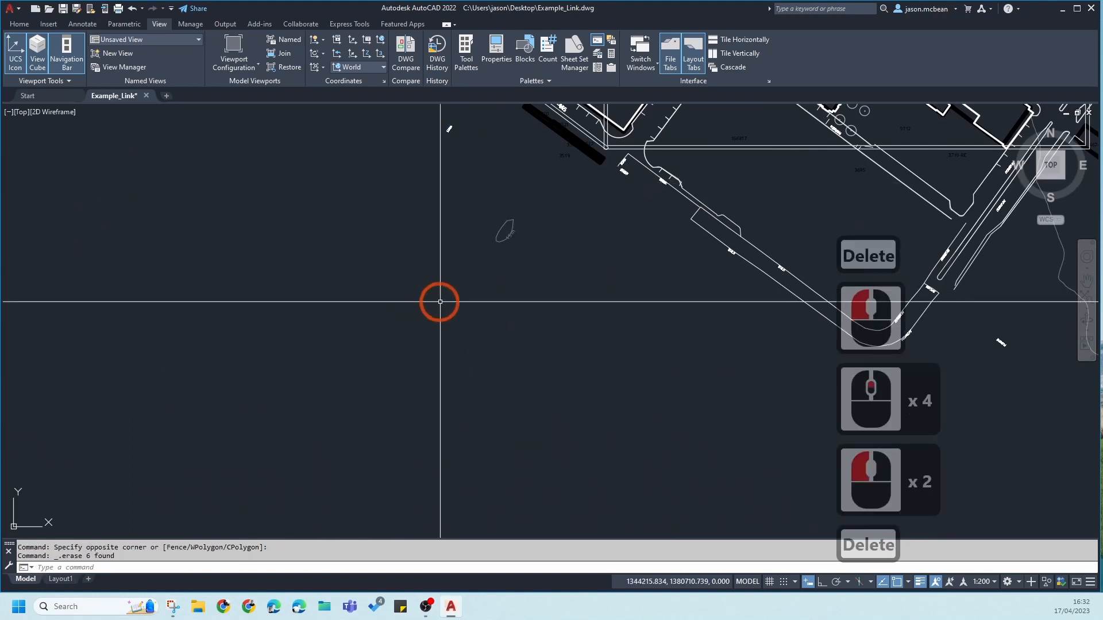
scroll(438, 301, down, 3)
scroll(442, 262, up, 4)
click(475, 310)
click(406, 202)
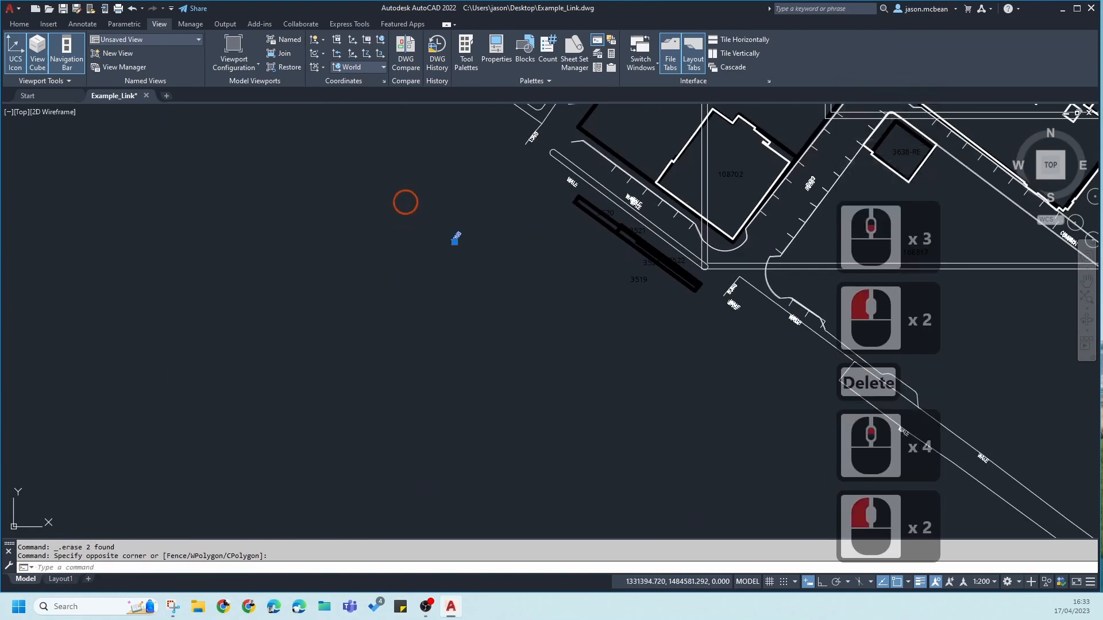
key(Delete)
Step: Erase the contour lines northwest of the site plan and the stray objects remaining on that side
scroll(413, 214, down, 4)
scroll(413, 281, down, 2)
middle_drag(414, 212, 412, 330)
click(419, 265)
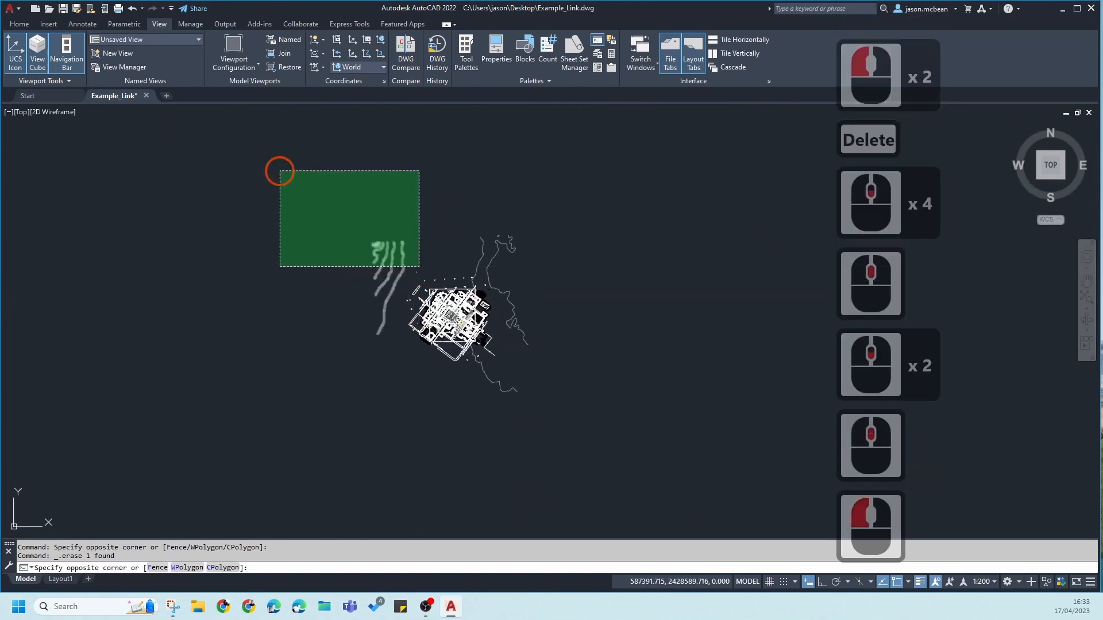
click(278, 170)
key(Delete)
scroll(388, 327, up, 3)
click(388, 327)
click(264, 153)
key(Delete)
Step: Erase the contour lines running along the east side of the site plan
scroll(283, 202, down, 3)
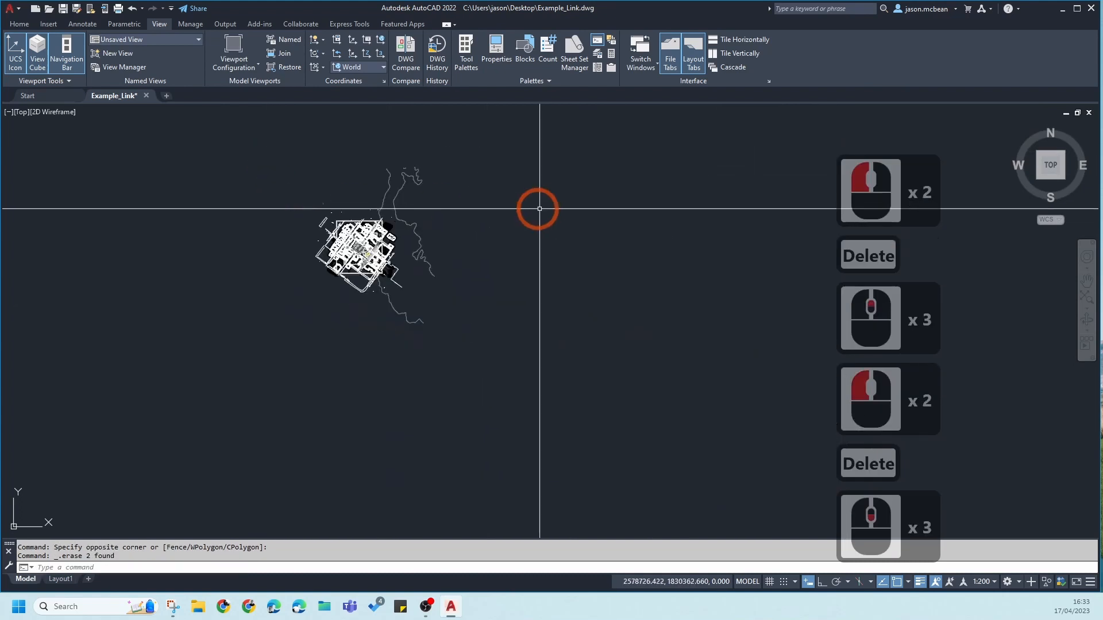
click(543, 205)
click(298, 126)
key(Delete)
Step: Erase the large outer rectangular frame lines and the outer line of the inner frame around the site plan
scroll(413, 259, up, 5)
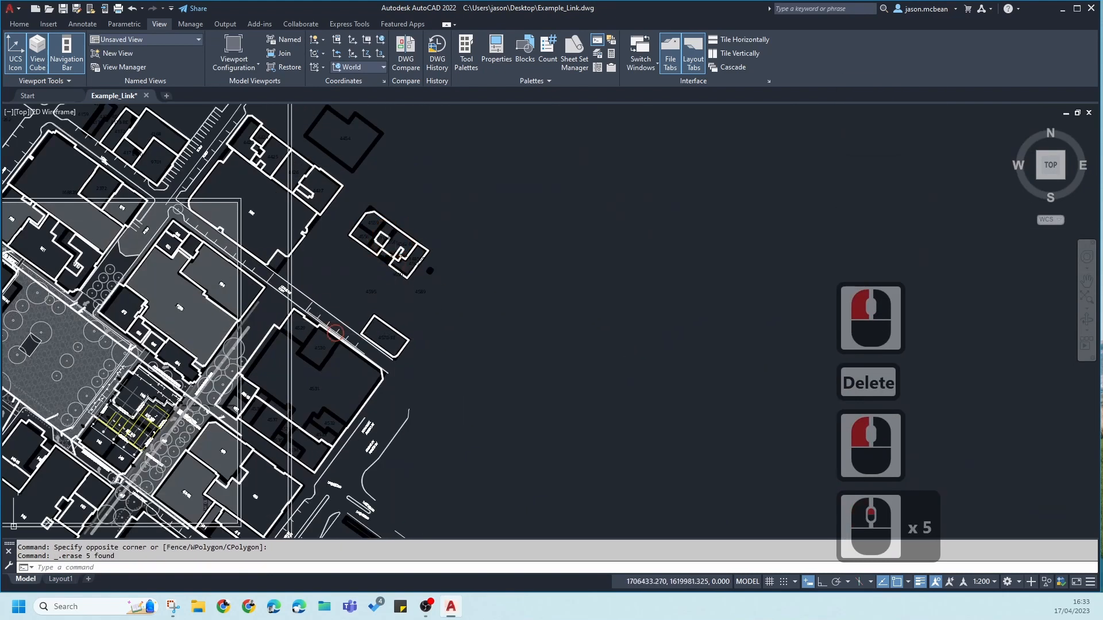
mouse_move(413, 241)
middle_down()
mouse_move(468, 184)
mouse_move(625, 210)
middle_up()
scroll(674, 382, down, 1)
scroll(636, 392, up, 2)
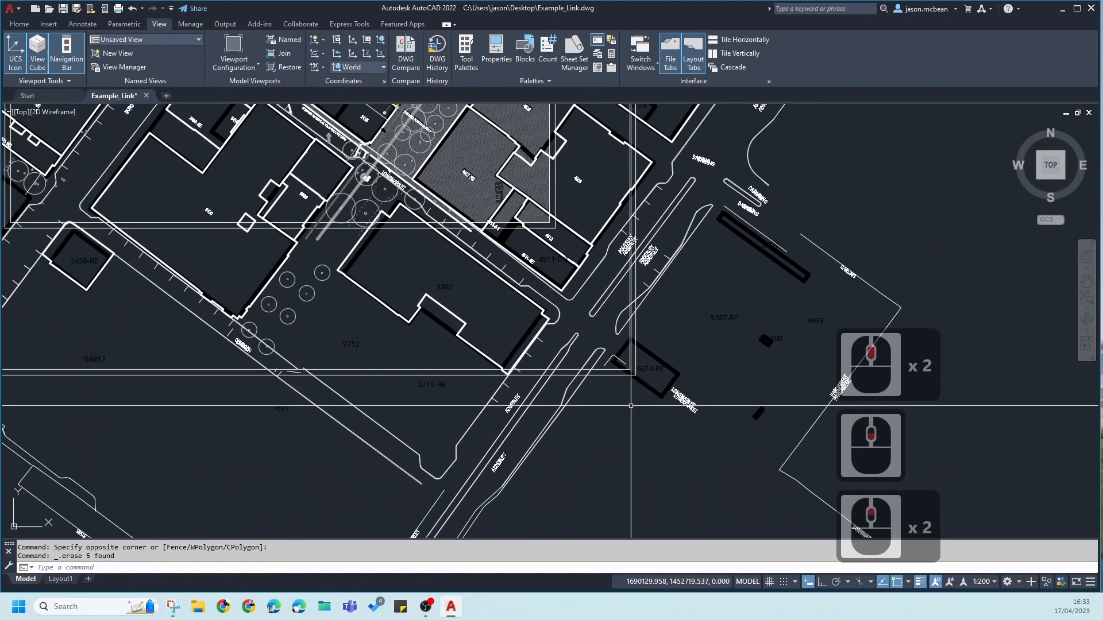
click(615, 384)
click(607, 360)
key(Delete)
scroll(511, 229, up, 2)
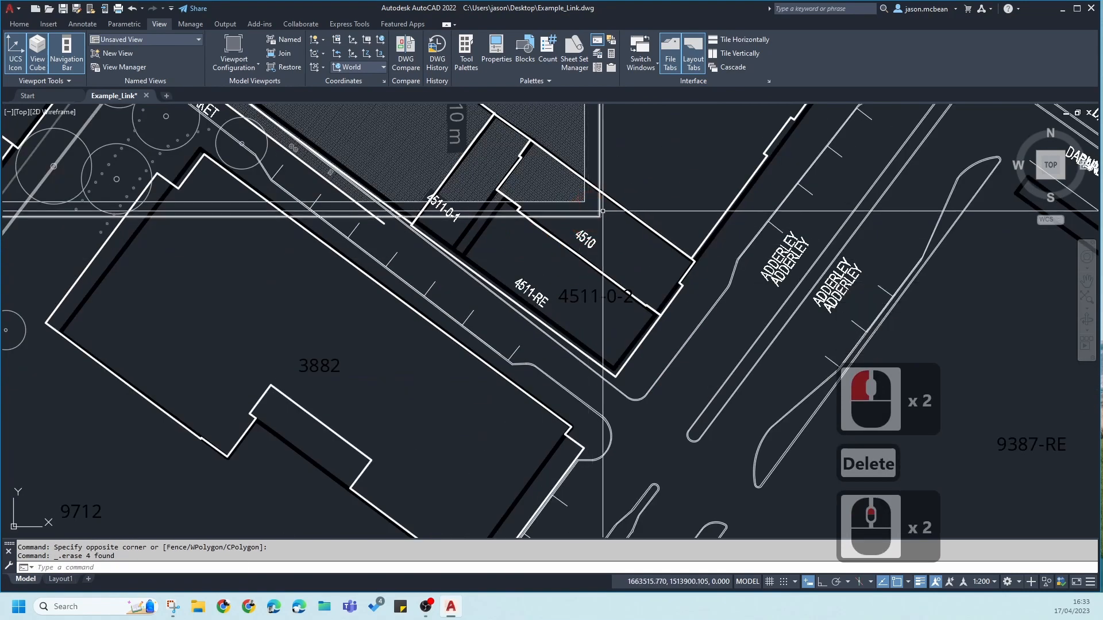
click(591, 214)
click(612, 262)
key(Delete)
Step: Examine the remaining site plan and its surroundings for further objects to erase
scroll(613, 271, down, 5)
scroll(574, 264, up, 1)
scroll(551, 276, up, 3)
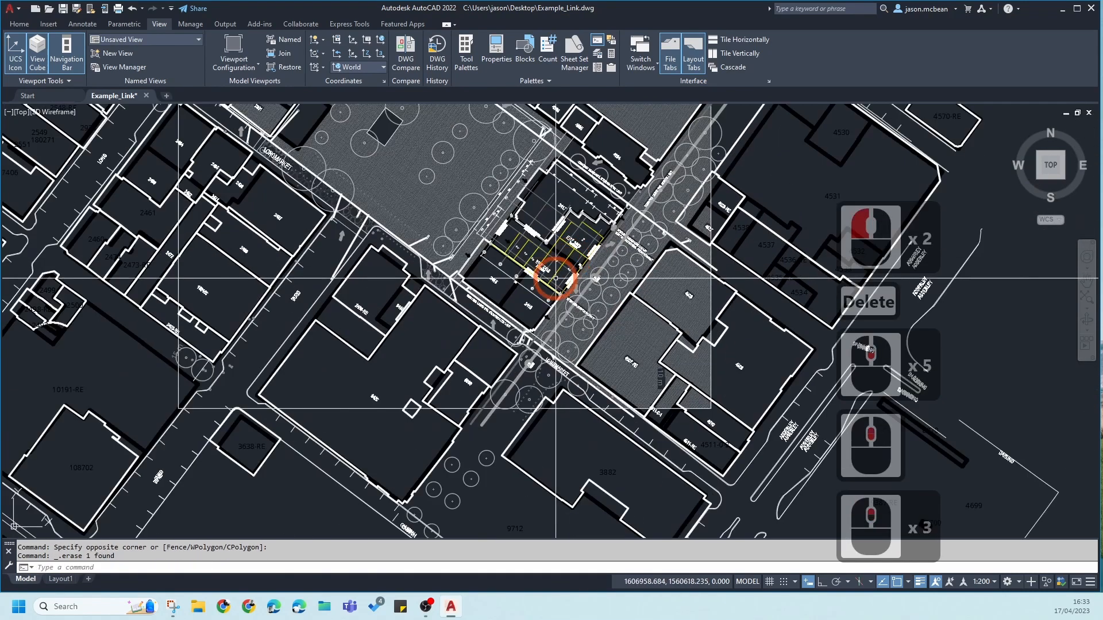
scroll(546, 270, down, 2)
scroll(562, 252, up, 1)
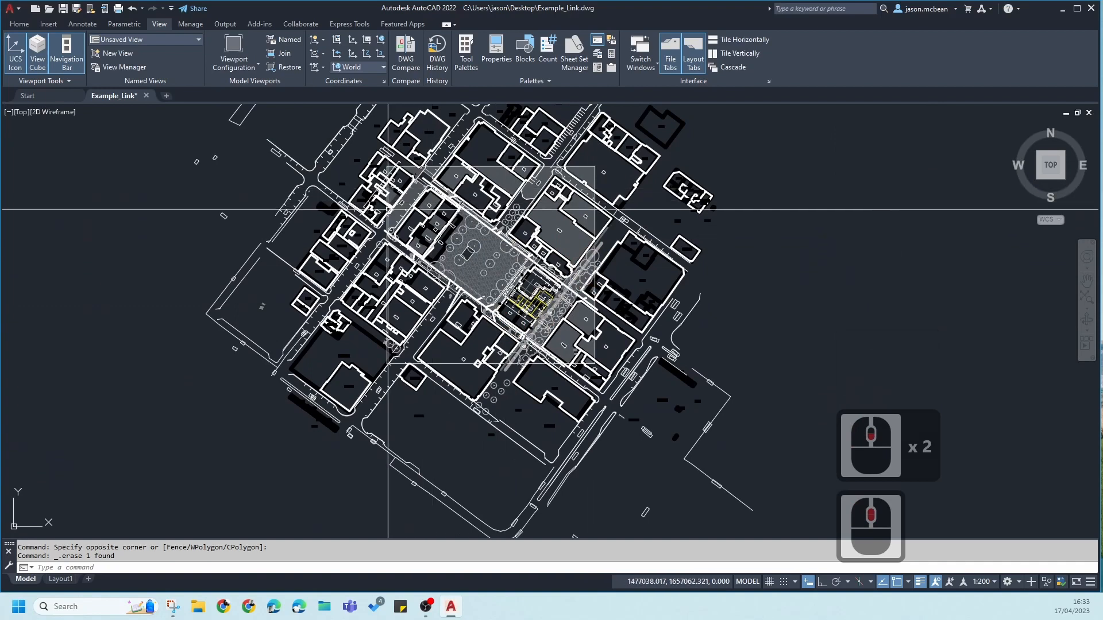
scroll(629, 330, down, 2)
middle_drag(691, 353, 586, 342)
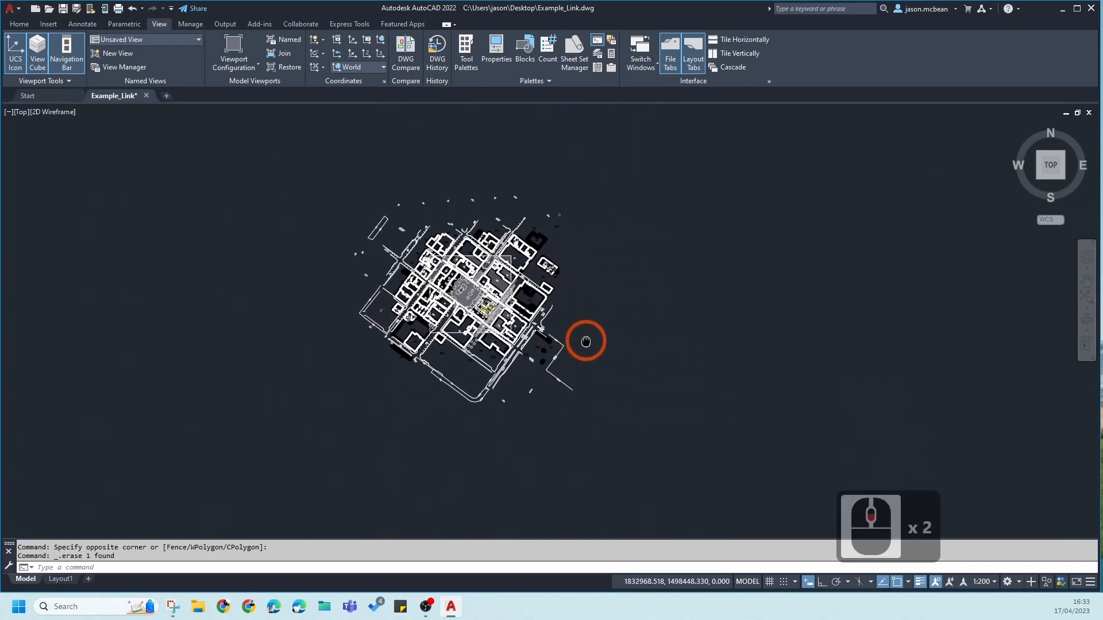
Step: Erase the buildings, roads and labels along the southwest side of the site plan using a window polygon (wp) selection
click(19, 23)
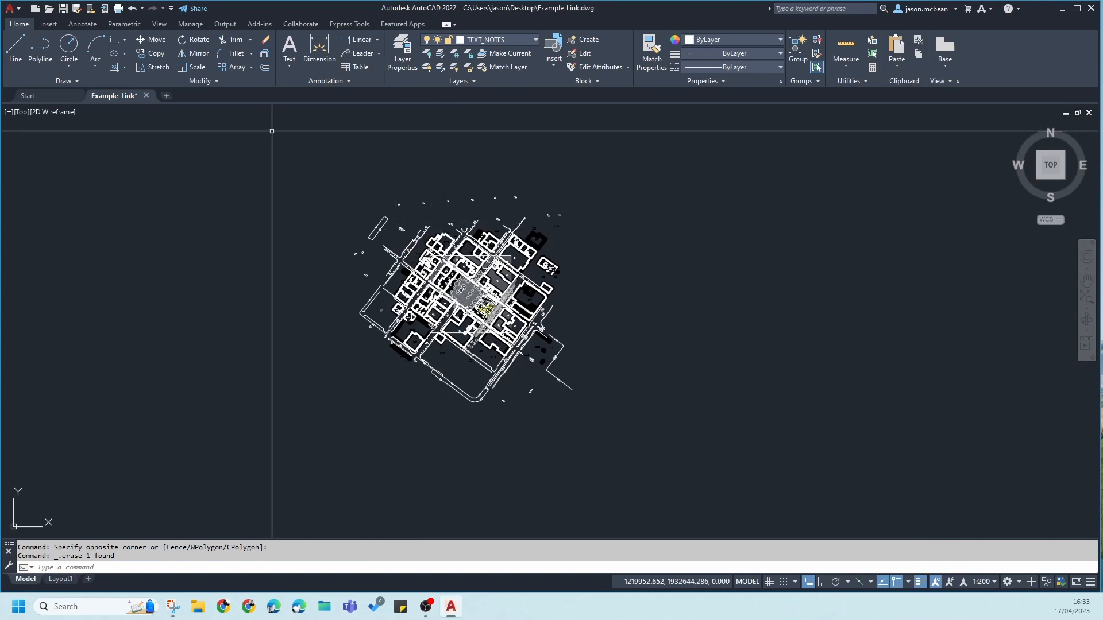
click(264, 41)
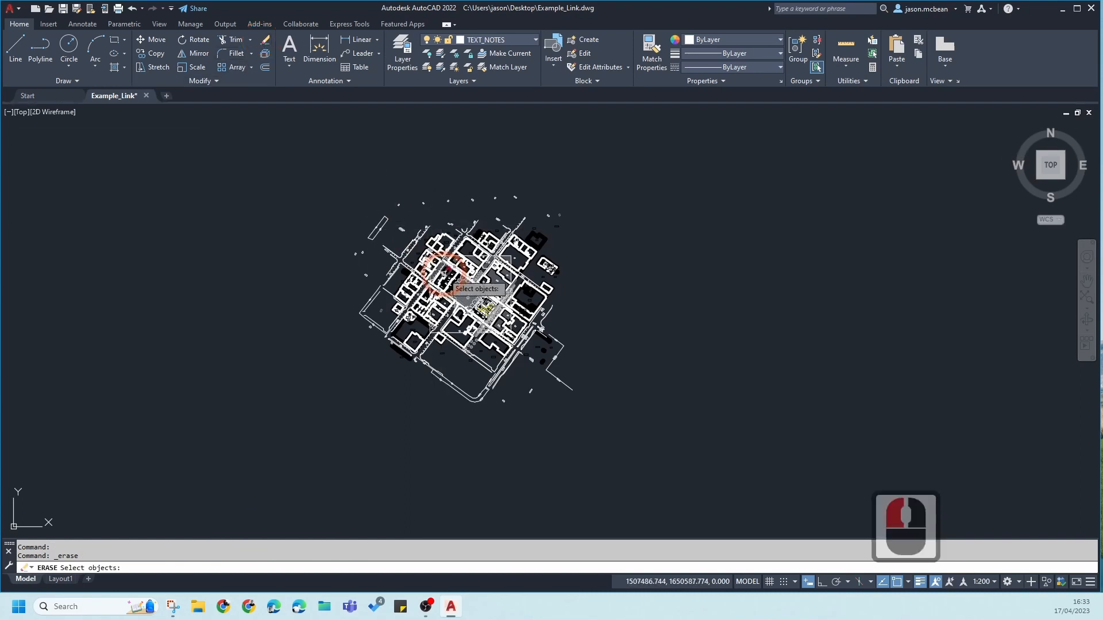
scroll(377, 268, up, 2)
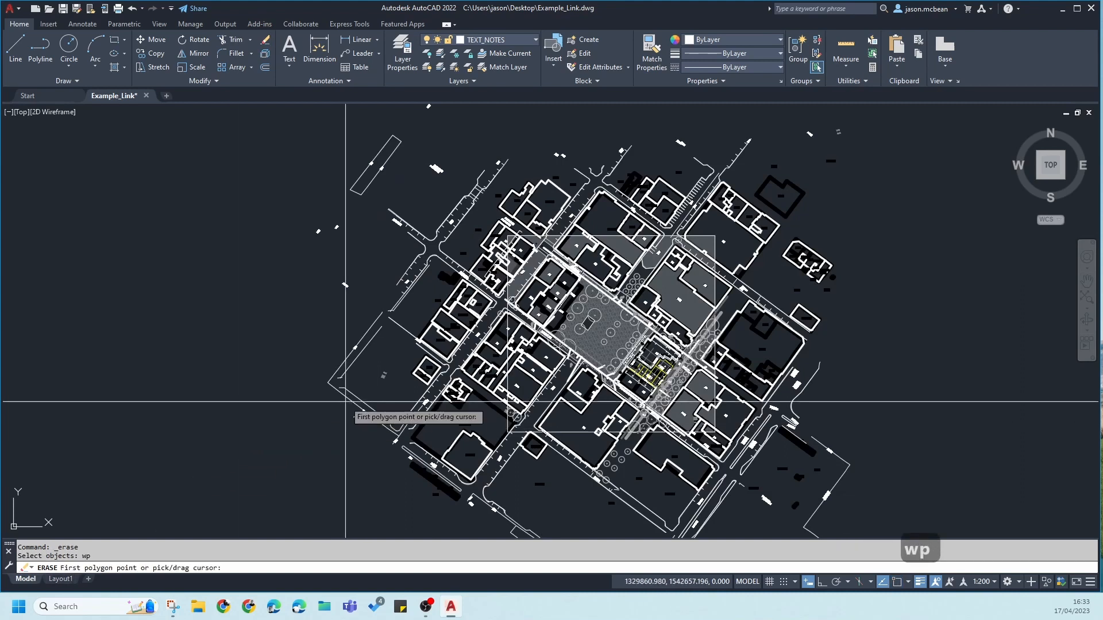
middle_drag(344, 405, 274, 305)
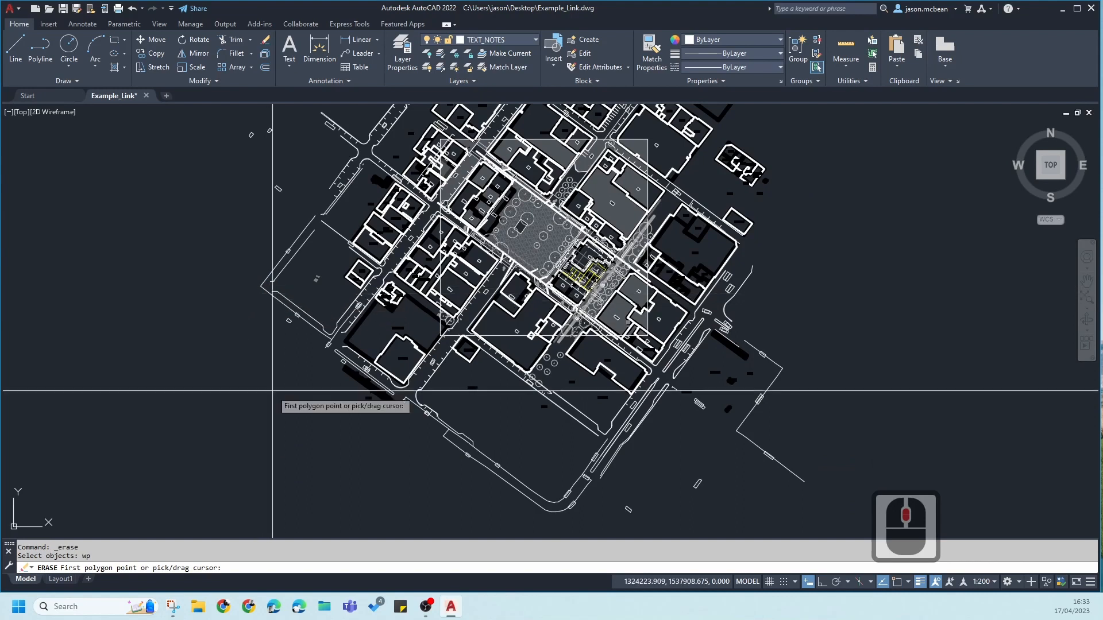
click(285, 144)
click(721, 517)
scroll(735, 500, down, 3)
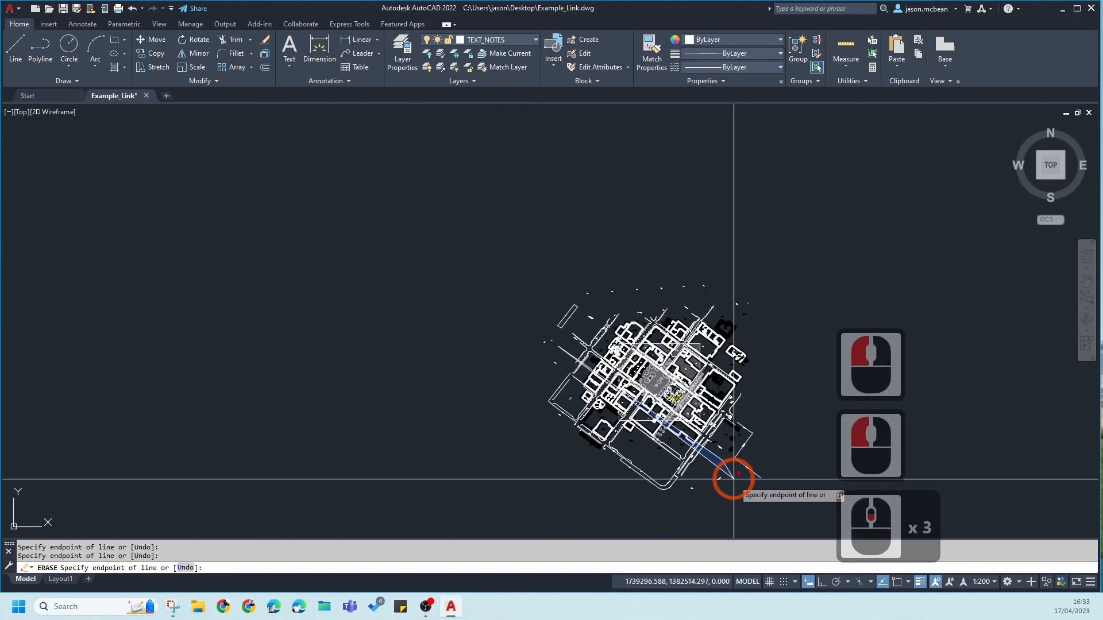
click(653, 525)
click(485, 479)
click(438, 344)
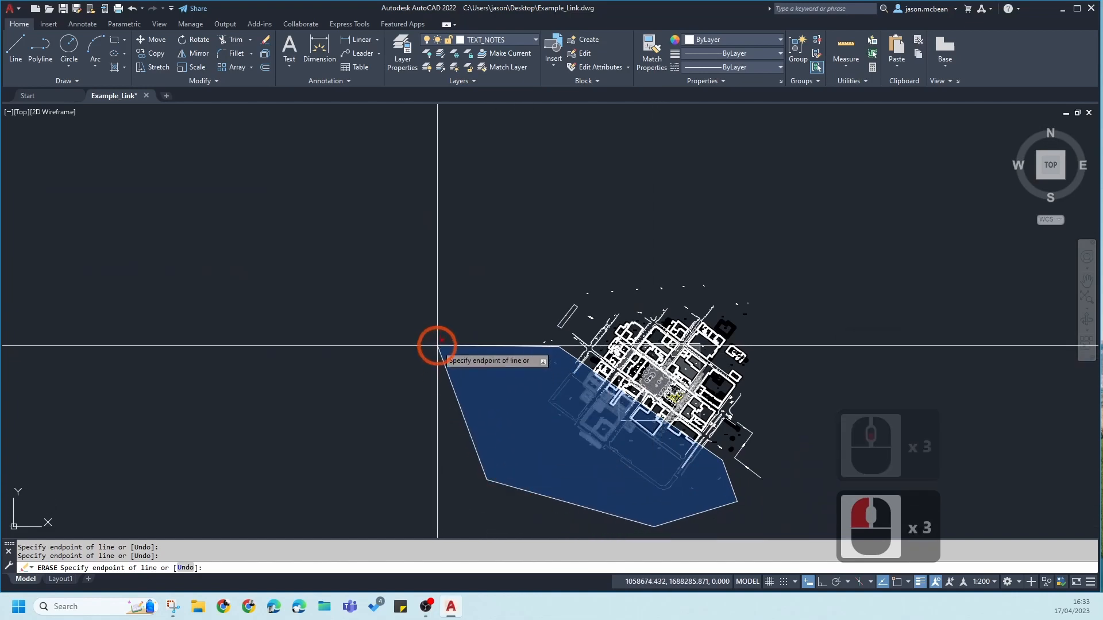
right_click(438, 345)
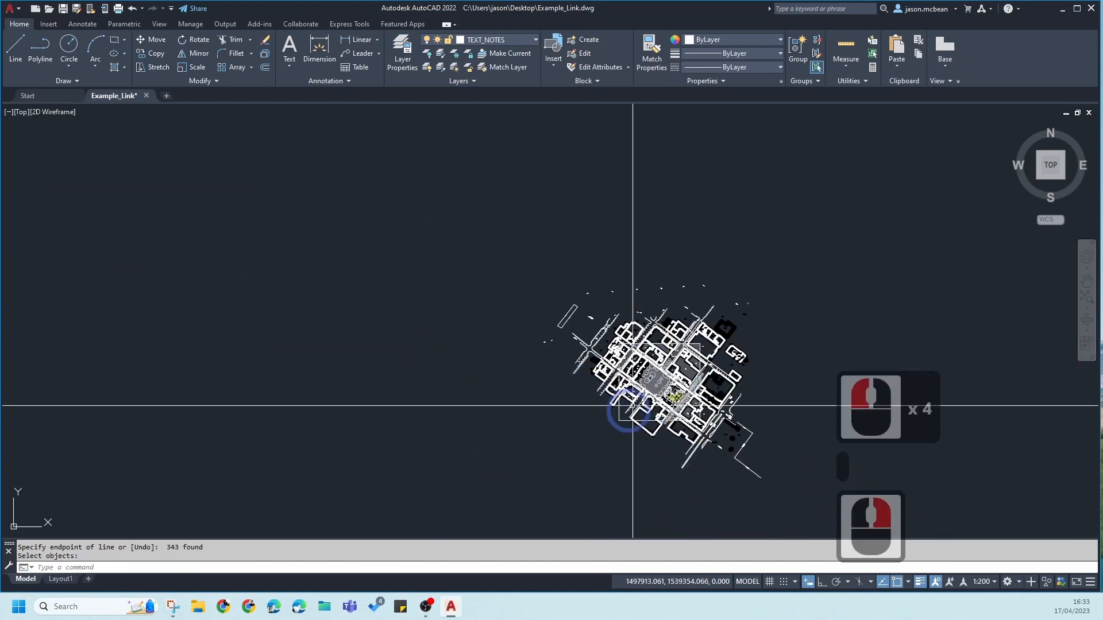
scroll(632, 405, up, 4)
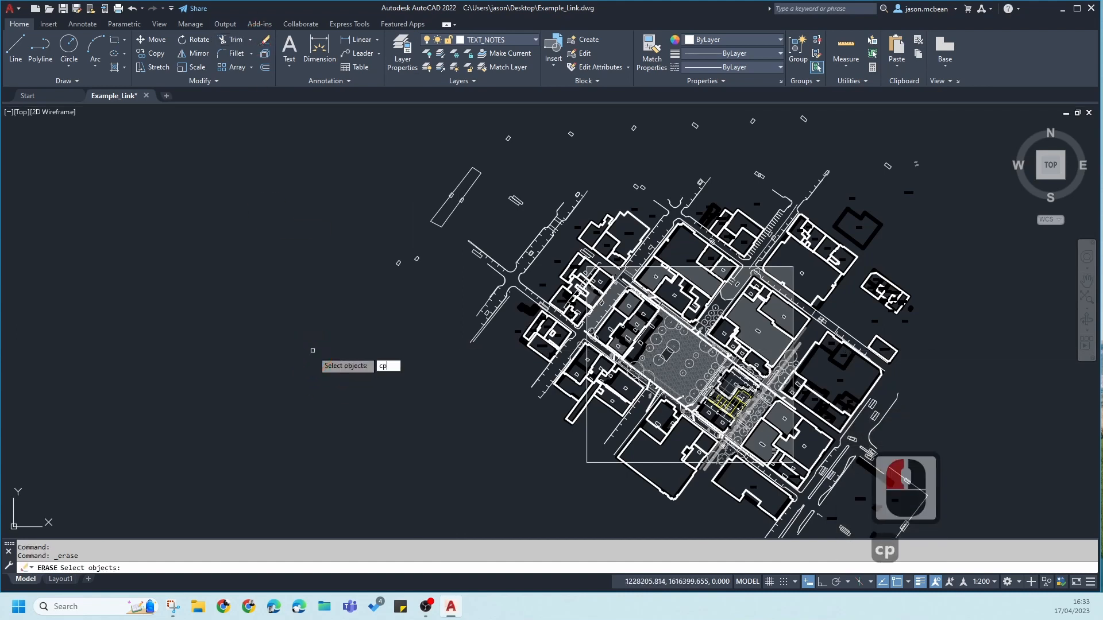
key(Return)
click(356, 344)
click(363, 188)
click(448, 130)
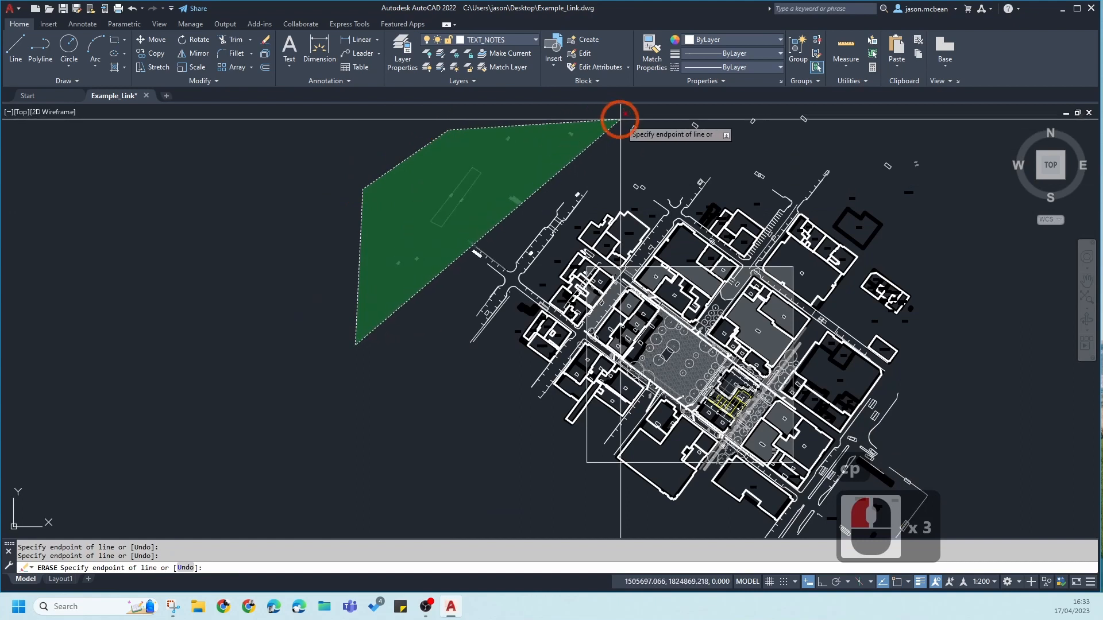
click(620, 119)
click(751, 140)
click(538, 280)
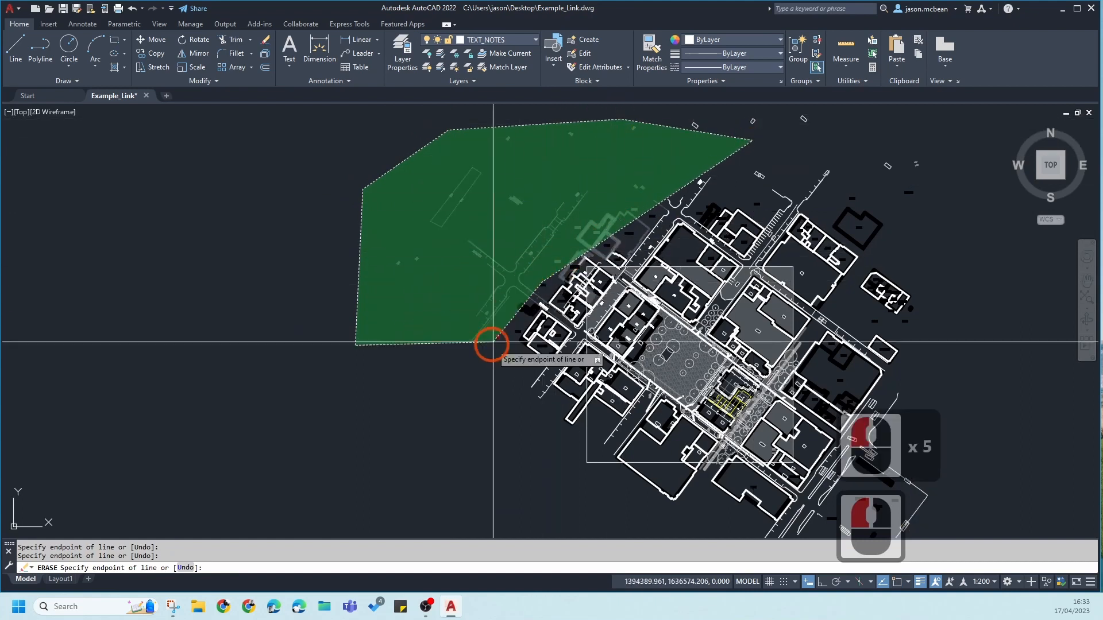
click(470, 353)
key(Return)
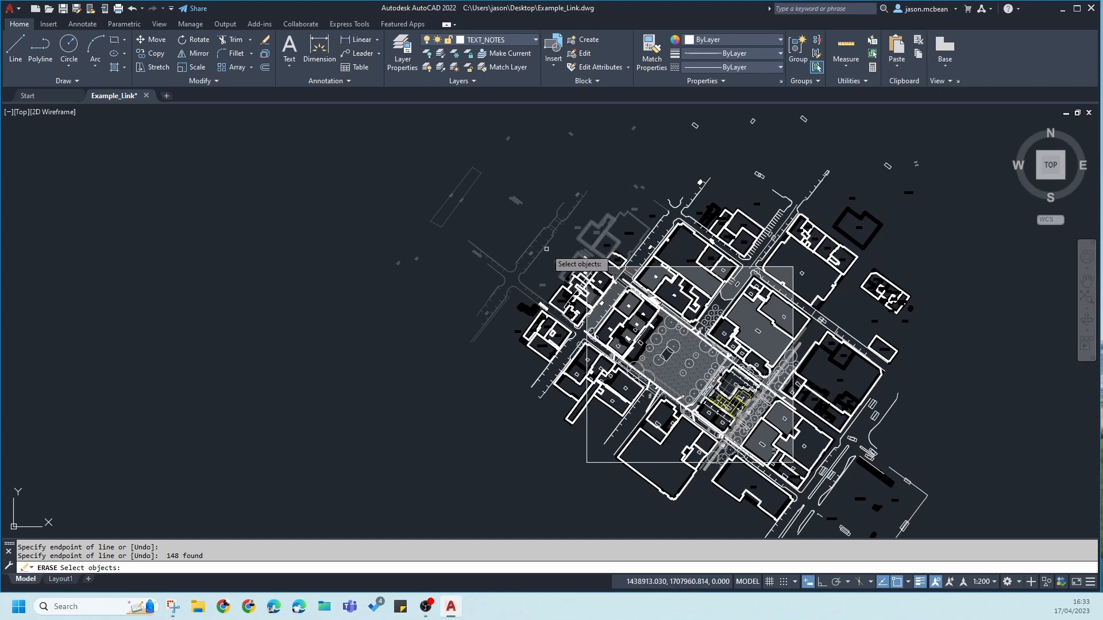
key(Escape)
Step: Erase the buildings, roads and labels along the northwest side of the site plan using a window polygon (wp) selection
middle_drag(504, 294, 480, 333)
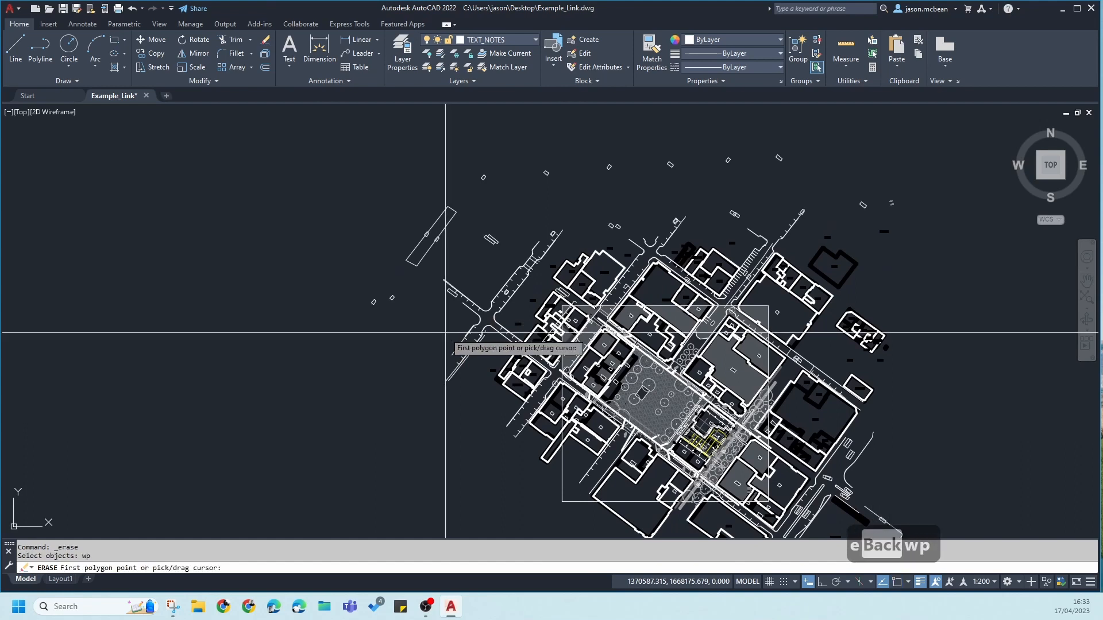
scroll(587, 355, up, 2)
middle_drag(654, 423, 634, 383)
scroll(502, 412, down, 2)
click(459, 473)
click(677, 211)
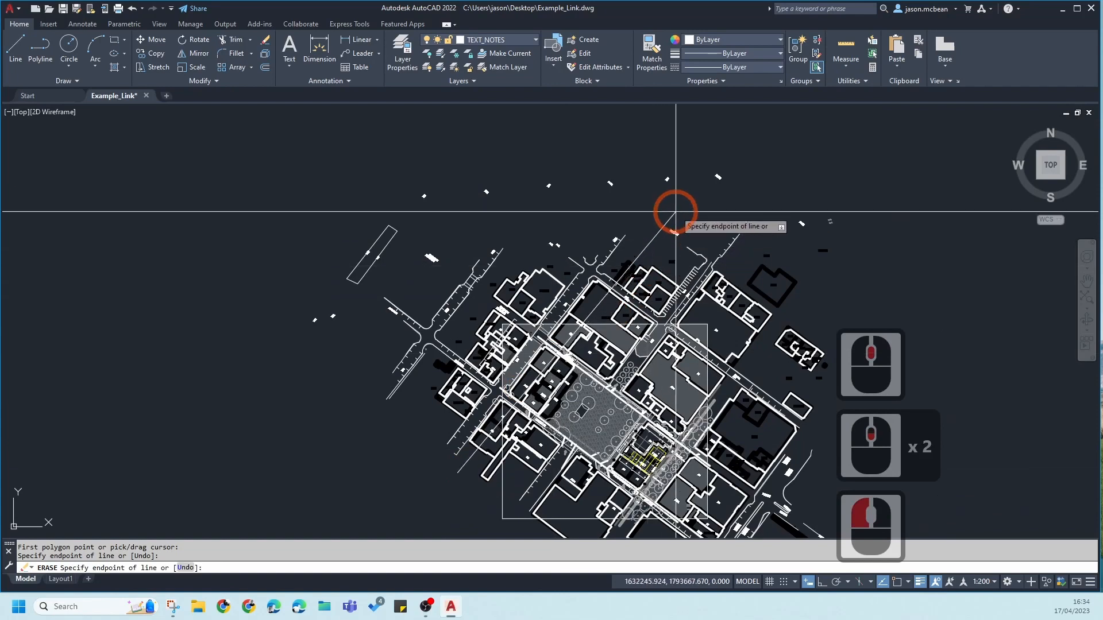
click(703, 133)
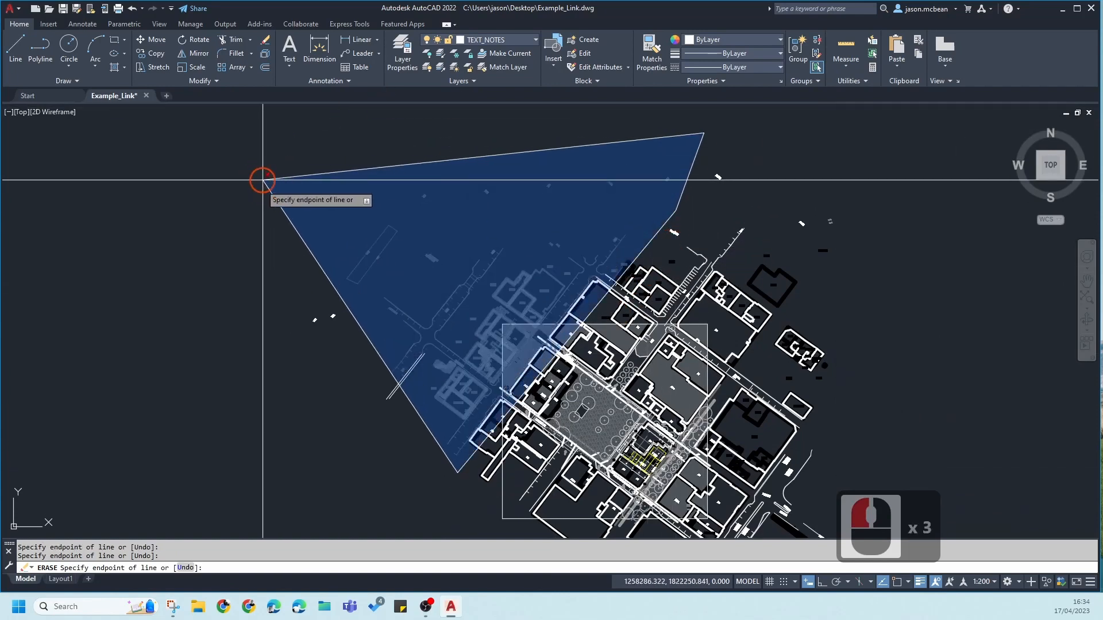
click(264, 179)
click(213, 321)
key(Return)
right_click(379, 348)
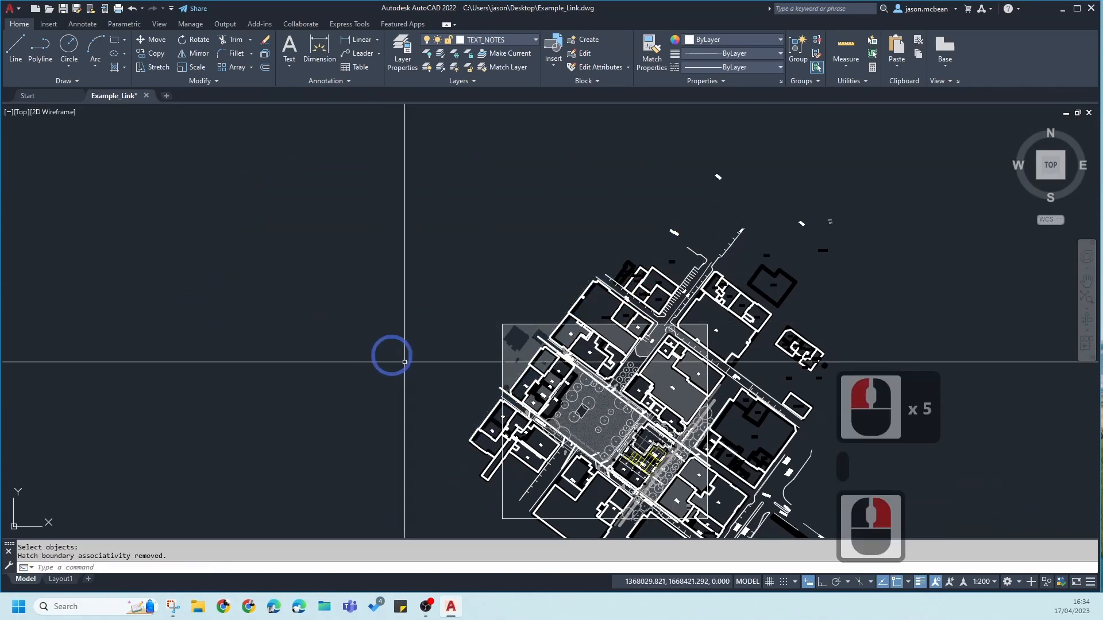
Step: Erase the thin rectangular frame around the central part of the site plan
scroll(529, 381, up, 4)
scroll(502, 254, down, 4)
middle_drag(502, 253, 417, 228)
scroll(353, 386, up, 3)
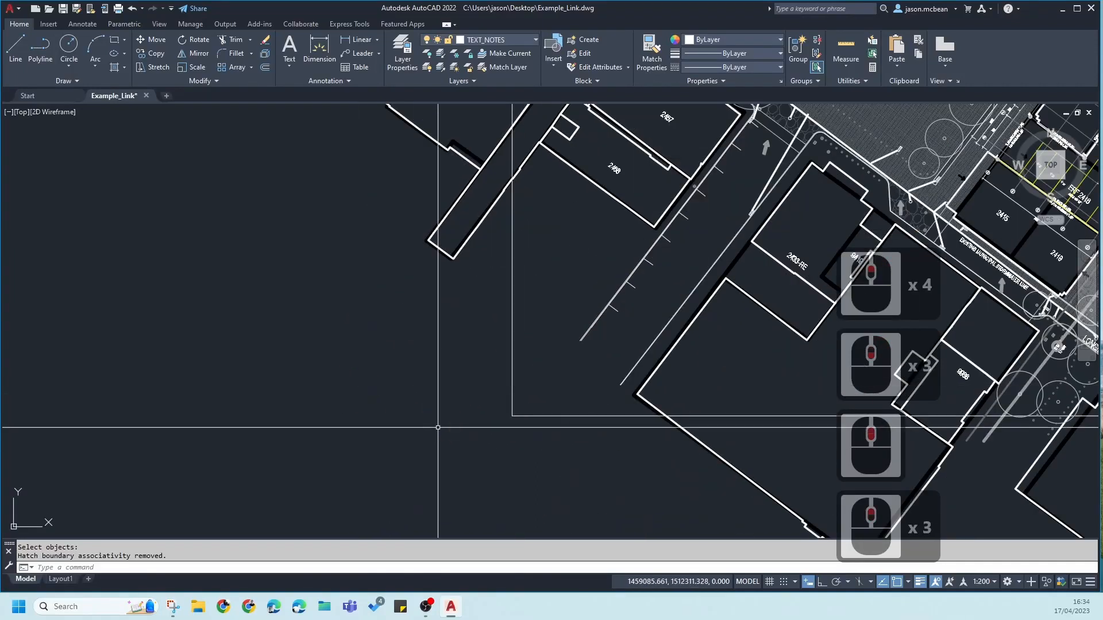
click(566, 446)
click(470, 372)
scroll(264, 345, down, 4)
key(Delete)
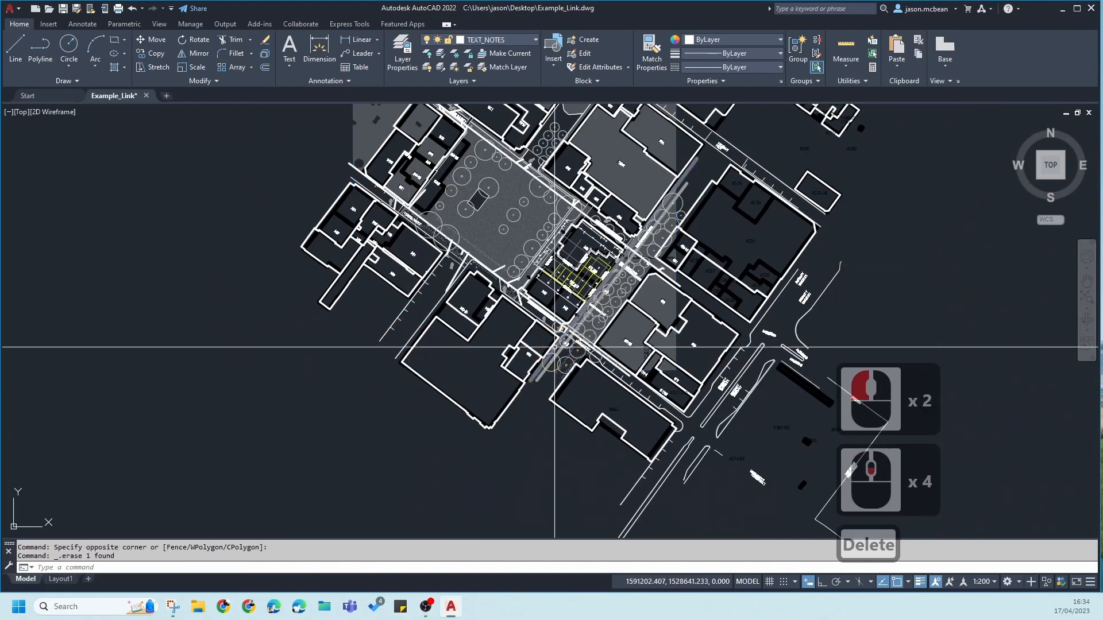
Step: Erase the buildings, roads and labels along the southeast side of the site plan using a window polygon (wp) selection
middle_drag(678, 265, 524, 289)
scroll(546, 308, down, 1)
middle_drag(596, 337, 570, 324)
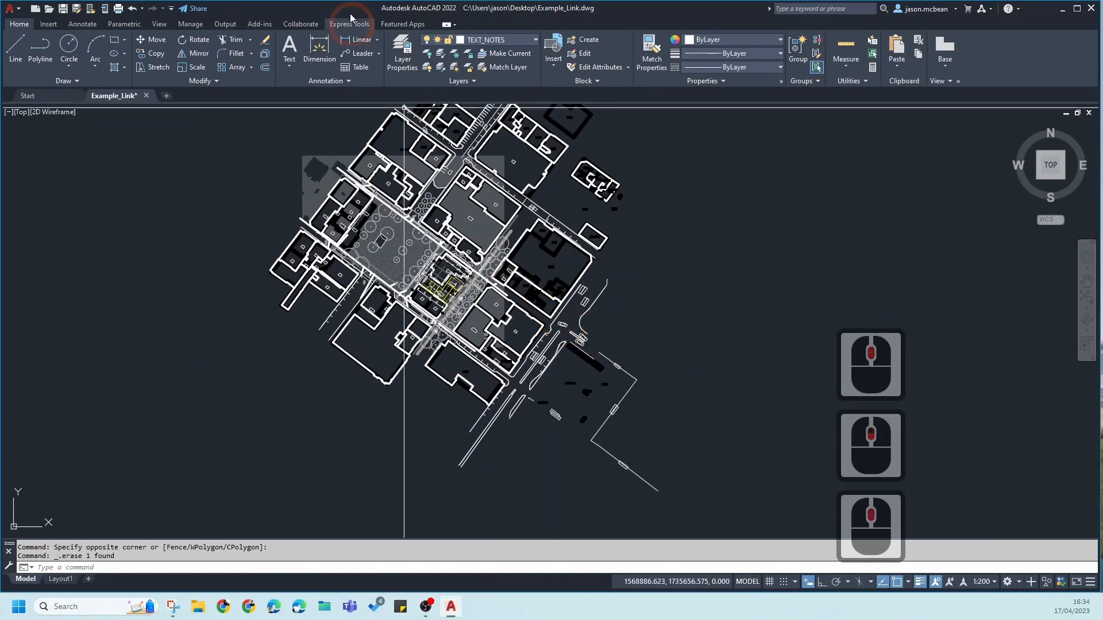
click(265, 39)
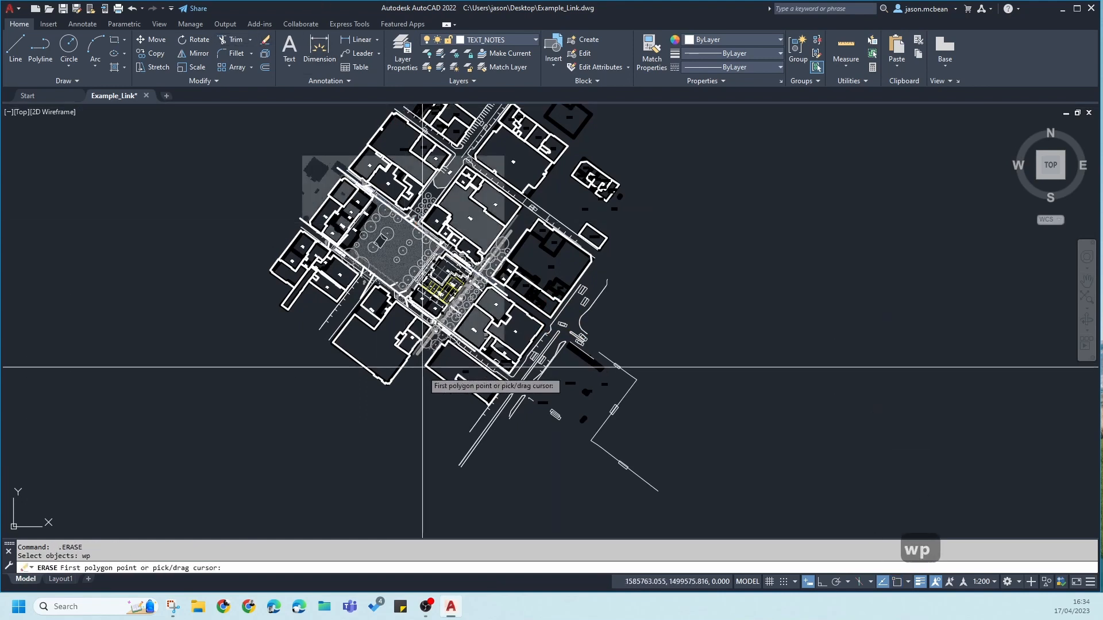
click(407, 418)
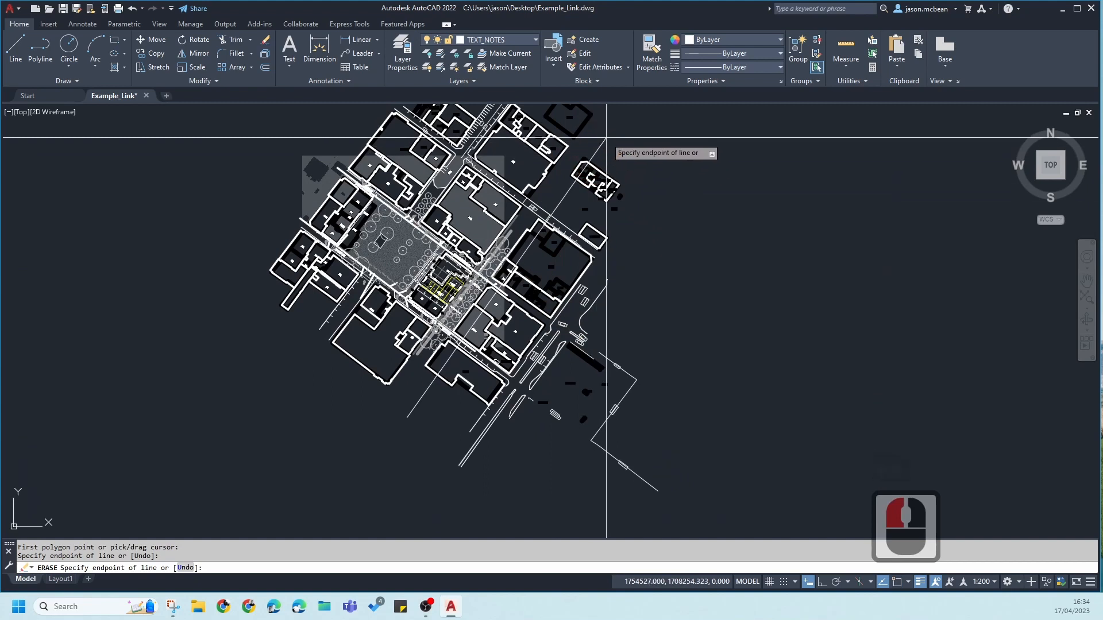
click(606, 138)
click(851, 208)
click(775, 442)
middle_drag(775, 443, 697, 356)
scroll(574, 484, down, 2)
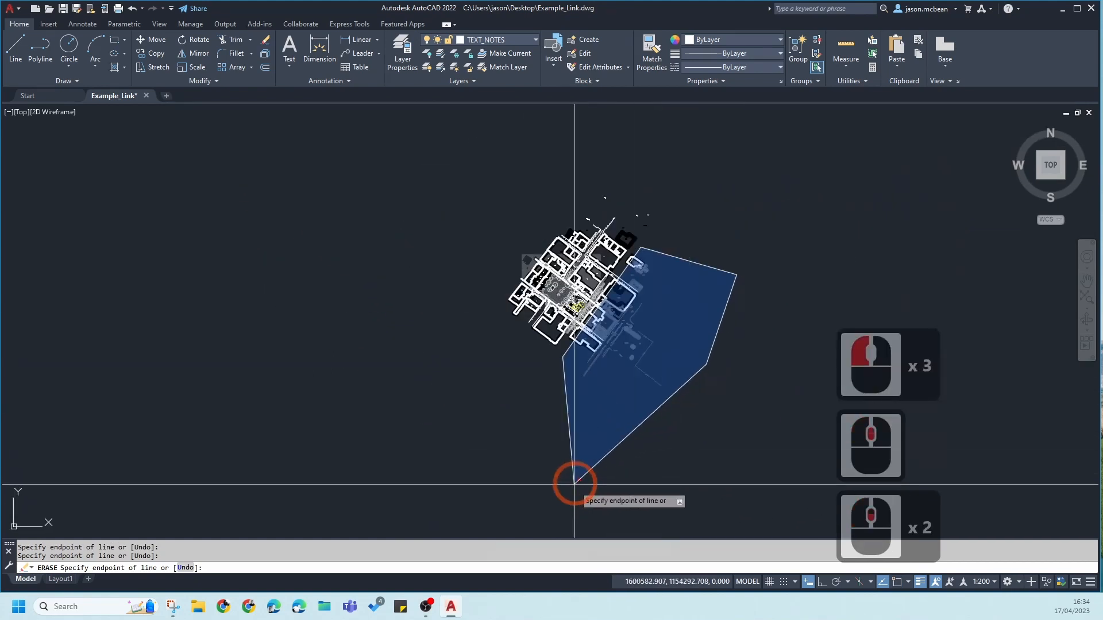
right_click(623, 479)
Step: Erase the buildings, roads and labels along the northeast side of the site plan using a window polygon (wp) selection
scroll(675, 217, up, 4)
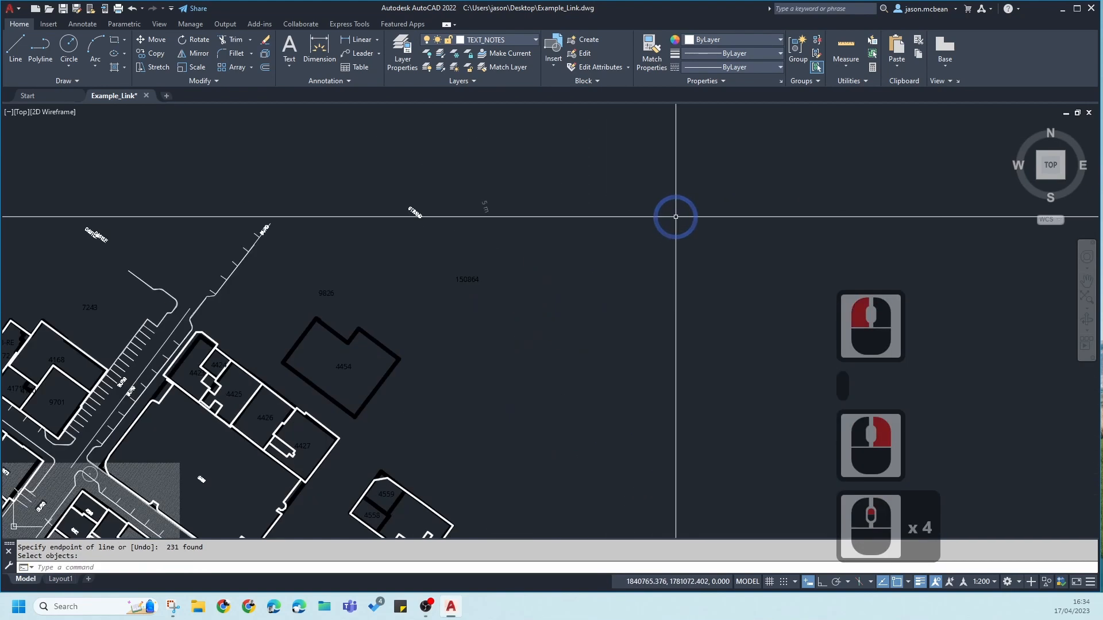
middle_click(661, 224)
scroll(661, 227, down, 2)
scroll(367, 288, up, 2)
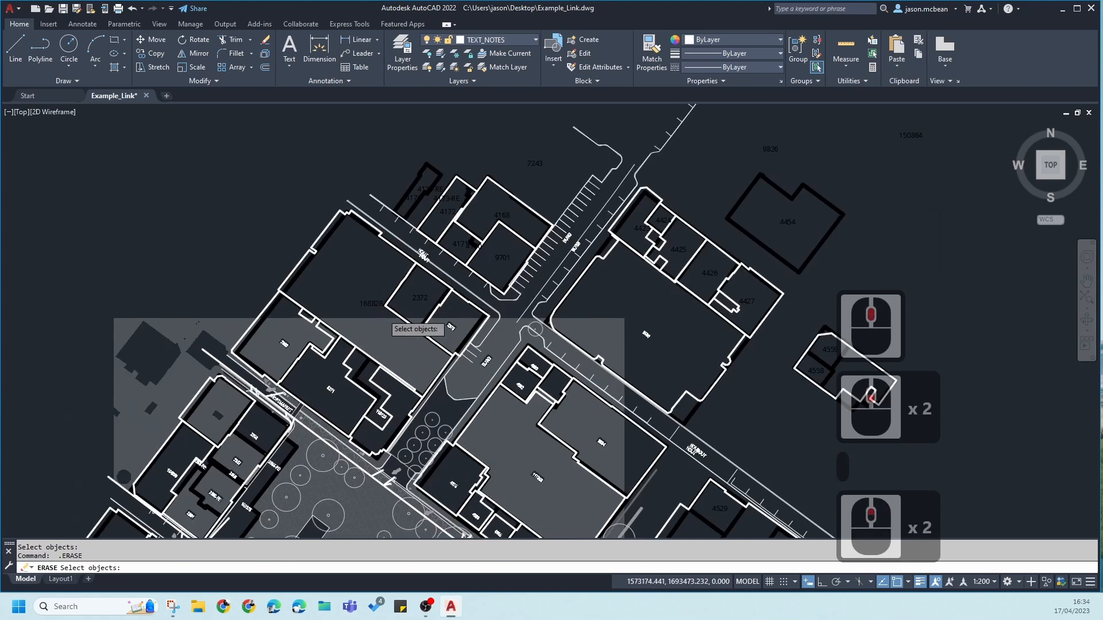
scroll(367, 289, down, 2)
click(296, 291)
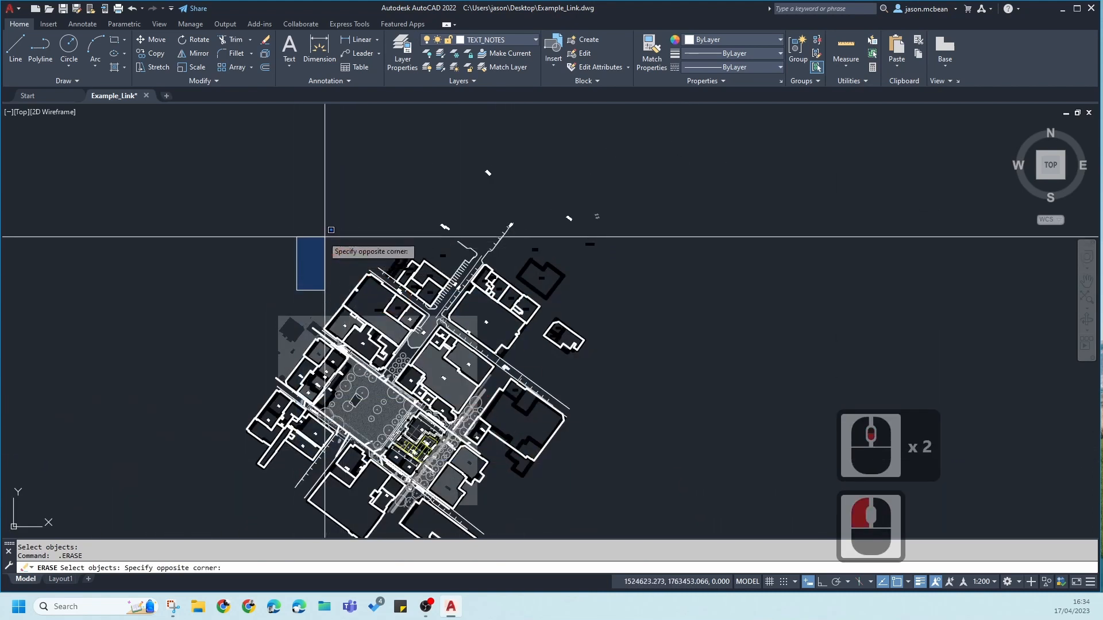
key(Escape)
text(w)
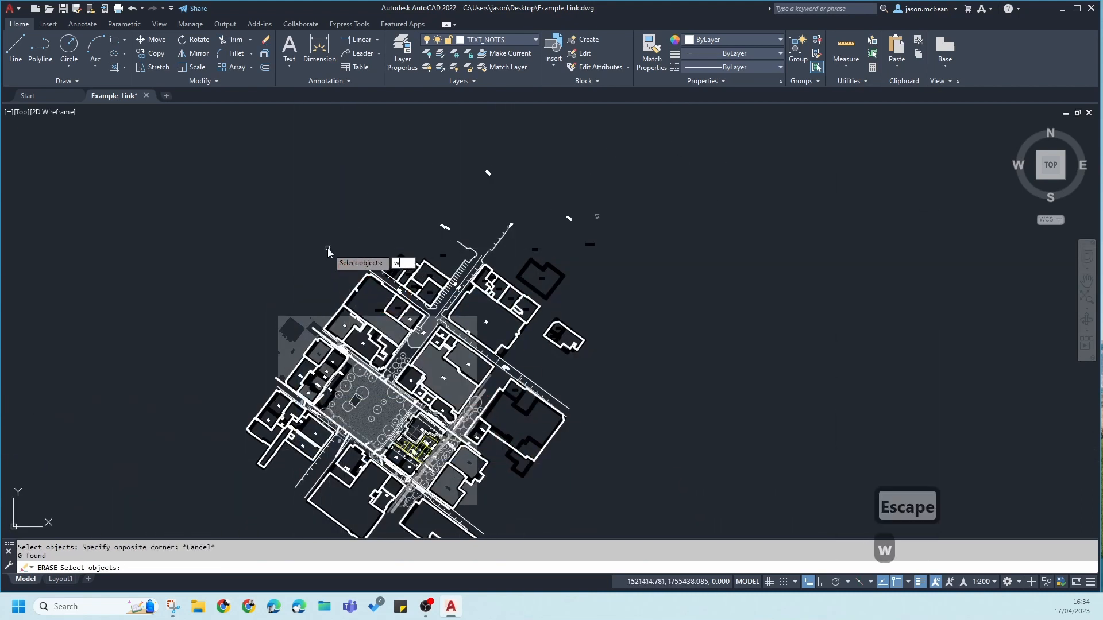
text(p)
key(Return)
click(298, 298)
click(560, 497)
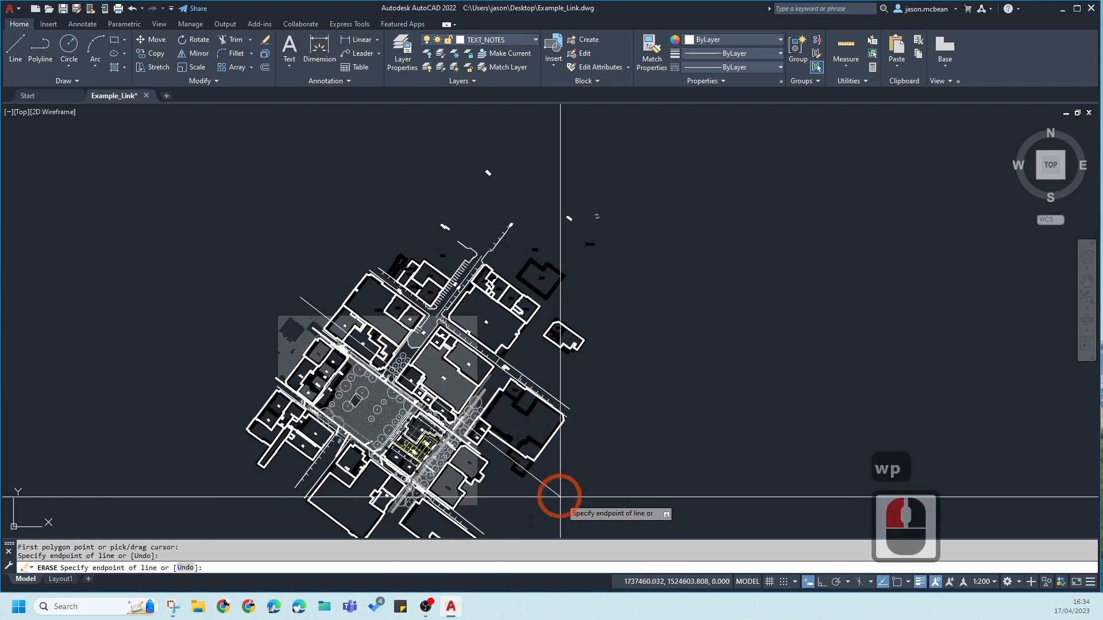
click(809, 335)
click(752, 161)
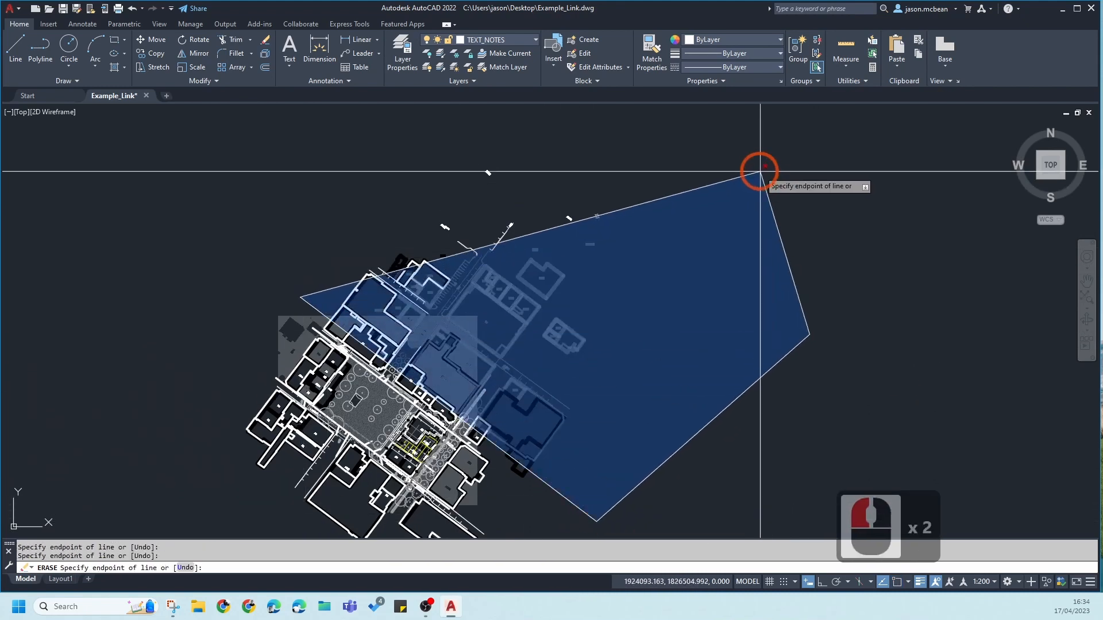
click(561, 135)
click(434, 119)
click(270, 221)
click(271, 222)
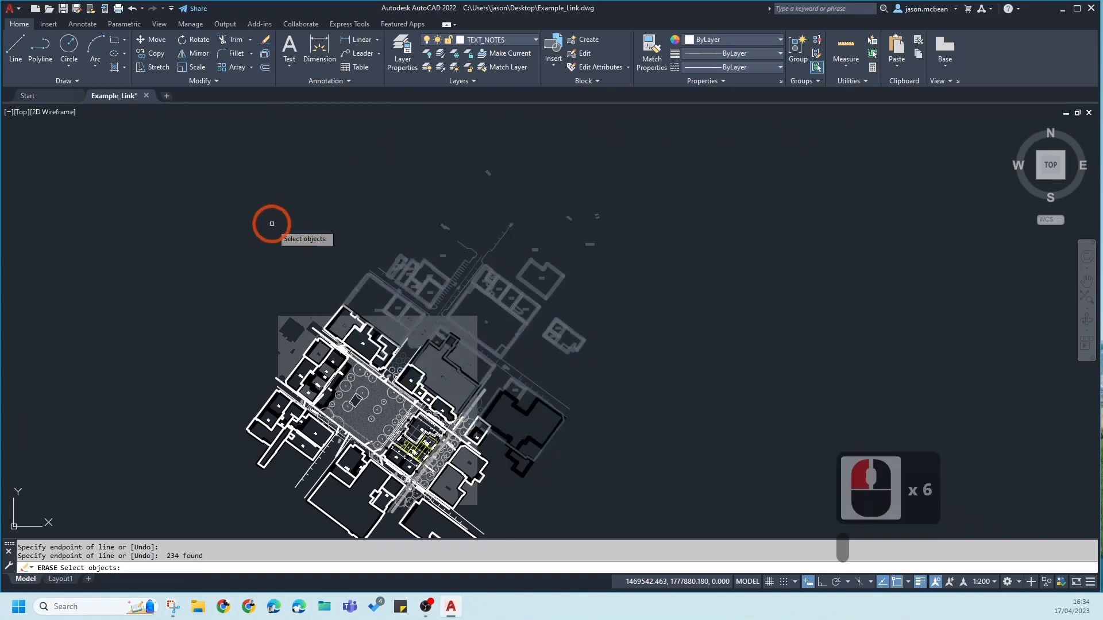
right_click(322, 214)
Step: Inspect the trimmed site plan for leftover objects, including the paving hatch behind the central buildings
scroll(380, 395, up, 3)
scroll(574, 292, down, 3)
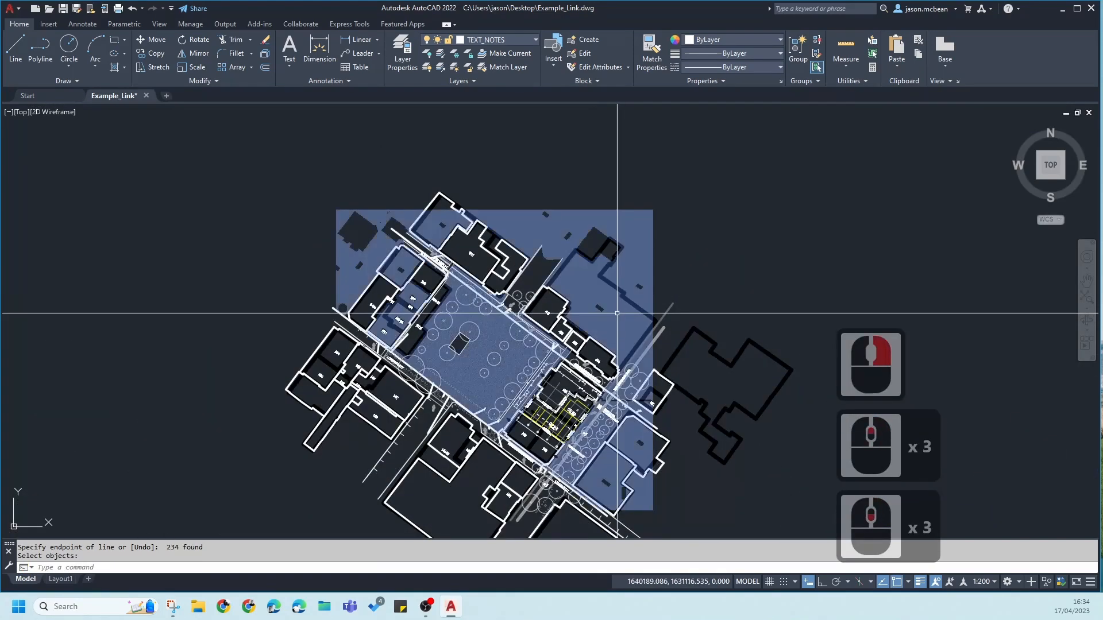
middle_drag(563, 356, 568, 319)
scroll(578, 423, up, 2)
key(Escape)
scroll(557, 435, up, 1)
scroll(632, 413, down, 4)
scroll(638, 416, up, 3)
key(Escape)
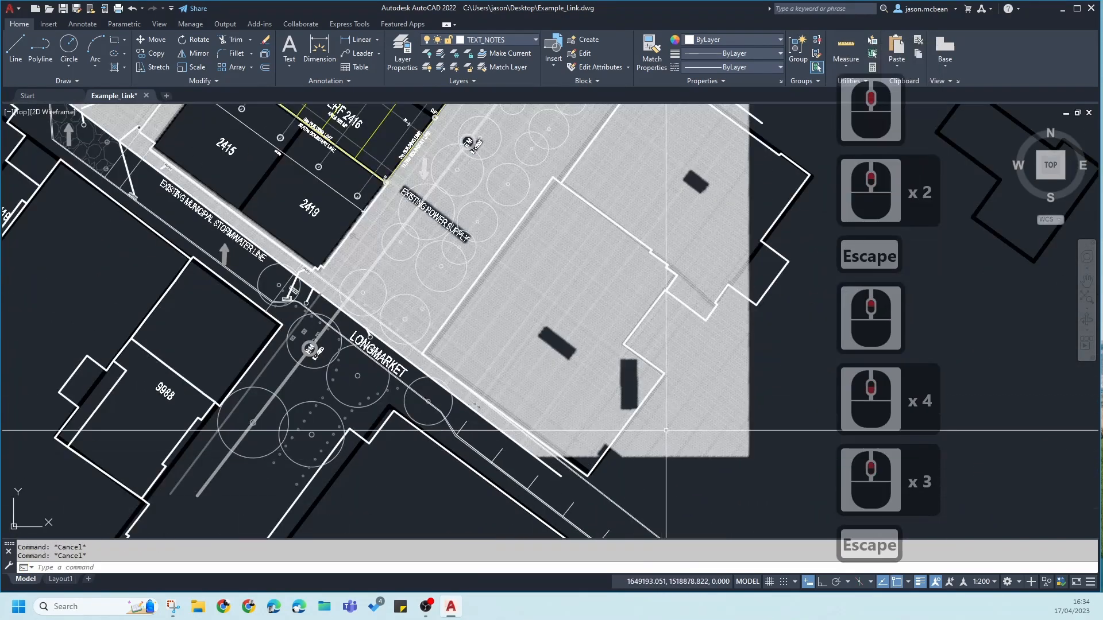
click(705, 413)
scroll(567, 324, down, 2)
middle_drag(567, 324, 546, 394)
key(Escape)
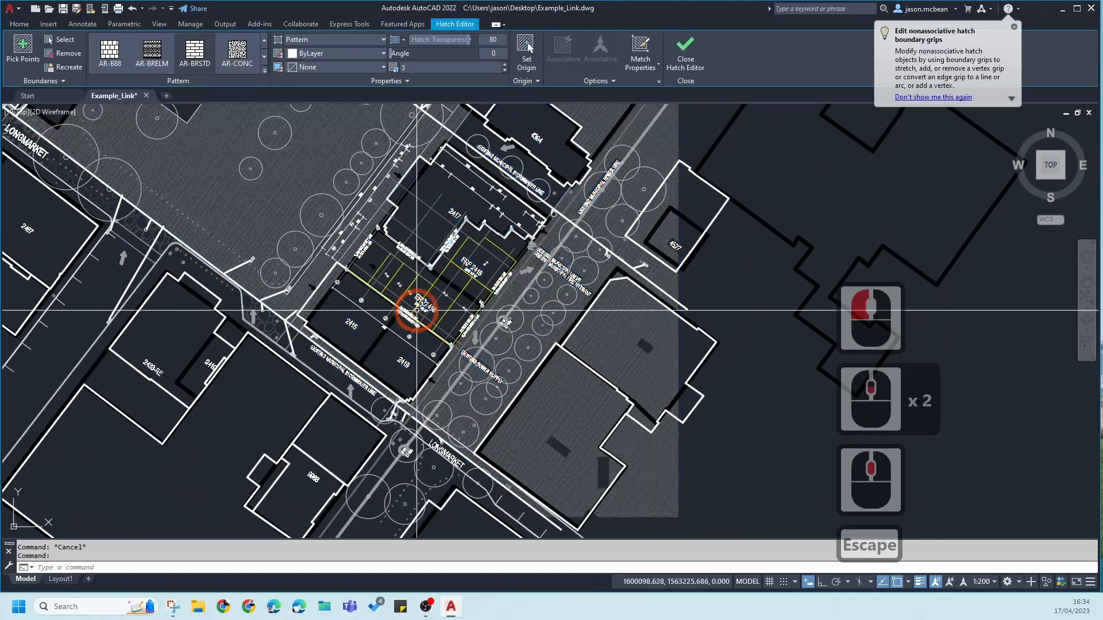
middle_drag(421, 310, 408, 339)
scroll(473, 311, down, 2)
scroll(473, 310, down, 3)
key(Escape)
key(Escape)
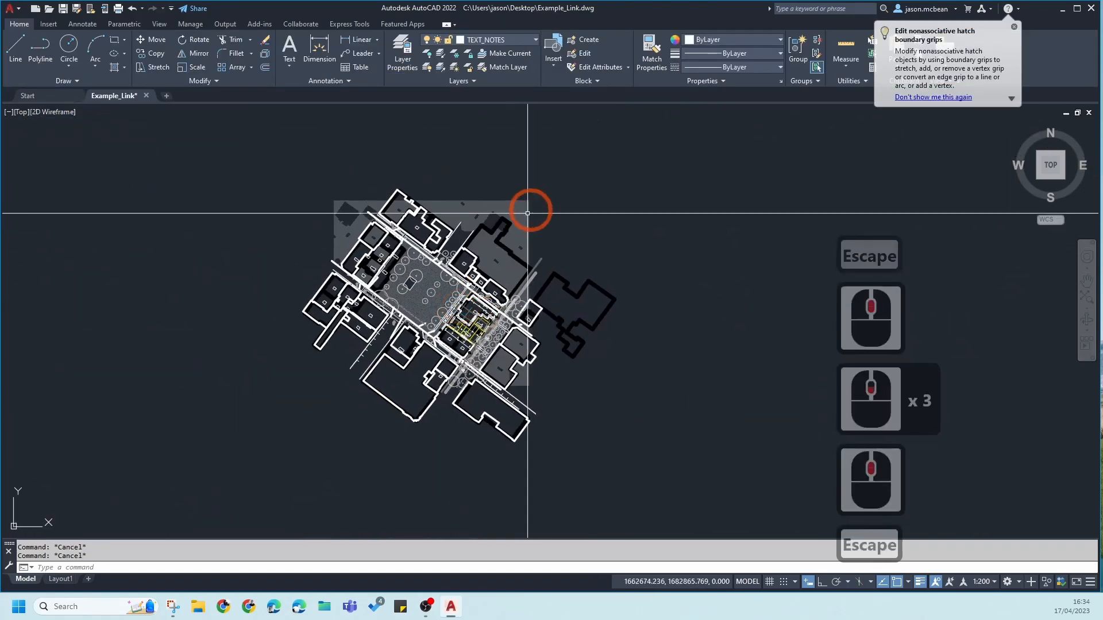
scroll(369, 261, up, 3)
key(Escape)
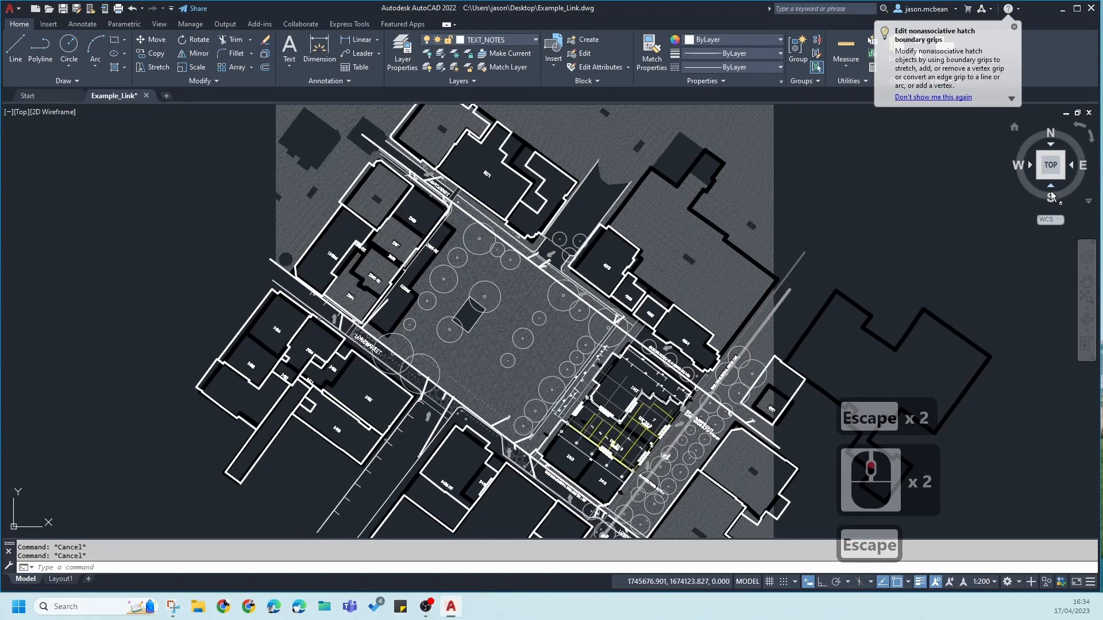
Step: Check the site plan's elevations from the front view, then return to the top view and zoom to the drawing extents
click(1050, 187)
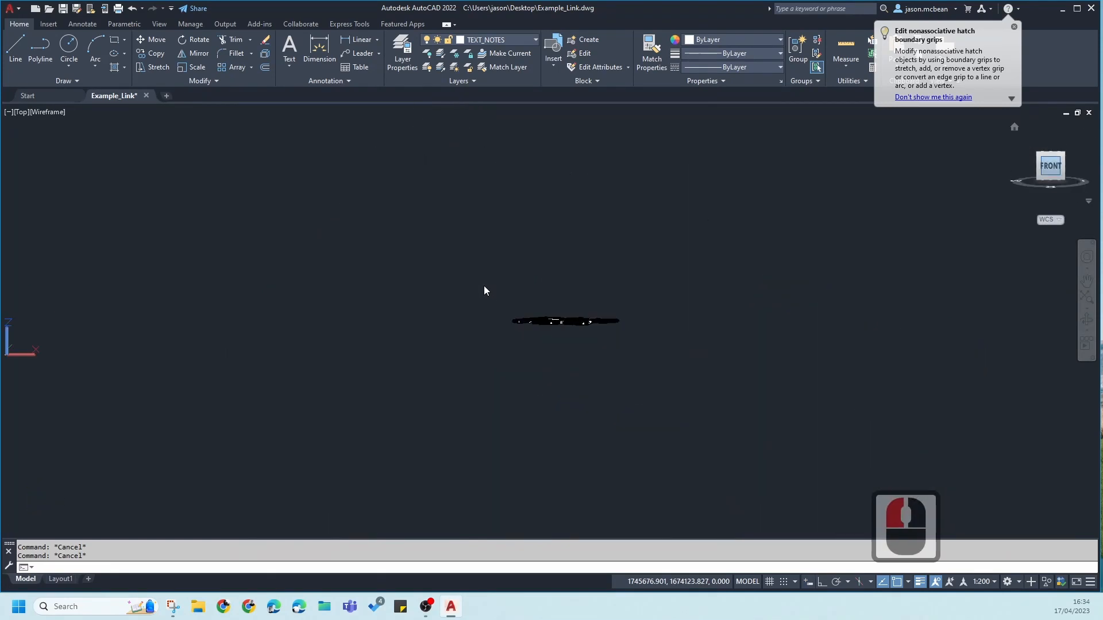
scroll(563, 319, up, 6)
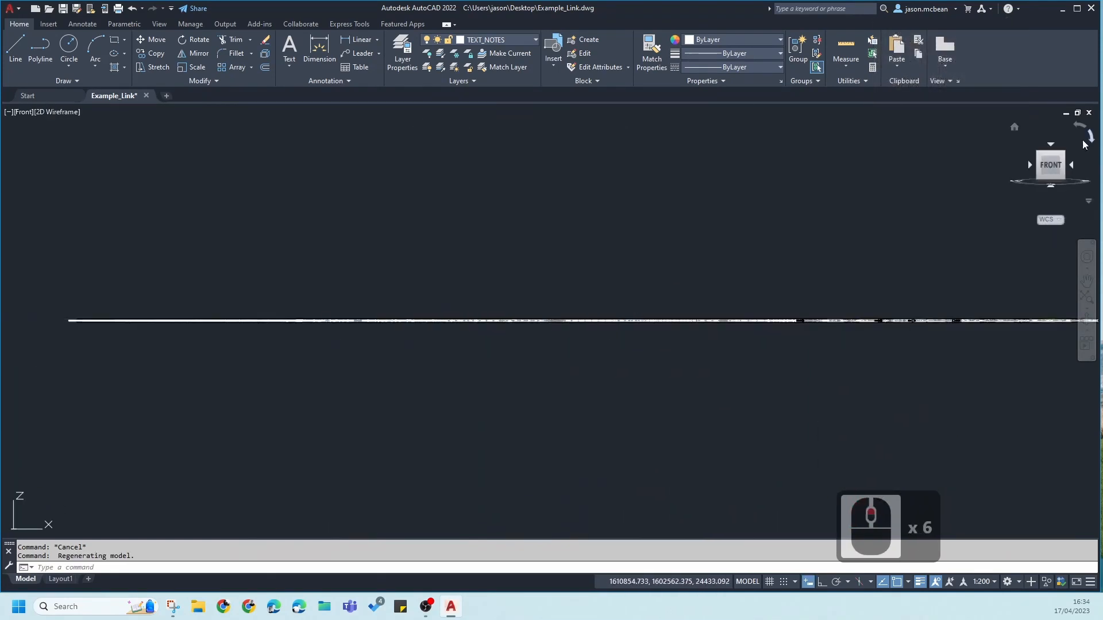
click(1050, 161)
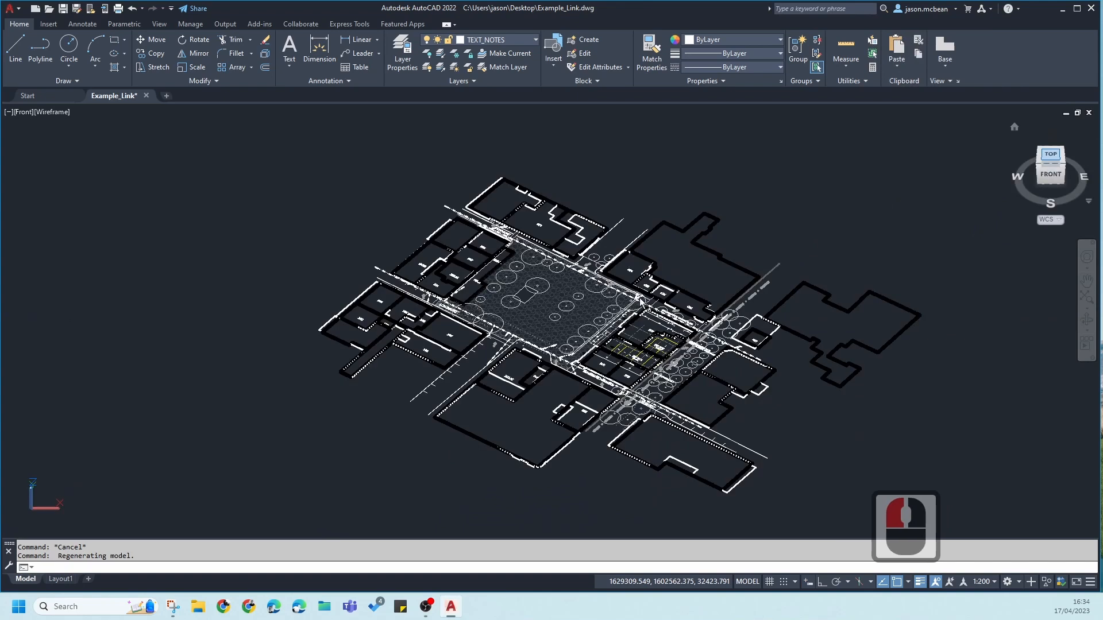
middle_click(560, 325)
middle_click(559, 325)
Step: Examine the boundary lines, dimensions and labels around ERF 2416, ERF 2418 and plot 2417, and the overall extent of the plan
scroll(561, 326, up, 5)
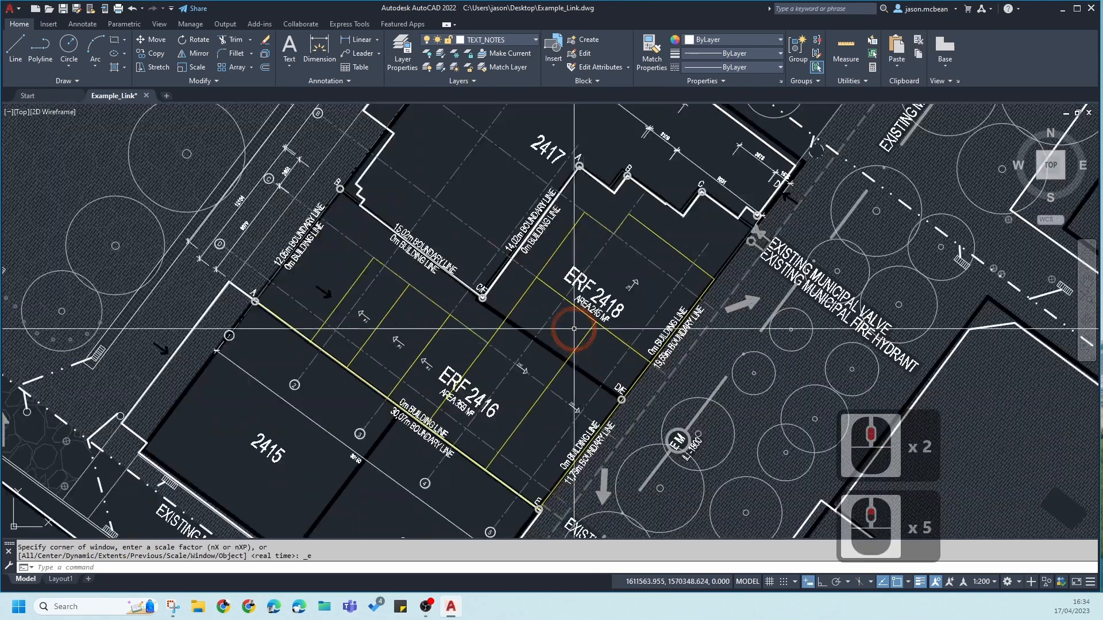
middle_drag(440, 320, 485, 394)
scroll(492, 267, down, 1)
key(Escape)
scroll(492, 267, down, 3)
scroll(470, 278, up, 4)
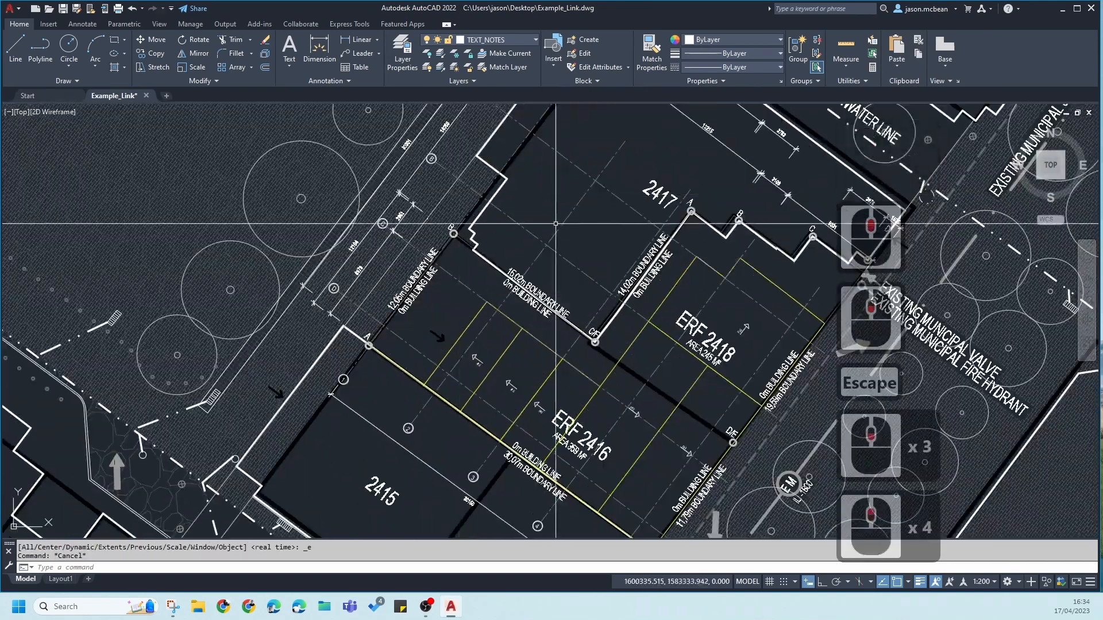
middle_drag(554, 224, 536, 334)
scroll(418, 272, down, 2)
middle_drag(439, 221, 413, 266)
scroll(413, 266, up, 3)
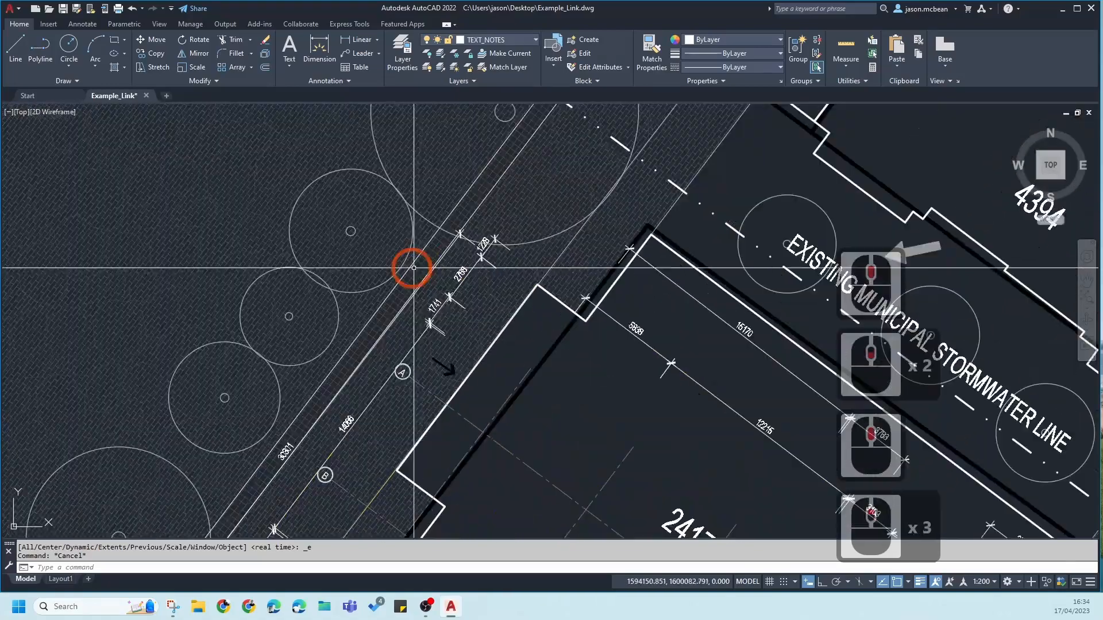
scroll(536, 334, down, 3)
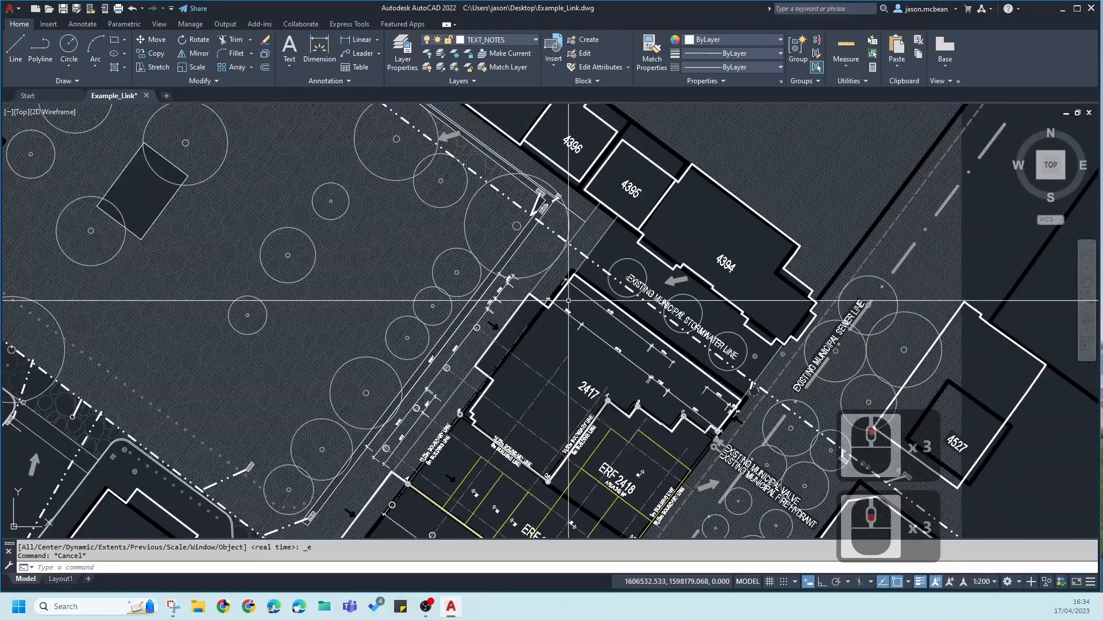
scroll(567, 297, up, 3)
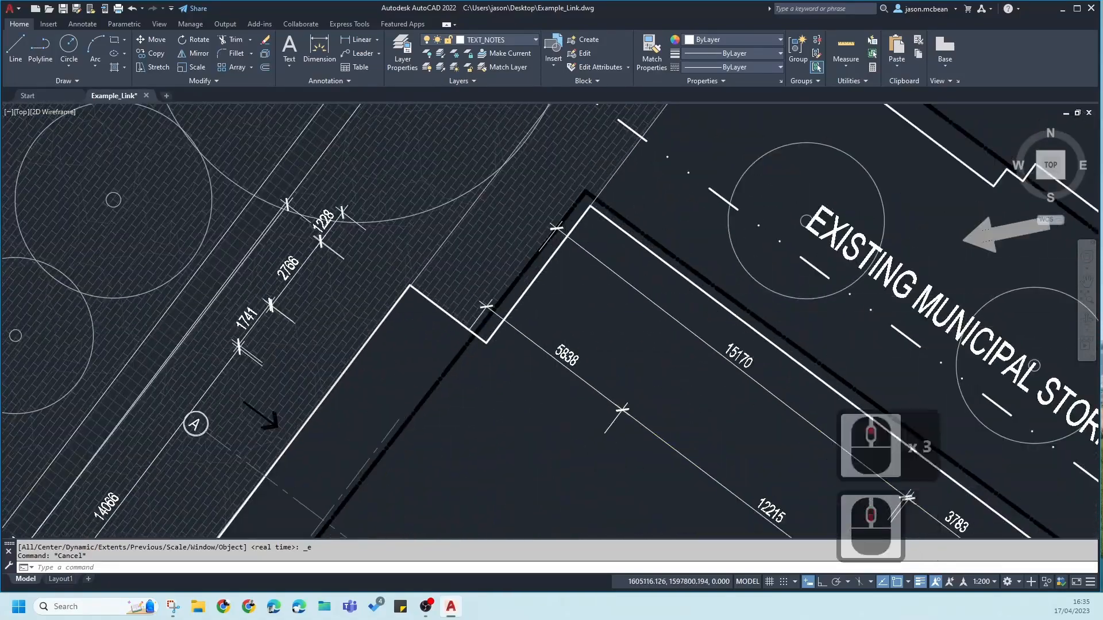
scroll(517, 344, down, 5)
key(Escape)
middle_drag(517, 343, 464, 326)
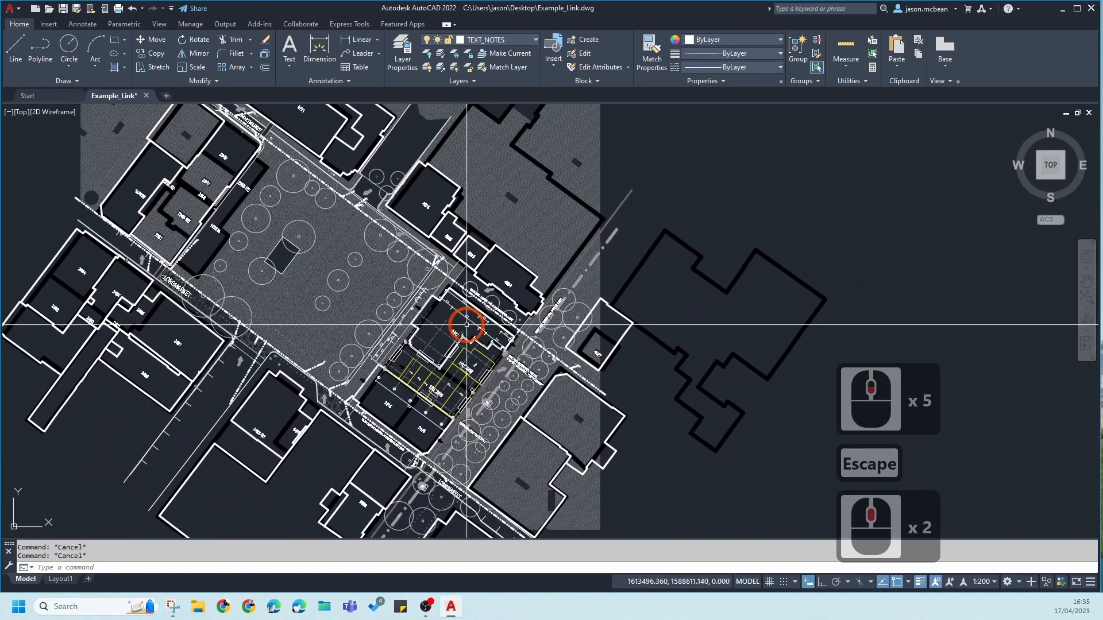
key(Escape)
scroll(429, 247, up, 3)
middle_drag(588, 459, 578, 349)
scroll(511, 321, down, 3)
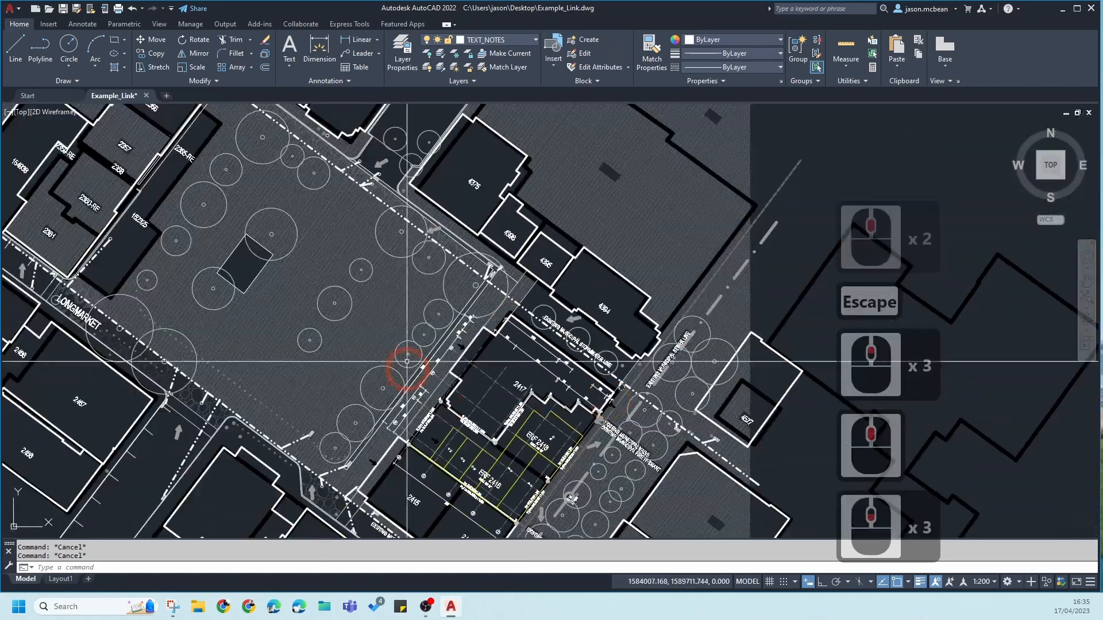
scroll(527, 365, down, 3)
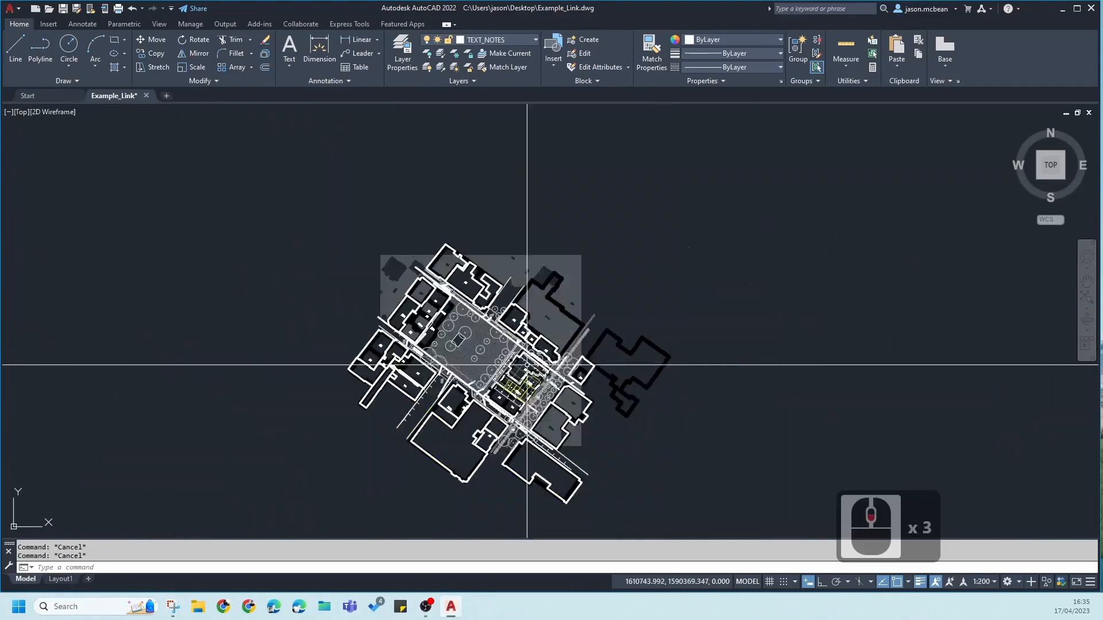
middle_drag(538, 342, 528, 327)
key(Escape)
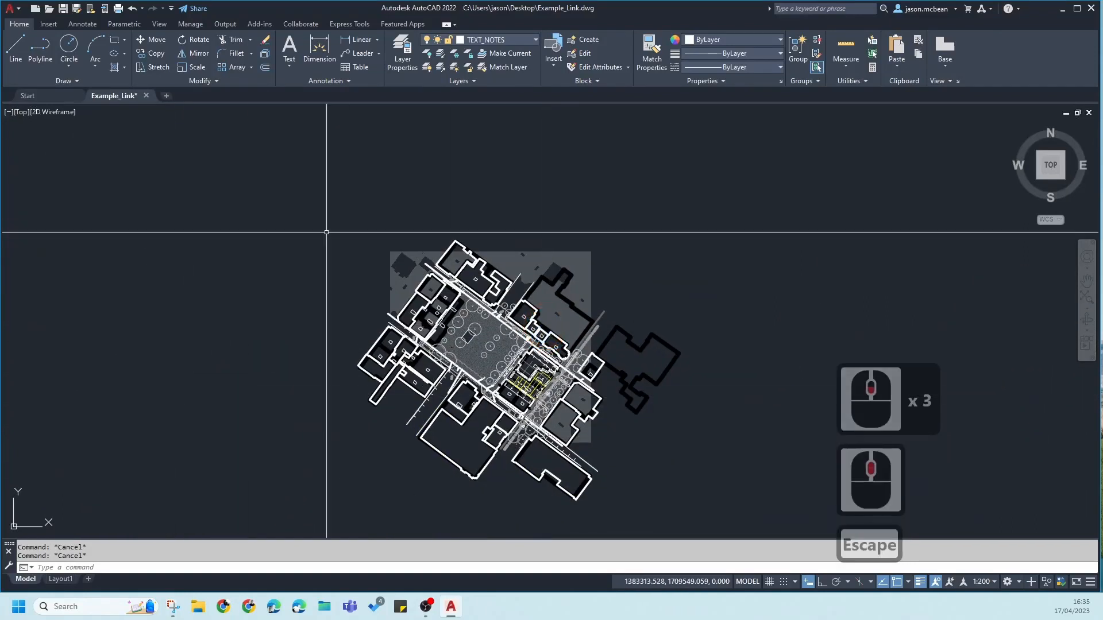
scroll(477, 345, up, 2)
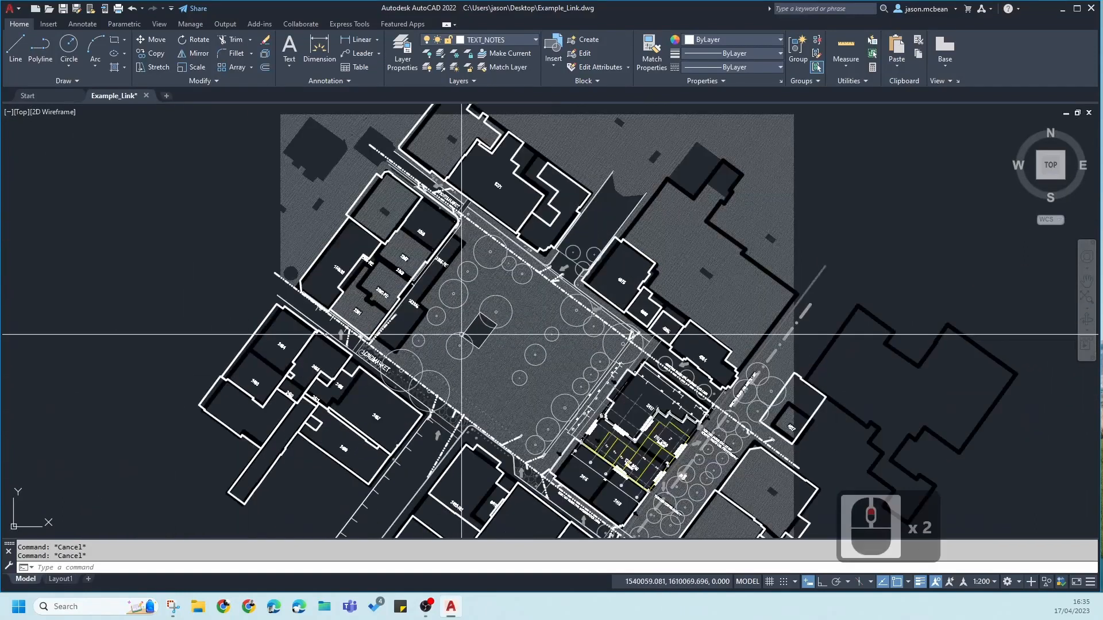
scroll(597, 276, down, 3)
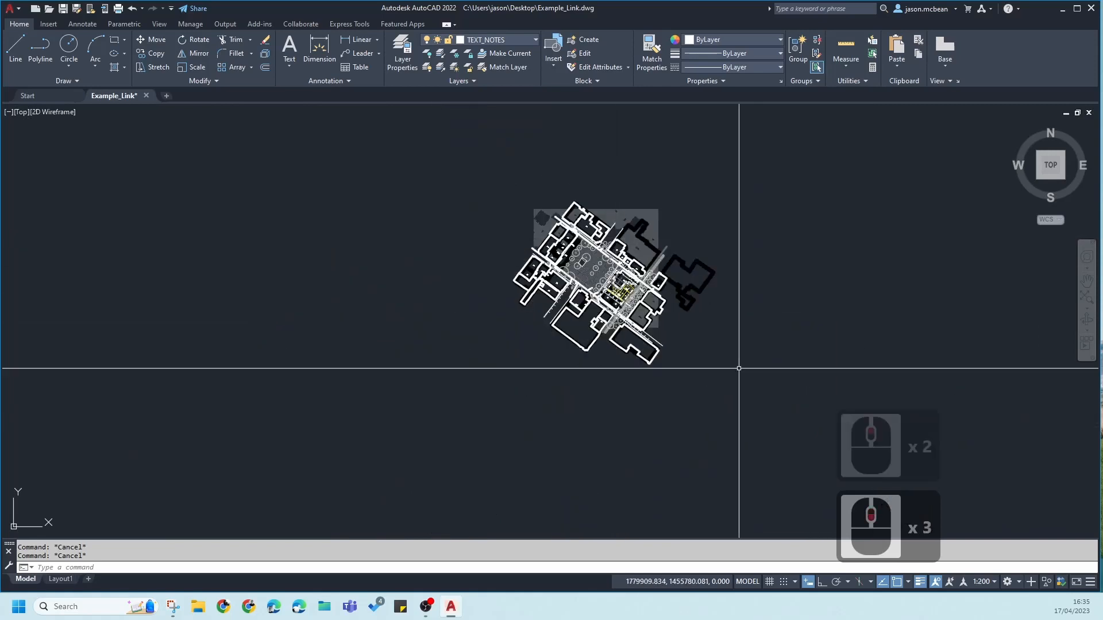
Step: Set the colour, lineweight and linetype of all objects in the drawing to ByLayer
key(ctrl+a)
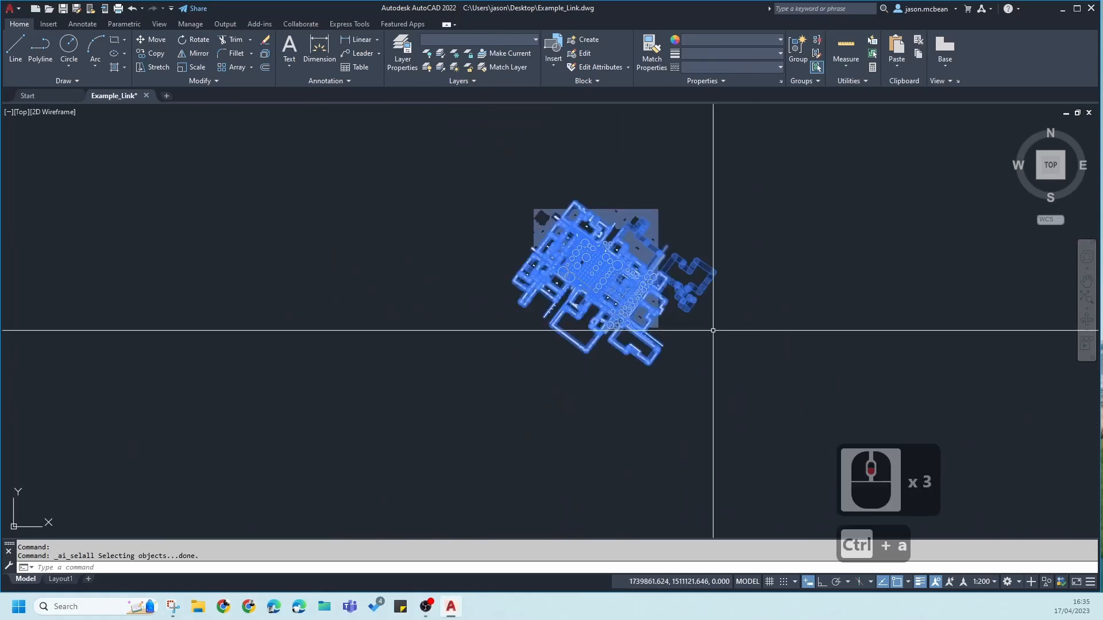
click(760, 37)
click(750, 55)
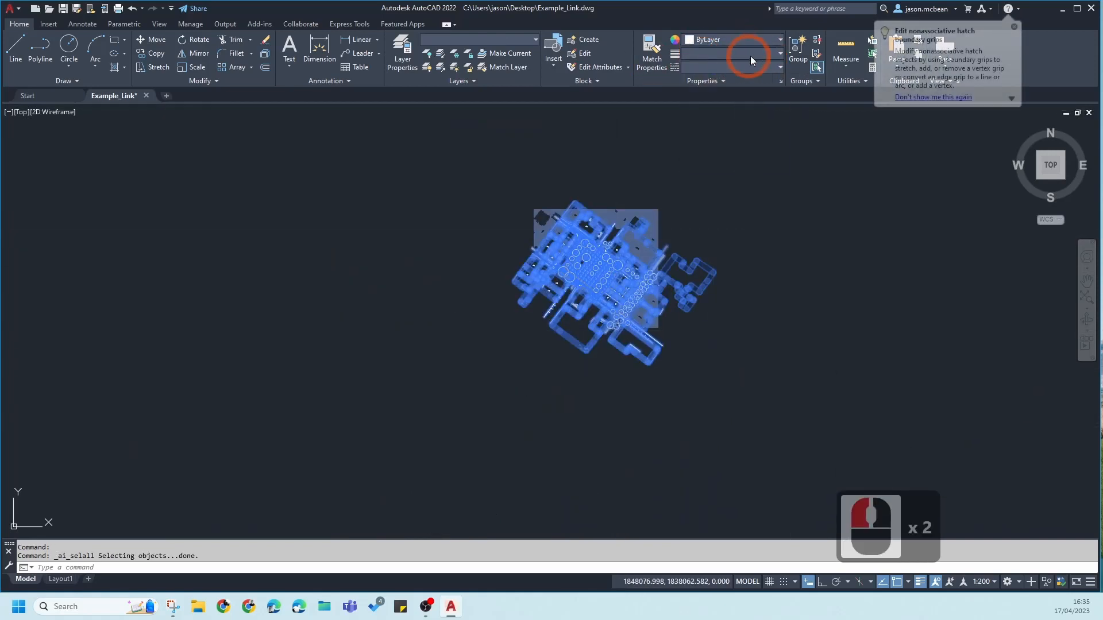
click(764, 53)
click(707, 71)
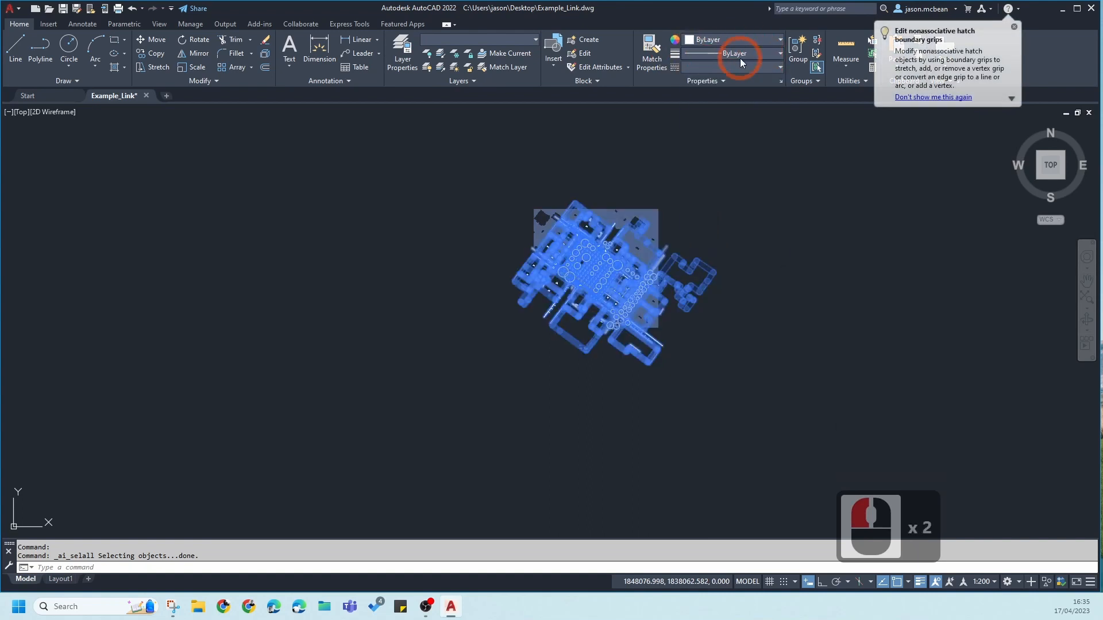
click(772, 69)
scroll(741, 81, up, 6)
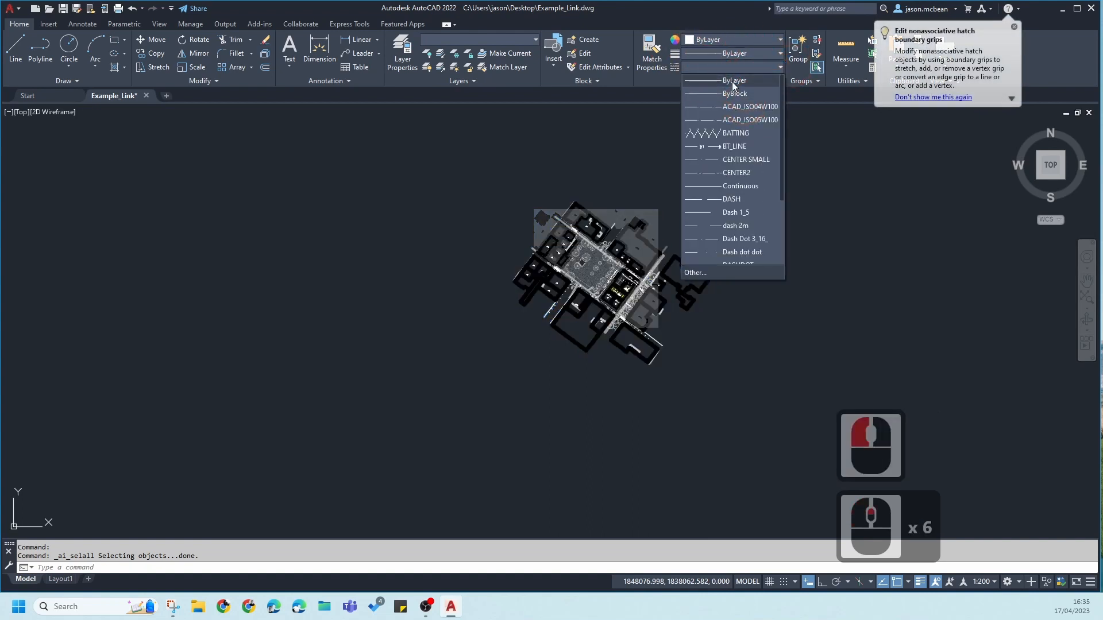
click(718, 110)
scroll(655, 230, up, 3)
key(Escape)
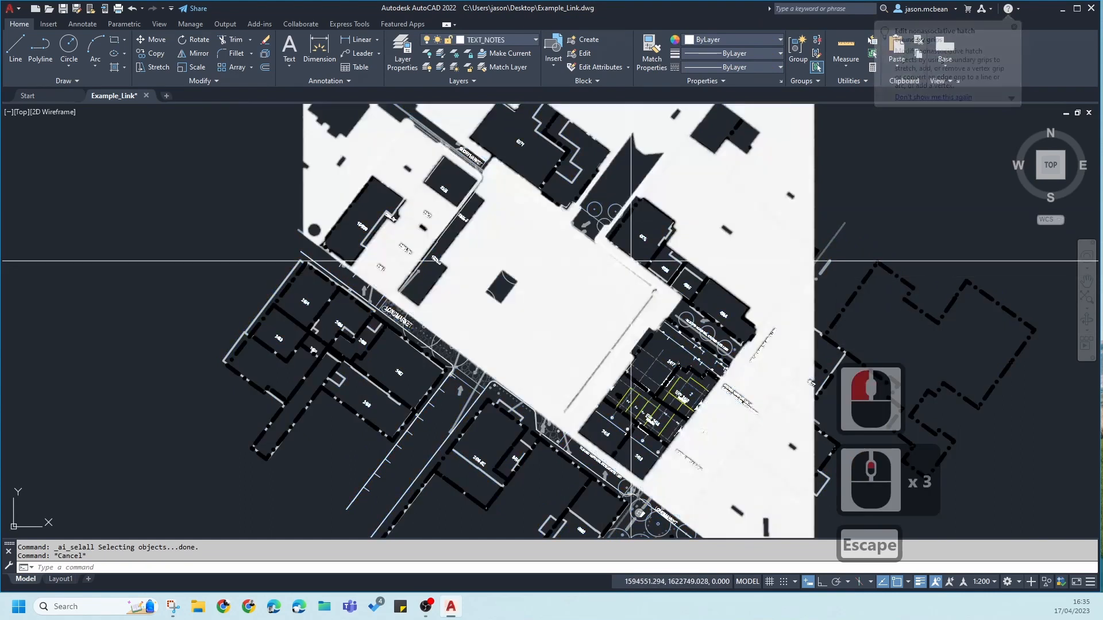
middle_drag(357, 208, 473, 308)
key(Escape)
scroll(583, 343, down, 3)
middle_click(451, 322)
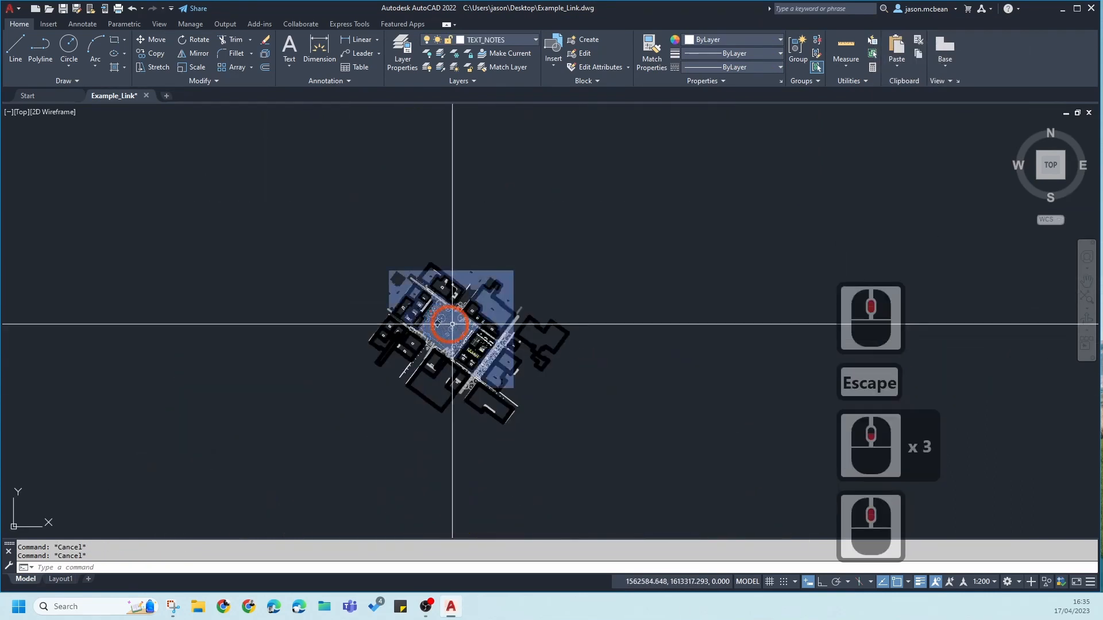
scroll(384, 276, up, 2)
key(Escape)
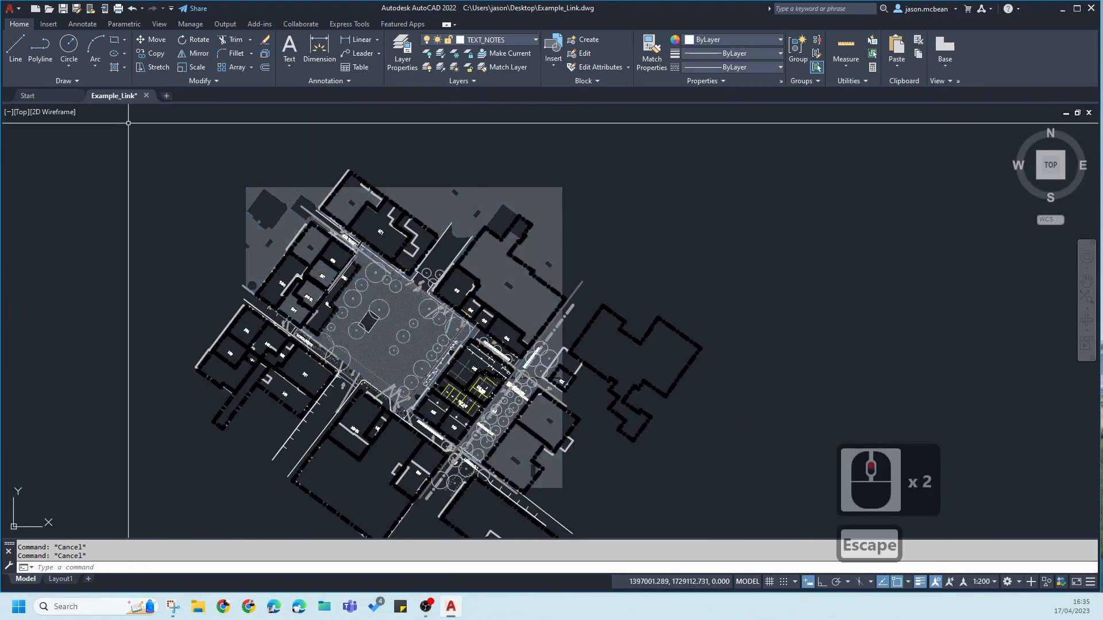
Step: Purge all unused named items from the drawing, with nested items and orphaned data included
click(191, 25)
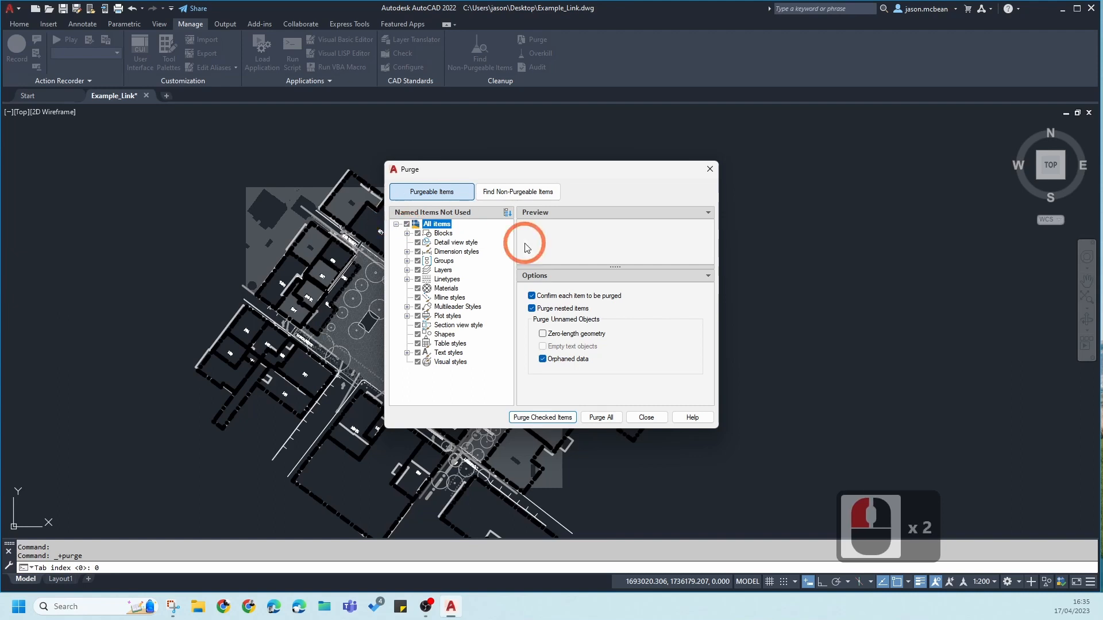
click(601, 418)
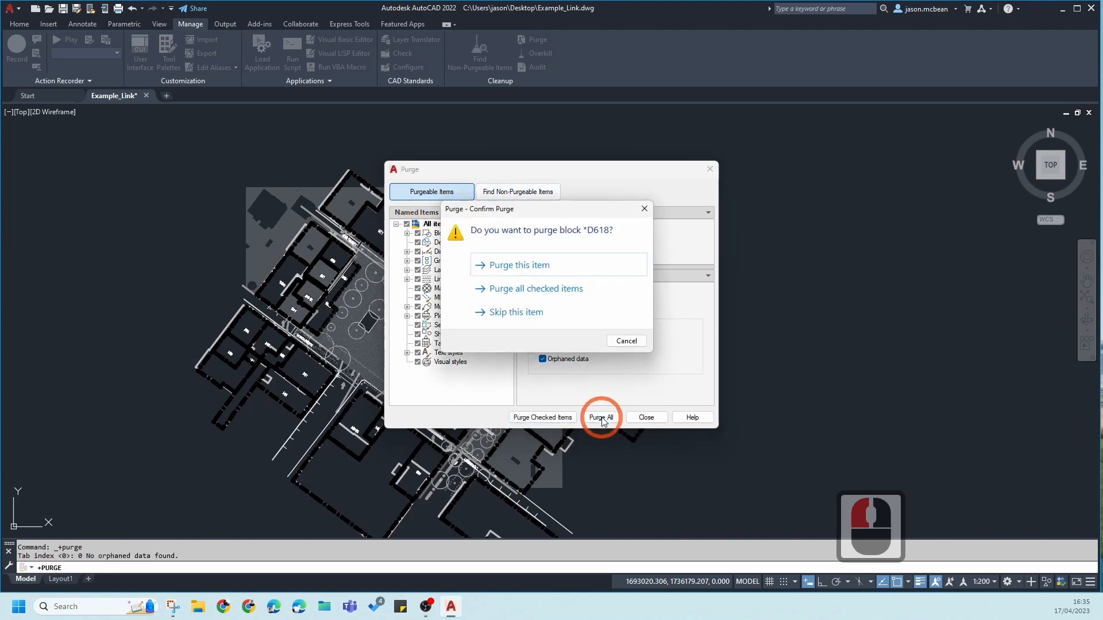
click(508, 288)
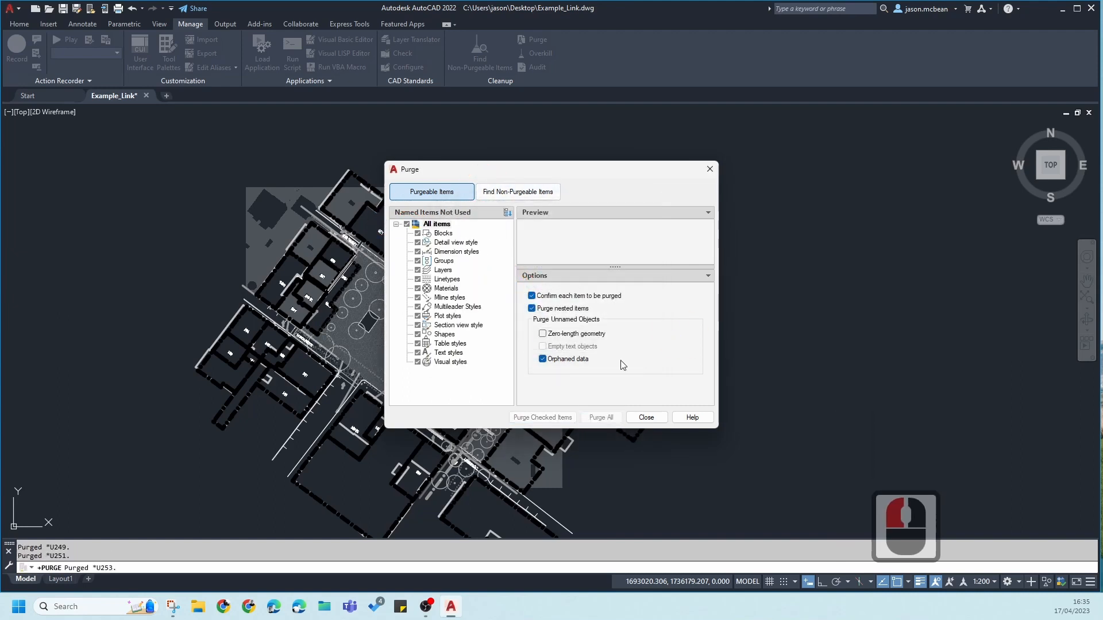
click(648, 418)
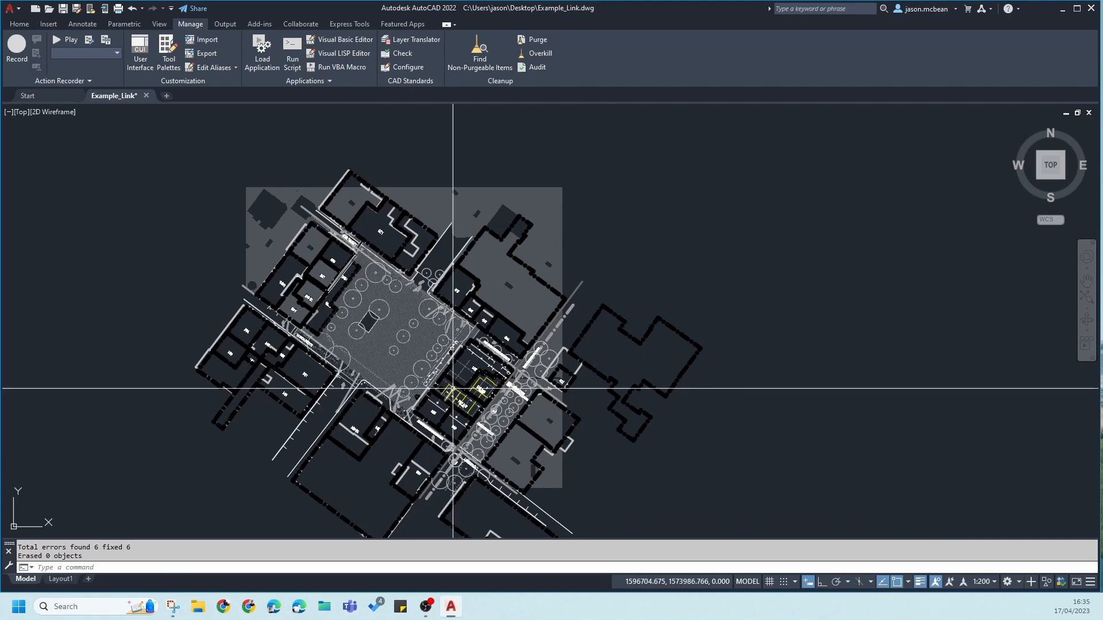
Step: Examine the purged site plan, from its full extents down to the paving edge and the plots around ERF 2416 and ERF 2418
middle_drag(452, 389, 478, 327)
middle_click(467, 332)
middle_click(467, 331)
key(Escape)
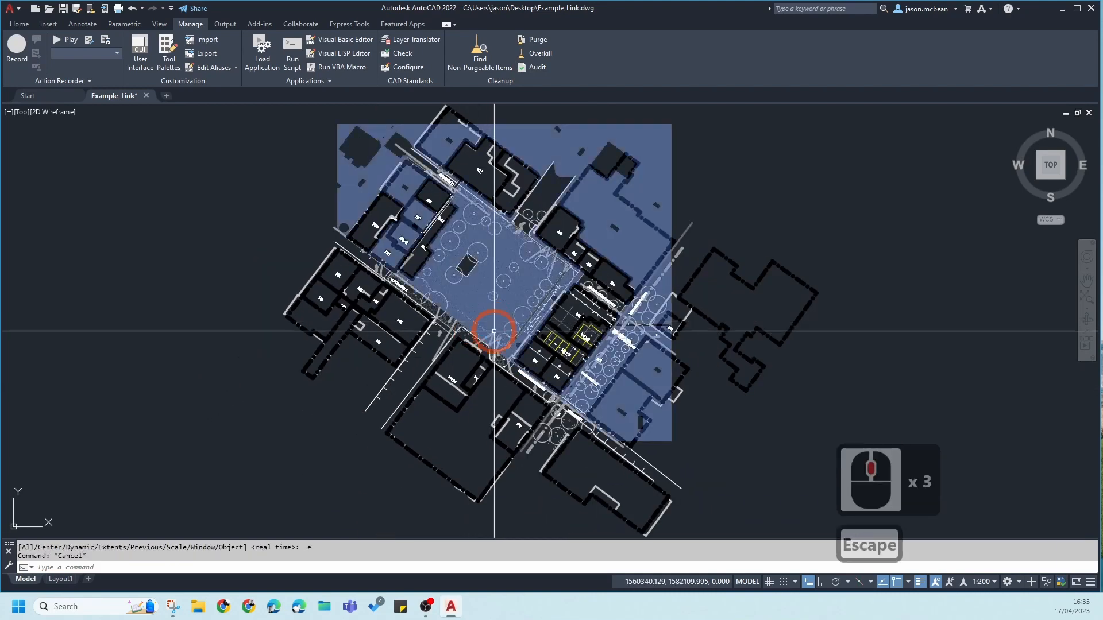
scroll(515, 382, up, 5)
middle_drag(461, 246, 504, 371)
key(Escape)
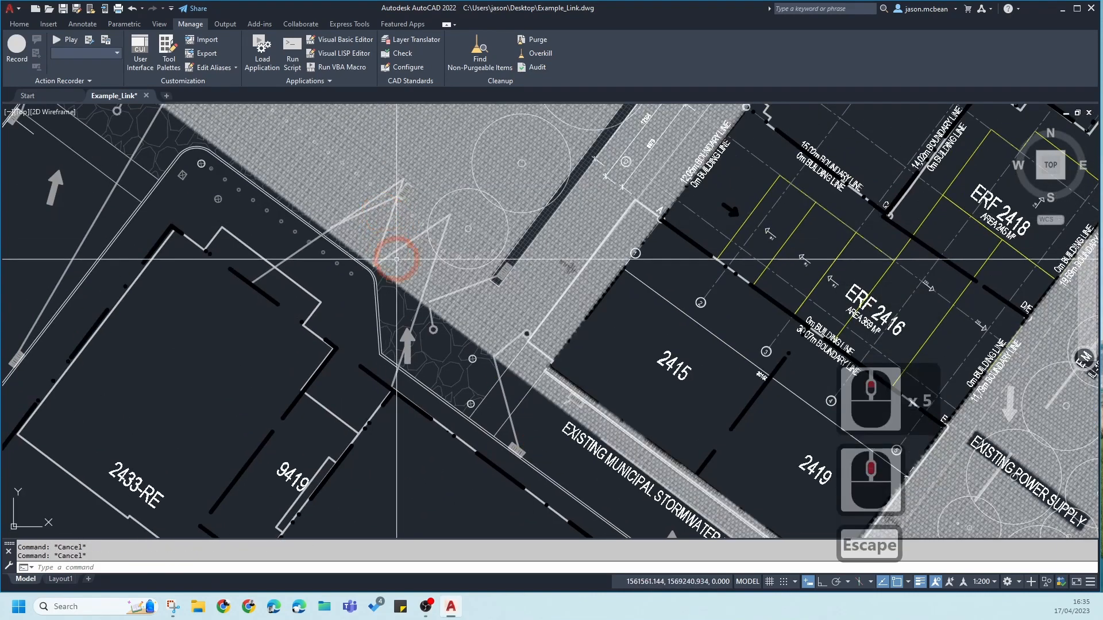
click(399, 252)
scroll(493, 313, down, 3)
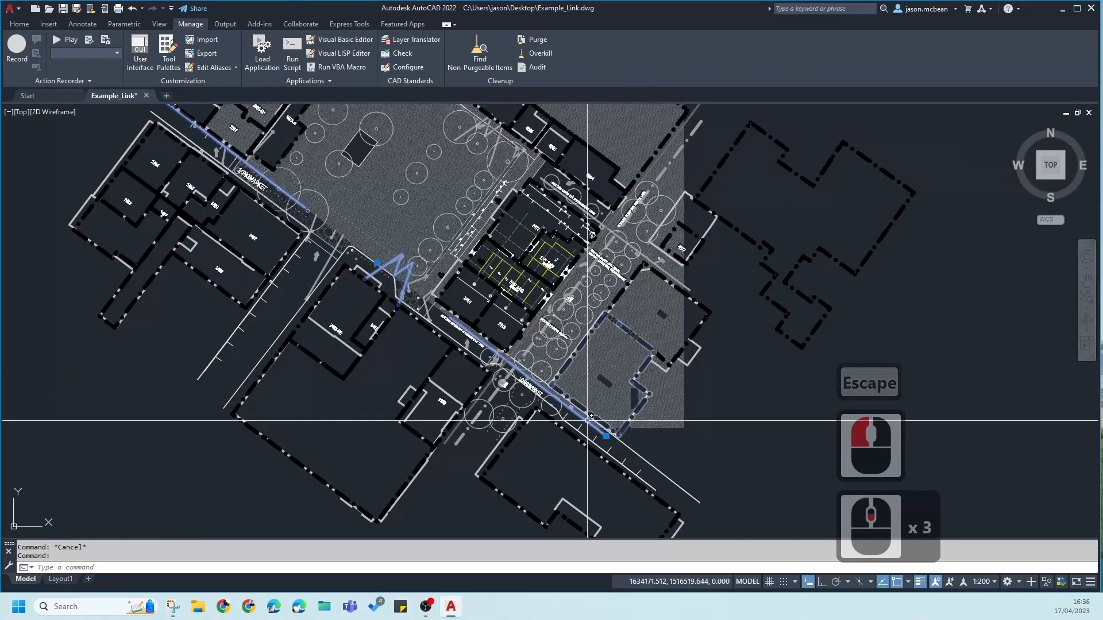
key(Escape)
middle_drag(463, 353, 470, 391)
middle_drag(466, 309, 421, 362)
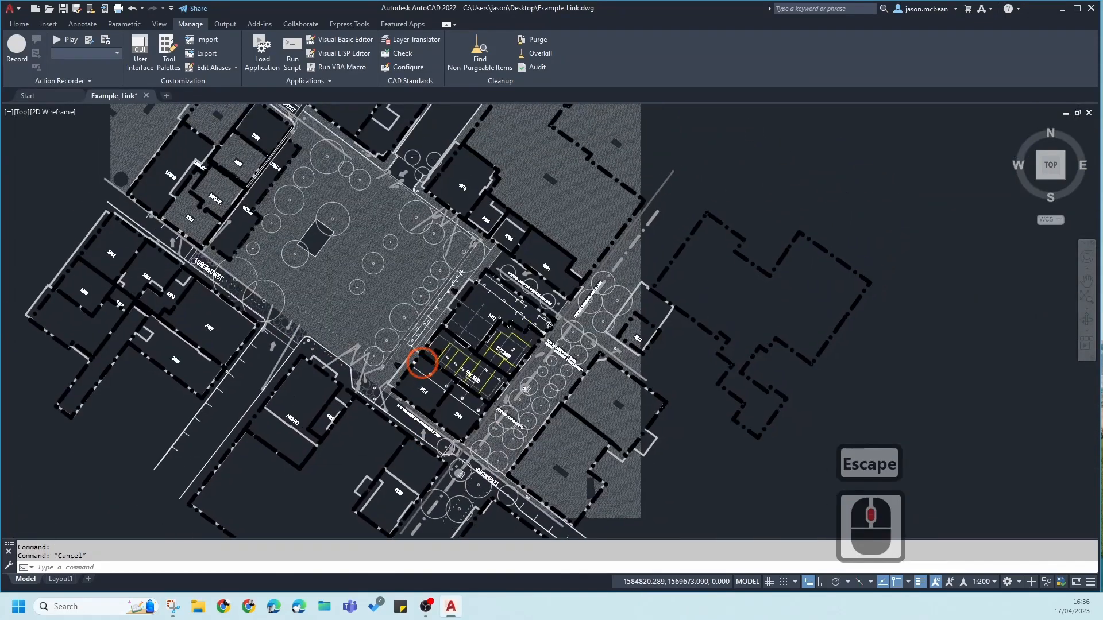
scroll(574, 362, up, 3)
scroll(566, 374, down, 5)
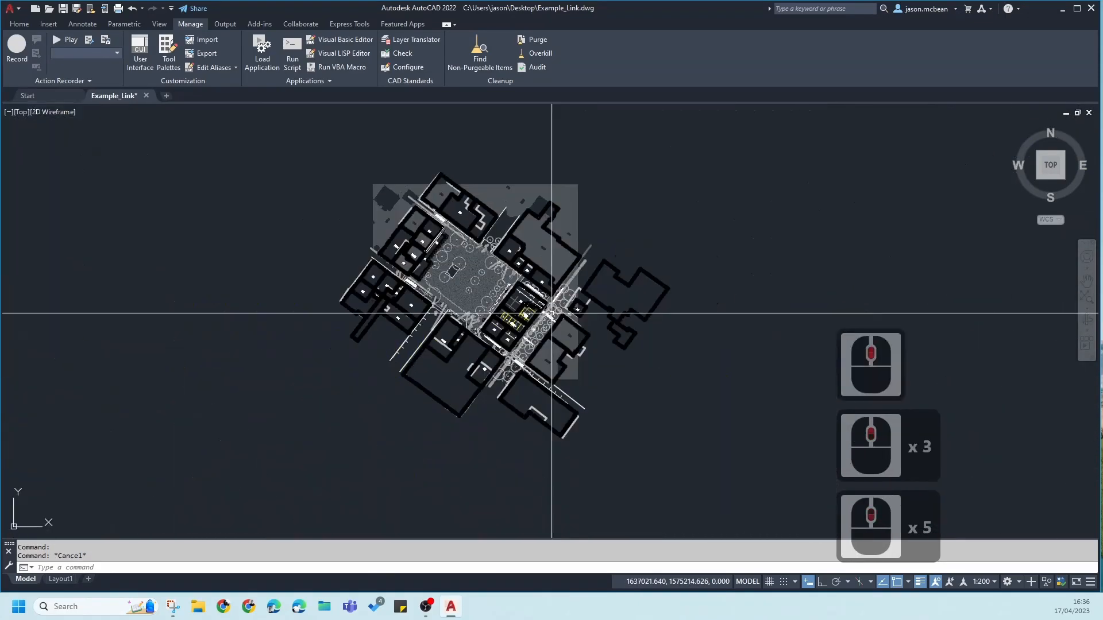
scroll(565, 383, up, 4)
scroll(557, 371, down, 3)
middle_drag(586, 303, 569, 383)
key(Escape)
scroll(461, 264, up, 3)
scroll(461, 264, down, 2)
middle_drag(396, 244, 425, 309)
scroll(415, 308, down, 2)
key(Escape)
scroll(493, 331, up, 2)
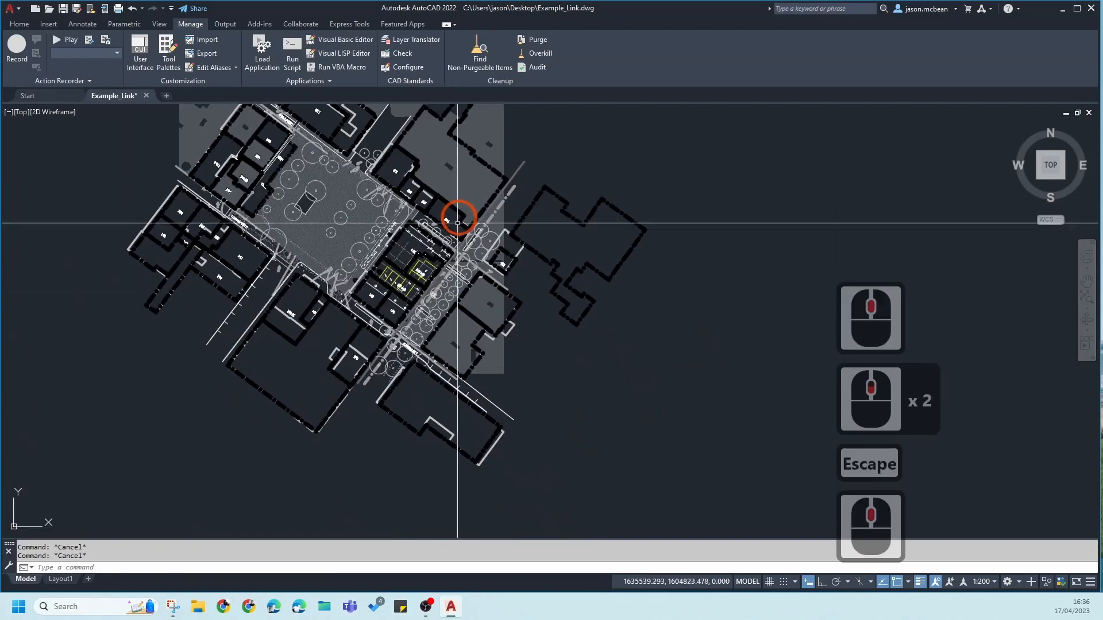
scroll(406, 301, up, 2)
scroll(318, 179, up, 4)
scroll(319, 179, down, 2)
key(Escape)
scroll(325, 192, down, 1)
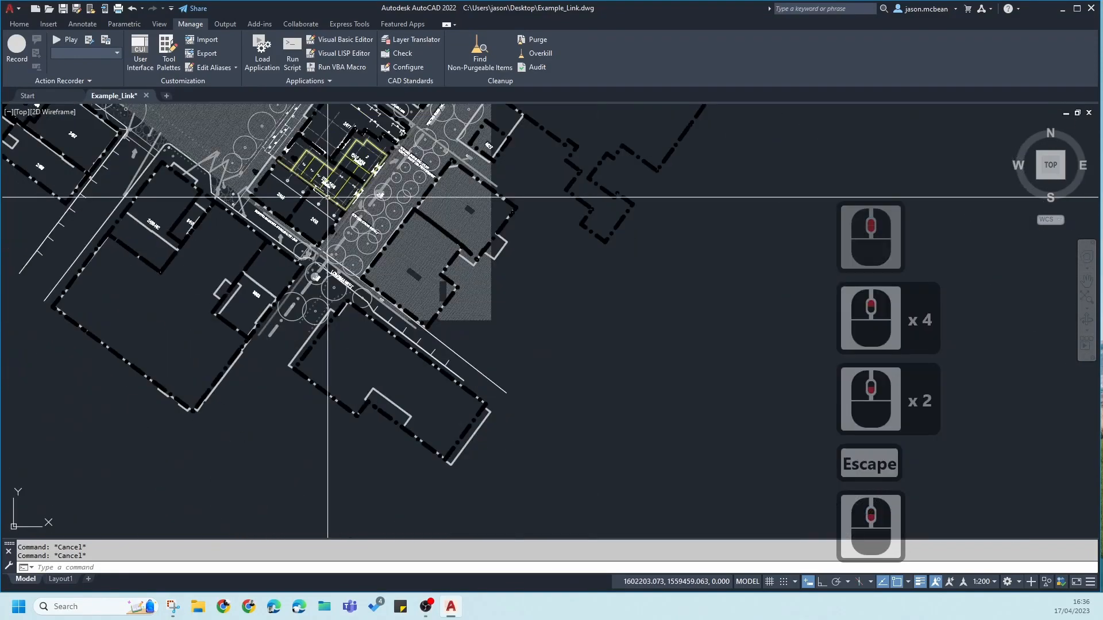
Step: Compare the site plan's location with the drawing origin, starting from the drawing extents
middle_click(349, 216)
middle_click(350, 216)
middle_click(351, 218)
scroll(467, 242, down, 3)
scroll(460, 376, down, 6)
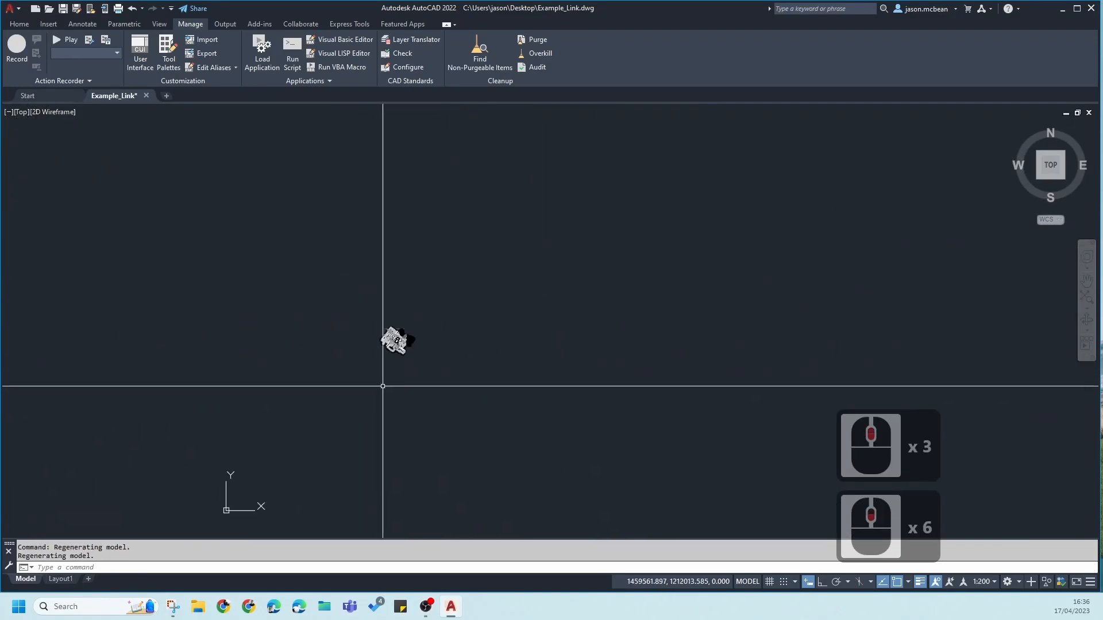
scroll(379, 379, up, 3)
scroll(350, 370, down, 2)
scroll(348, 365, up, 1)
scroll(330, 270, up, 5)
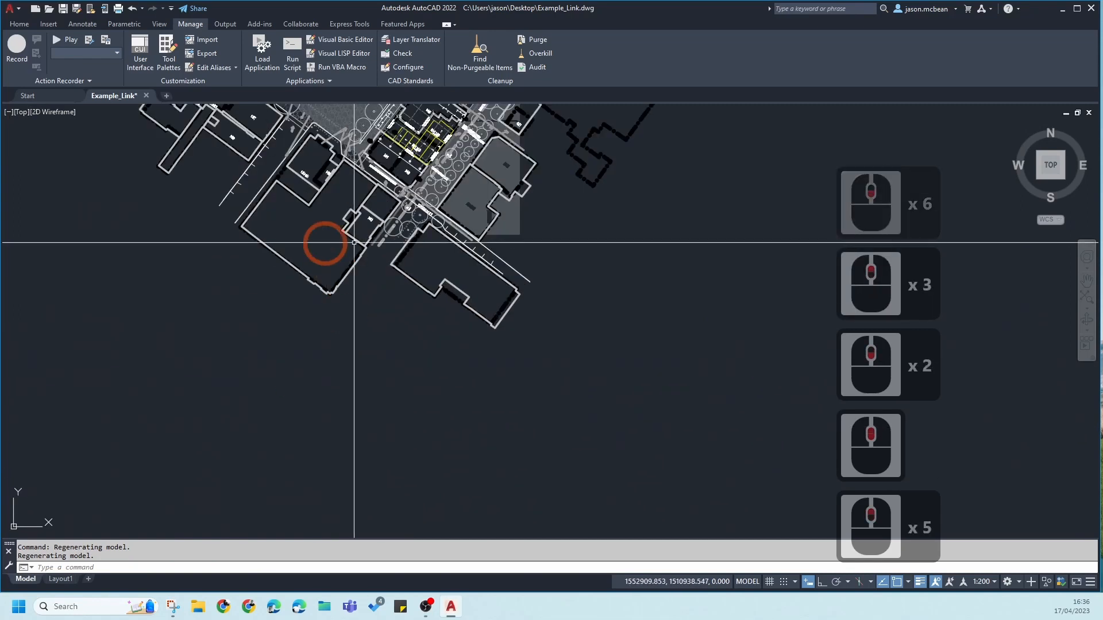
scroll(371, 337, down, 1)
scroll(425, 293, down, 3)
Step: Examine the boundary polyline's corner vertex at the street corner of plot 2419 as a possible base point
scroll(367, 270, up, 11)
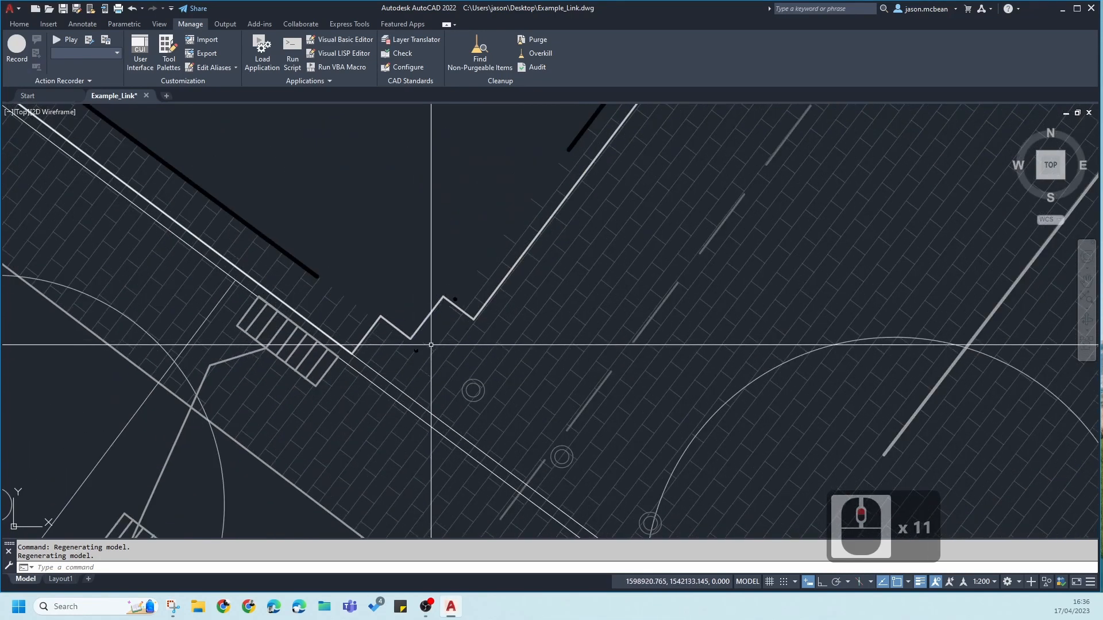
click(416, 350)
mouse_move(416, 351)
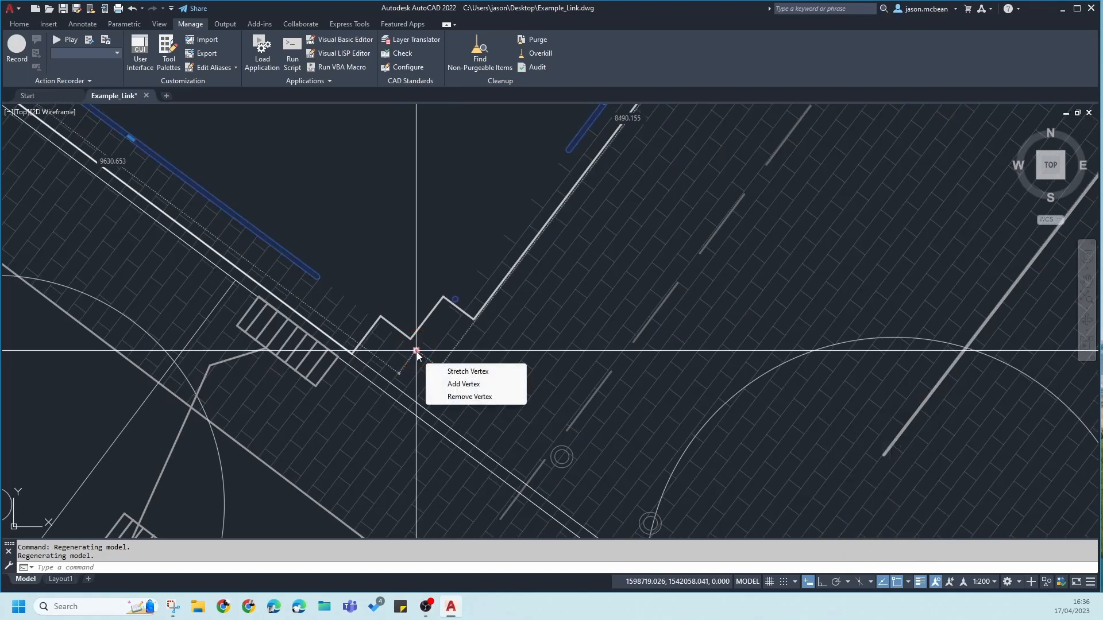
scroll(416, 351, down, 4)
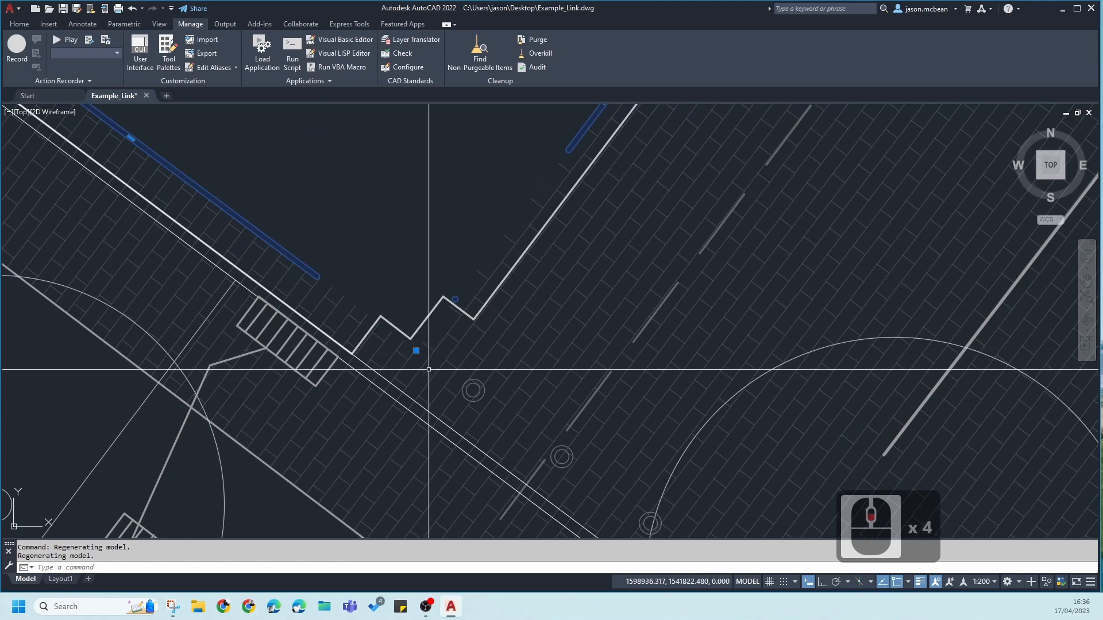
scroll(415, 355, down, 3)
scroll(413, 339, up, 1)
key(Escape)
scroll(410, 305, down, 7)
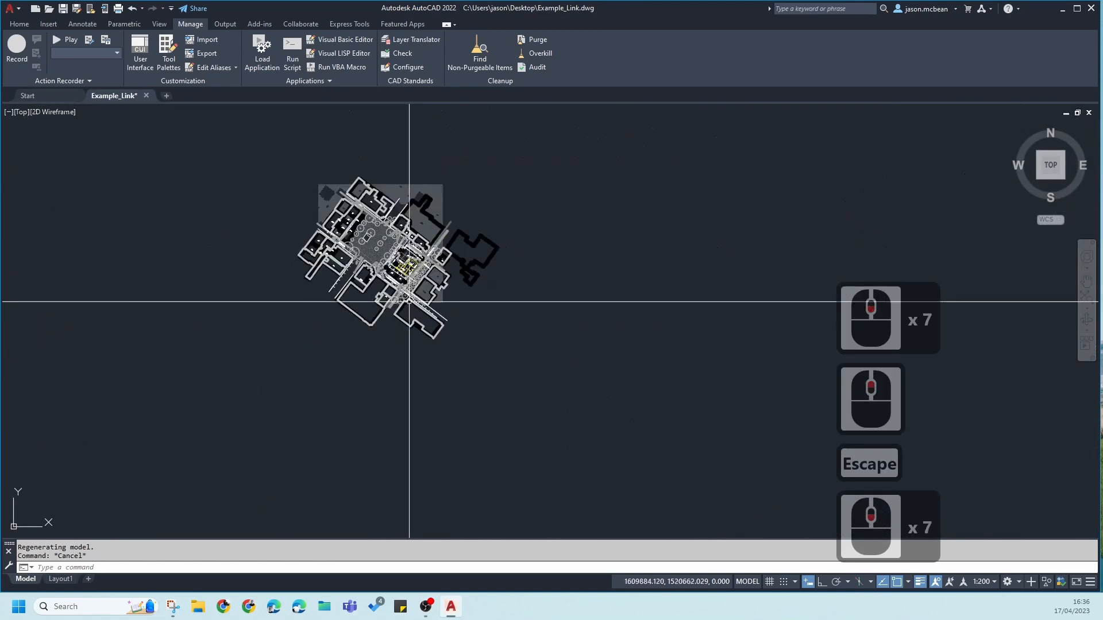
Step: Move all objects from the boundary corner at the street corner of plot 2419 to the absolute origin 0,0,0
key(Escape)
scroll(404, 300, down, 1)
scroll(391, 289, up, 3)
key(ctrl+a)
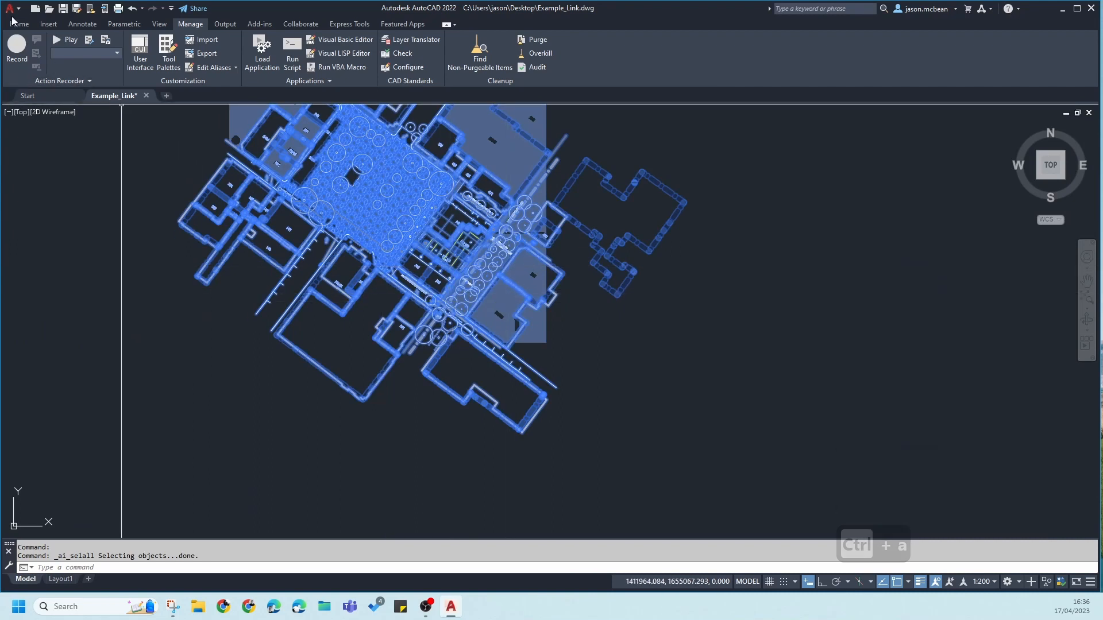
click(18, 23)
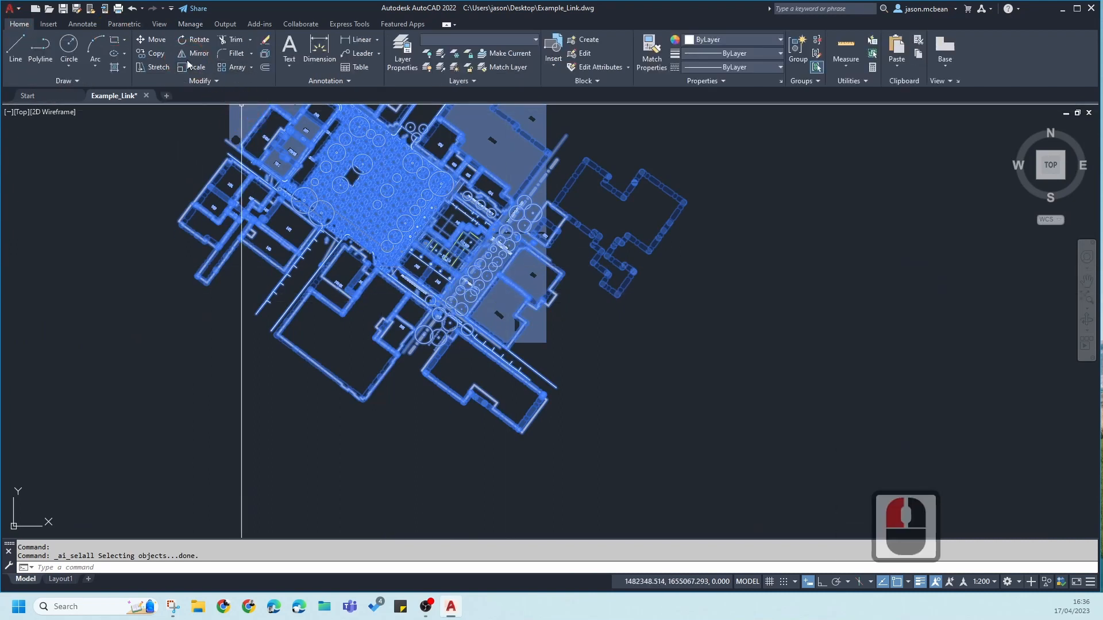
click(154, 40)
scroll(423, 322, up, 7)
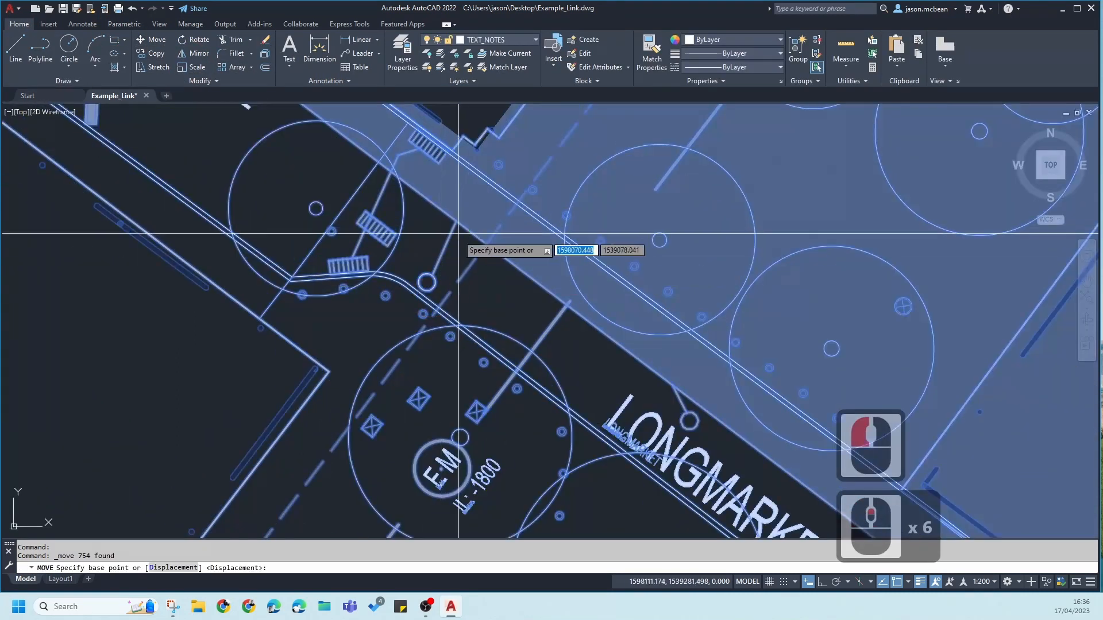
middle_drag(456, 202, 467, 303)
scroll(471, 300, up, 4)
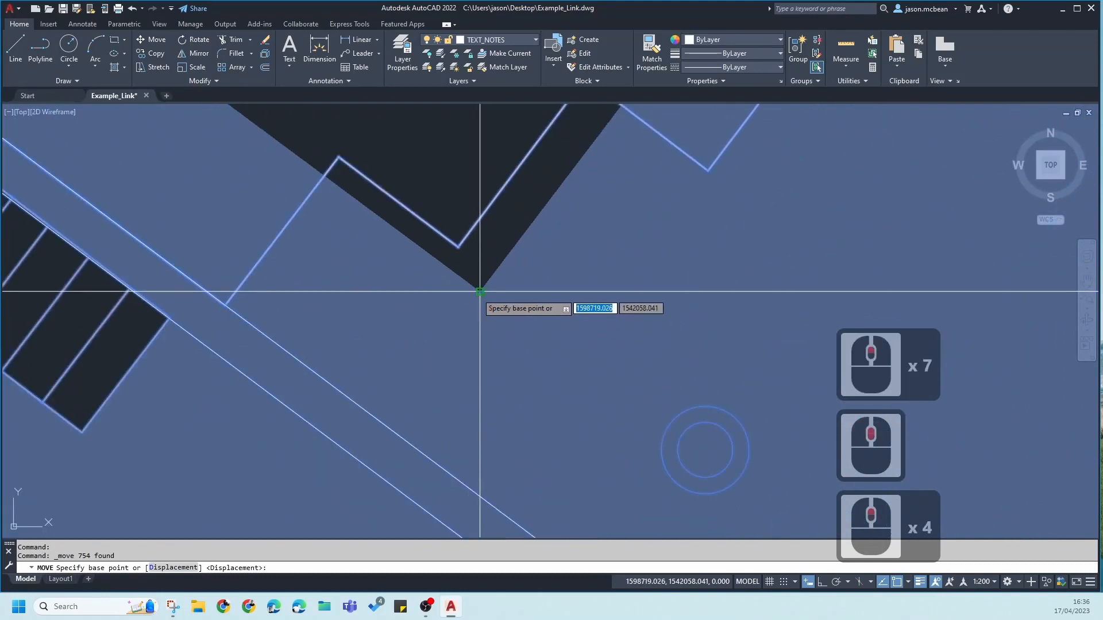
click(479, 291)
scroll(561, 276, down, 12)
middle_drag(561, 276, 611, 238)
scroll(611, 238, down, 13)
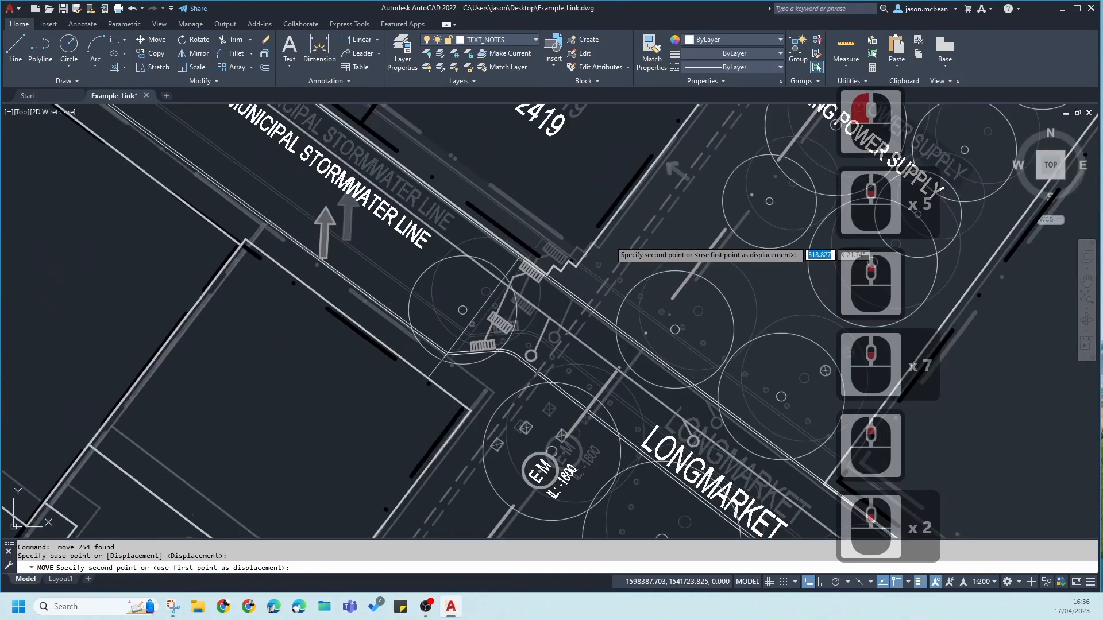
scroll(608, 242, down, 5)
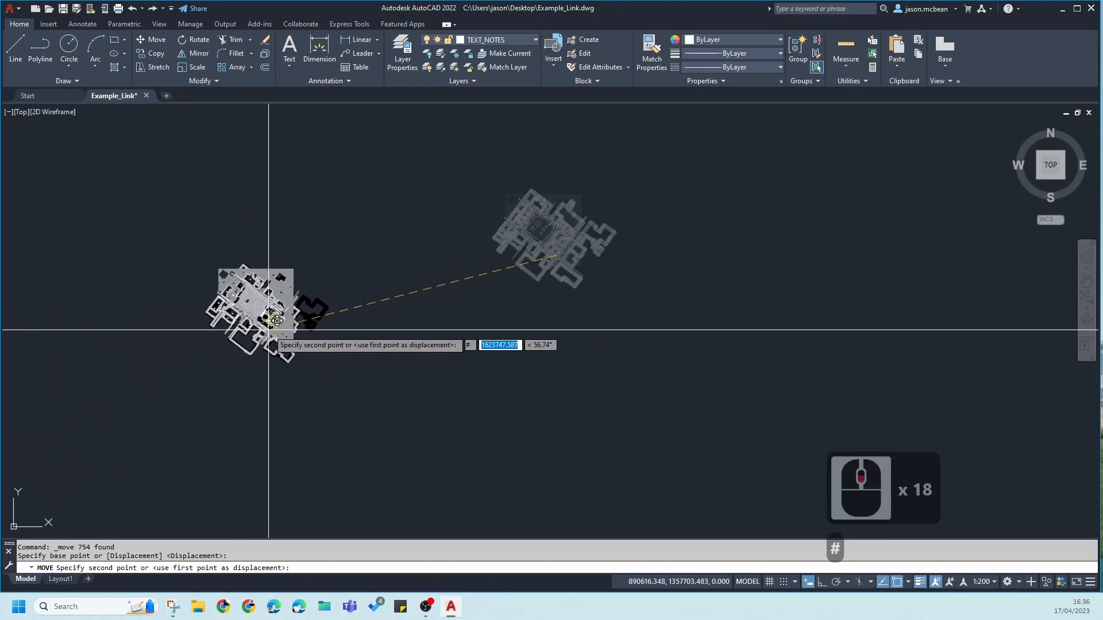
text(#)
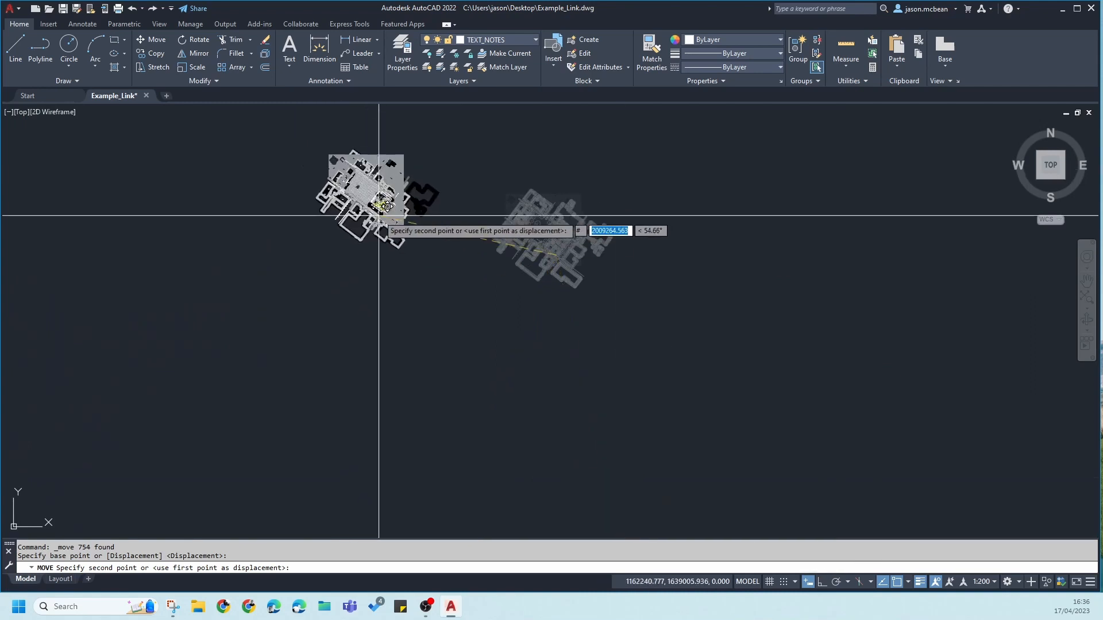
text(0,0,0)
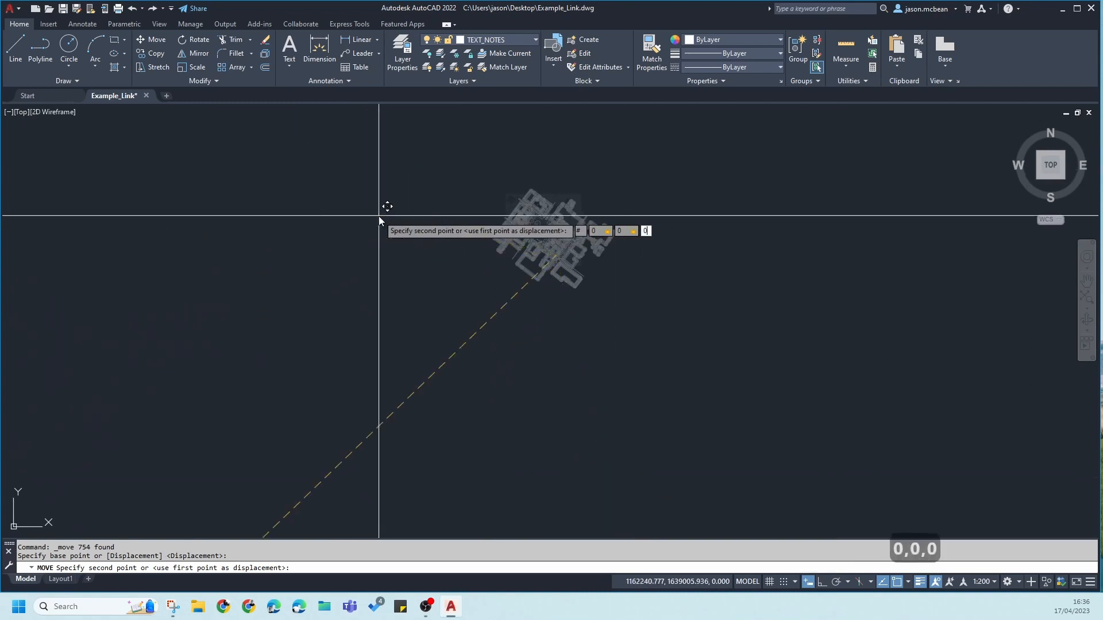
key(Return)
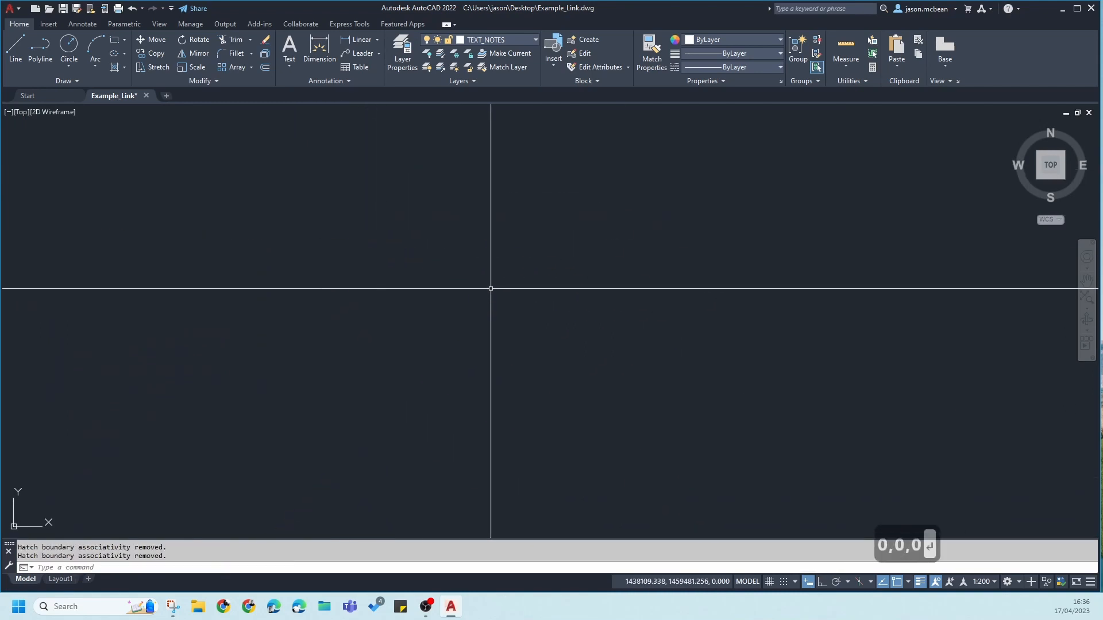
Step: Check that the boundary corner of plot 2419 sits on the origin, then return to the drawing extents
middle_click(490, 288)
middle_click(489, 288)
scroll(556, 390, up, 5)
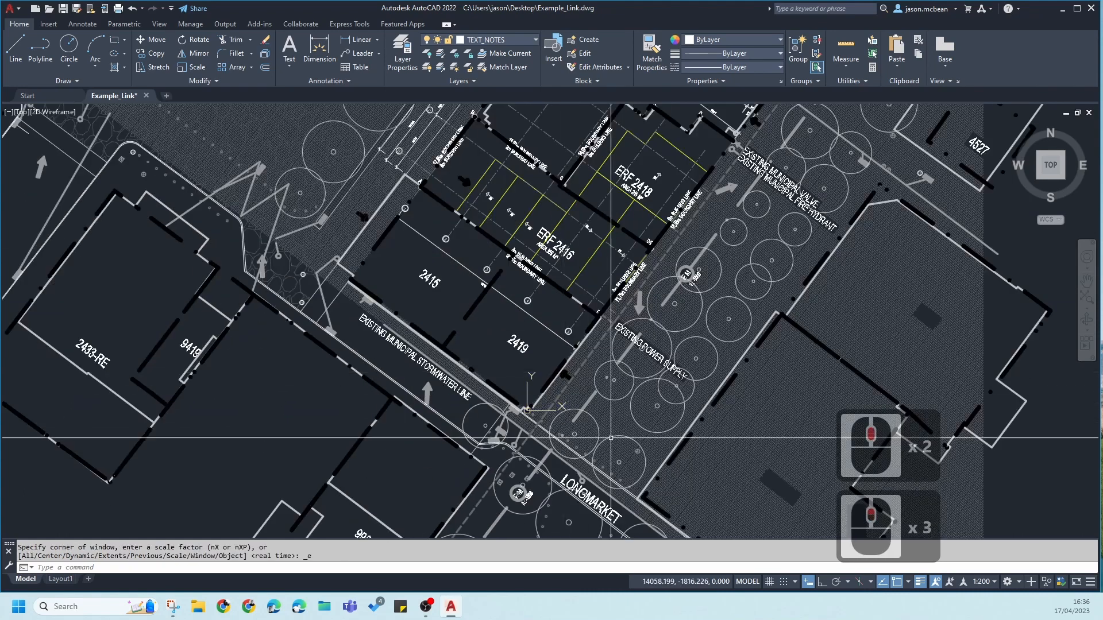
scroll(553, 382, down, 3)
scroll(548, 374, up, 2)
middle_drag(548, 374, 442, 456)
scroll(474, 373, up, 4)
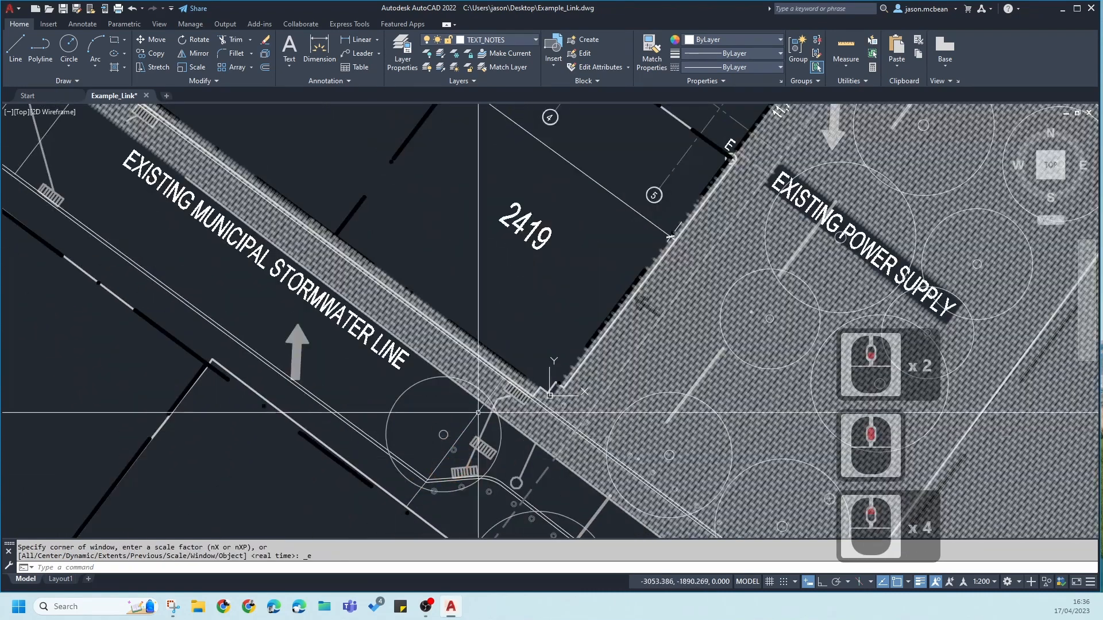
scroll(475, 362, down, 6)
middle_click(455, 315)
middle_click(455, 315)
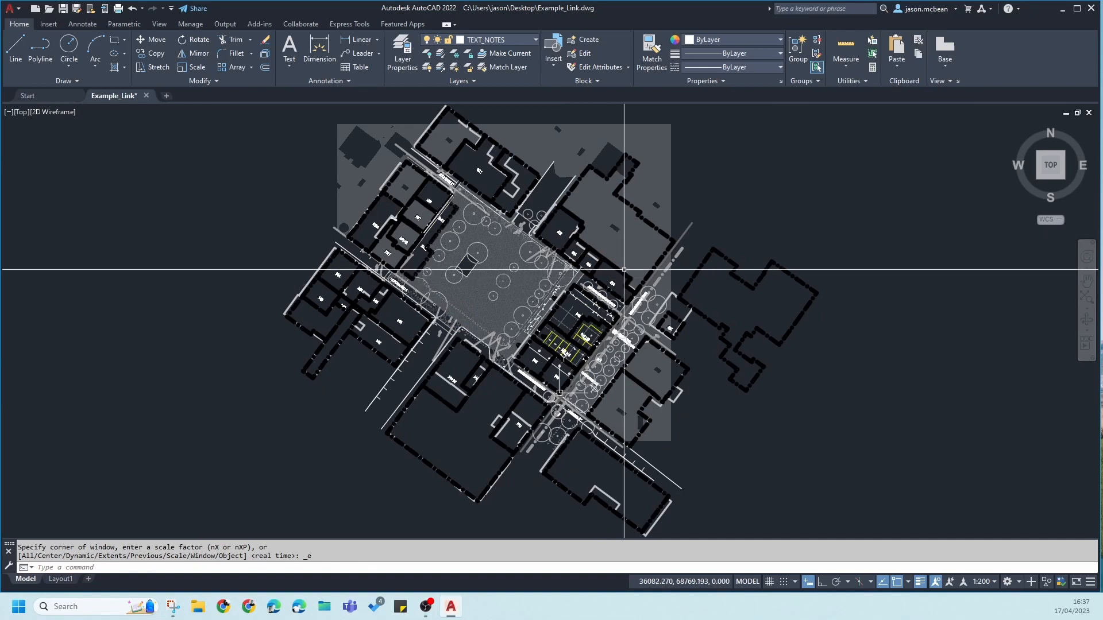
Step: Save the Example_Link drawing and minimise its window to reveal the desktop
key(Escape)
middle_drag(615, 316, 591, 367)
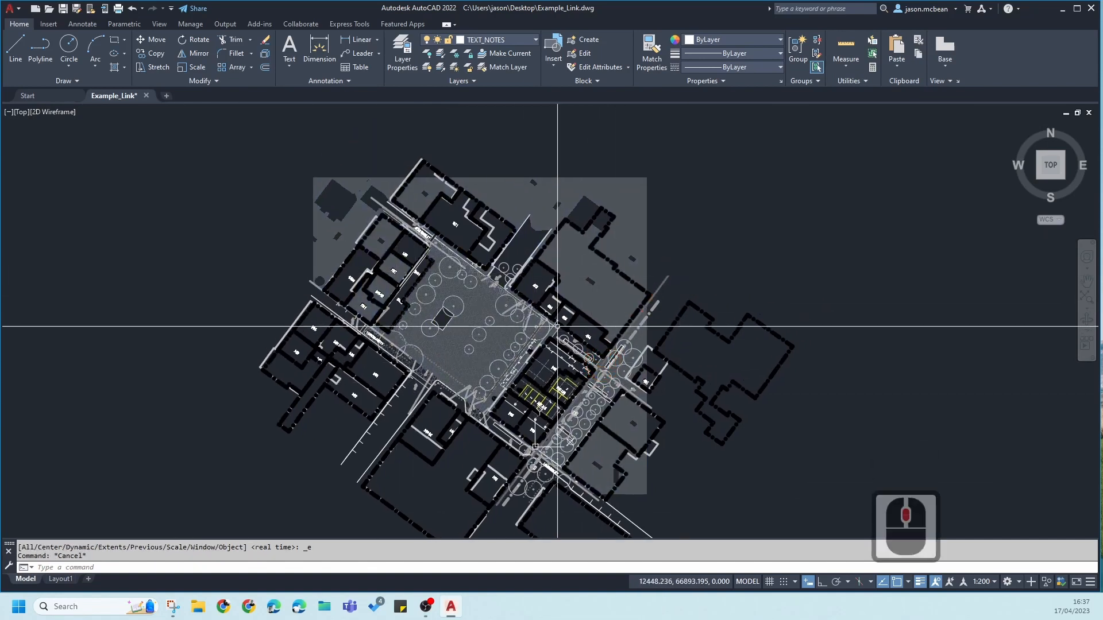
key(ctrl+s)
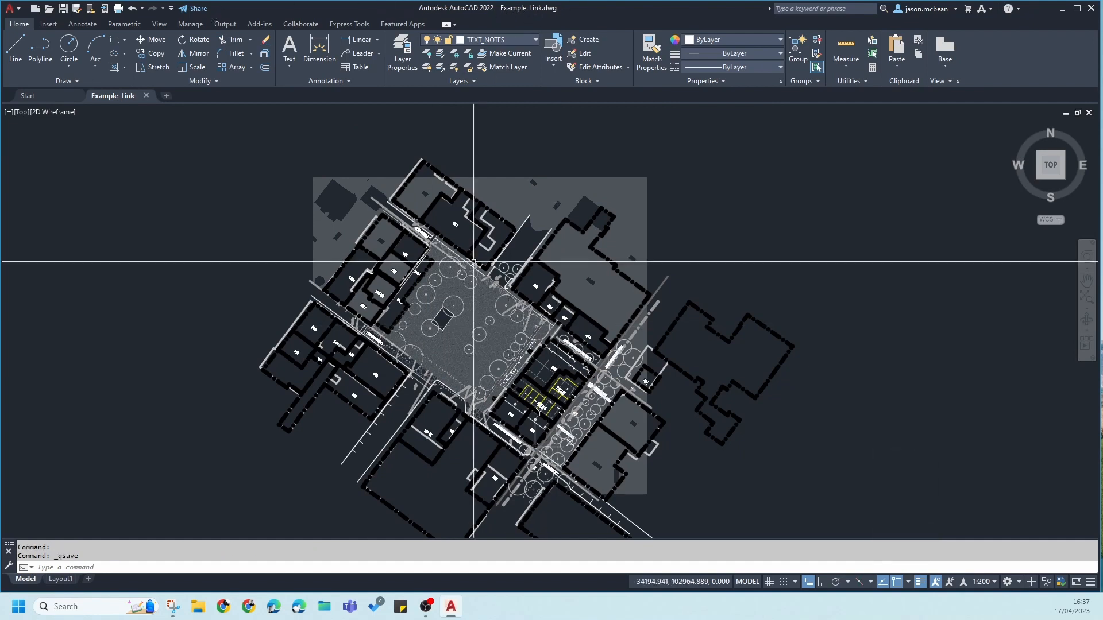
key(Escape)
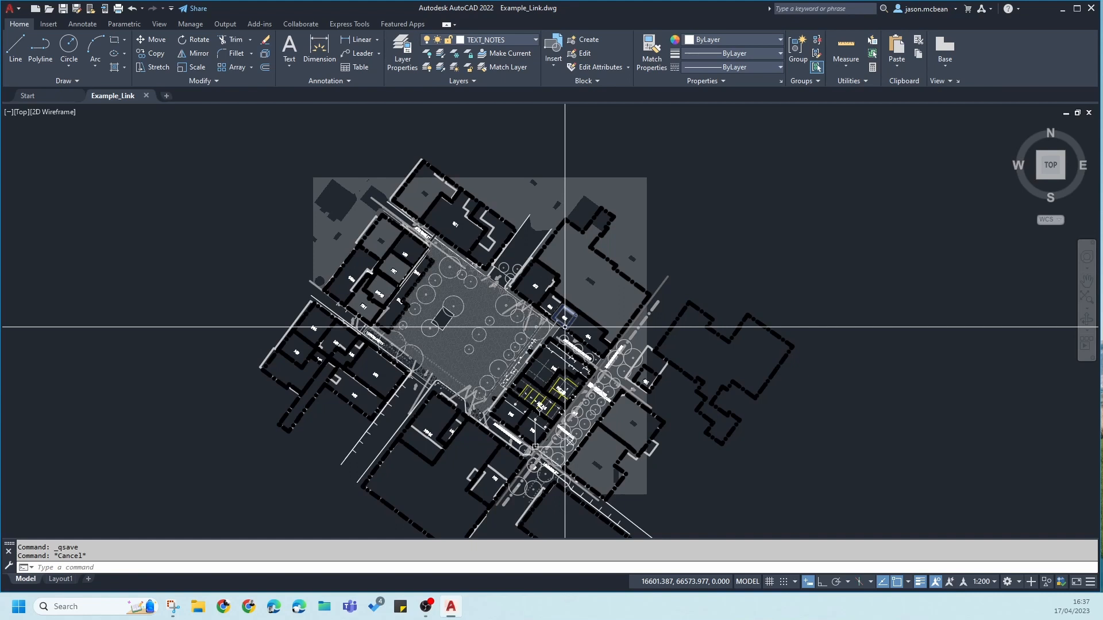
key(Escape)
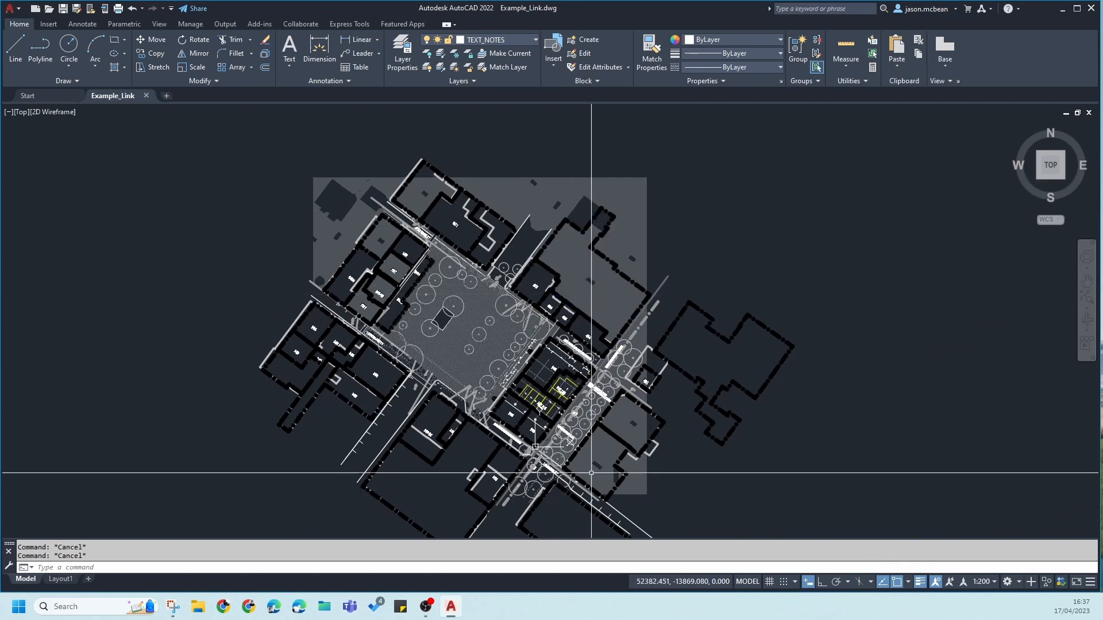
middle_drag(400, 379, 406, 322)
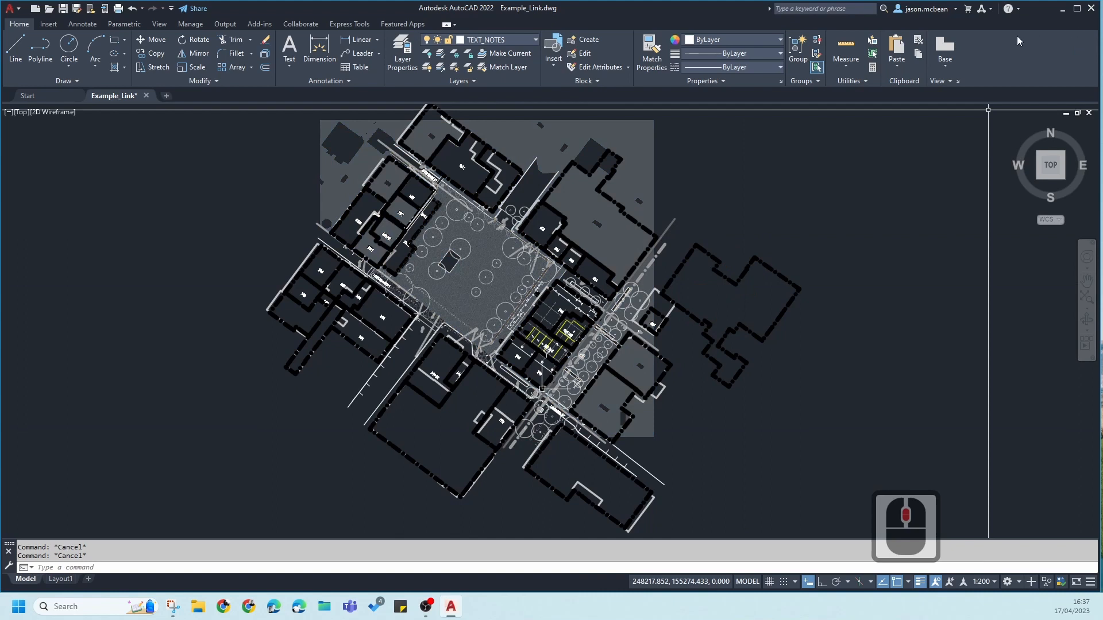
click(1062, 8)
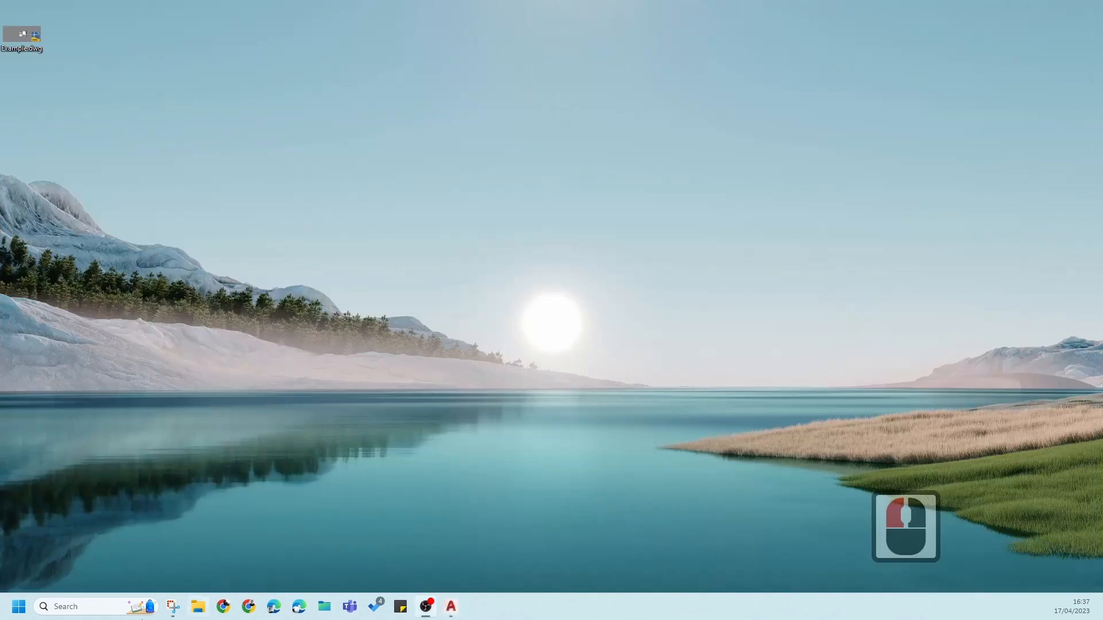
Step: Find and launch Revit 2023 from the desktop search
click(80, 607)
text(re)
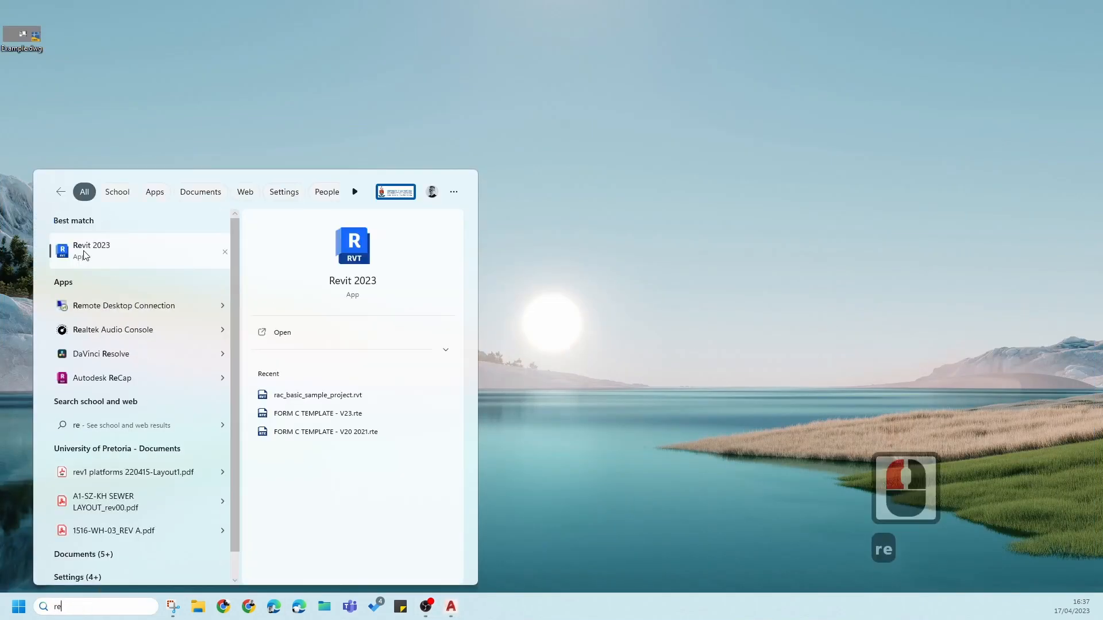
click(84, 253)
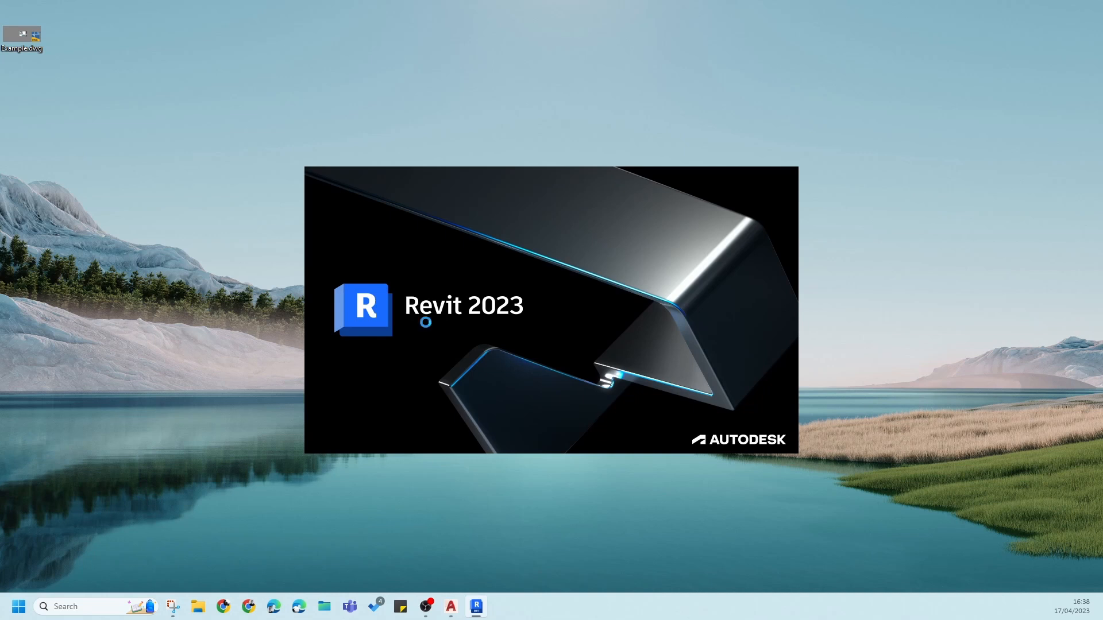
click(249, 251)
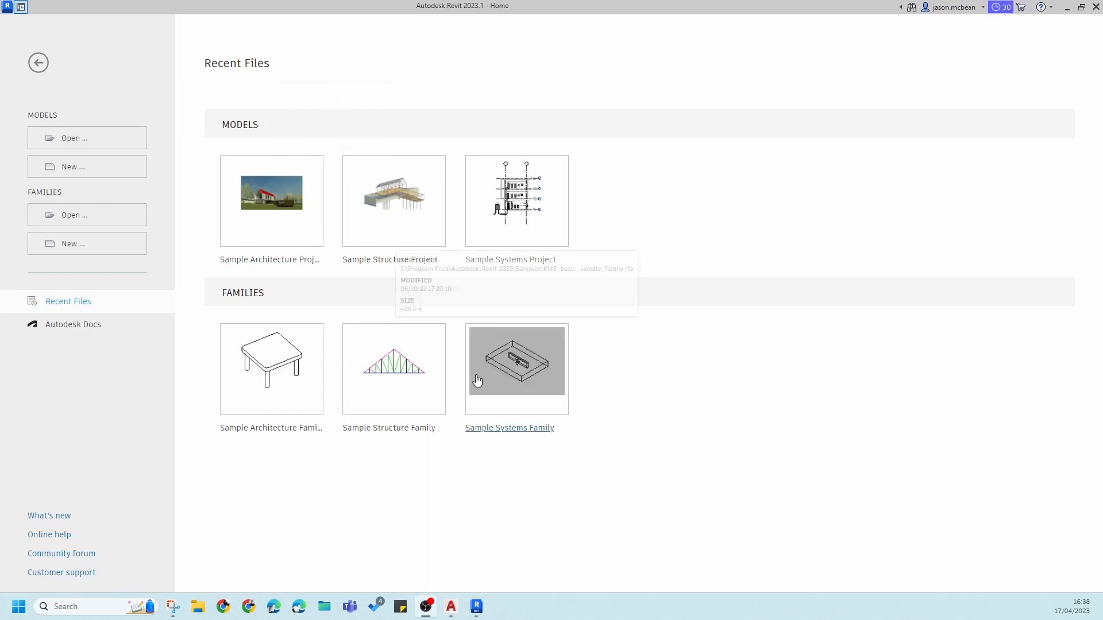
Step: Start a new project and browse to the BIM Library folder for its template file
click(69, 172)
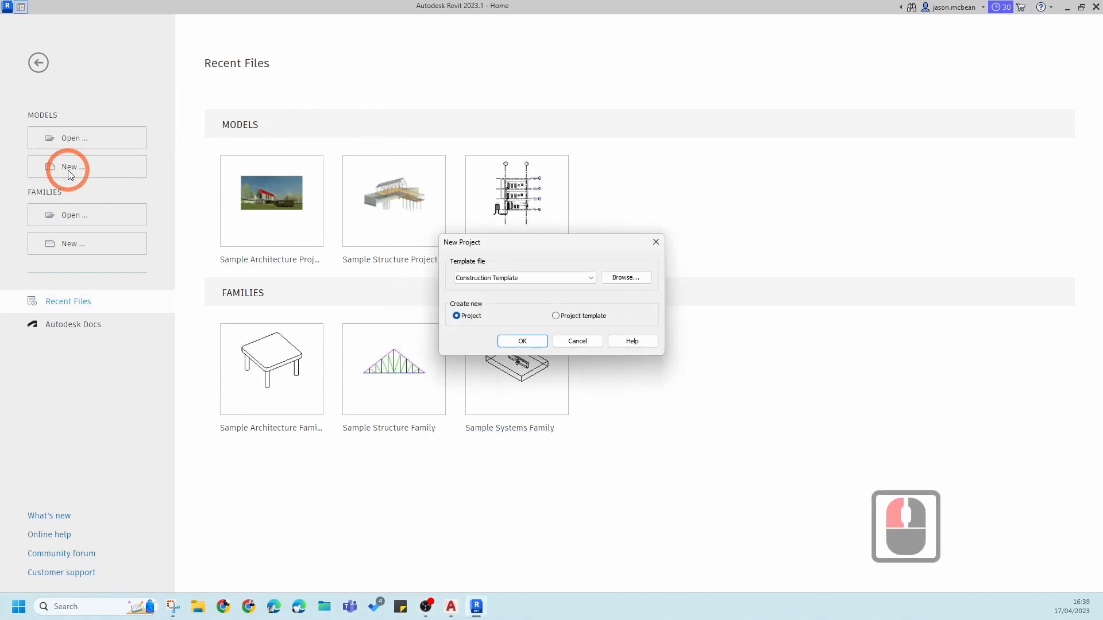
click(621, 281)
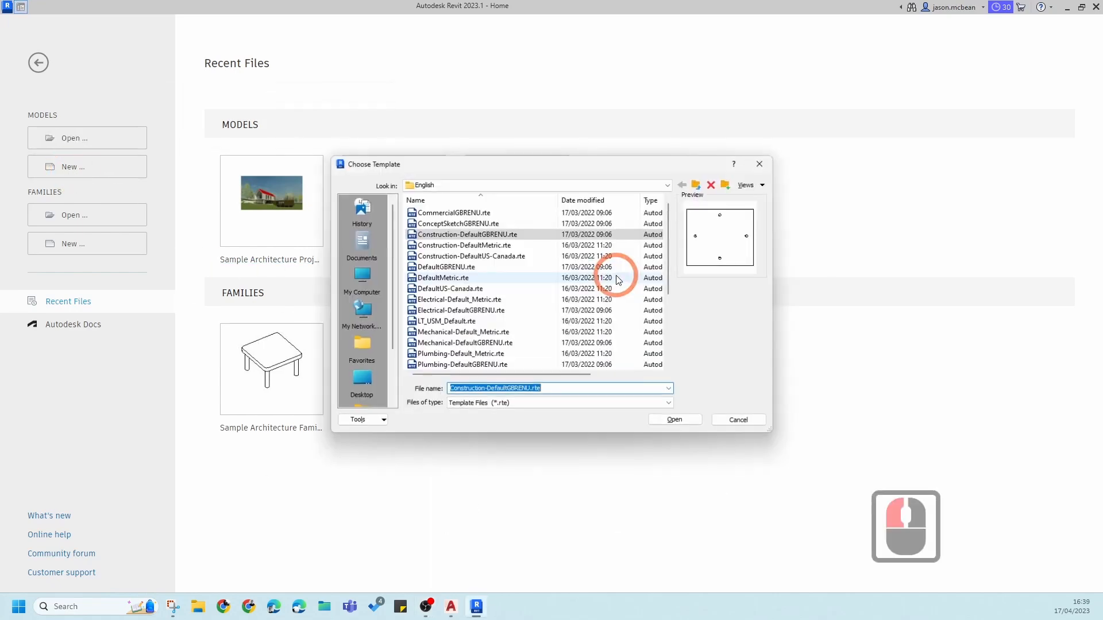
scroll(357, 345, down, 9)
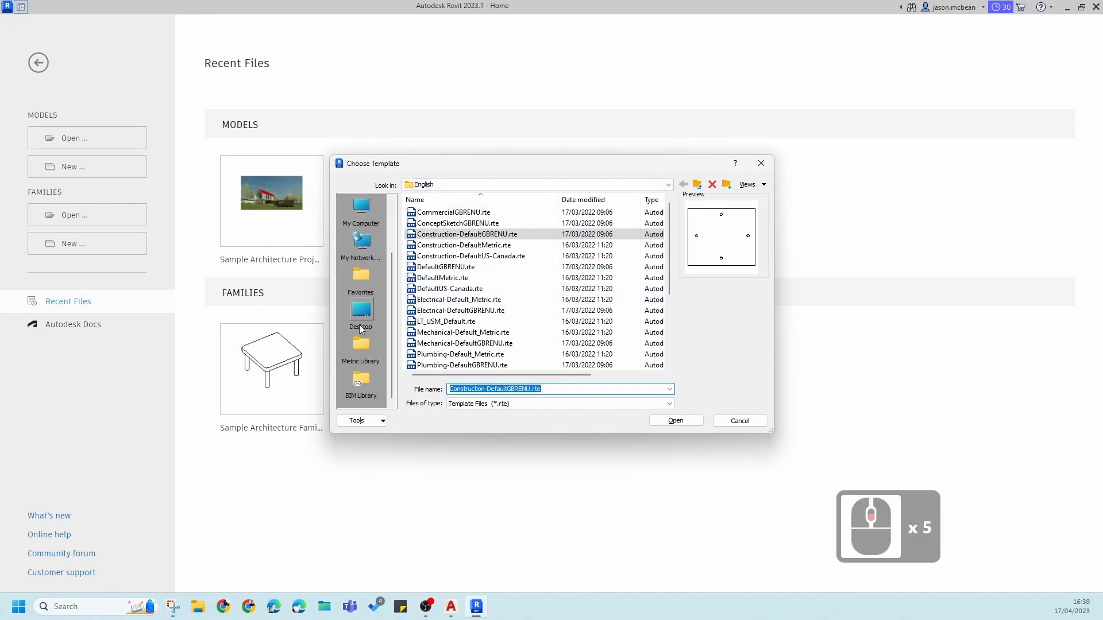
click(358, 383)
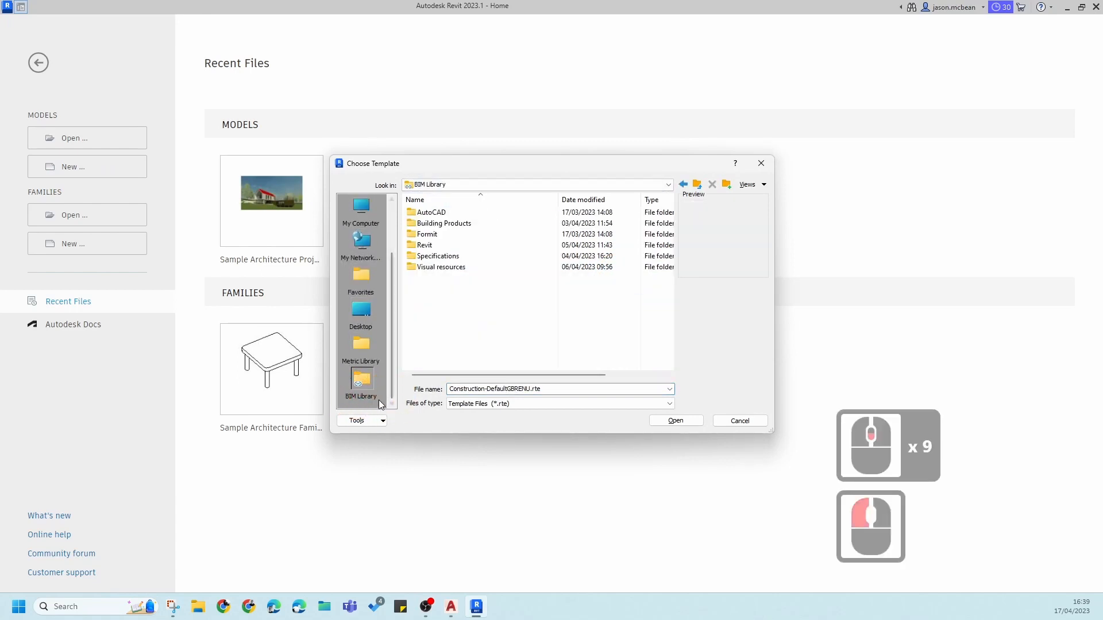
click(440, 185)
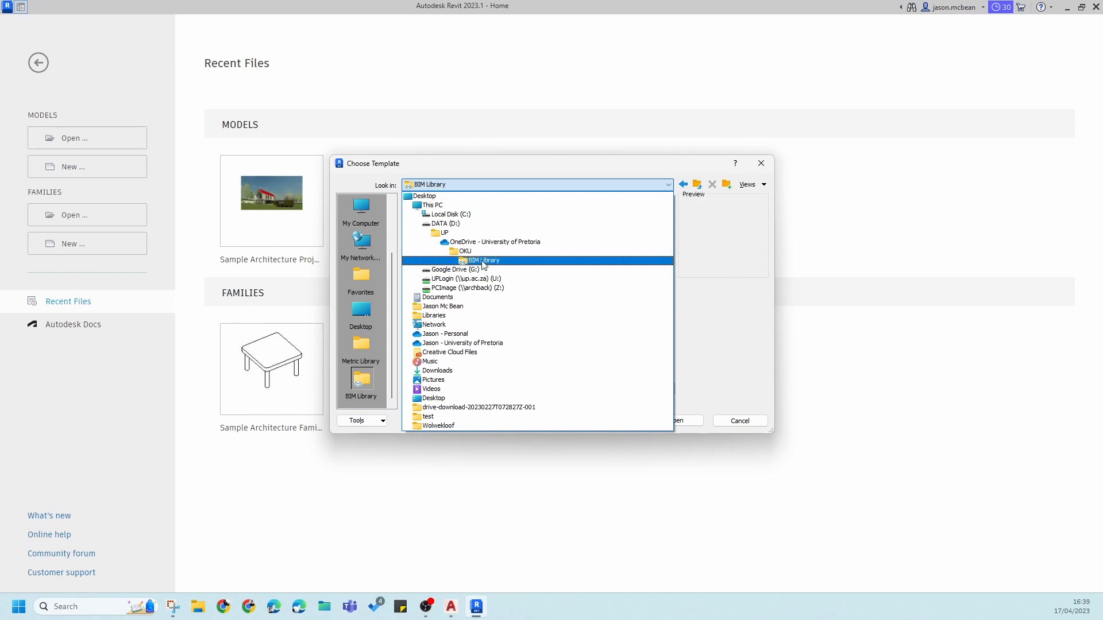
click(374, 386)
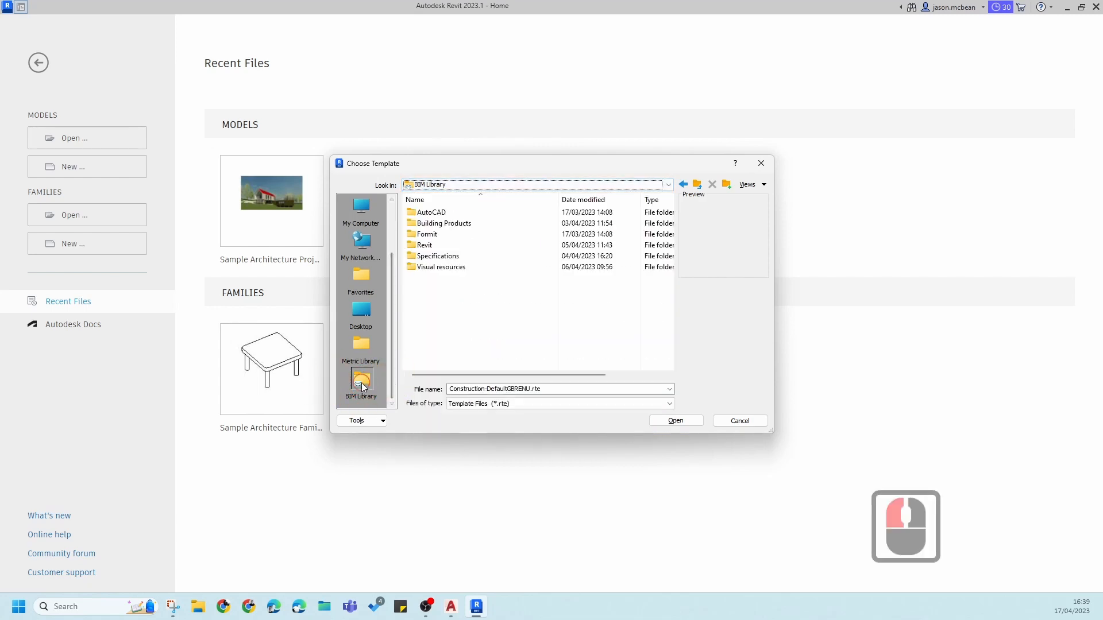
Step: Create the project from FORM C TEMPLATE - V23.rte in the library's Revit Templates folder
click(454, 215)
double_click(425, 246)
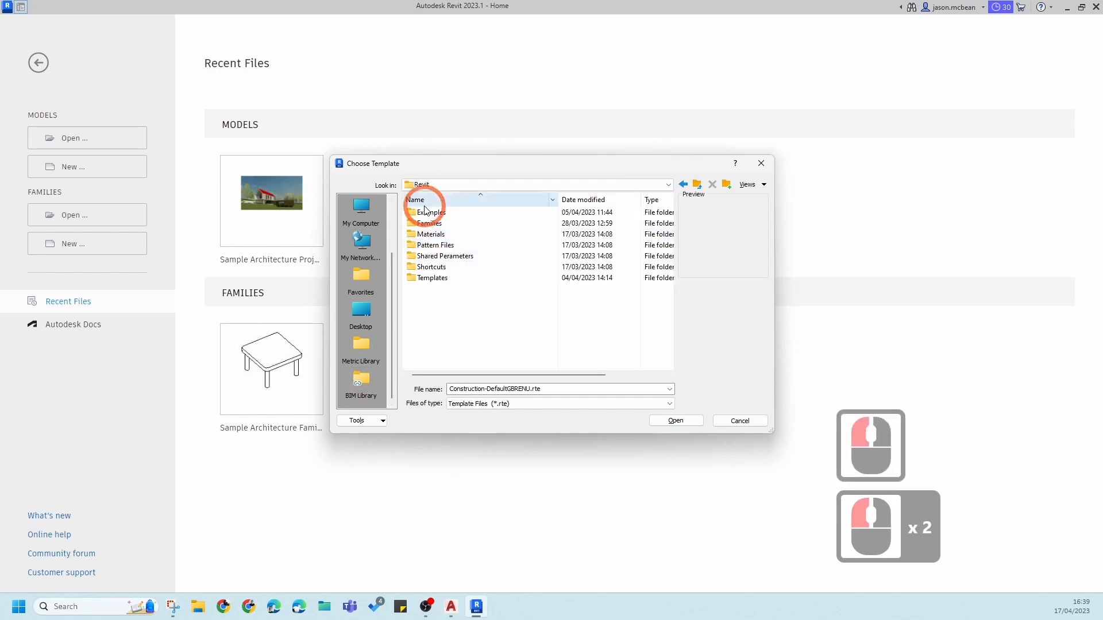
double_click(426, 278)
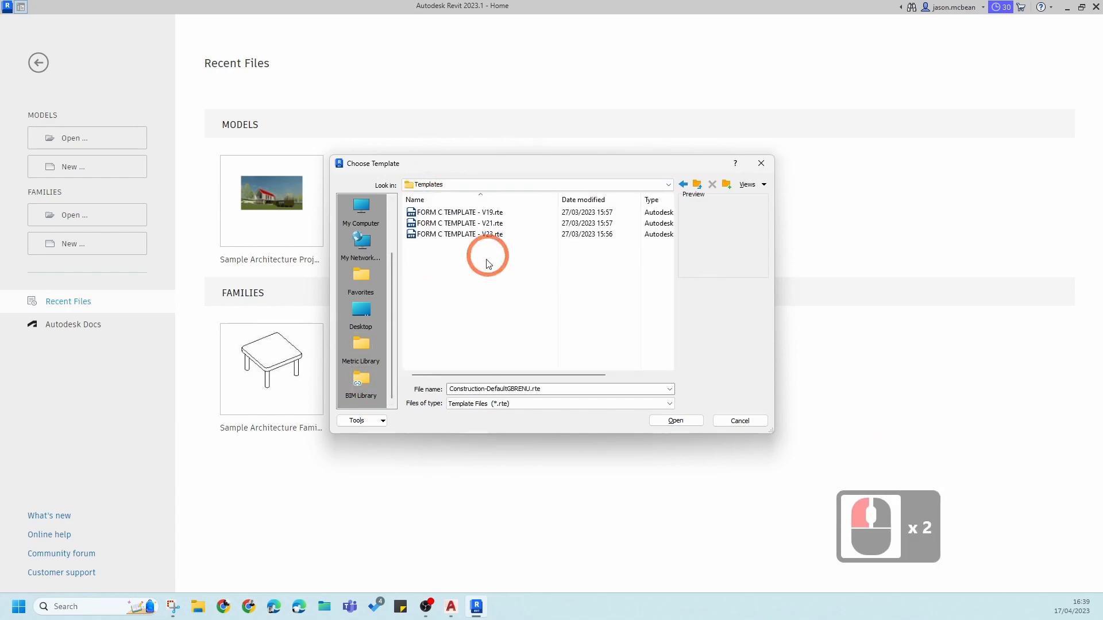
click(483, 237)
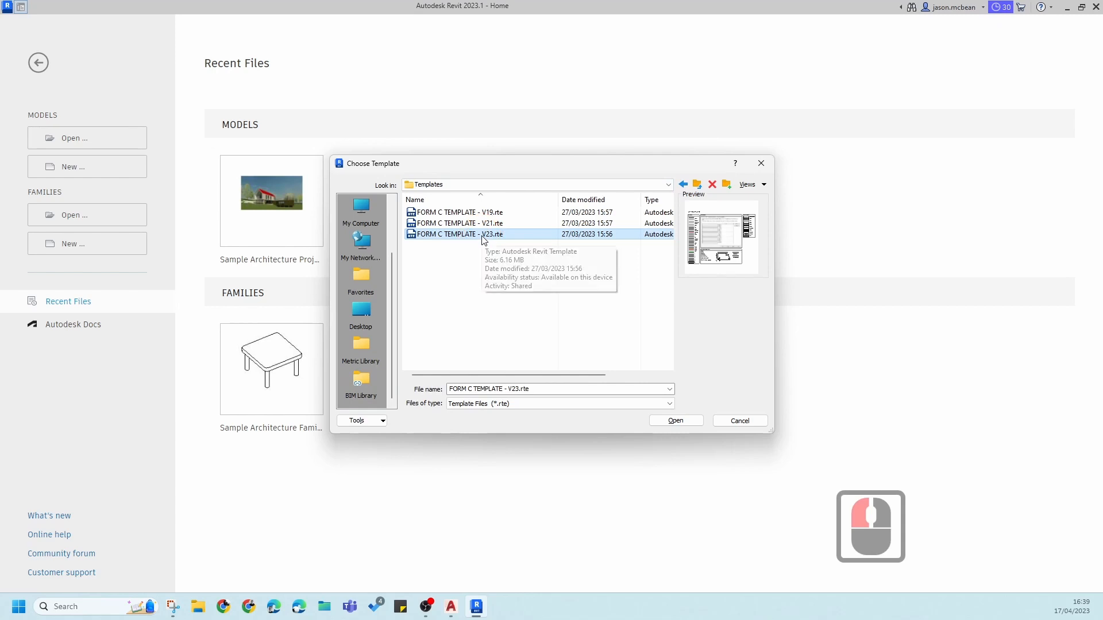
click(671, 423)
click(511, 344)
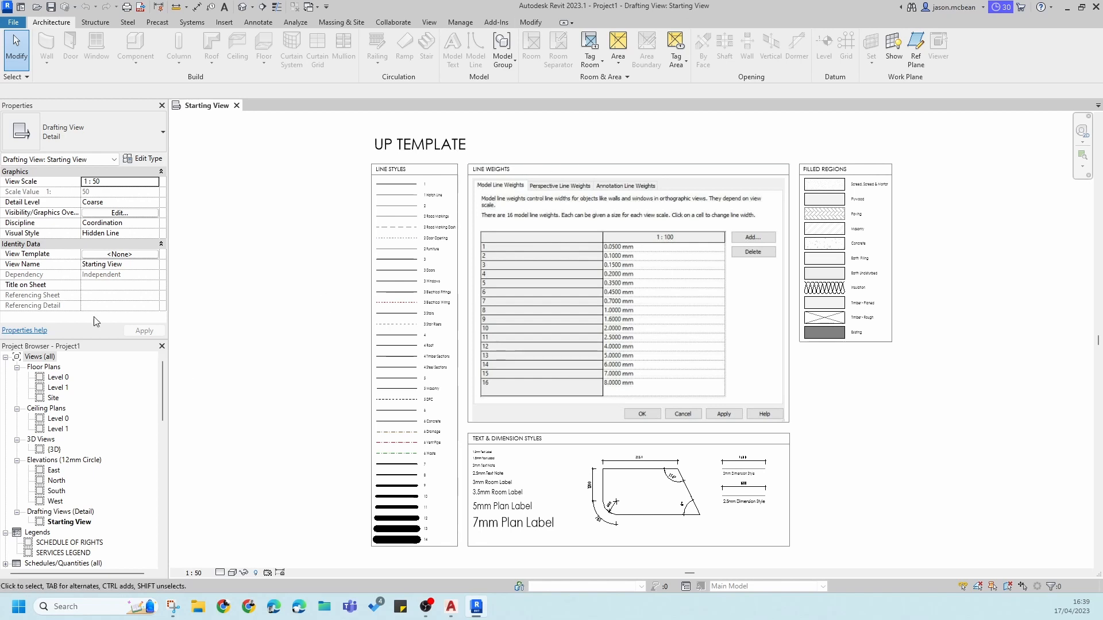
Step: Open the Site floor plan and duplicate the view
click(54, 398)
double_click(53, 398)
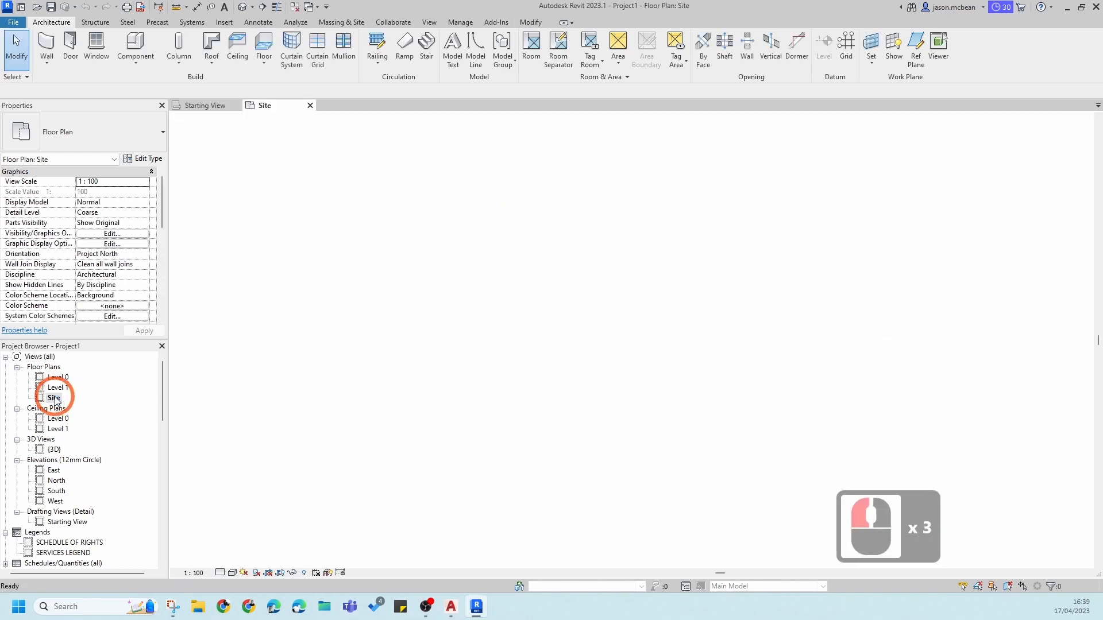
click(507, 287)
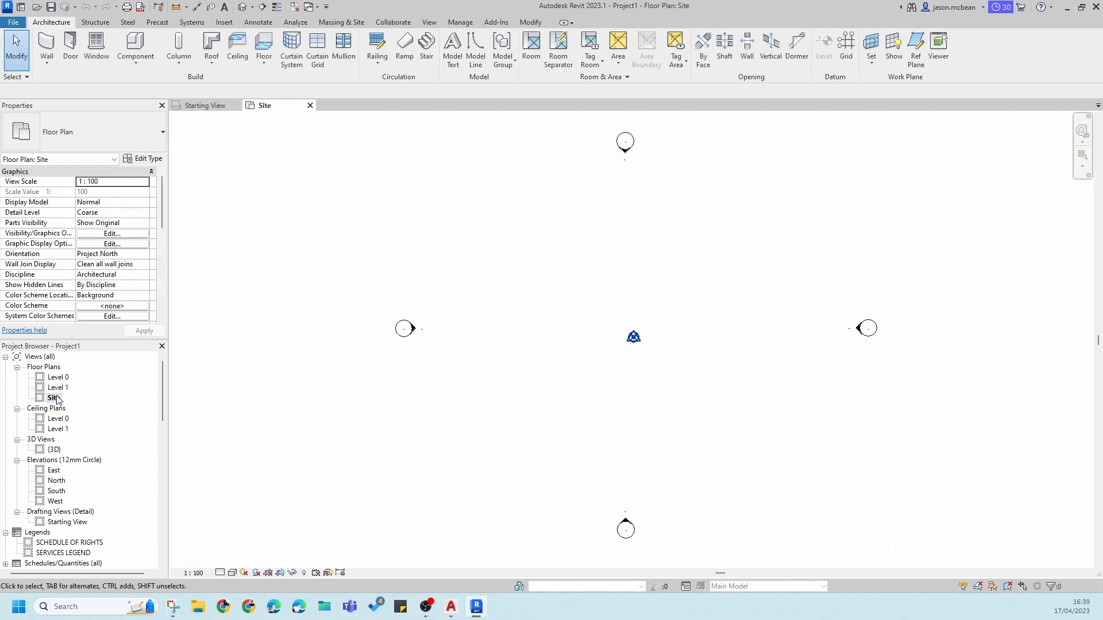
right_click(42, 399)
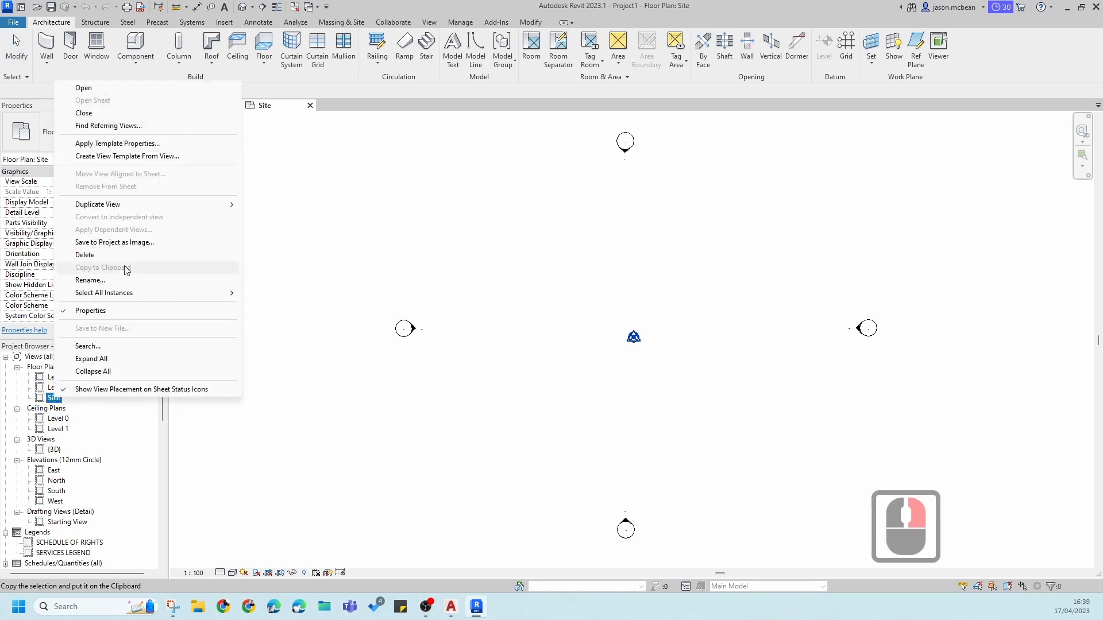
click(110, 208)
click(317, 218)
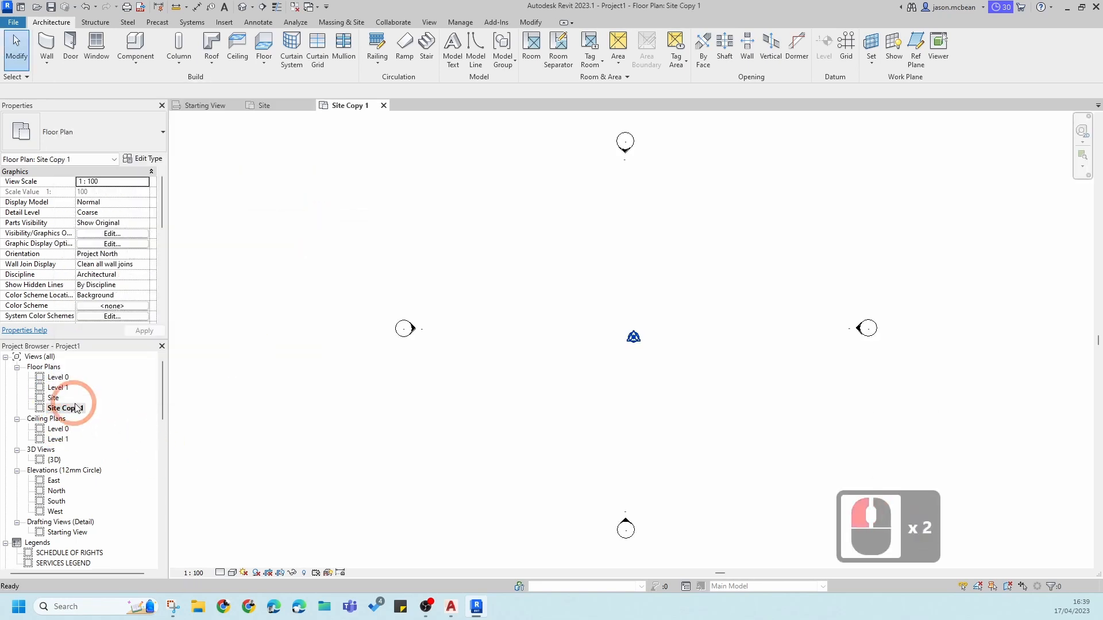
Step: Rename the duplicated site floor plan as Site WK
right_click(69, 409)
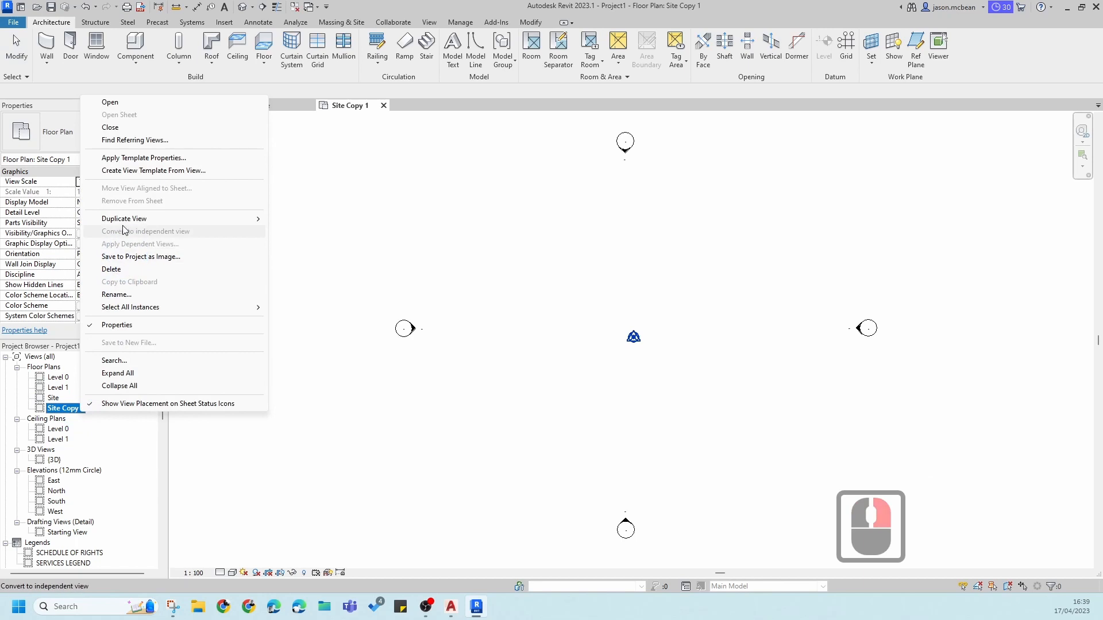
click(122, 294)
click(69, 409)
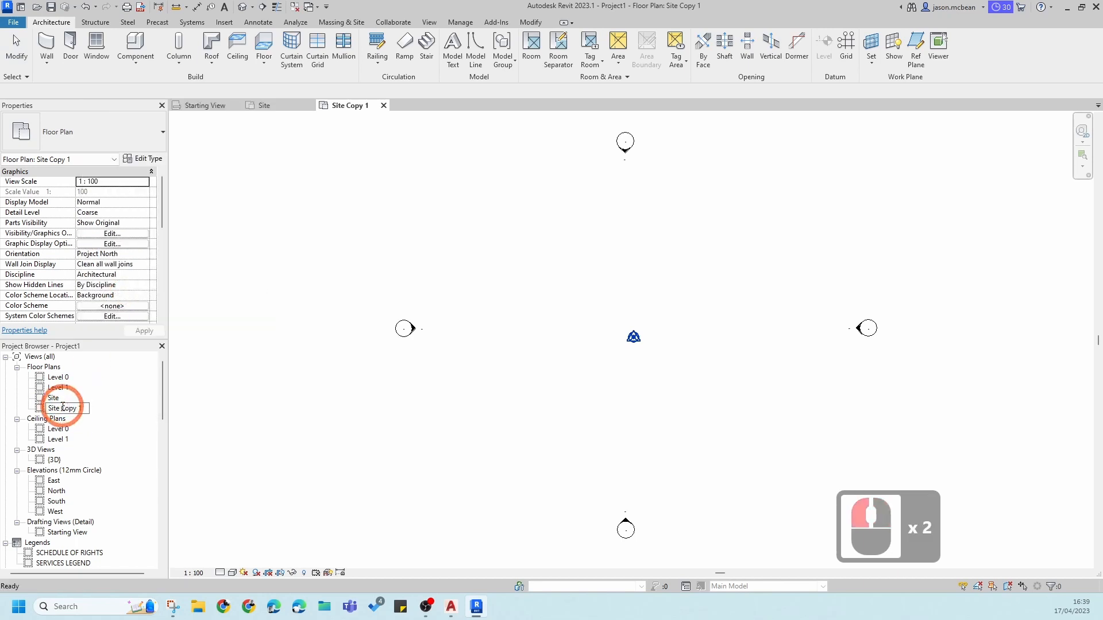
drag(61, 408, 100, 407)
text(WK)
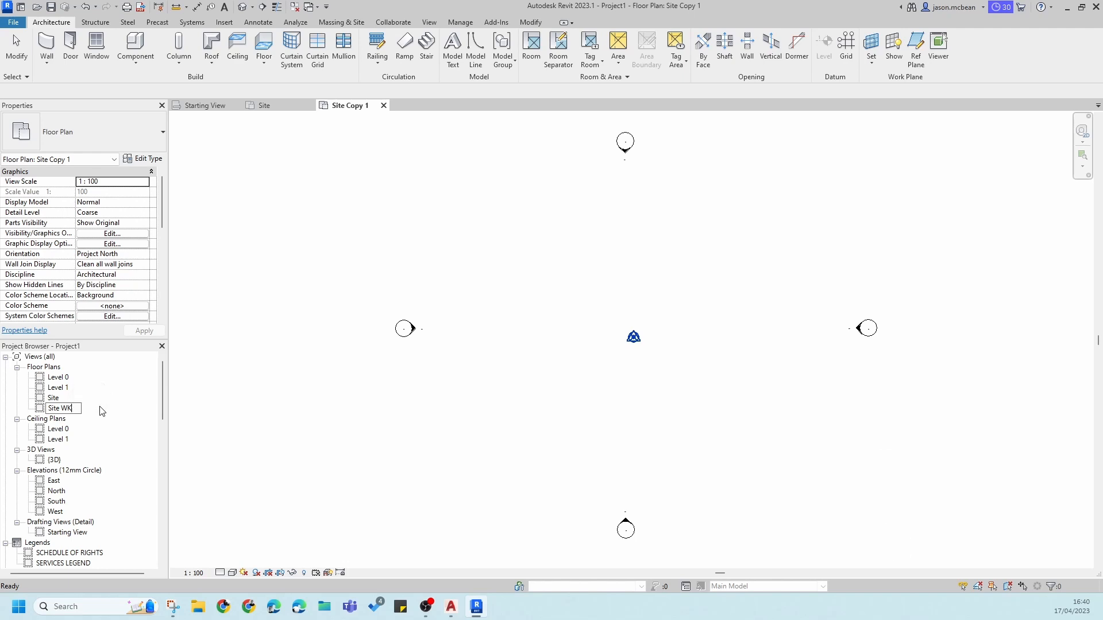
key(Return)
click(48, 407)
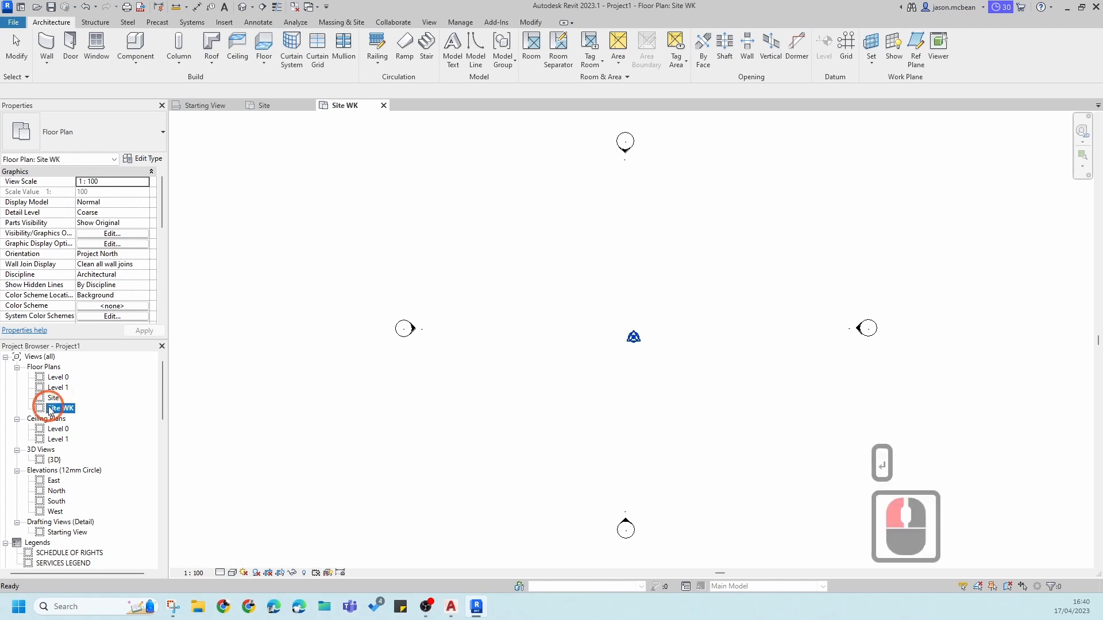
Step: Reopen the original Site floor plan and examine the elevation markers and base point symbols
double_click(54, 397)
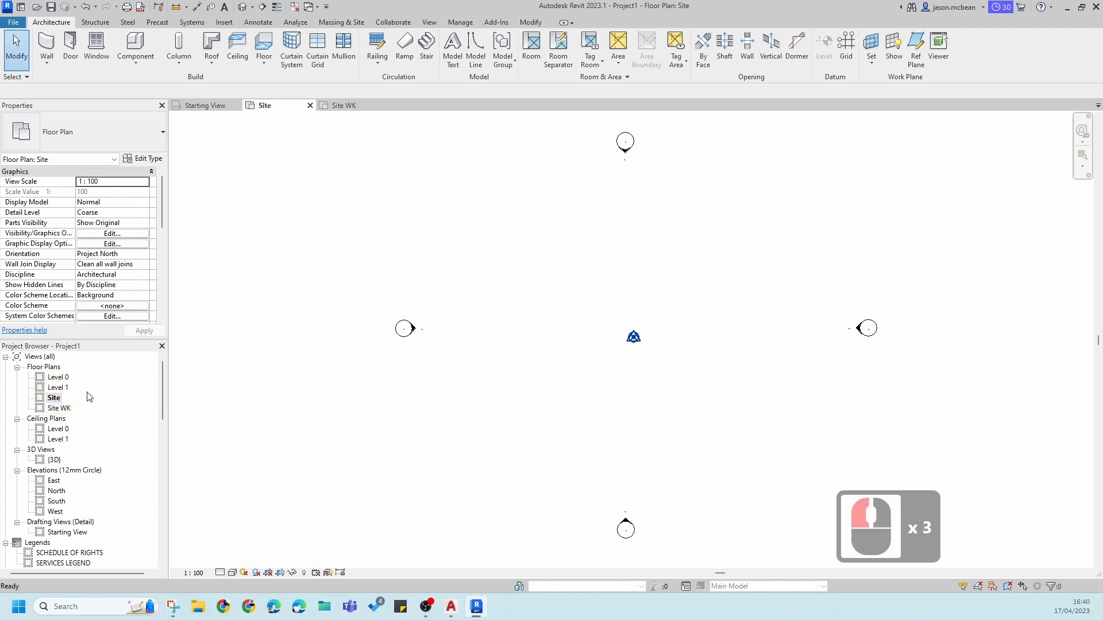
click(57, 409)
click(55, 399)
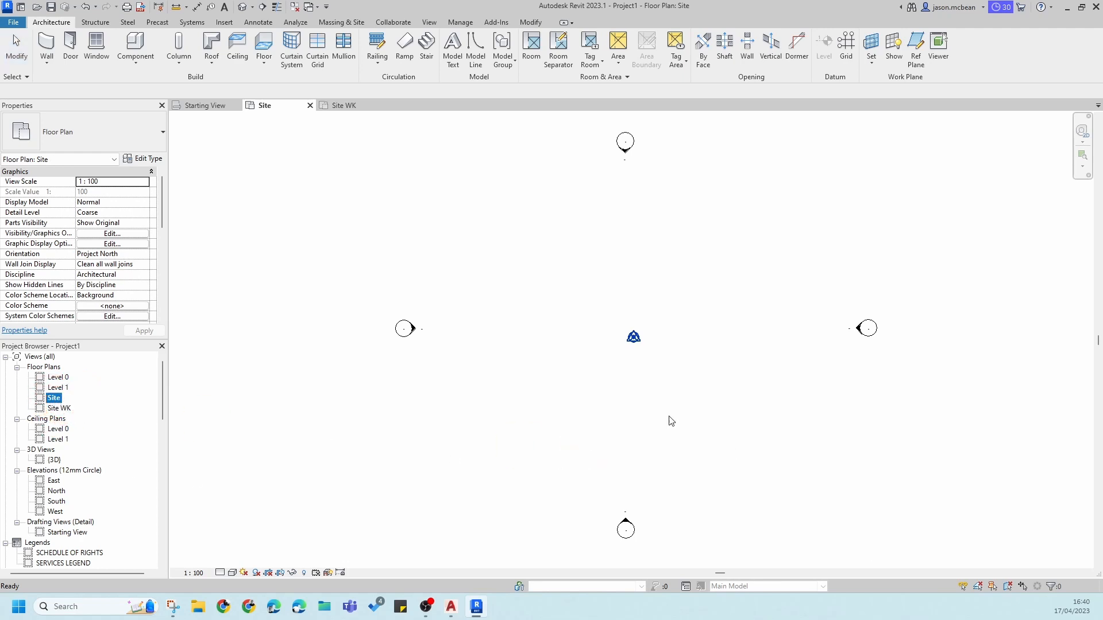
scroll(650, 412, up, 3)
scroll(618, 411, down, 4)
click(623, 403)
middle_drag(621, 400, 657, 416)
middle_drag(637, 343, 535, 438)
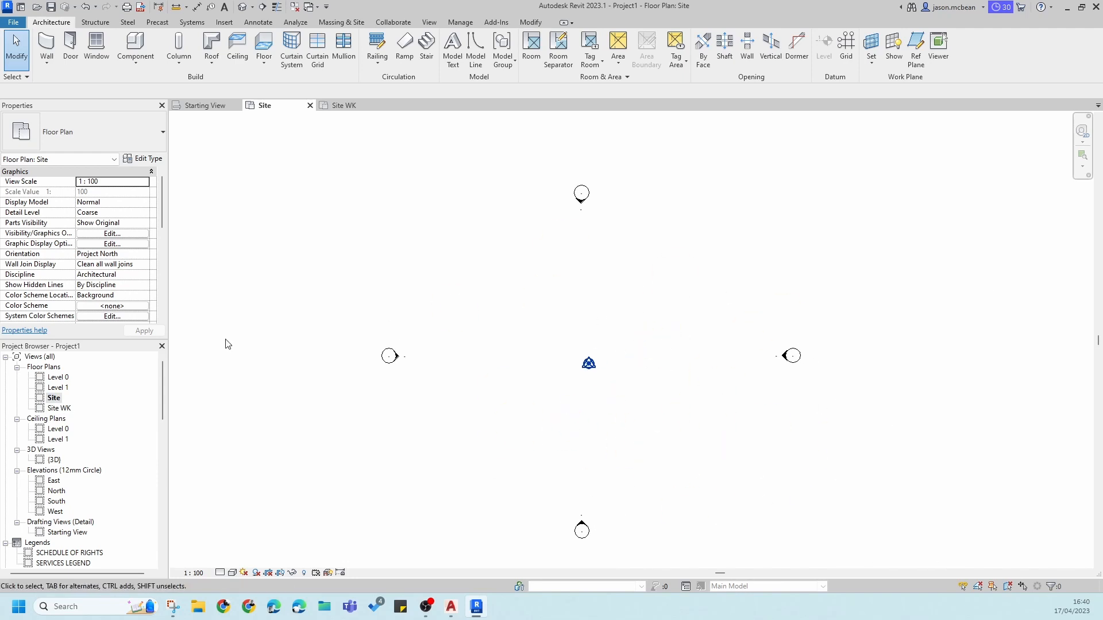
Step: Look over the Site WK floor plan for comparison and return to the original Site floor plan
double_click(58, 408)
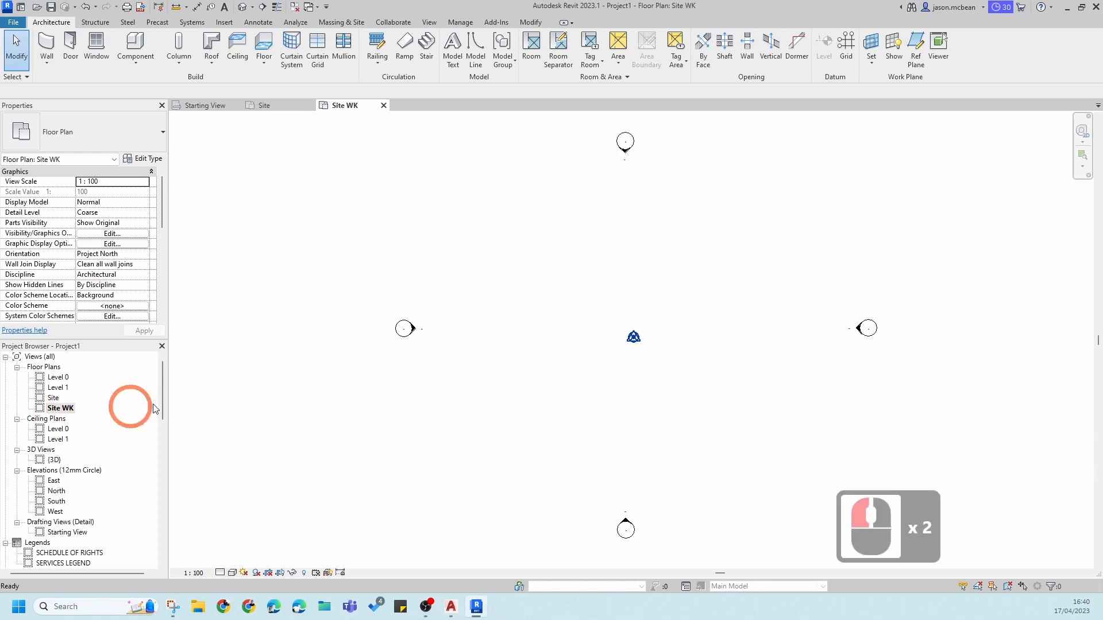
middle_drag(369, 374, 266, 389)
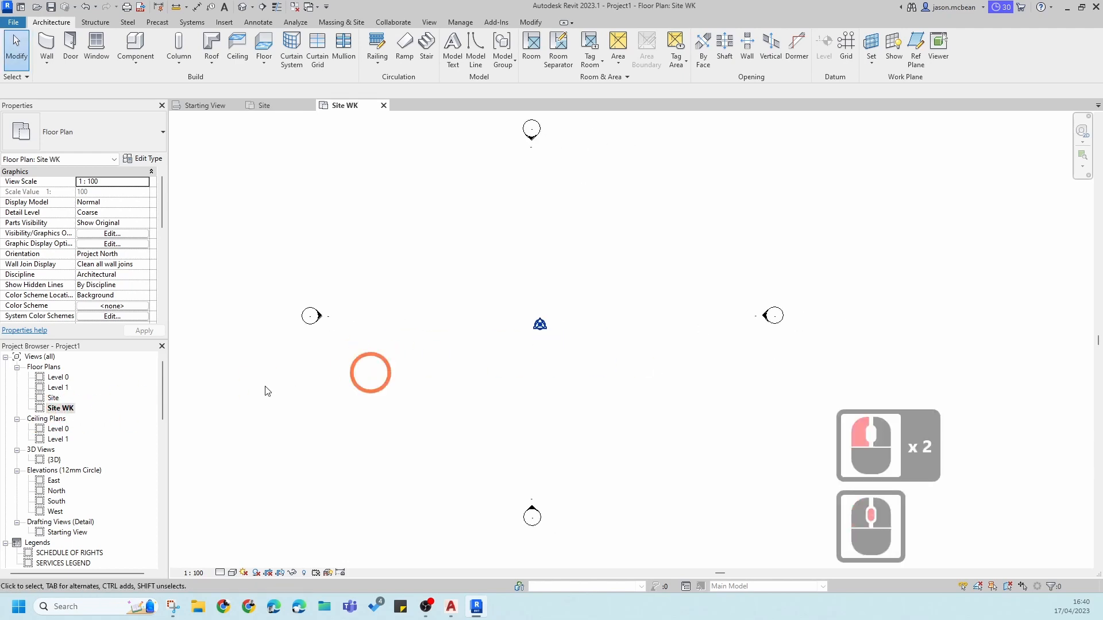
double_click(54, 397)
middle_click(134, 505)
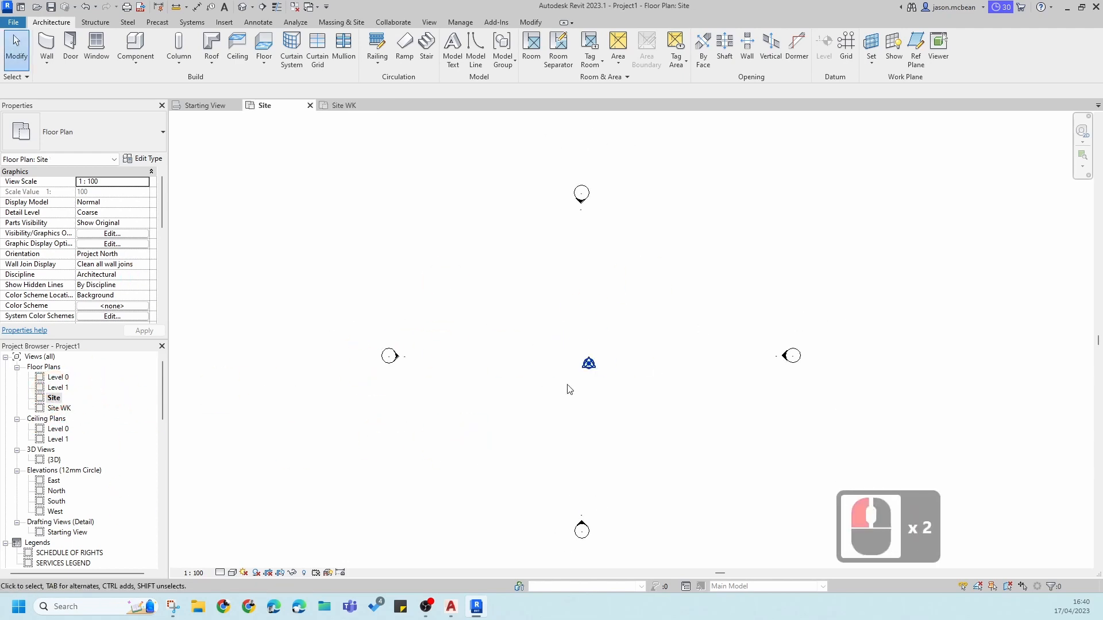
middle_drag(620, 375, 556, 377)
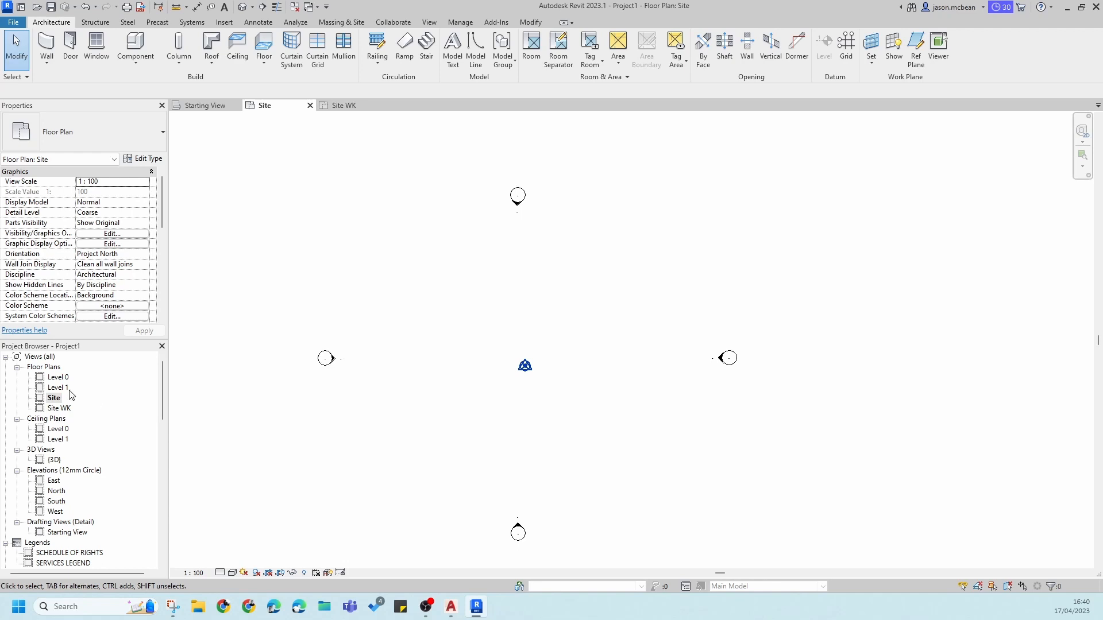
scroll(522, 386, up, 3)
middle_drag(584, 402, 630, 409)
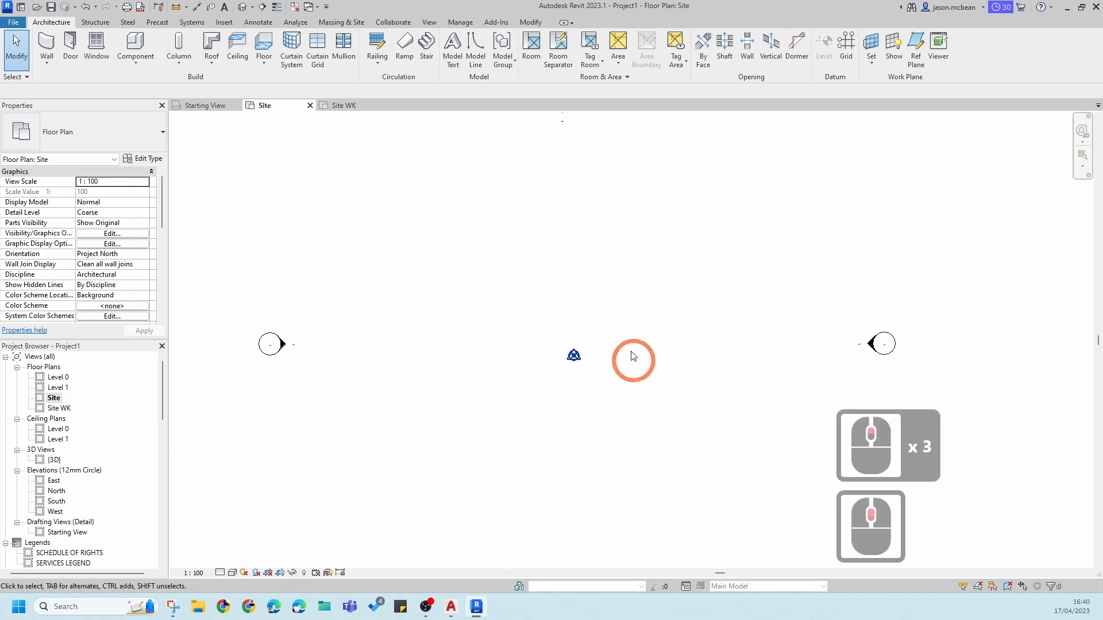
Step: Review the Link CAD options for DWG files and leave without linking a drawing
click(224, 22)
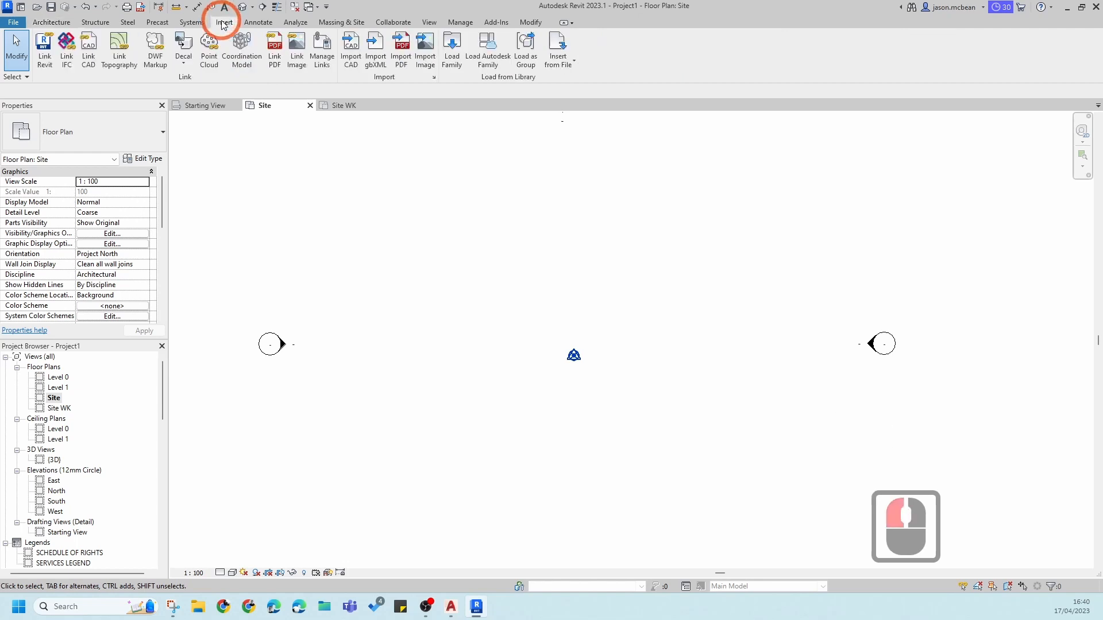
click(88, 47)
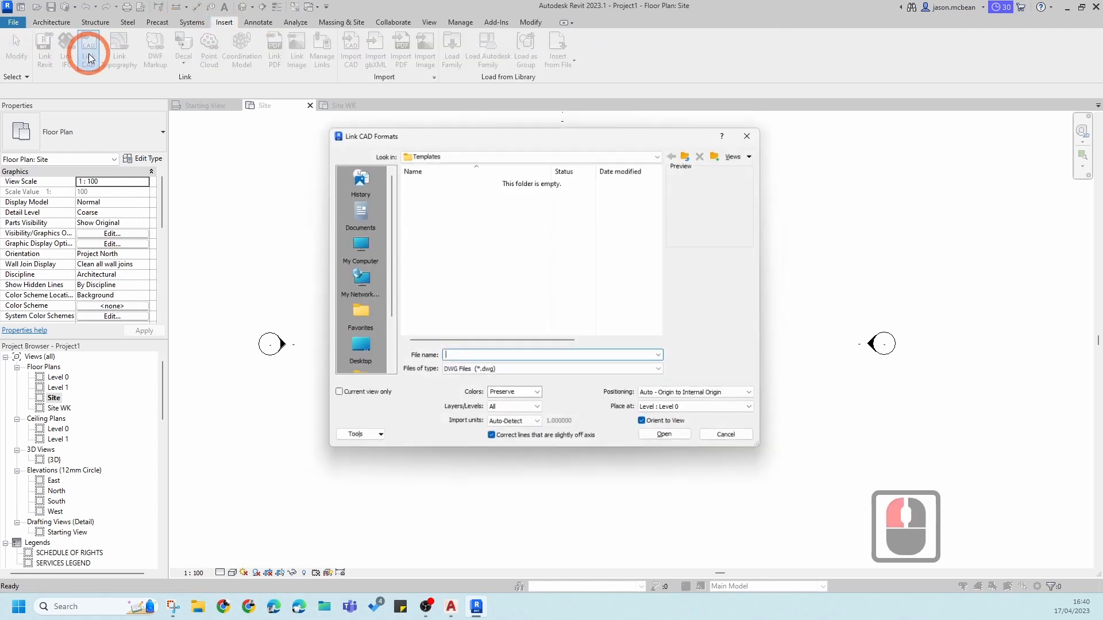
click(755, 132)
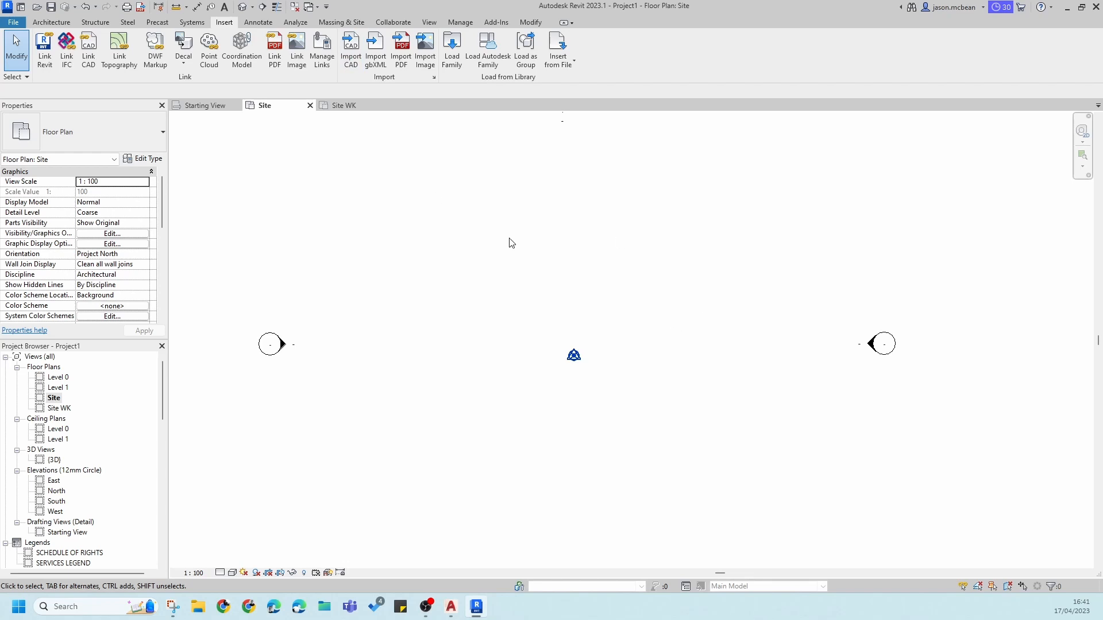
click(86, 53)
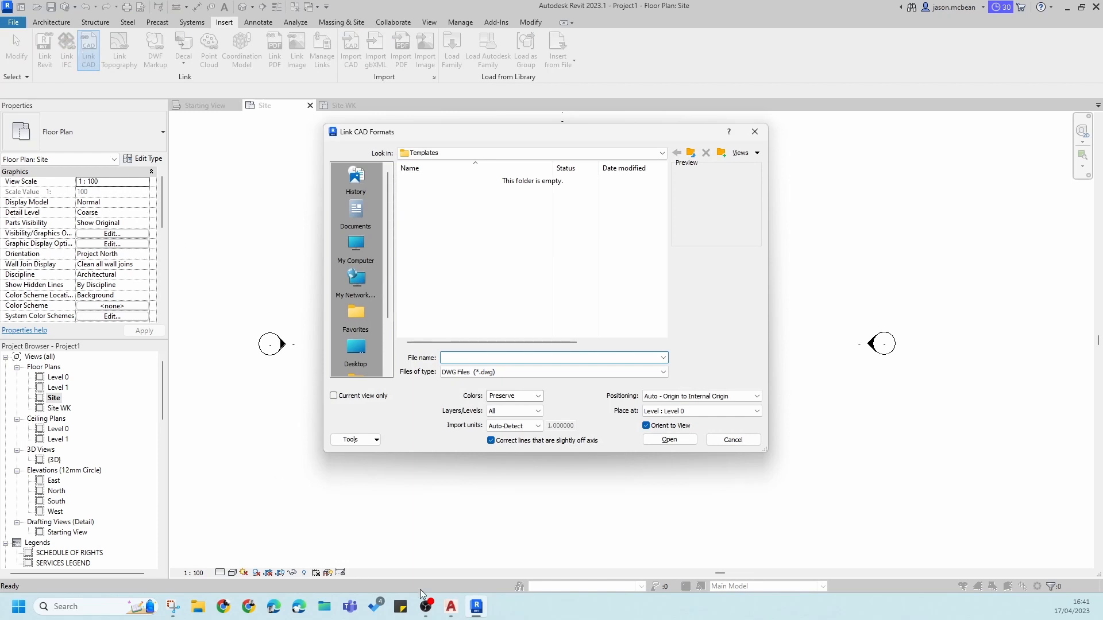
mouse_move(451, 613)
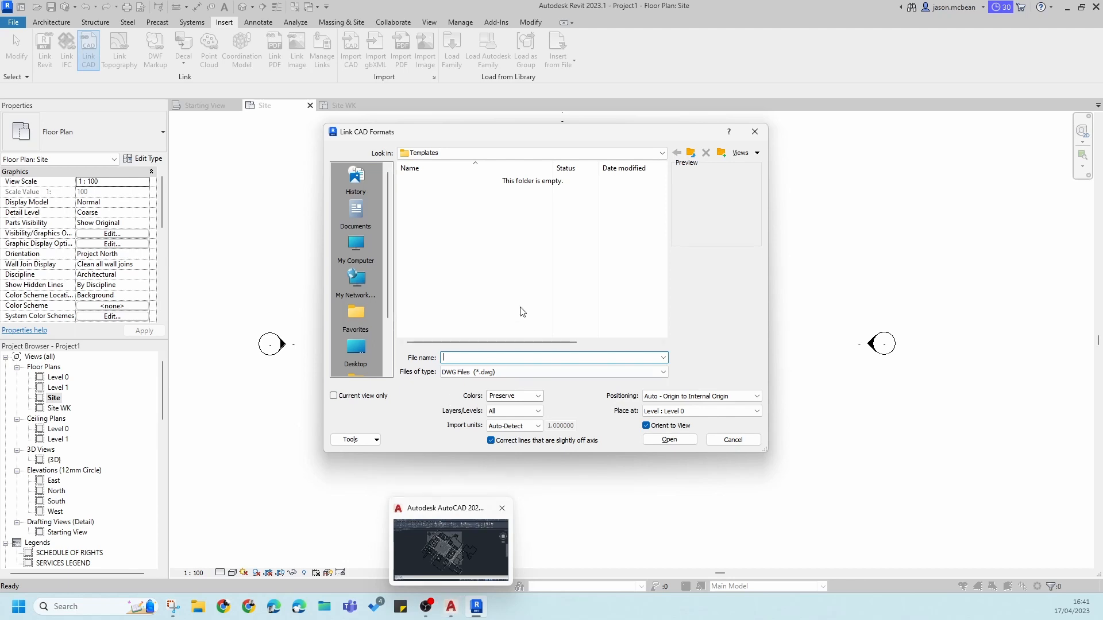
click(730, 441)
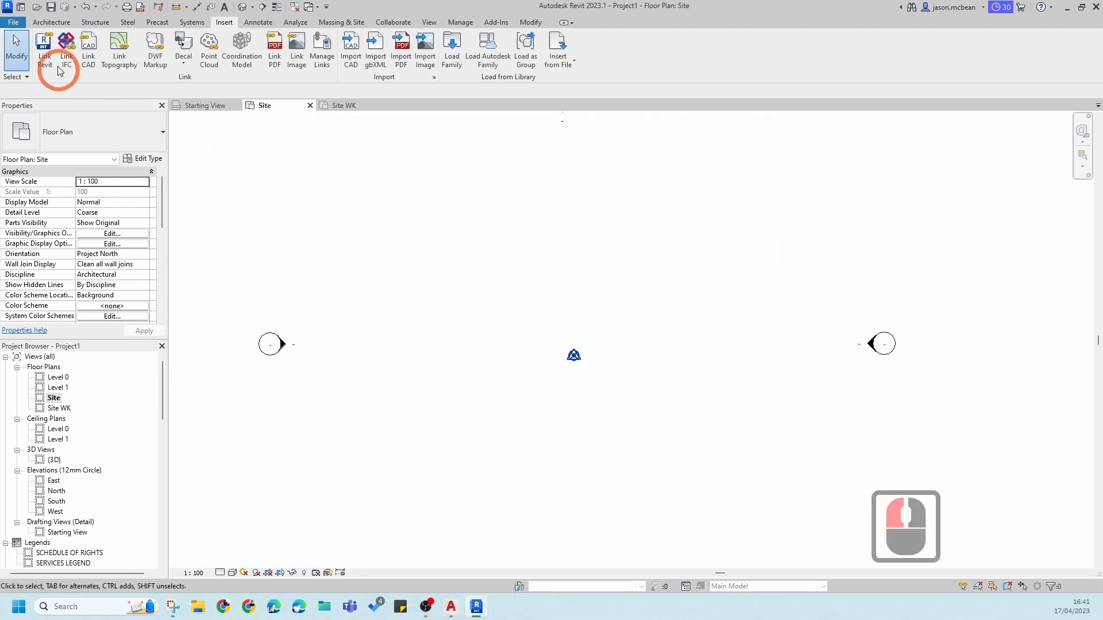
Step: Start linking a CAD file into the Site floor plan and select Example_Link.dwg from the Desktop
click(91, 58)
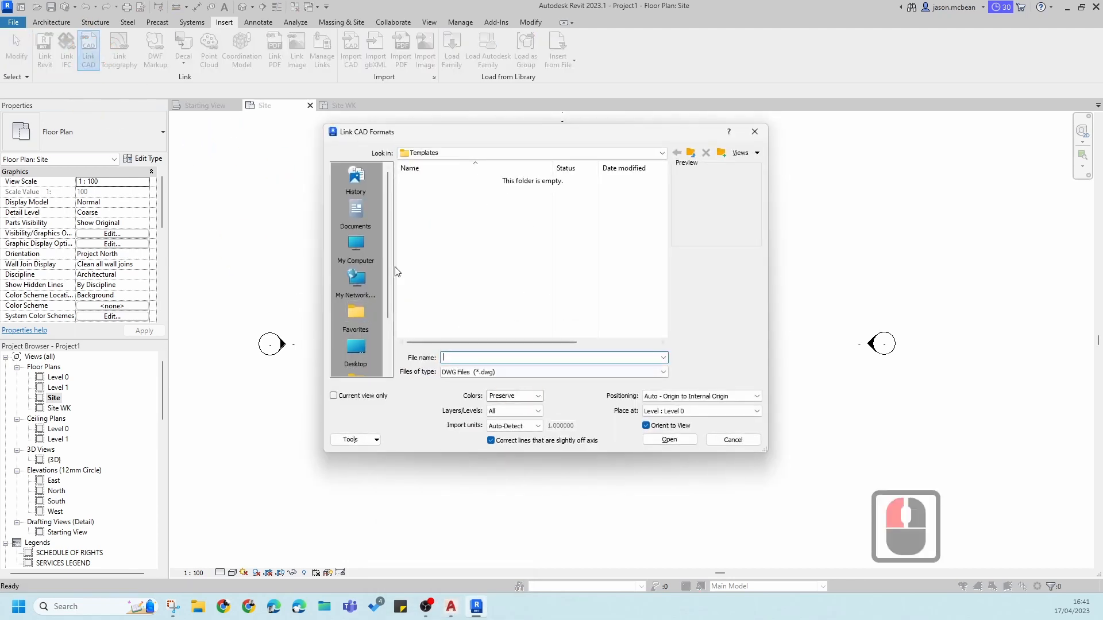
scroll(394, 280, down, 10)
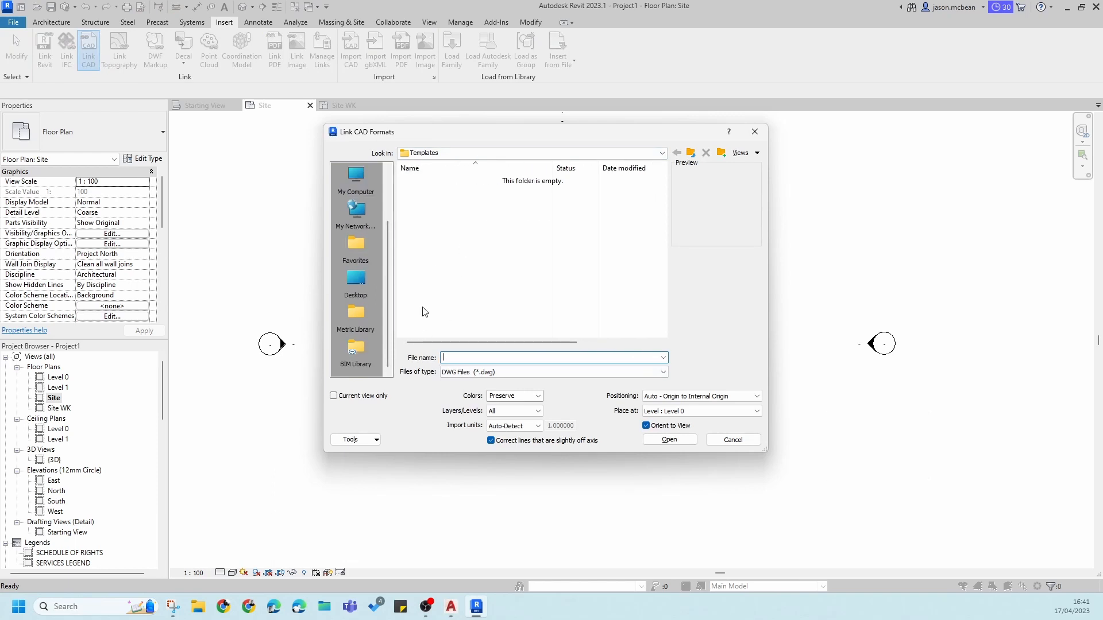
scroll(424, 312, up, 7)
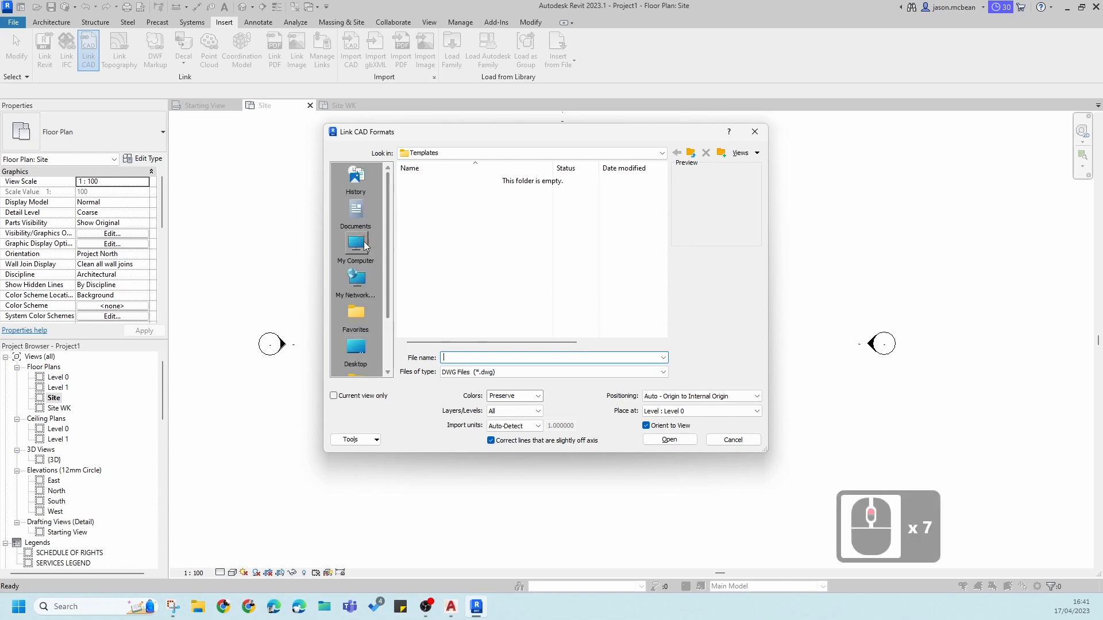
click(364, 246)
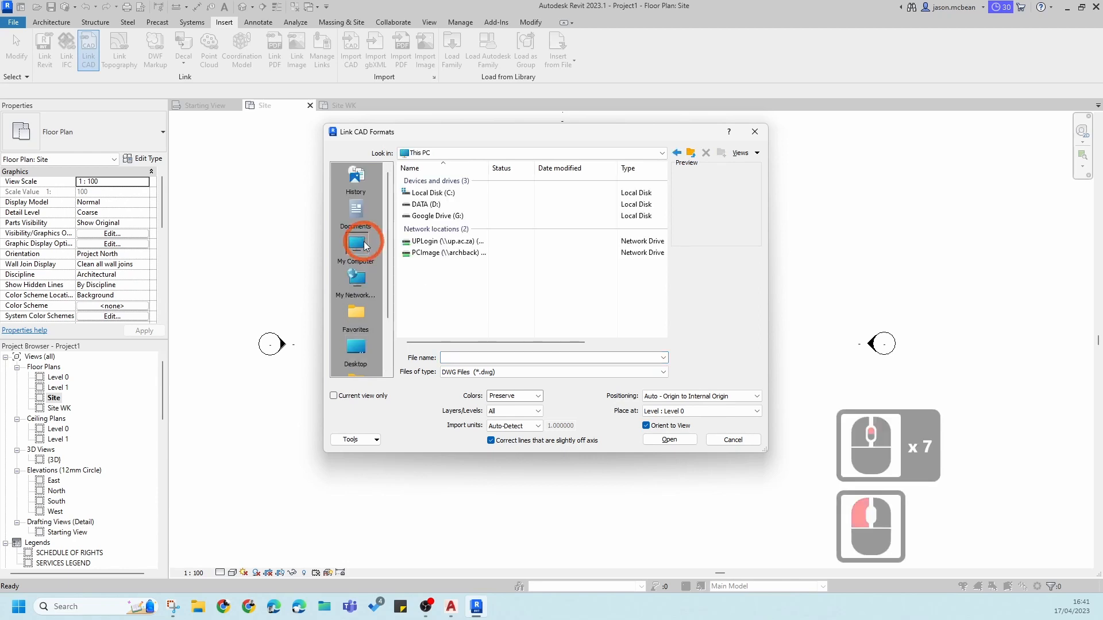
click(356, 356)
scroll(492, 266, down, 5)
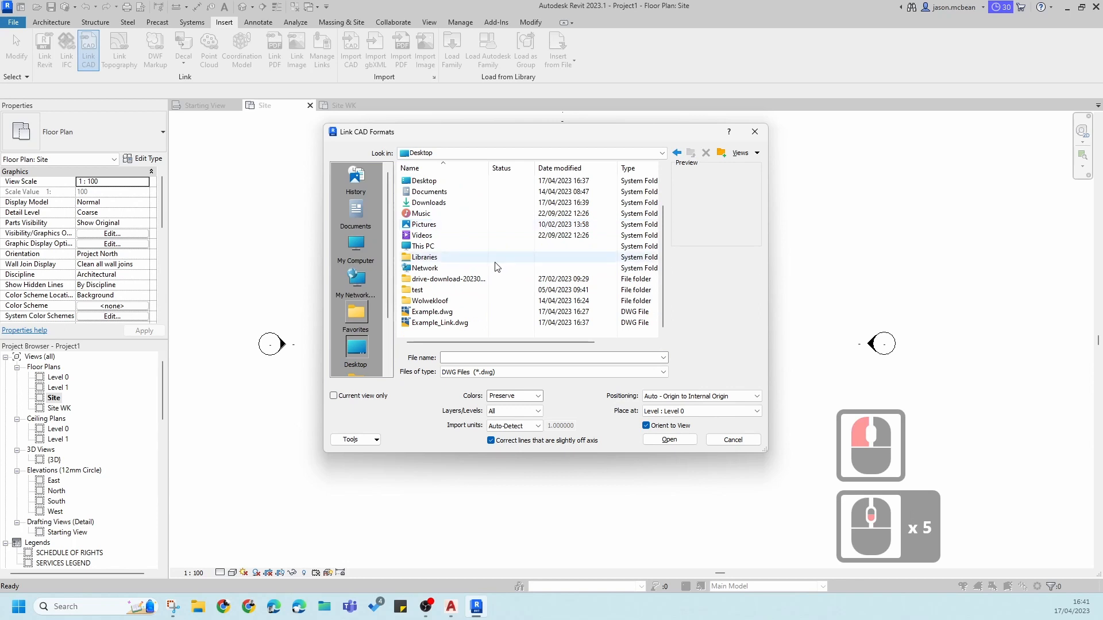
click(437, 323)
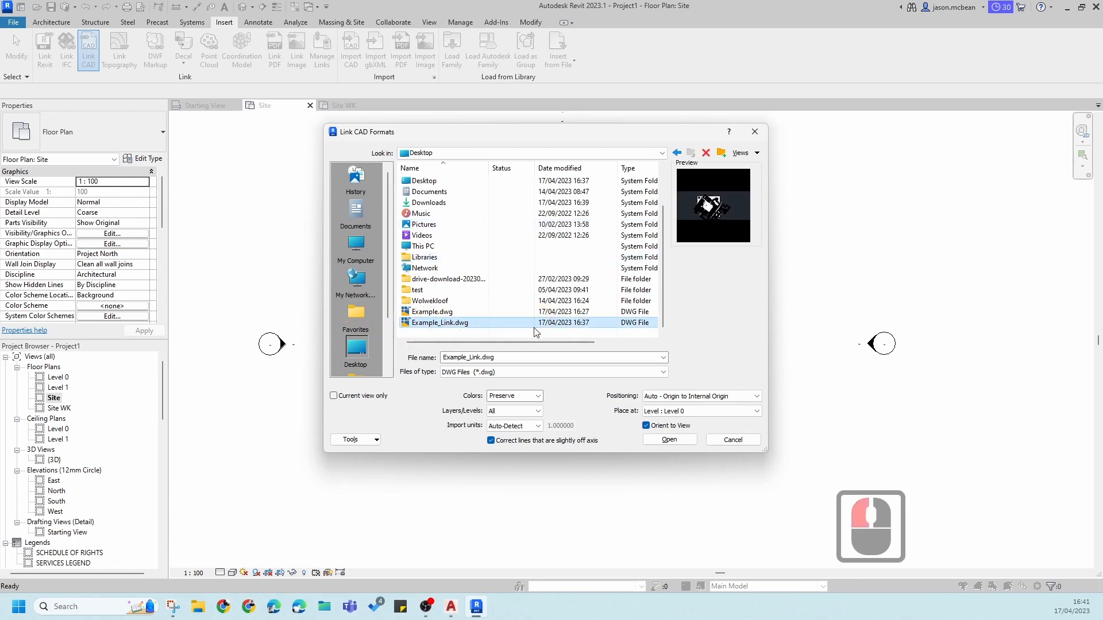
Step: Set the link's import units to millimeter and disable off-axis line correction and Orient to View, keeping Auto - Origin to Internal Origin positioning
click(514, 426)
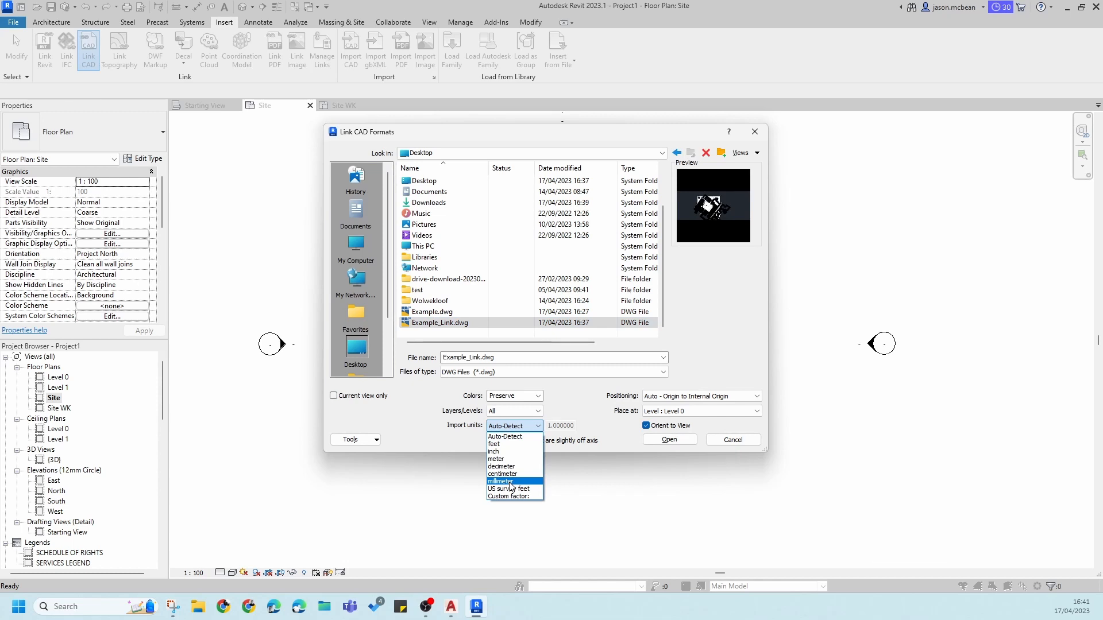
click(510, 481)
click(491, 440)
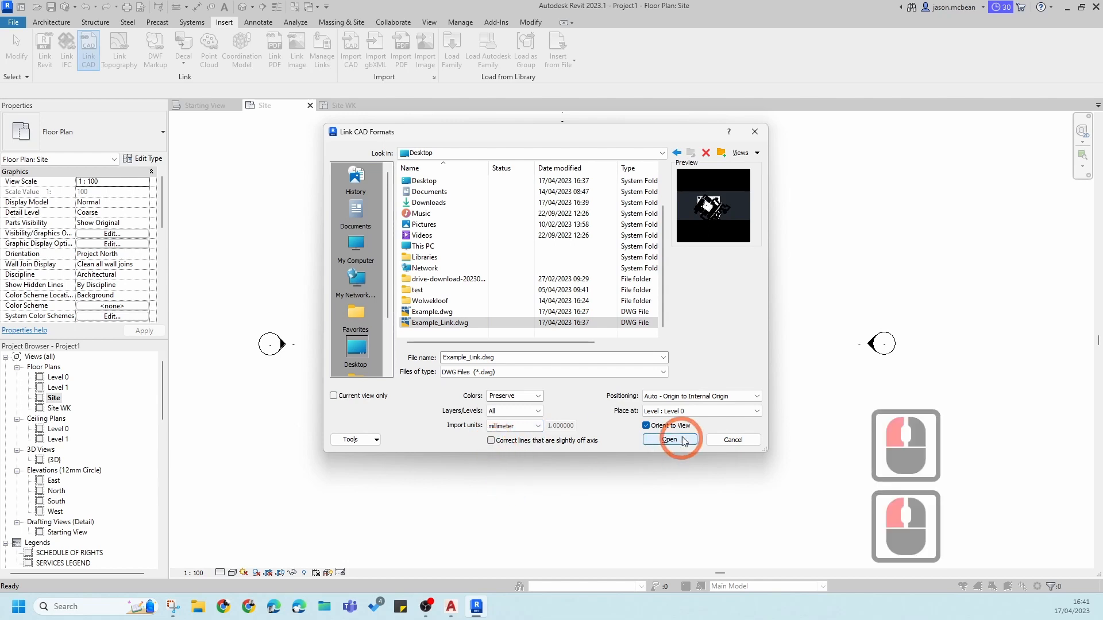
click(646, 425)
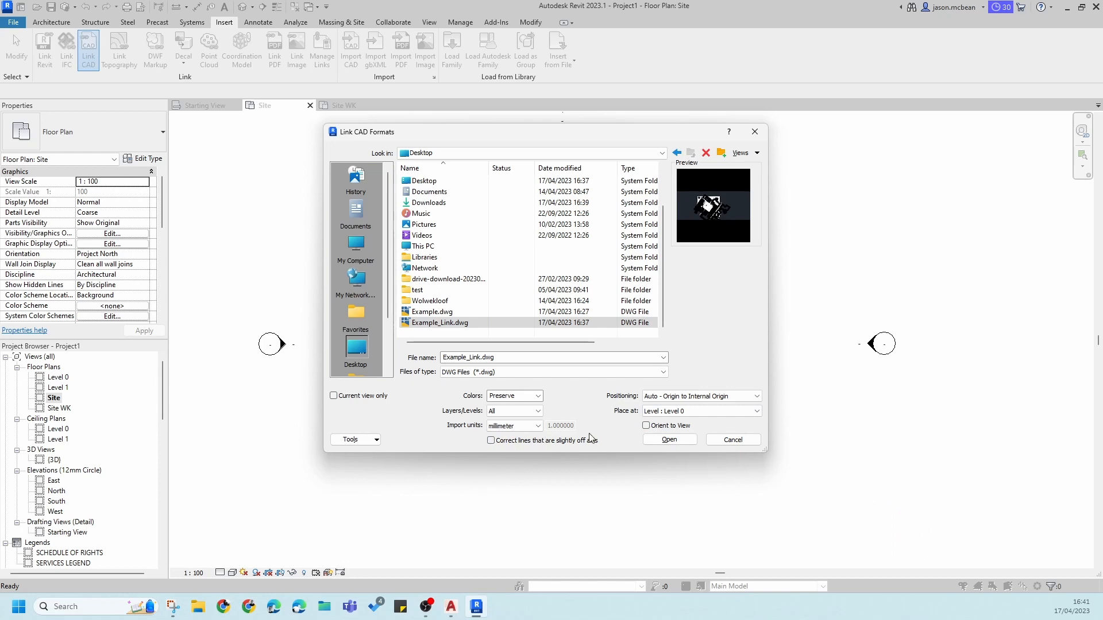
click(730, 398)
click(741, 396)
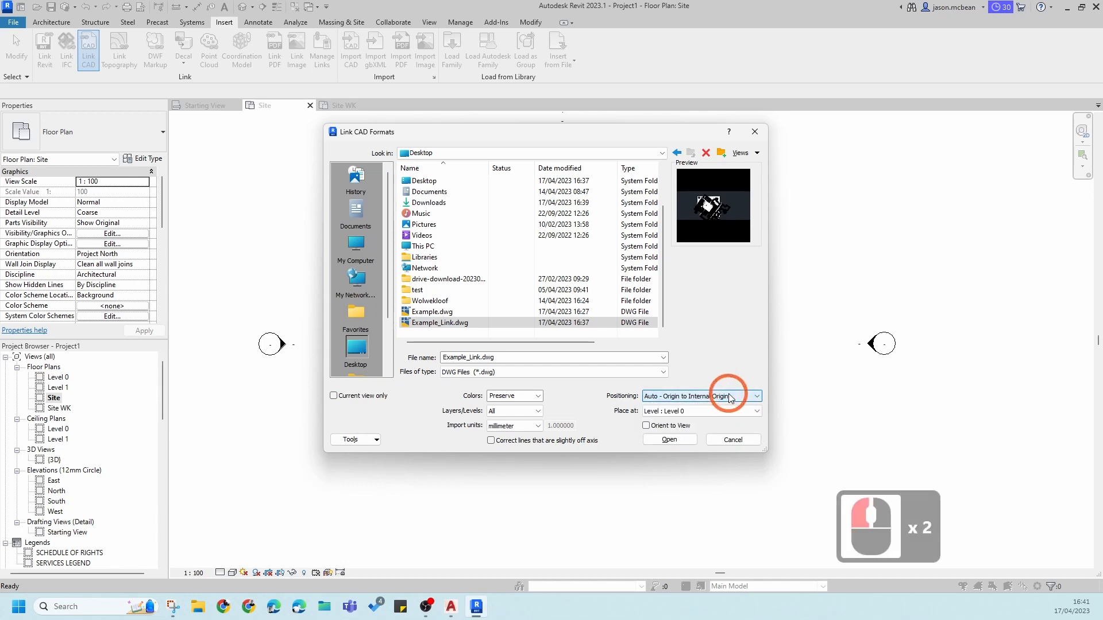
Step: Link the drawing in Black and White colors and for the current view only
click(524, 395)
click(538, 396)
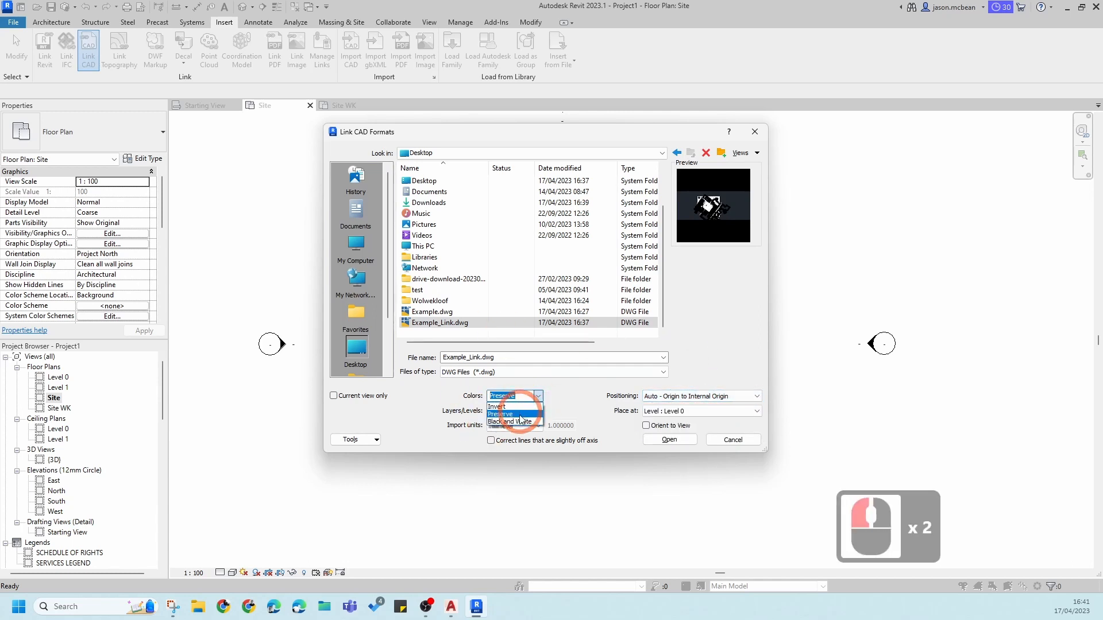
click(519, 423)
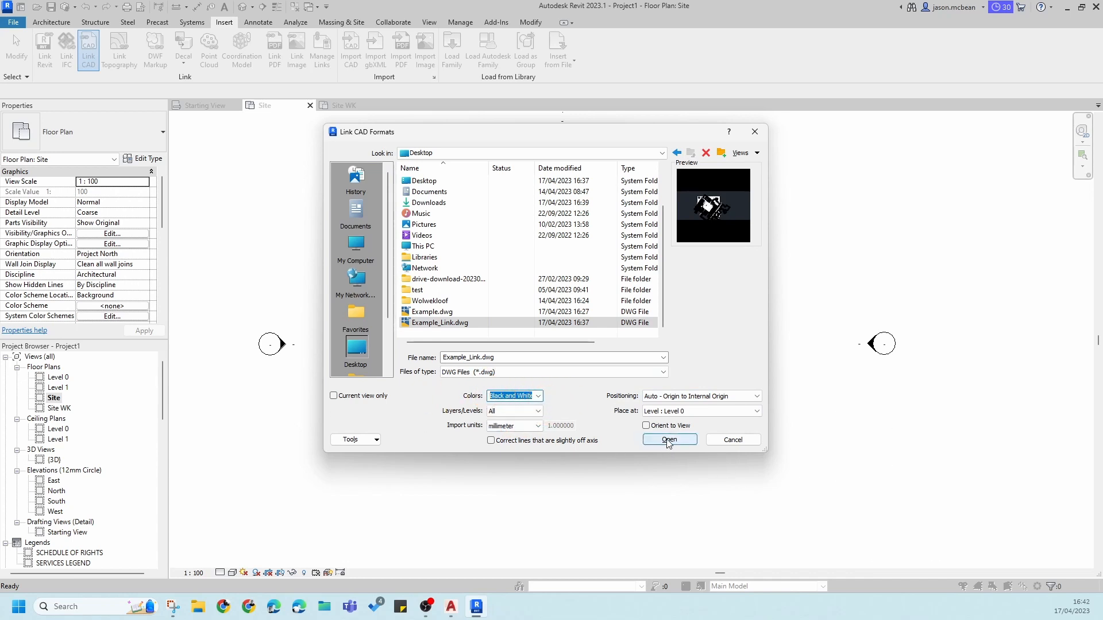
click(333, 396)
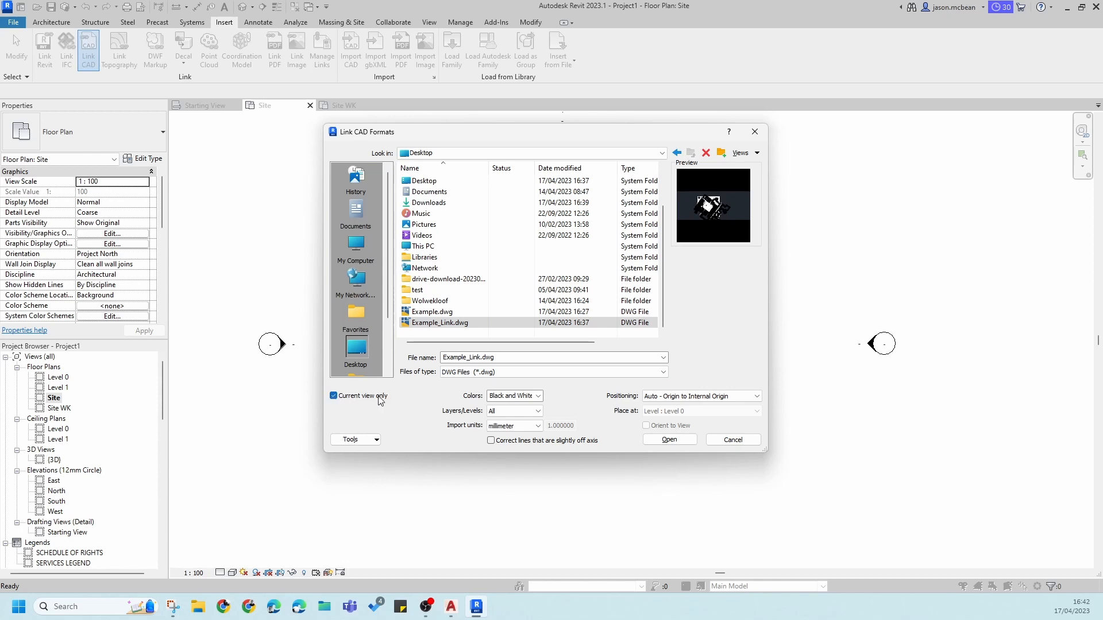
click(668, 440)
click(831, 240)
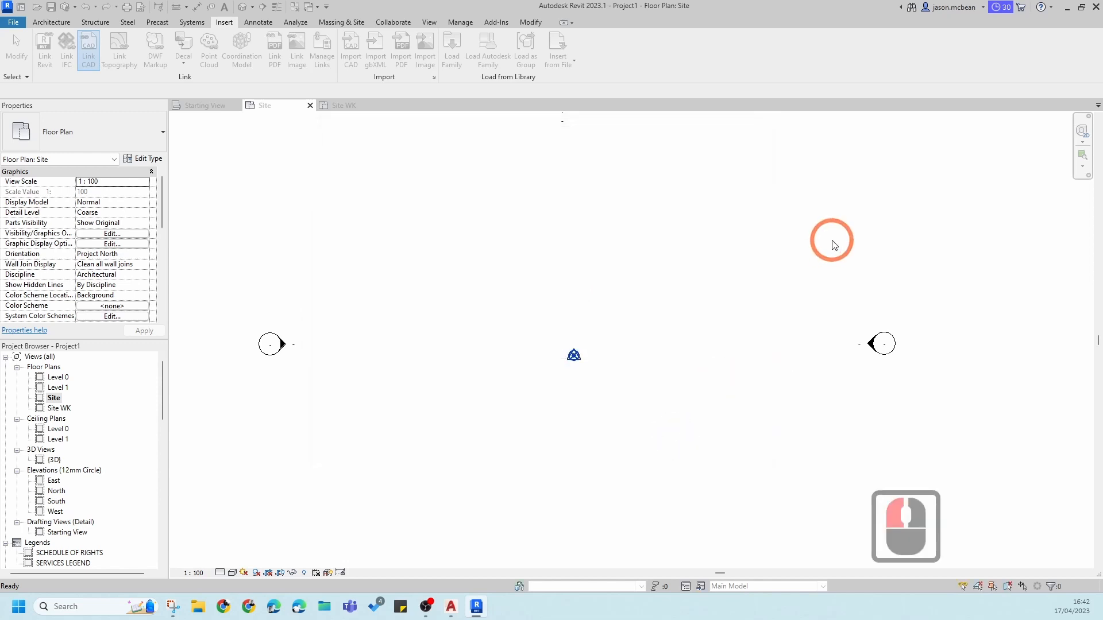
Step: Examine the linked site plan around plots 2415 to 2419, the hatched areas, the dimensions and the base point
scroll(697, 284, down, 16)
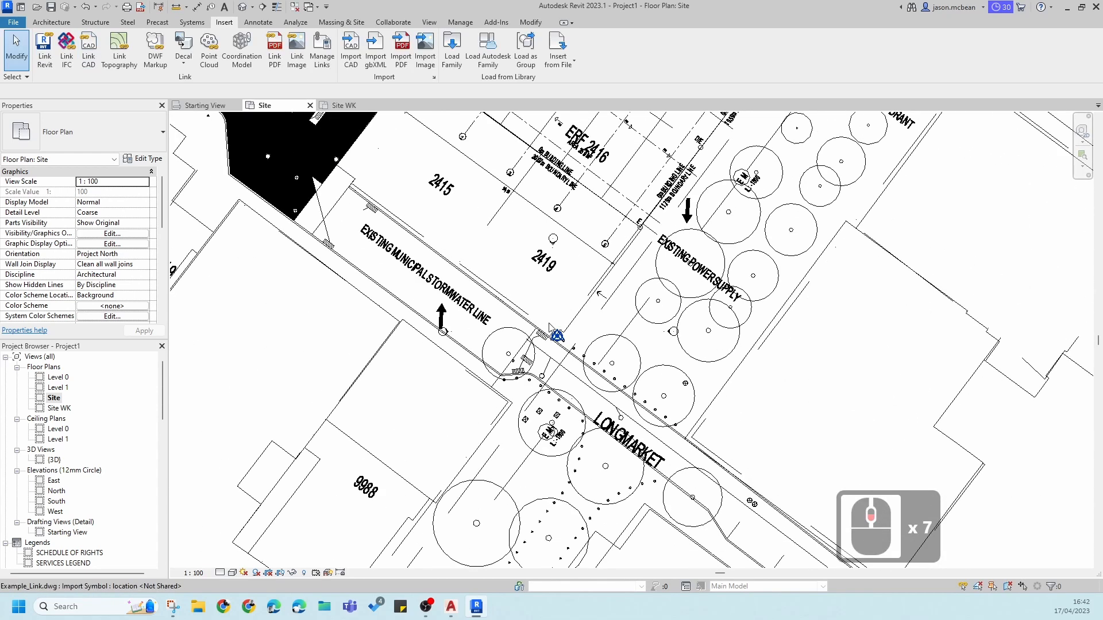
middle_drag(659, 260, 612, 410)
scroll(587, 372, up, 6)
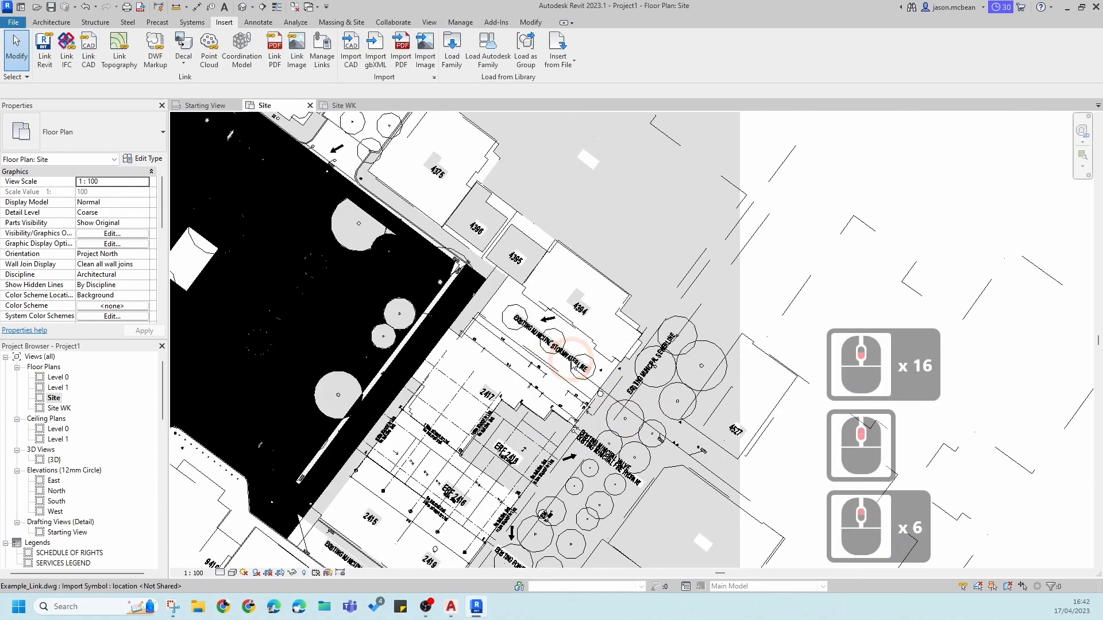
middle_drag(572, 361, 662, 257)
scroll(537, 447, up, 2)
scroll(538, 446, up, 4)
middle_drag(515, 370, 699, 549)
scroll(602, 418, down, 3)
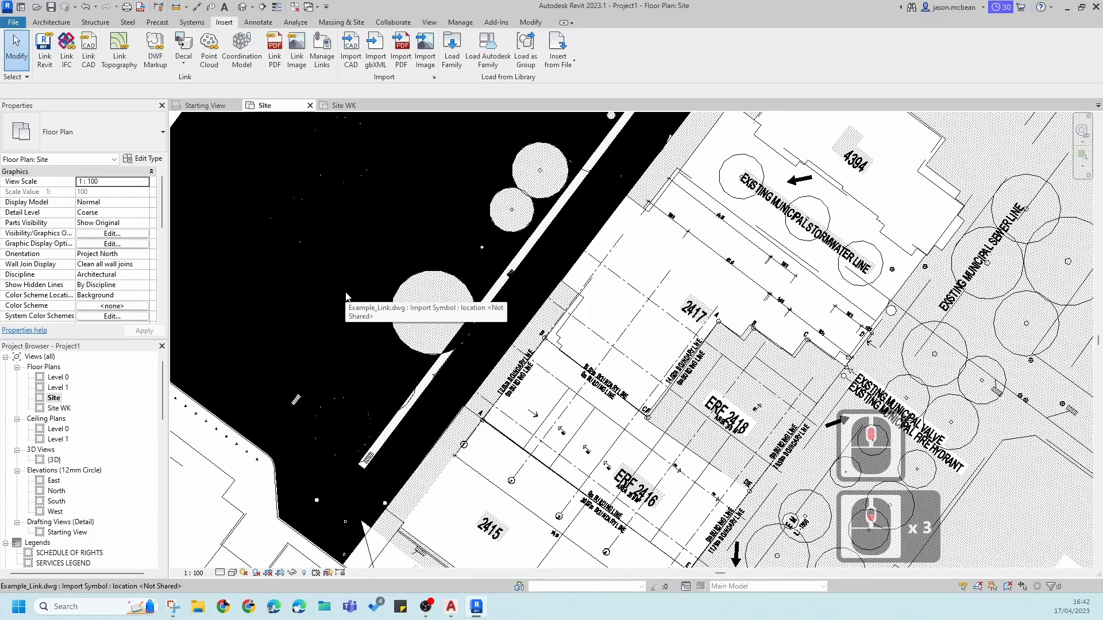
scroll(346, 292, down, 3)
scroll(572, 440, up, 11)
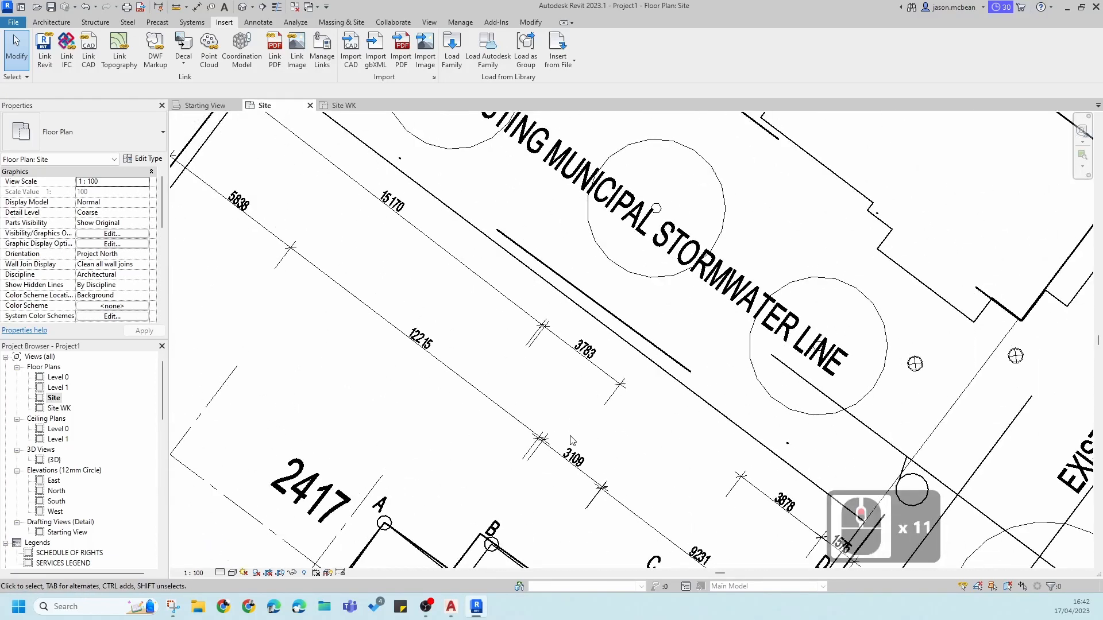
Step: Select the linked Example_Link.dwg drawing and try to query one of its parts
click(562, 453)
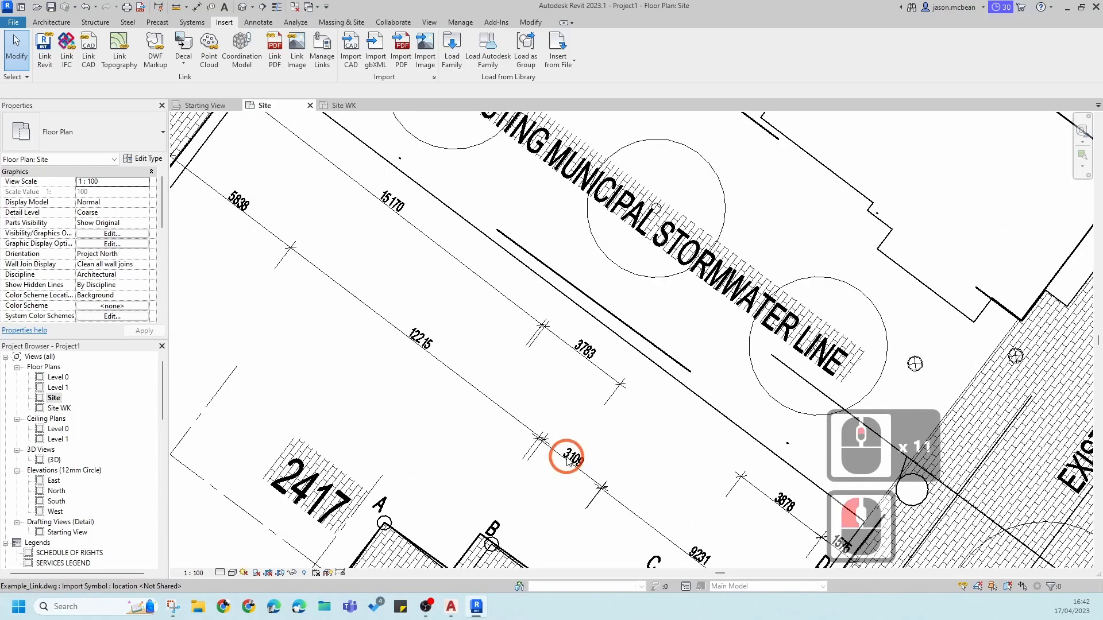
scroll(556, 386, down, 5)
scroll(667, 306, down, 11)
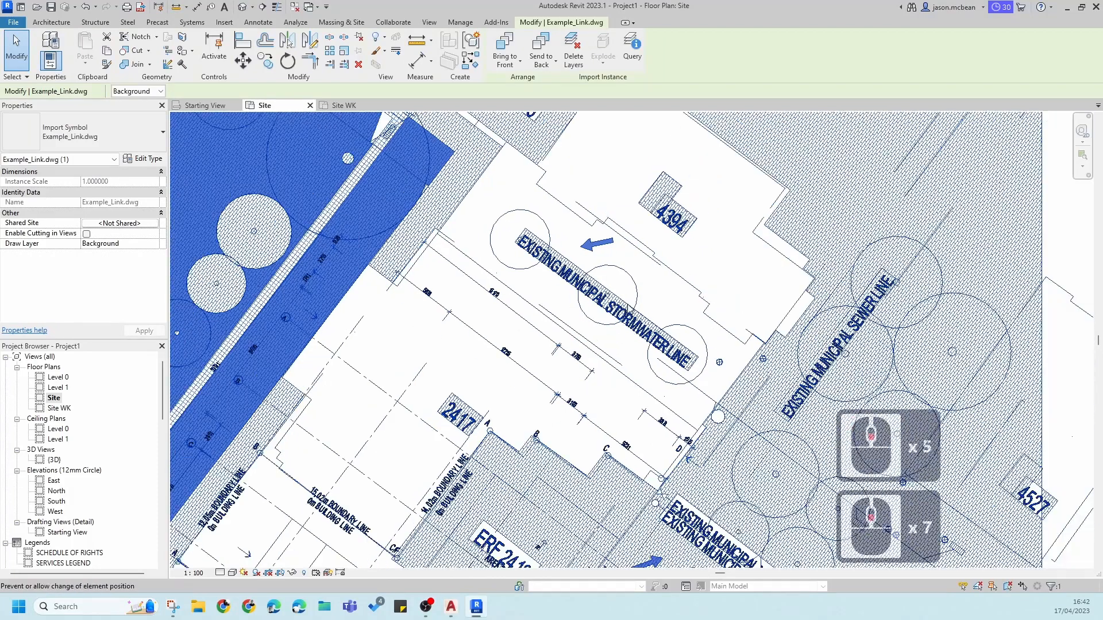
key(Escape)
click(537, 303)
click(439, 337)
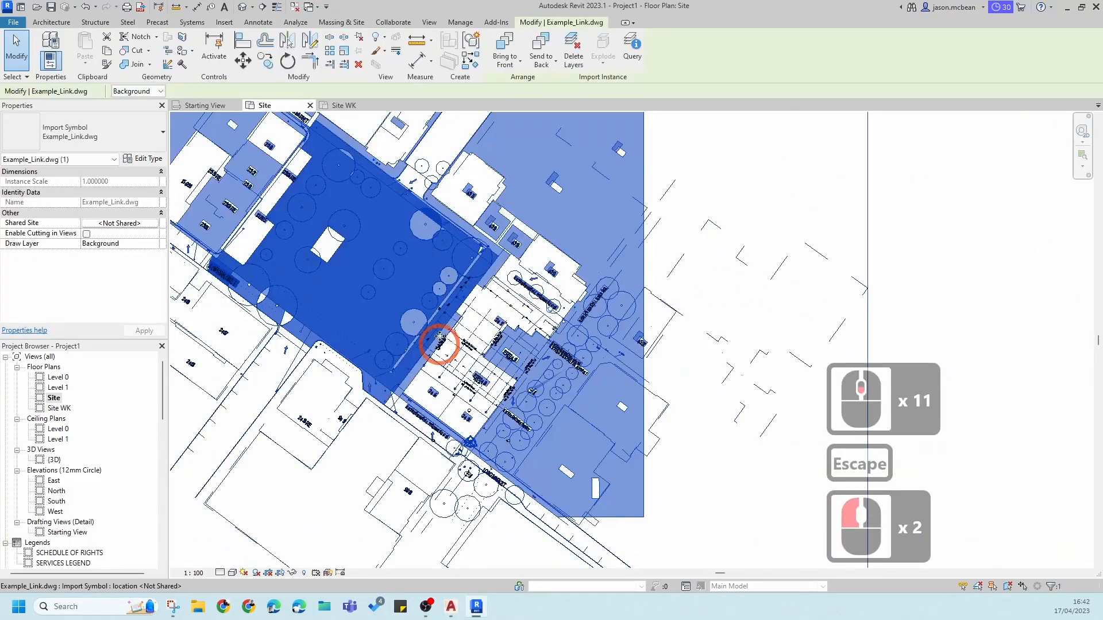
scroll(500, 357, up, 6)
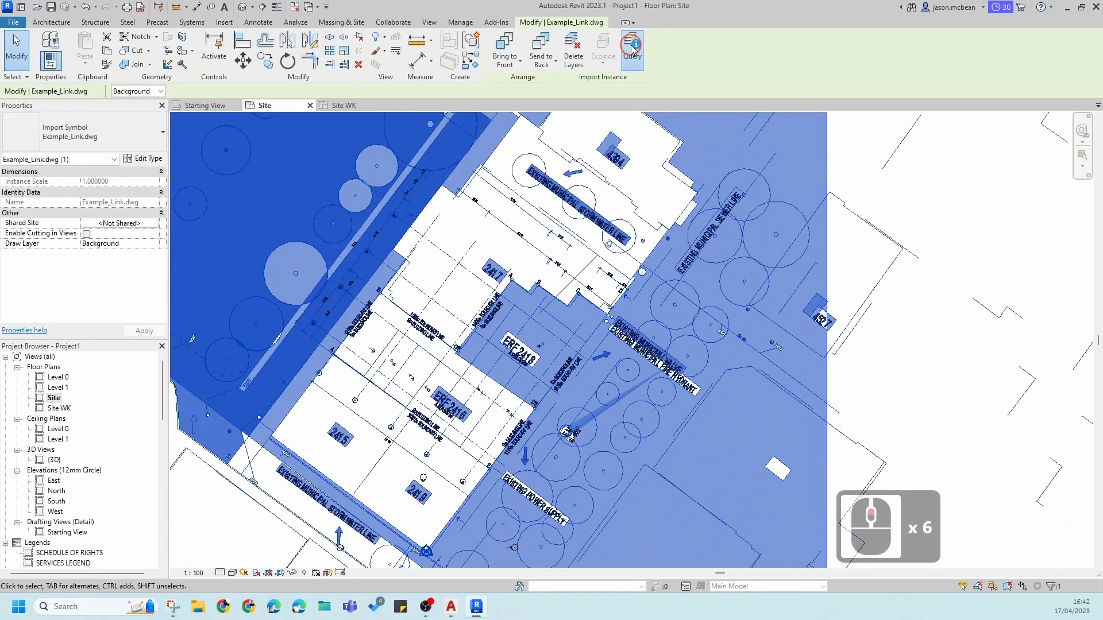
click(529, 295)
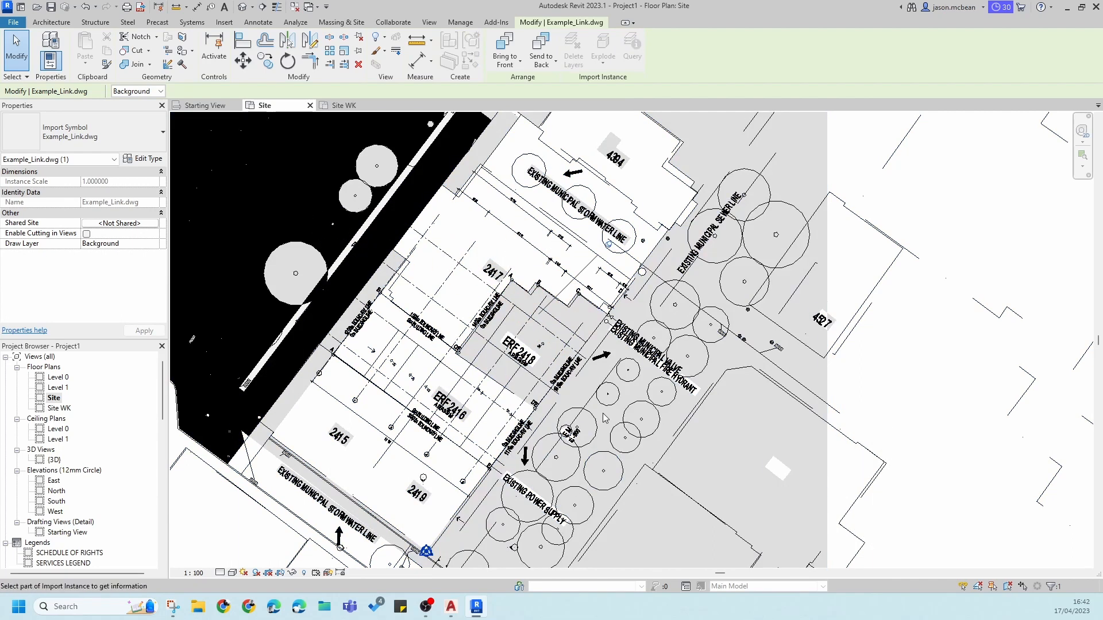
key(Escape)
middle_drag(579, 298, 632, 334)
key(Escape)
scroll(683, 402, down, 4)
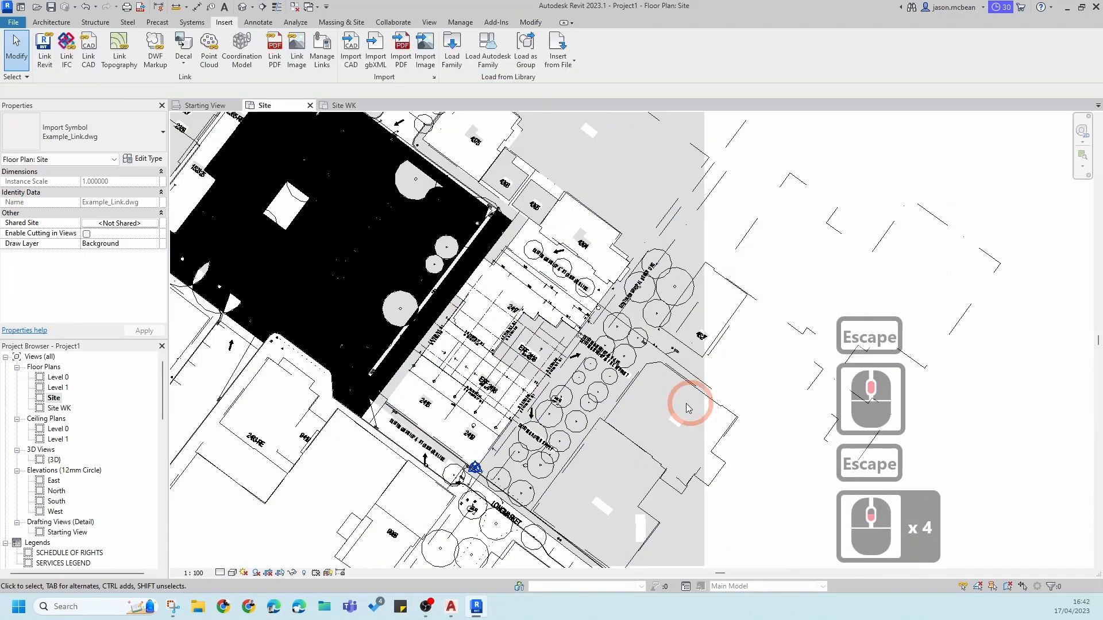
middle_drag(530, 288, 605, 277)
scroll(478, 249, down, 3)
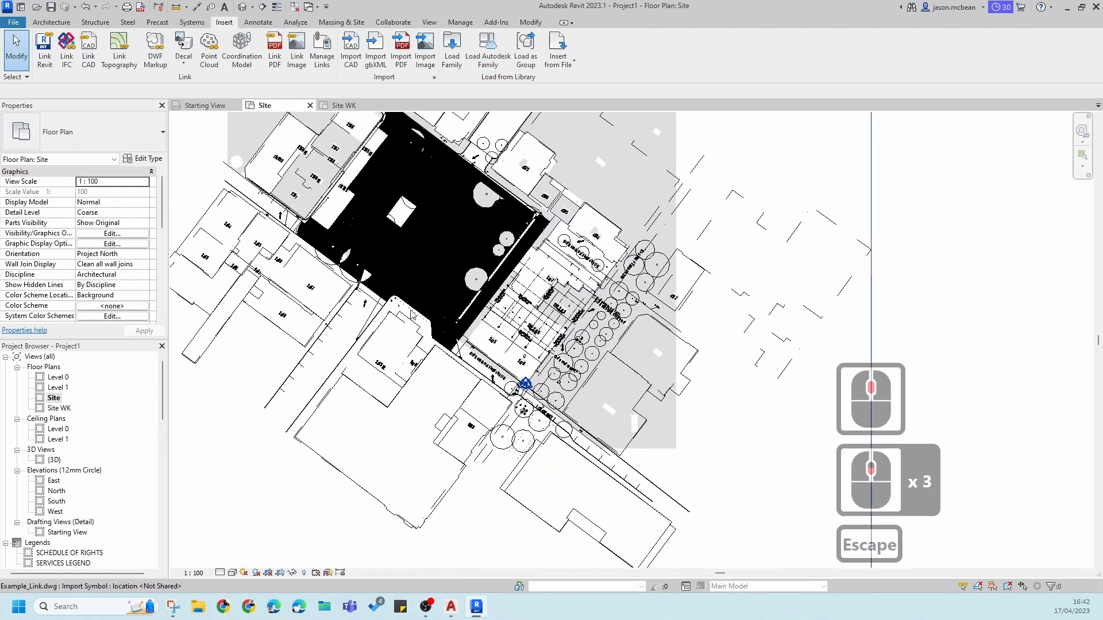
scroll(469, 323, up, 5)
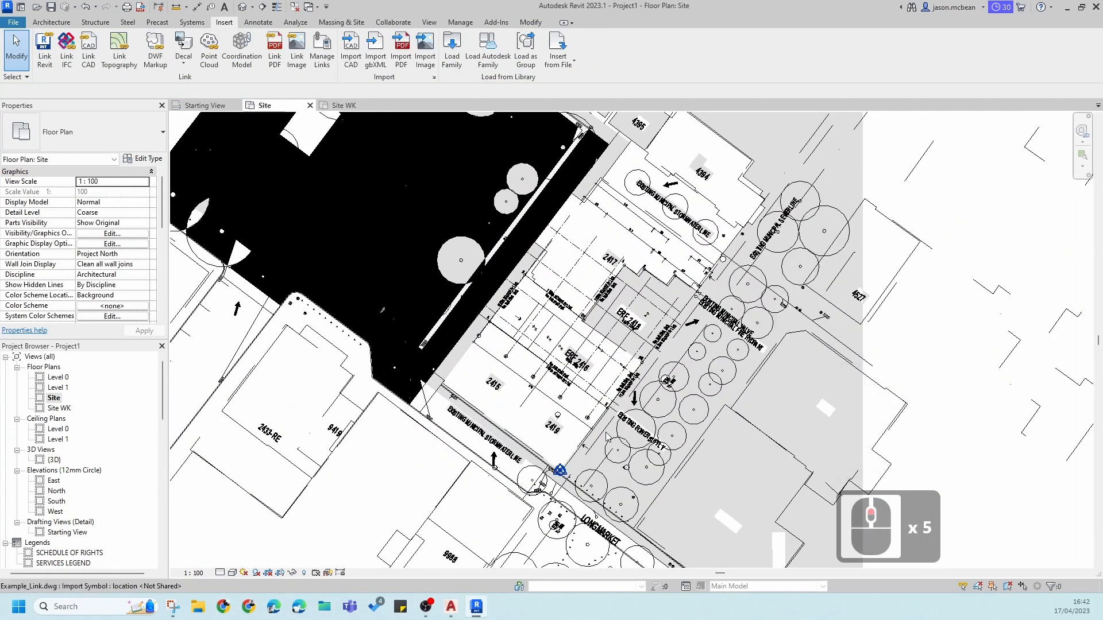
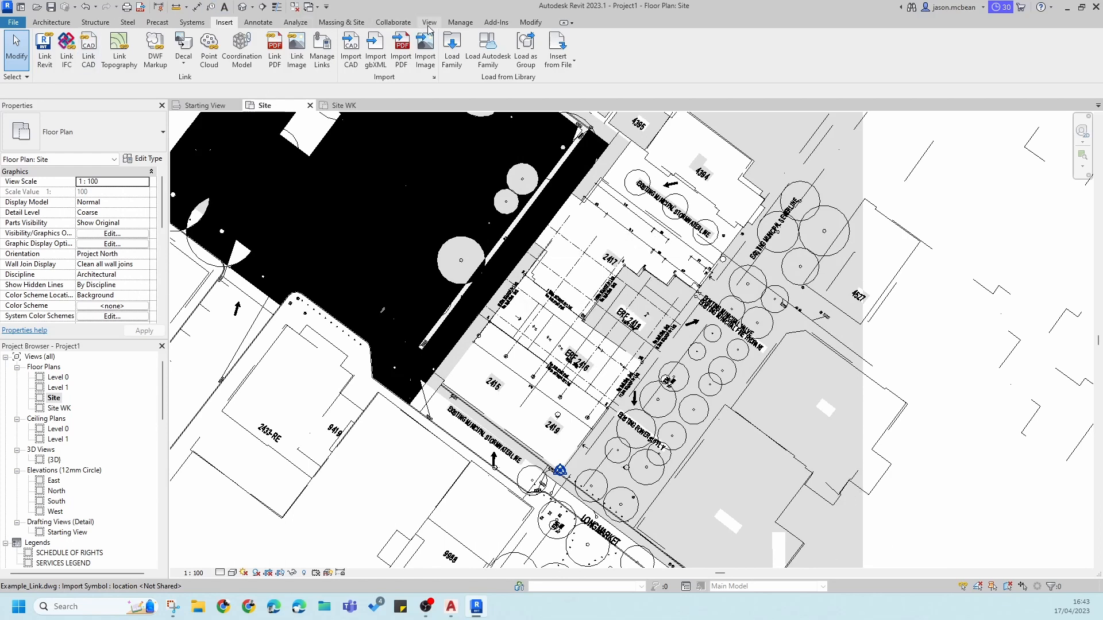
Step: Review the layers of Example_Link.dwg among the imported categories in the Site view's Visibility/Graphic Overrides
click(86, 68)
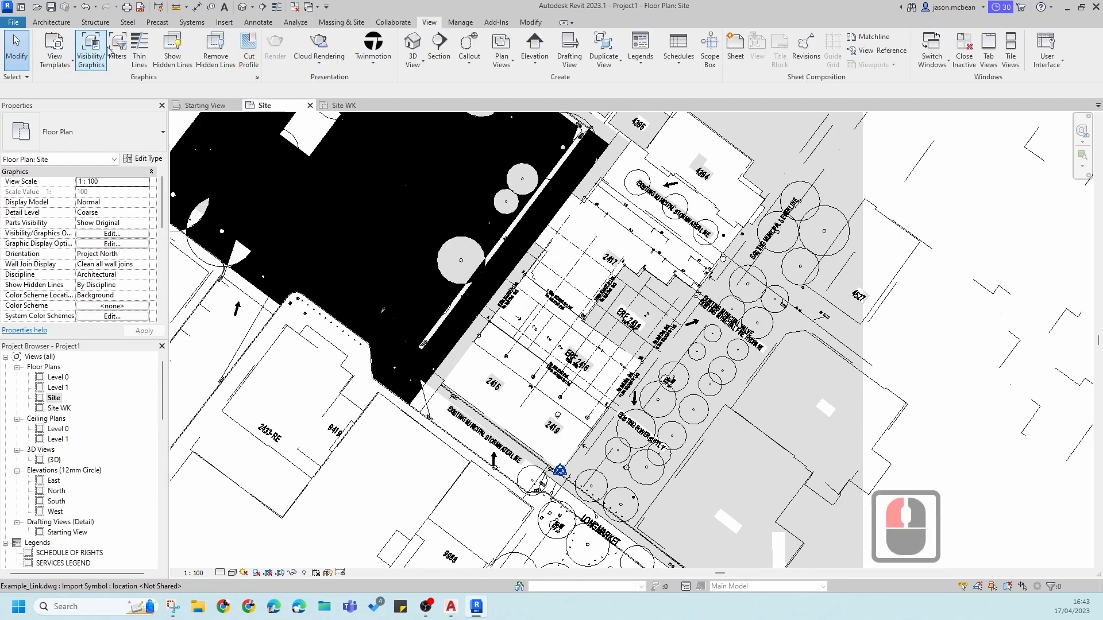
click(91, 48)
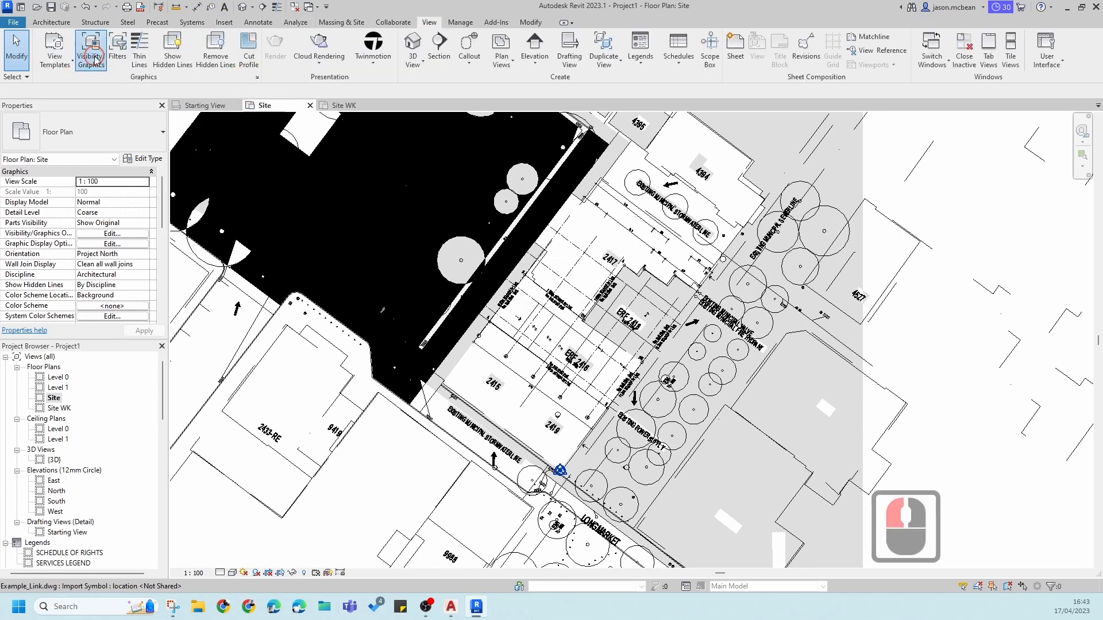
click(571, 149)
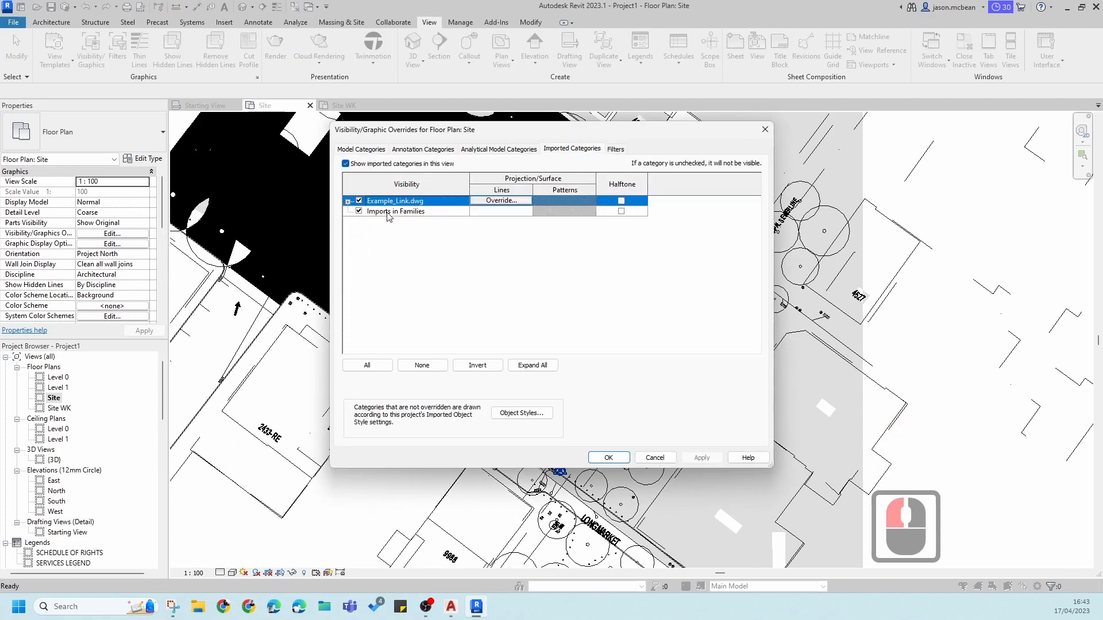
click(347, 202)
click(347, 202)
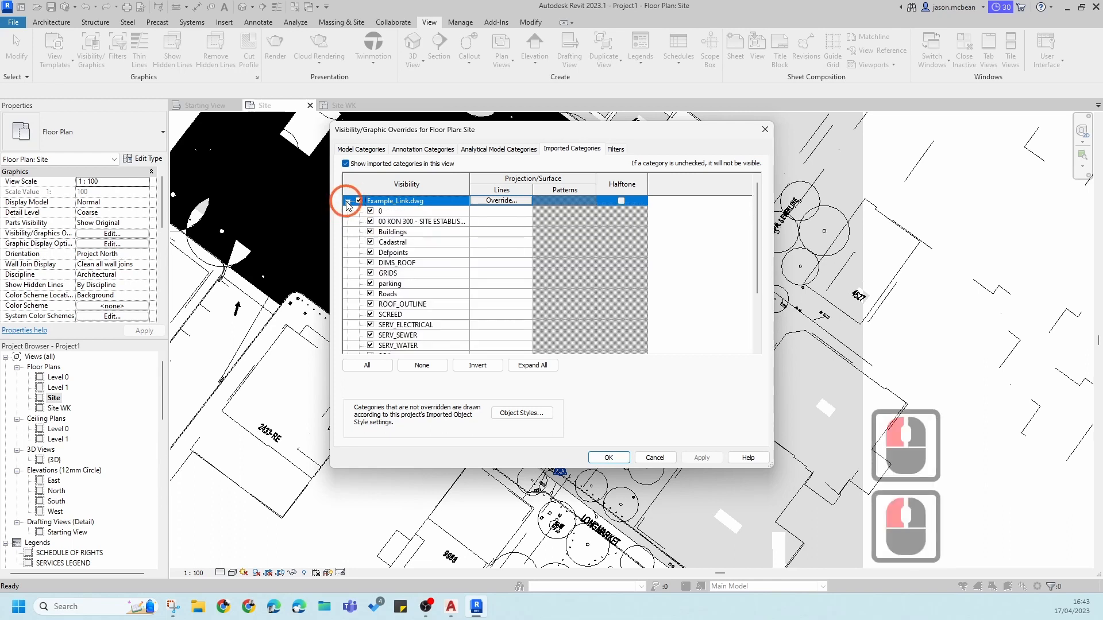
click(400, 222)
scroll(412, 264, down, 12)
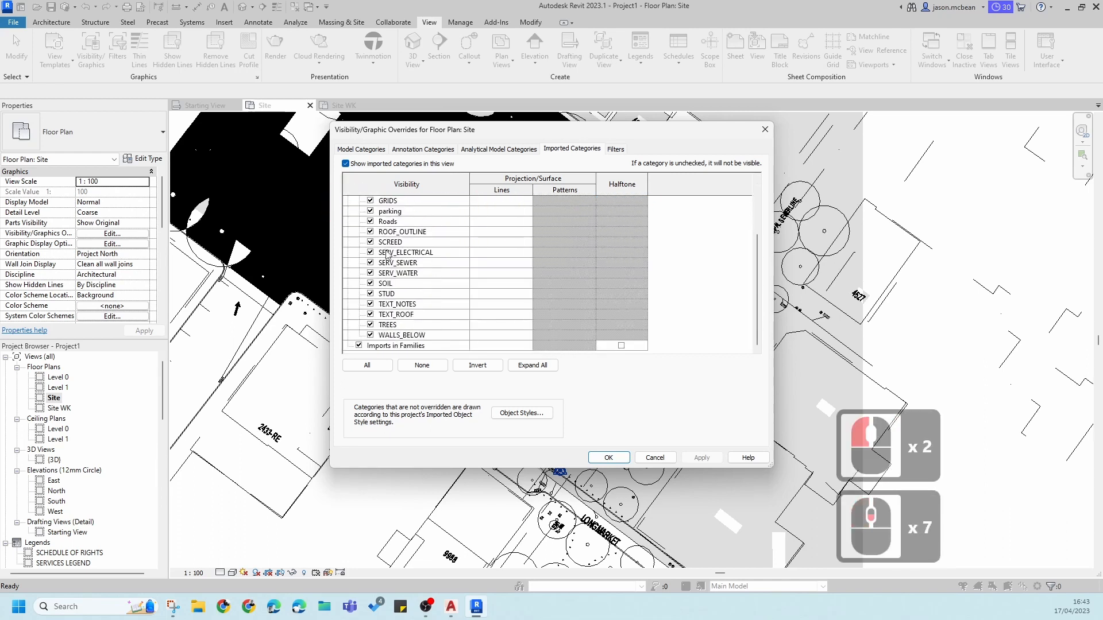
scroll(411, 265, up, 12)
scroll(402, 274, down, 9)
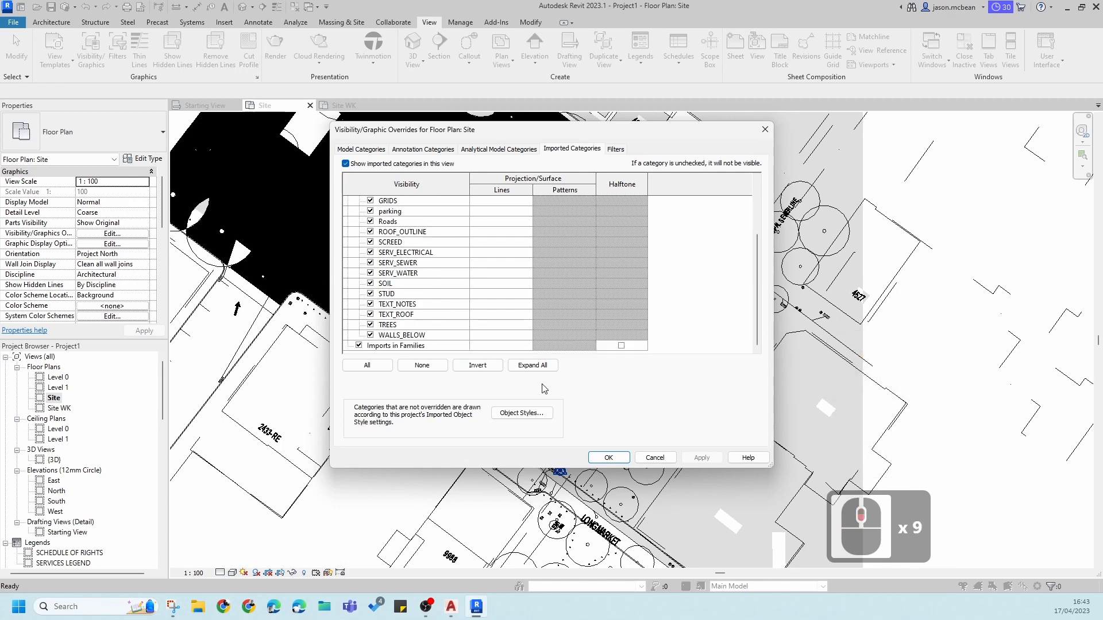
scroll(543, 371, up, 4)
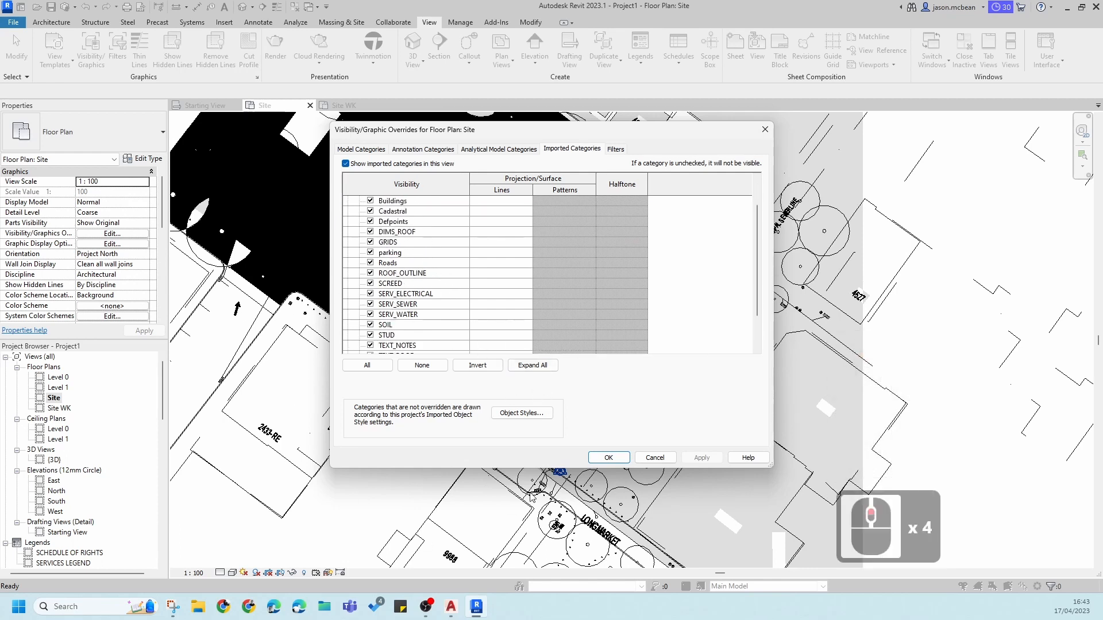
Step: Check the Example_Link.dwg layers' line weights, colors and patterns in Object Styles, leaving them unedited
click(521, 414)
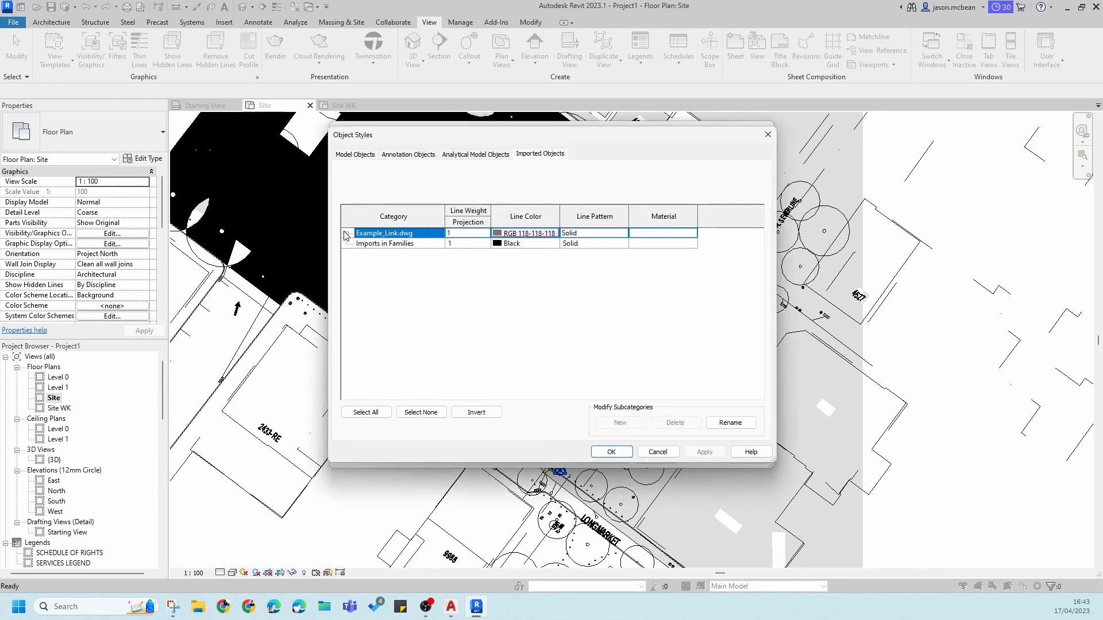
click(346, 233)
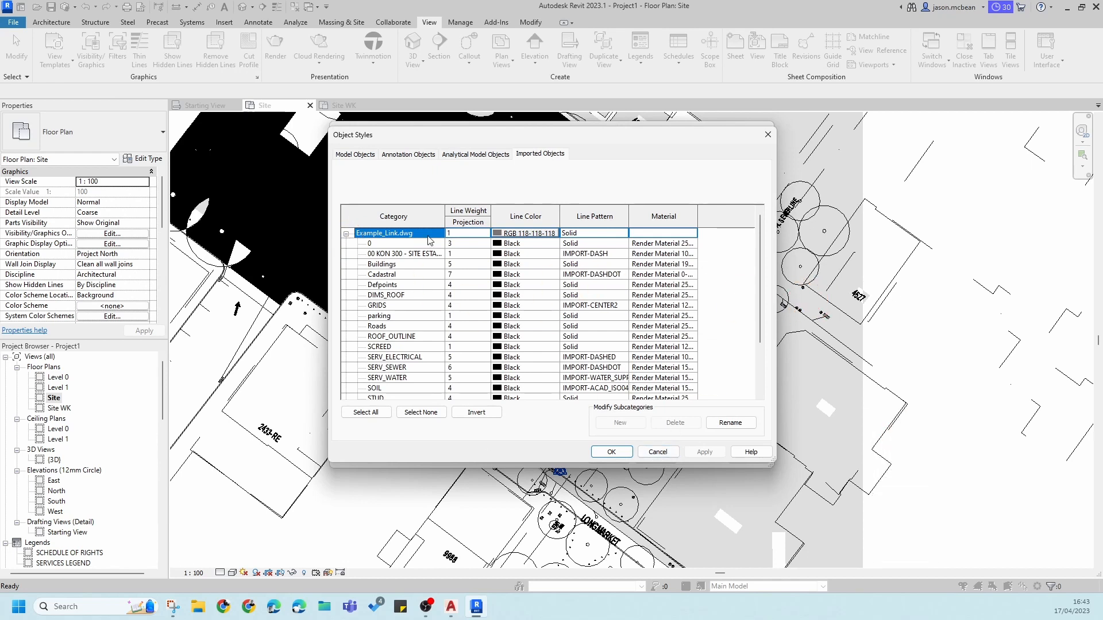
click(658, 452)
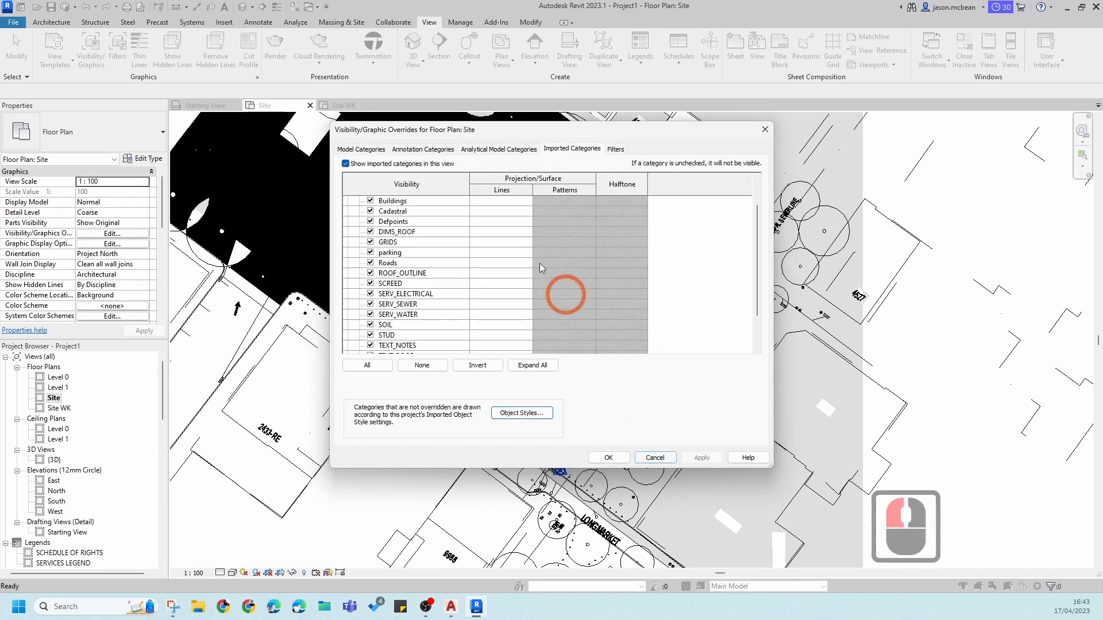
Step: Override the projection line color of all Example_Link.dwg layers, from 0 to WALLS_BELOW, with grey RGB 128-128-128 in the Site view
click(401, 202)
scroll(414, 238, up, 12)
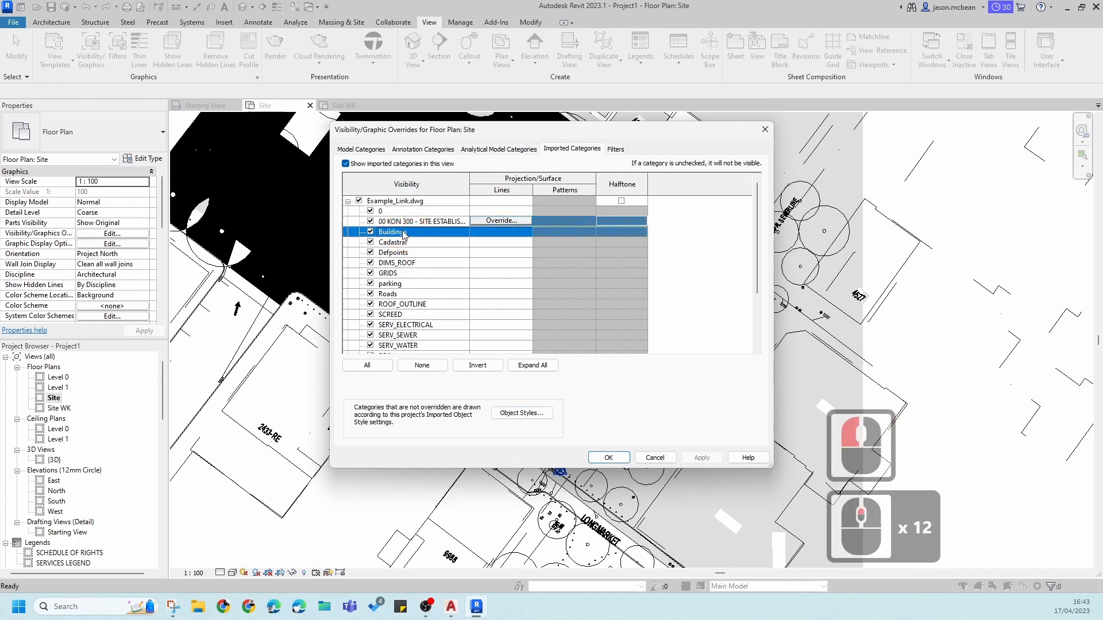
click(390, 215)
scroll(398, 334, down, 9)
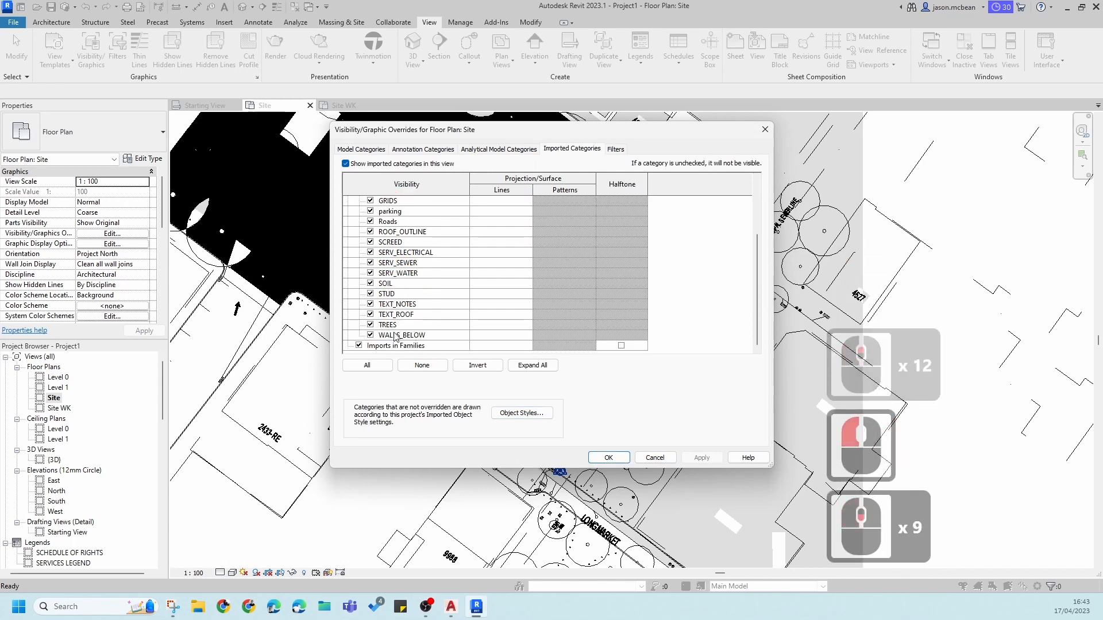
shift+click(401, 336)
click(501, 335)
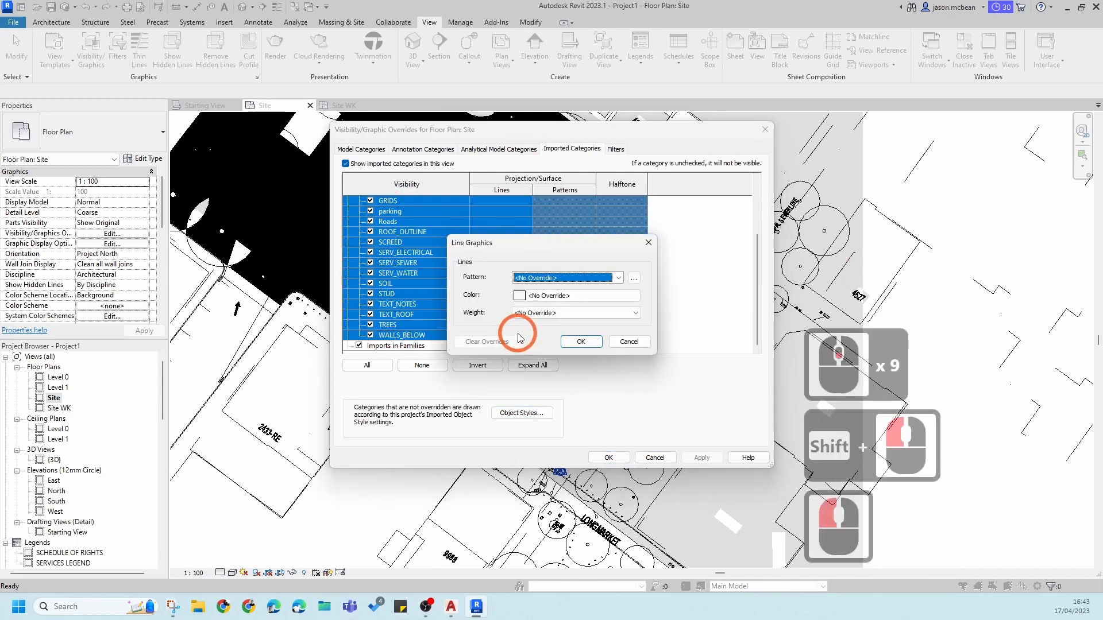
click(548, 295)
click(478, 280)
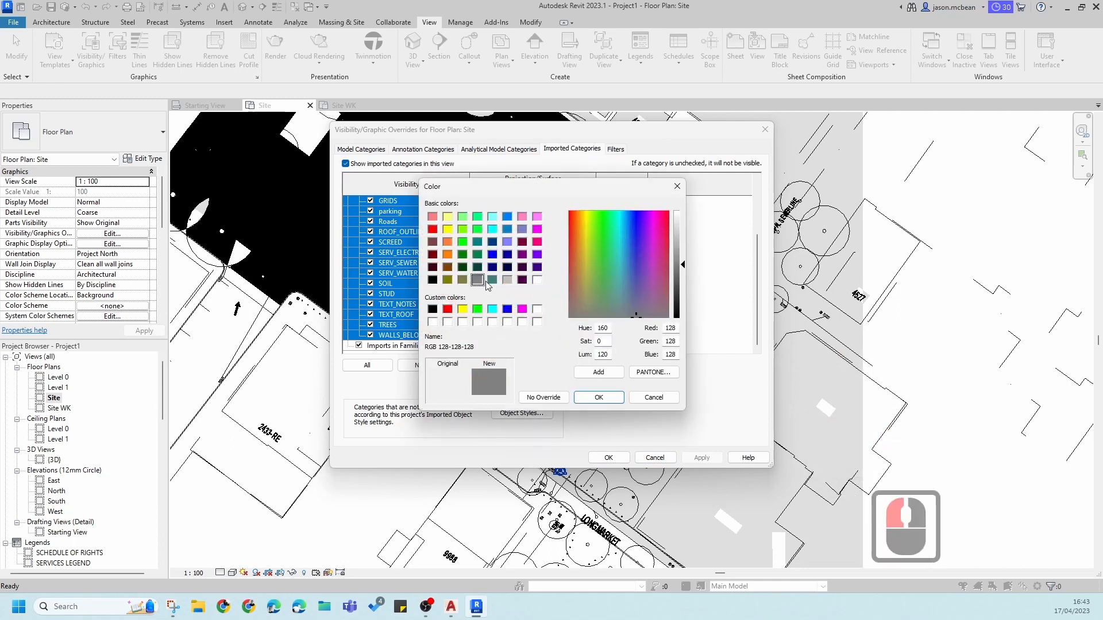
click(598, 397)
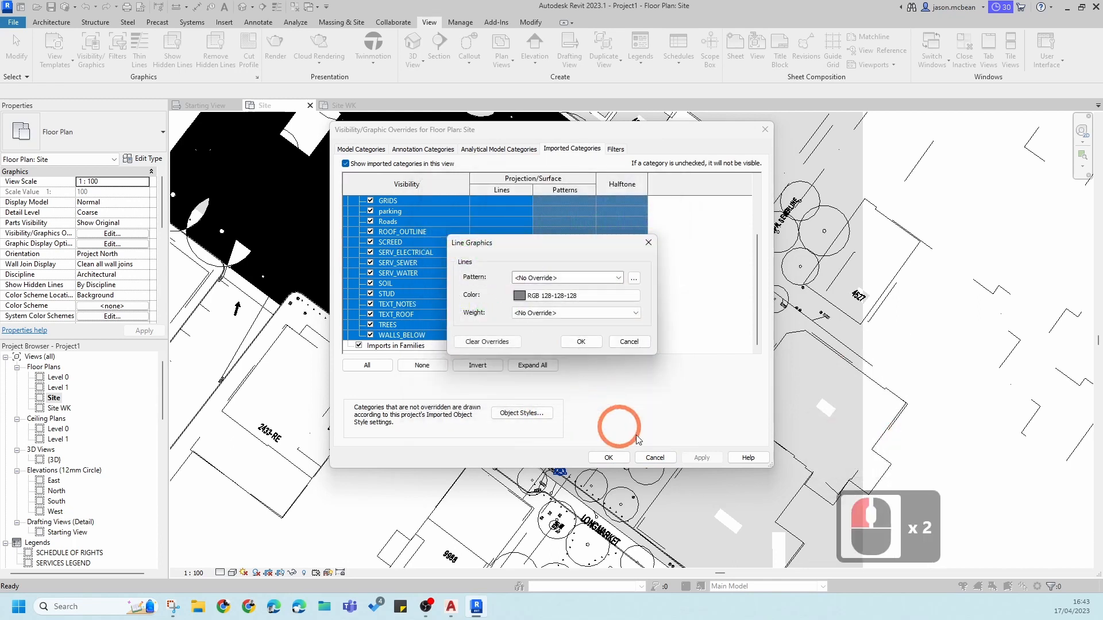
click(582, 342)
click(701, 458)
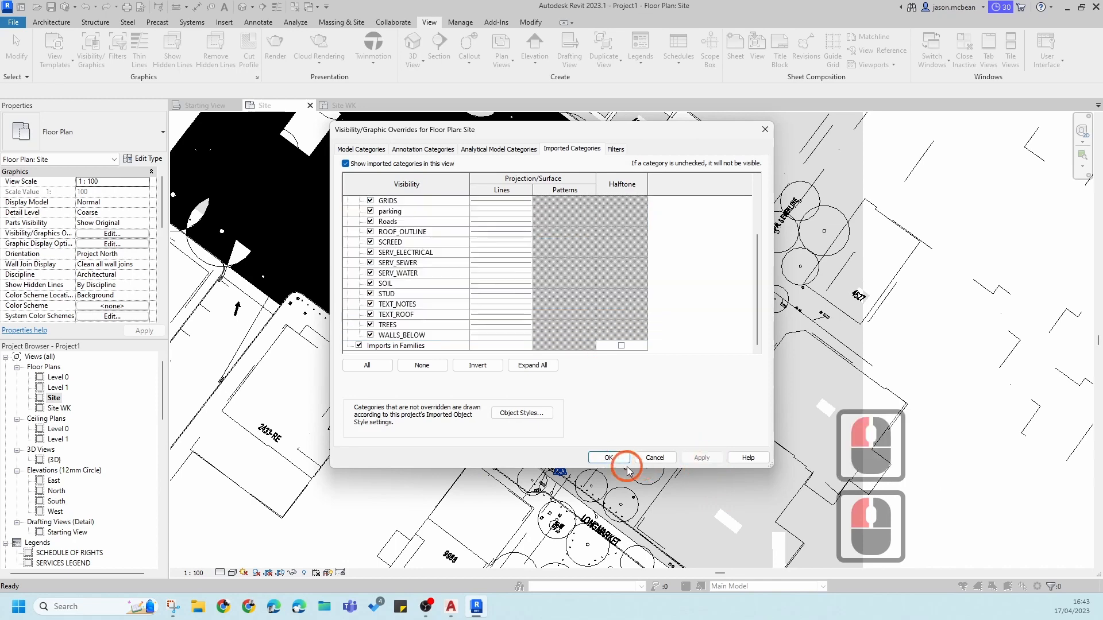
click(618, 458)
Step: Examine the recolored linked drawing in the Site view, especially the solid hatched square and plots 2415 to 2418
scroll(500, 287, up, 6)
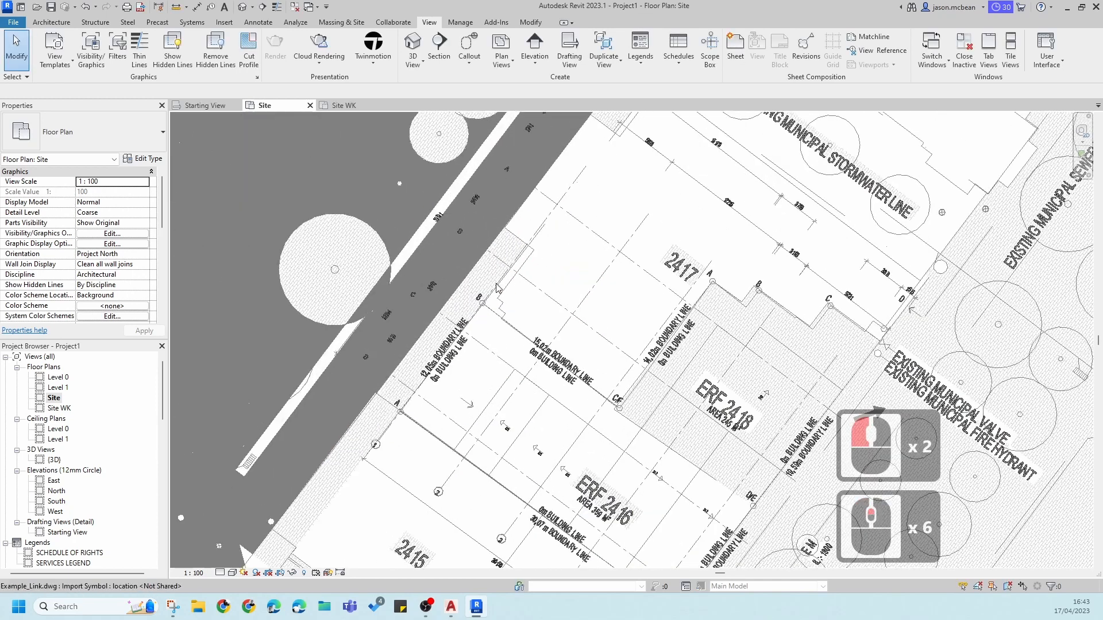
scroll(497, 289, up, 6)
middle_drag(522, 258, 499, 338)
scroll(504, 288, down, 7)
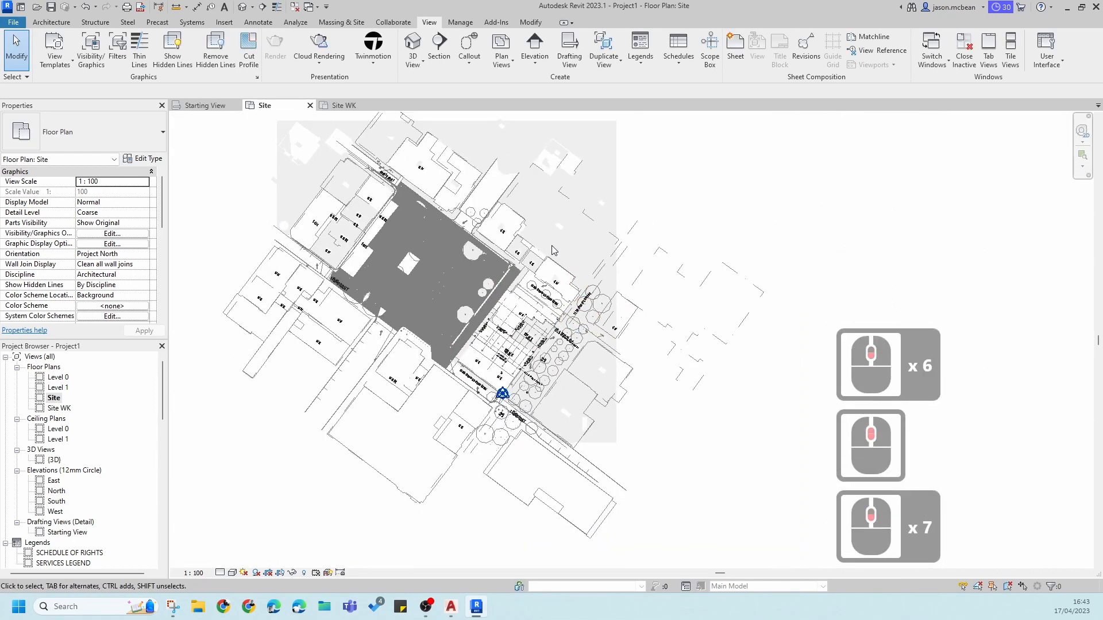
key(Escape)
key(Escape)
scroll(572, 341, up, 7)
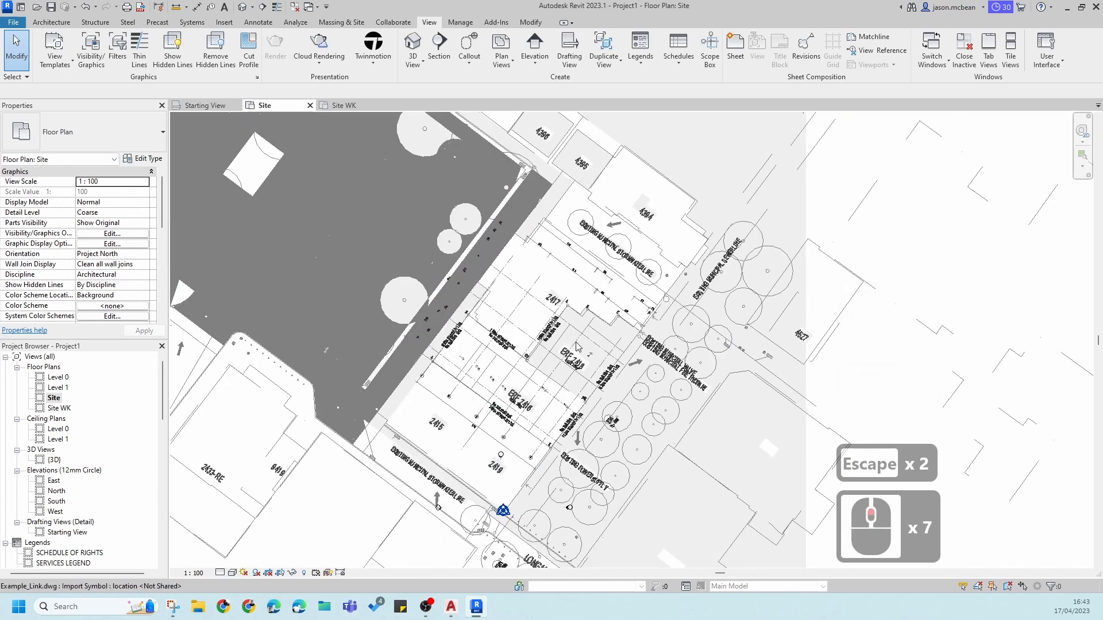
scroll(572, 342, up, 5)
key(Escape)
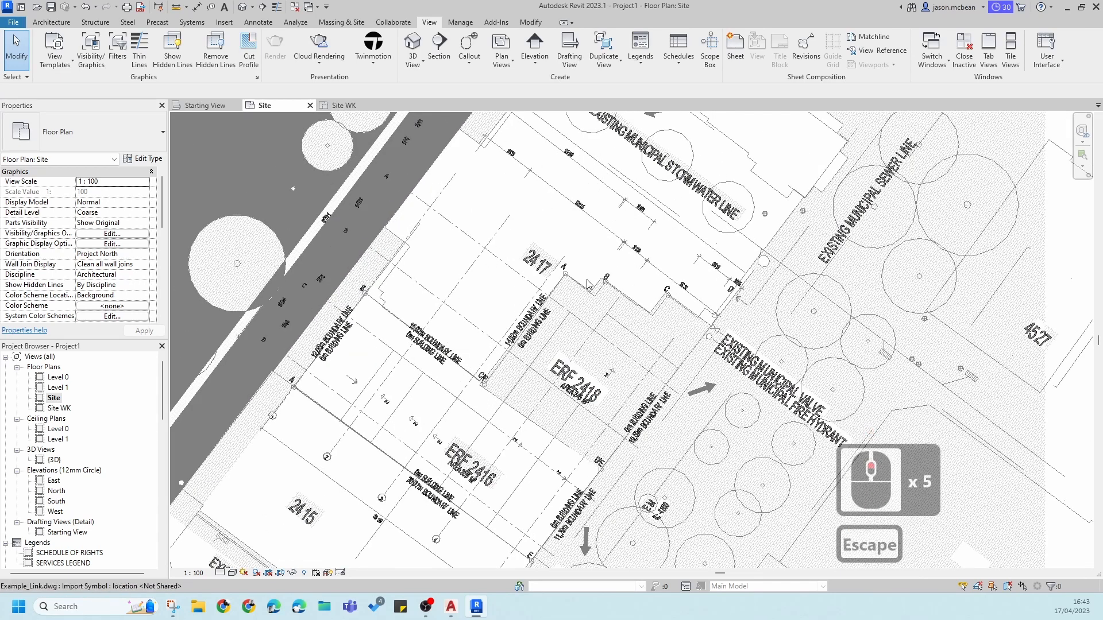
scroll(580, 322, up, 1)
key(Escape)
scroll(577, 328, down, 7)
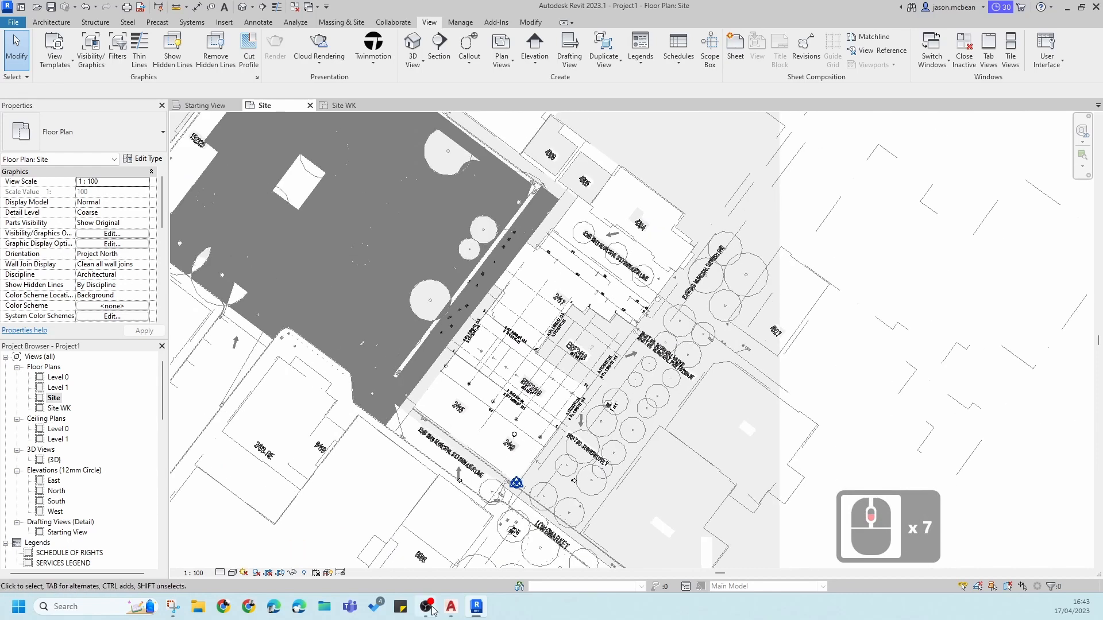
Step: Switch to Example_Link.dwg in AutoCAD and examine the hatching along the paved edge of the large square
click(450, 606)
scroll(485, 249, up, 5)
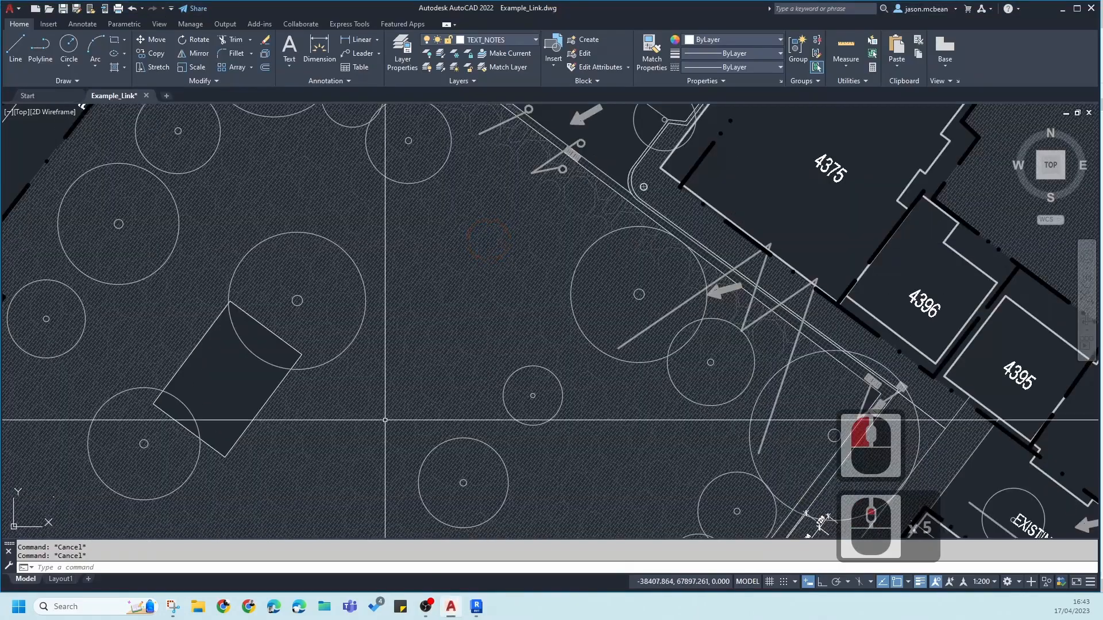
middle_drag(391, 416, 428, 379)
middle_drag(546, 239, 447, 445)
scroll(511, 299, up, 4)
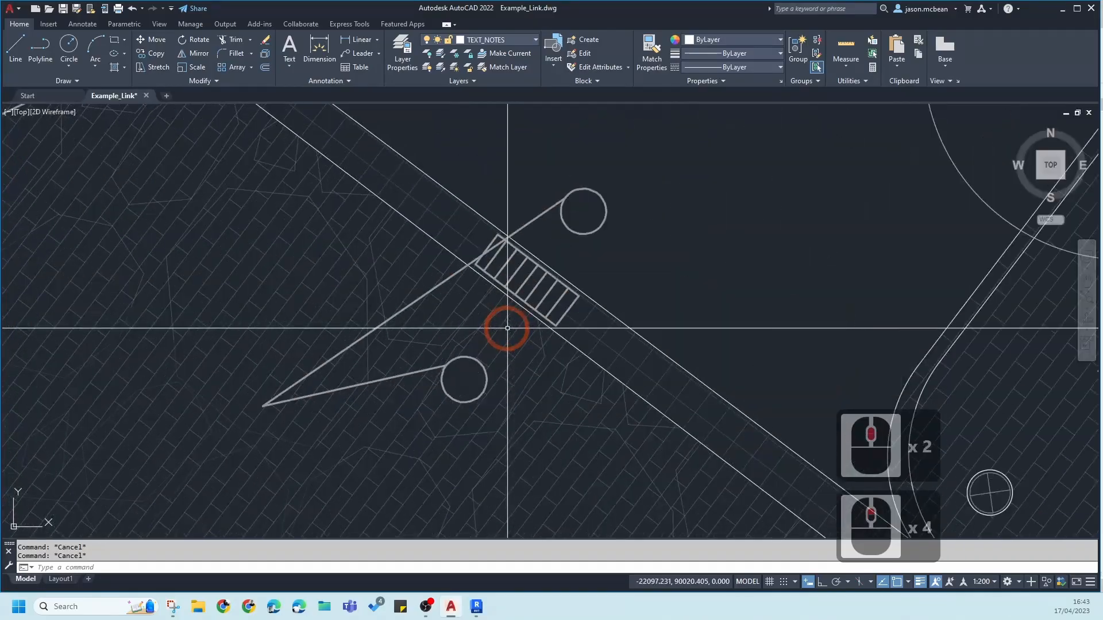
scroll(516, 336, down, 3)
key(Escape)
scroll(458, 332, up, 4)
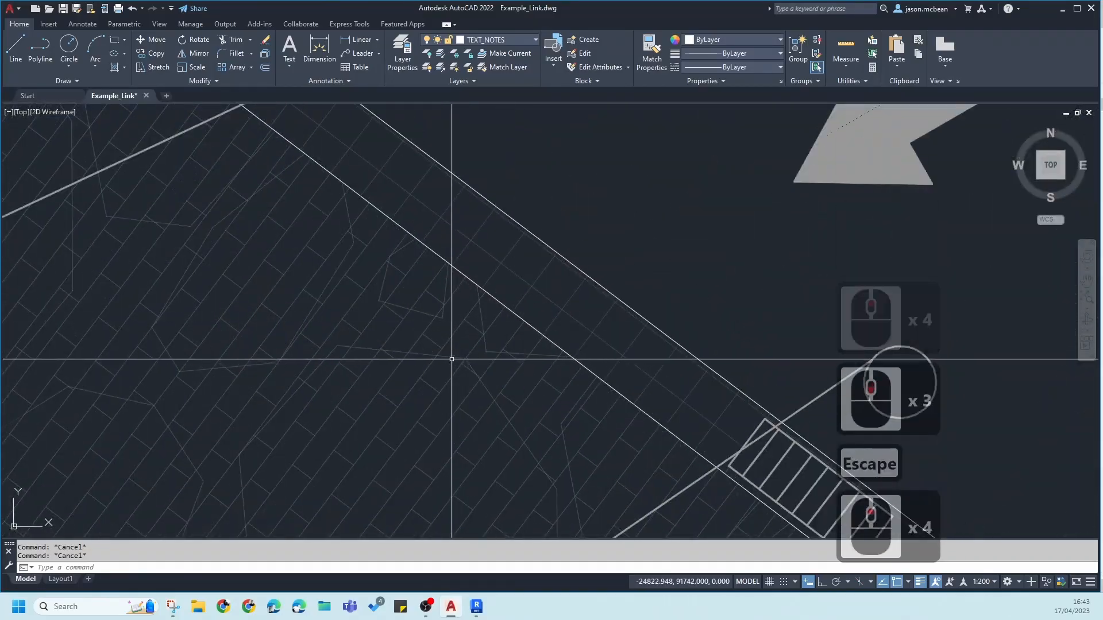
Step: Inspect the properties of the GRAVEL hatch strip along the square's edge near Shortmarket
click(452, 359)
scroll(581, 238, down, 7)
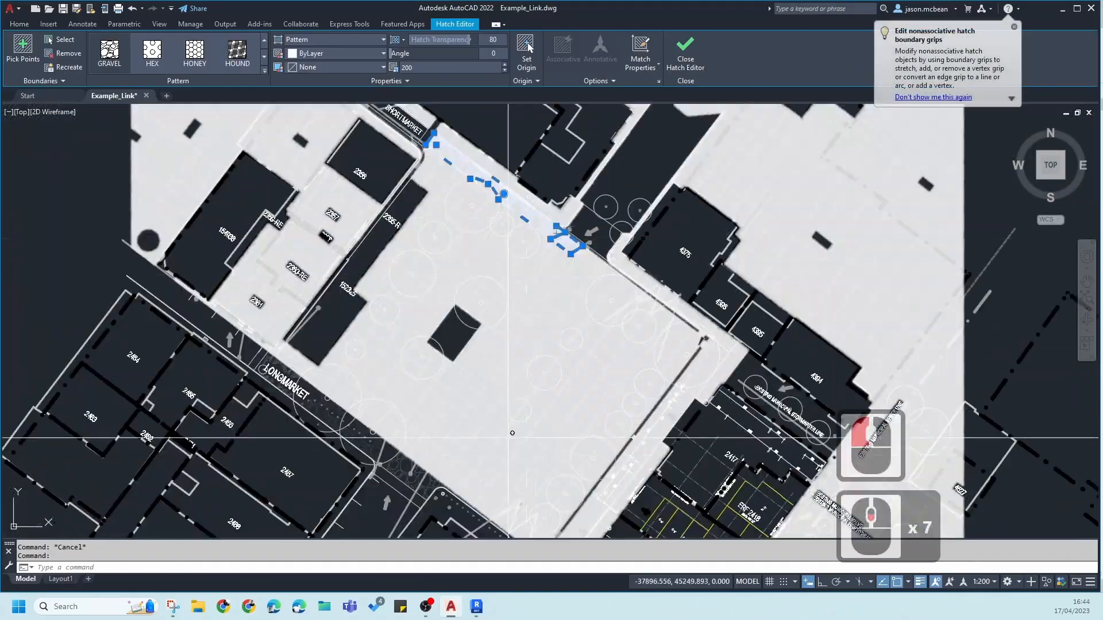
scroll(571, 192, up, 3)
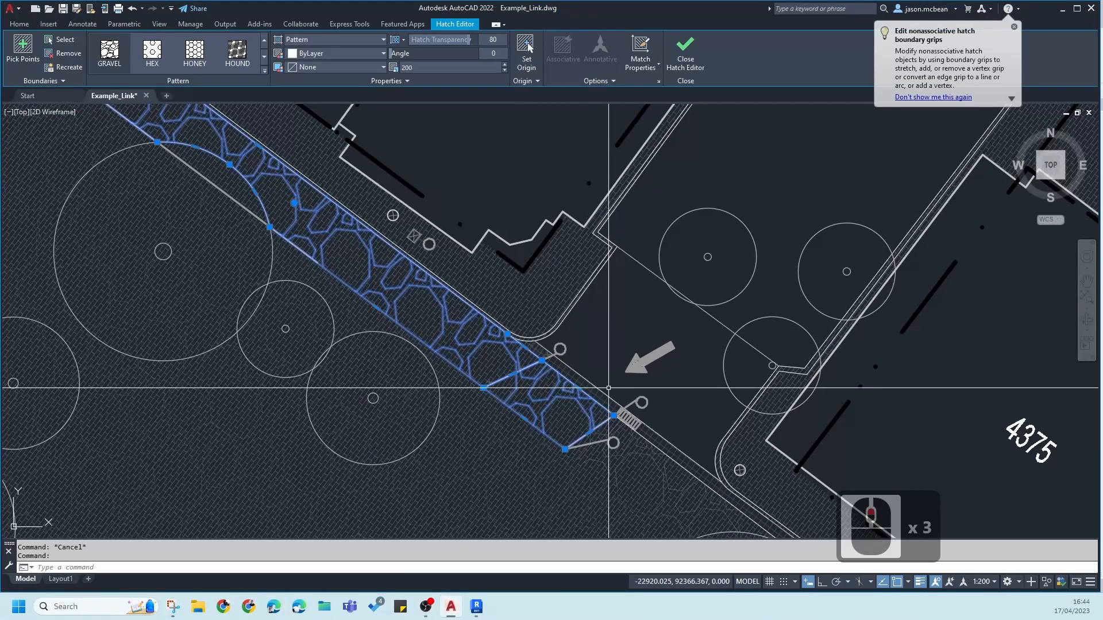
key(ctrl+1)
scroll(617, 320, down, 3)
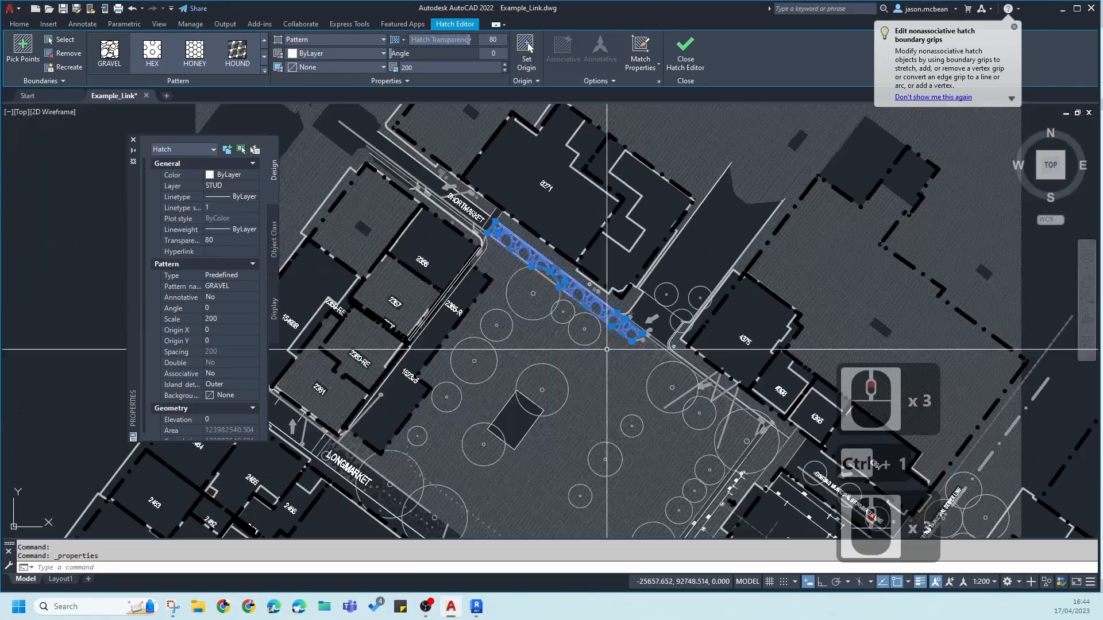
key(Escape)
Step: Inspect the AR-BRSTD hatch on the Roads layer covering the square and surrounding blocks, and delete it
click(595, 381)
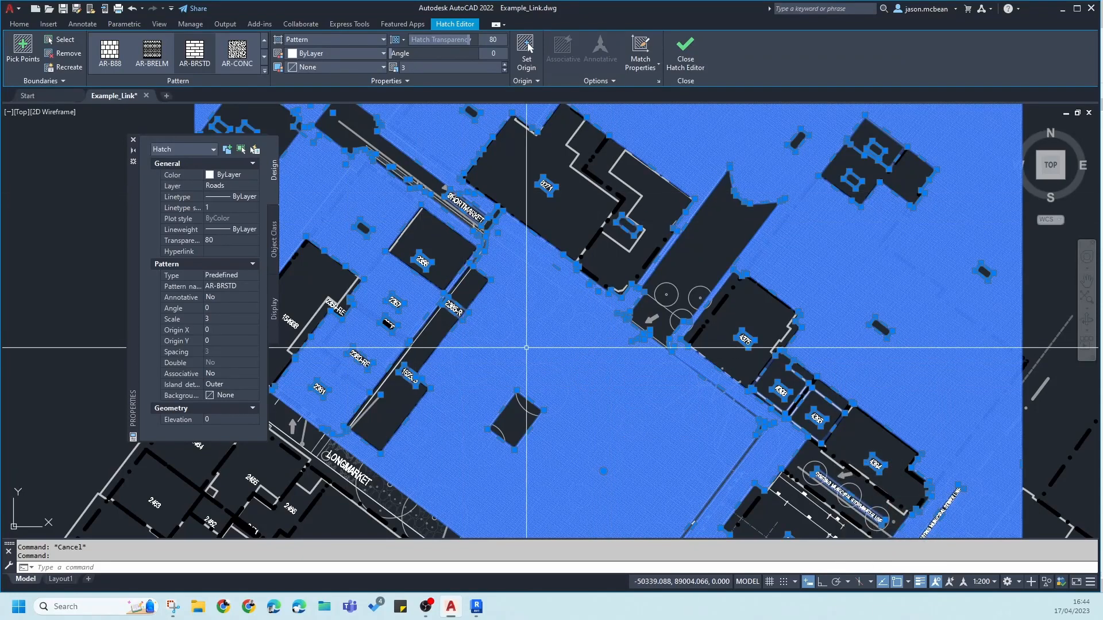
scroll(544, 333, up, 4)
mouse_move(677, 351)
middle_down()
mouse_move(588, 354)
mouse_move(548, 307)
middle_up()
scroll(536, 303, down, 3)
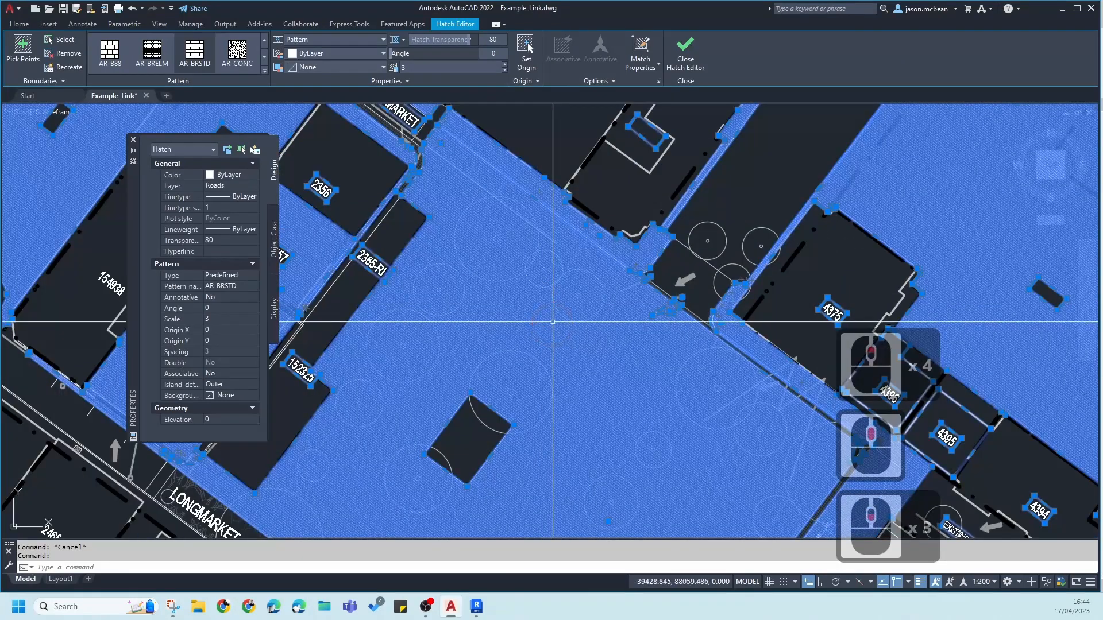
key(Escape)
click(600, 359)
key(Delete)
Step: Delete the gravel hatch filling the large square and the hatch remnants beside its paved edge
click(636, 406)
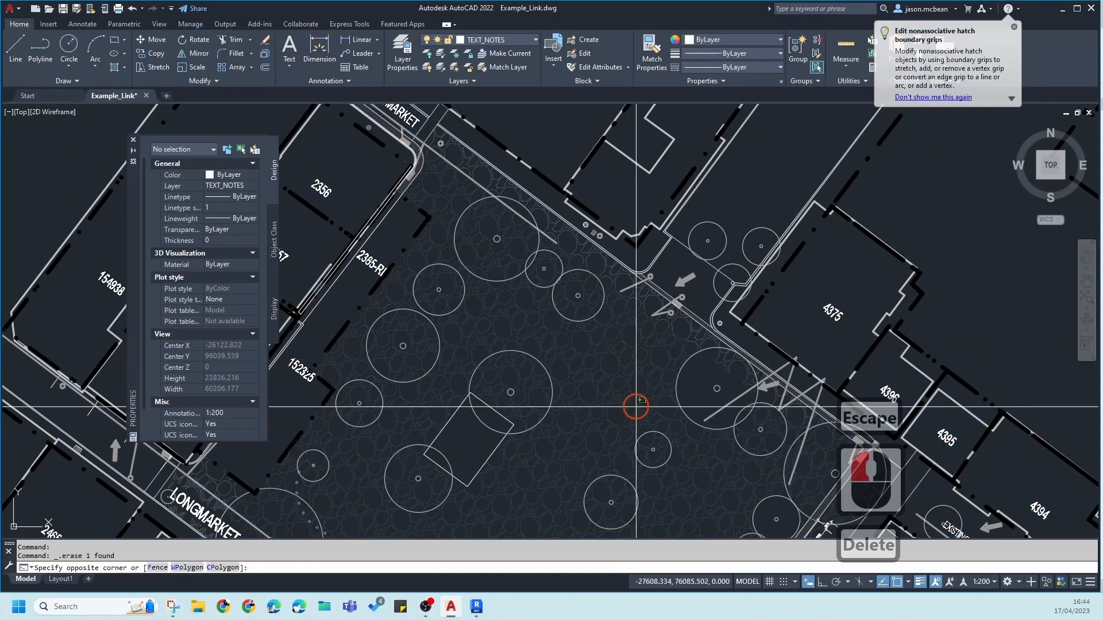
click(603, 364)
key(Delete)
scroll(632, 317, up, 3)
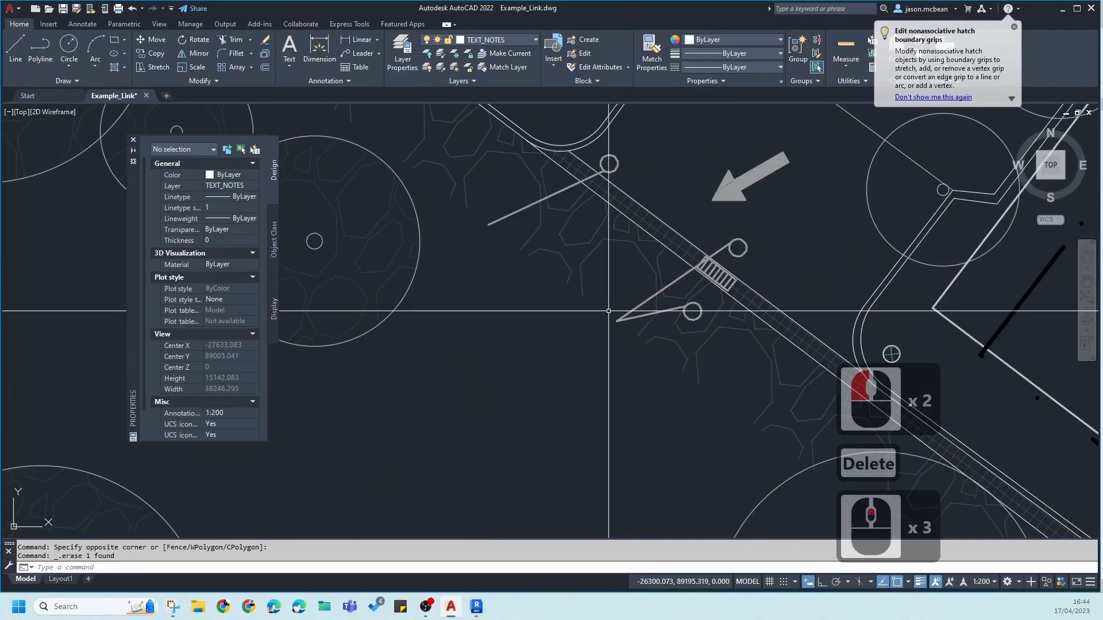
click(610, 291)
click(544, 240)
scroll(586, 268, down, 4)
key(Delete)
scroll(522, 250, up, 4)
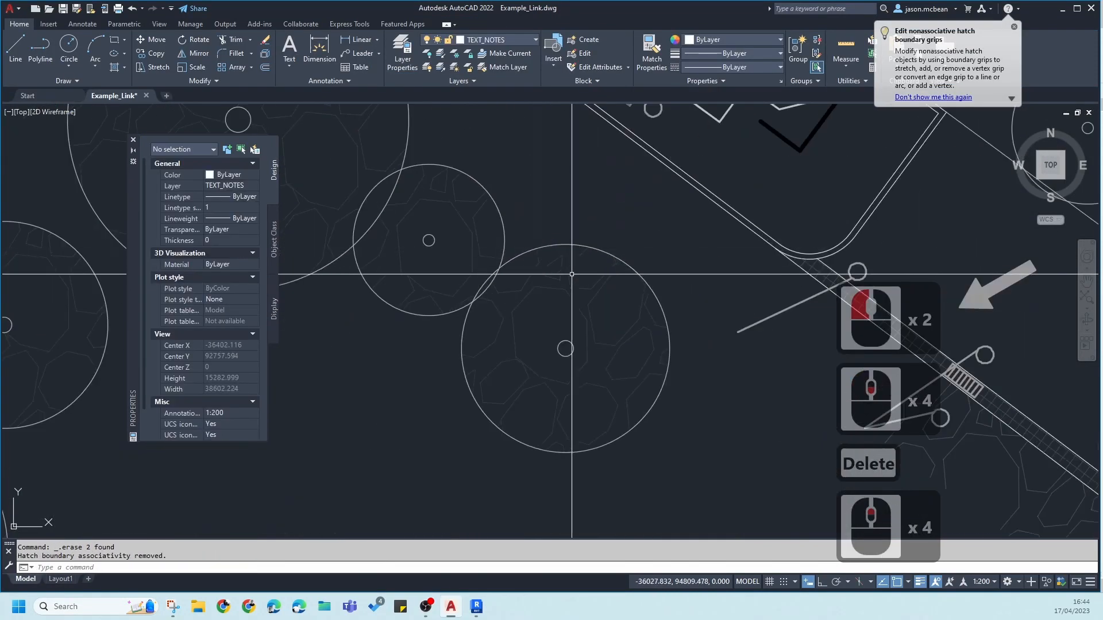
Step: Select the gravel hatch inside the square's tree circles, examine its extent across the site plan, and clear the selection
click(591, 295)
click(591, 286)
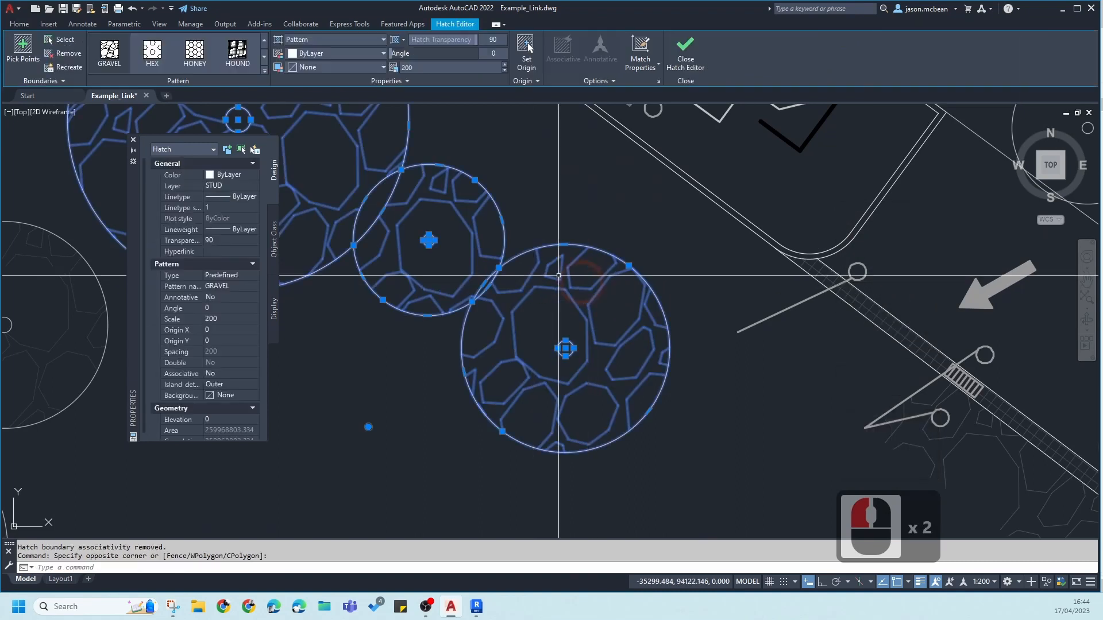
scroll(591, 320, down, 2)
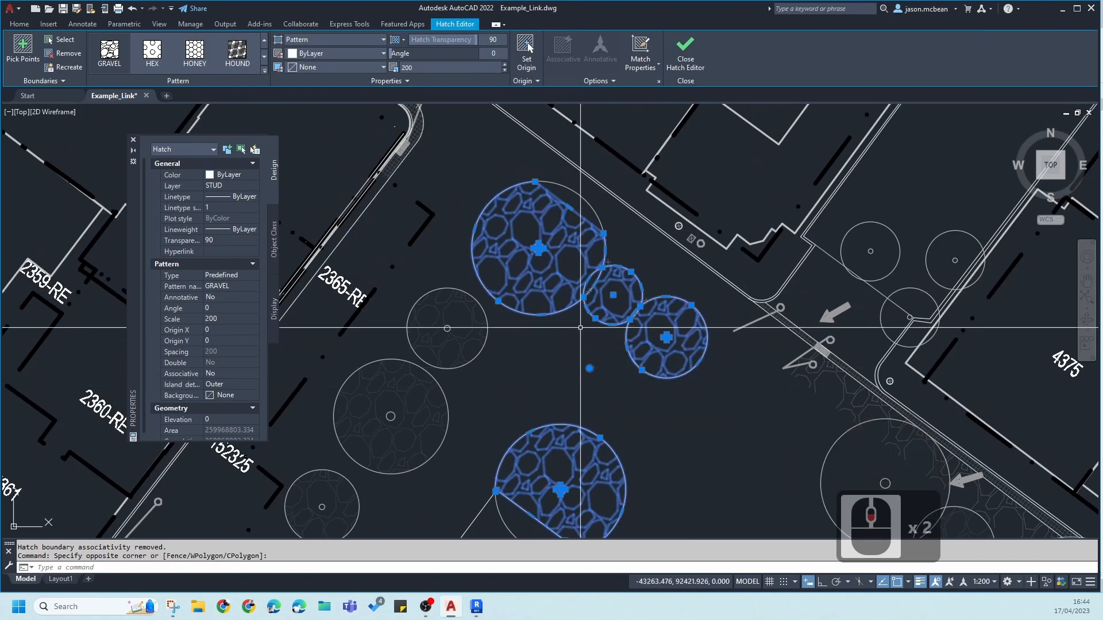
scroll(631, 374, down, 2)
scroll(529, 266, down, 1)
scroll(529, 271, down, 4)
scroll(566, 369, up, 3)
key(Escape)
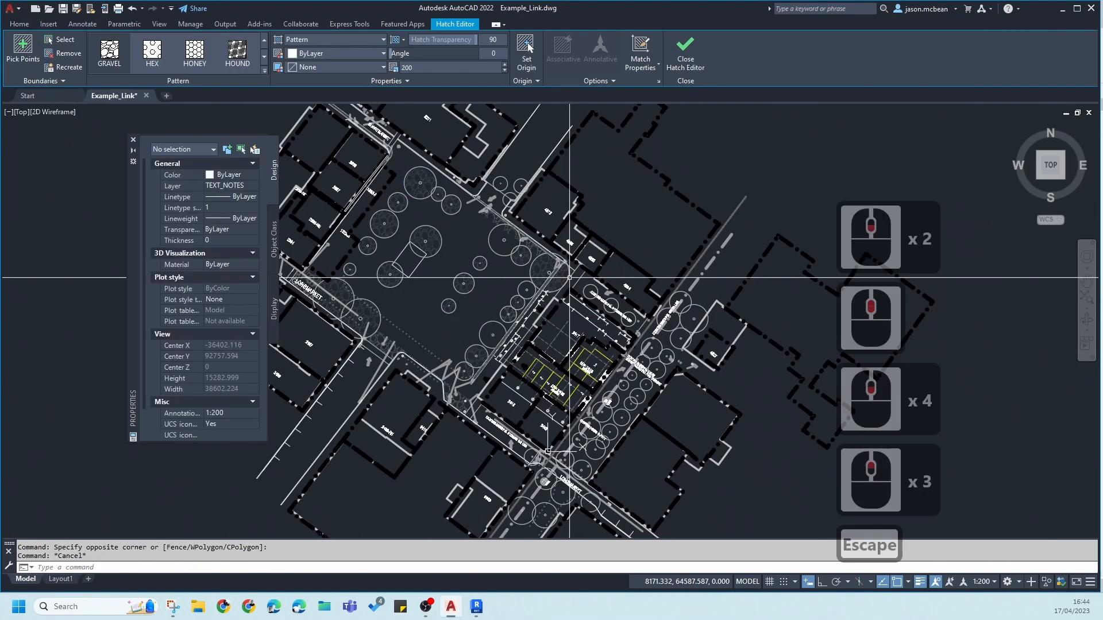
Step: Quick-select every hatch object in the entire drawing, using the Select All operator, and delete them
middle_drag(436, 334, 436, 335)
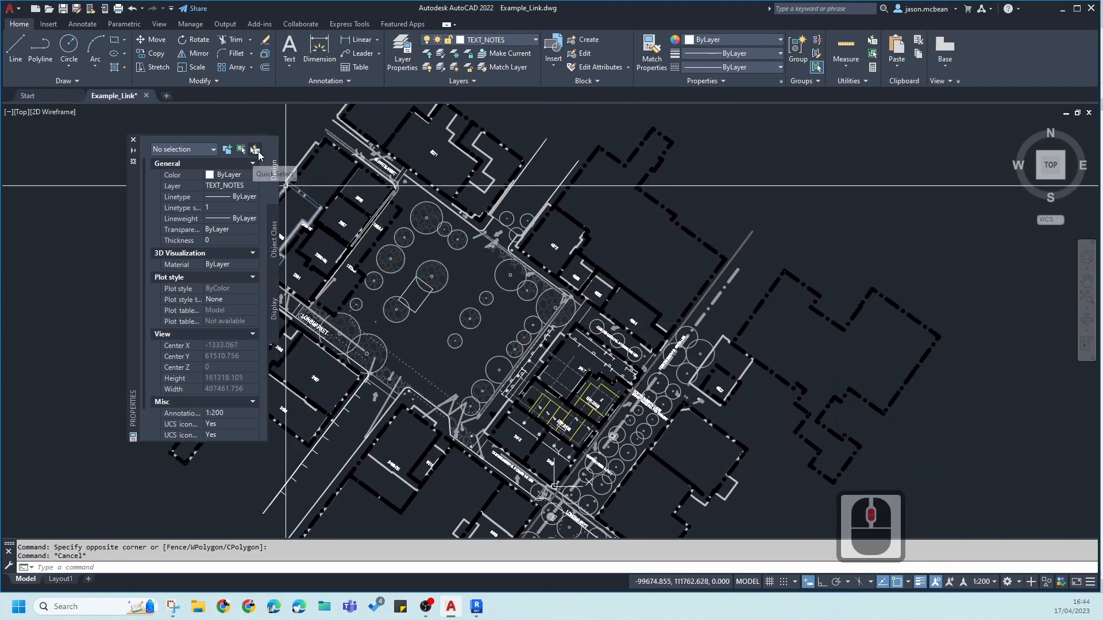
click(255, 151)
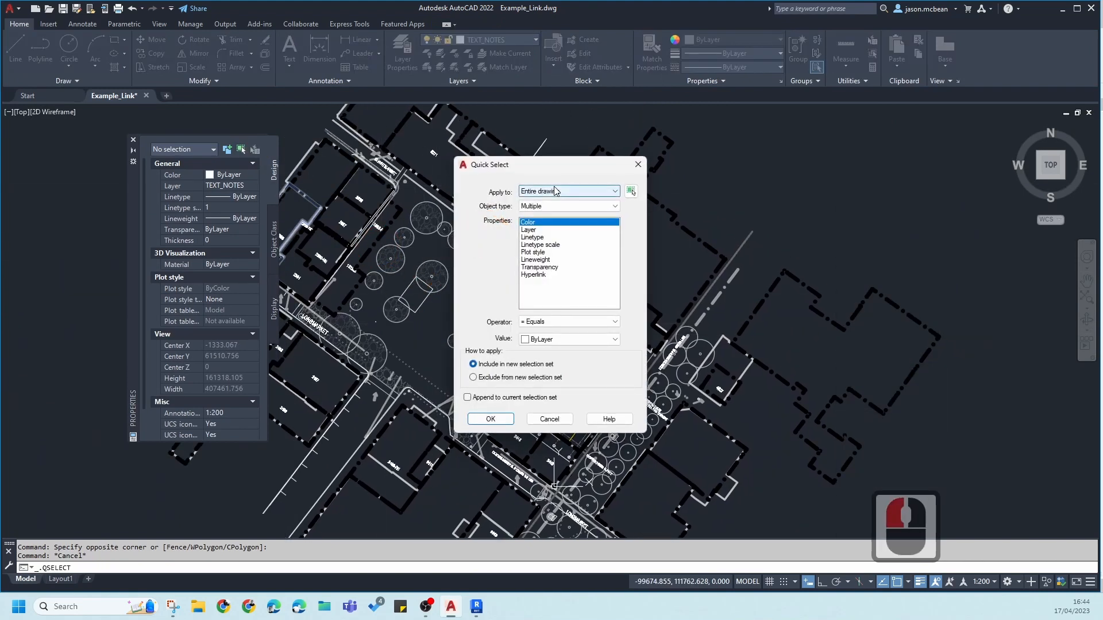
click(556, 206)
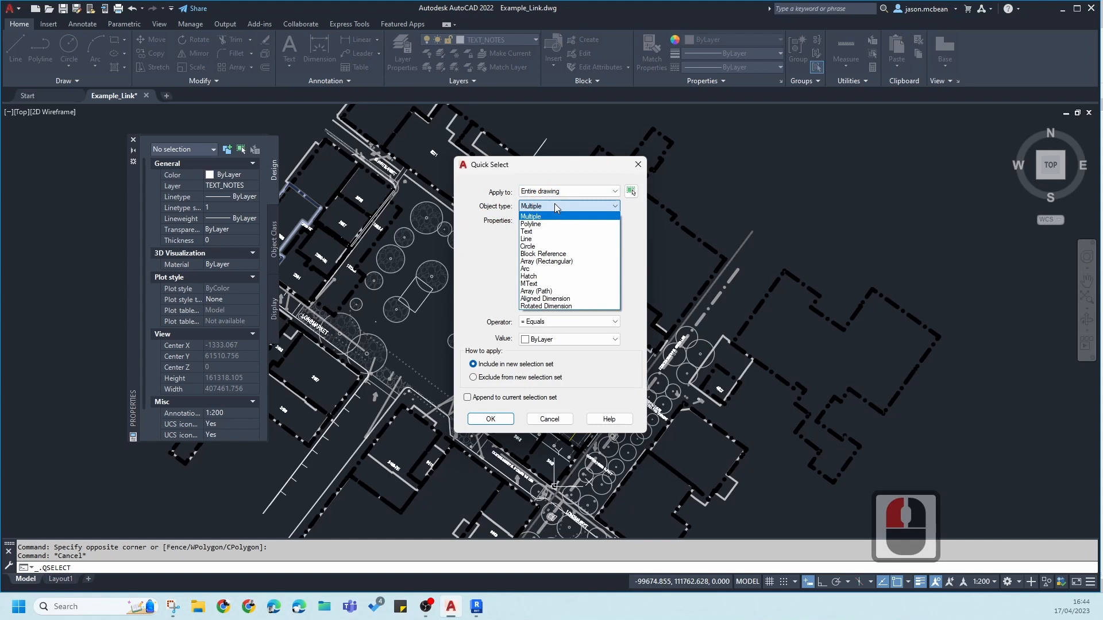
click(540, 277)
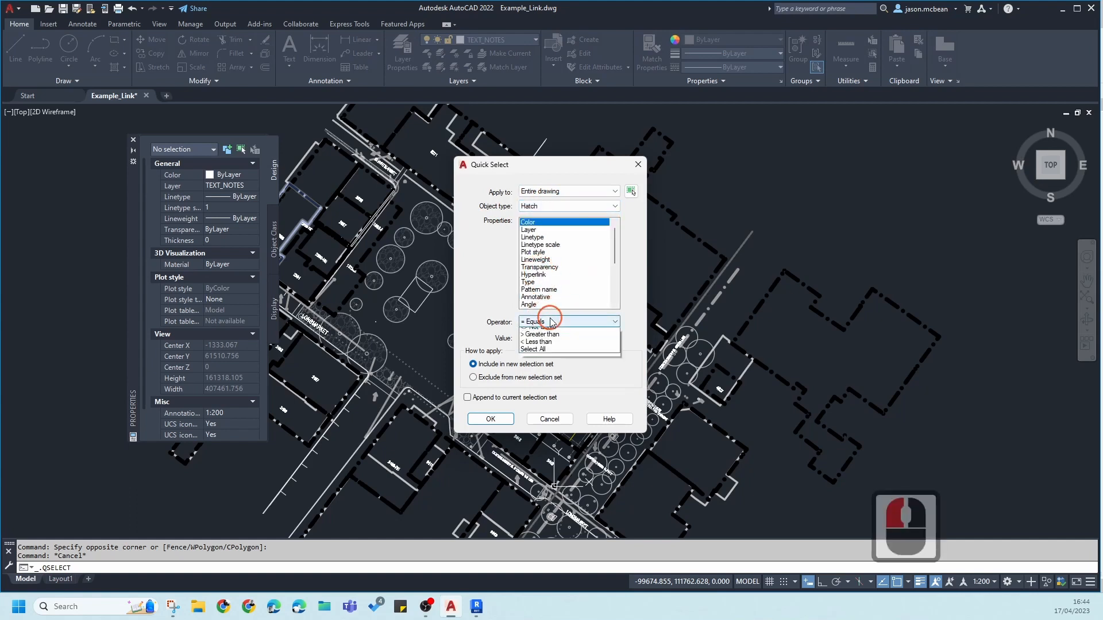
click(533, 348)
click(490, 418)
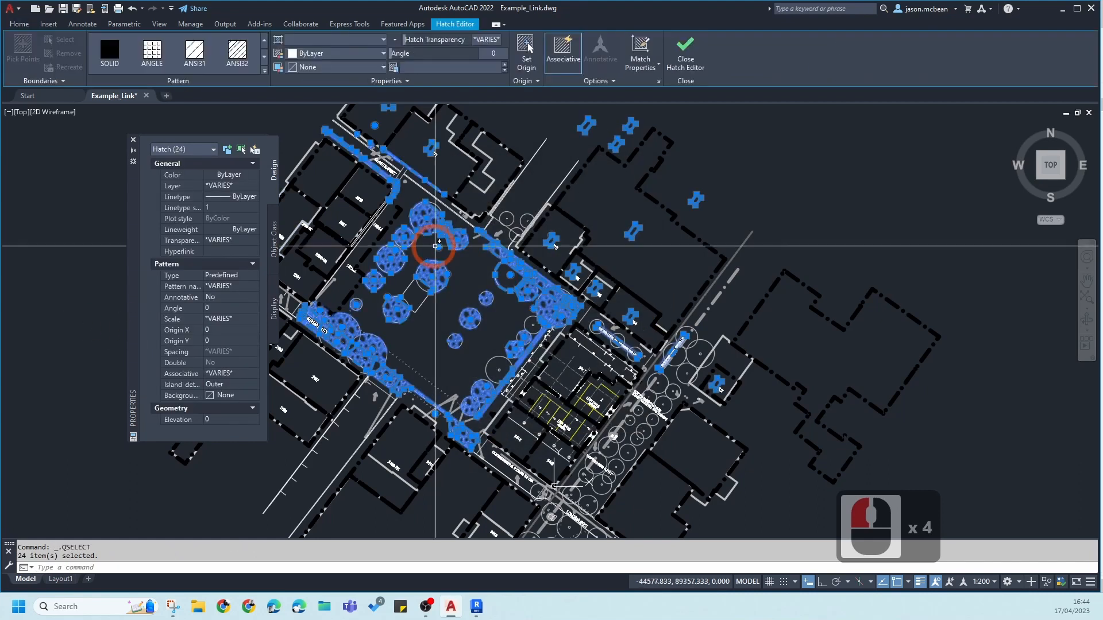
key(Delete)
Step: Examine the site plan around the square, ERF 2416 to 2418 and the municipal service lines for leftover hatches
scroll(522, 325, up, 6)
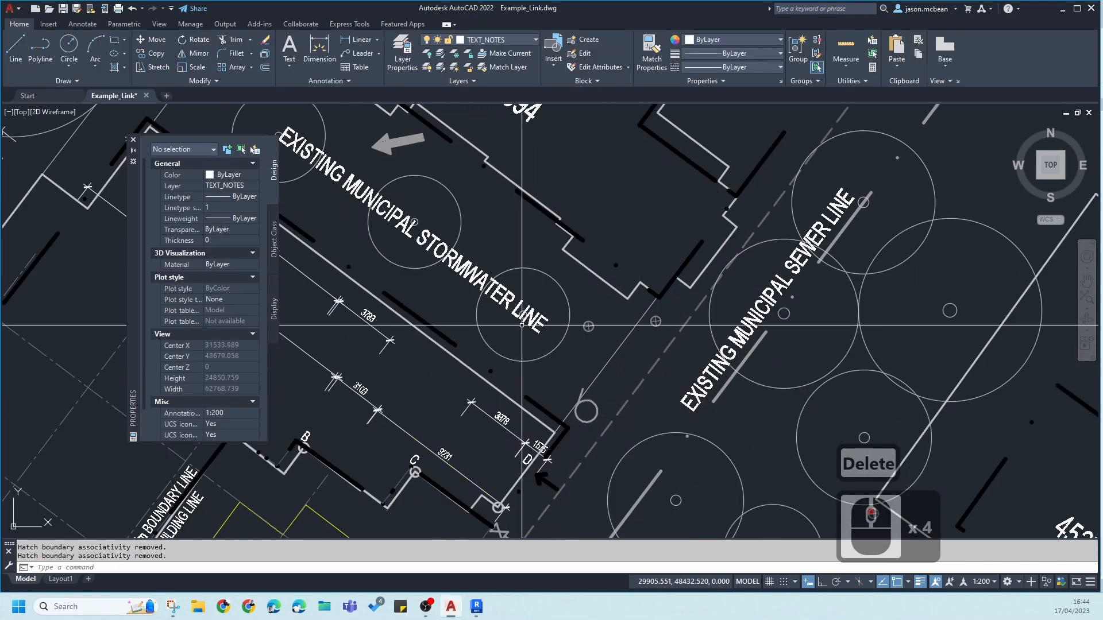
scroll(670, 308, down, 6)
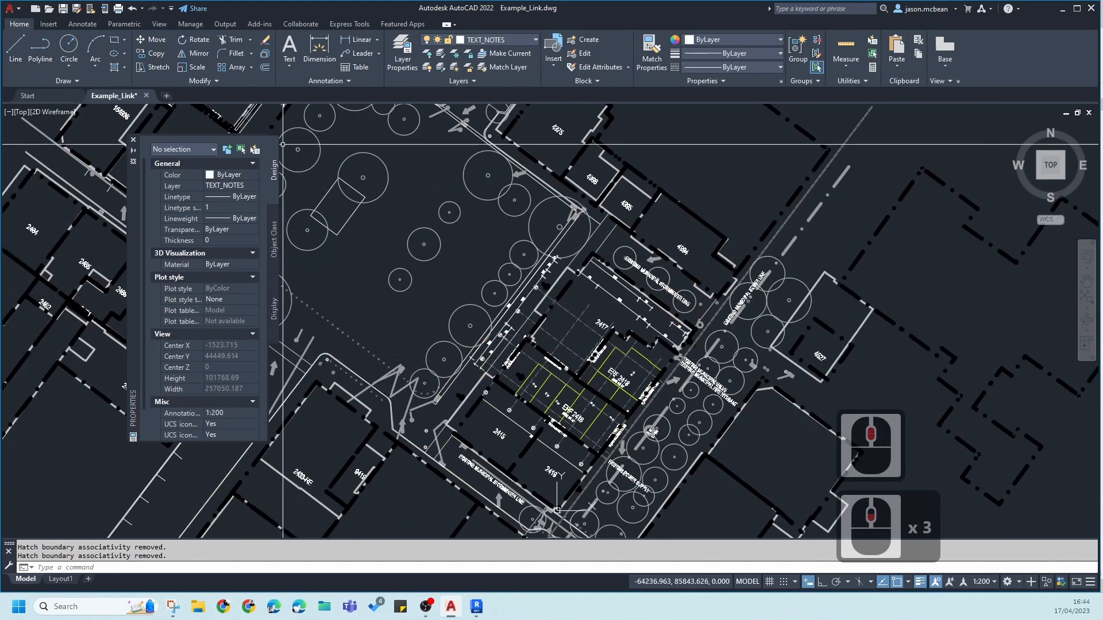
scroll(450, 245, up, 2)
middle_drag(450, 246, 482, 283)
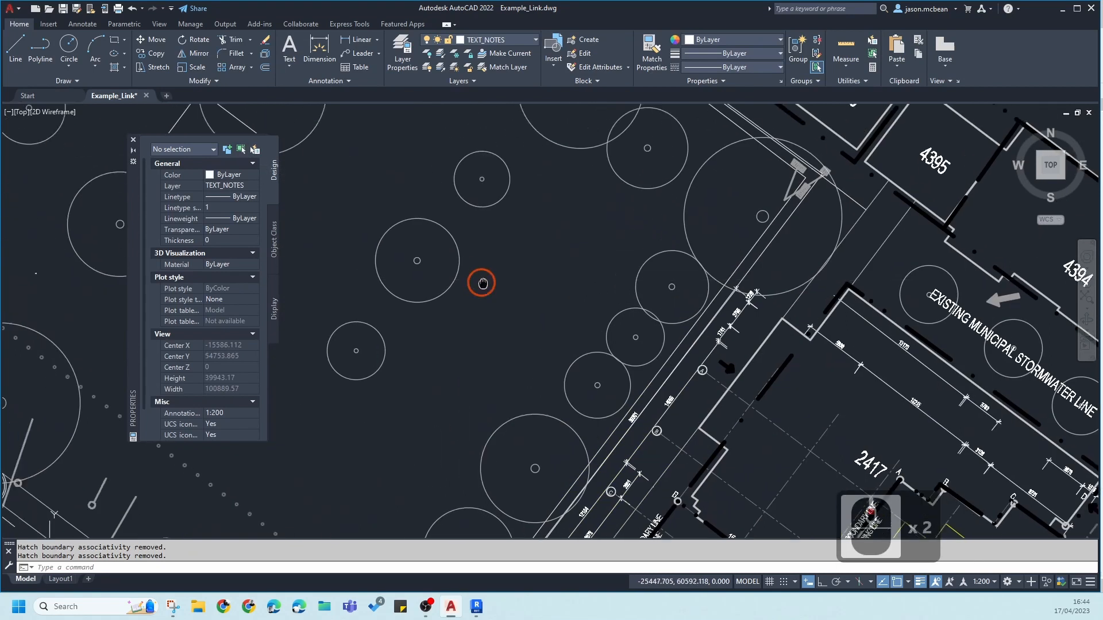
scroll(298, 239, down, 3)
scroll(585, 390, up, 3)
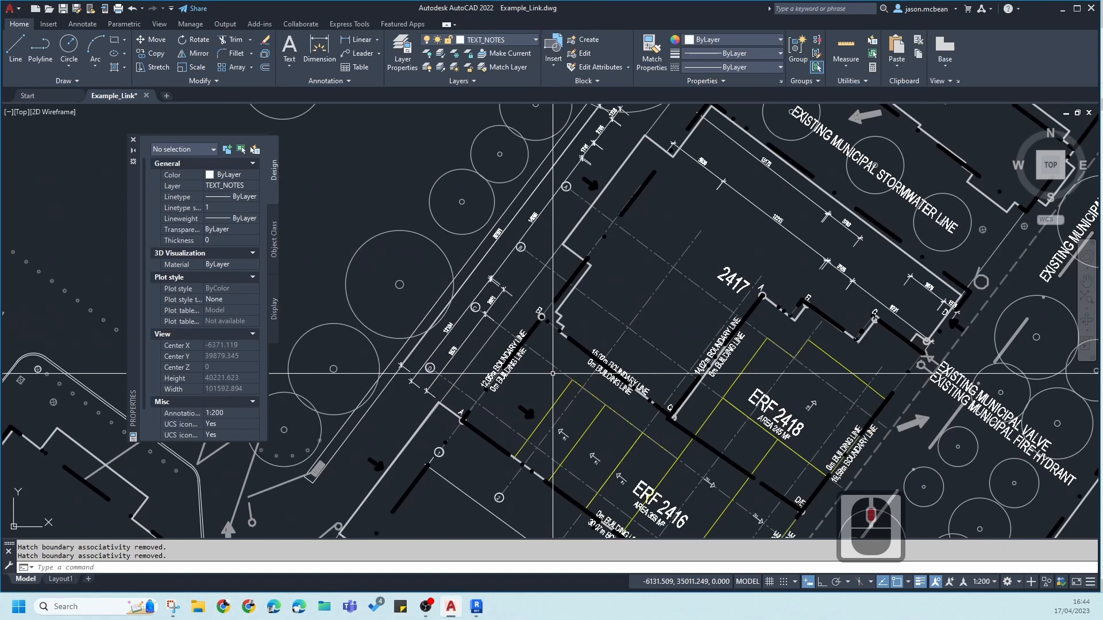
scroll(569, 350, down, 3)
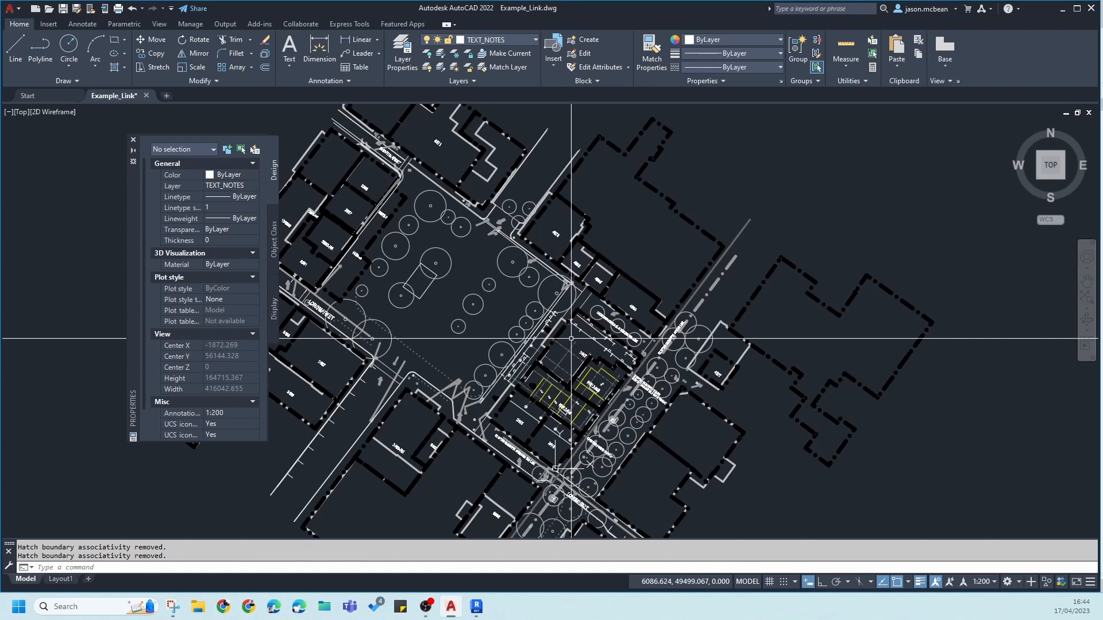
scroll(571, 339, up, 4)
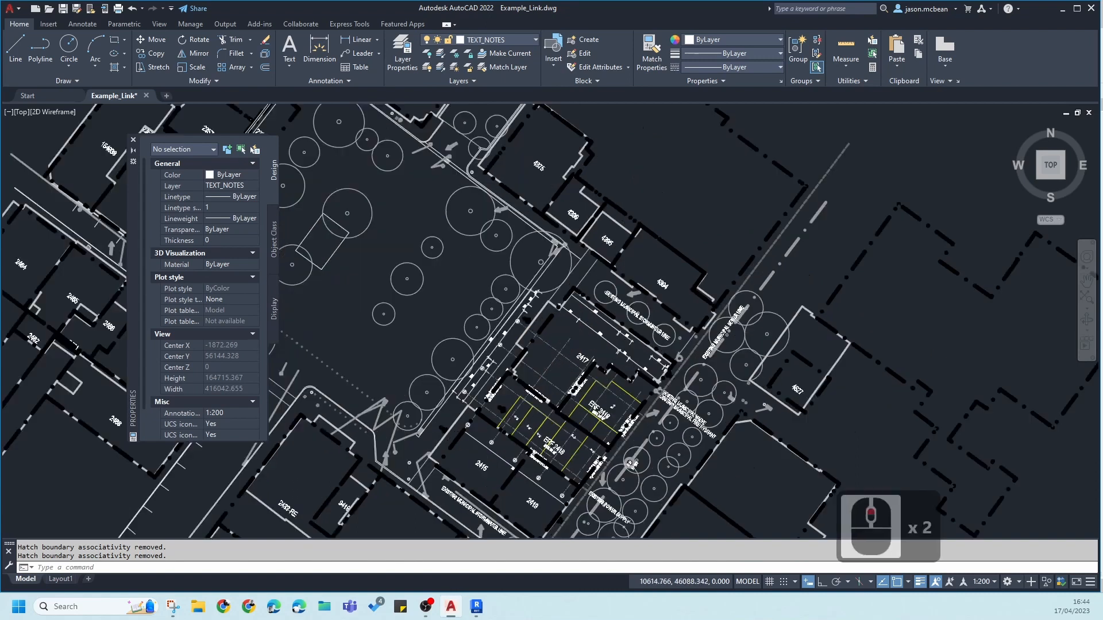
scroll(574, 295, down, 3)
key(Escape)
scroll(574, 295, up, 4)
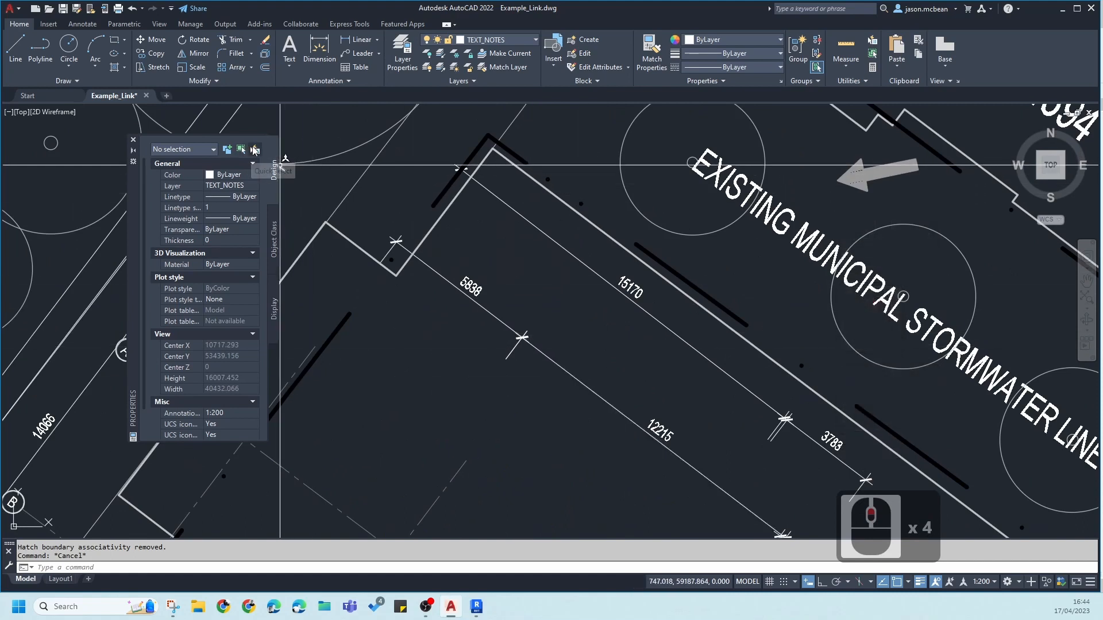
Step: Use Quick Select on the entire drawing to select all Aligned Dimension objects, and delete them
click(255, 150)
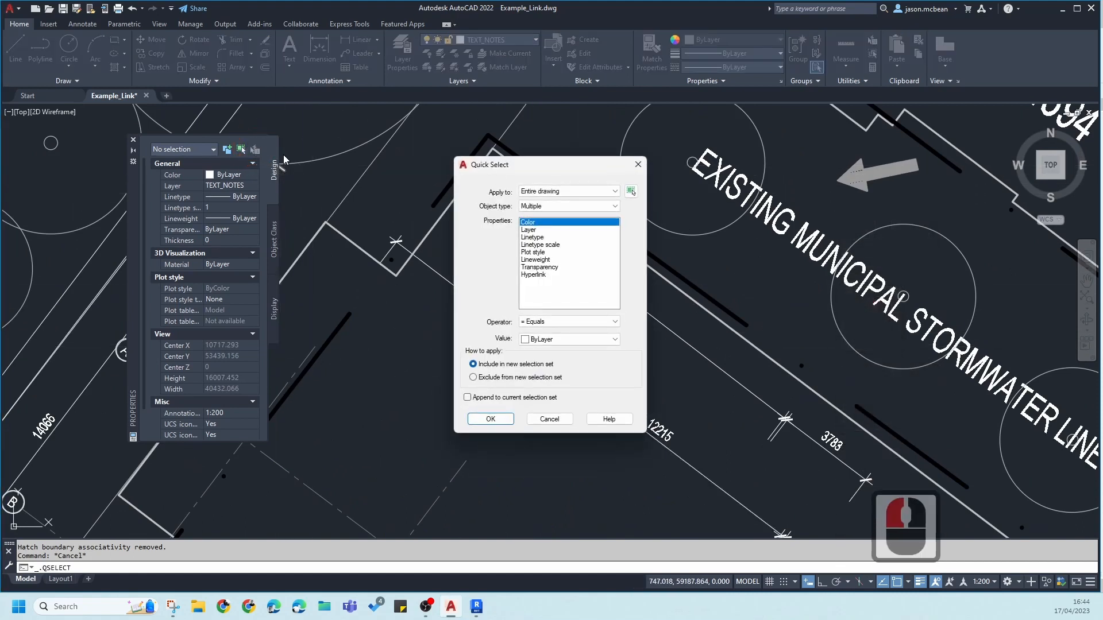
click(527, 206)
click(532, 208)
click(539, 210)
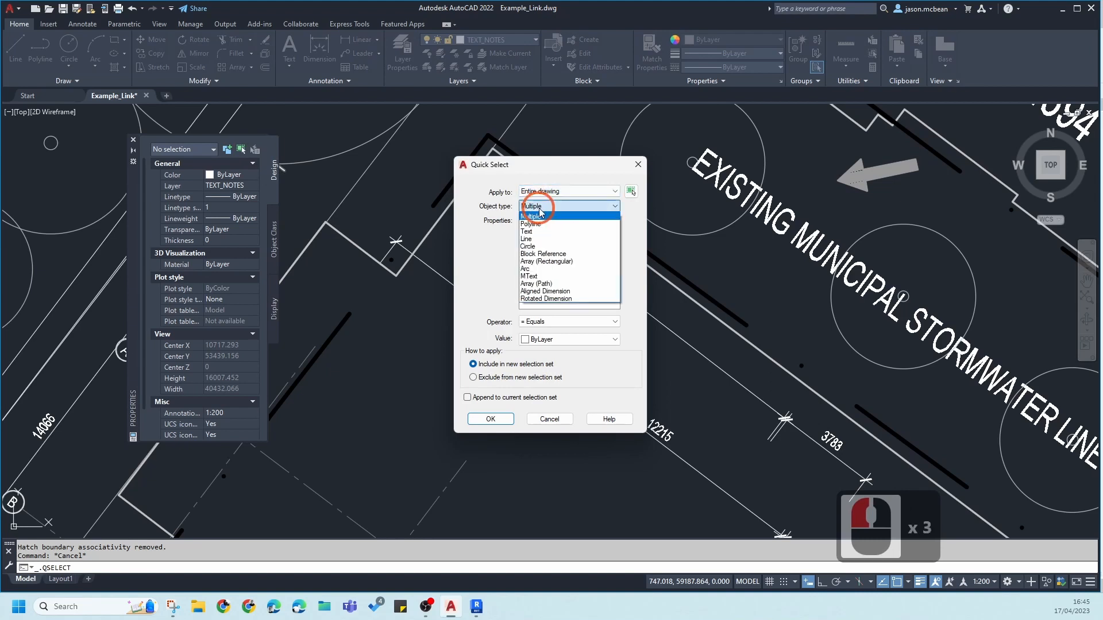
click(553, 291)
click(540, 324)
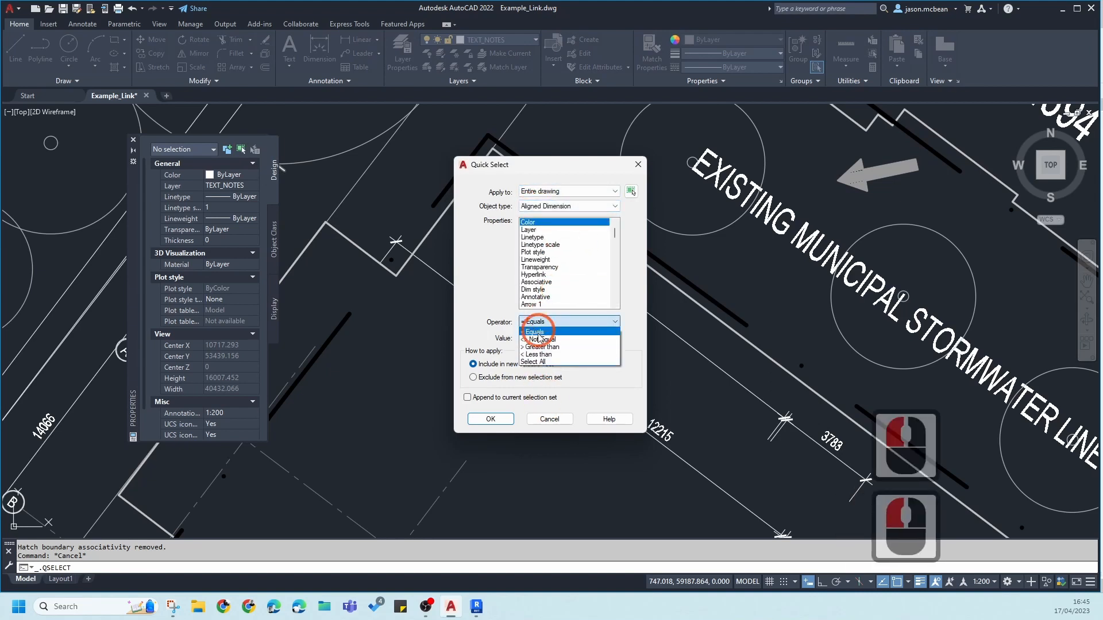
click(533, 360)
click(496, 418)
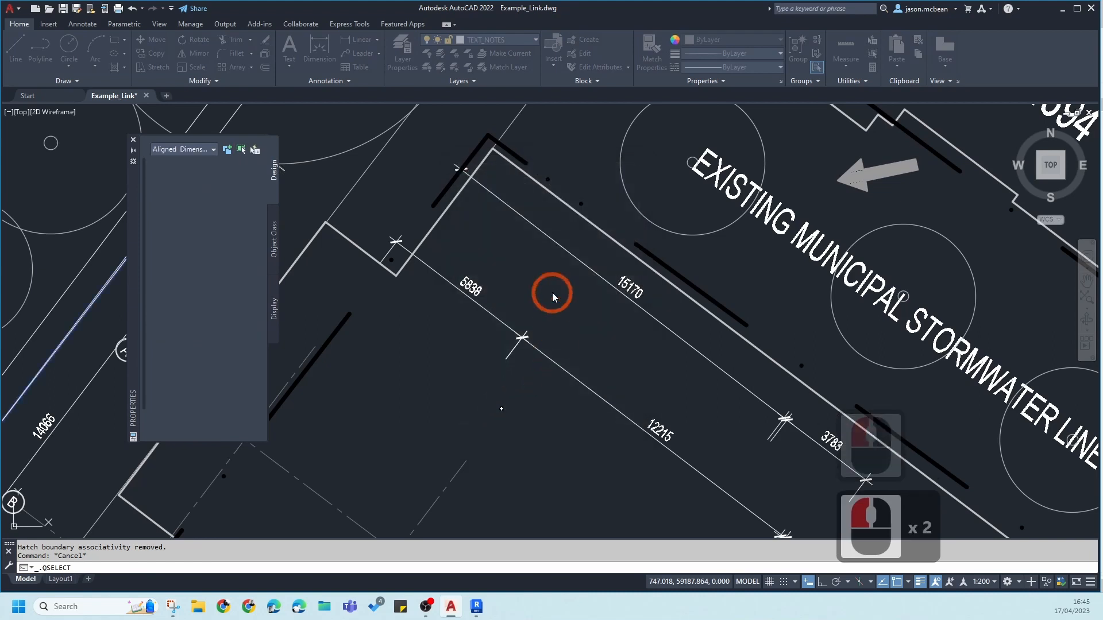
key(Delete)
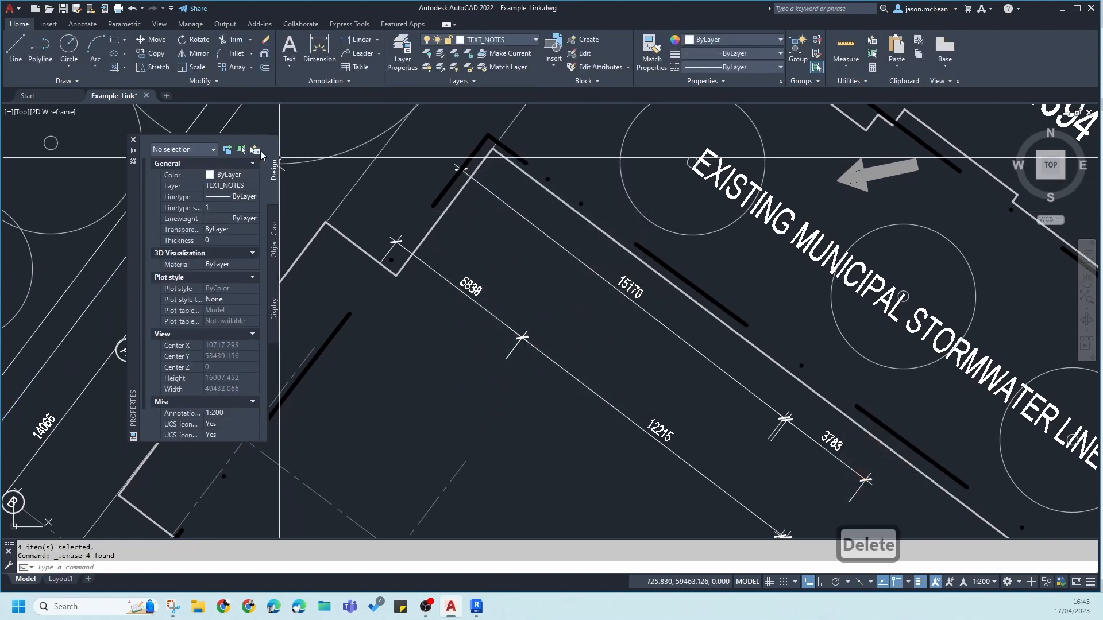
Step: Use Quick Select on the entire drawing to select all Rotated Dimension objects, and delete them
click(256, 149)
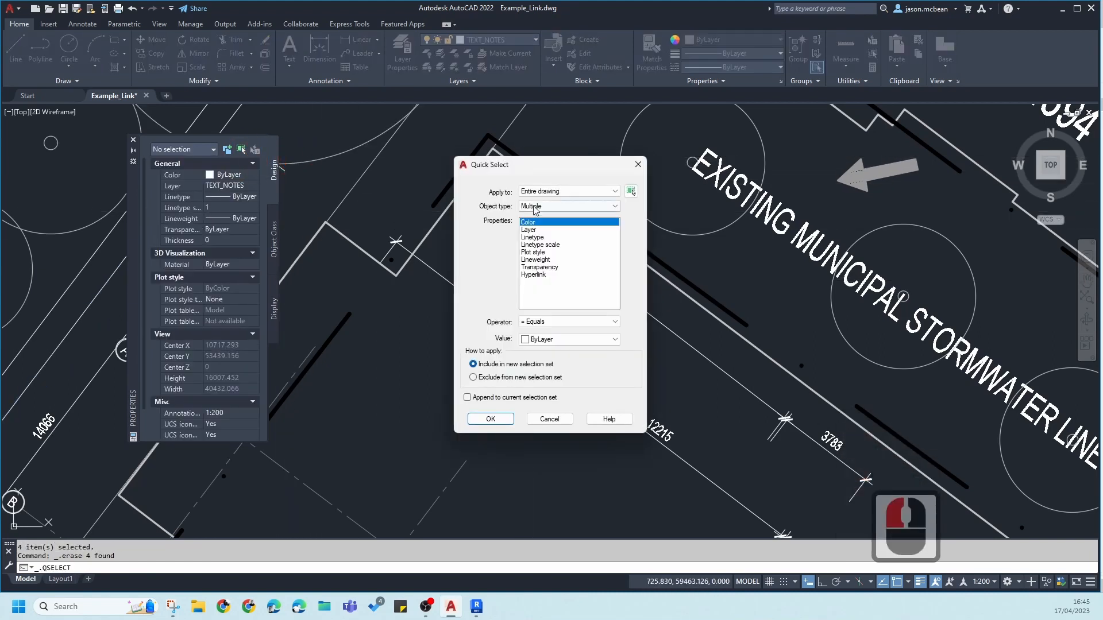
click(534, 206)
click(537, 291)
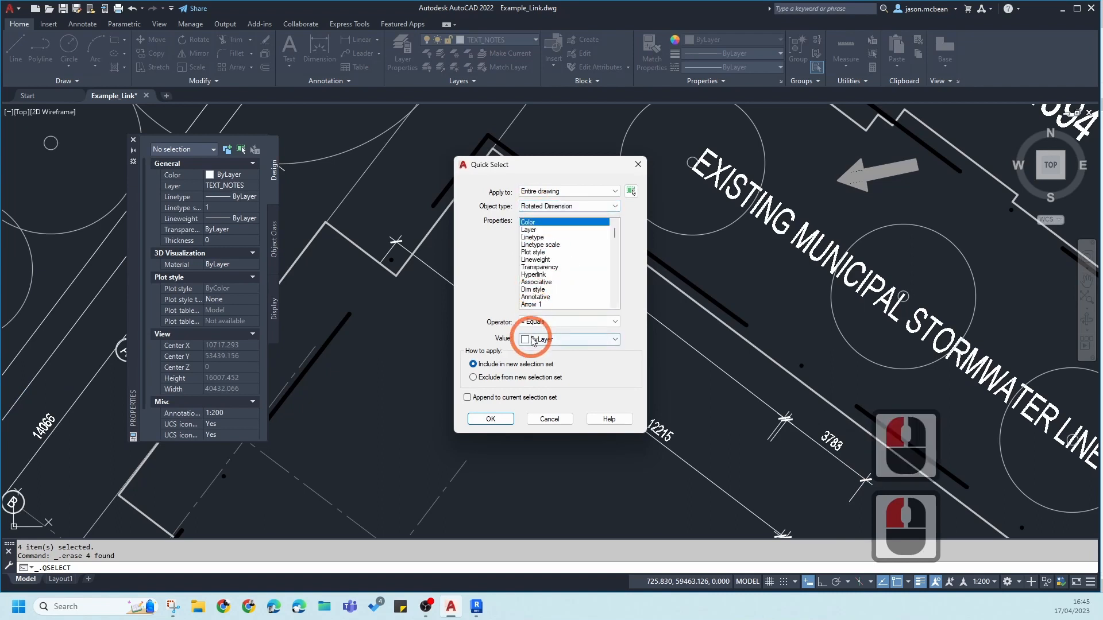
click(532, 322)
click(529, 366)
click(490, 419)
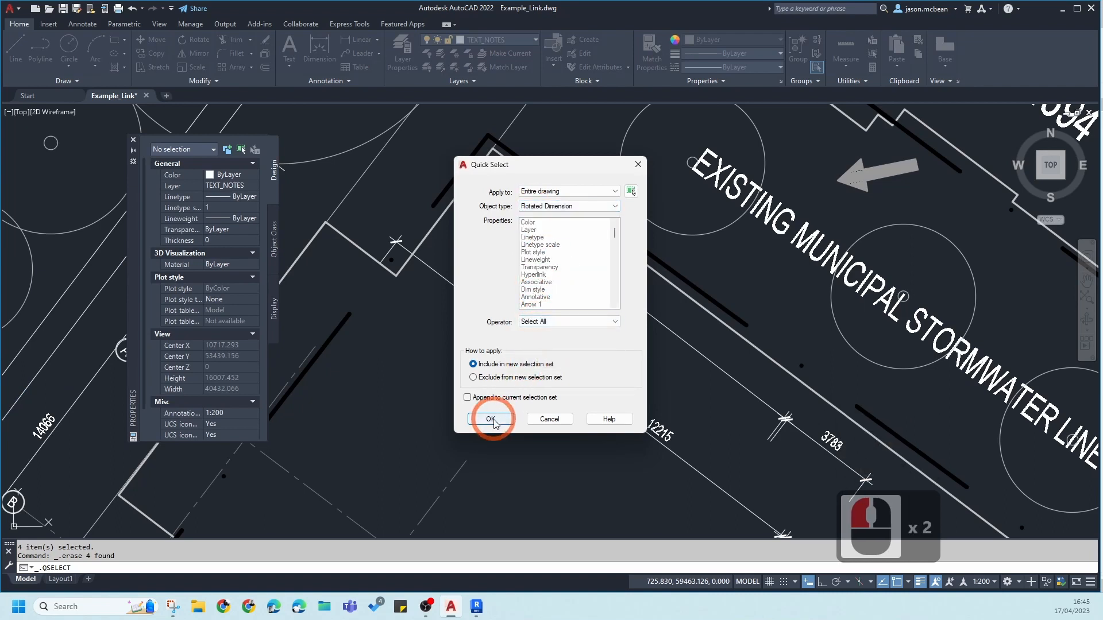
scroll(550, 300, down, 3)
scroll(551, 302, down, 1)
key(Delete)
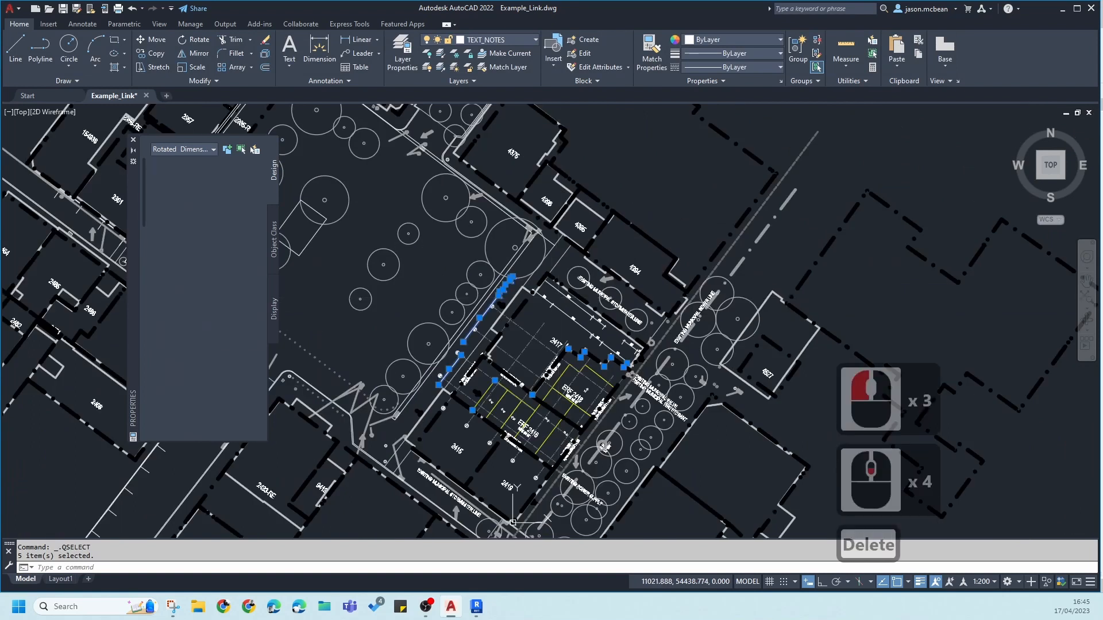
Step: Erase the leftover dimension lines beside the 5838 and 12215 labels, along with the 5838 text and its end tick
scroll(561, 300, up, 8)
click(519, 334)
click(464, 295)
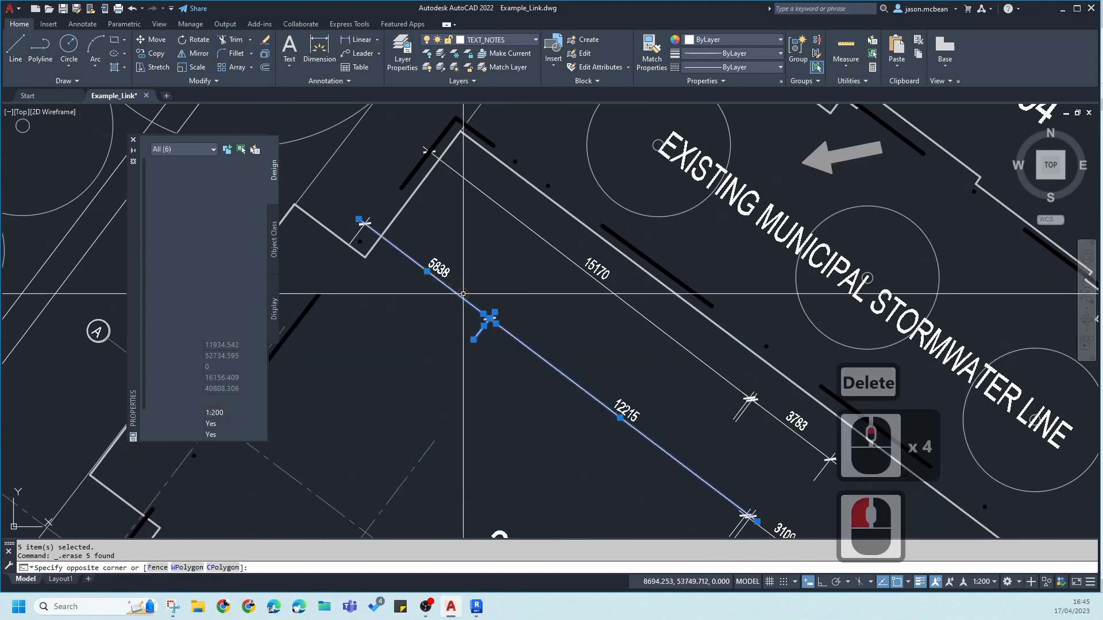
key(Delete)
click(465, 268)
click(422, 247)
key(Delete)
scroll(334, 197, up, 2)
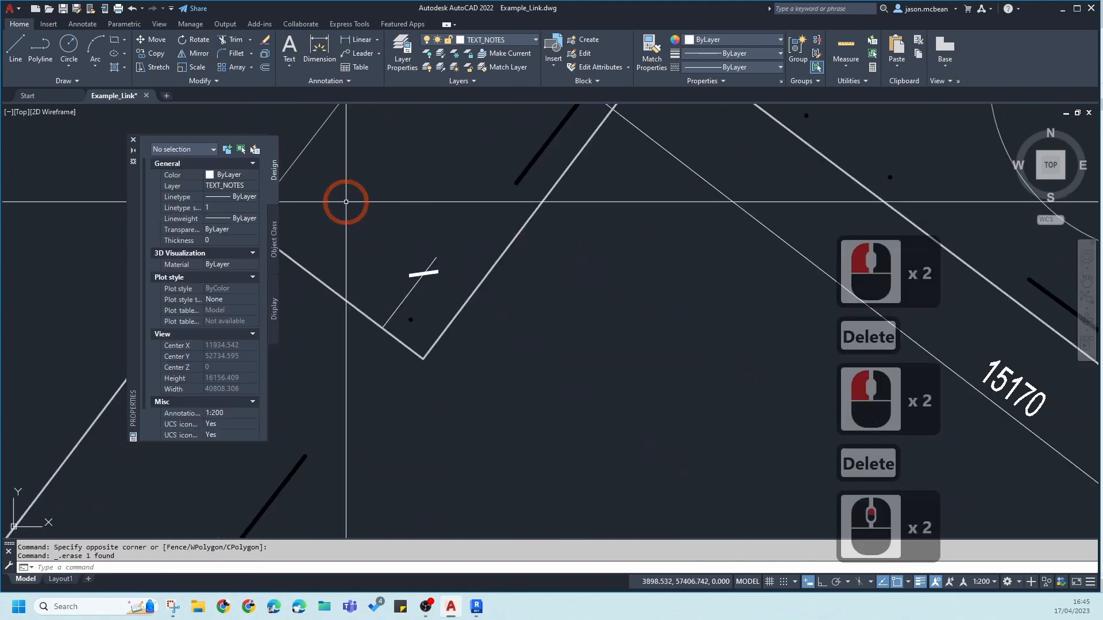
click(345, 202)
click(525, 363)
key(Delete)
Step: Zoom to the drawing's full extents and save Example_Link.dwg
scroll(502, 345, down, 5)
middle_drag(629, 370, 573, 276)
scroll(574, 276, down, 4)
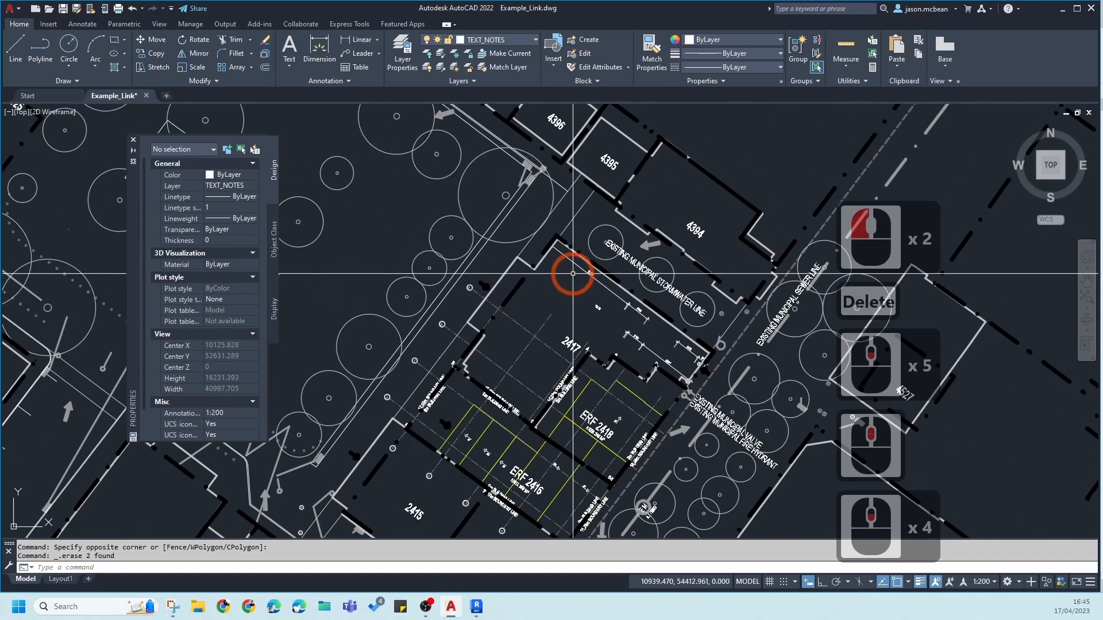
key(Escape)
scroll(637, 373, up, 2)
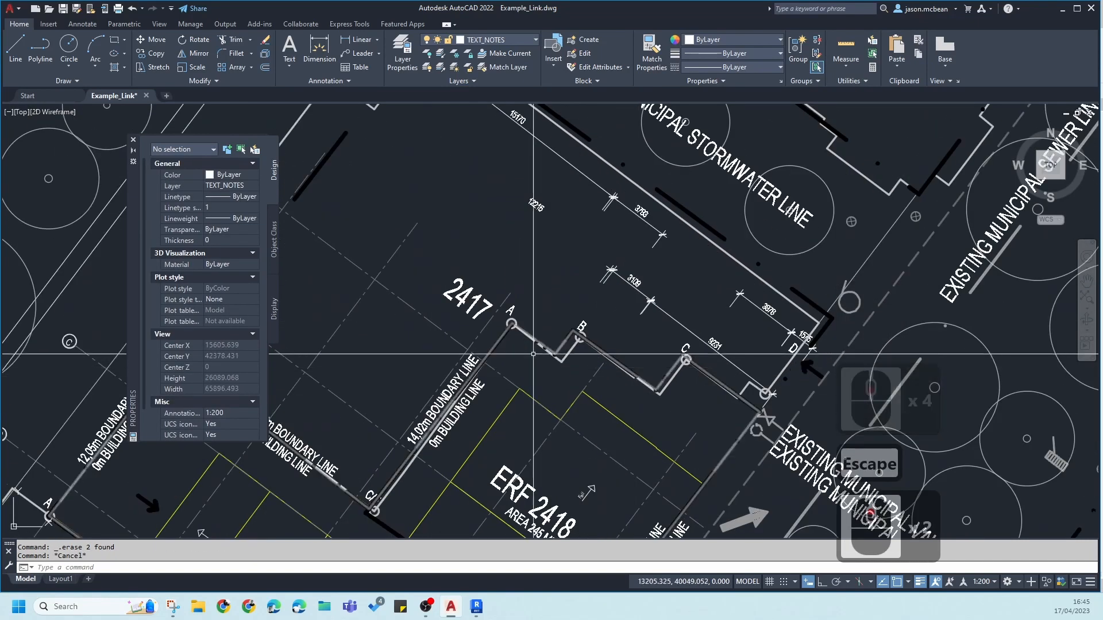
middle_click(560, 393)
middle_click(559, 393)
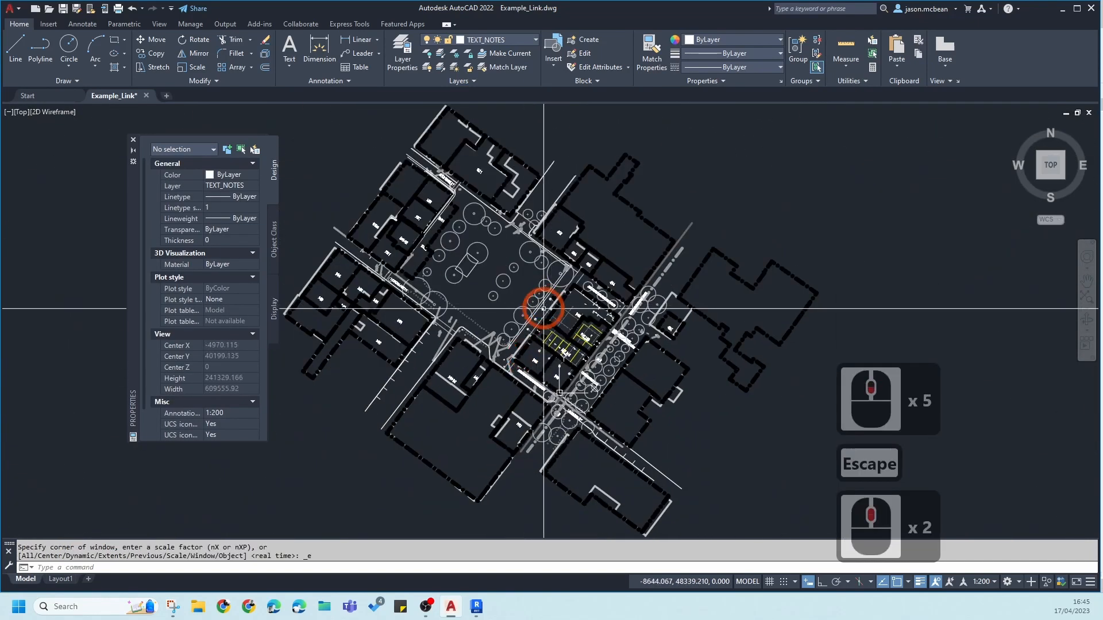
key(ctrl+s)
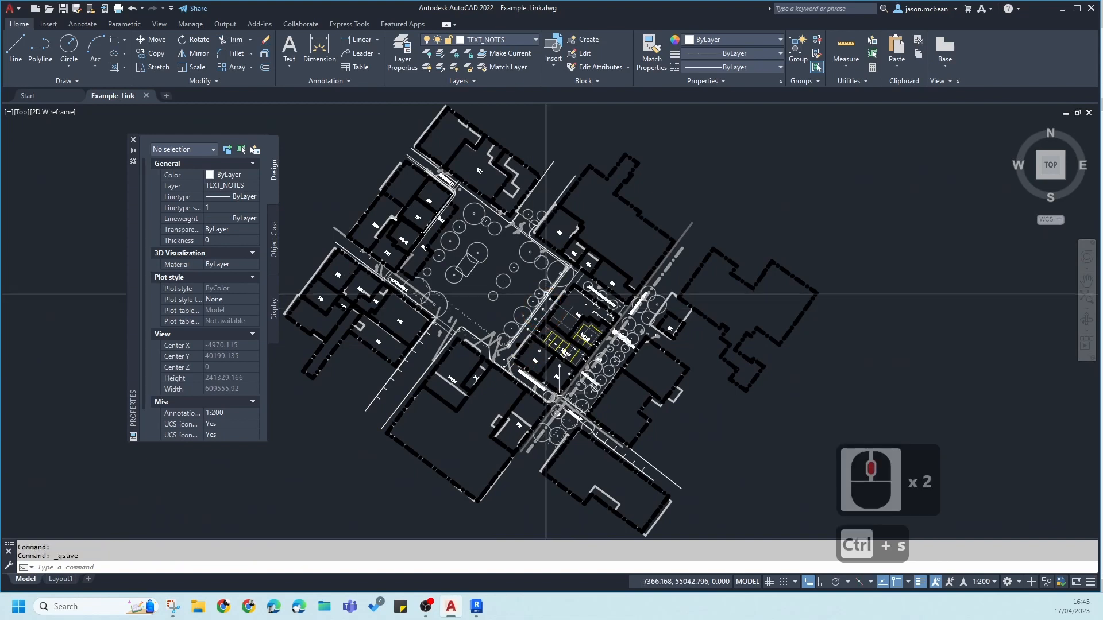
click(64, 9)
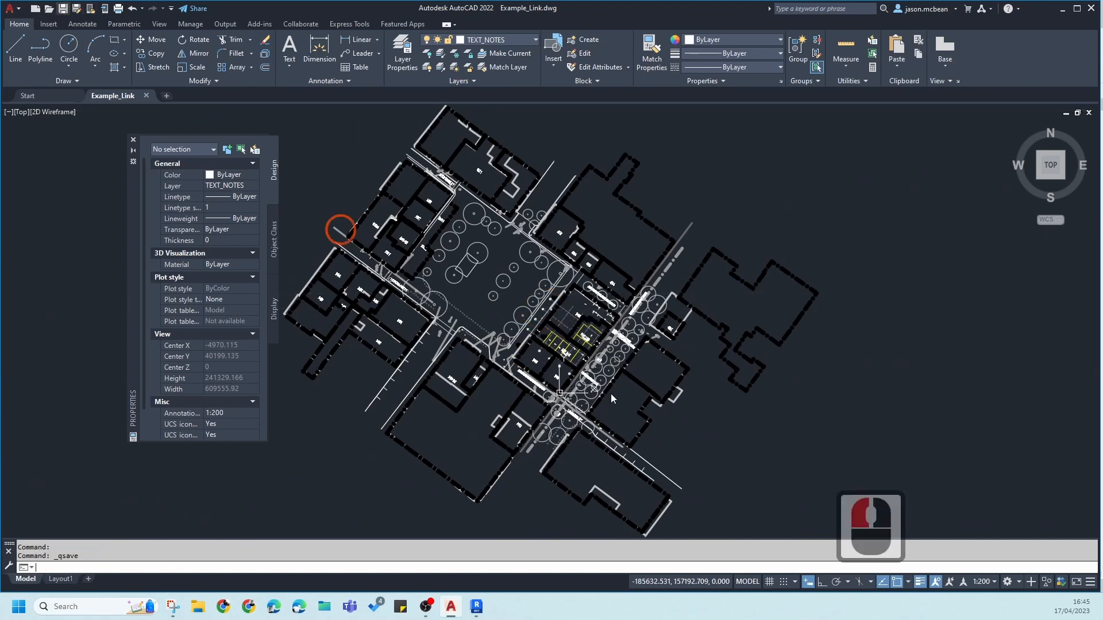
Step: Switch to Revit and reload the linked CAD file Example_Link.dwg through Manage Links
click(476, 607)
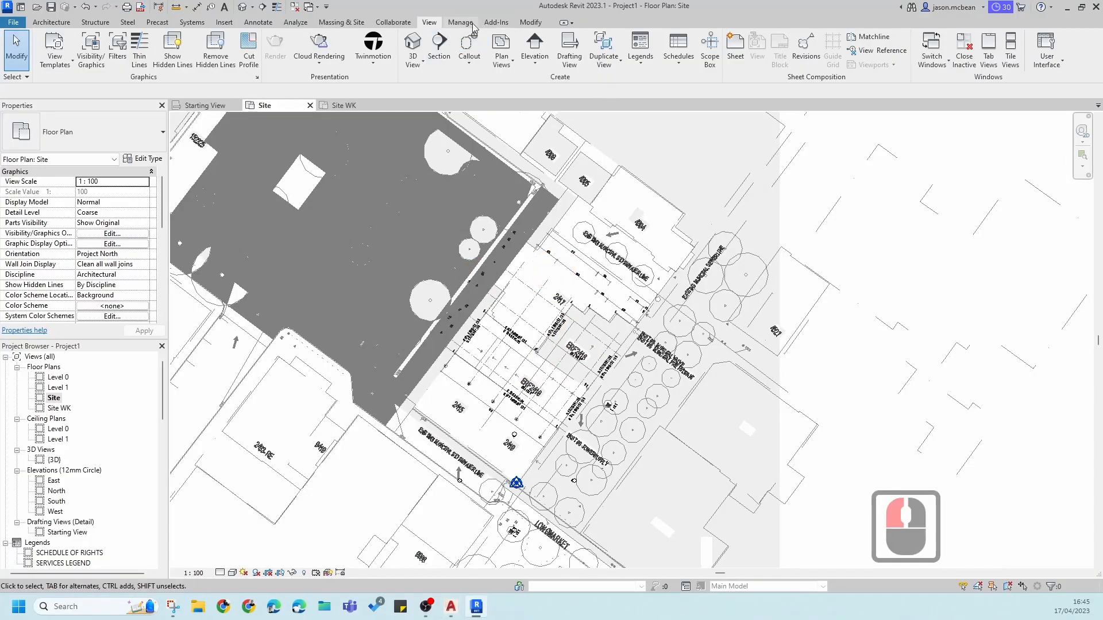
click(462, 26)
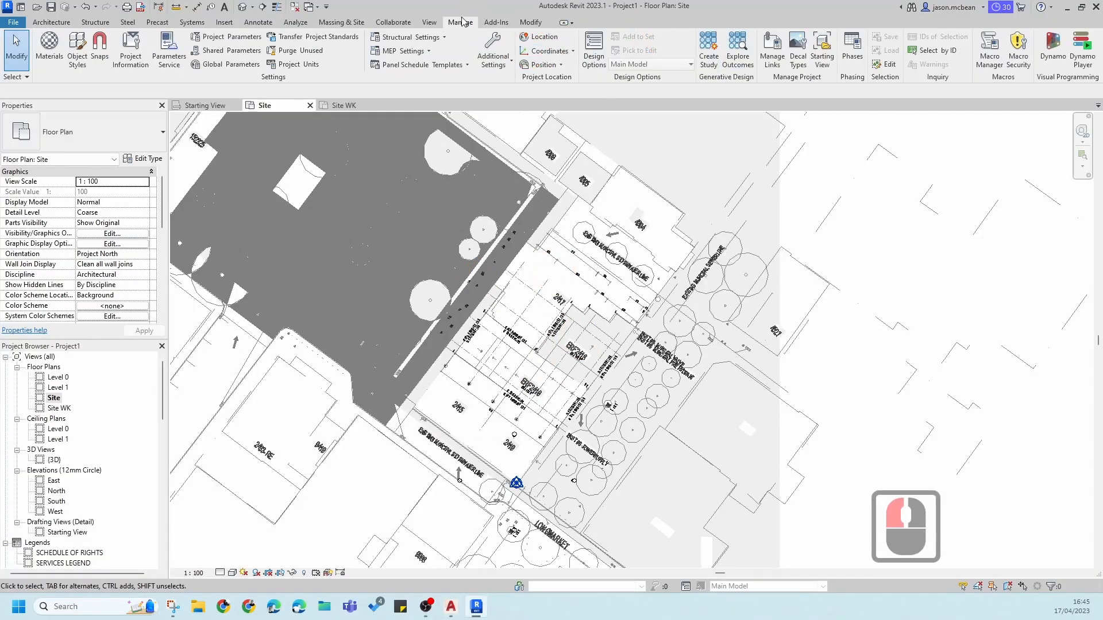
click(776, 49)
click(398, 180)
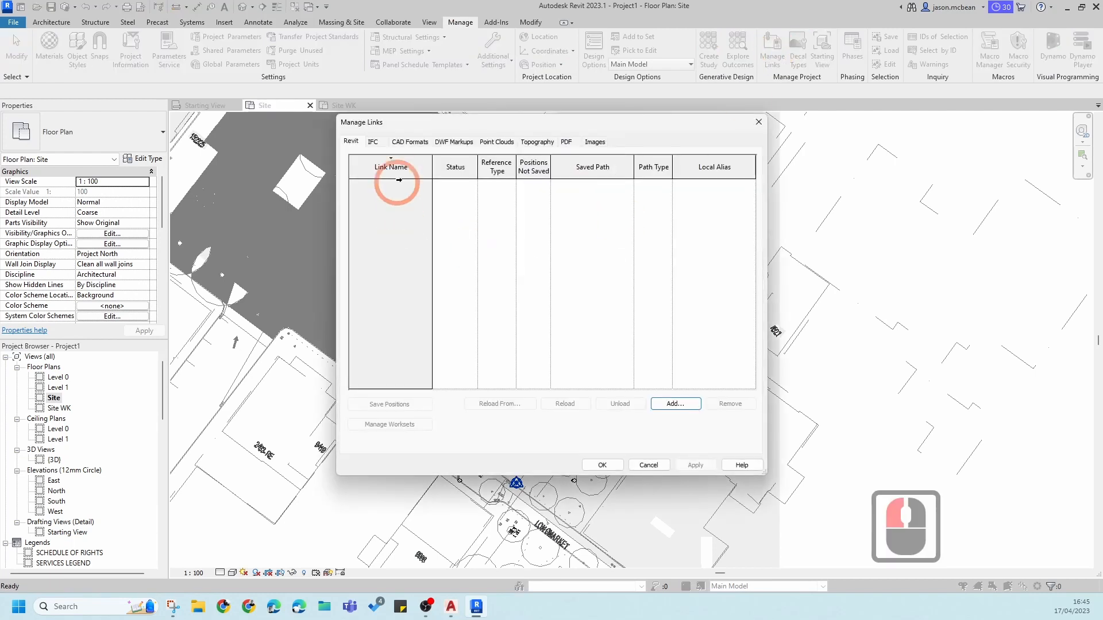
click(405, 142)
click(392, 200)
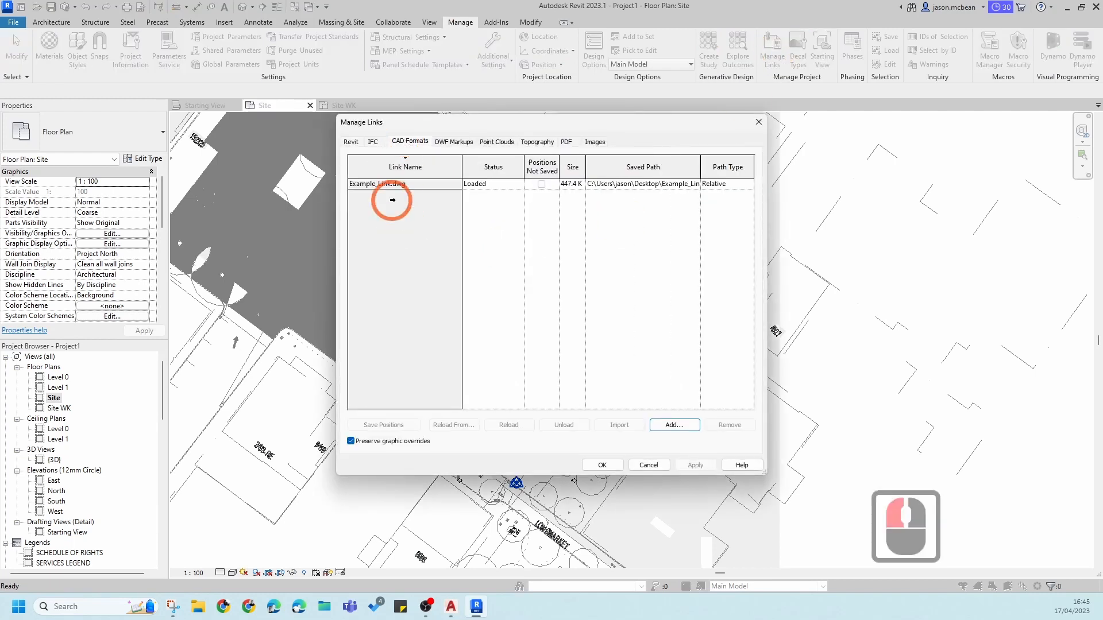
double_click(377, 187)
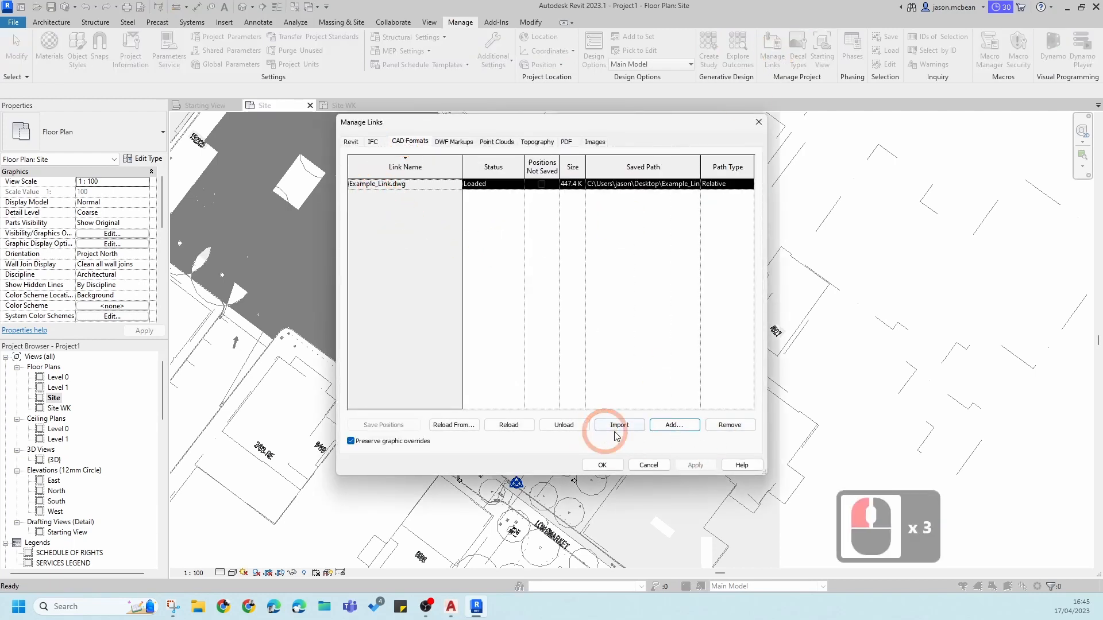
click(509, 424)
click(613, 484)
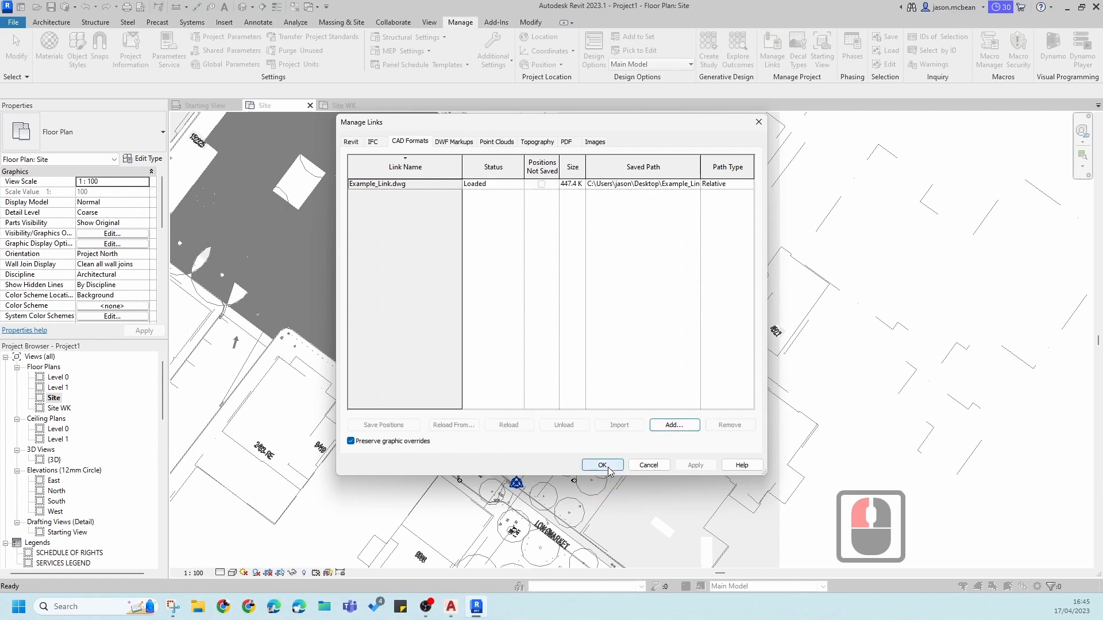
click(603, 466)
Step: Open the Site floor plan's visibility/graphic overrides for imported categories and expand the layers of Example_Link.dwg
scroll(514, 358, up, 7)
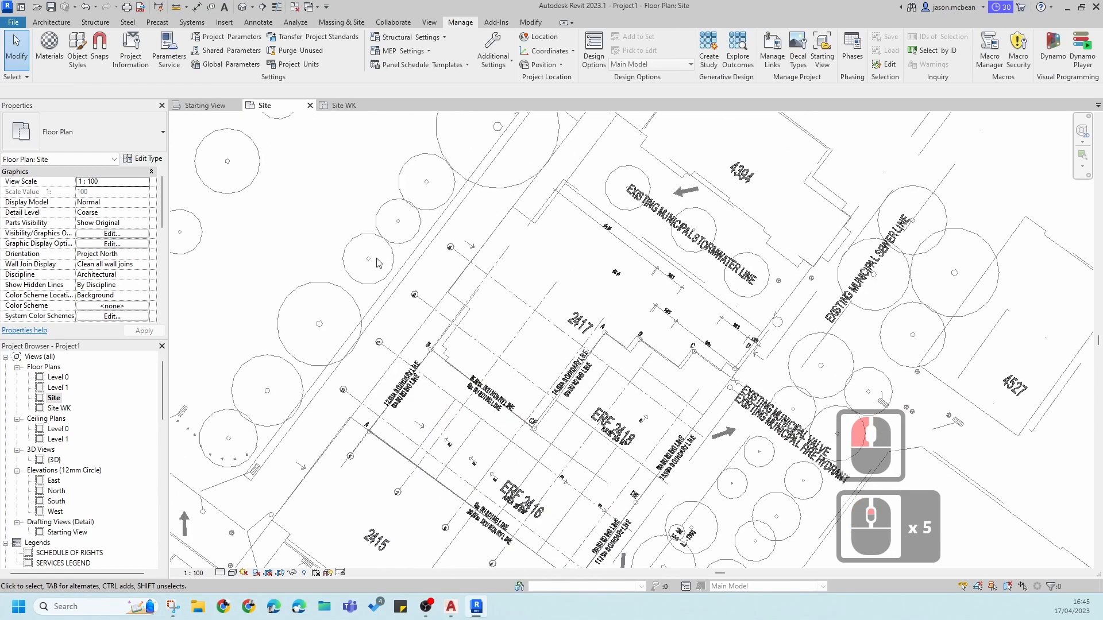
scroll(563, 240, down, 4)
middle_drag(547, 227, 561, 245)
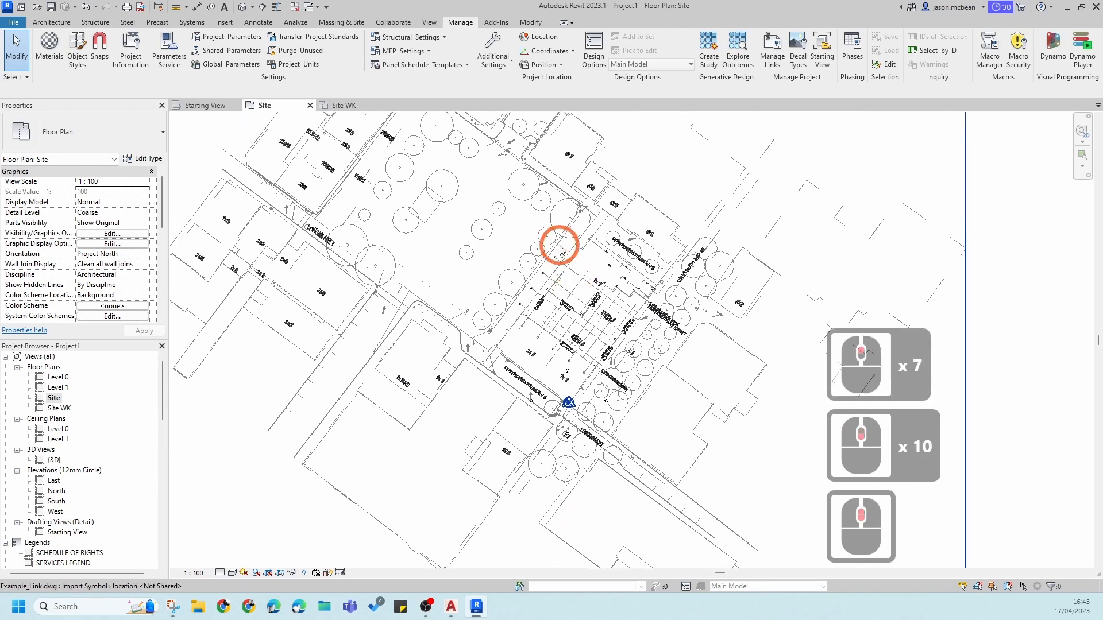
key(v)
key(g)
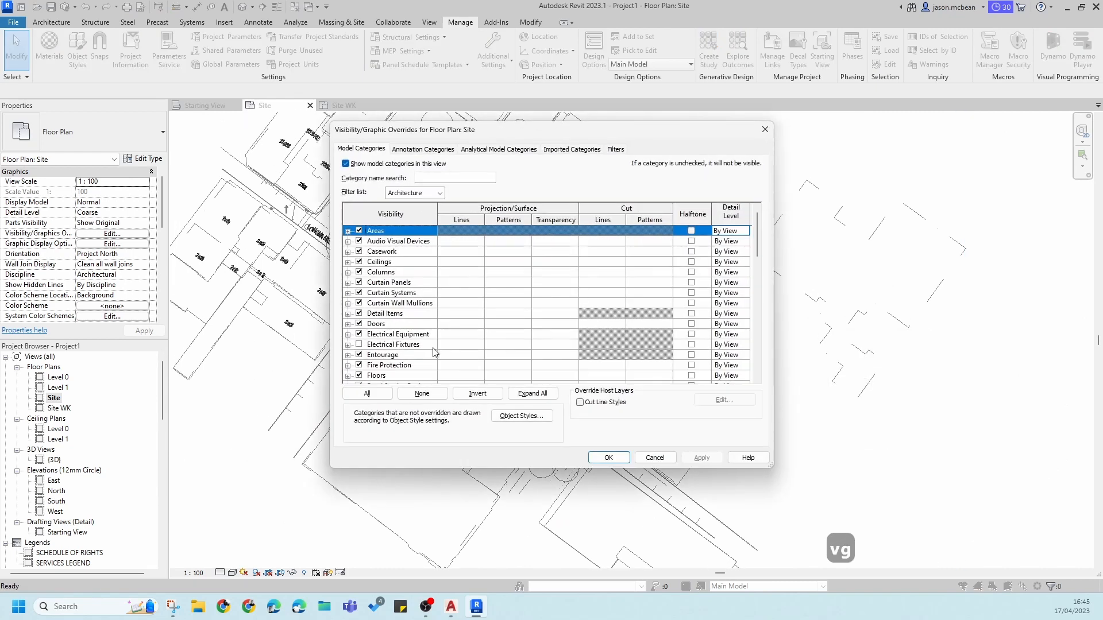
click(572, 150)
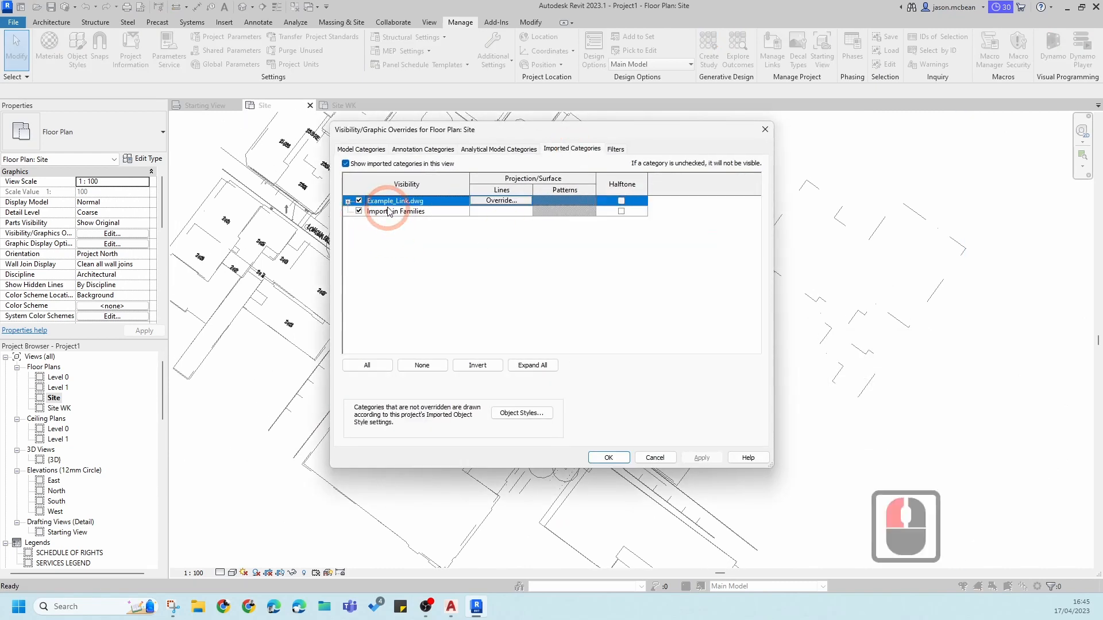
click(348, 202)
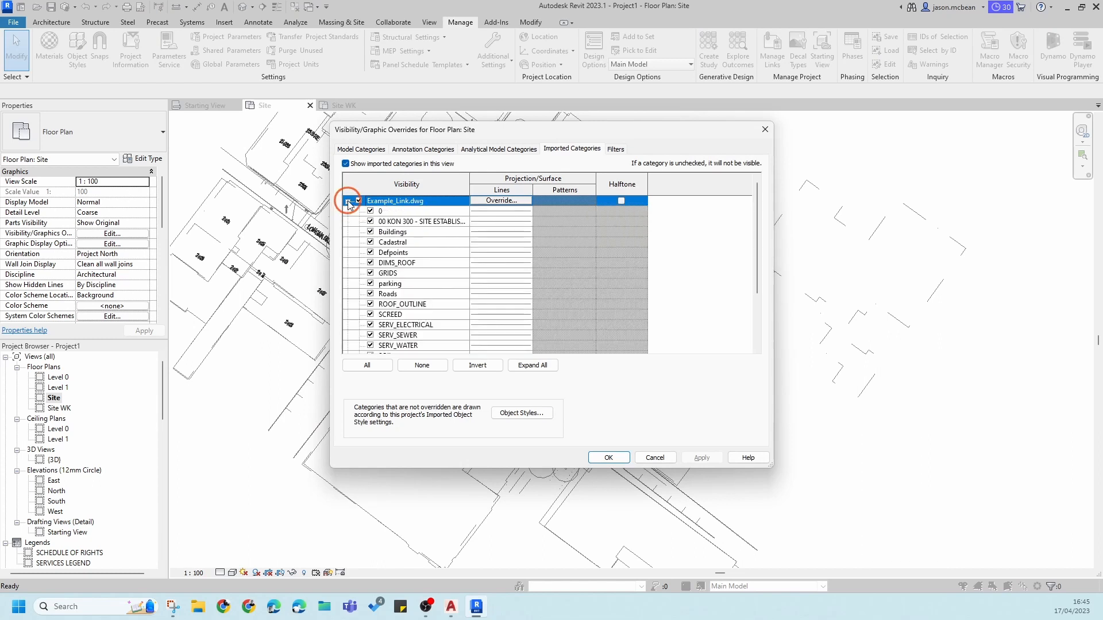
Step: Clear the projection line overrides for all Example_Link.dwg layers from 0 to WALLS_BELOW and apply the change to the view
click(382, 213)
scroll(411, 304, down, 12)
shift+click(418, 337)
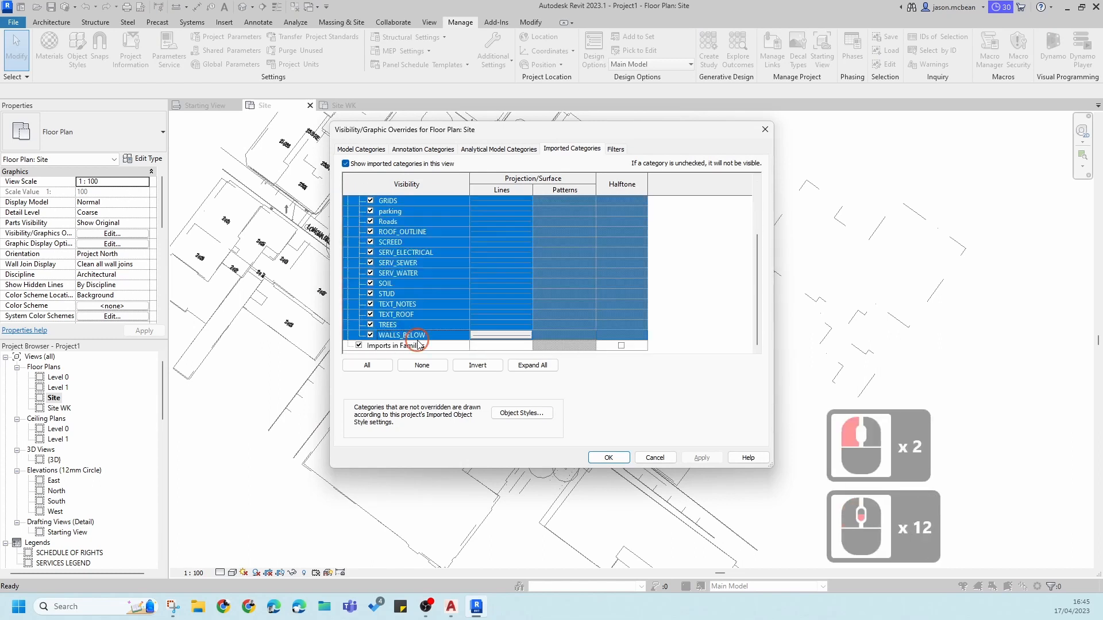
click(505, 332)
click(504, 333)
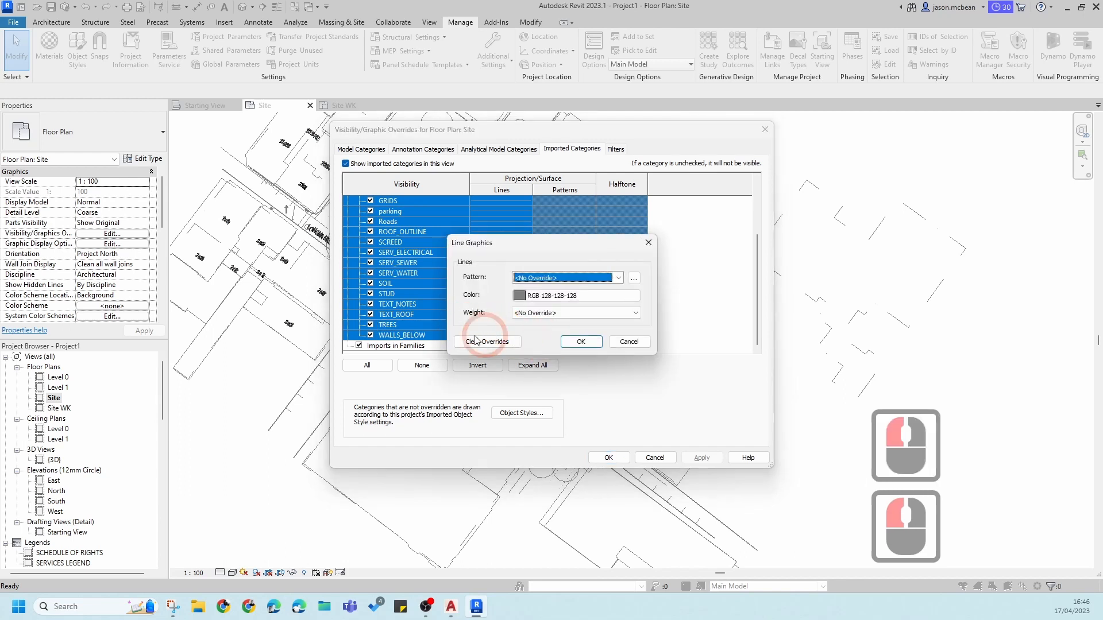
click(580, 342)
click(694, 462)
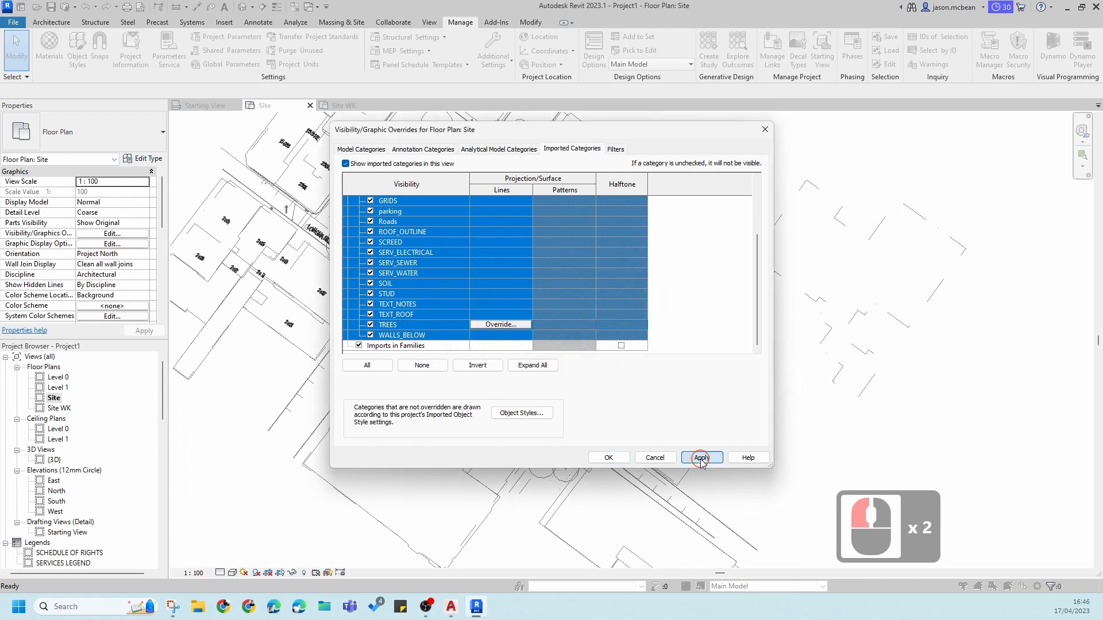
click(701, 458)
click(608, 458)
Step: Query a large tree circle beside the road in the linked Example_Link.dwg to identify its layer
scroll(517, 288, up, 13)
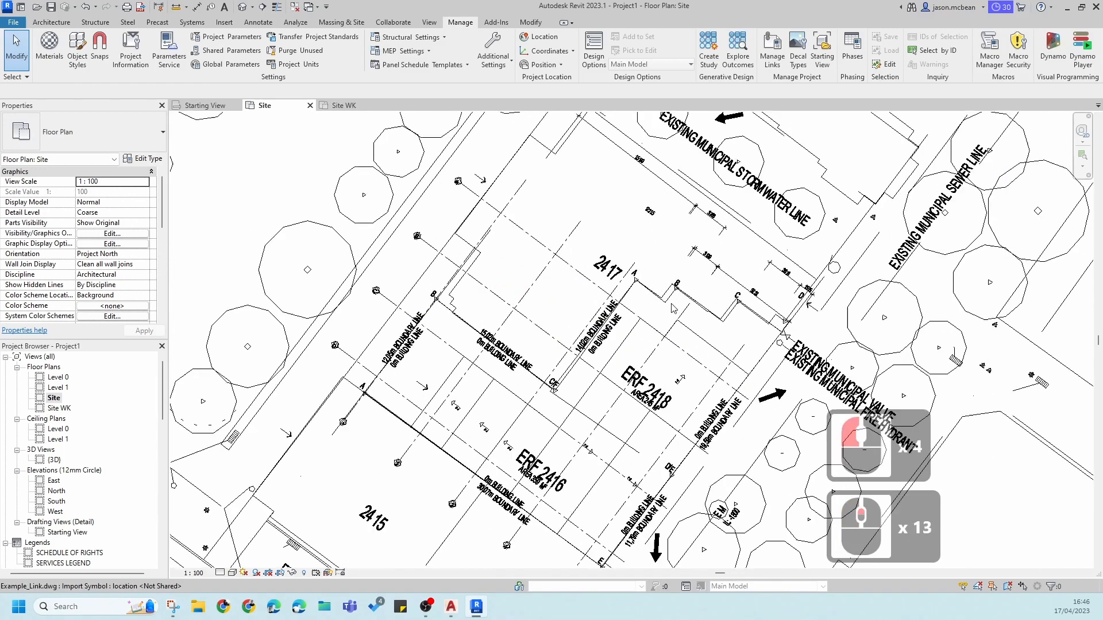
key(Escape)
scroll(671, 299, down, 6)
scroll(669, 287, up, 6)
scroll(668, 278, up, 5)
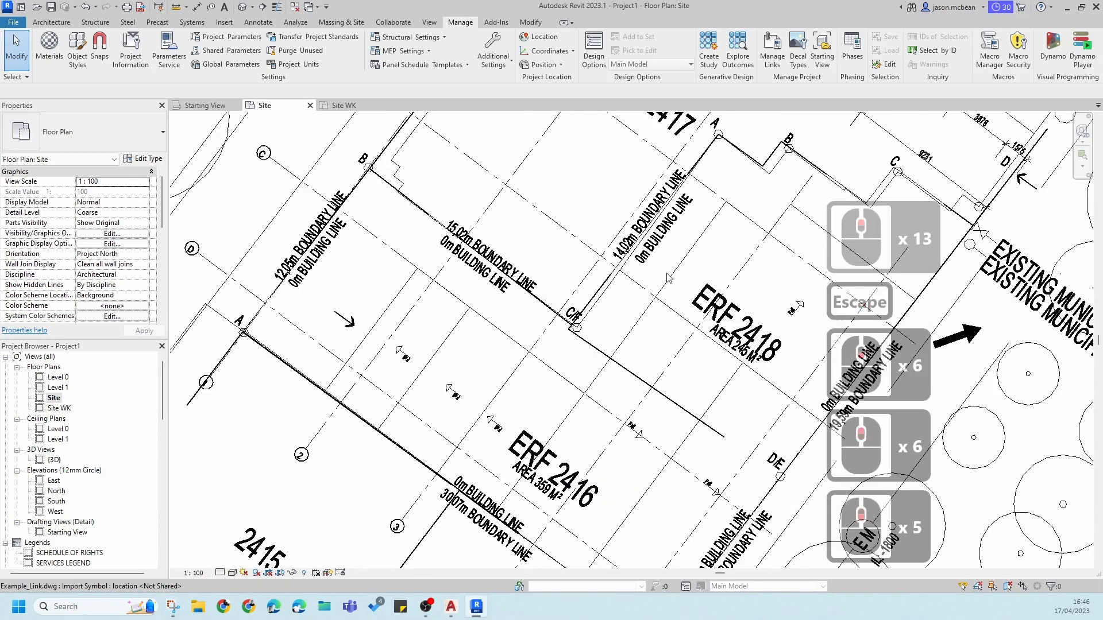
scroll(483, 315, down, 6)
scroll(454, 293, down, 2)
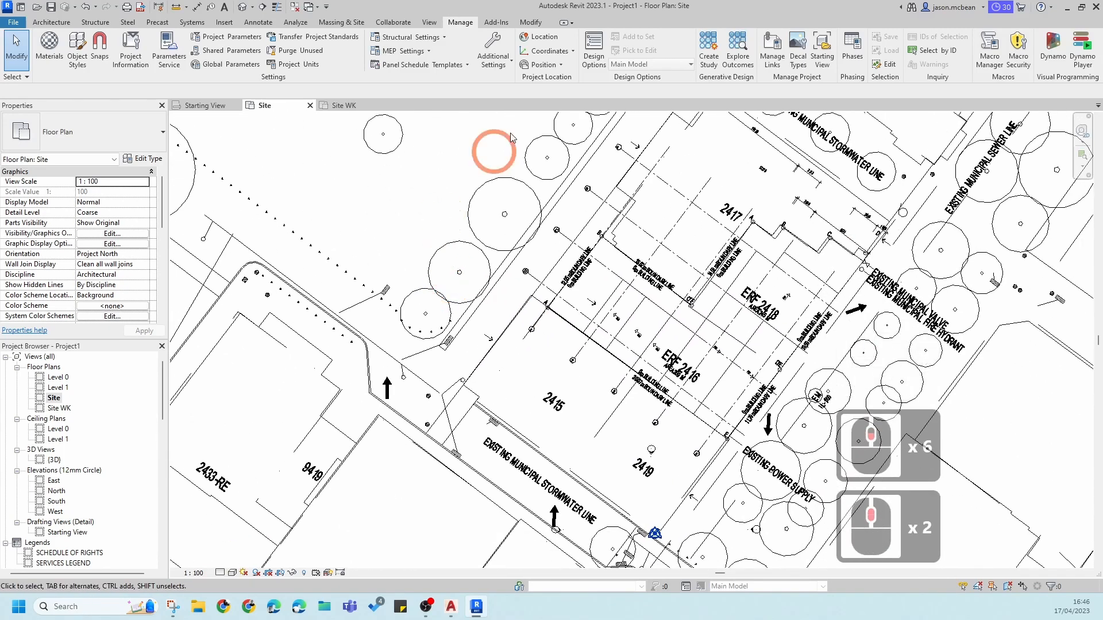
click(528, 240)
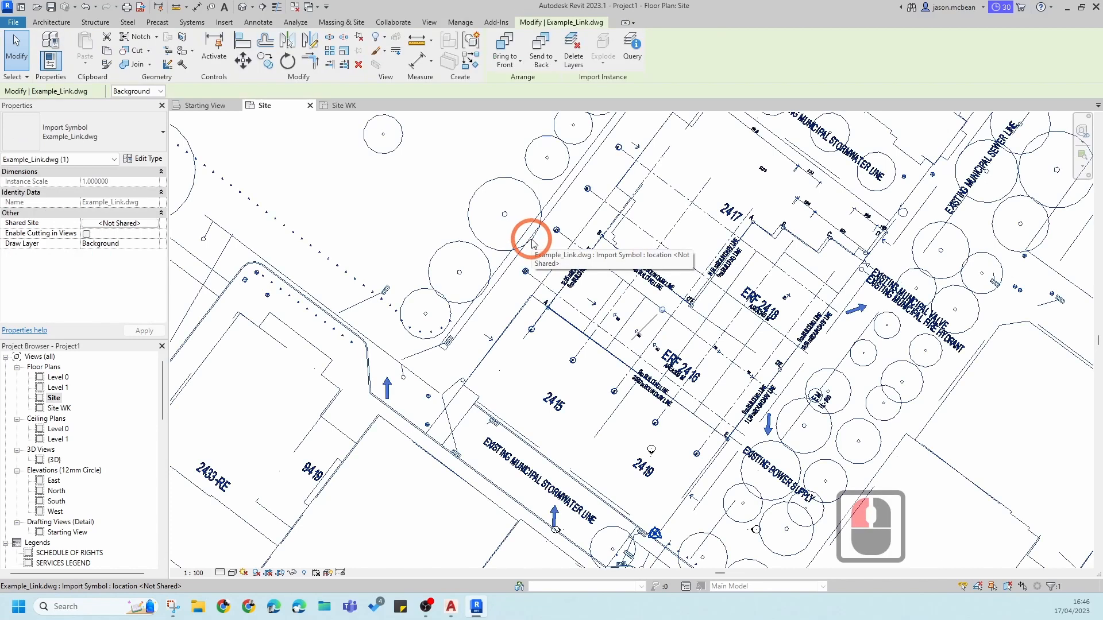
click(634, 54)
click(523, 184)
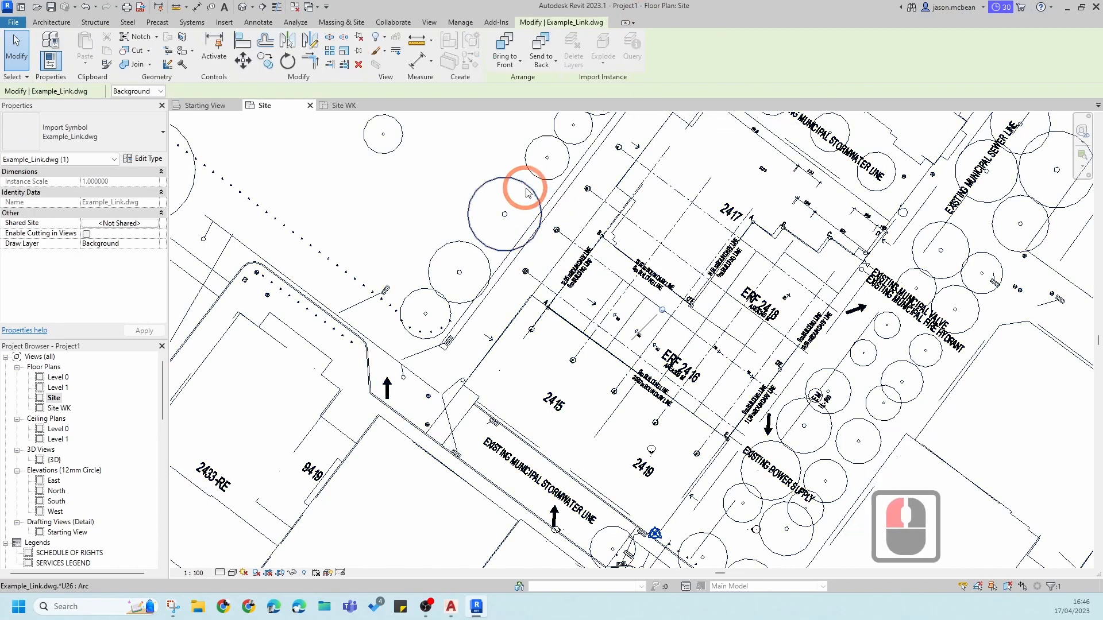
Step: Query the tree circle at the end of the dotted curve in Example_Link.dwg to identify its layer, then clear the query
click(435, 334)
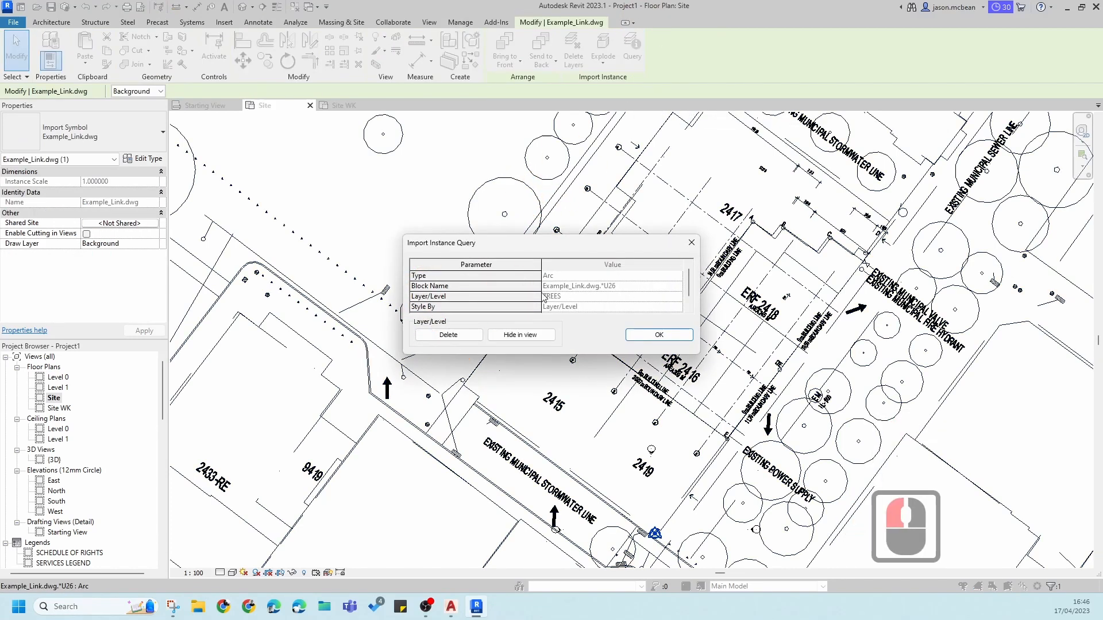
click(691, 243)
click(511, 296)
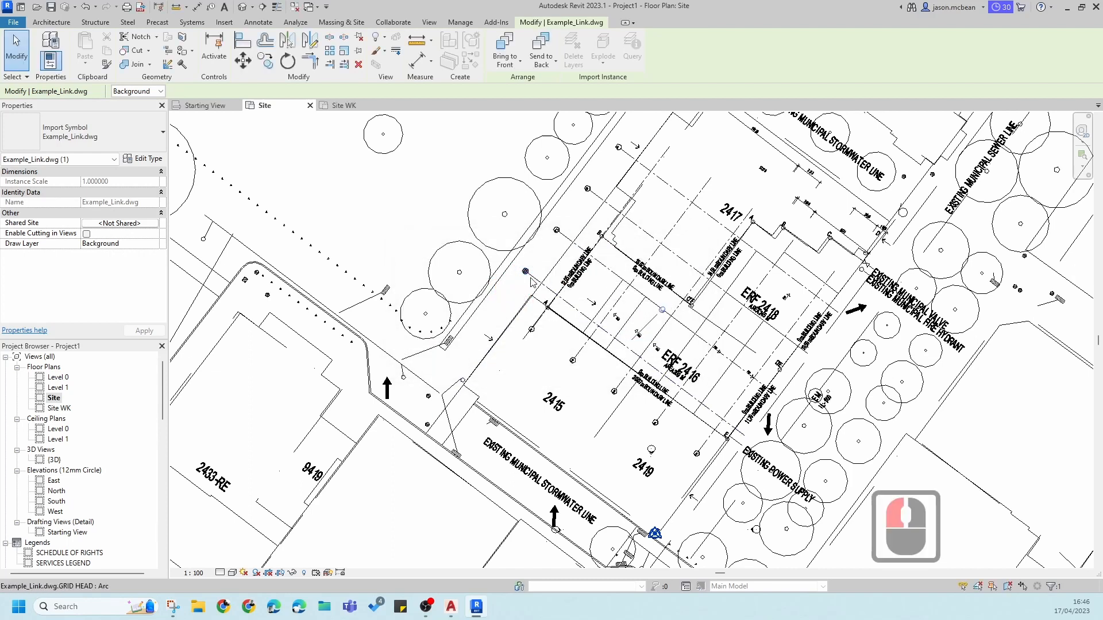
Step: Open the project's Object Styles for imported objects from the Site view's visibility overrides and expand the layers of Example_Link.dwg
key(v)
key(g)
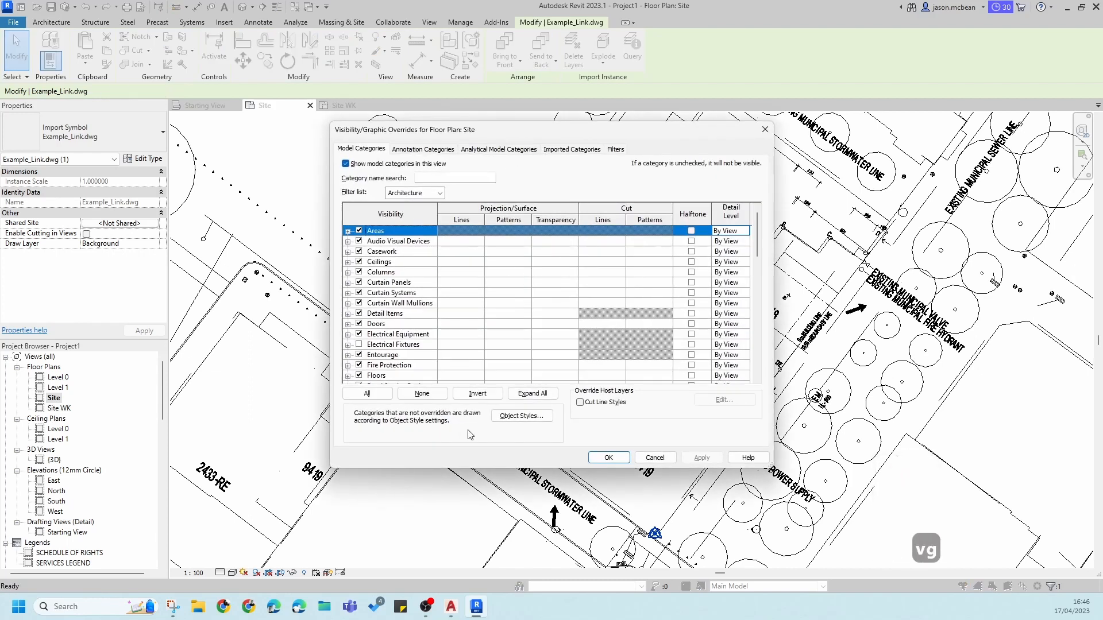
click(520, 417)
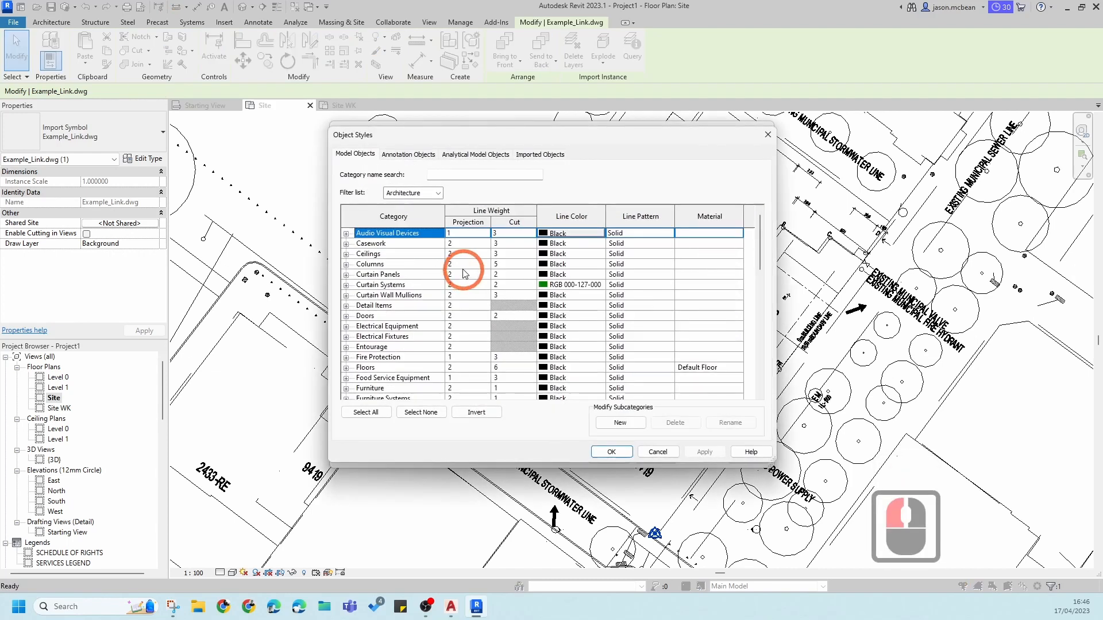
click(526, 161)
click(346, 234)
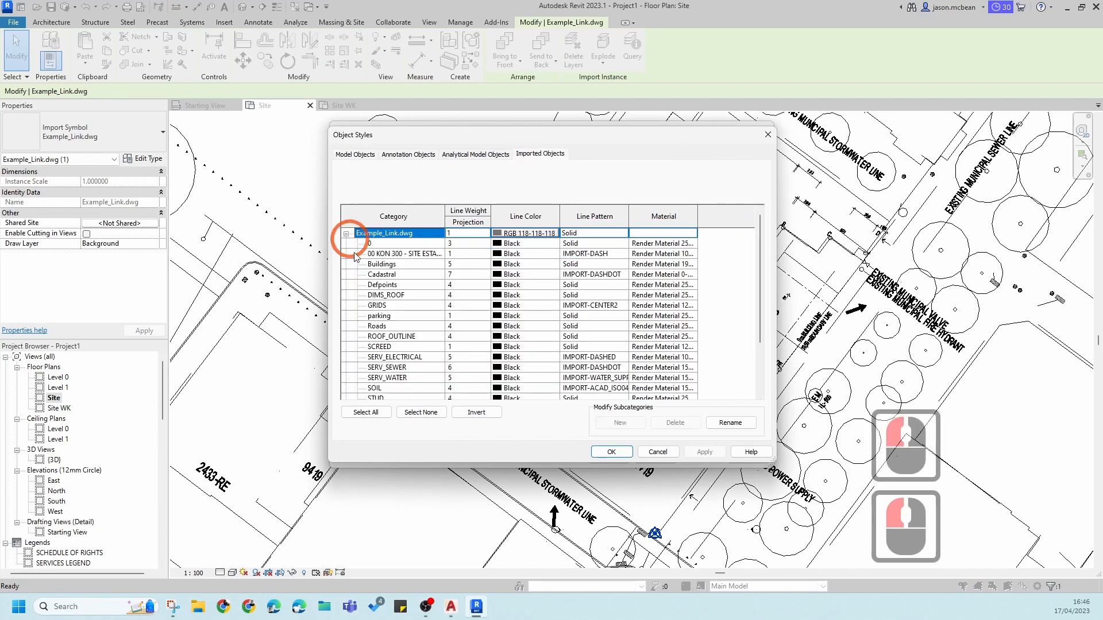
Step: Set the TREES layer's line color to RGB 128-128-128, apply the object style and close the dialogs
click(414, 360)
key(t)
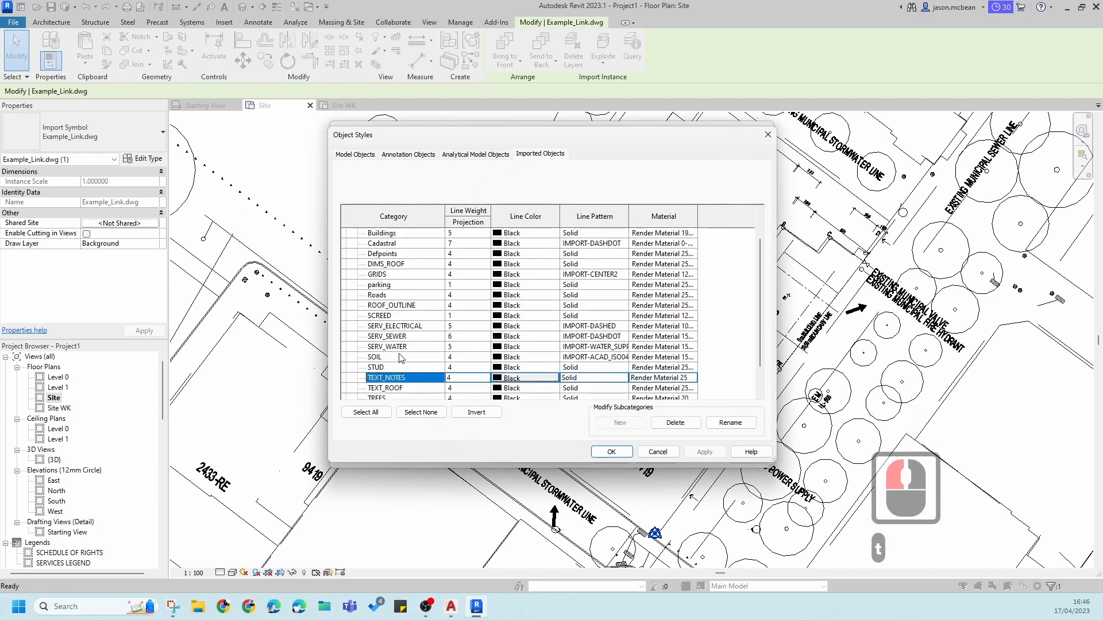
scroll(368, 368, down, 4)
click(473, 367)
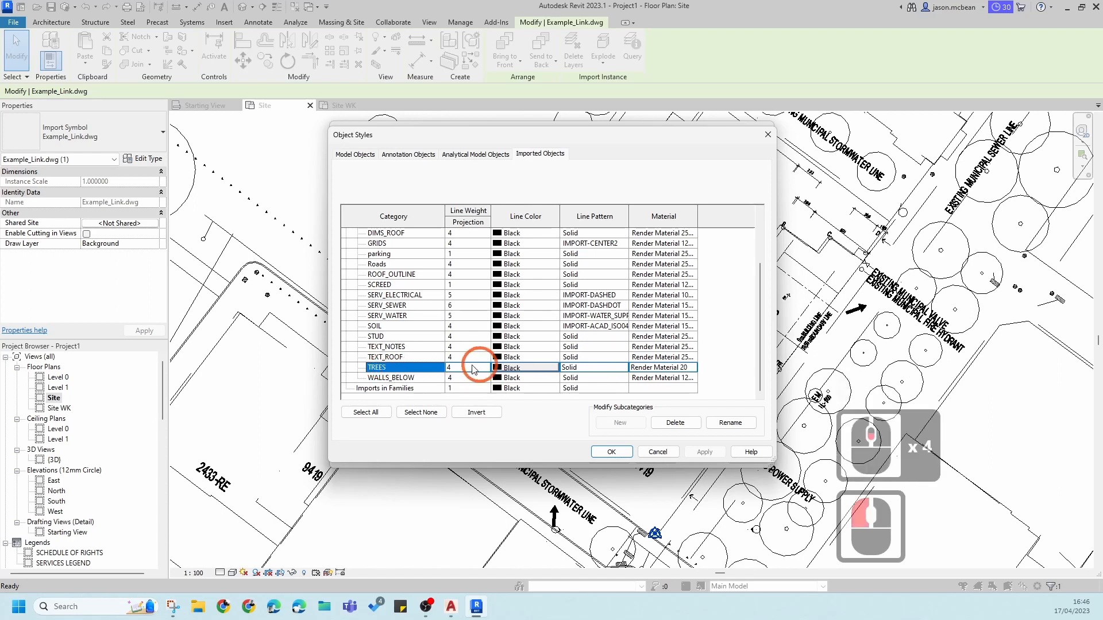
click(507, 373)
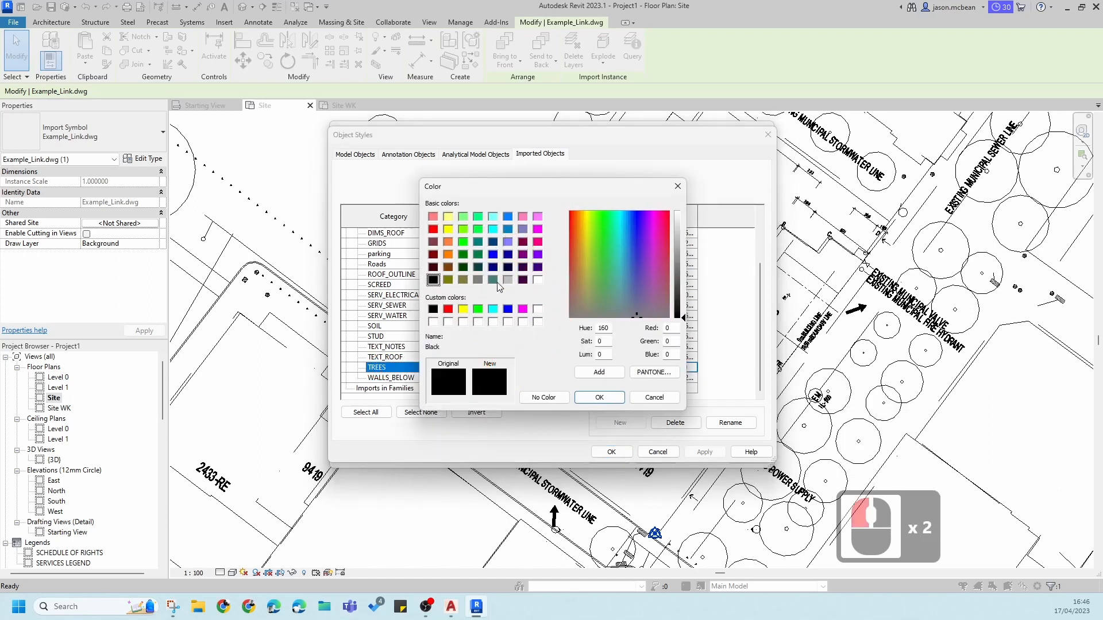
click(478, 280)
click(598, 397)
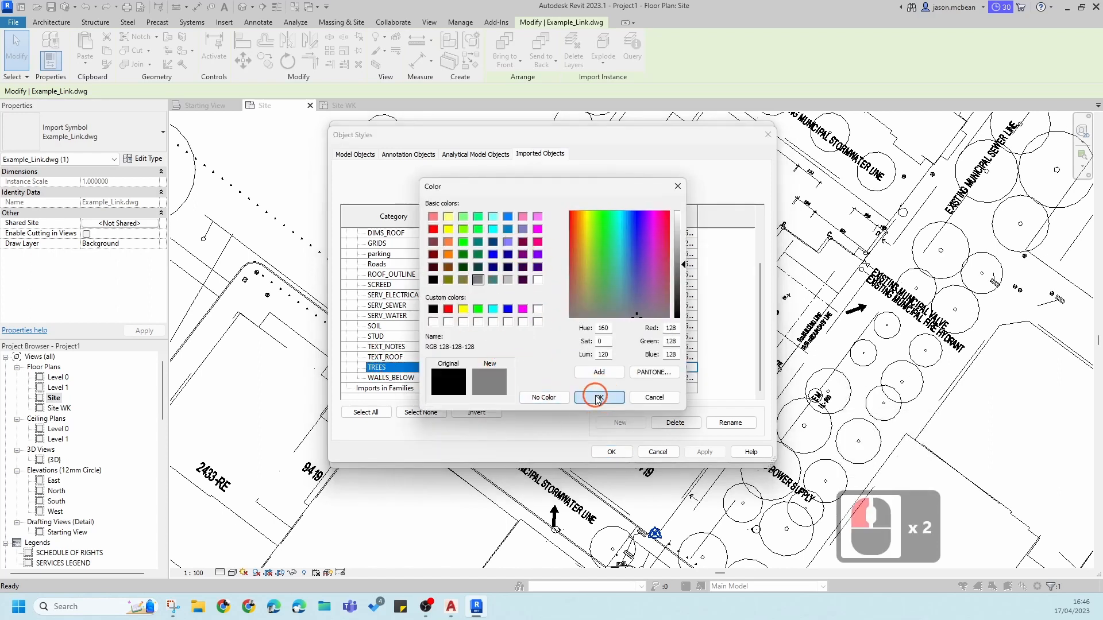
scroll(463, 259, up, 5)
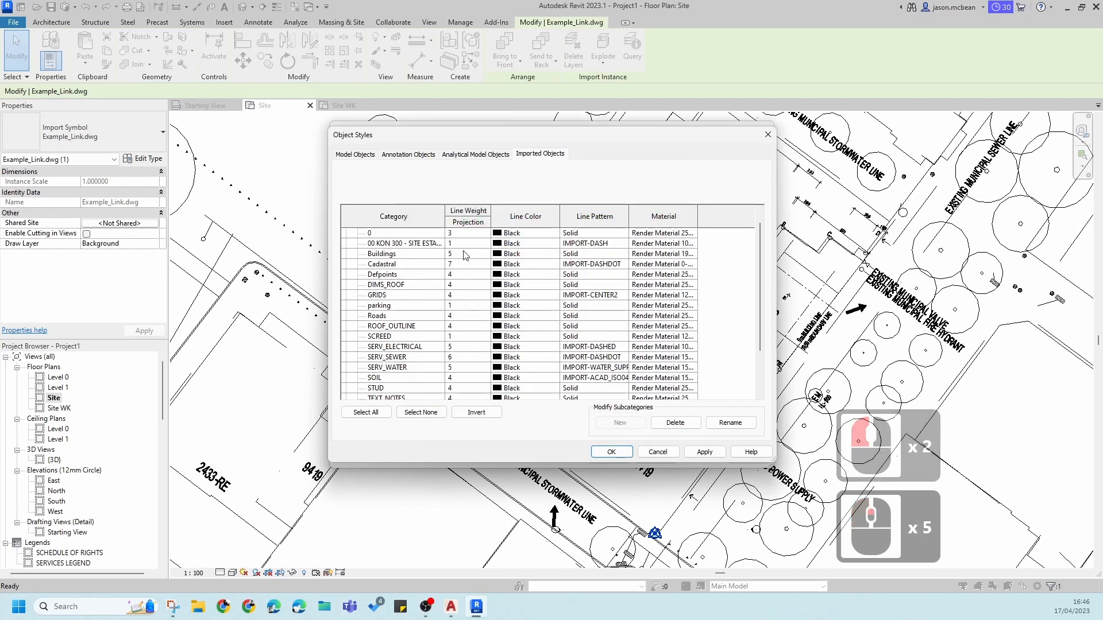
scroll(460, 248, down, 4)
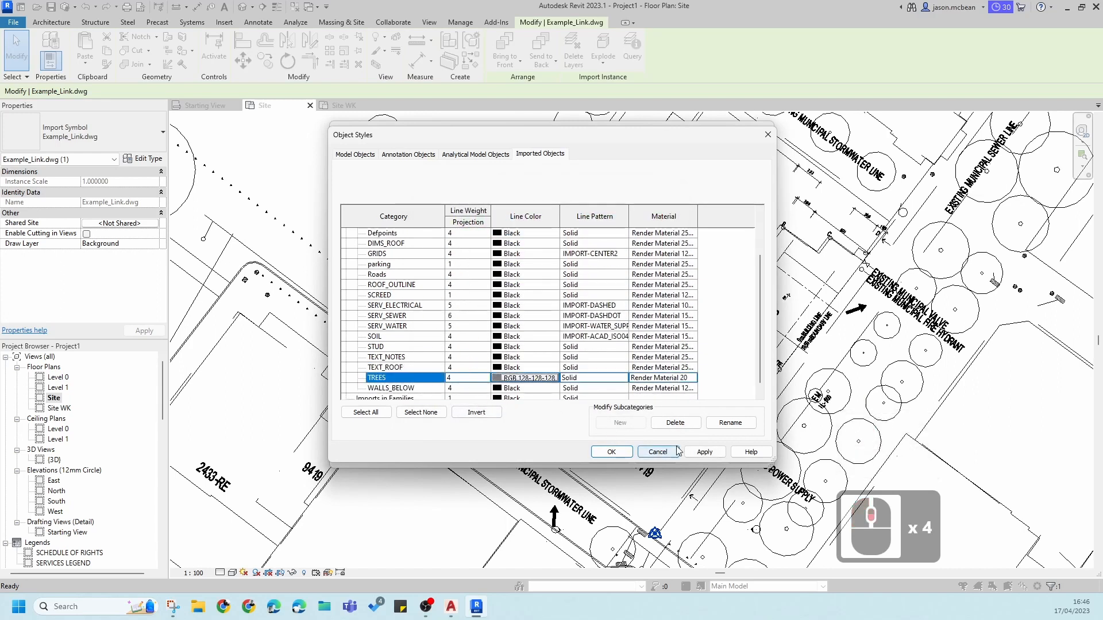
click(704, 452)
click(611, 452)
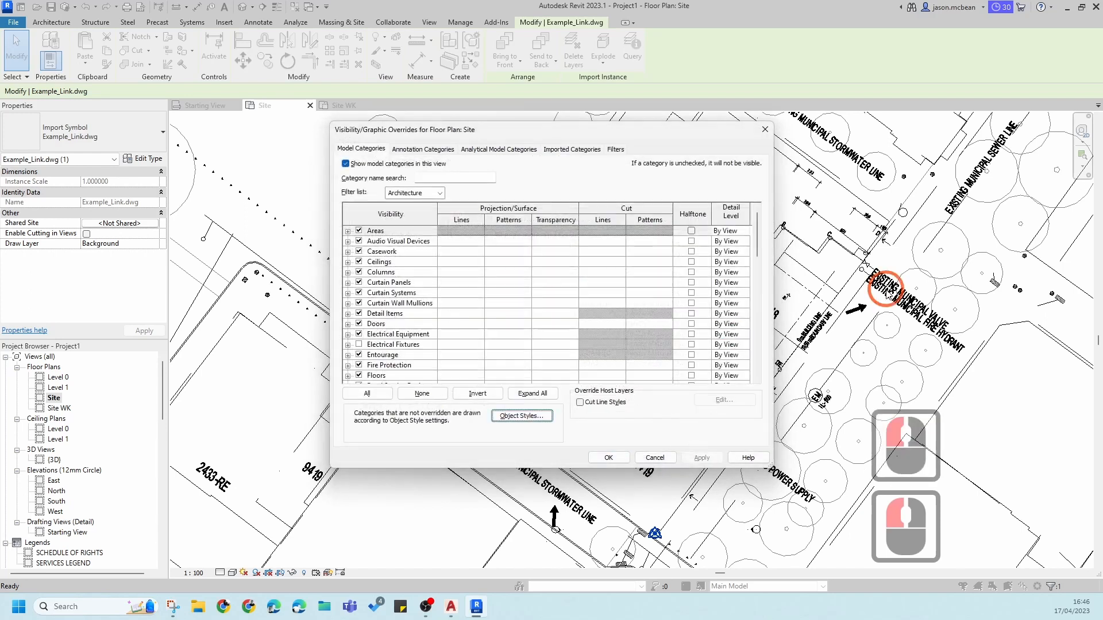
click(608, 458)
click(478, 180)
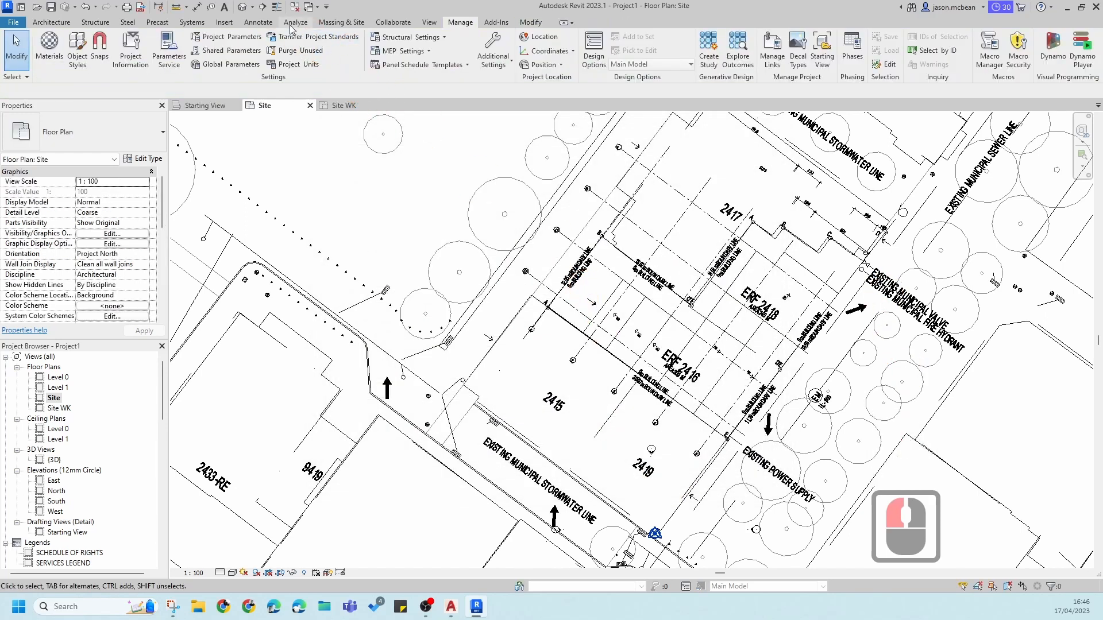
Step: Examine how the tree circles display against the surrounding linework in the Site plan
scroll(349, 296, up, 9)
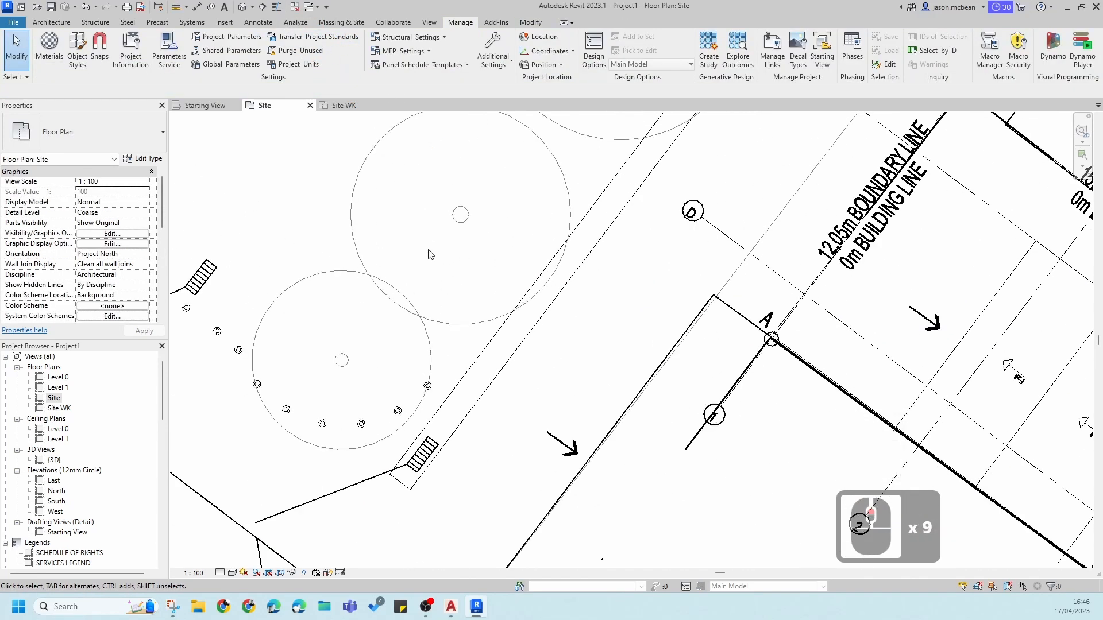
scroll(416, 299, down, 5)
key(Escape)
scroll(416, 301, down, 1)
scroll(416, 301, up, 1)
scroll(416, 300, down, 3)
scroll(364, 282, up, 12)
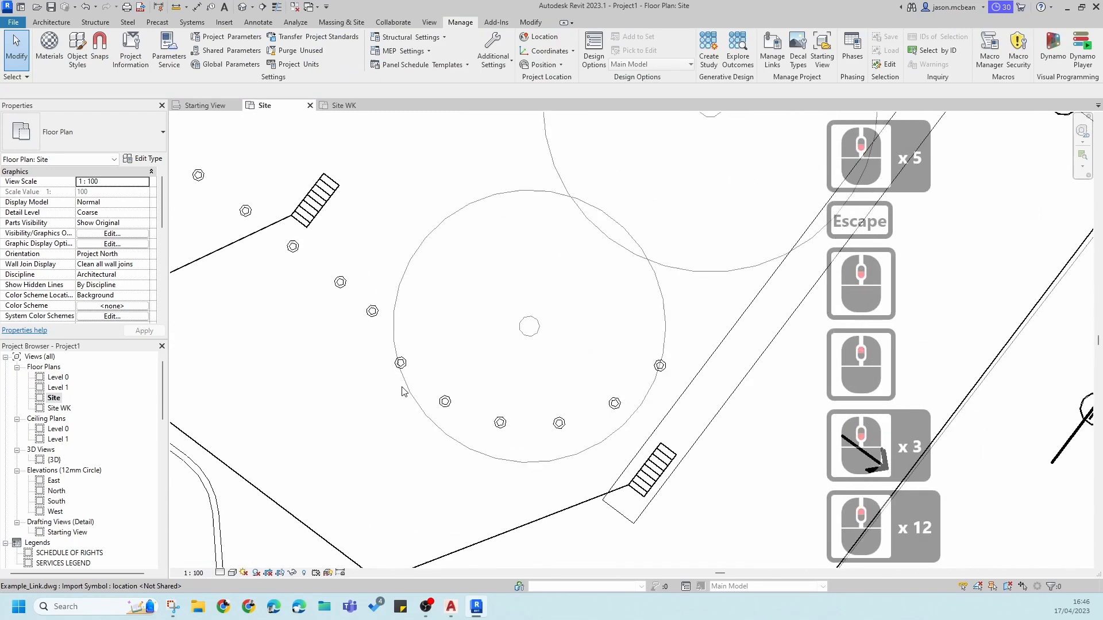
scroll(402, 392, down, 6)
scroll(406, 345, down, 5)
middle_drag(489, 352, 360, 340)
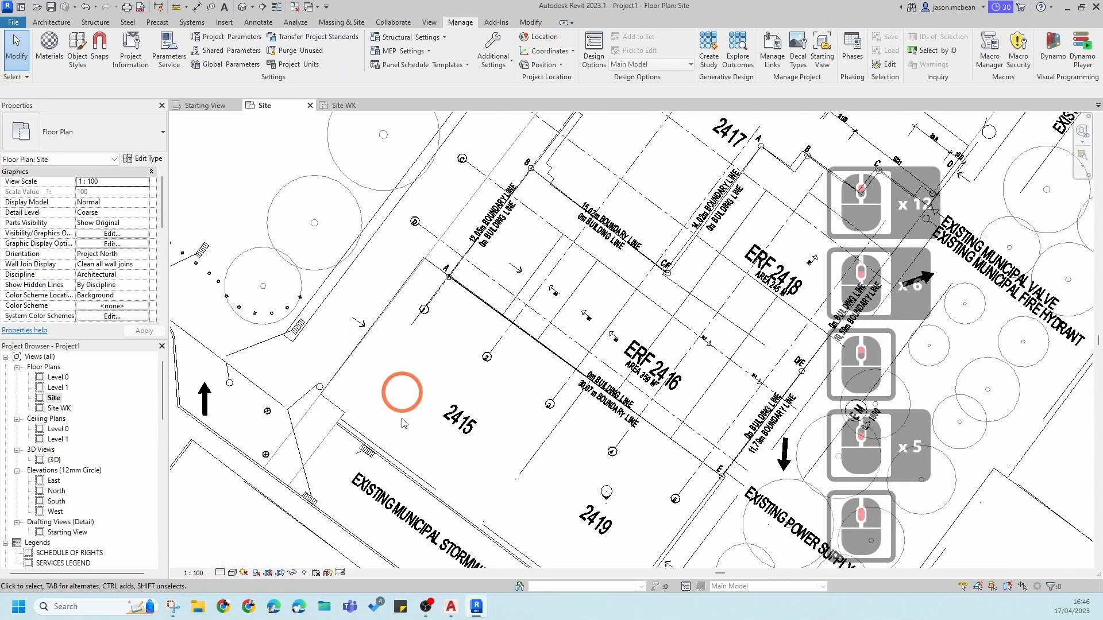
middle_drag(340, 411, 373, 293)
scroll(373, 293, down, 2)
scroll(374, 294, down, 1)
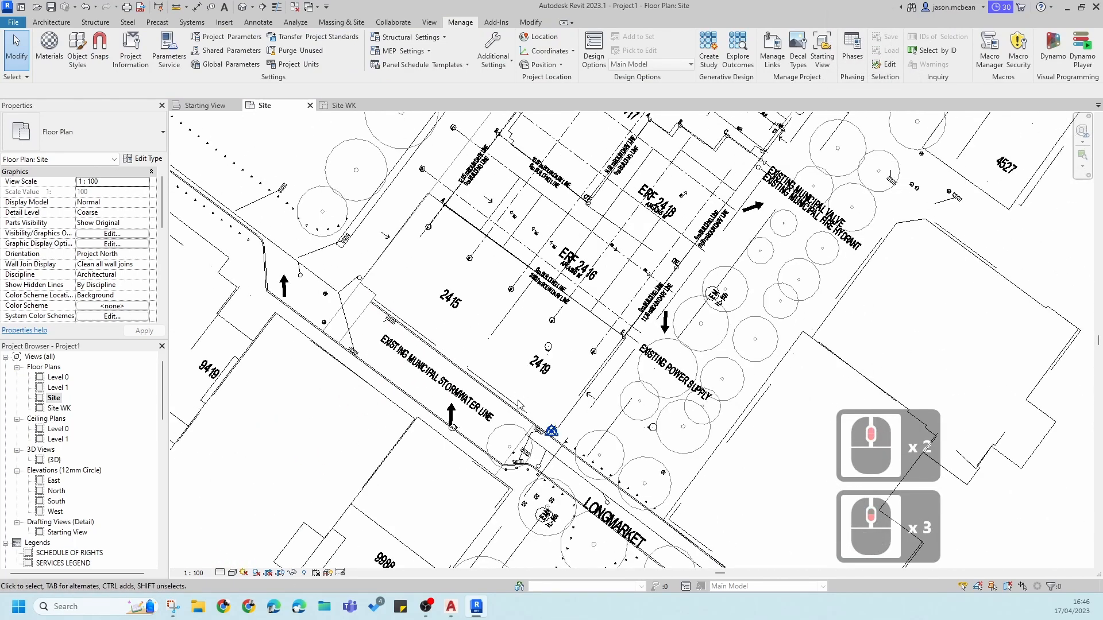
scroll(510, 470, up, 4)
scroll(379, 303, down, 4)
middle_drag(530, 277, 524, 313)
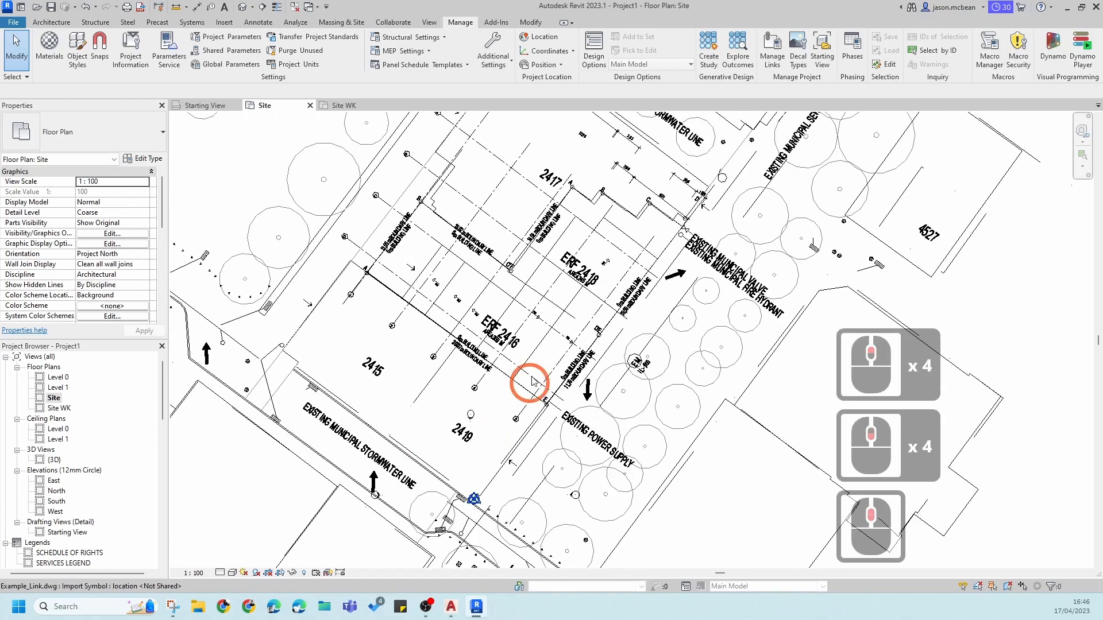
Step: Examine the whole linked site drawing, including the broken boundary lines at its outer edge and the lines around the erven
scroll(525, 313, down, 5)
key(Escape)
key(Escape)
scroll(546, 300, down, 2)
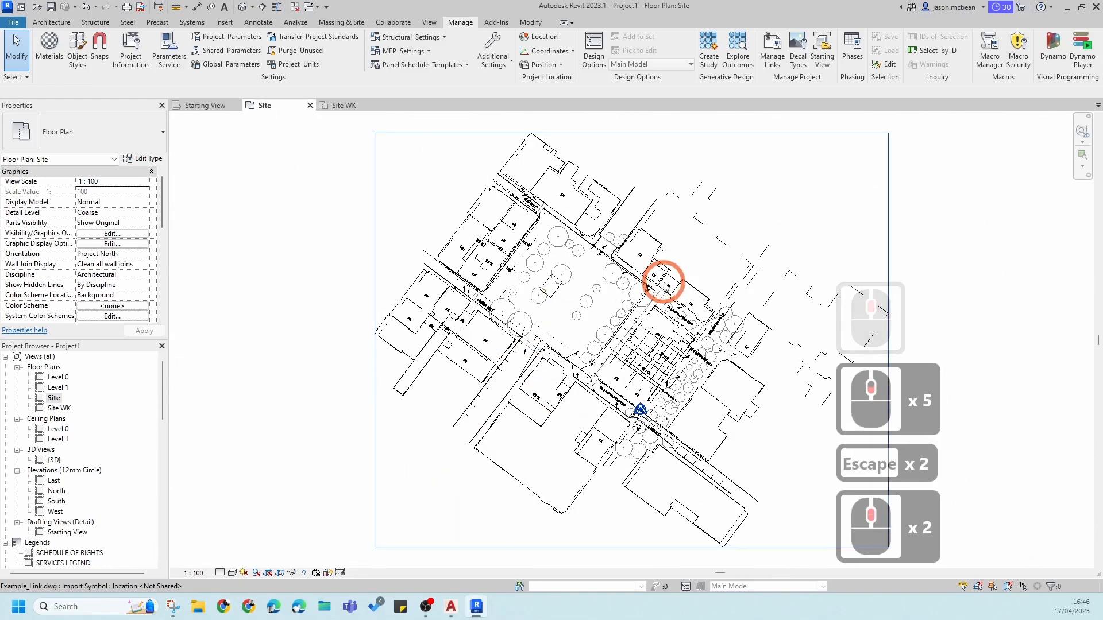
scroll(670, 276, down, 1)
key(Escape)
scroll(748, 355, up, 7)
click(697, 305)
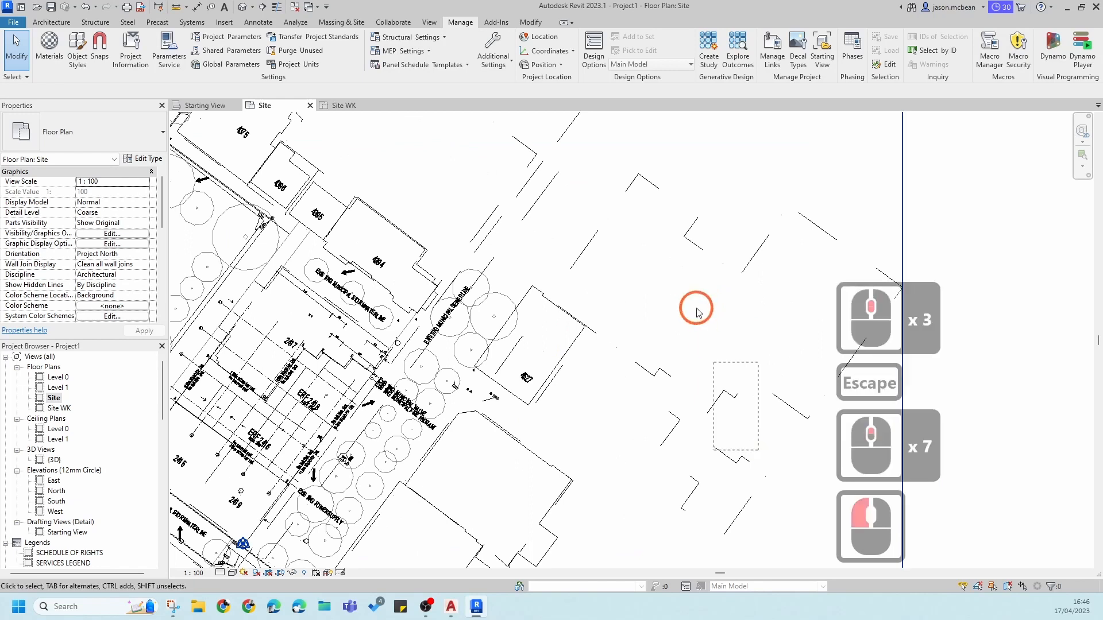
click(697, 305)
scroll(697, 369, down, 5)
key(Escape)
scroll(526, 474, up, 4)
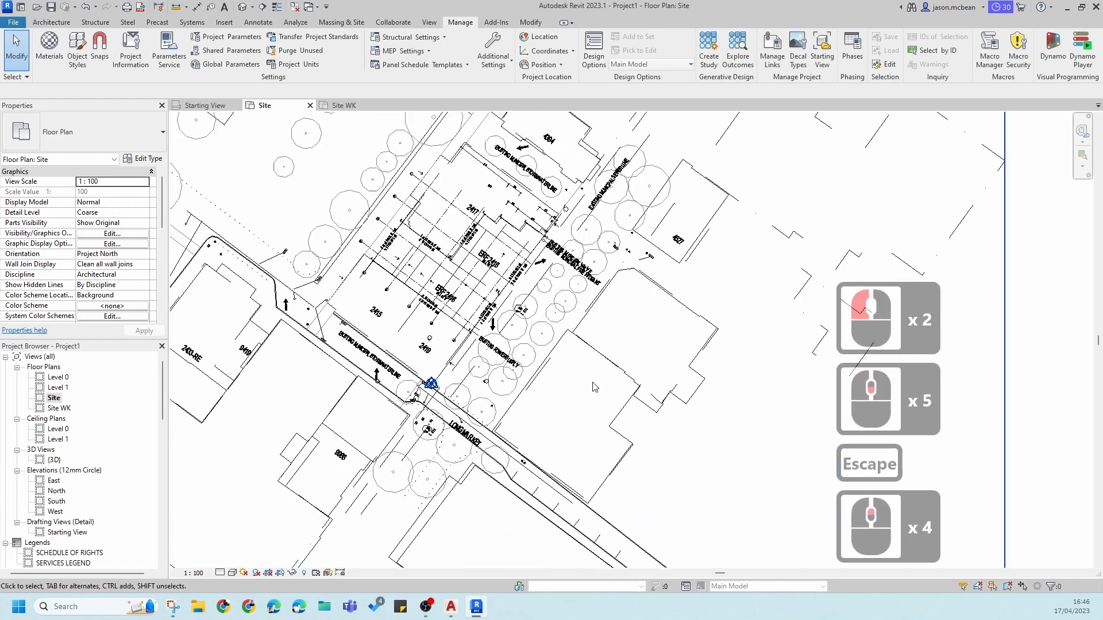
scroll(655, 347, down, 6)
middle_drag(543, 346, 570, 291)
scroll(574, 247, up, 8)
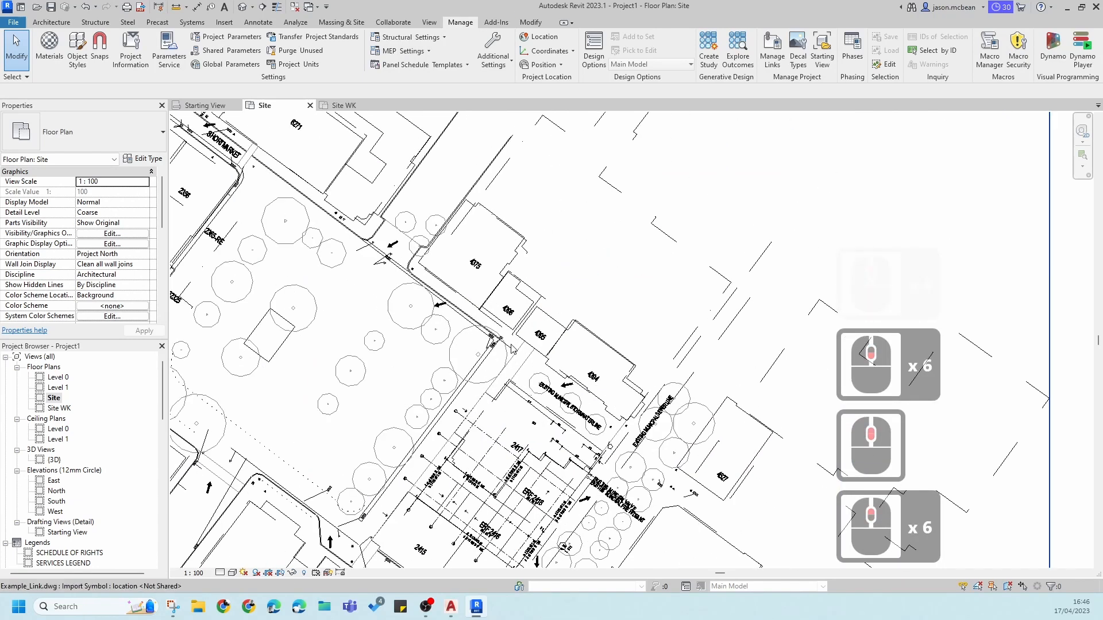
middle_drag(531, 473, 561, 295)
key(Escape)
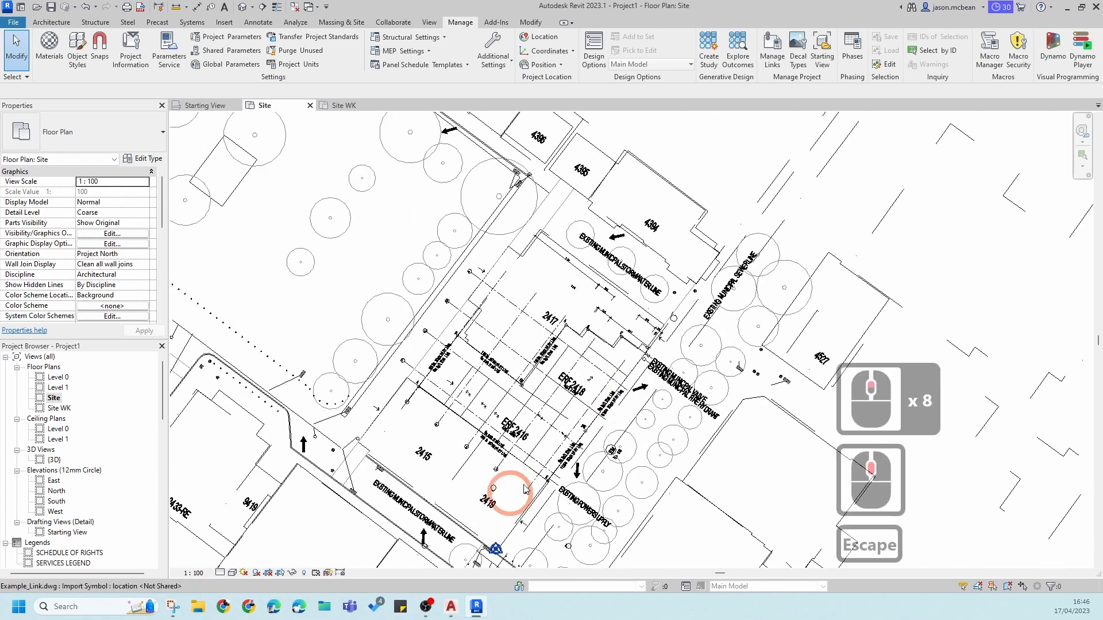
scroll(510, 500, up, 4)
middle_drag(603, 454, 504, 317)
scroll(505, 317, down, 3)
key(Escape)
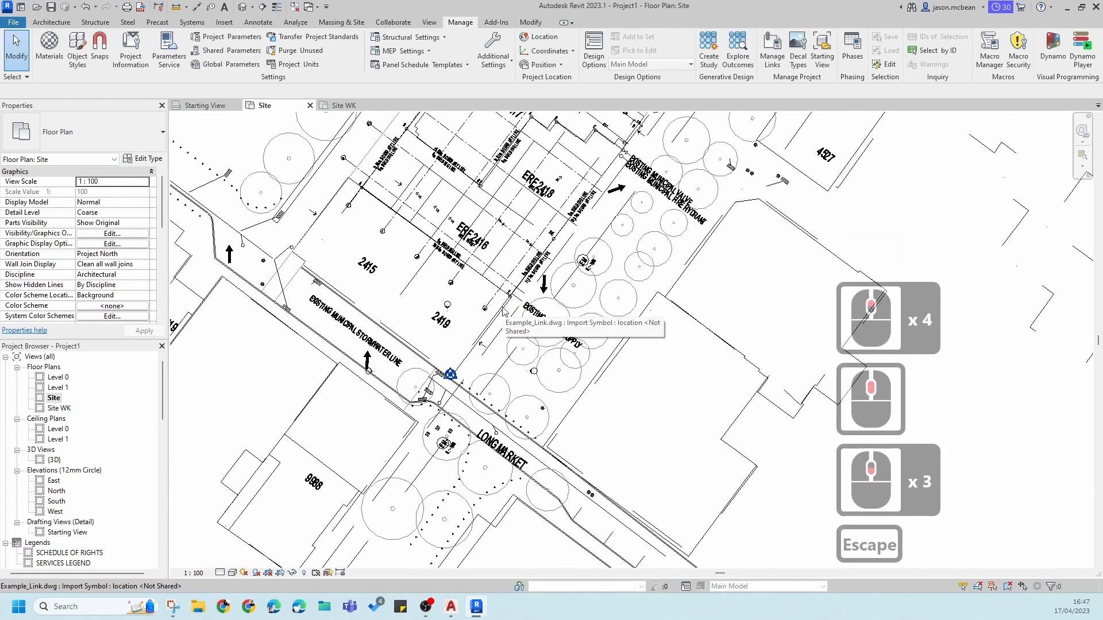
Step: Reopen the Site view's imported category overrides, open Object Styles for imported objects and expand the Example_Link.dwg layers
key(v)
key(g)
click(572, 149)
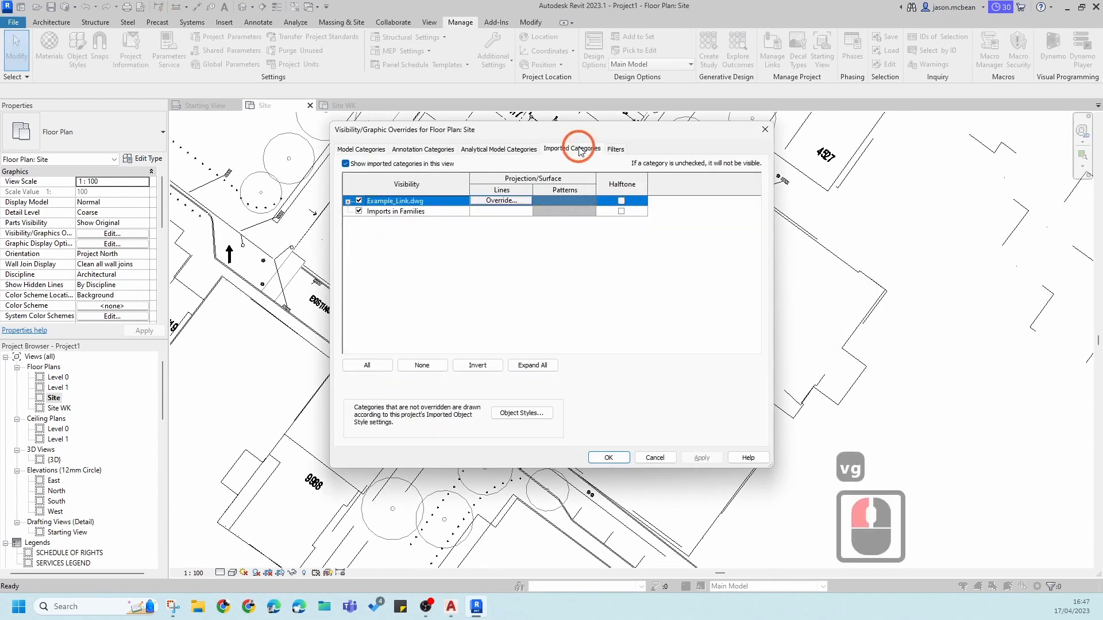
click(390, 196)
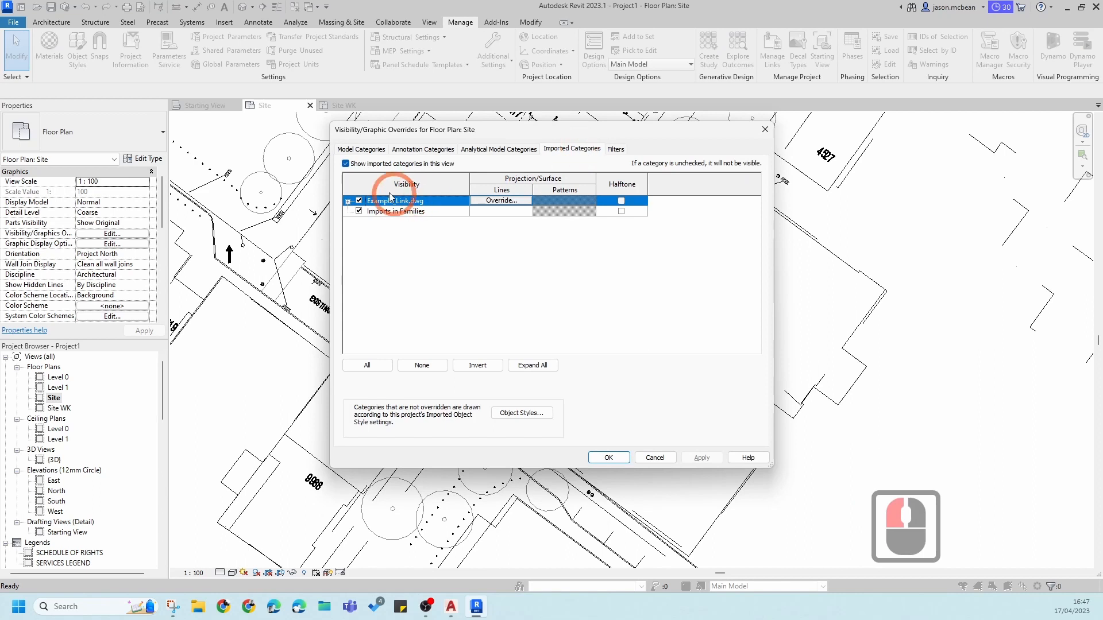
click(348, 202)
click(538, 423)
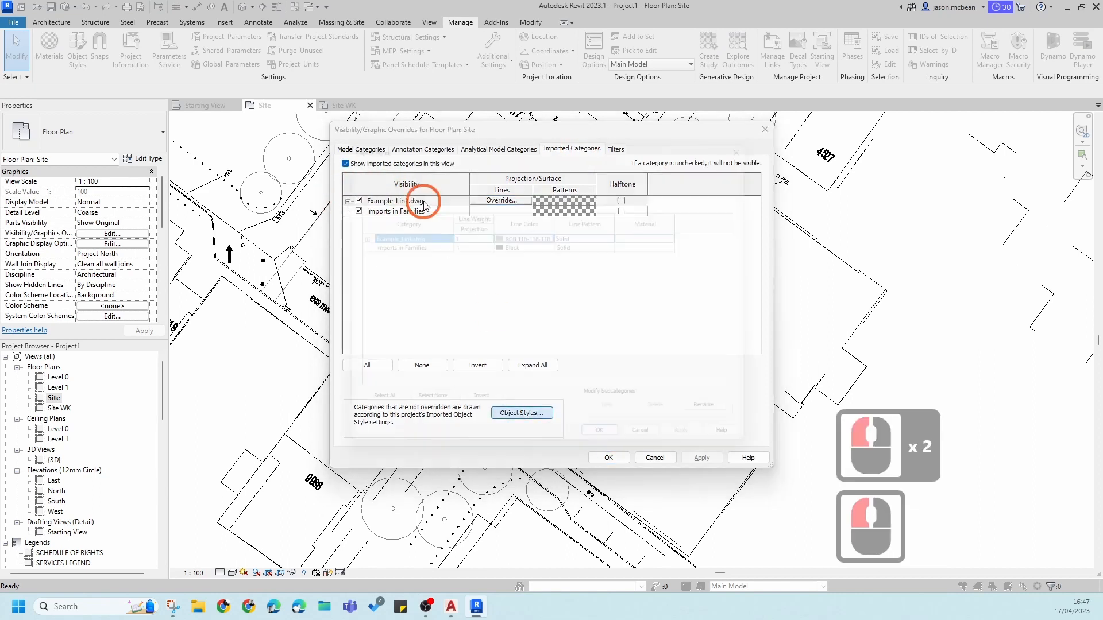
click(346, 233)
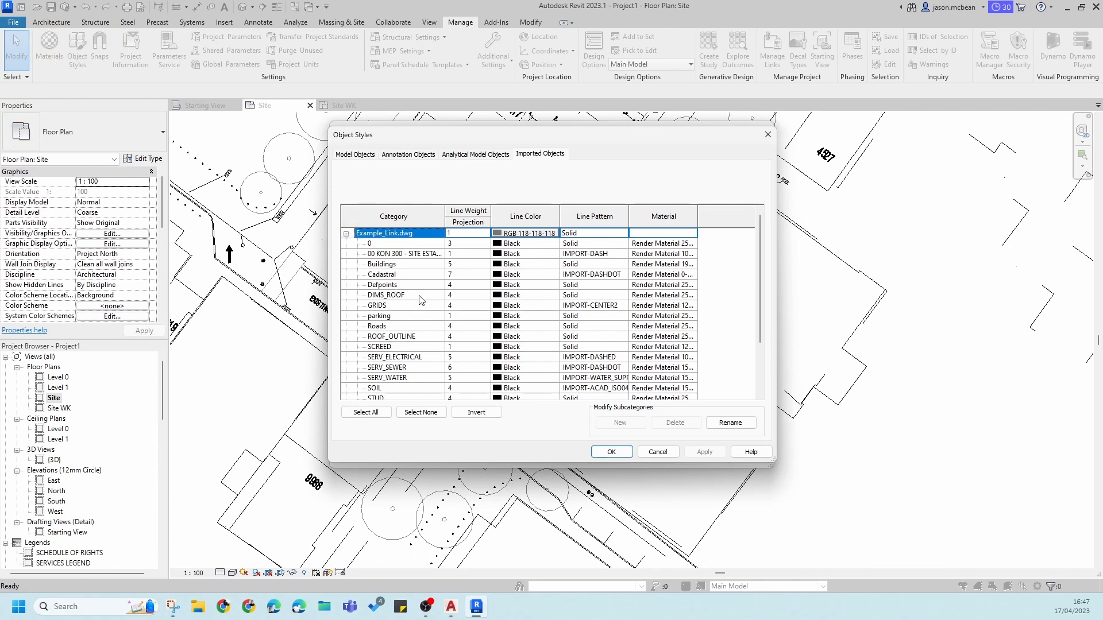
Step: Set the Cadastral layer's line pattern to Center Line small and apply the object style change
scroll(418, 307, down, 4)
scroll(414, 369, up, 5)
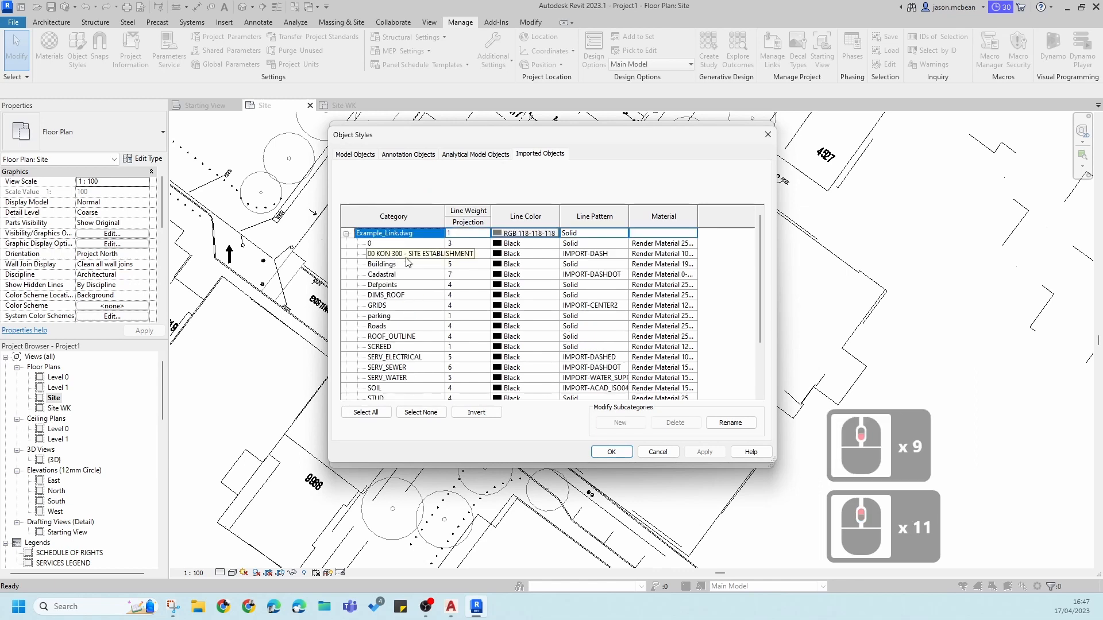
click(391, 277)
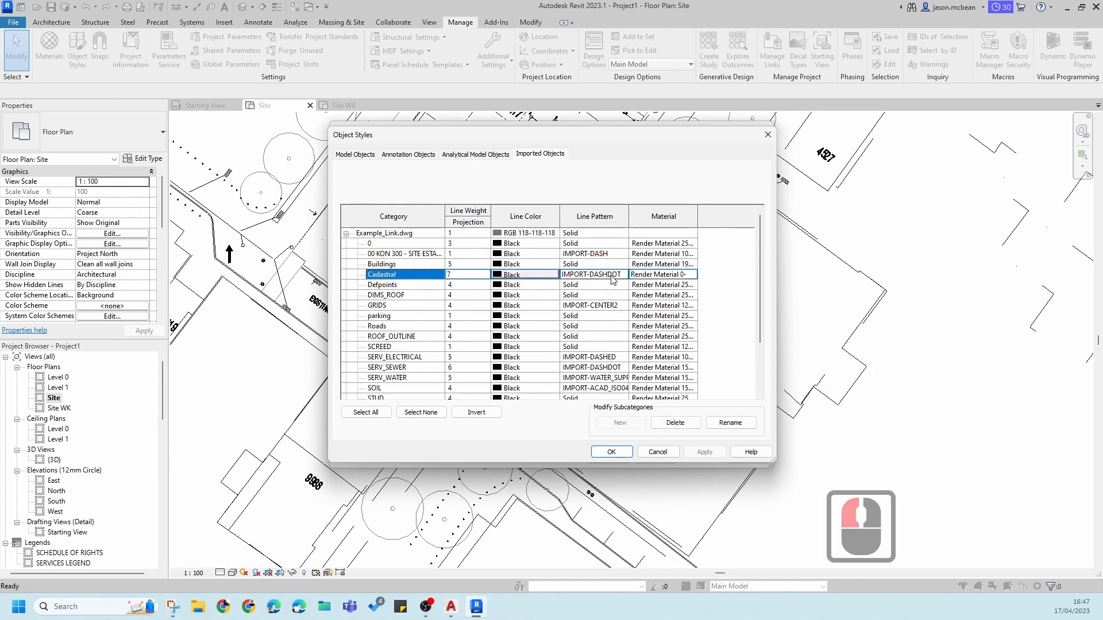
click(625, 275)
click(625, 274)
scroll(598, 311, down, 5)
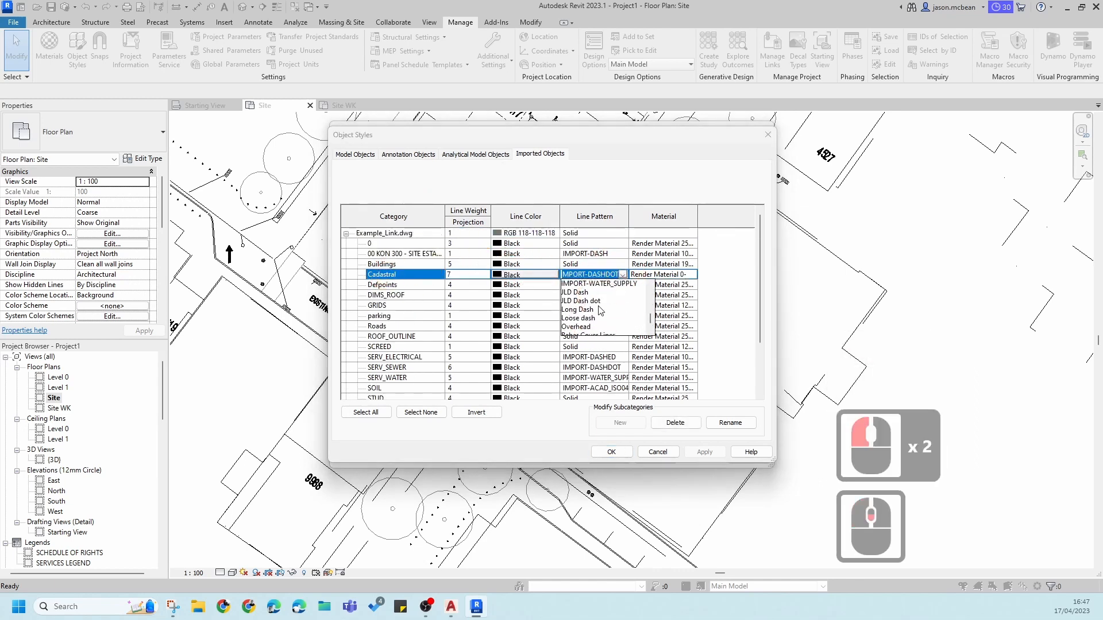
scroll(600, 311, up, 12)
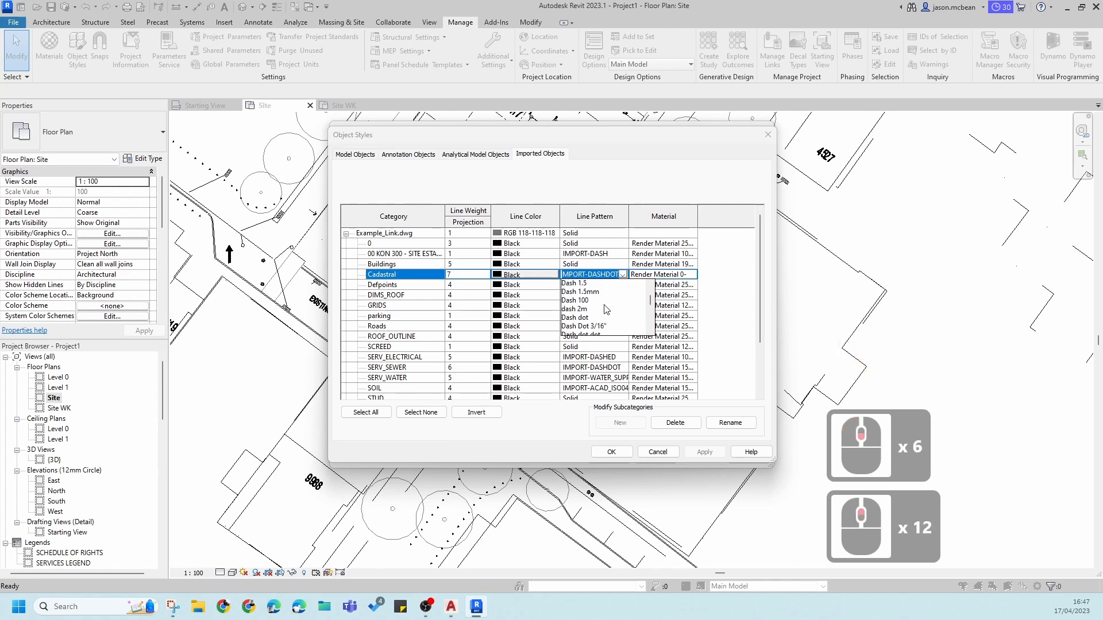
scroll(608, 319, down, 2)
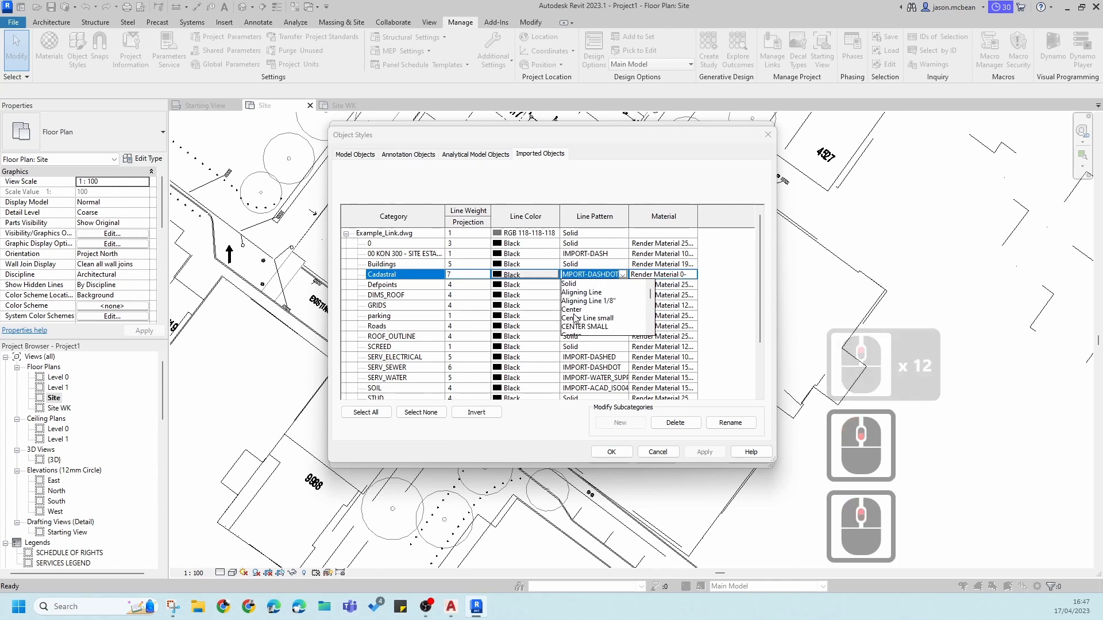
click(583, 318)
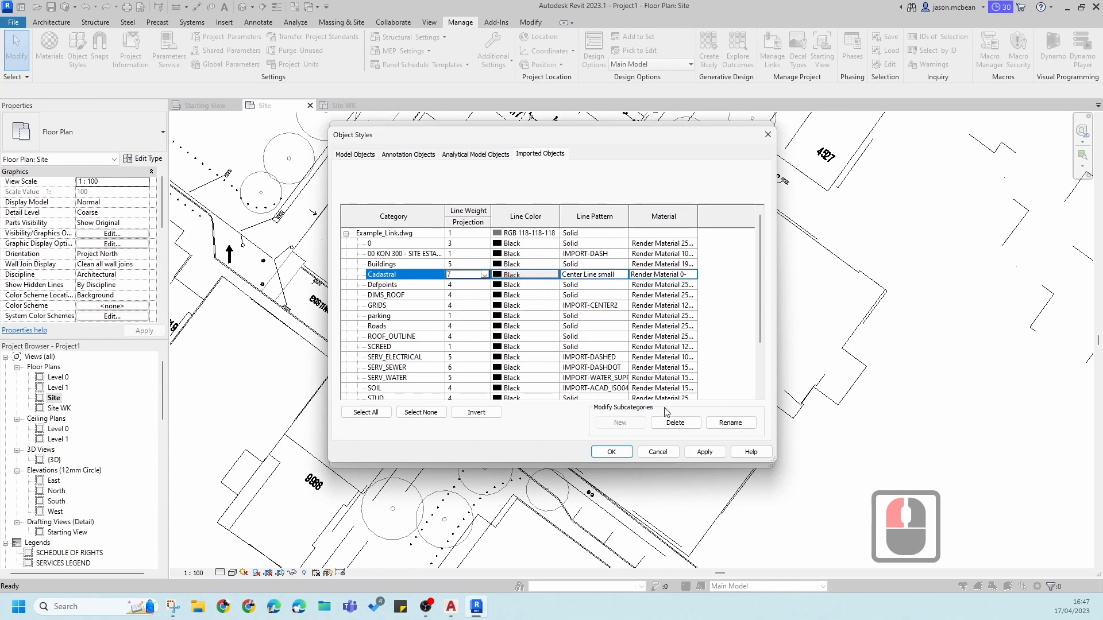
click(698, 453)
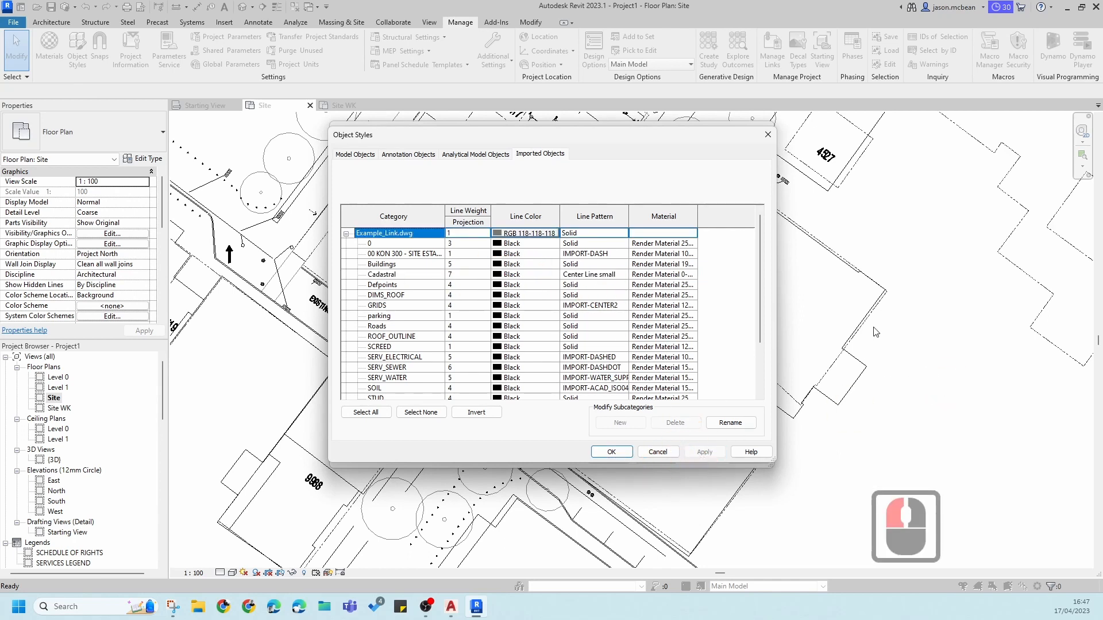
Step: Confirm the Object Styles and visibility override settings and set the Site view's scale to 1:200
click(621, 453)
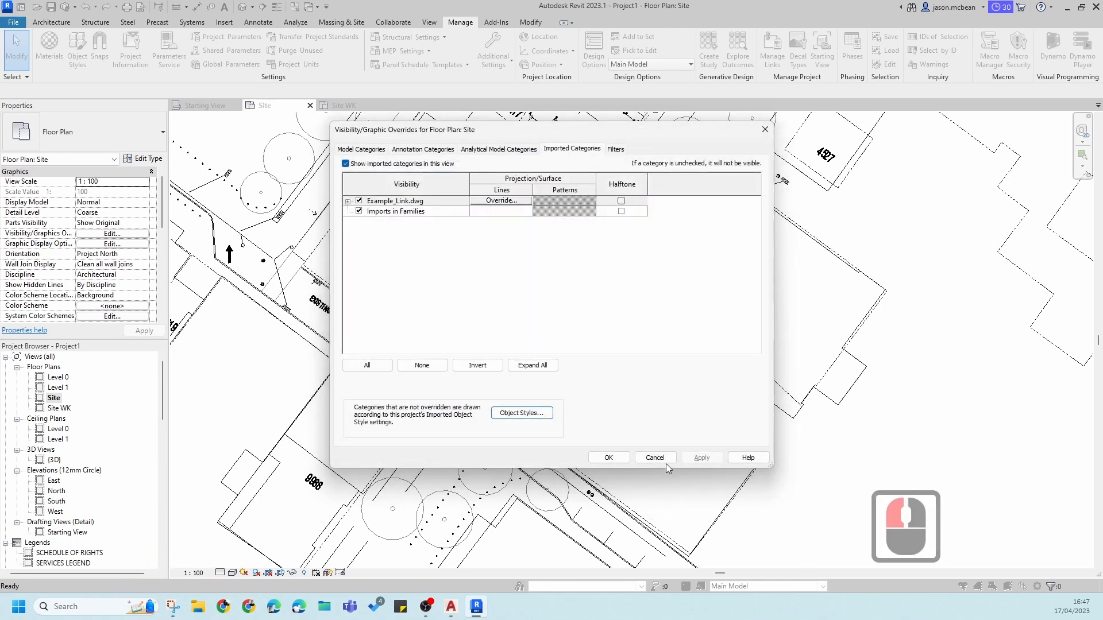
click(607, 458)
click(192, 573)
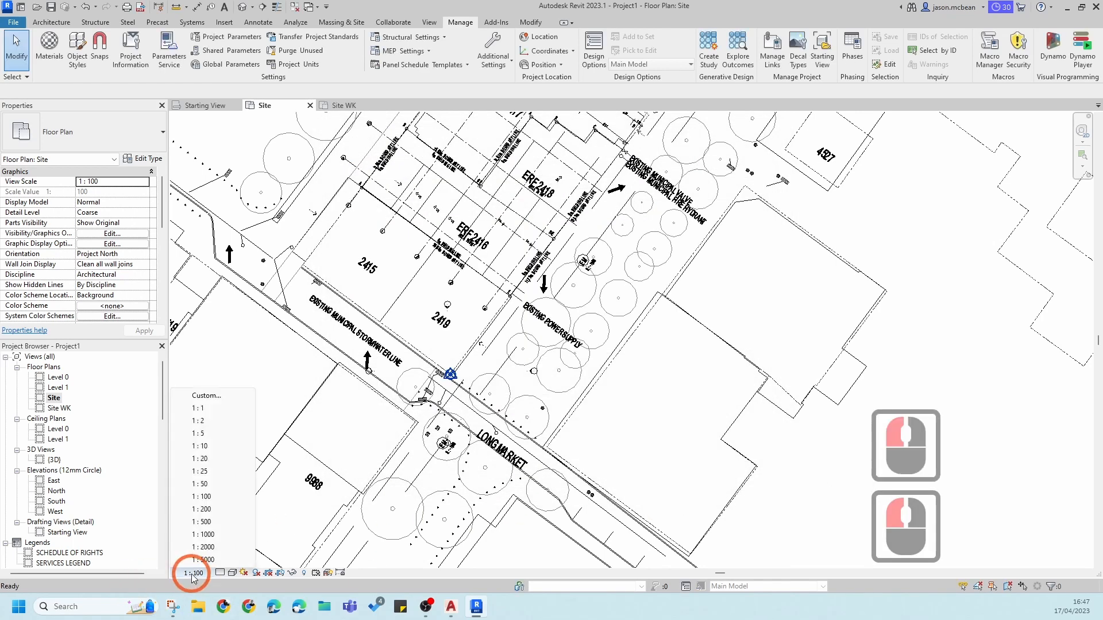
click(208, 510)
Step: Examine how the boundary line patterns display around erven 2416, 2417 and 2418 at the new view scale
scroll(572, 484, up, 7)
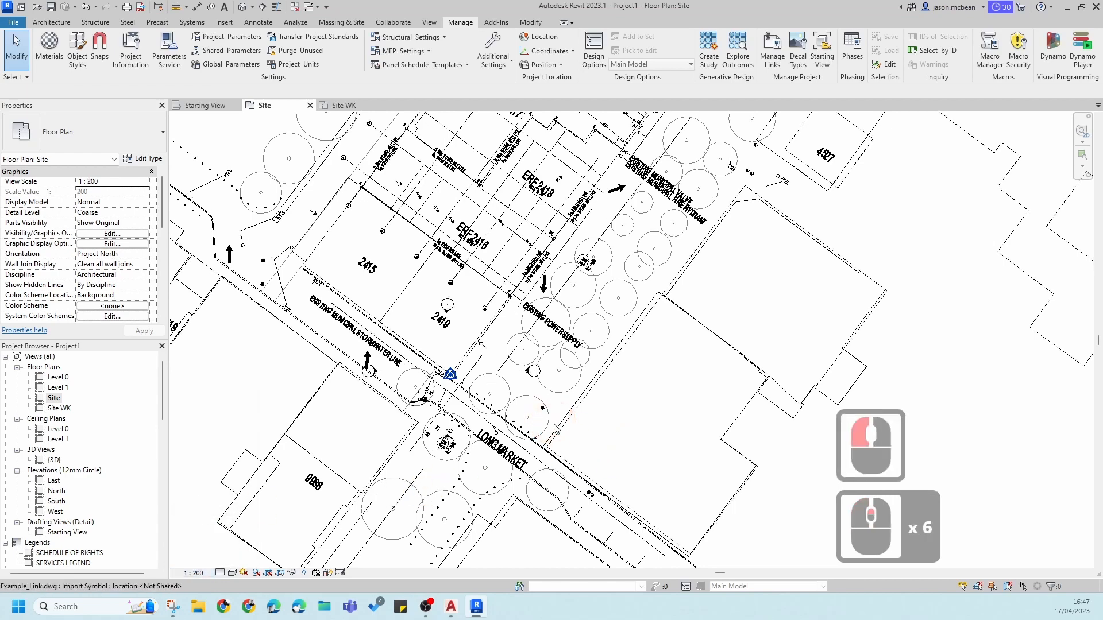
scroll(570, 479, up, 2)
scroll(556, 463, down, 6)
middle_drag(692, 345, 627, 560)
scroll(596, 225, up, 5)
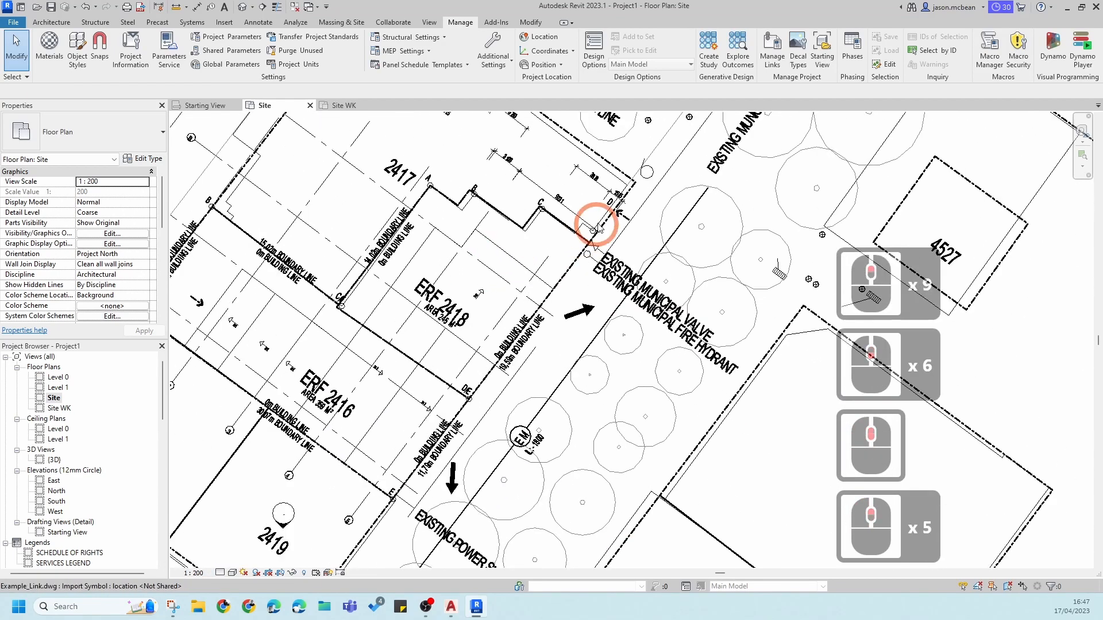
middle_drag(596, 225, 630, 398)
scroll(645, 350, down, 4)
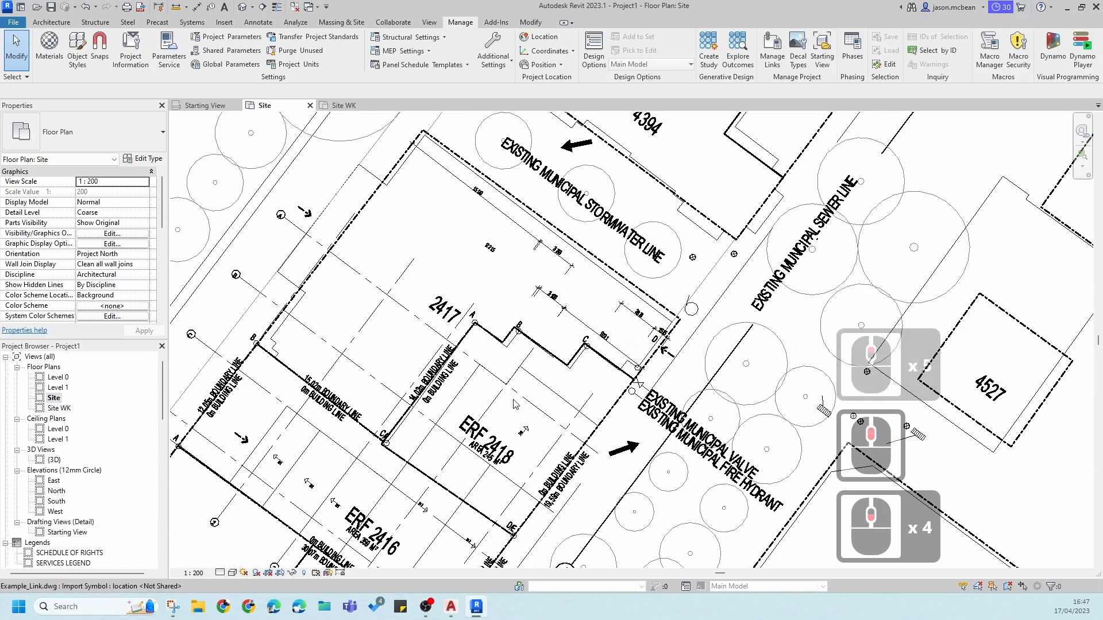
scroll(410, 440, up, 5)
middle_drag(427, 399, 608, 303)
scroll(528, 402, down, 4)
key(Escape)
middle_drag(520, 459, 545, 363)
scroll(544, 380, down, 5)
key(Escape)
scroll(622, 443, up, 6)
middle_drag(446, 418, 502, 321)
scroll(483, 411, down, 3)
scroll(483, 411, down, 1)
Step: Examine the linked site drawing's linework across the neighbouring properties, street edges and overall extents
middle_drag(643, 308, 480, 515)
middle_drag(686, 308, 600, 429)
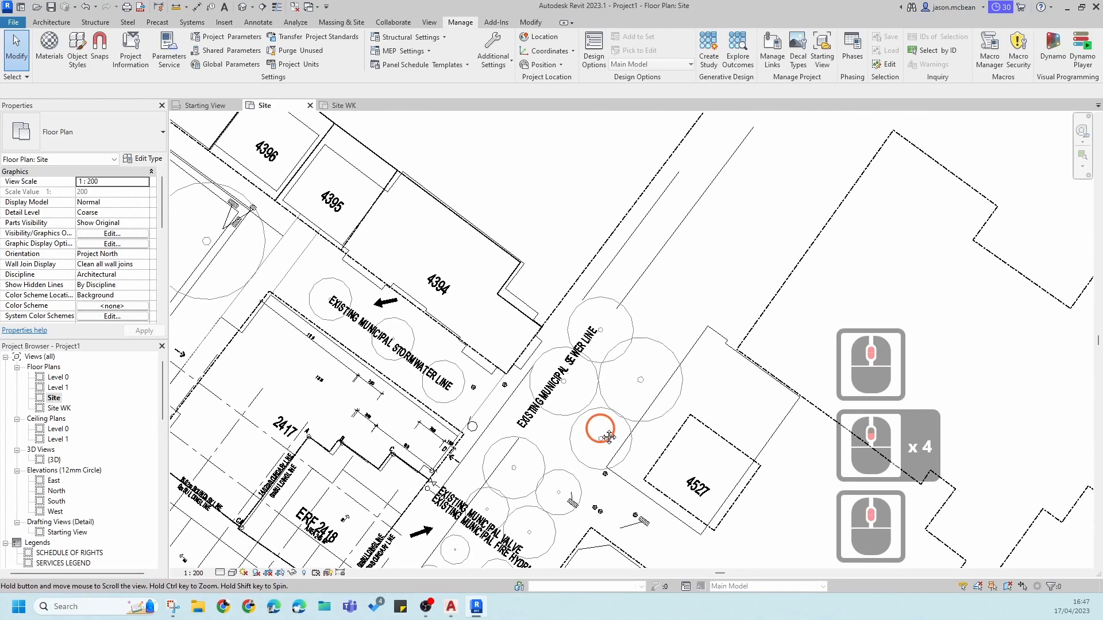
scroll(514, 454, down, 2)
middle_drag(518, 408, 624, 330)
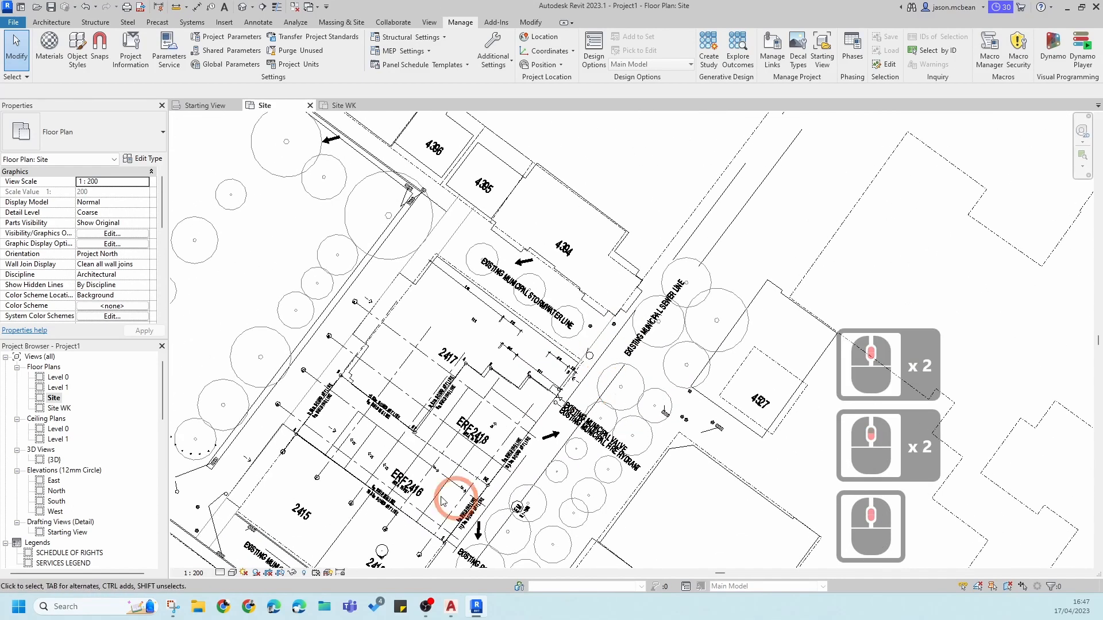
scroll(464, 354, up, 3)
scroll(465, 354, up, 1)
middle_drag(465, 356, 539, 292)
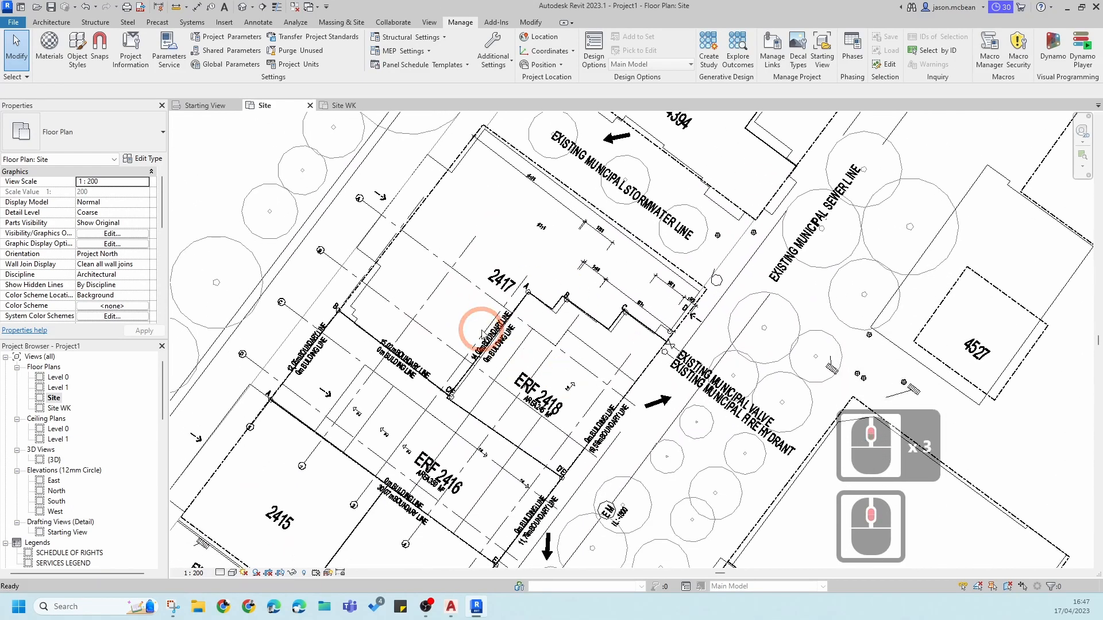
key(Escape)
scroll(481, 330, down, 4)
middle_drag(405, 390, 458, 273)
key(Escape)
scroll(474, 305, down, 5)
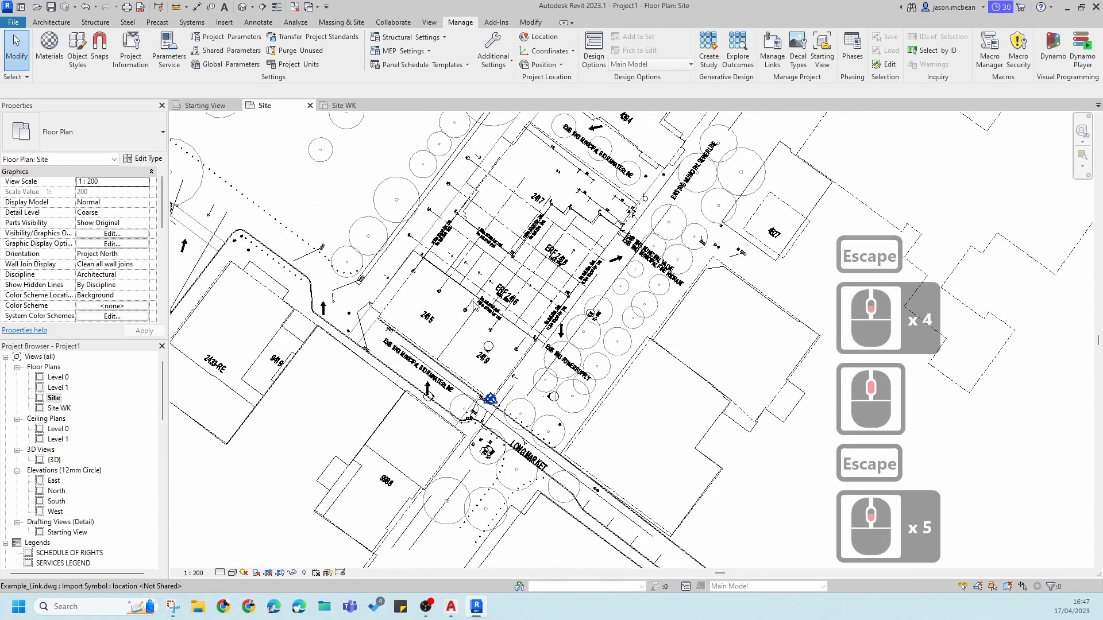
middle_drag(503, 310, 534, 404)
middle_drag(494, 526, 478, 490)
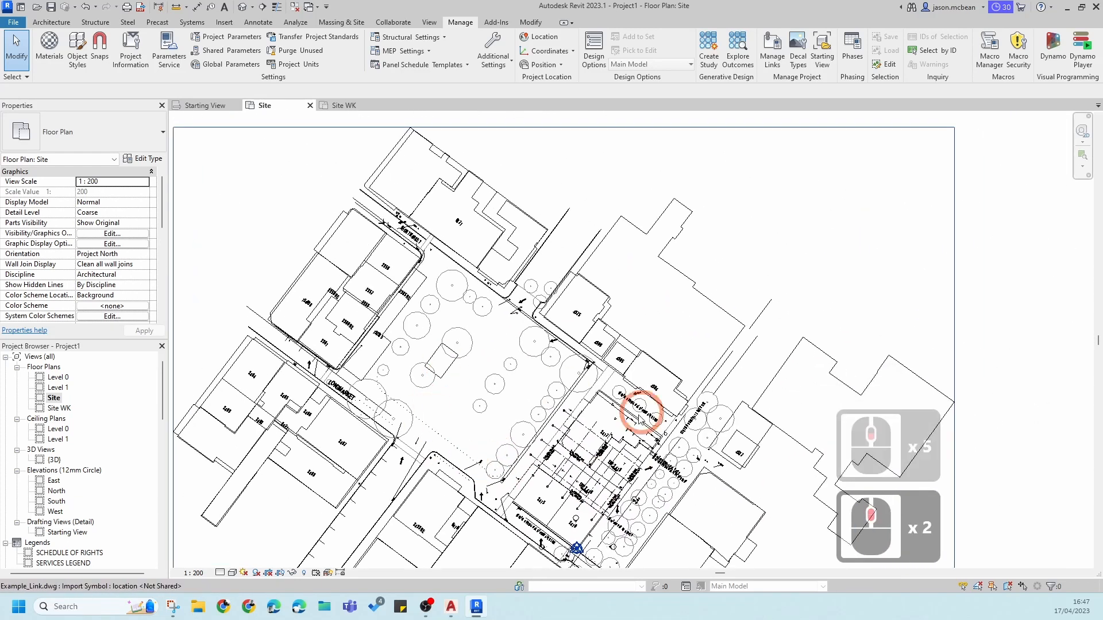
key(Escape)
scroll(541, 347, down, 2)
middle_drag(542, 348, 529, 316)
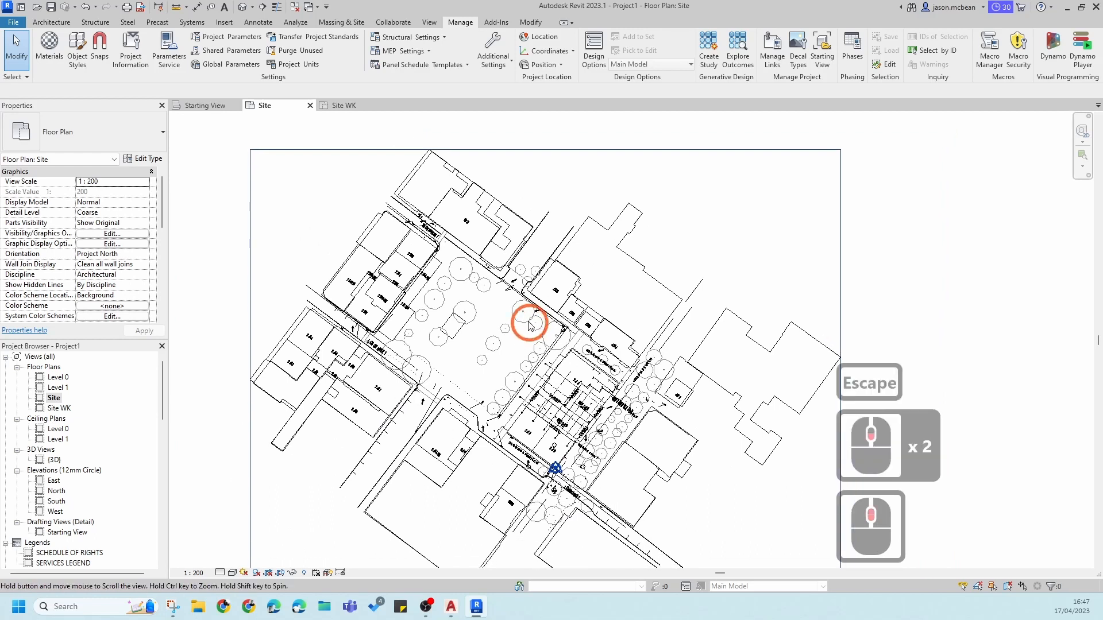
key(Escape)
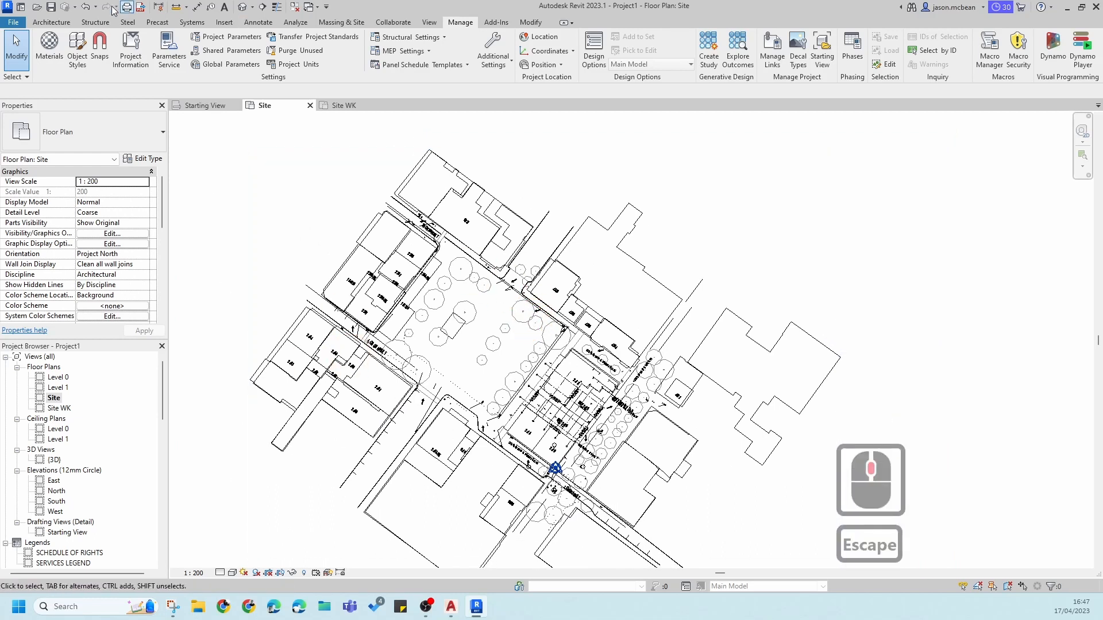
Step: Open the default 3D view and orbit around the levels to check whether the linked drawing appears there
click(242, 7)
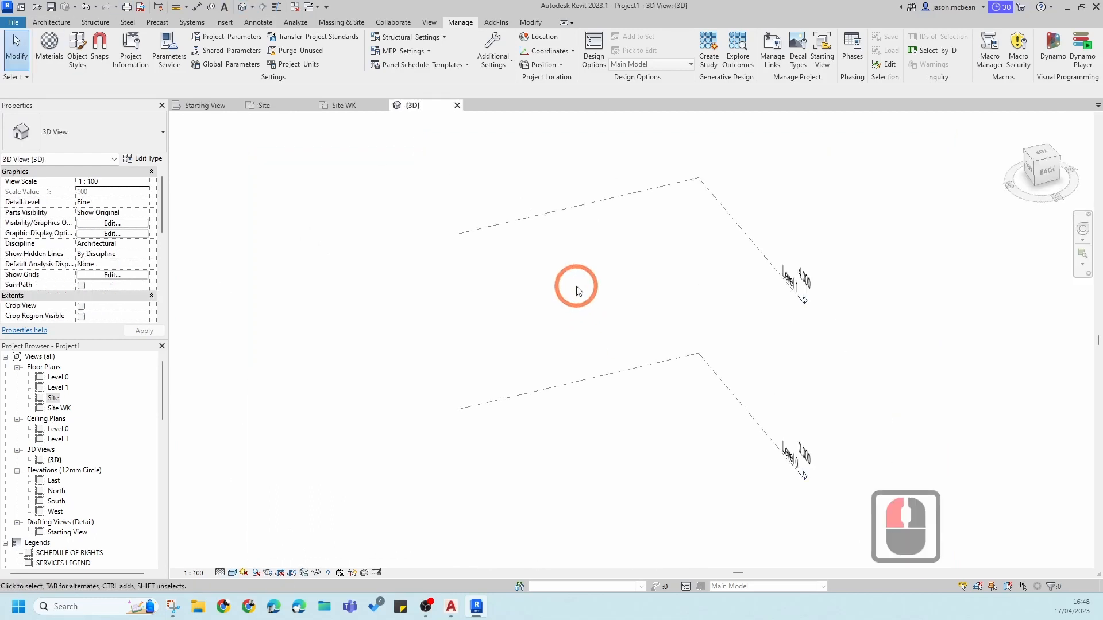
scroll(611, 379, down, 10)
shift+middle_drag(643, 366, 630, 217)
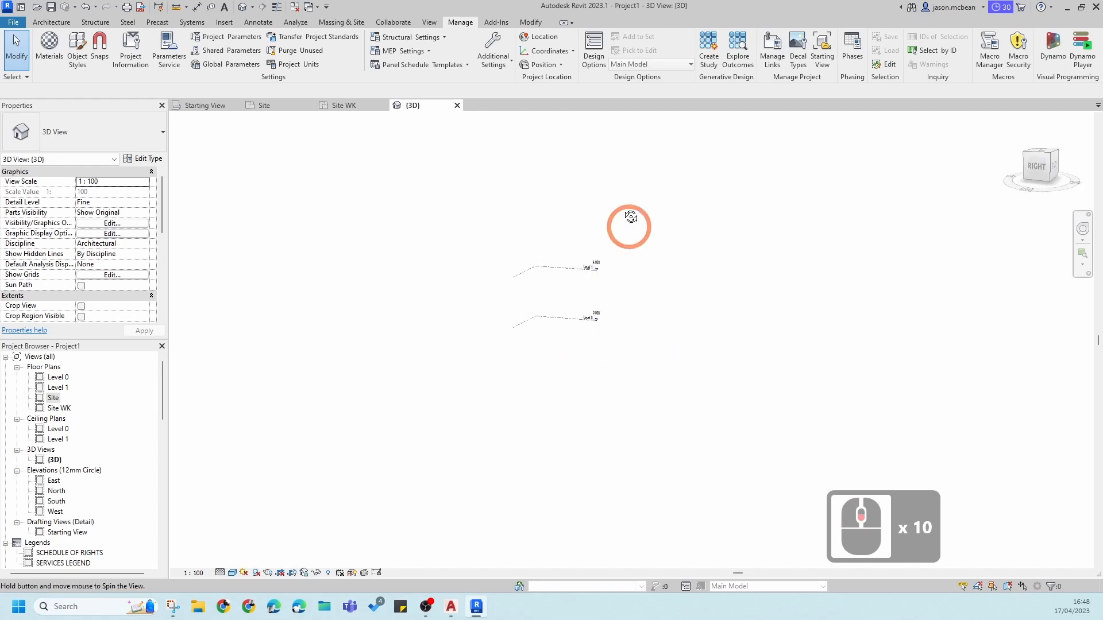
shift+middle_drag(565, 348, 560, 351)
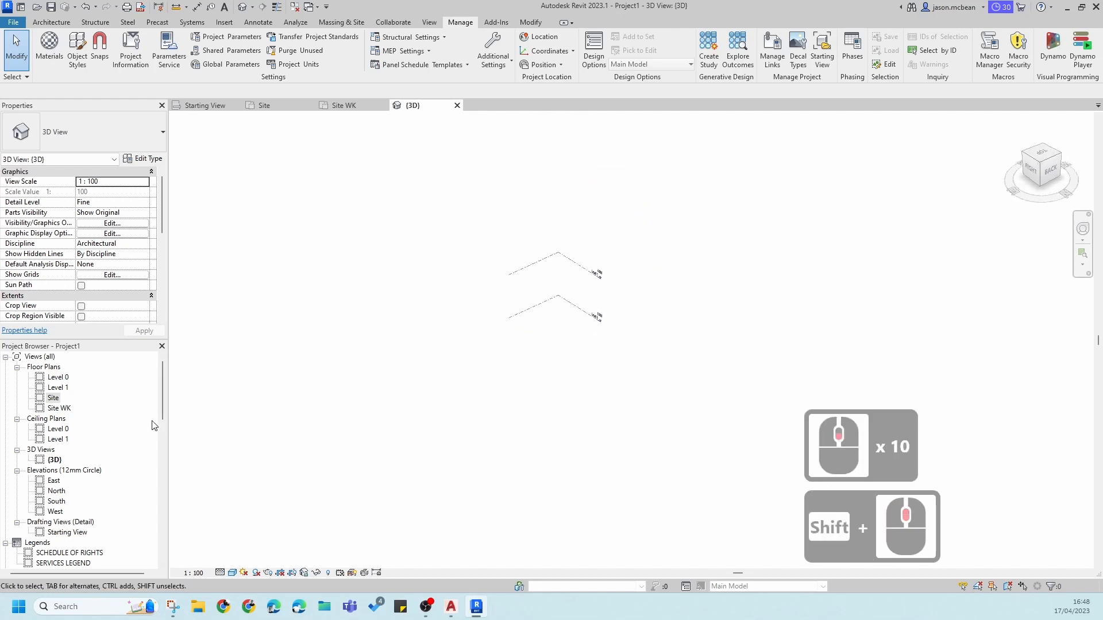
Step: Return to the Site plan and inspect the boundary corner below erf 2419 and the overall drawing
double_click(53, 398)
scroll(525, 456, up, 18)
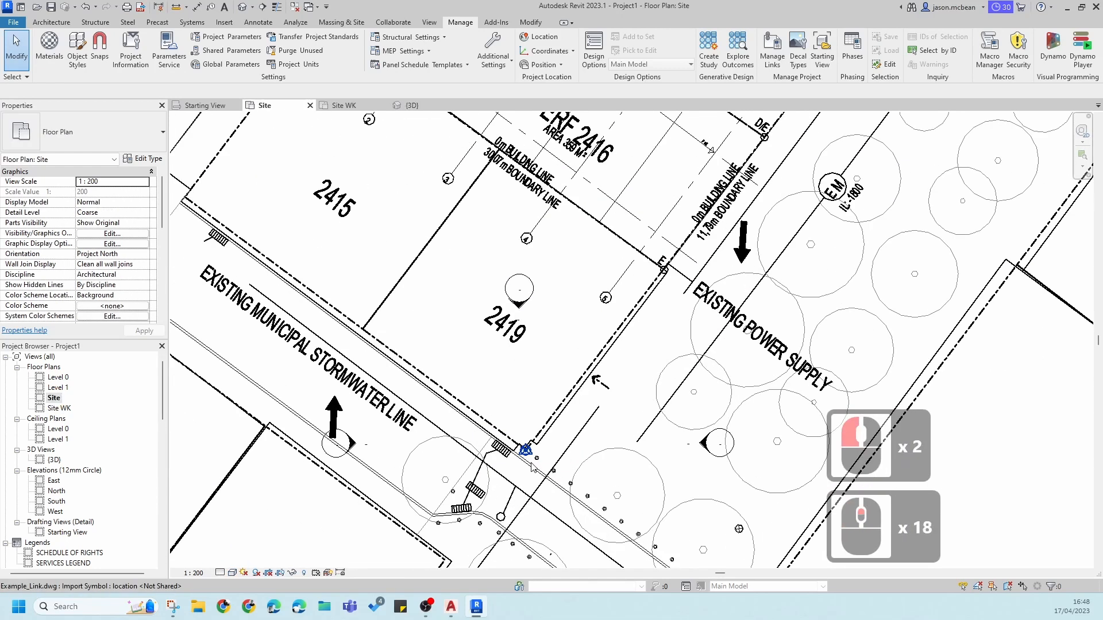
scroll(532, 466, up, 2)
click(556, 383)
scroll(516, 463, up, 4)
key(Escape)
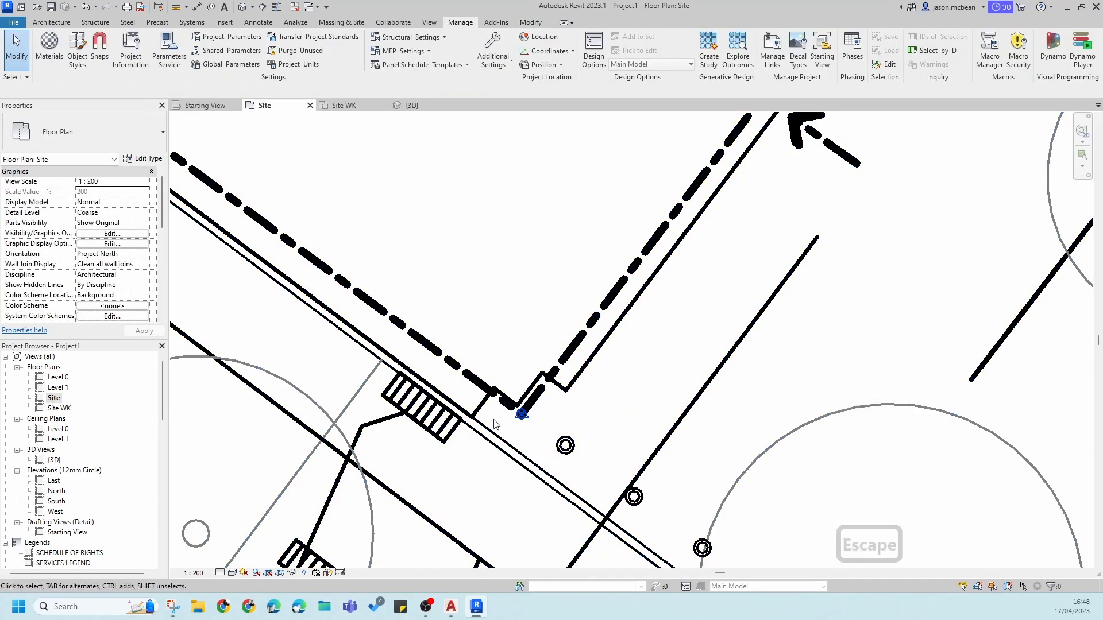
scroll(516, 428, down, 11)
scroll(524, 380, down, 3)
key(Escape)
scroll(520, 379, down, 10)
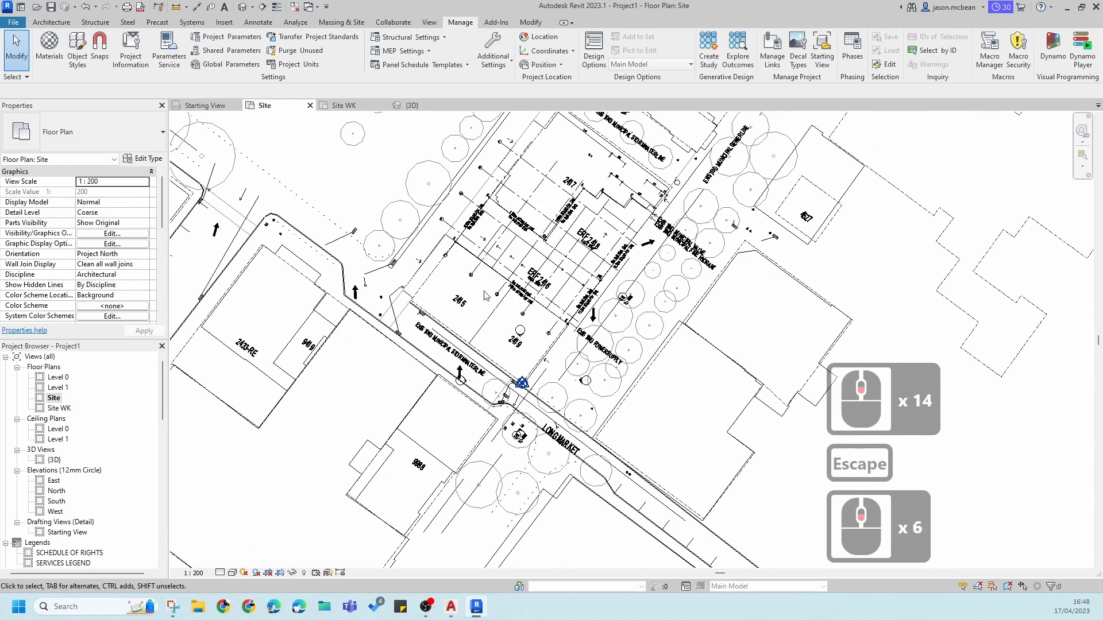
middle_drag(554, 372, 549, 382)
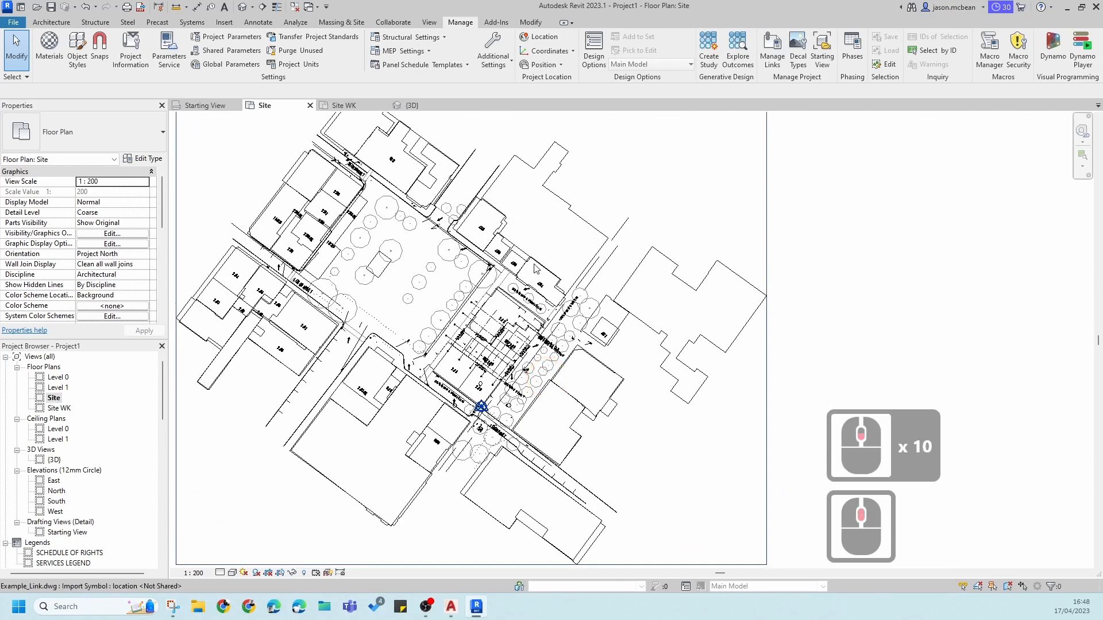
middle_drag(537, 268, 534, 305)
key(Escape)
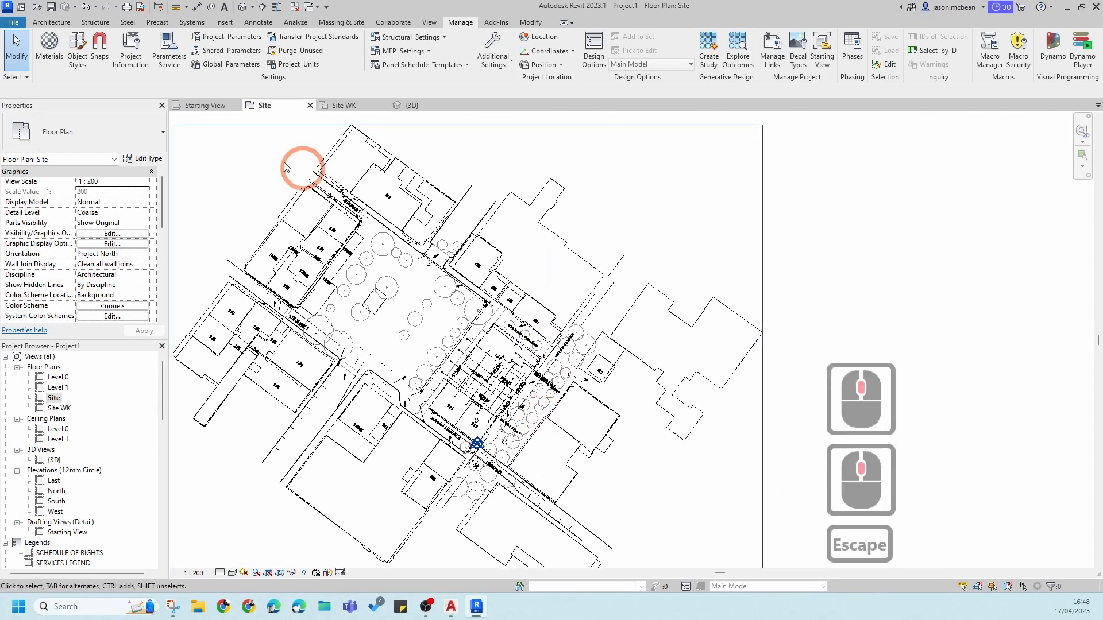
Step: Start a CAD link and browse through the OKU and OKU 300 folders to OKU 300 Support Files
click(223, 23)
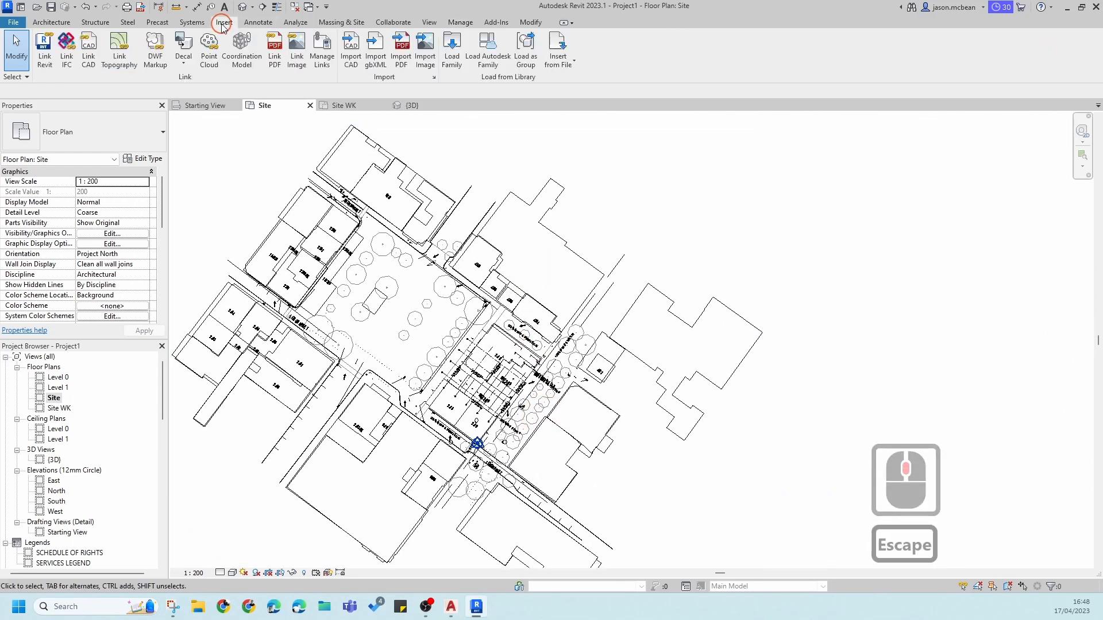
click(81, 52)
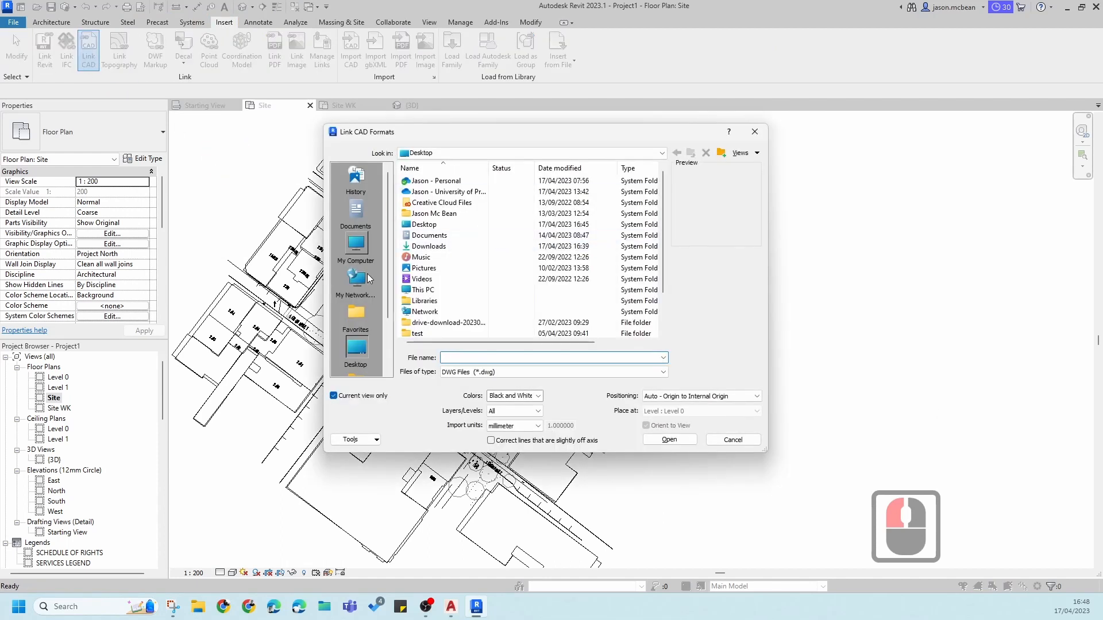
scroll(368, 357, down, 6)
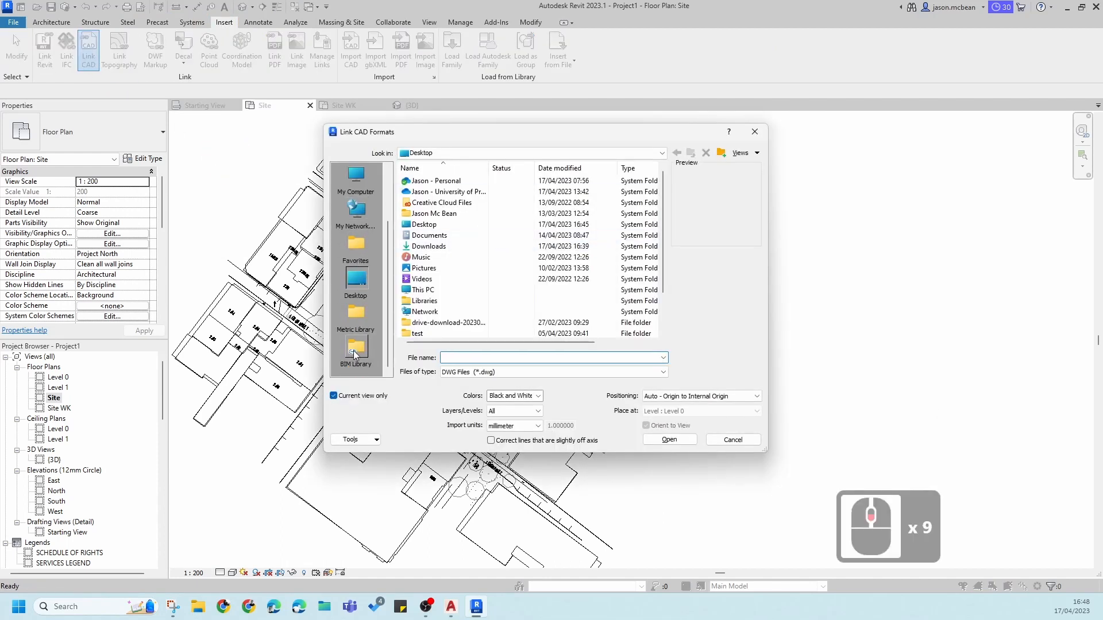
scroll(356, 339, up, 4)
click(446, 153)
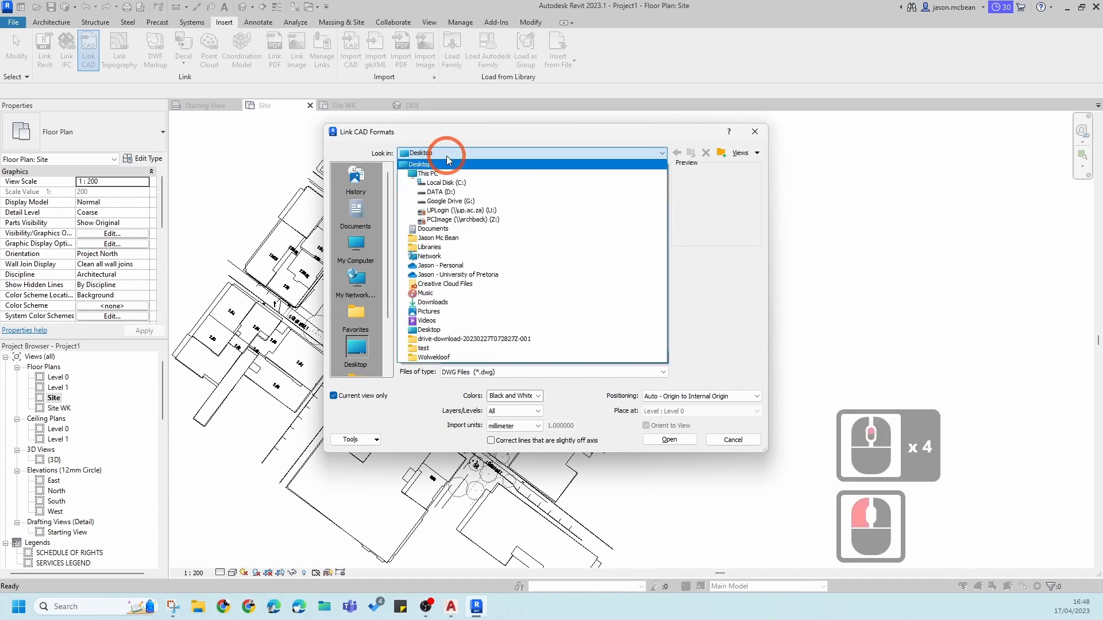
click(459, 278)
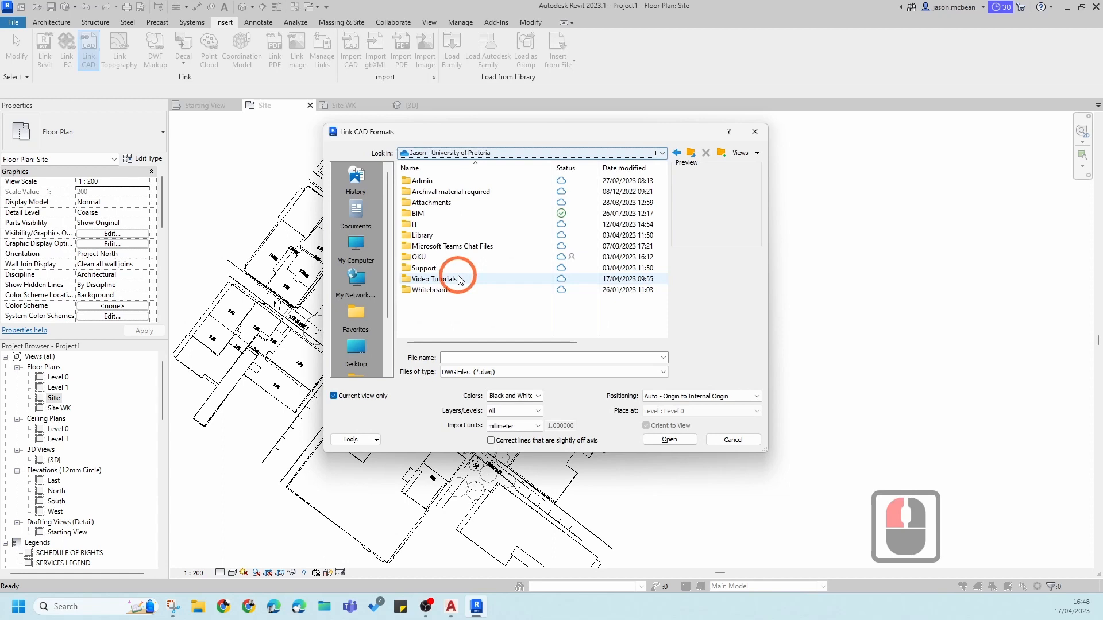
double_click(426, 240)
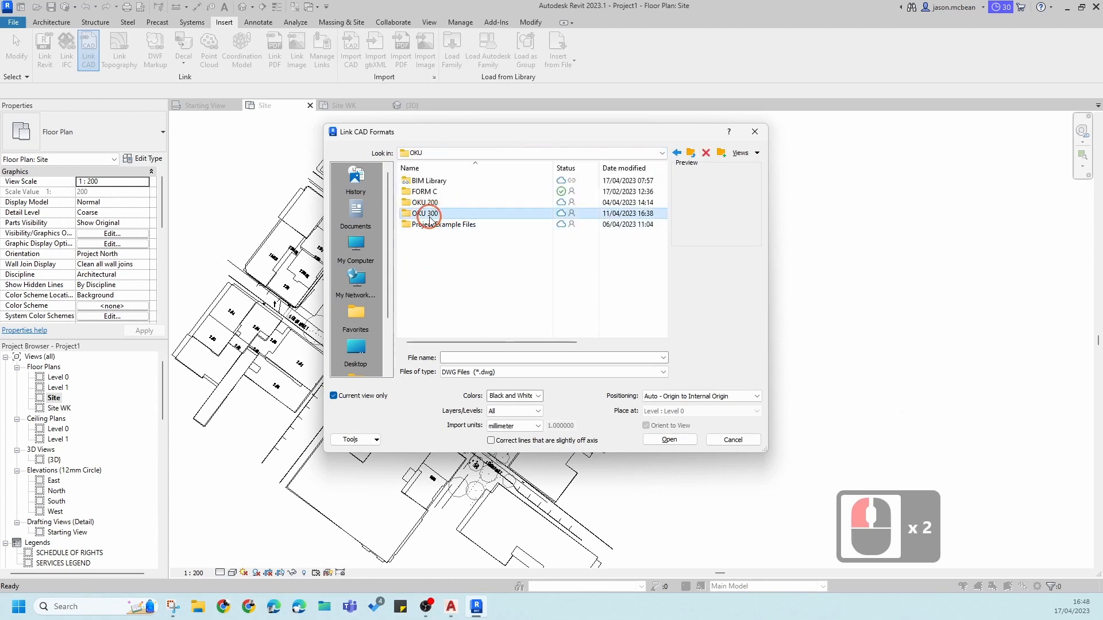
double_click(426, 214)
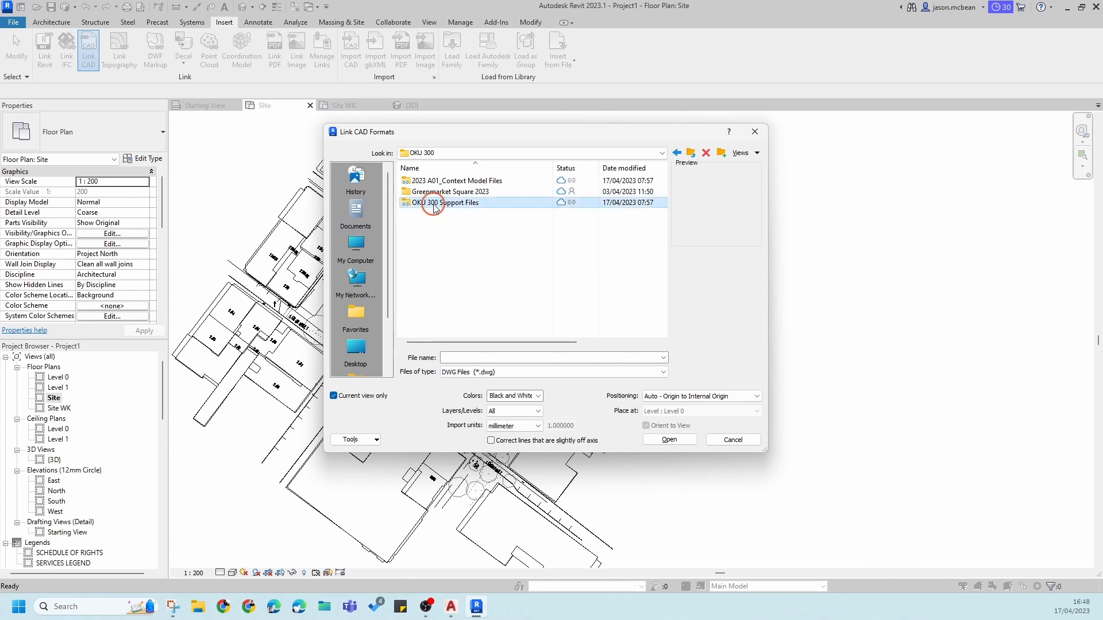
double_click(448, 204)
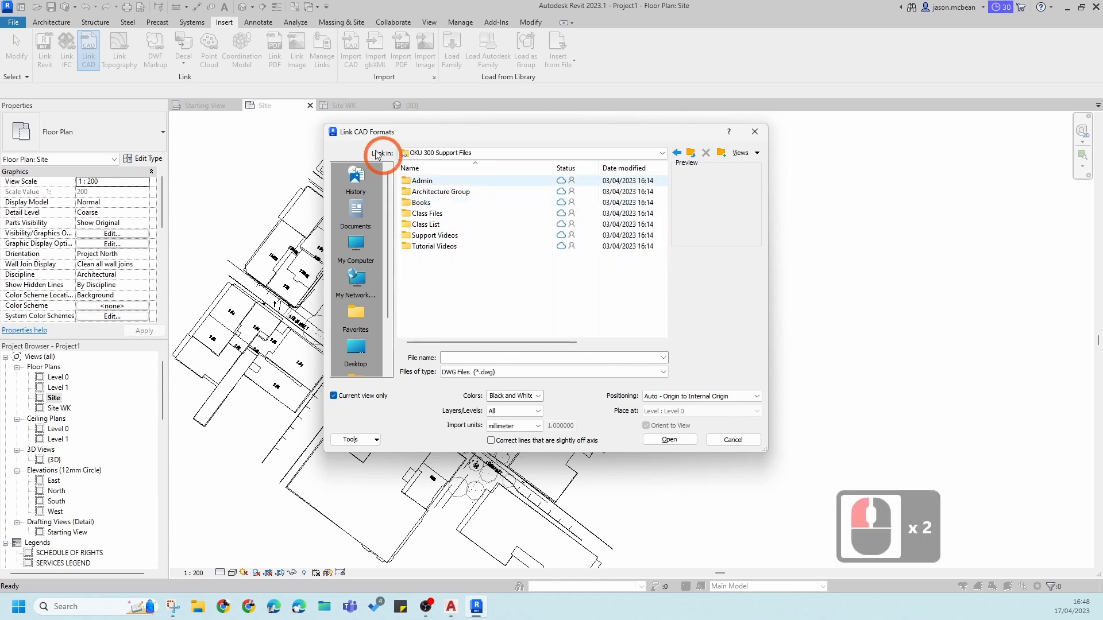
Step: Choose Civil.dwg from the Greenmarket Square folder inside Class Files as the drawing to link
click(437, 217)
double_click(437, 216)
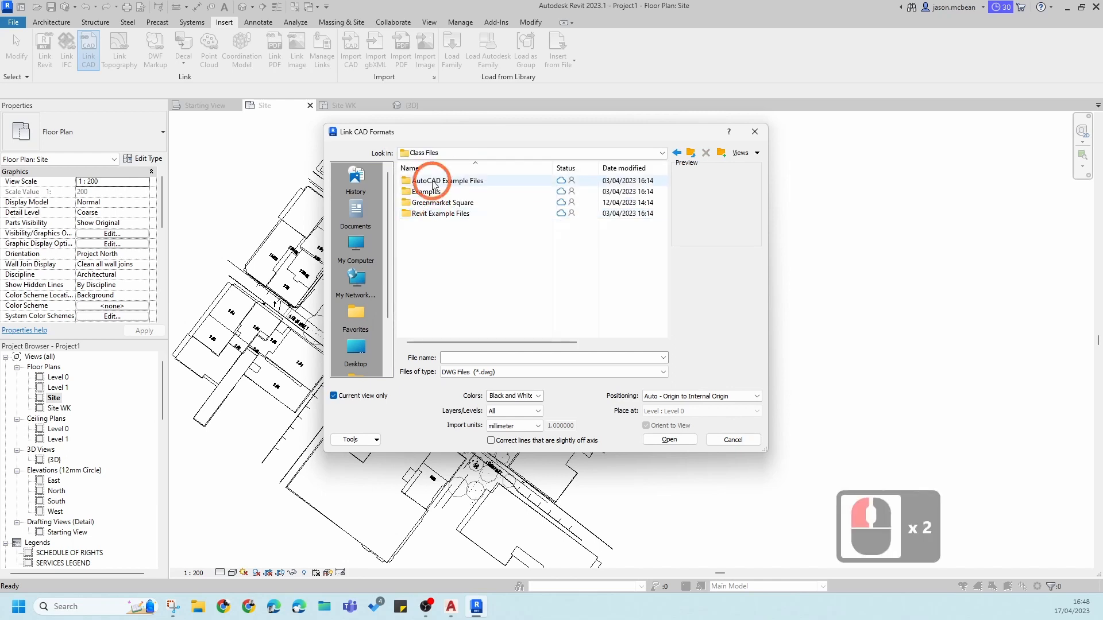
double_click(437, 205)
click(419, 182)
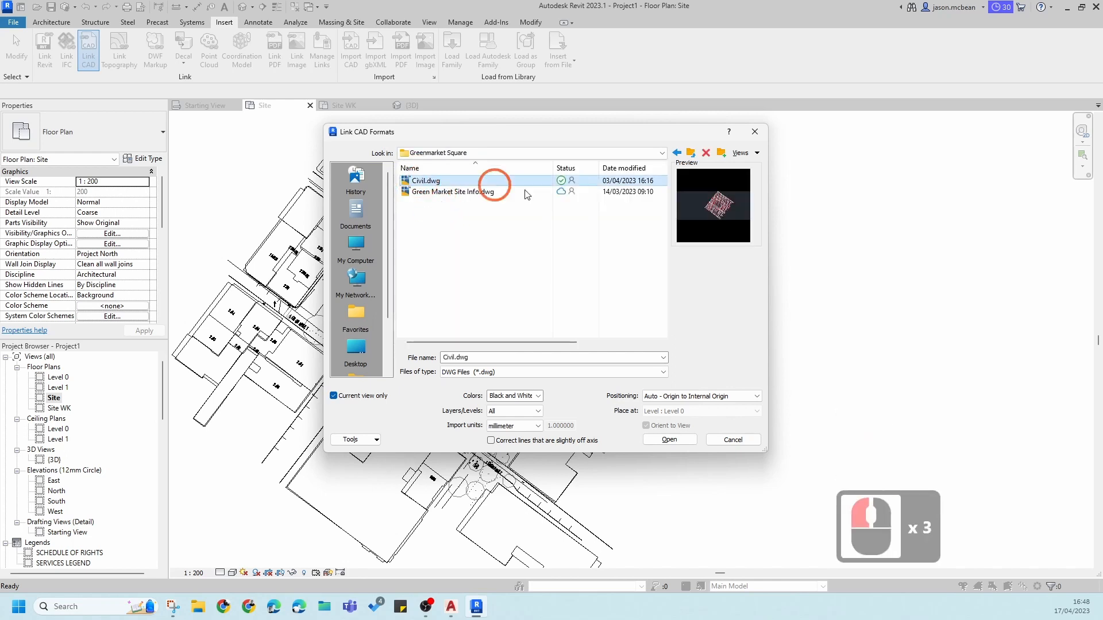
Step: Set the link's import units to meter and colors to Preserve, and turn off Current view only
click(537, 426)
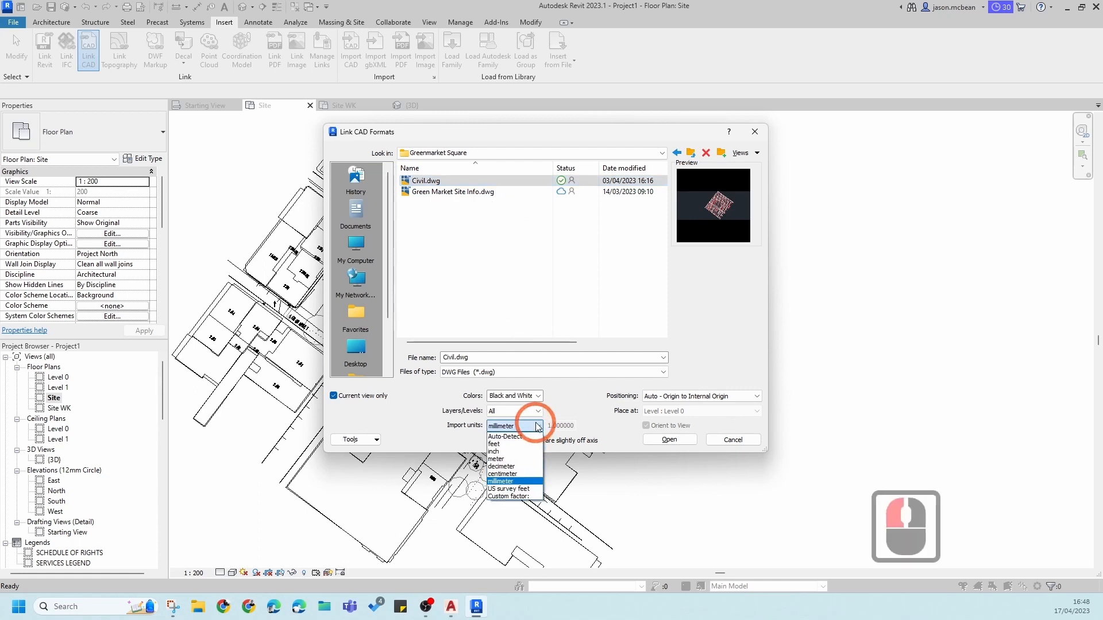
click(498, 459)
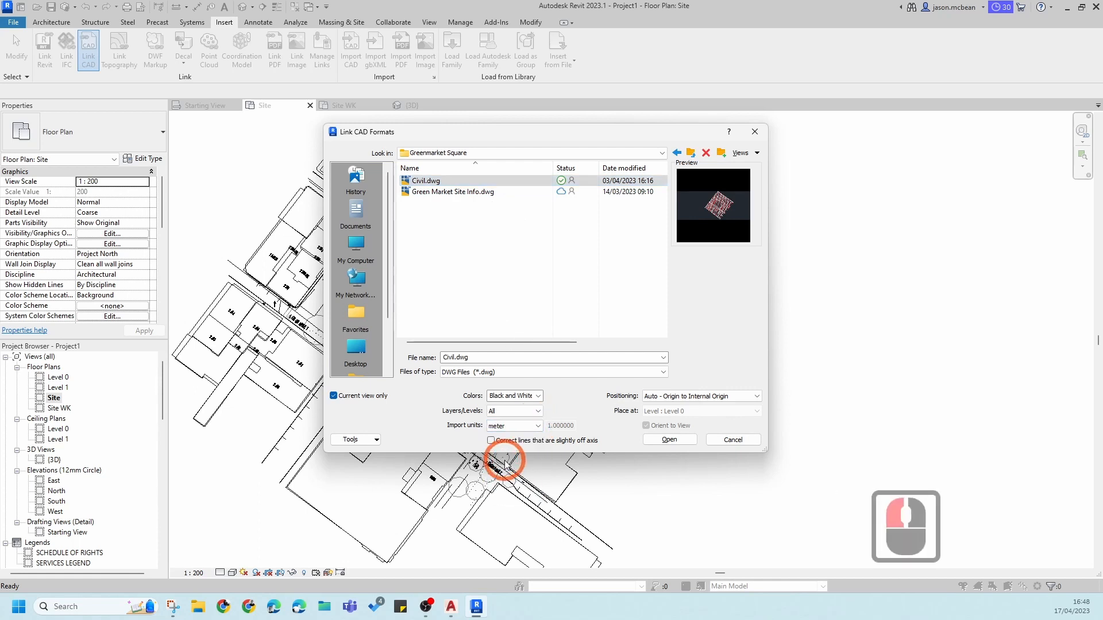
click(535, 401)
click(540, 401)
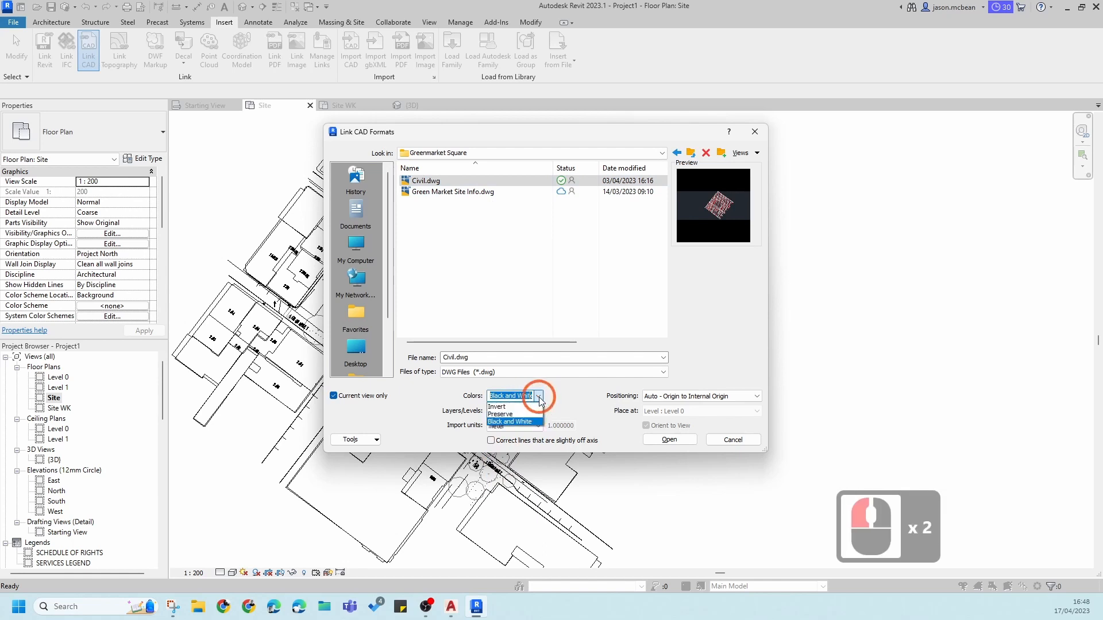
click(507, 415)
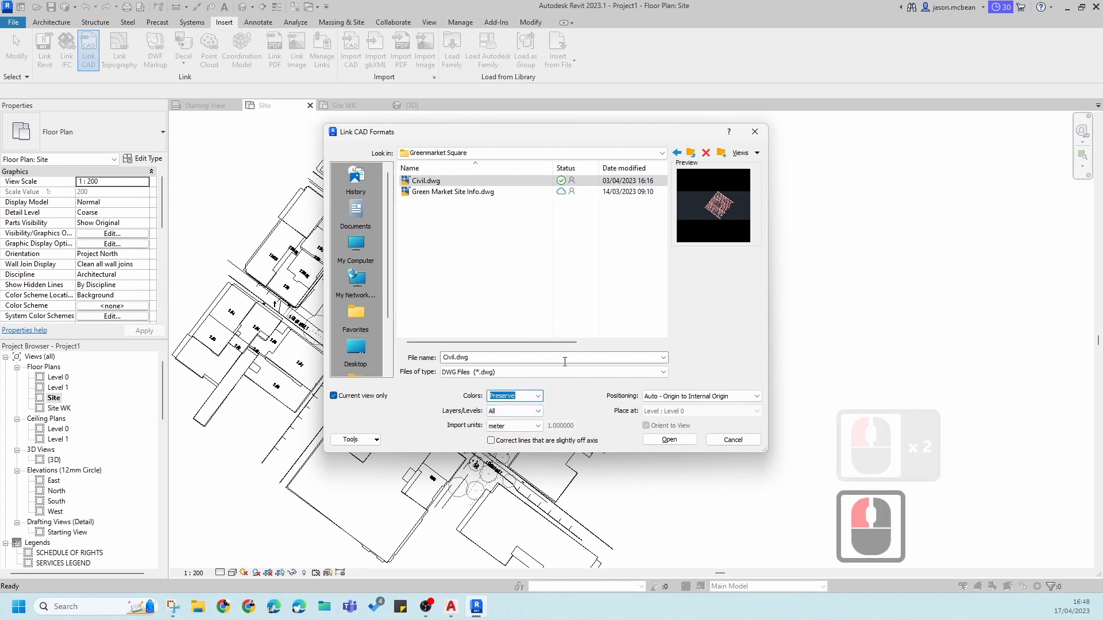
click(334, 396)
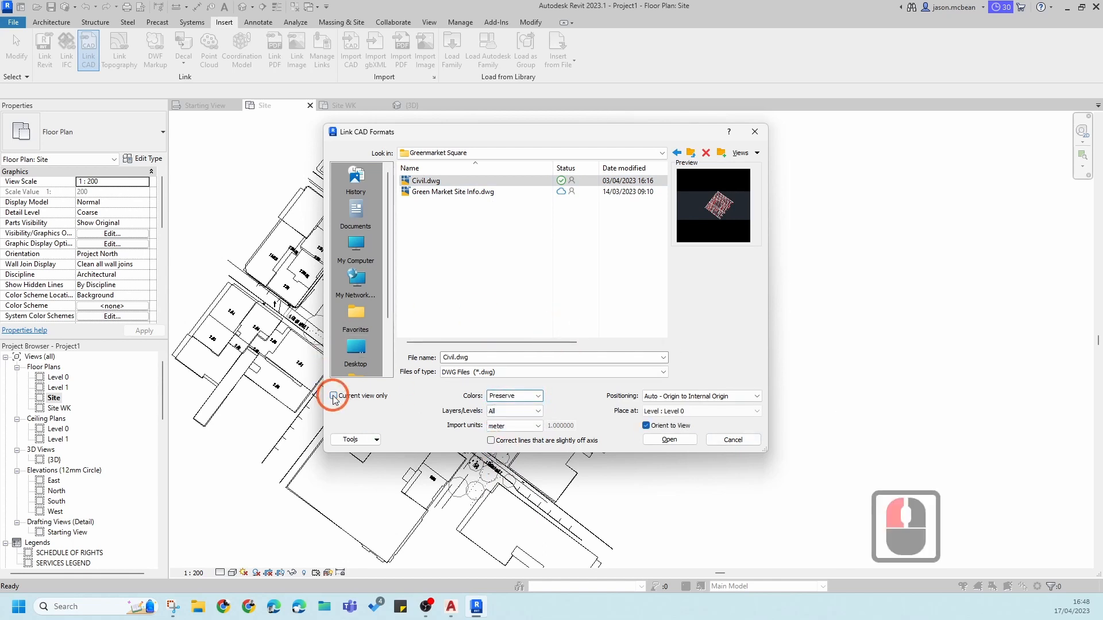
Step: Turn off Orient to View and link Civil.dwg at Level 0, positioned origin to internal origin
click(646, 426)
click(669, 440)
scroll(735, 443, down, 3)
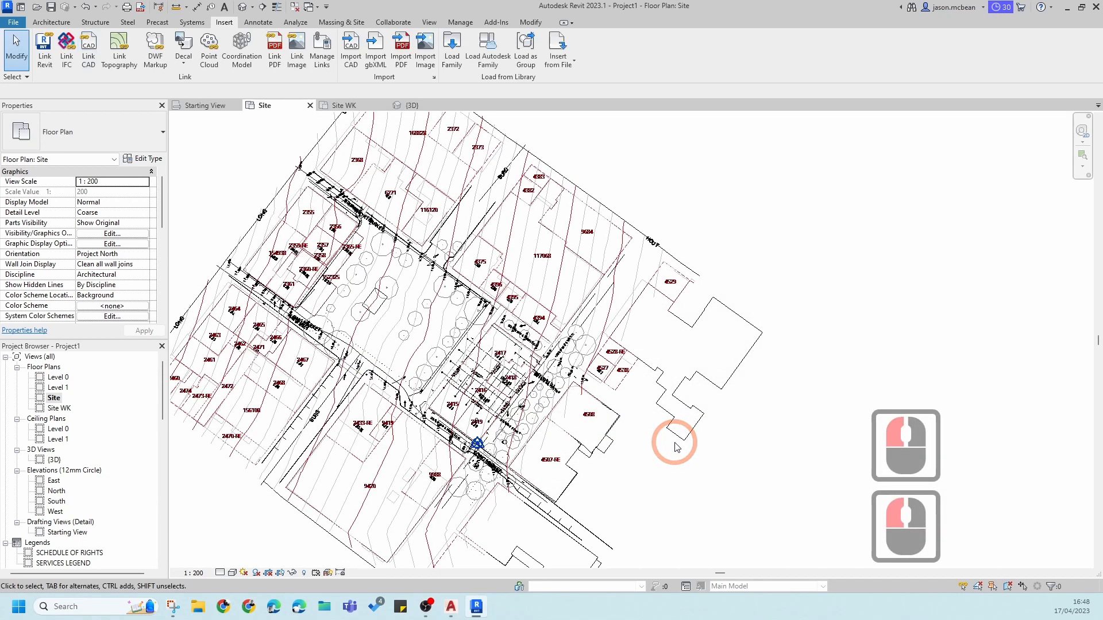
Step: Check how the linked Civil.dwg lines up with the site drawing at the erf 2419 corner and around erven 2416 and 4394
scroll(635, 415, down, 4)
scroll(548, 434, up, 20)
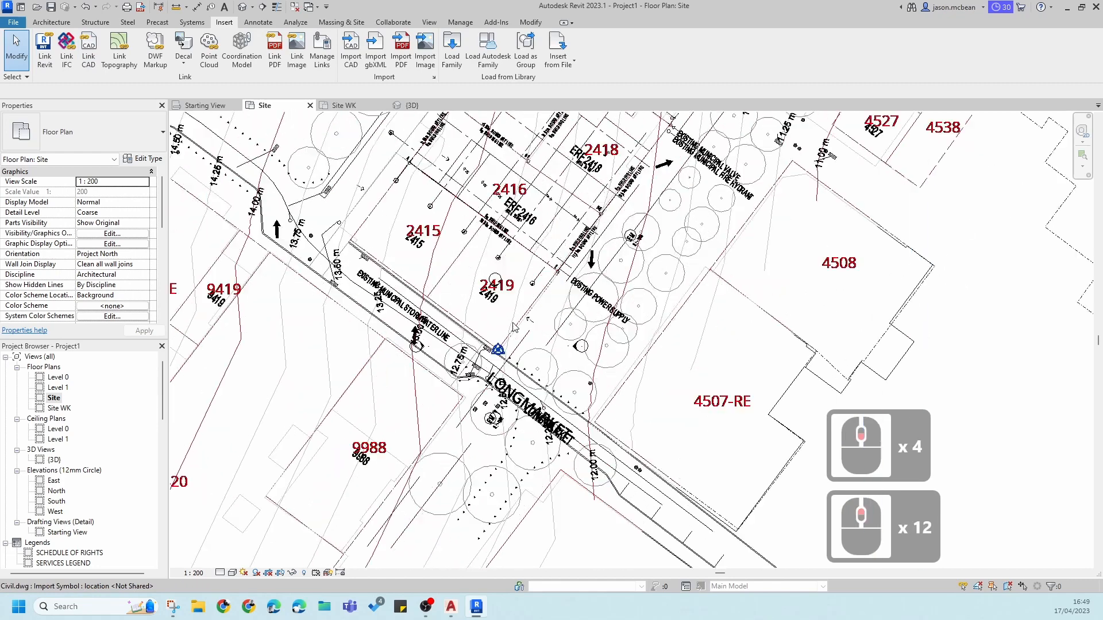
scroll(551, 443, up, 6)
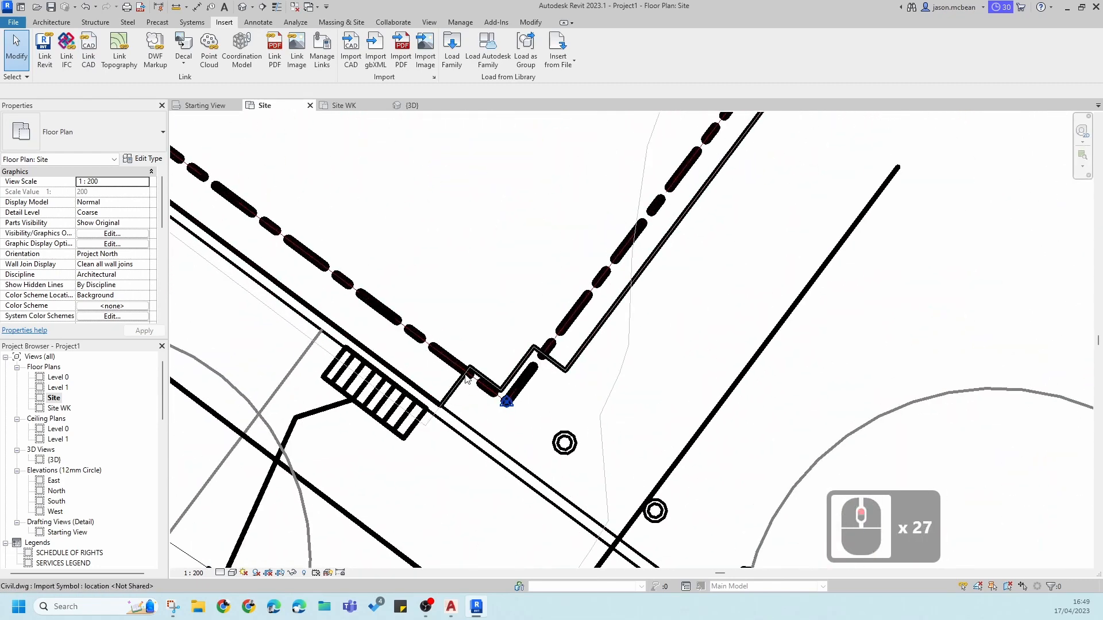
scroll(517, 396, up, 1)
scroll(553, 412, down, 16)
middle_drag(457, 378, 550, 546)
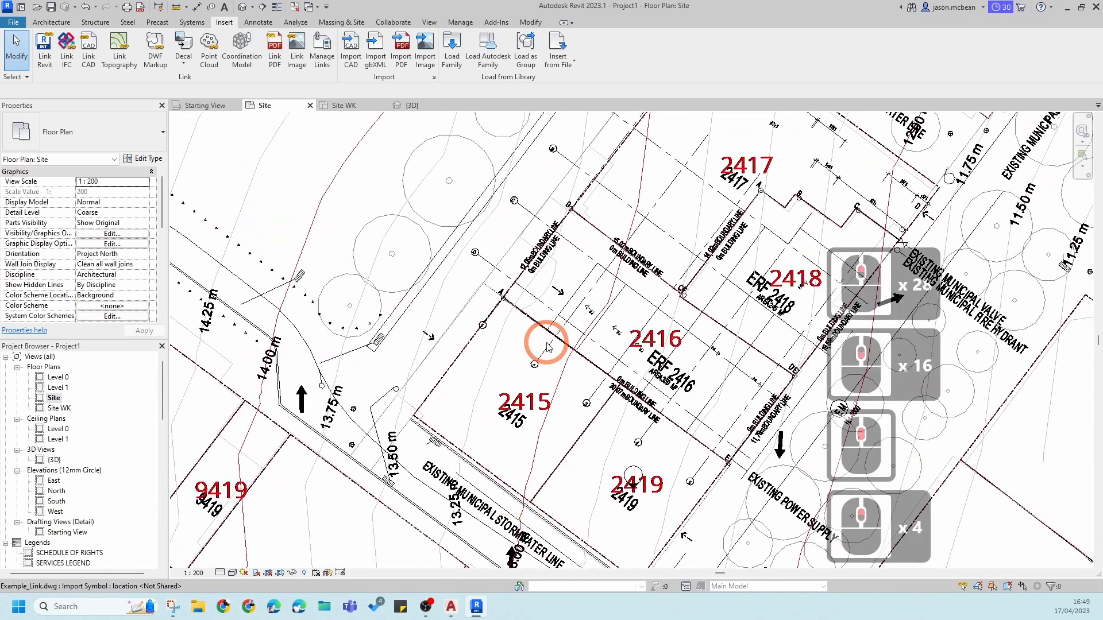
scroll(546, 342, up, 2)
middle_drag(527, 302, 445, 478)
scroll(442, 478, down, 7)
middle_drag(592, 353, 486, 507)
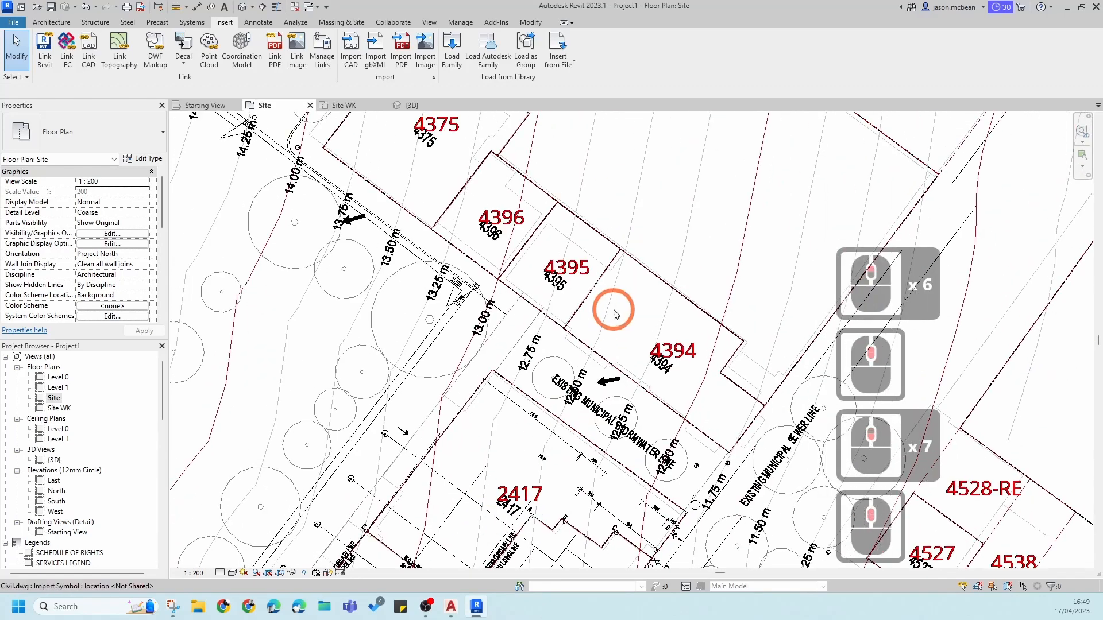
middle_drag(613, 311, 583, 340)
scroll(584, 340, up, 6)
scroll(584, 339, down, 5)
scroll(584, 339, up, 1)
scroll(584, 340, down, 3)
scroll(550, 330, up, 1)
scroll(550, 329, down, 7)
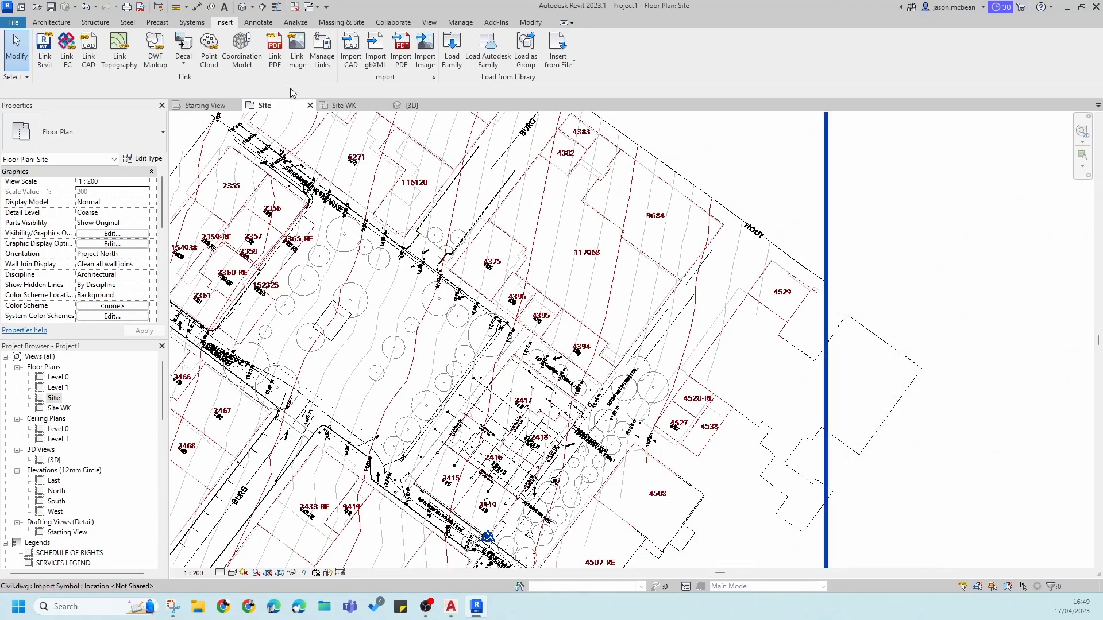
Step: Open the default 3D view and select the linked Civil.dwg drawing to view it as a whole
click(241, 7)
scroll(556, 330, down, 13)
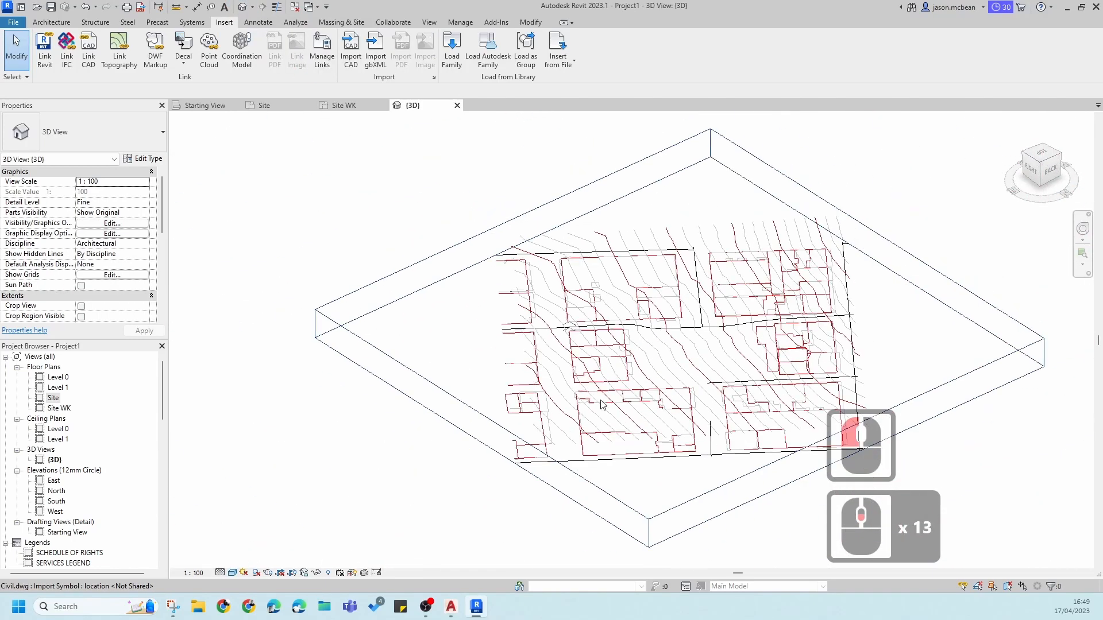
shift+middle_drag(601, 405, 680, 320)
click(679, 320)
scroll(682, 379, down, 3)
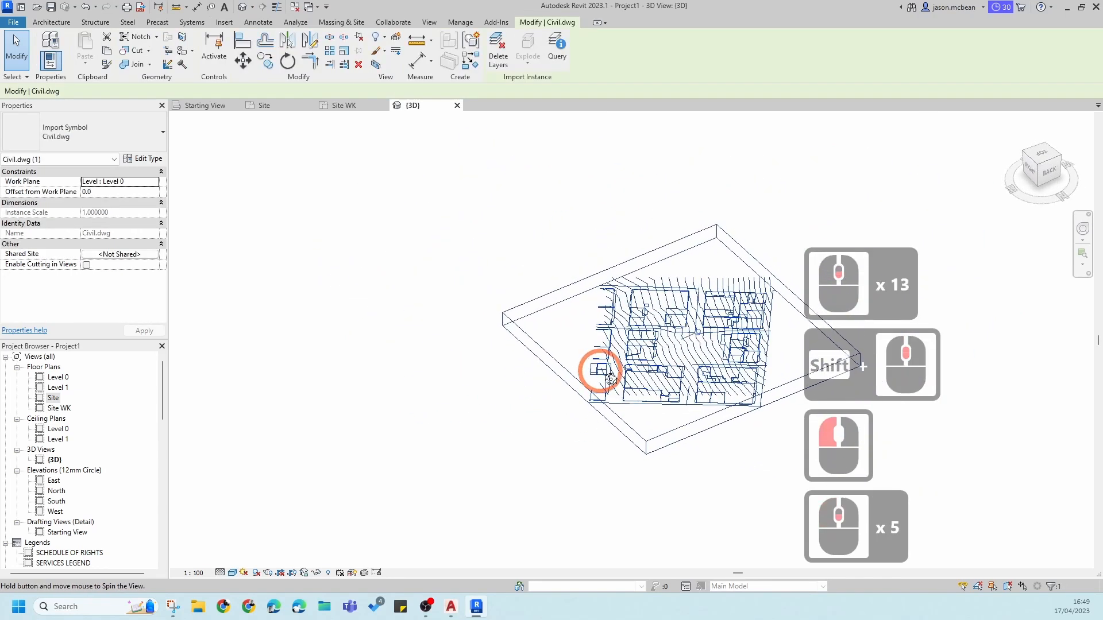
shift+middle_drag(611, 379, 550, 246)
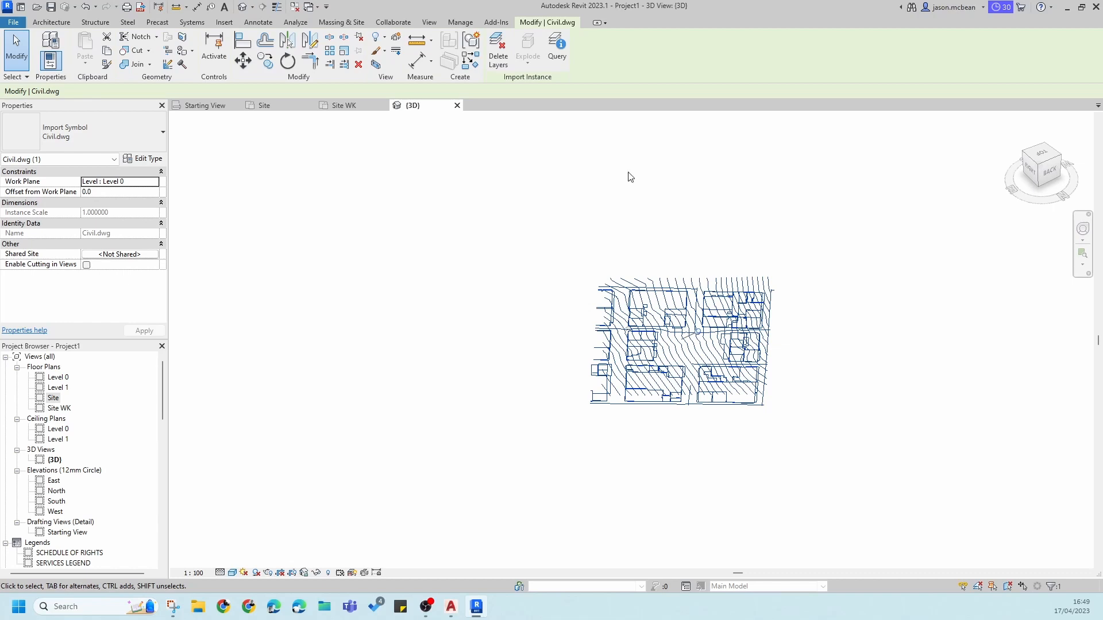
Step: Examine the heights of the Civil.dwg contour lines from the side and from oblique angles in 3D
scroll(682, 356, up, 5)
shift+middle_drag(649, 368, 669, 197)
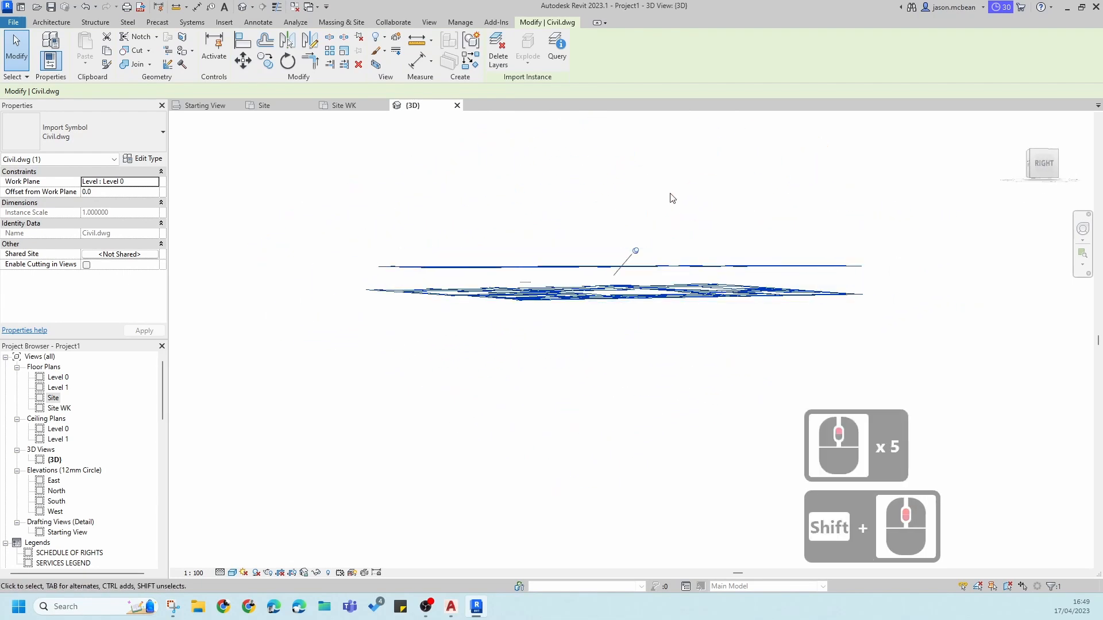
scroll(644, 357, up, 6)
scroll(645, 357, down, 6)
shift+middle_drag(645, 357, 627, 425)
scroll(641, 350, up, 6)
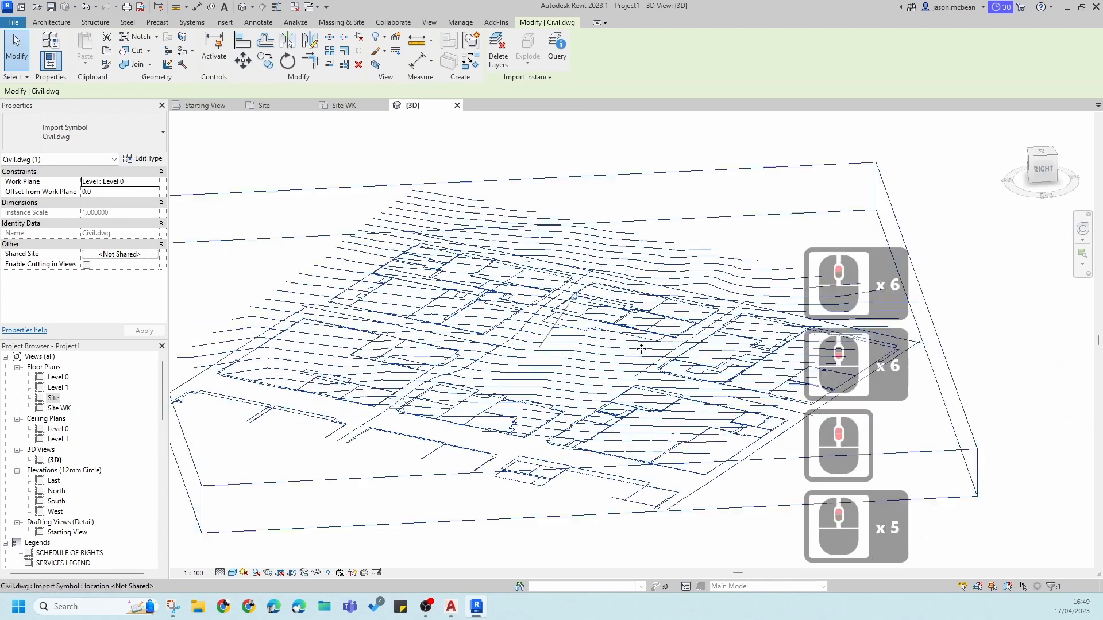
shift+scroll(700, 279, down, 5)
shift+middle_drag(700, 278, 621, 374)
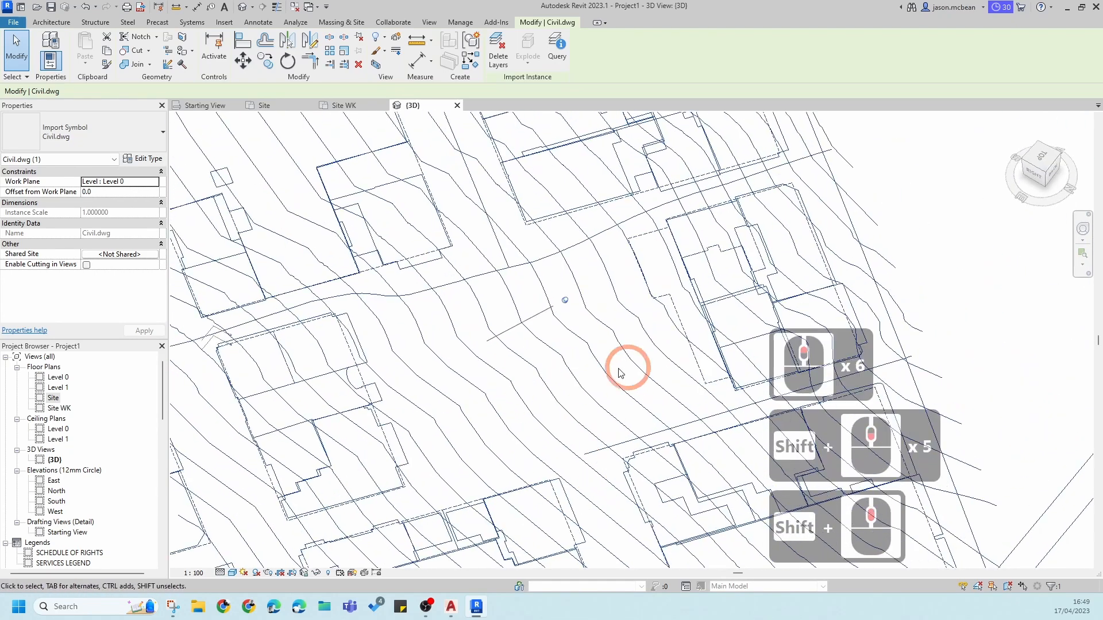
scroll(619, 374, down, 5)
shift+middle_drag(481, 438, 560, 418)
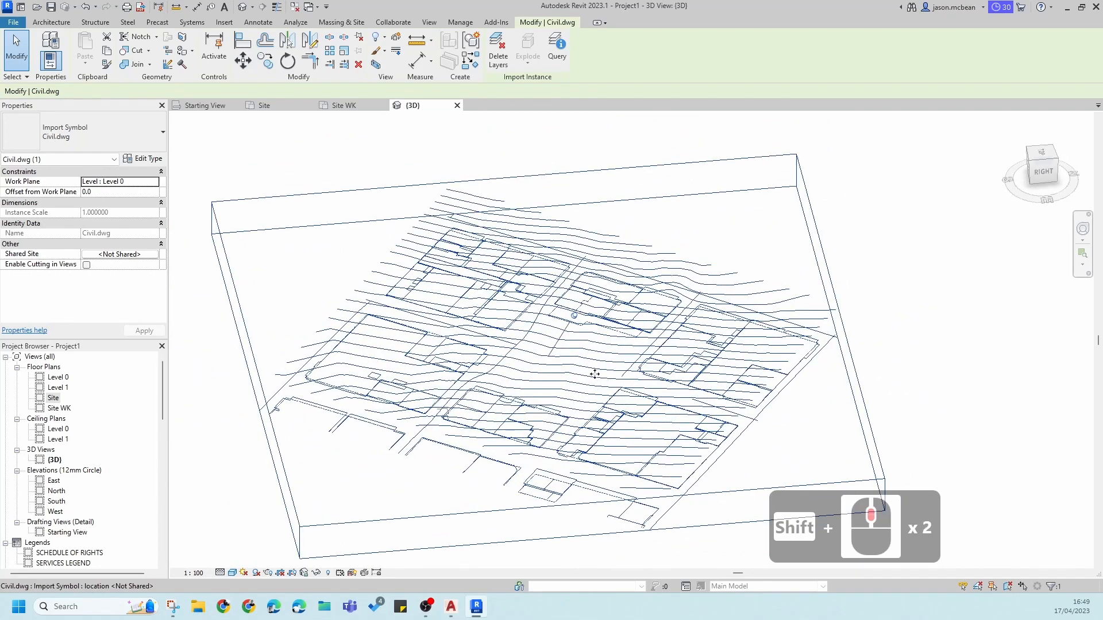
Step: Return to the Site plan, clear the selection and look over the full extent of the overlaid drawings
double_click(54, 398)
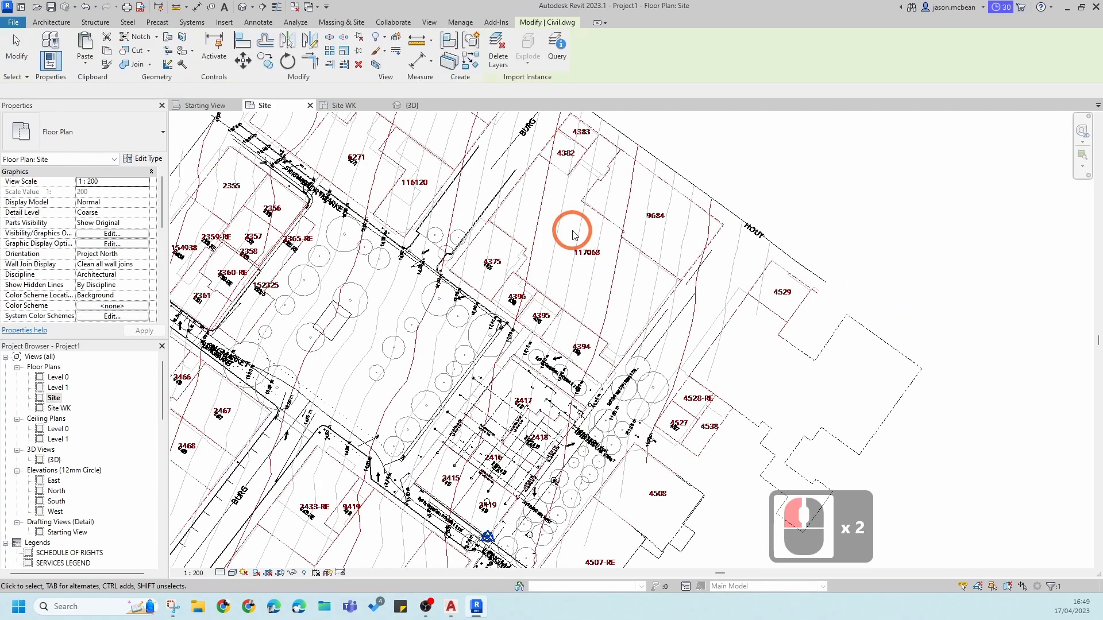
scroll(747, 344, down, 5)
key(Escape)
scroll(683, 276, up, 4)
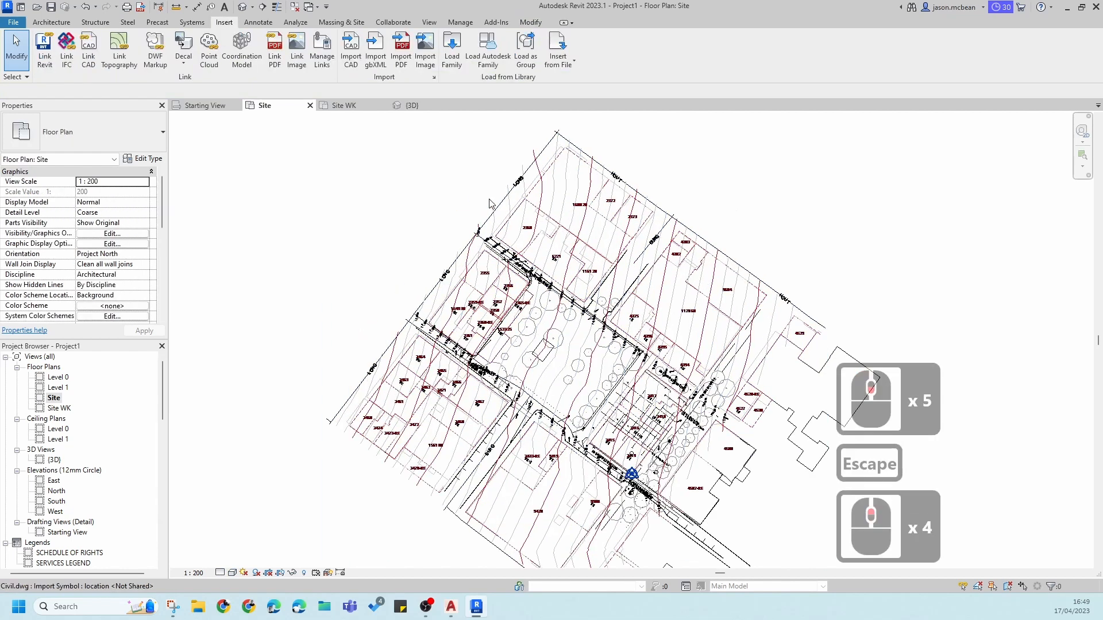
scroll(686, 288, down, 5)
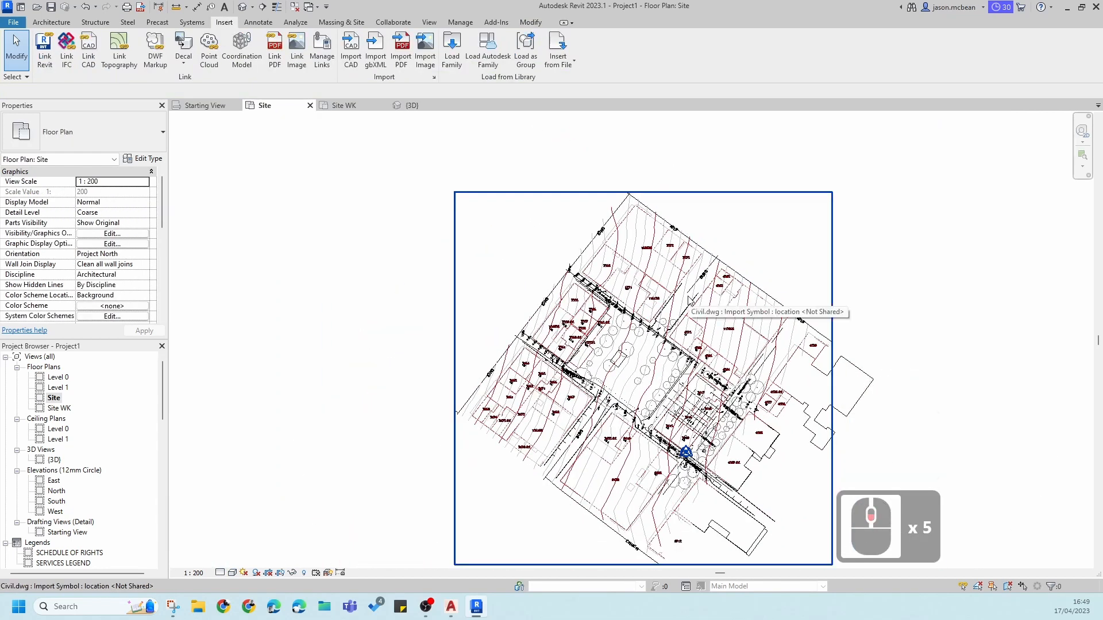
middle_drag(693, 306, 574, 290)
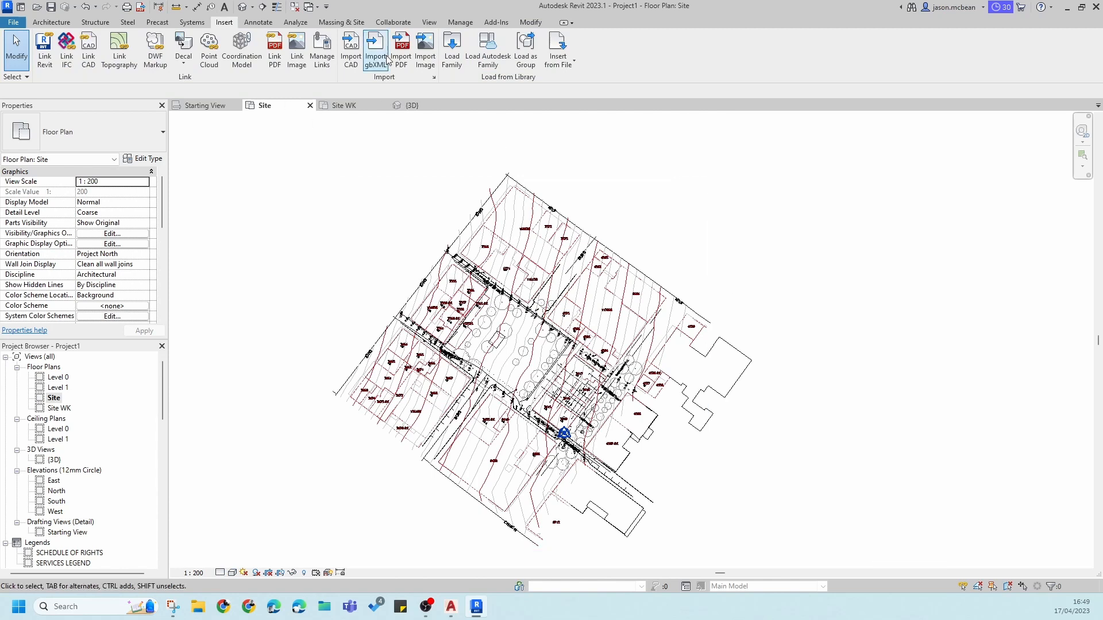
Step: Start a toposurface in the 3D view, created from an import instance, with the Civil.dwg link as its source
click(338, 22)
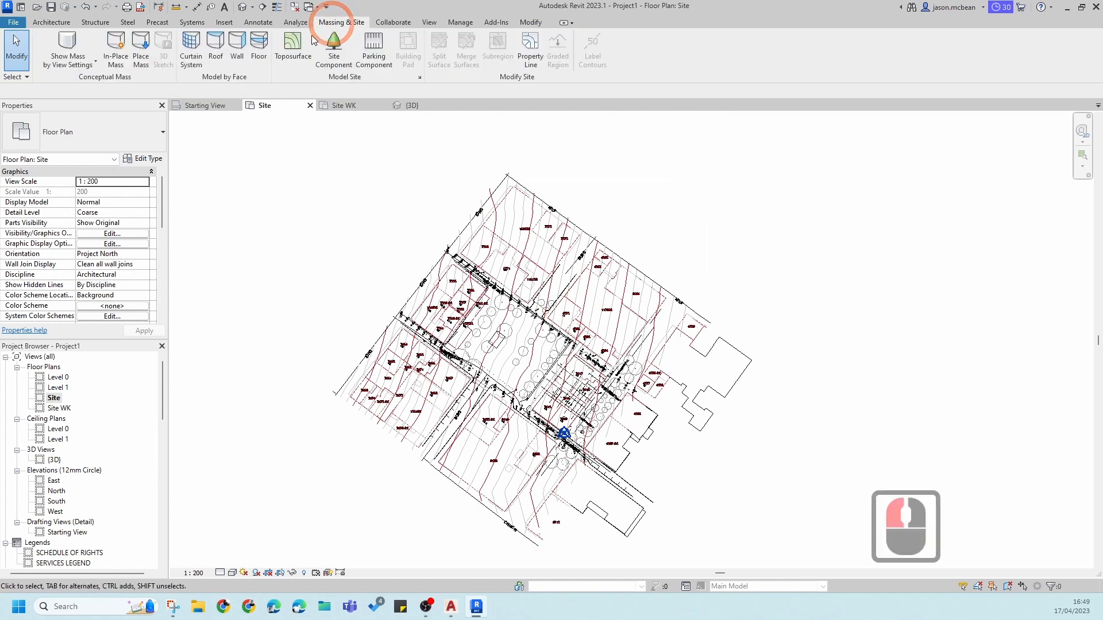
click(242, 6)
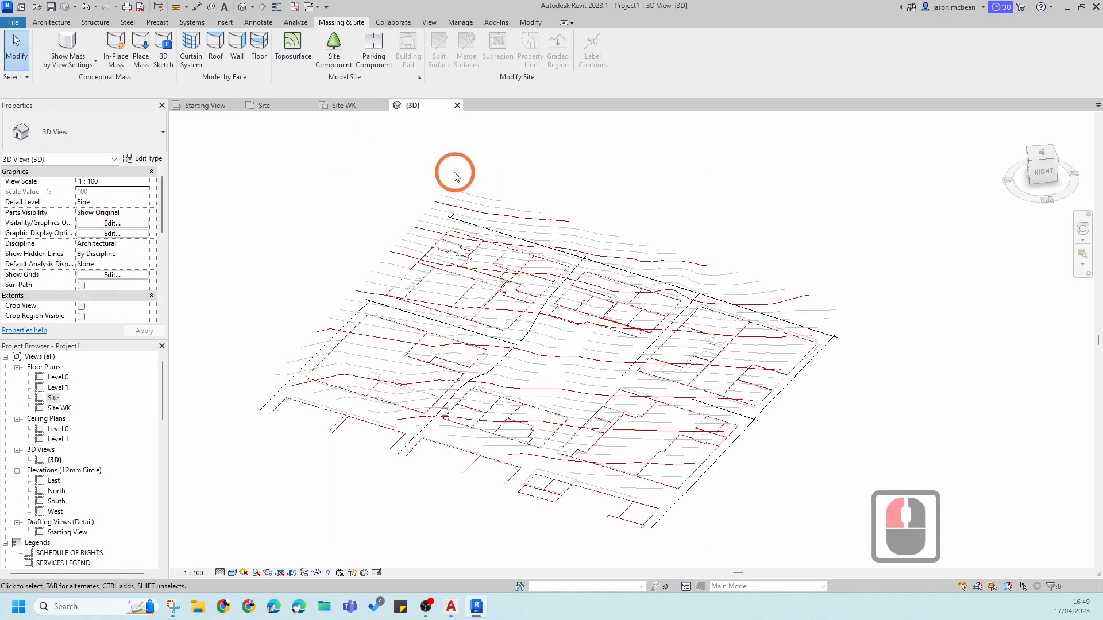
shift+middle_drag(450, 167, 527, 215)
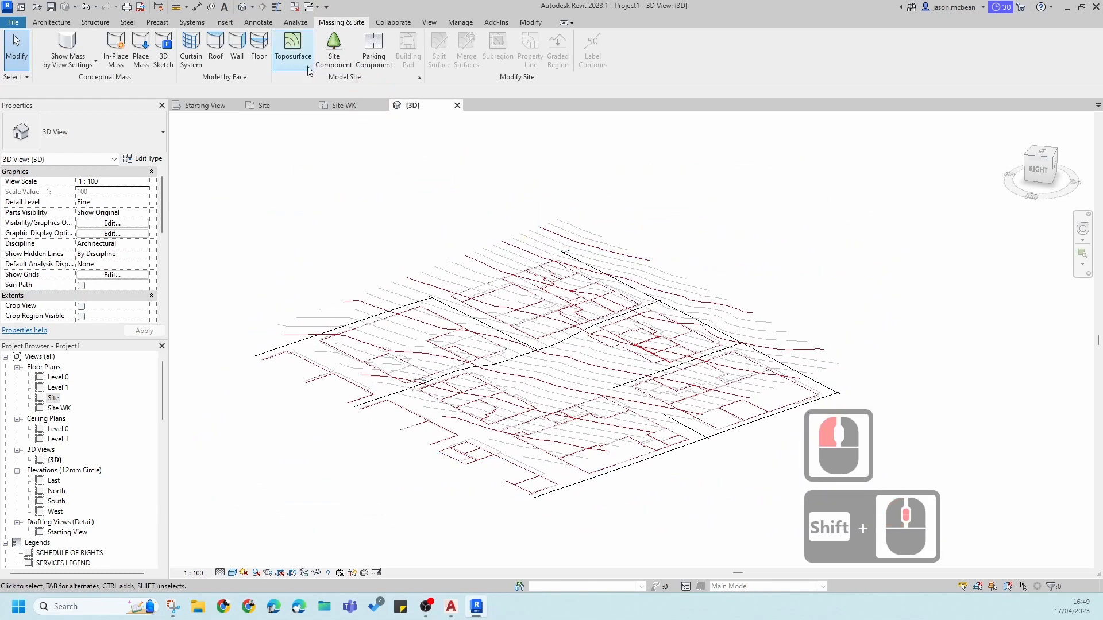
click(293, 44)
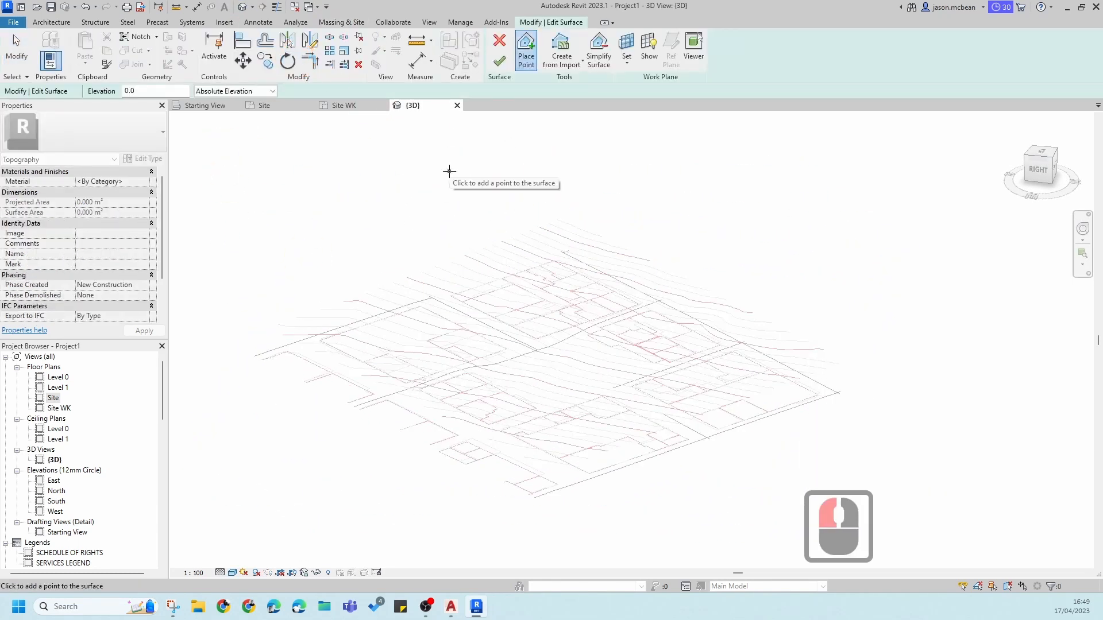
click(562, 42)
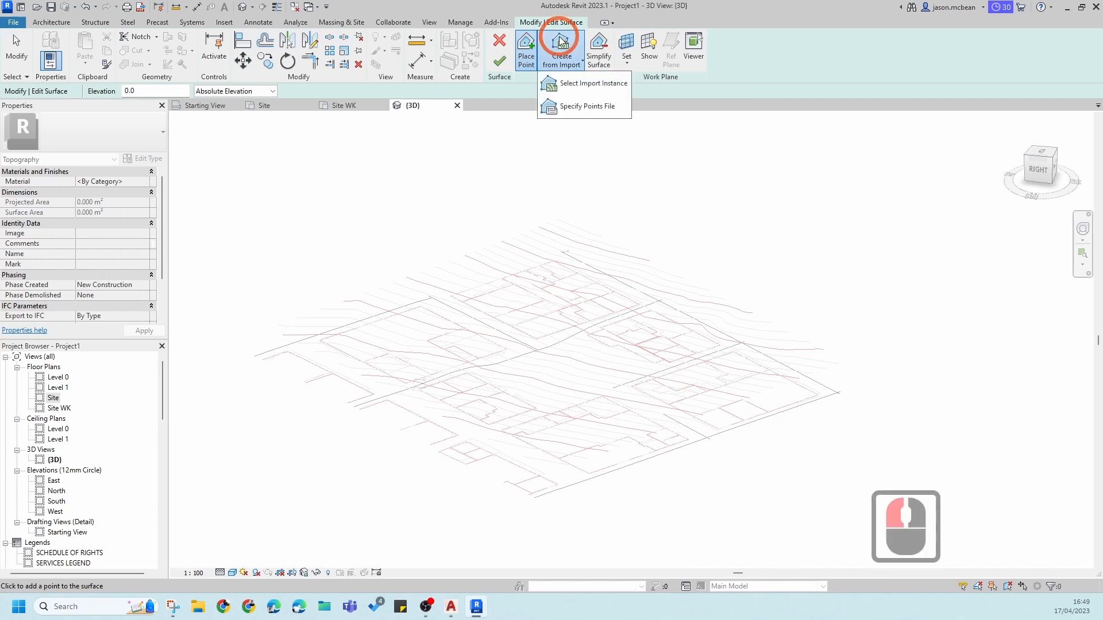
click(566, 86)
click(563, 239)
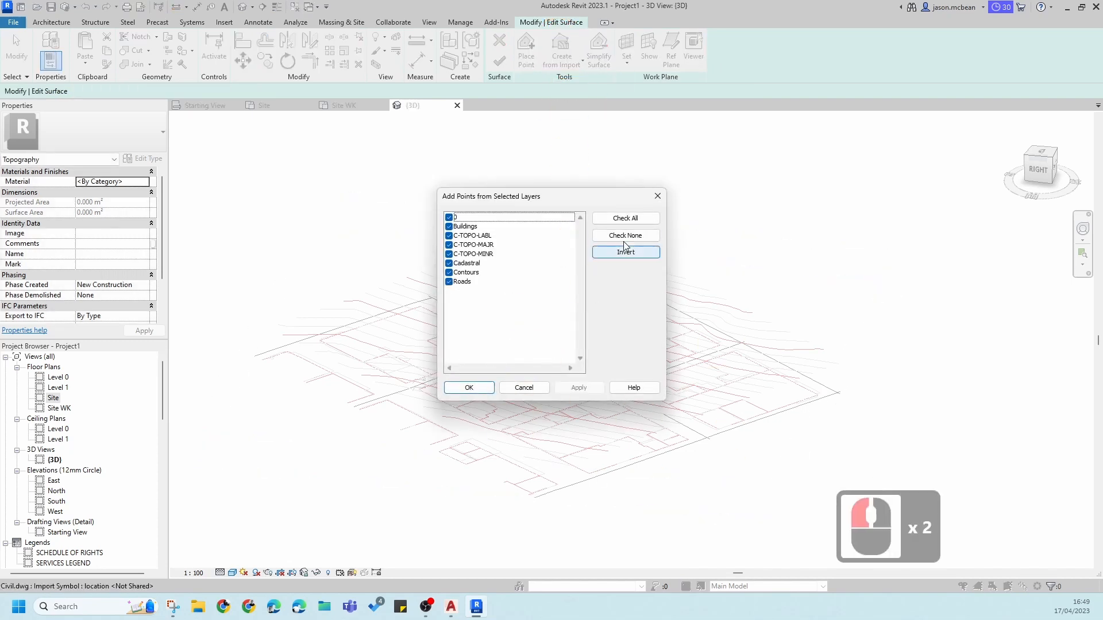
Step: Generate the surface points from only the C-TOPO-MAJR and C-TOPO-MINR layers and finish the toposurface
click(625, 235)
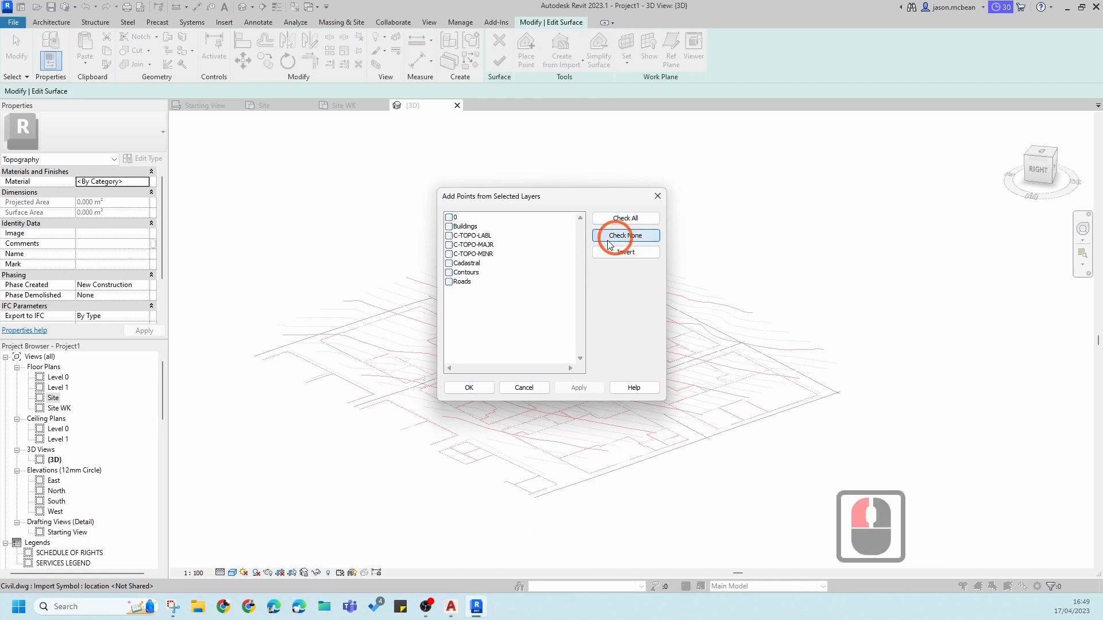
click(449, 255)
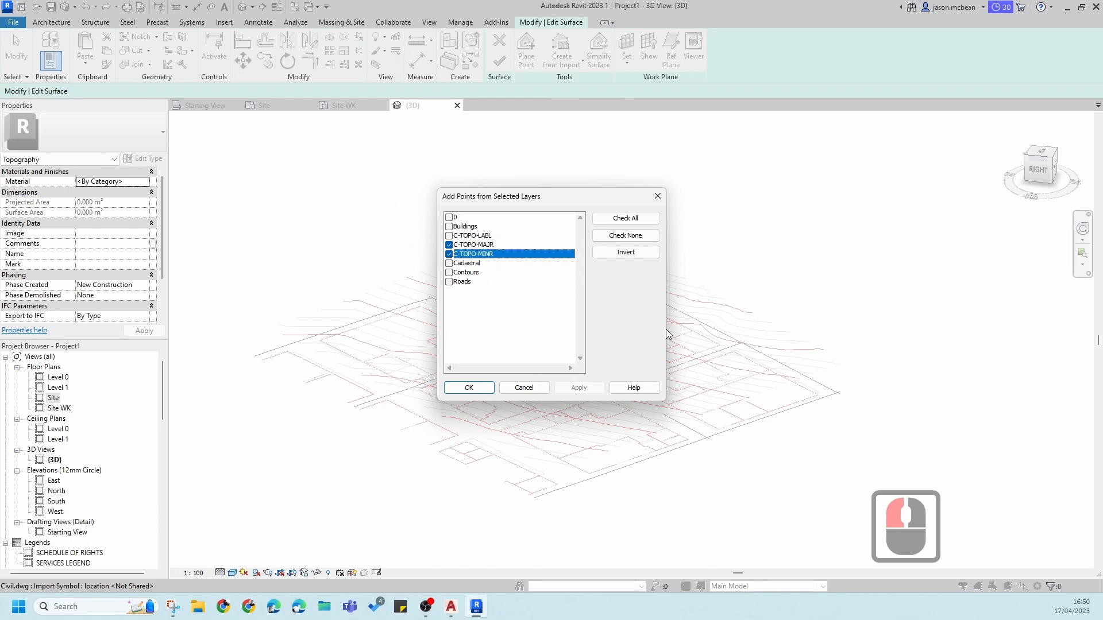
click(469, 388)
click(472, 302)
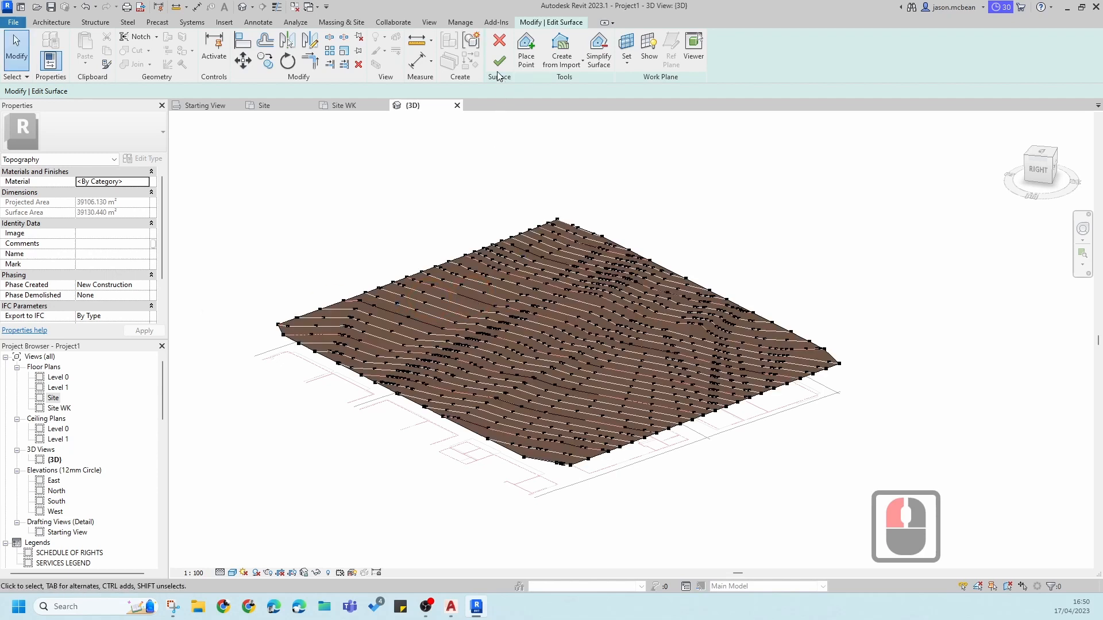
shift+drag(551, 403, 707, 464)
shift+middle_drag(707, 464, 493, 340)
middle_click(515, 412)
middle_click(516, 413)
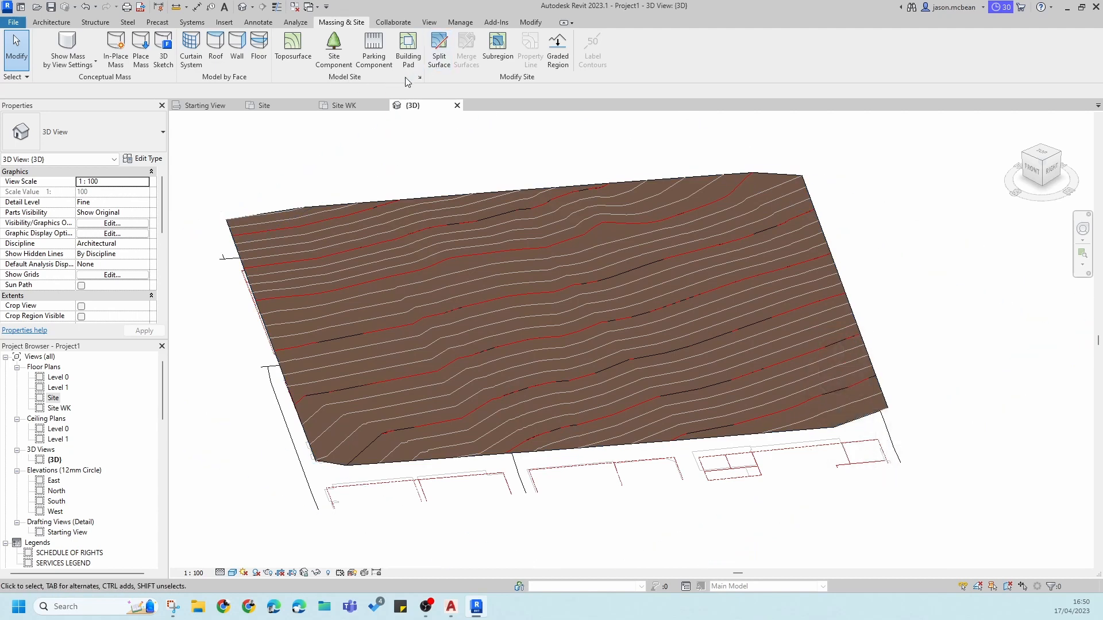
Step: In Site Settings, disable contours at intervals and add an additional contour row with the Primary Contours subcategory
click(420, 77)
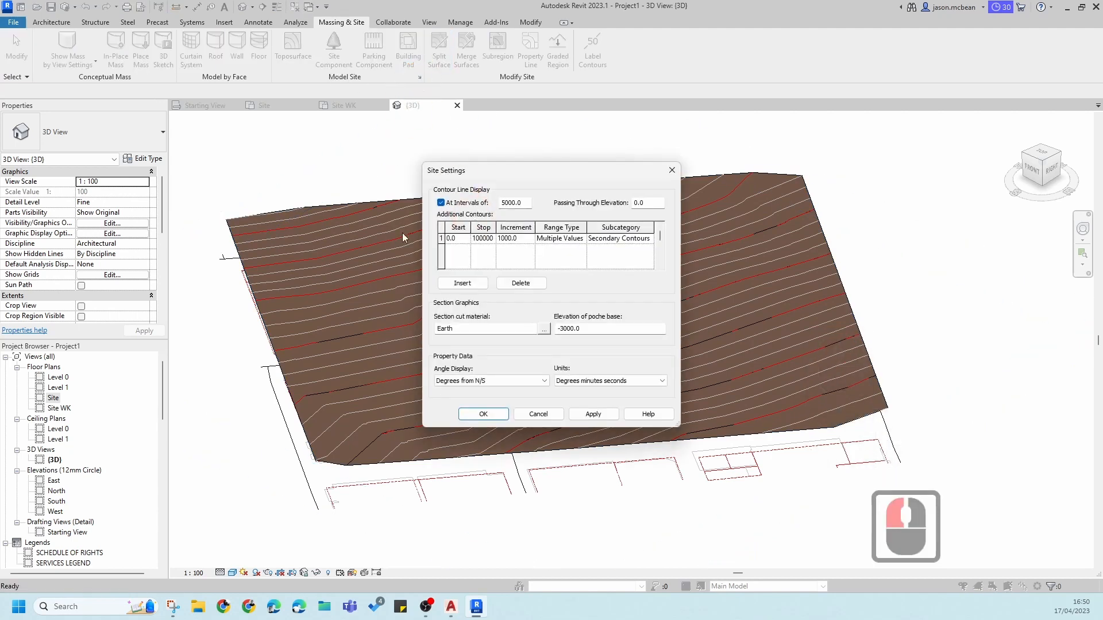
click(461, 284)
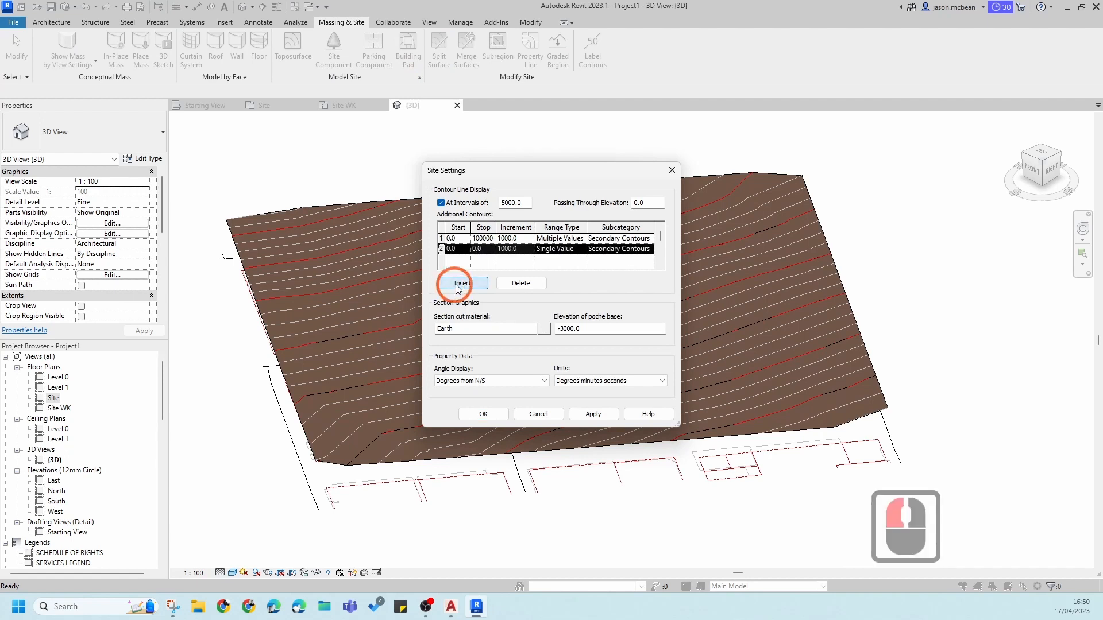
click(441, 202)
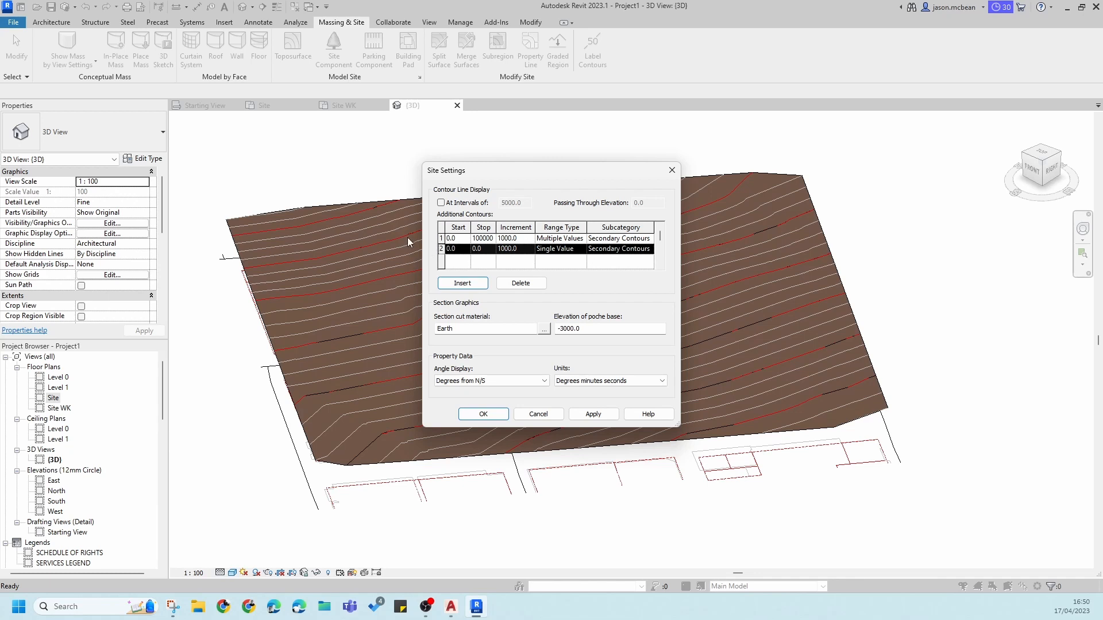
click(650, 249)
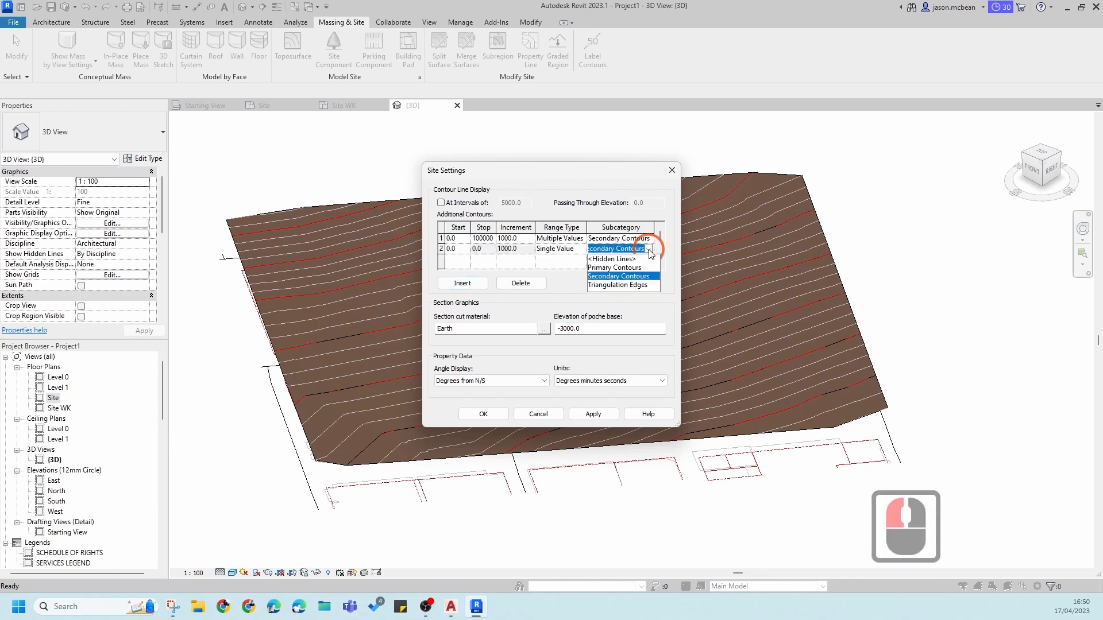
click(622, 268)
Step: Set the range type of the Primary Contours row to Multiple Values
double_click(507, 237)
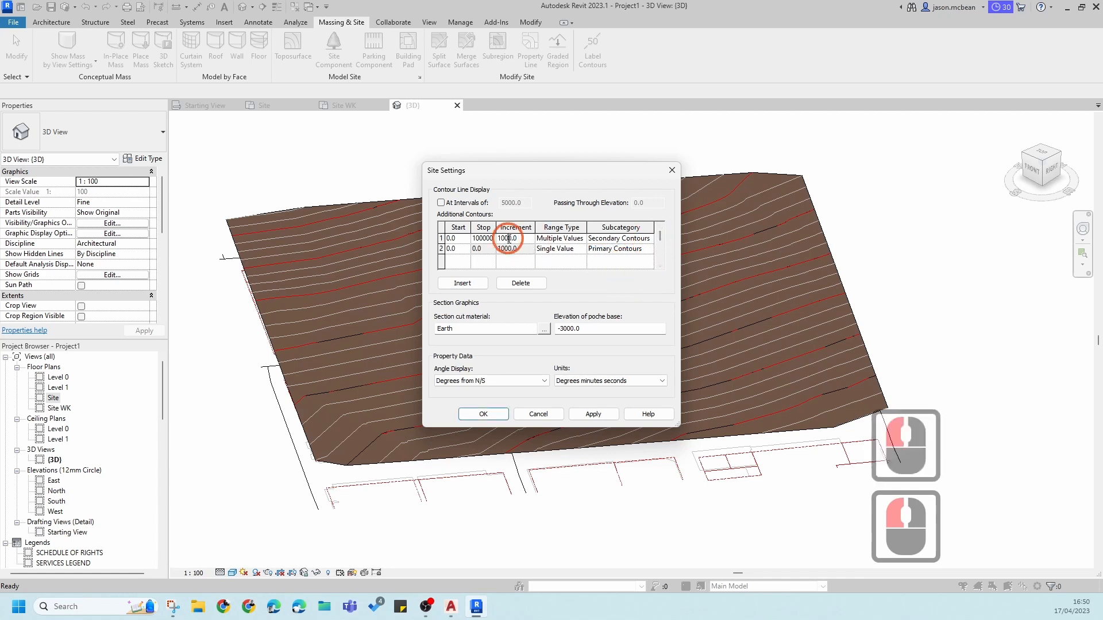
double_click(508, 239)
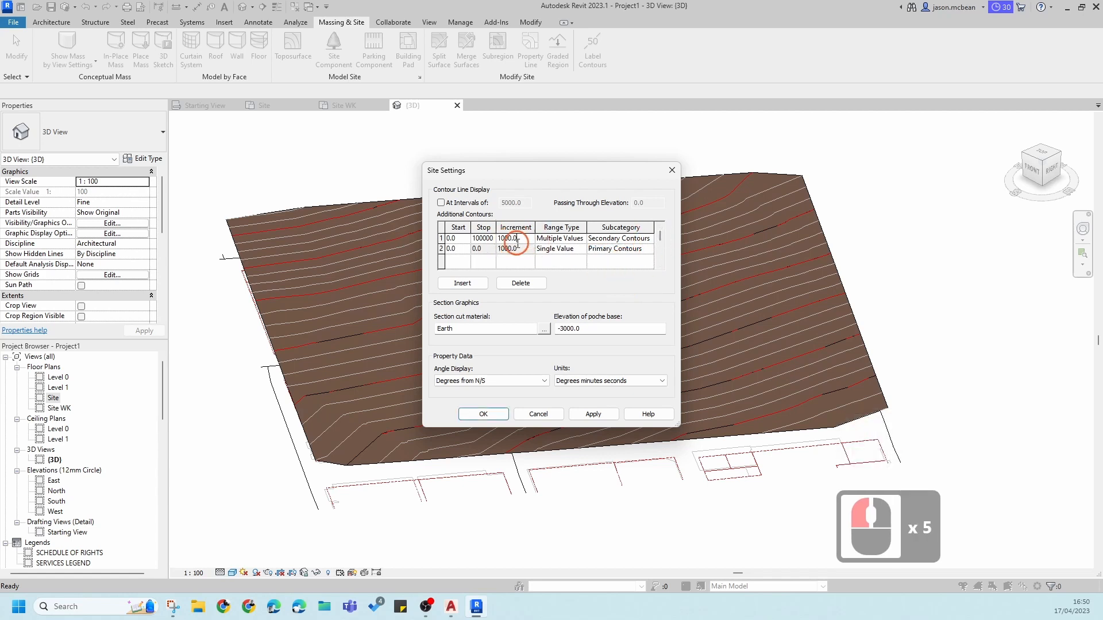
click(521, 239)
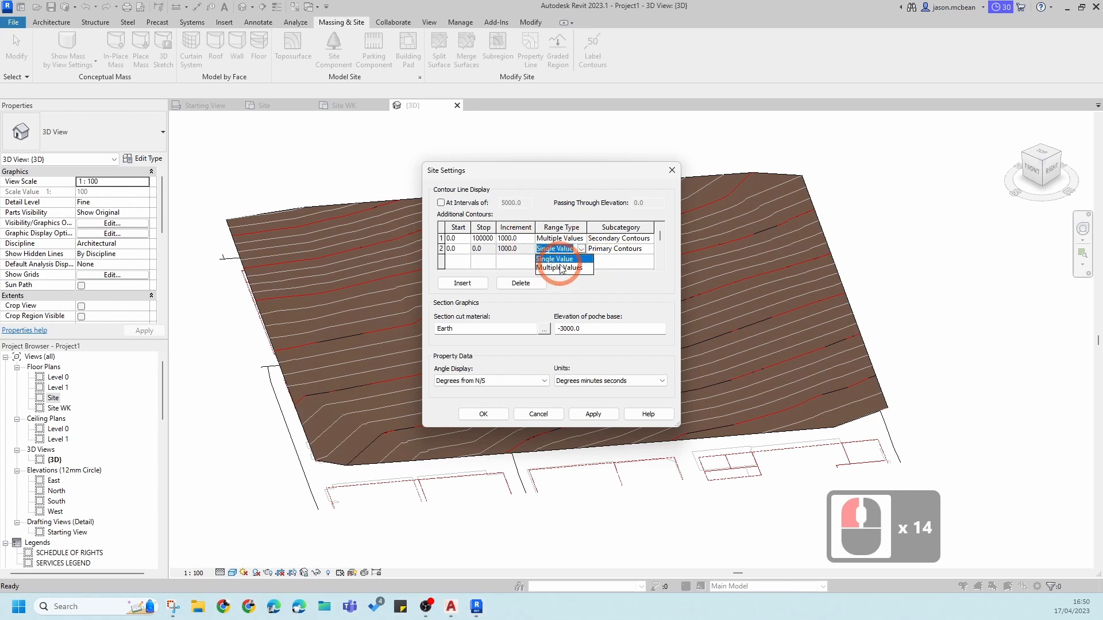
click(561, 268)
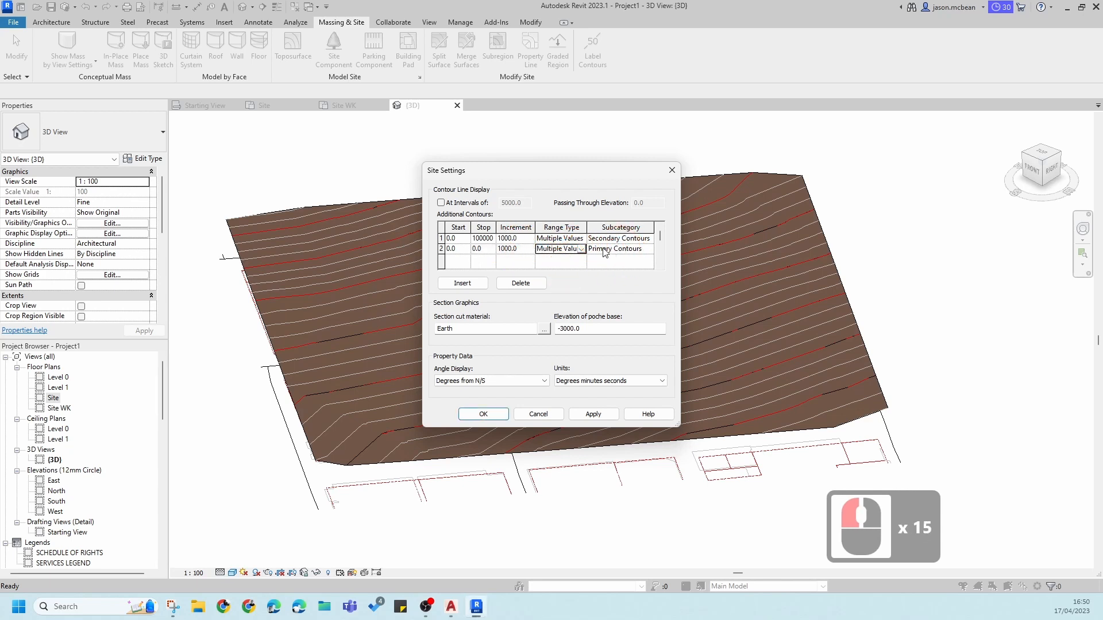
Step: Set the increment of the Secondary Contours row to 250
triple_click(521, 239)
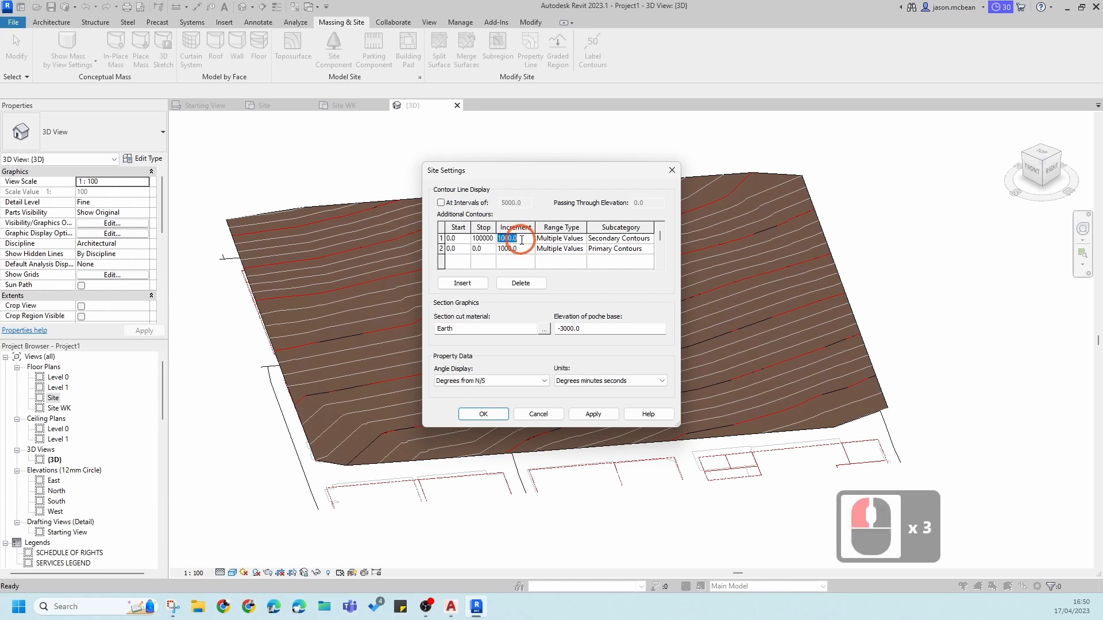
text(25)
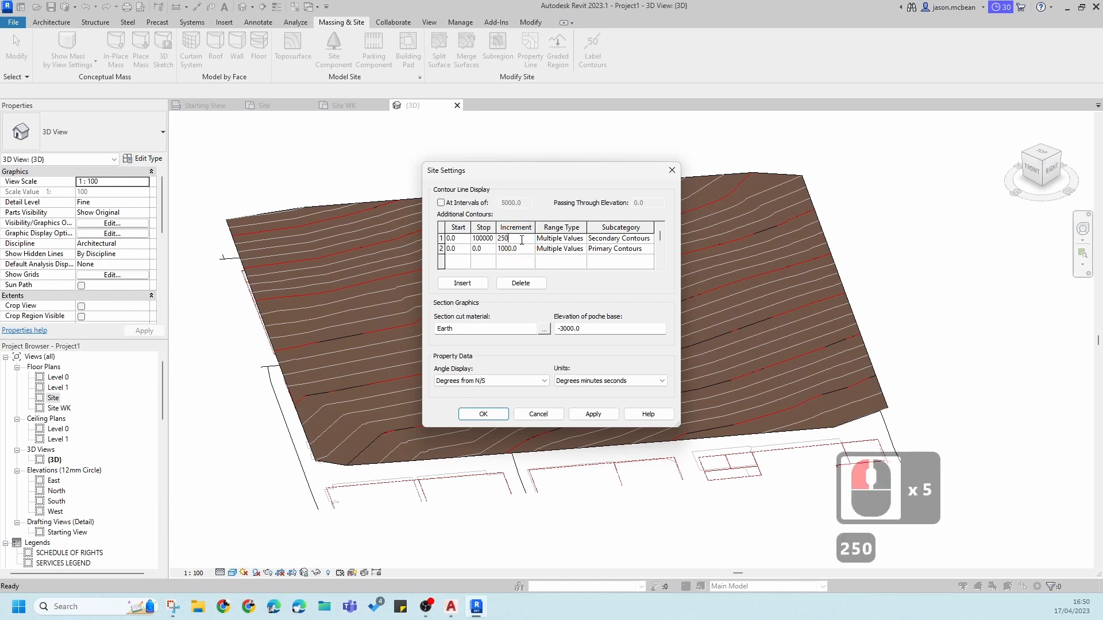
key(Return)
double_click(457, 260)
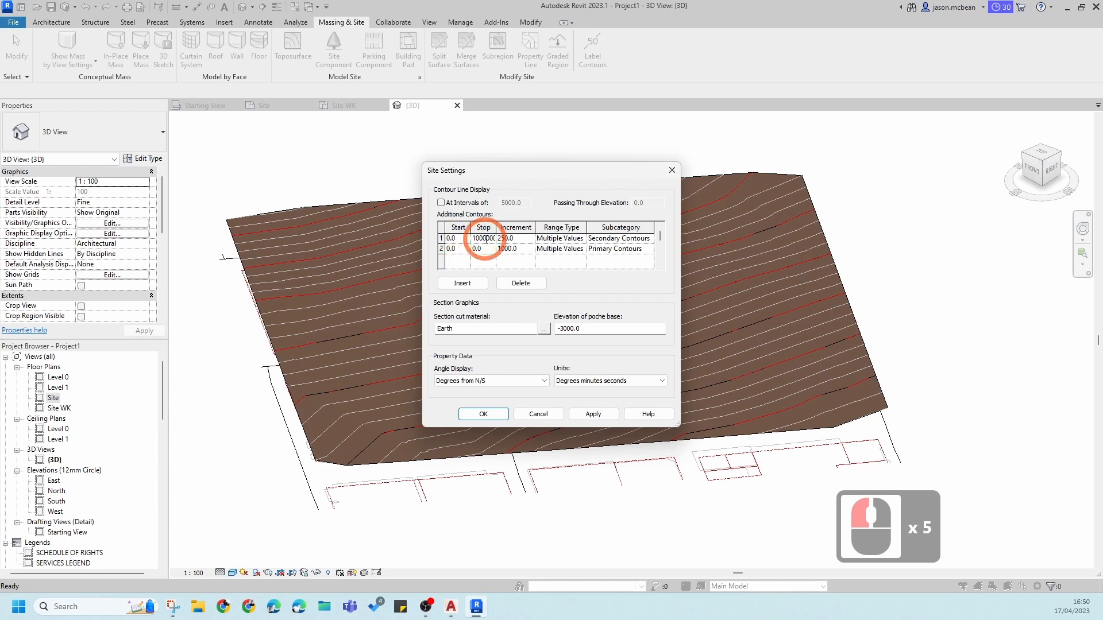
Step: Copy the Secondary Contours stop value into the Primary Contours row and apply the site settings
triple_click(484, 239)
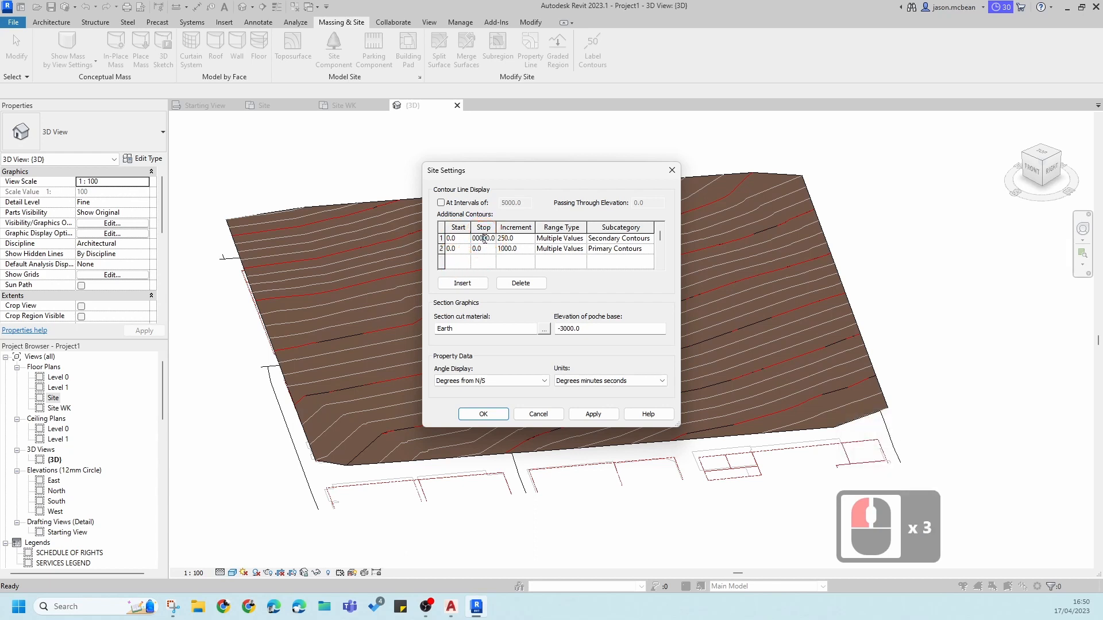
triple_click(481, 240)
click(494, 239)
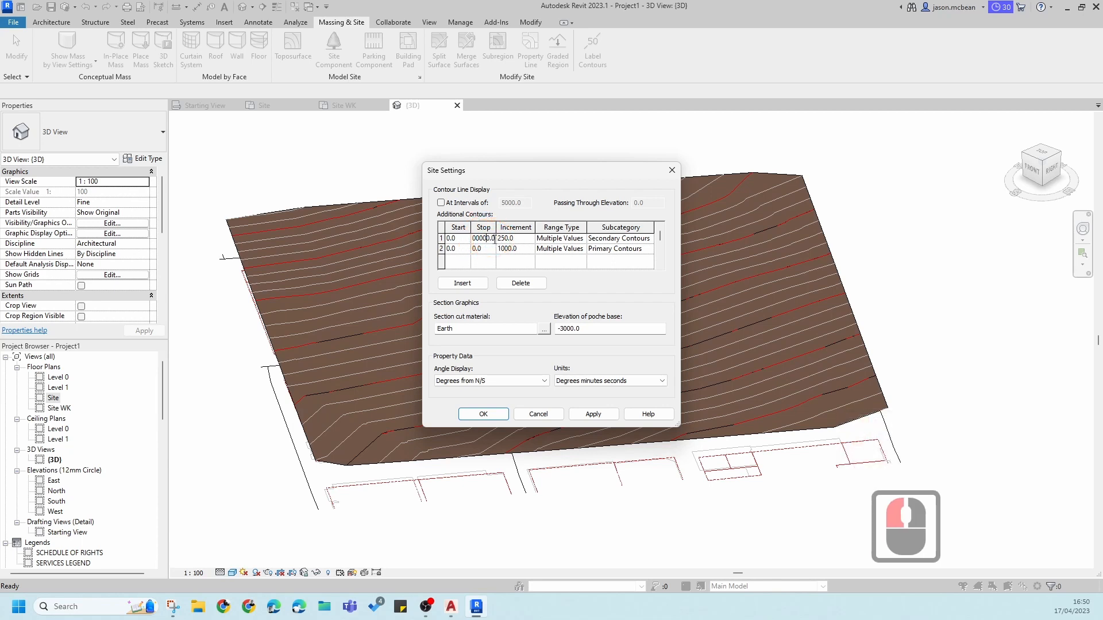
drag(487, 240, 464, 243)
key(ctrl+c)
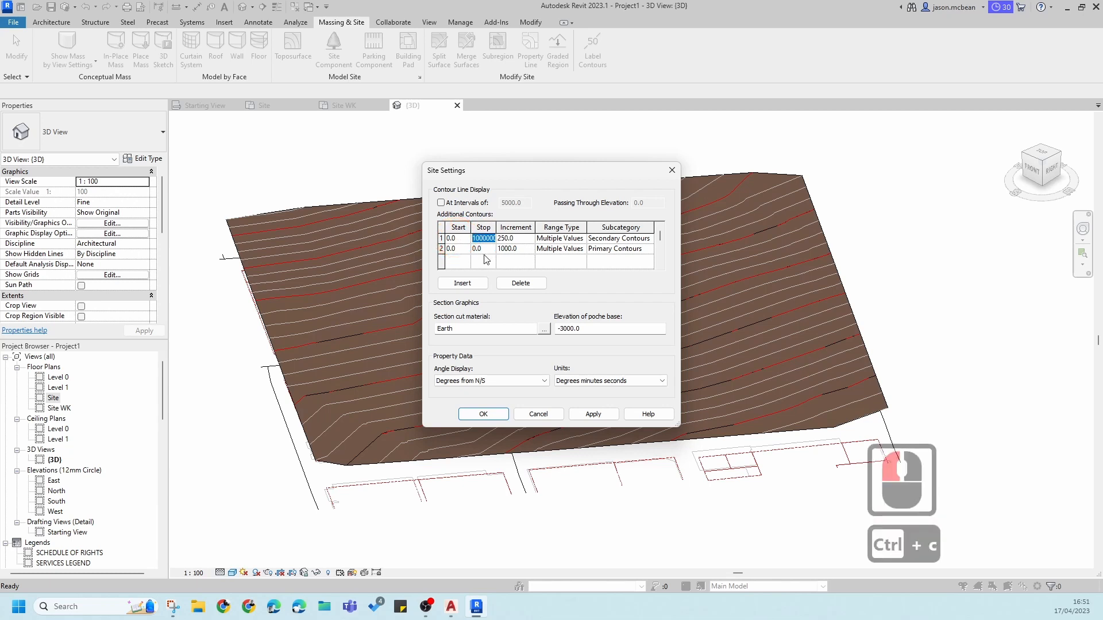
triple_click(484, 249)
key(ctrl+v)
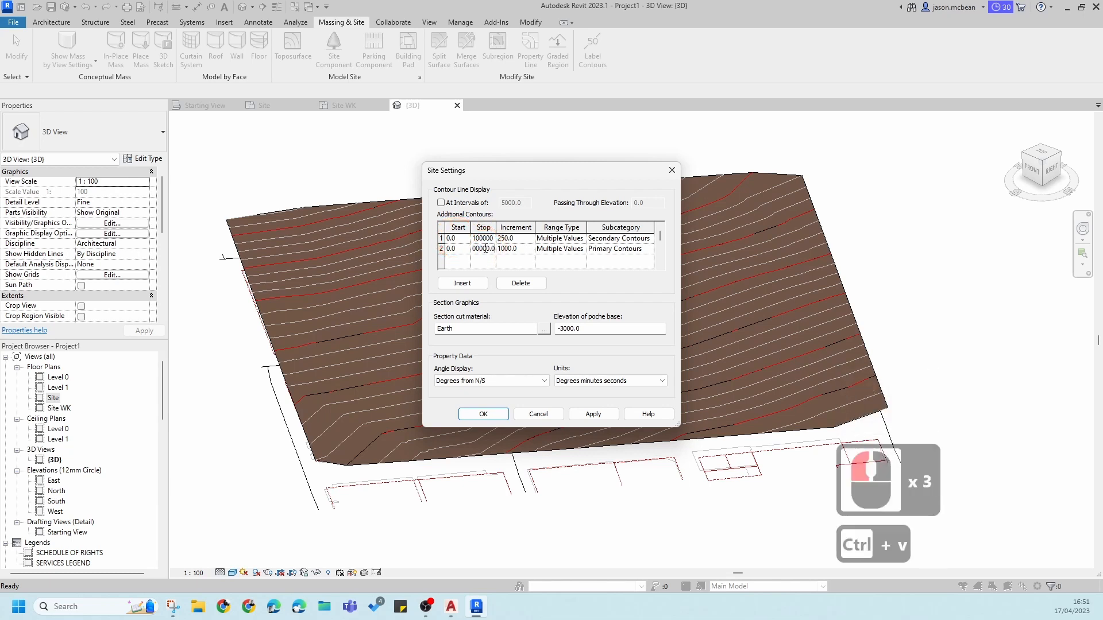
key(Return)
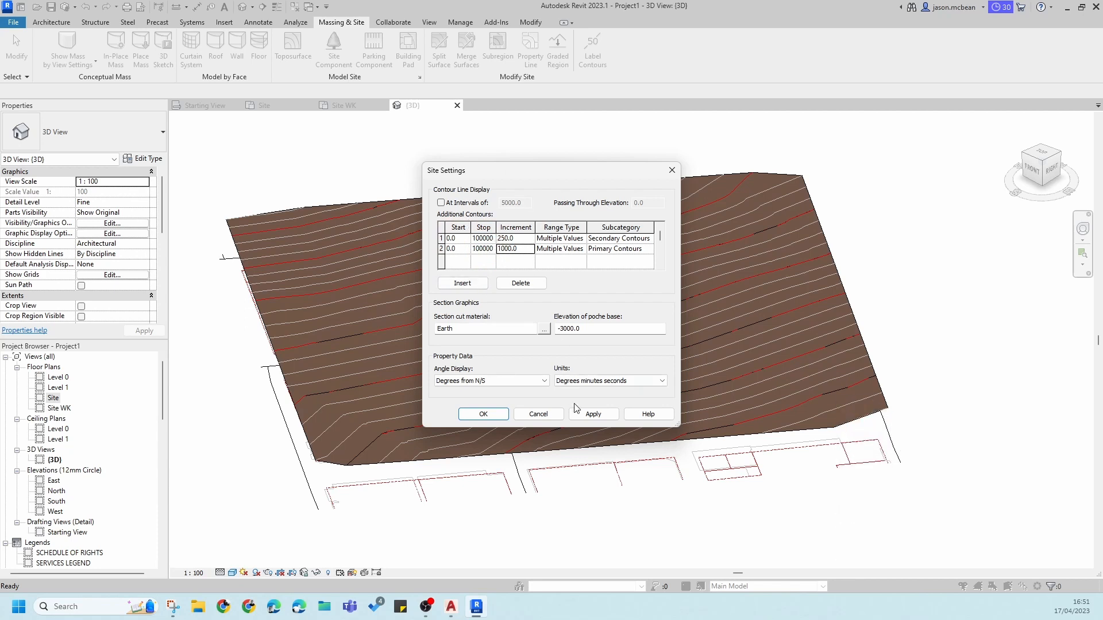
click(592, 413)
click(483, 414)
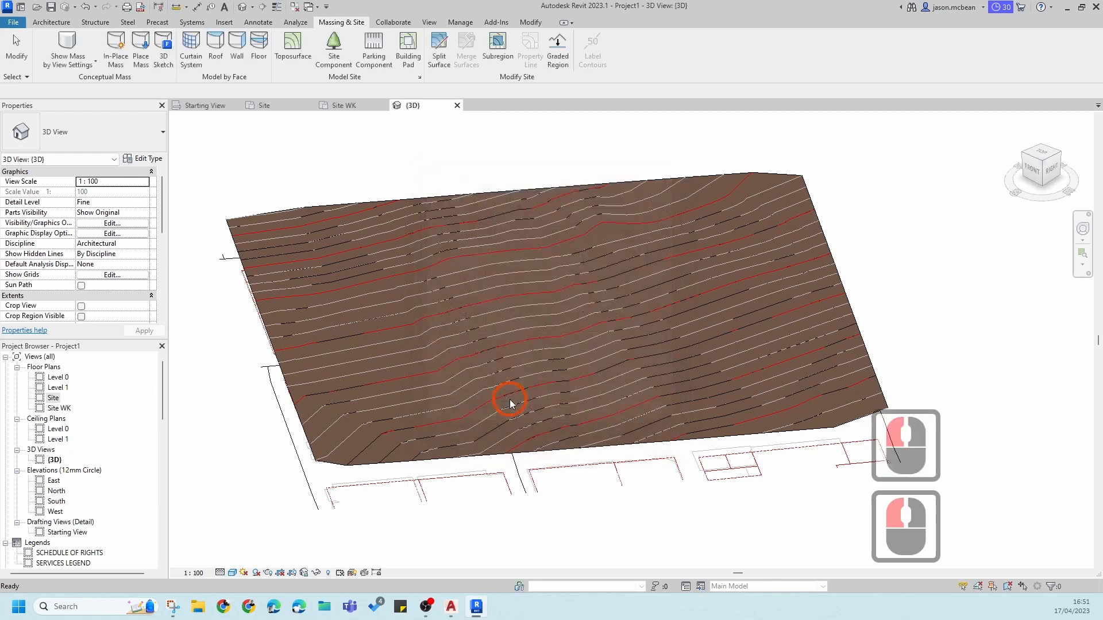
Step: Temporarily hide the Civil.dwg link element in the 3D view
scroll(689, 414, up, 7)
scroll(914, 302, up, 4)
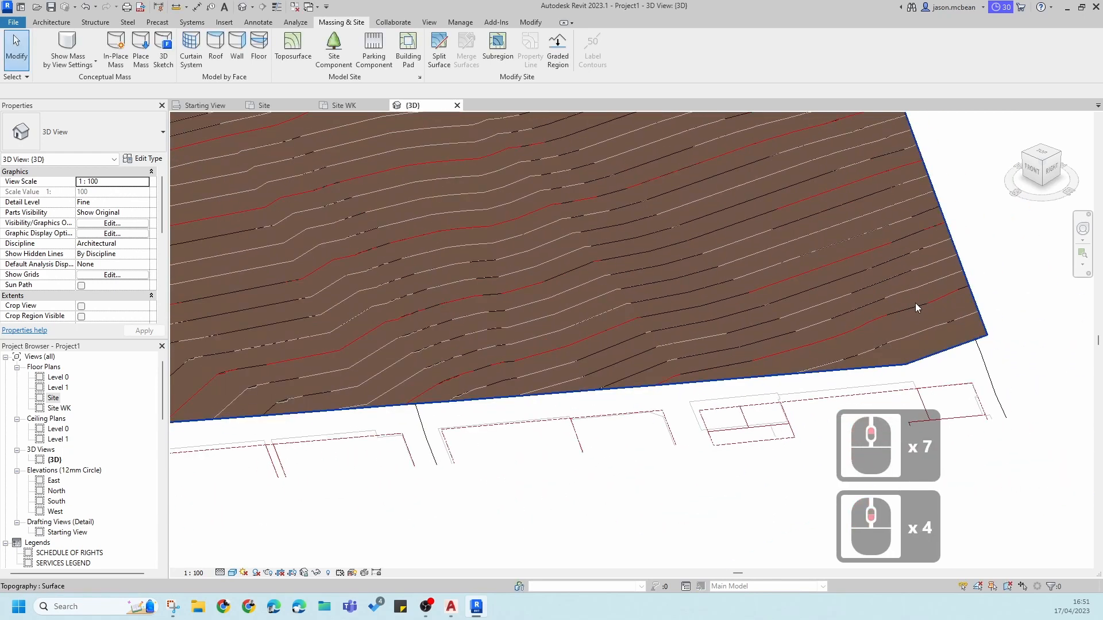
scroll(948, 308, up, 18)
scroll(811, 316, down, 5)
scroll(811, 316, down, 10)
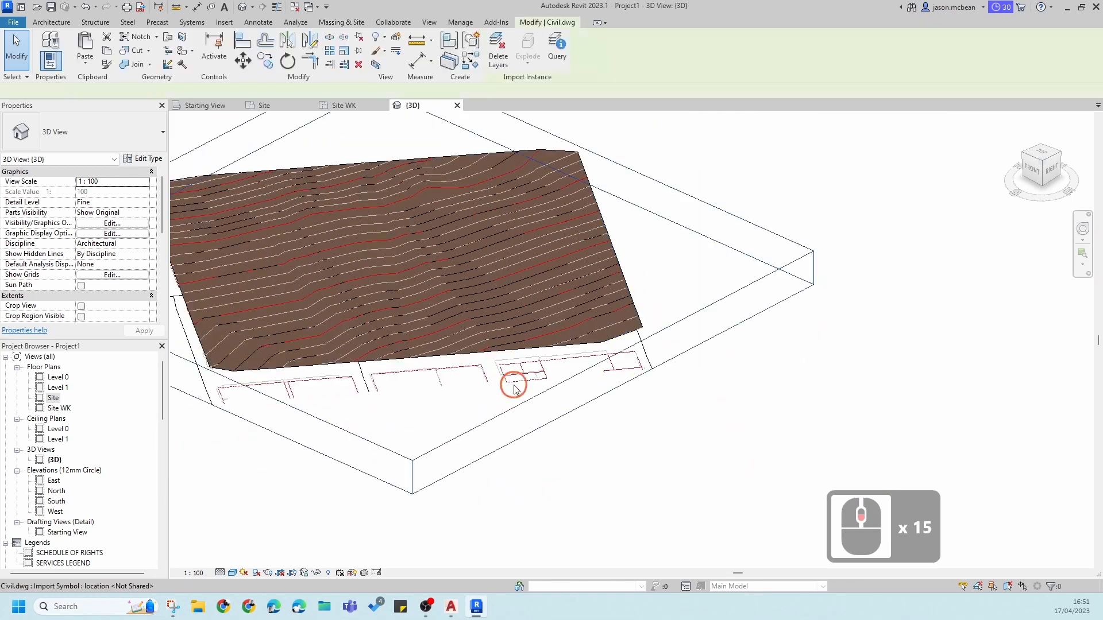
click(511, 374)
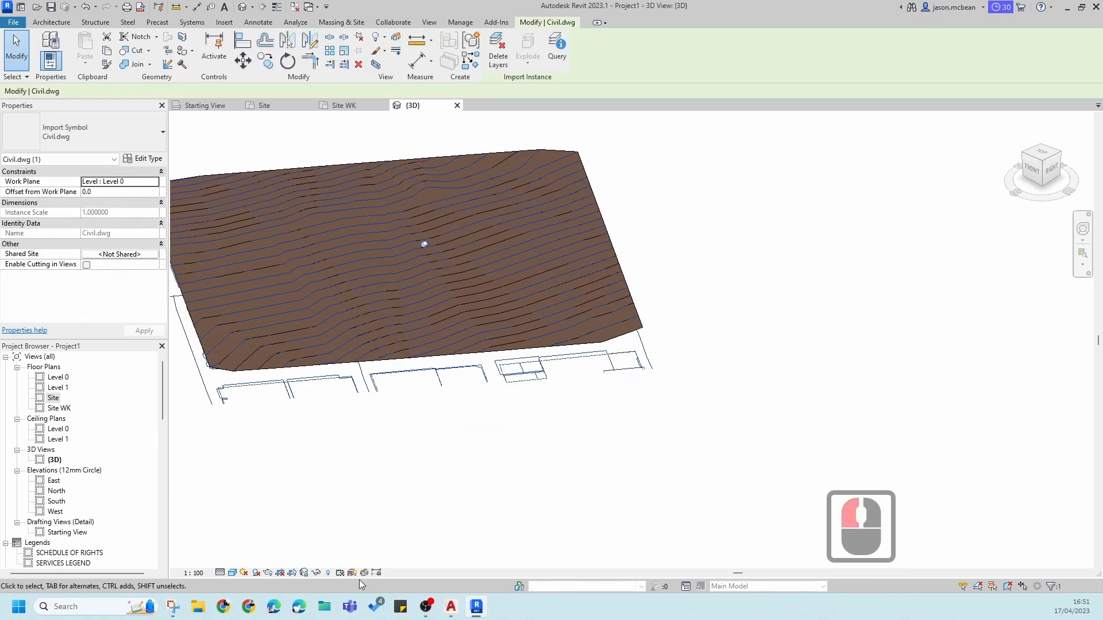
click(318, 573)
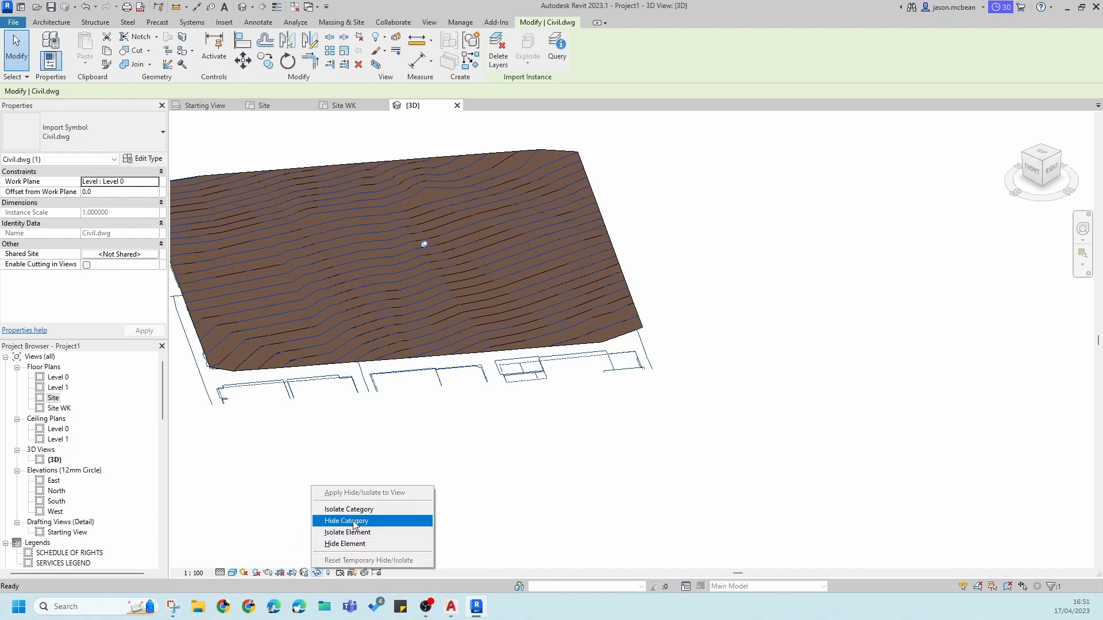
click(347, 543)
click(528, 383)
Step: Examine the primary and secondary contour lines on the toposurface up close and across the whole site
scroll(475, 313, up, 5)
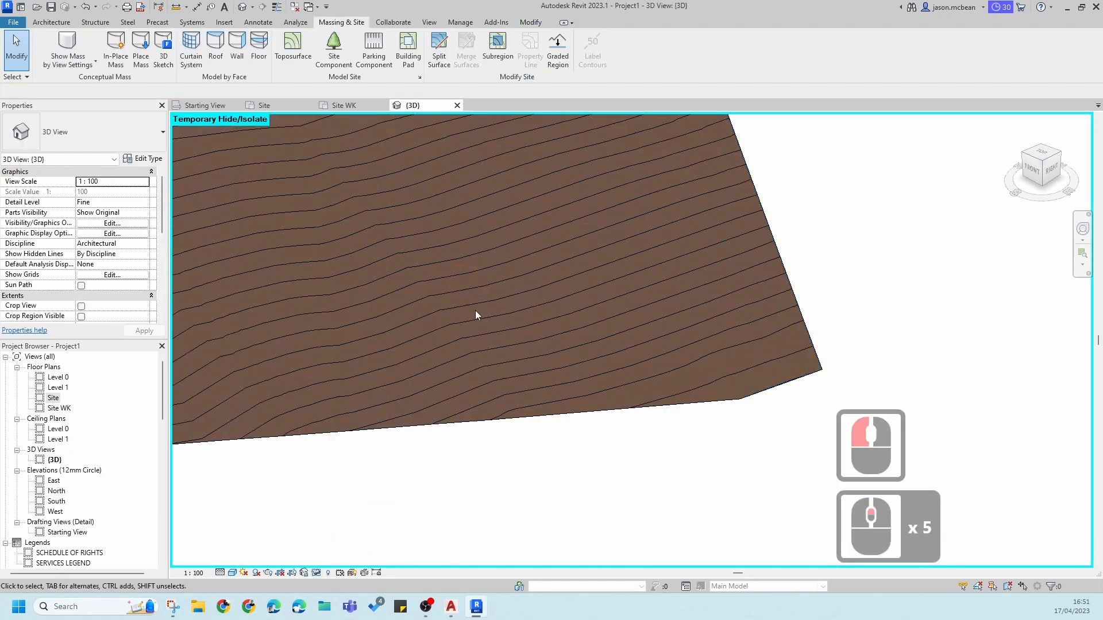
click(505, 332)
scroll(507, 350, up, 11)
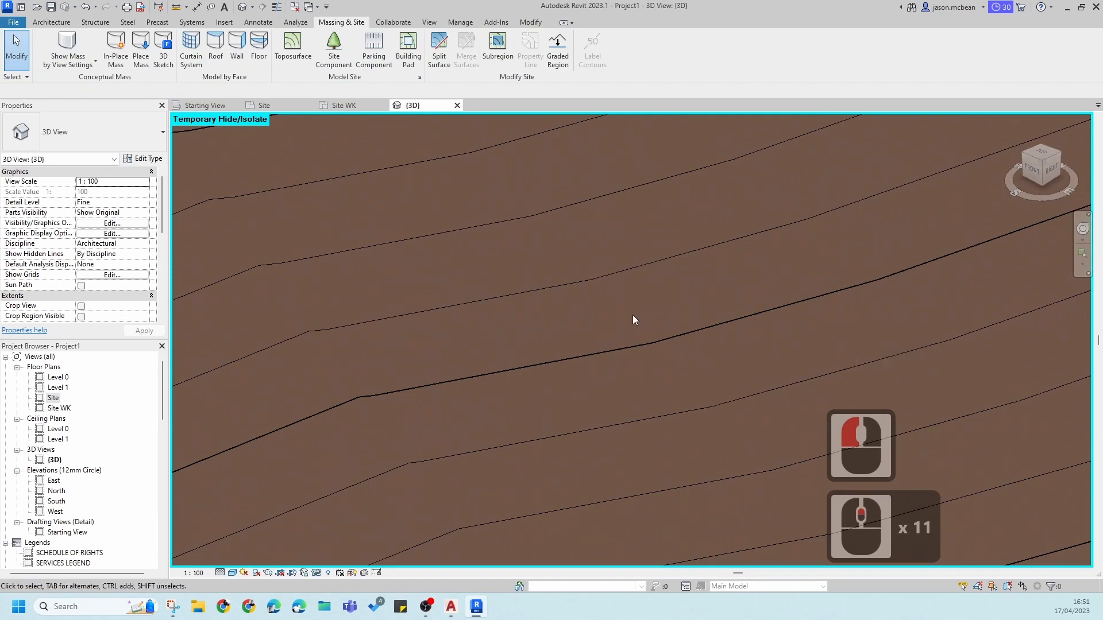
scroll(634, 356, up, 4)
scroll(661, 373, down, 5)
scroll(607, 373, down, 1)
scroll(656, 385, up, 6)
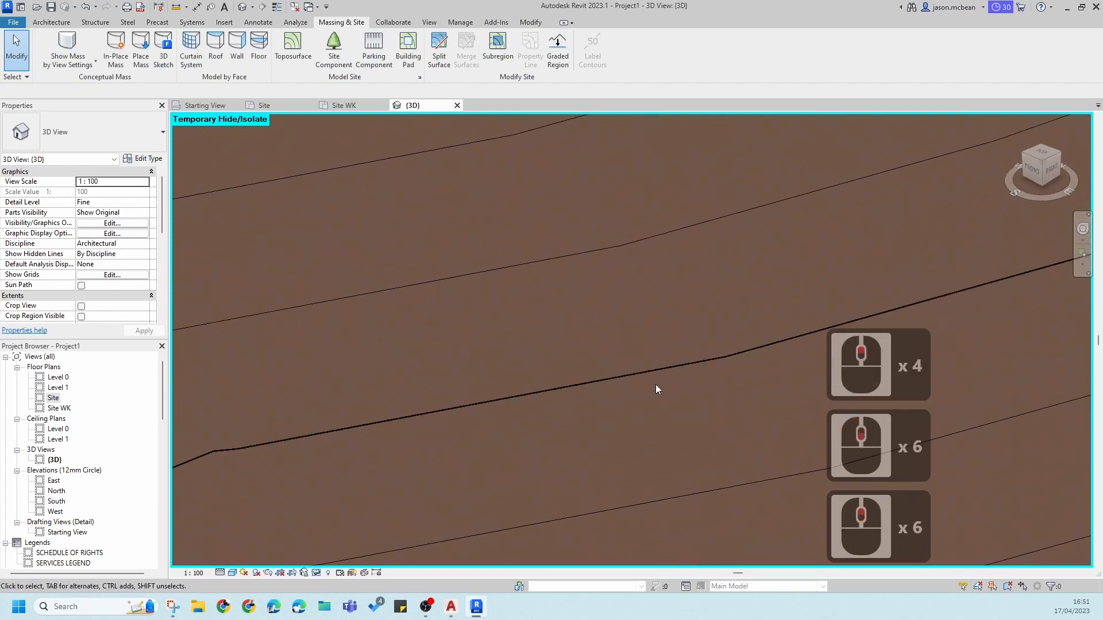
scroll(626, 382, down, 11)
scroll(542, 261, down, 16)
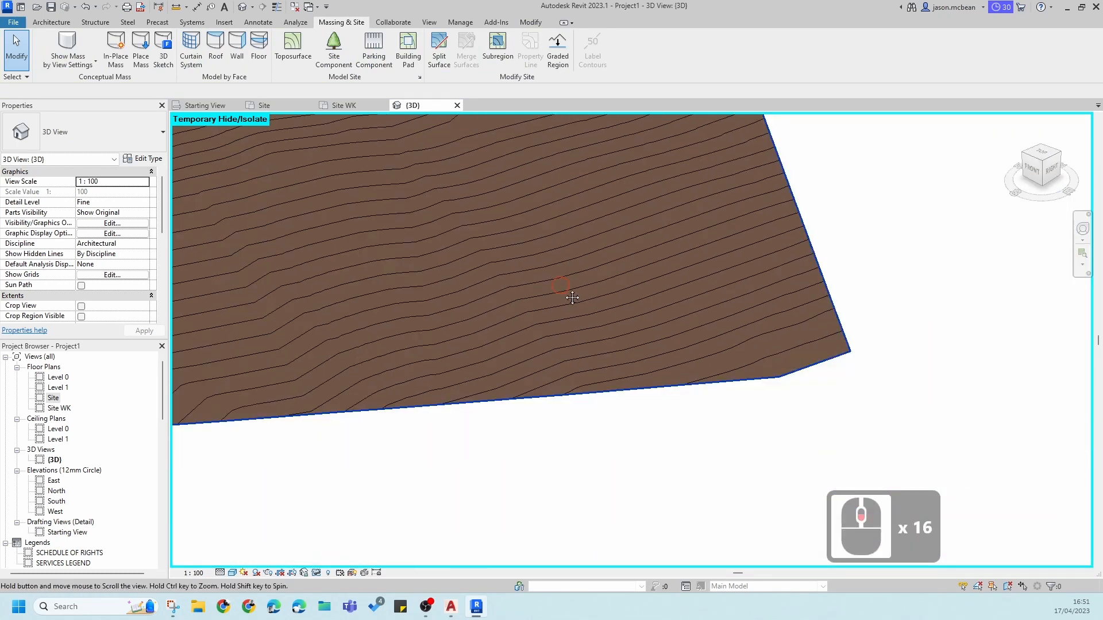
middle_click(546, 343)
scroll(804, 282, down, 5)
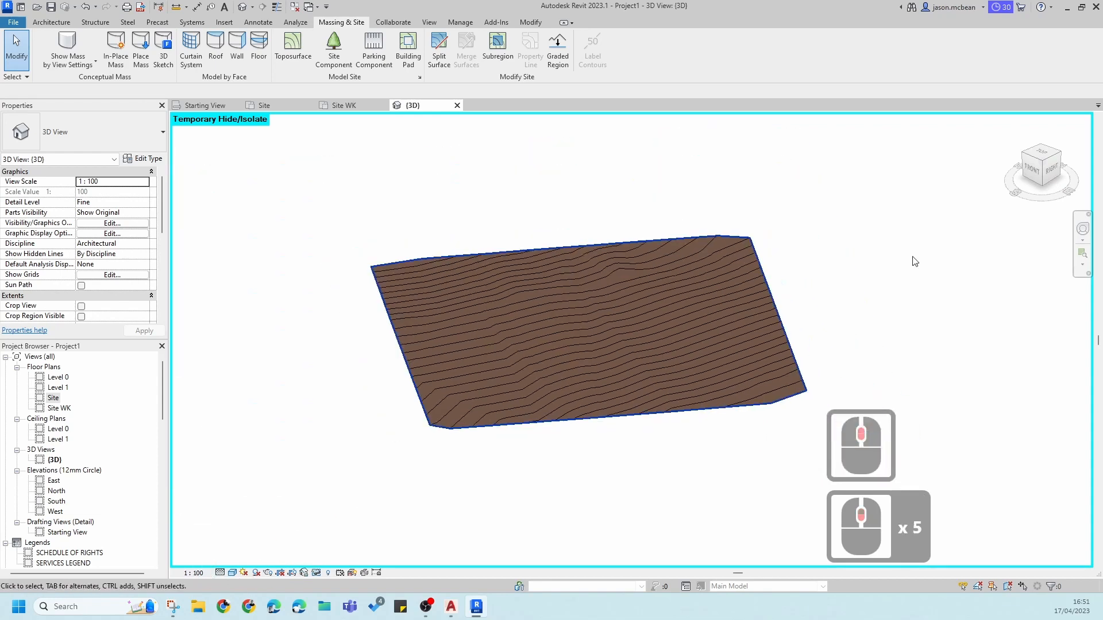
scroll(506, 361, up, 3)
Step: Open the Site floor plan and select the toposurface
double_click(55, 397)
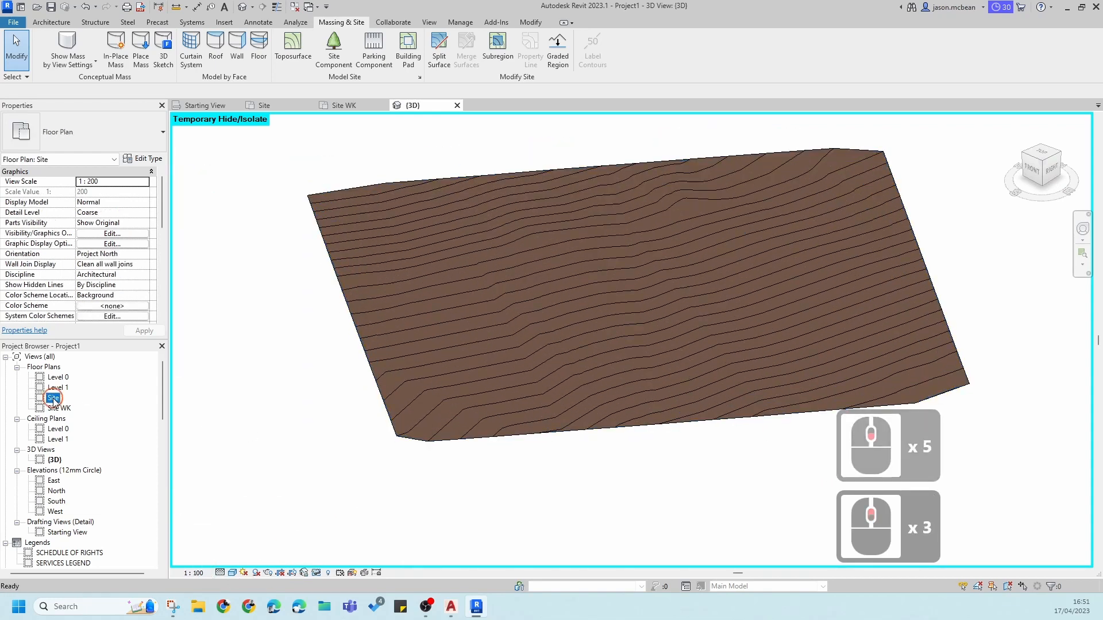
scroll(591, 357, up, 5)
scroll(578, 269, down, 5)
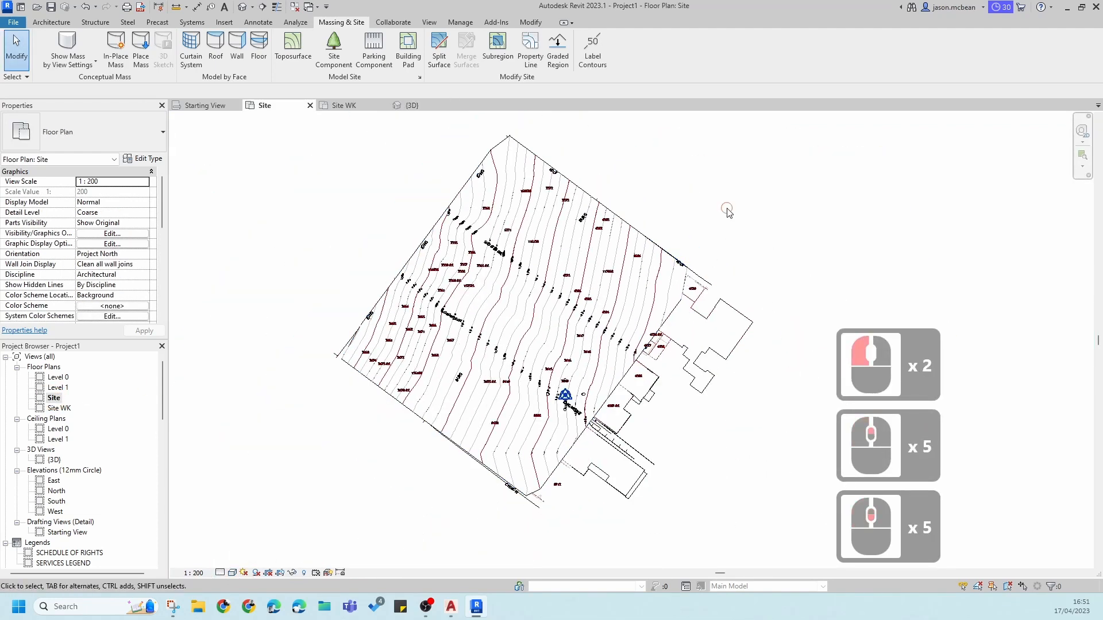
click(741, 318)
click(671, 375)
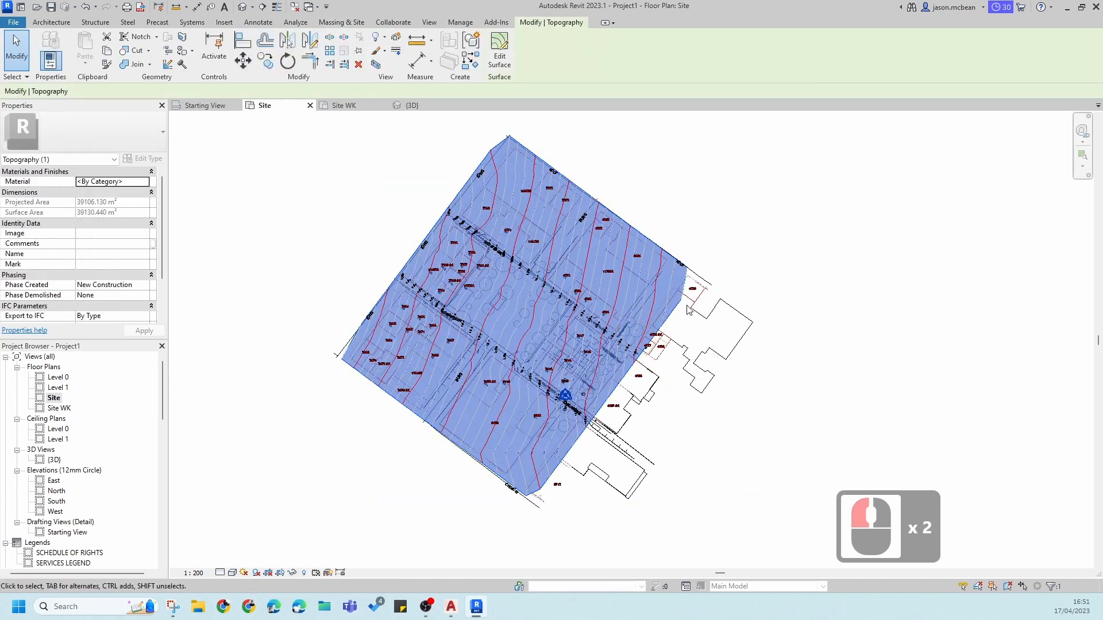
Step: Return to the 3D view and reset the temporary hide so the Civil.dwg link is shown
click(242, 6)
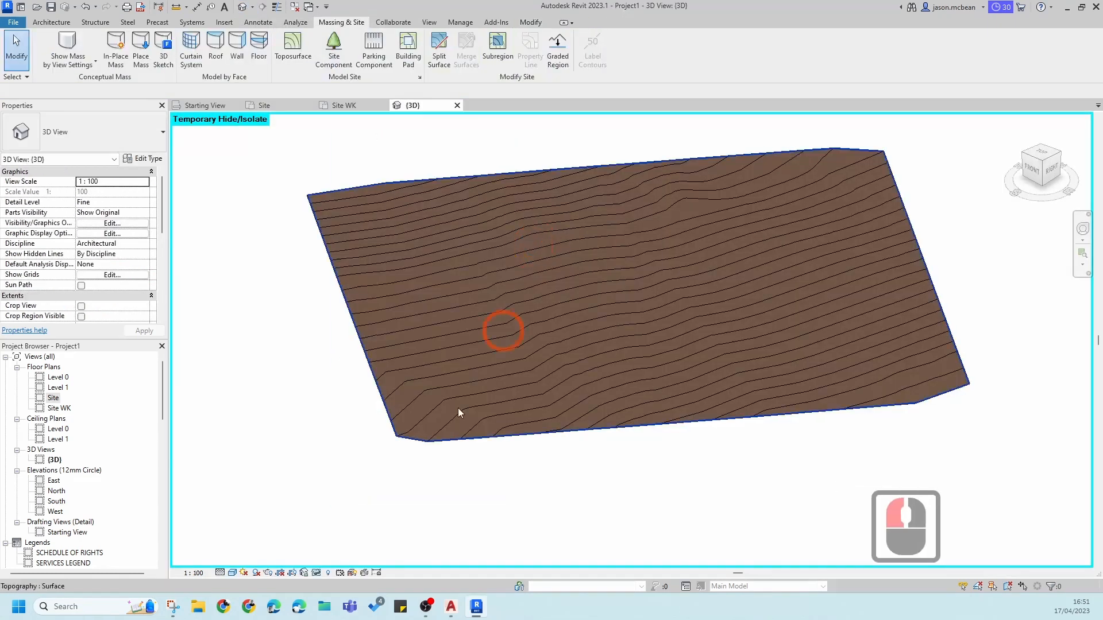
click(317, 574)
click(344, 561)
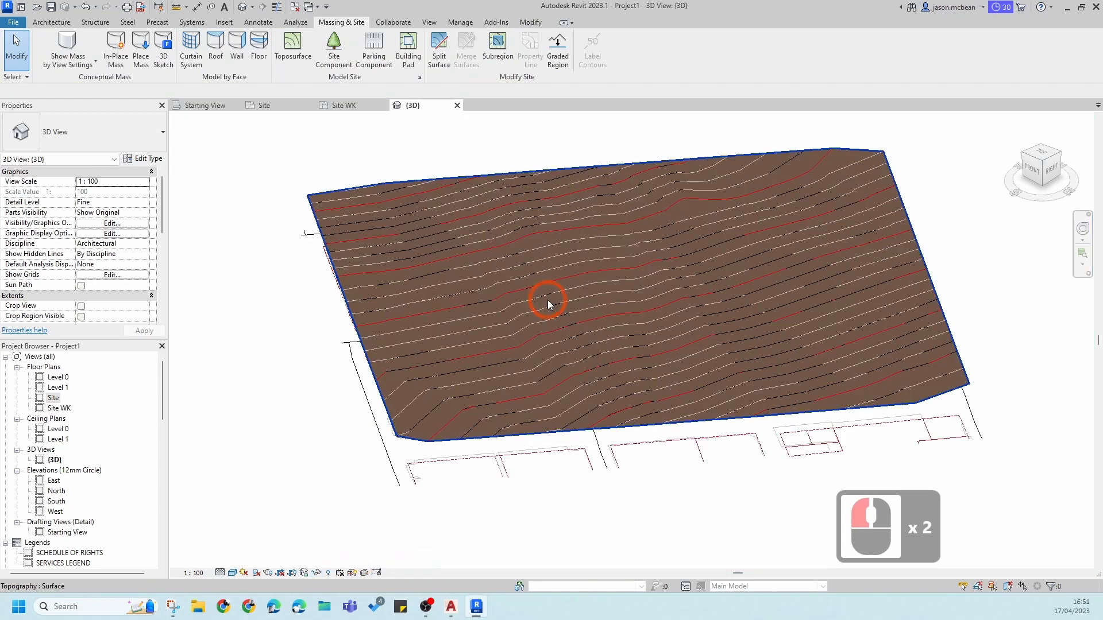
shift+middle_drag(546, 300, 468, 425)
scroll(660, 340, up, 5)
scroll(540, 343, down, 4)
Step: Open the Site floor plan and set its visual style to Wireframe
double_click(53, 398)
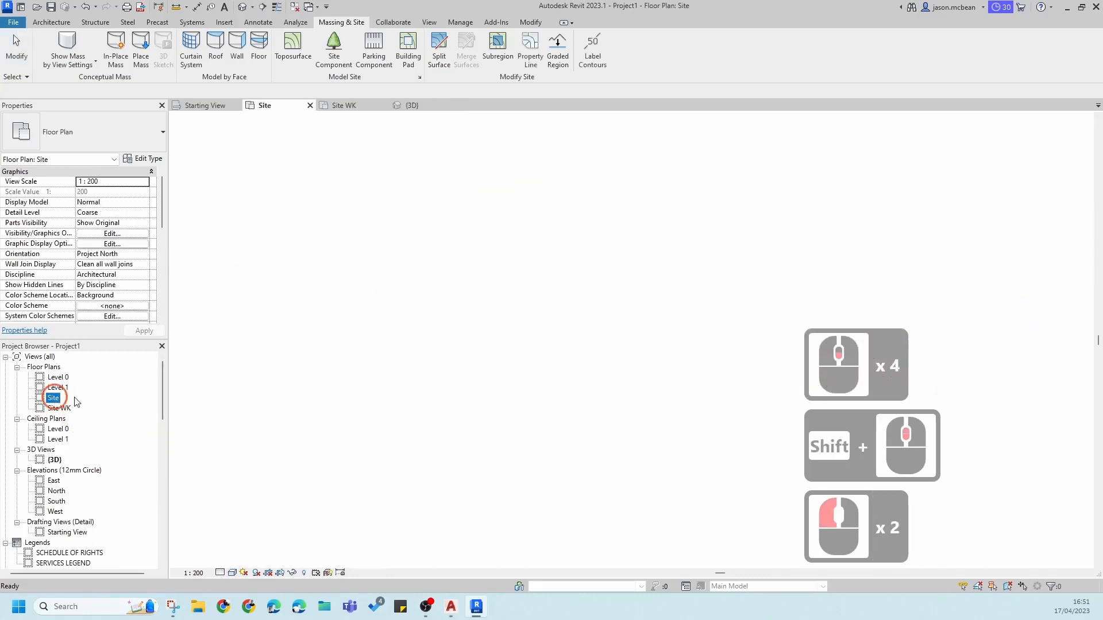
scroll(666, 333, up, 5)
click(233, 573)
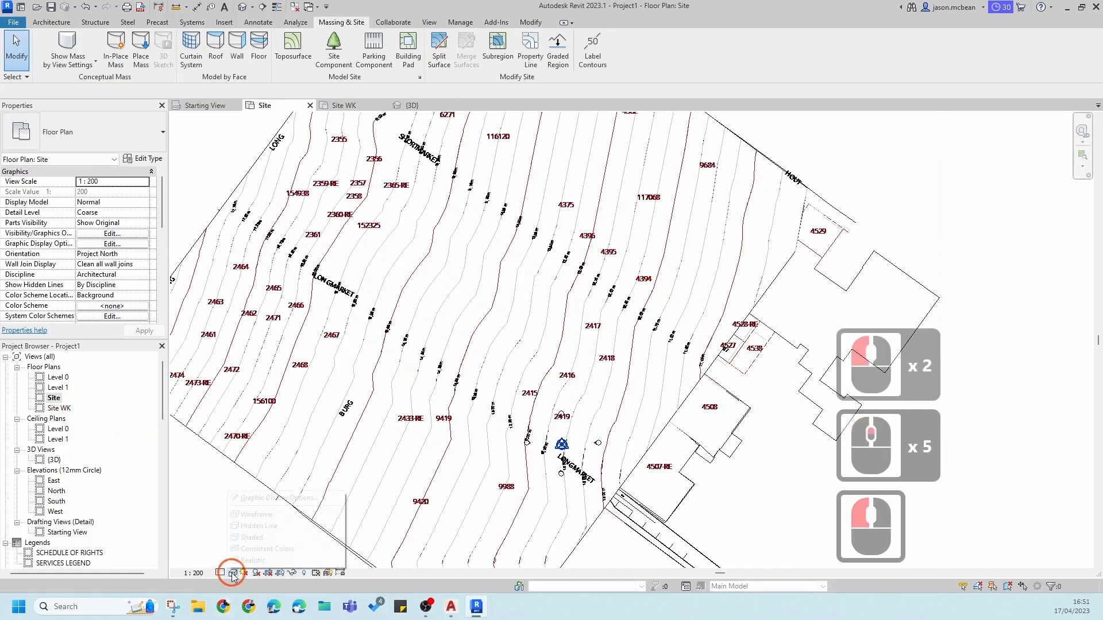
click(251, 514)
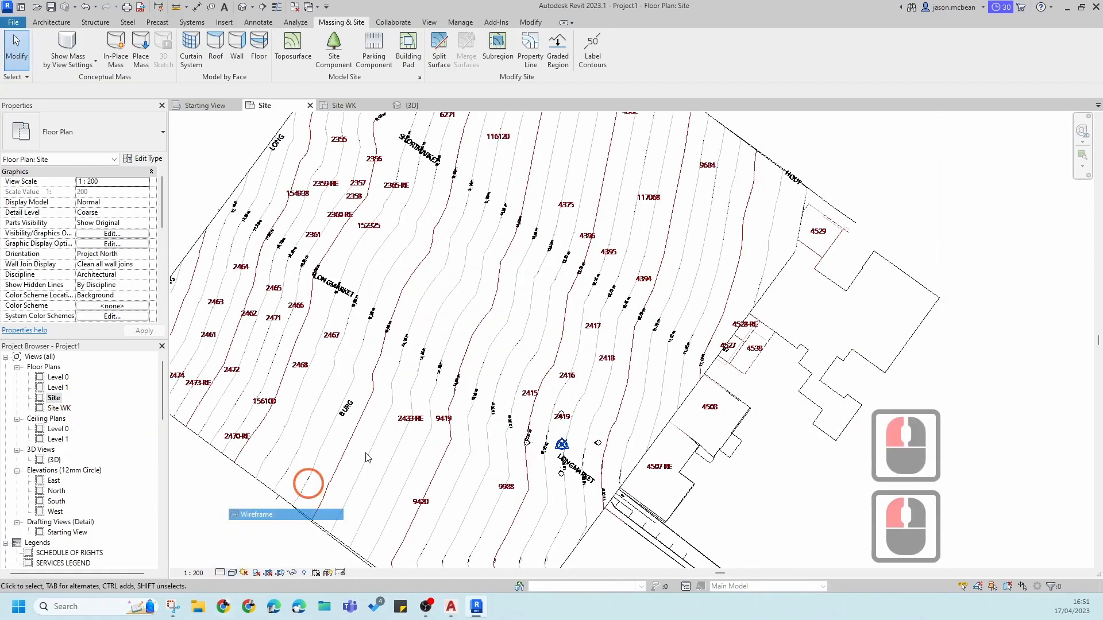
Step: Select the toposurface and examine its contours against the linked survey drawings in the Site plan
scroll(546, 352, down, 4)
scroll(635, 268, up, 5)
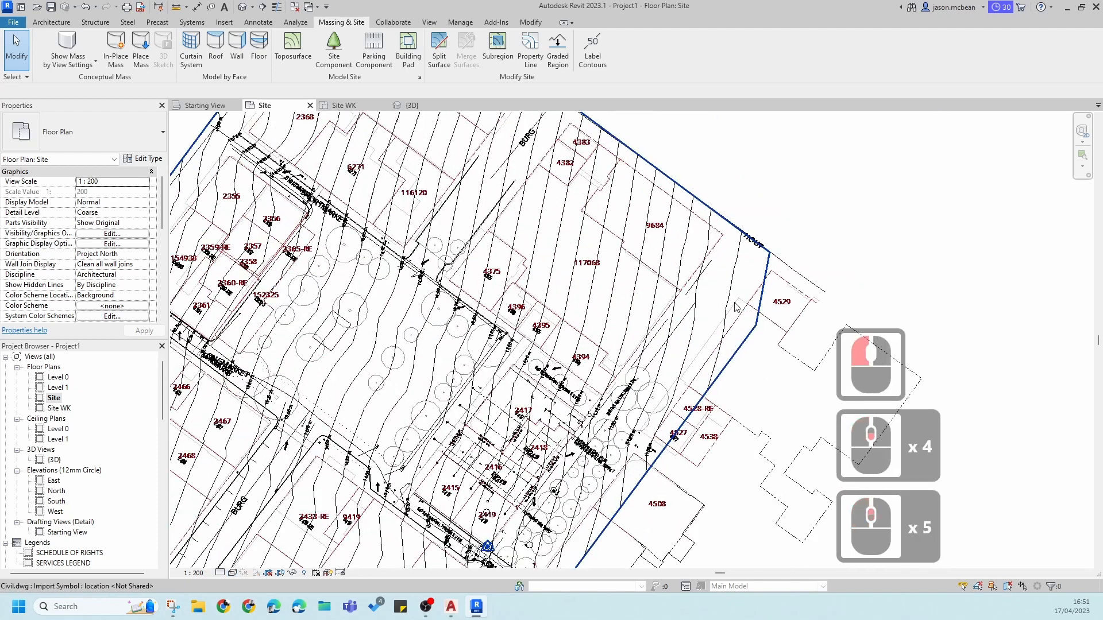
click(740, 349)
scroll(715, 353, down, 4)
scroll(718, 362, up, 9)
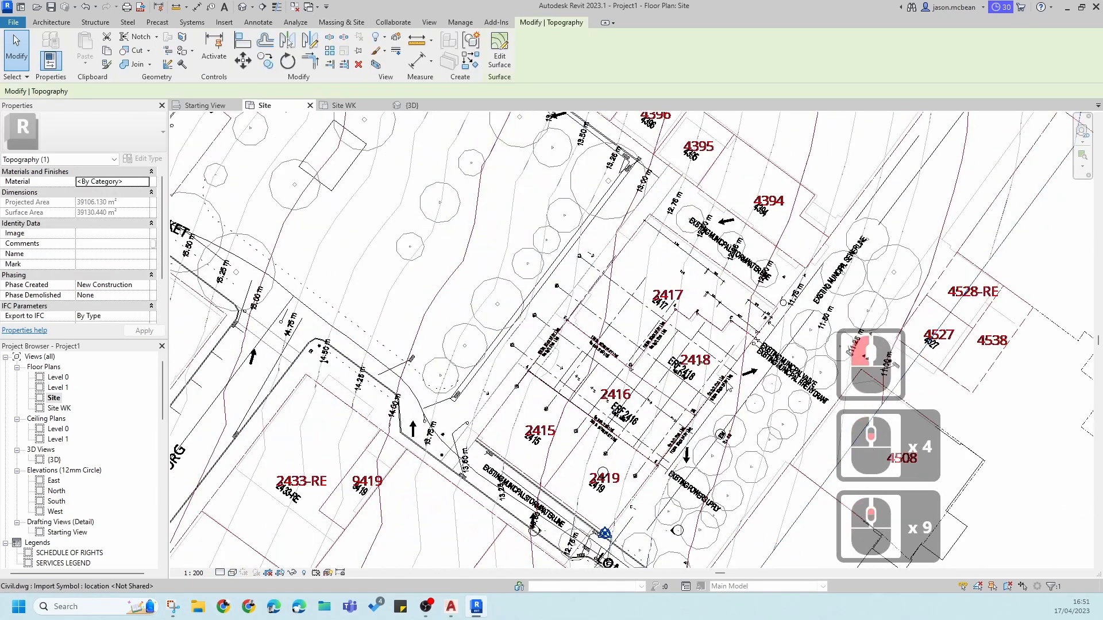
scroll(728, 386, up, 6)
scroll(574, 402, down, 10)
scroll(412, 514, up, 2)
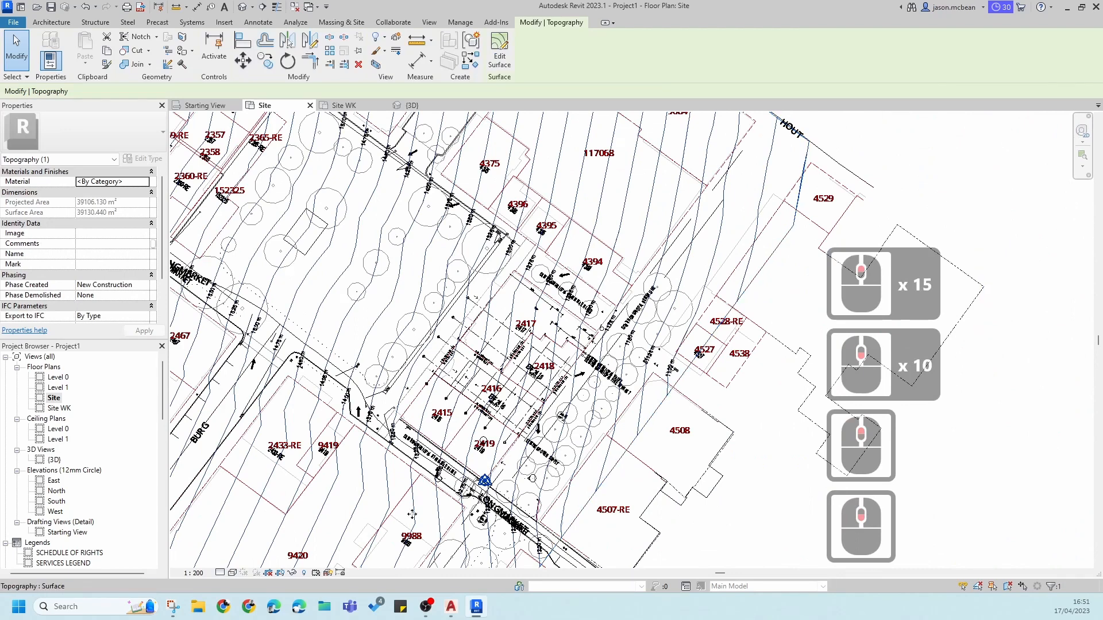
scroll(491, 395, up, 7)
scroll(442, 391, down, 11)
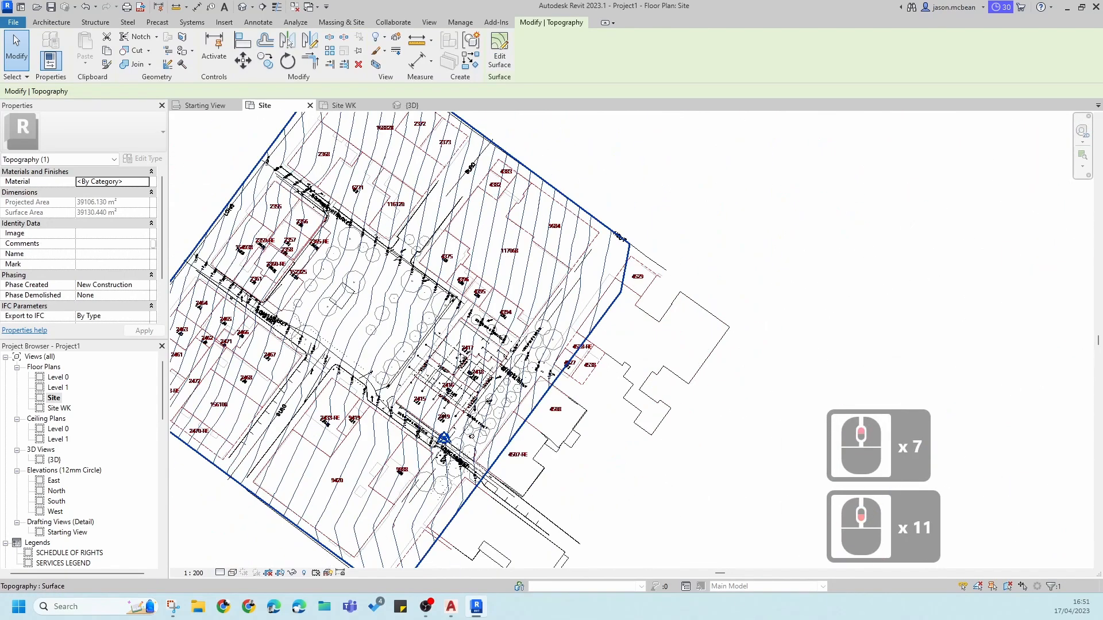
scroll(431, 389, down, 4)
scroll(431, 389, up, 11)
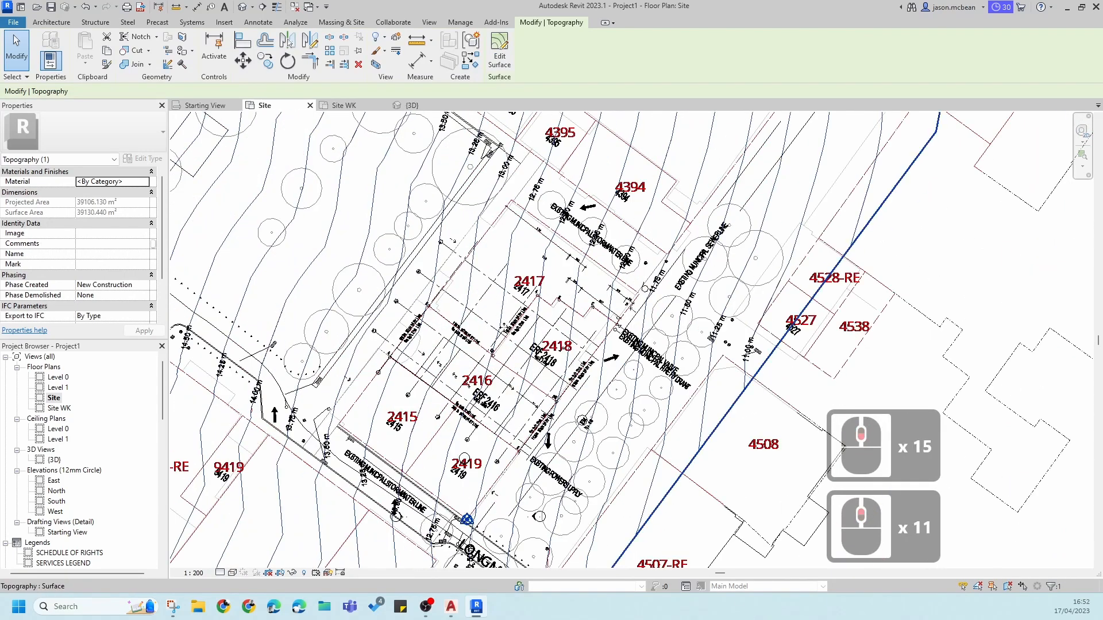
scroll(739, 221, down, 10)
click(467, 320)
scroll(470, 320, up, 4)
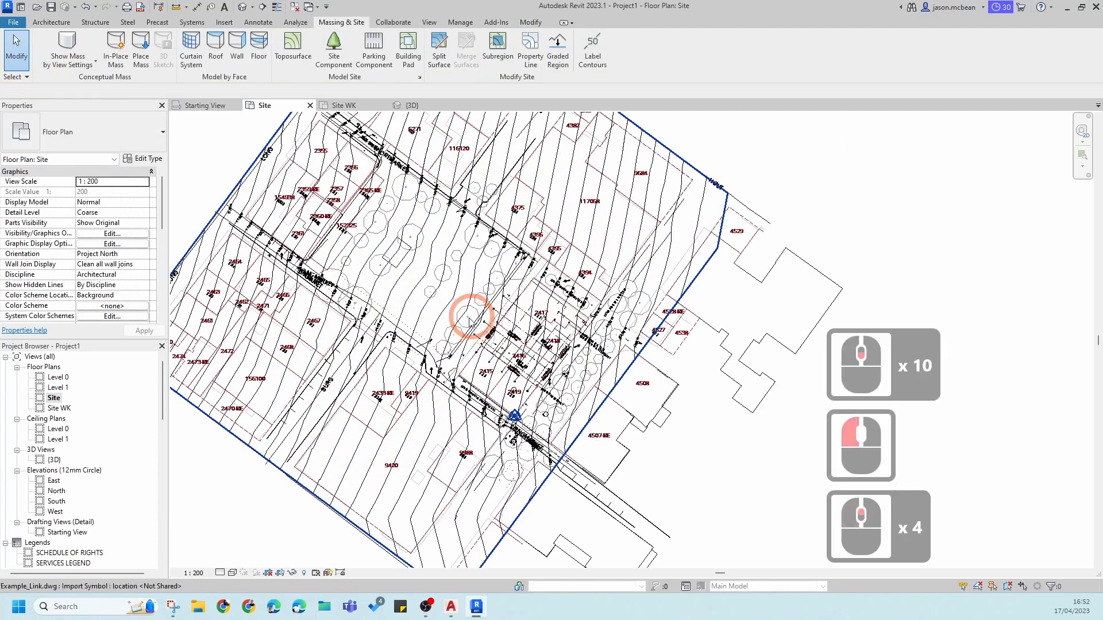
scroll(470, 320, up, 6)
scroll(505, 345, up, 1)
middle_drag(535, 345, 462, 266)
scroll(463, 266, down, 9)
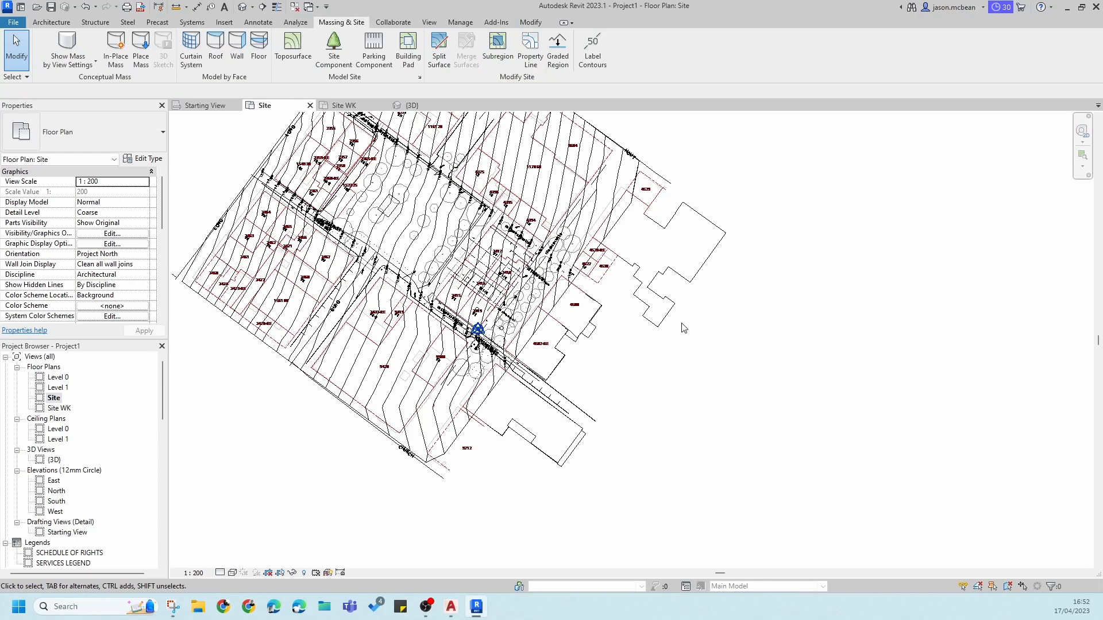
Step: Open the Site WK floor plan
double_click(59, 384)
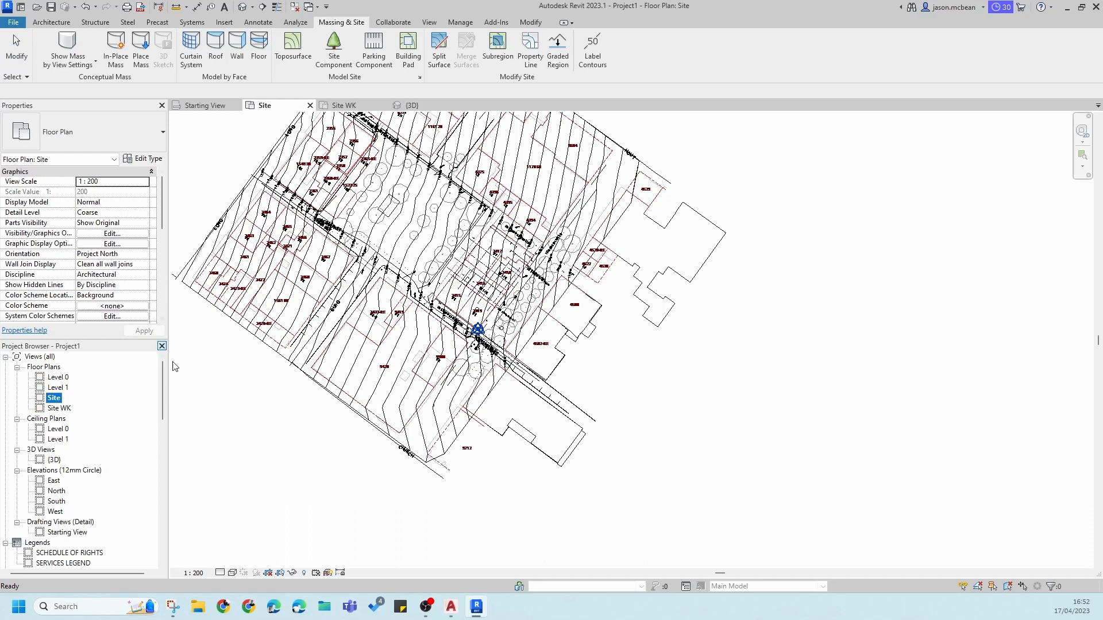
double_click(55, 409)
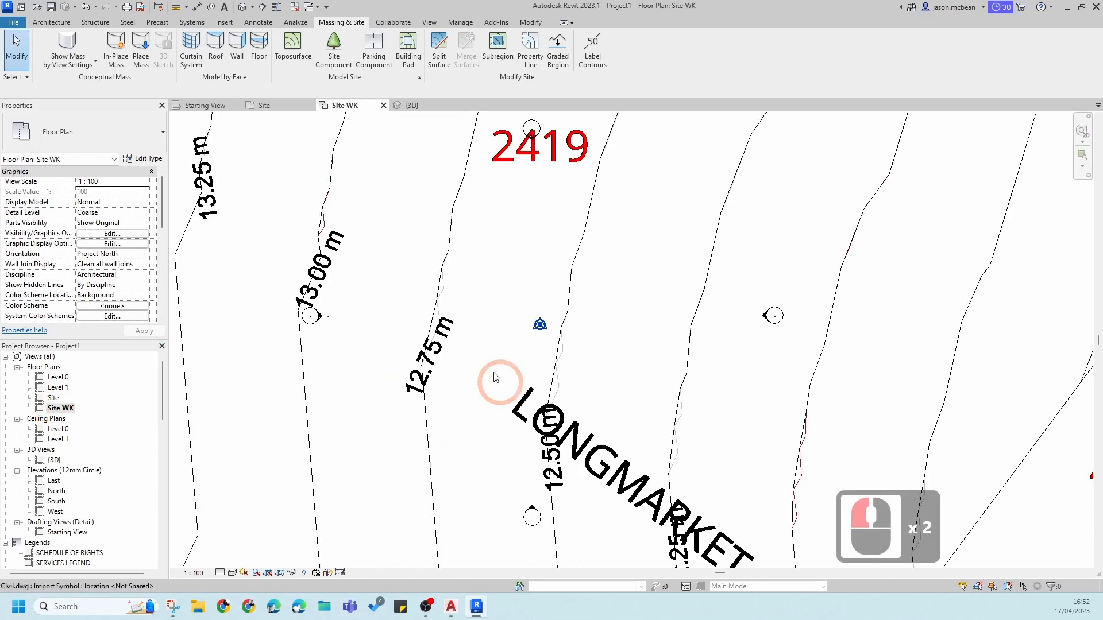
Step: Return to the Site floor plan and set its visual style to Shaded
scroll(496, 378, down, 19)
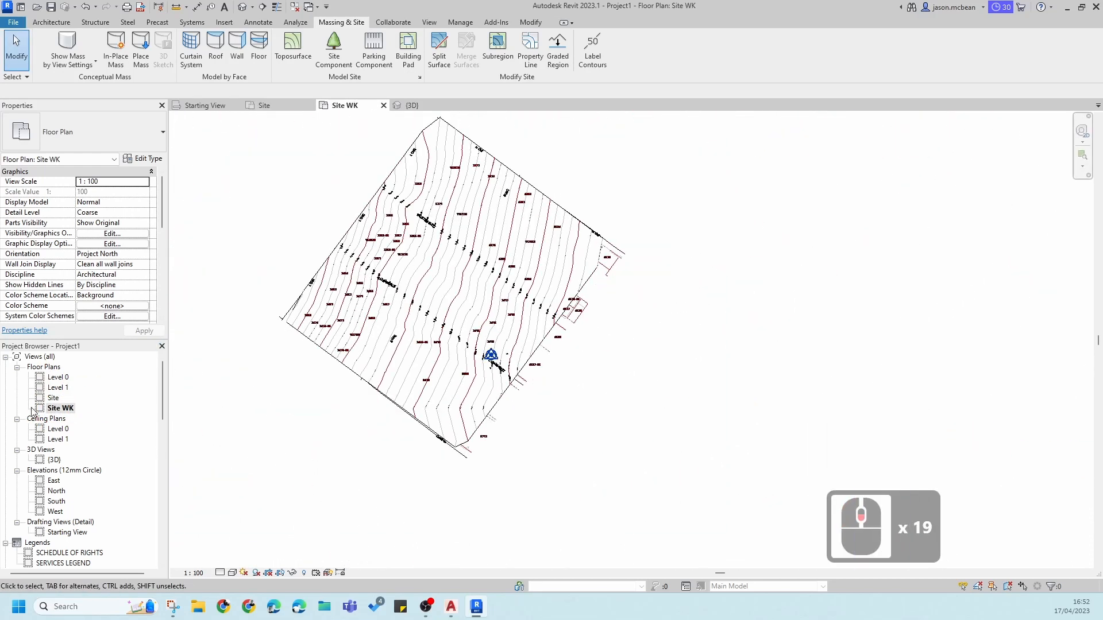
double_click(53, 398)
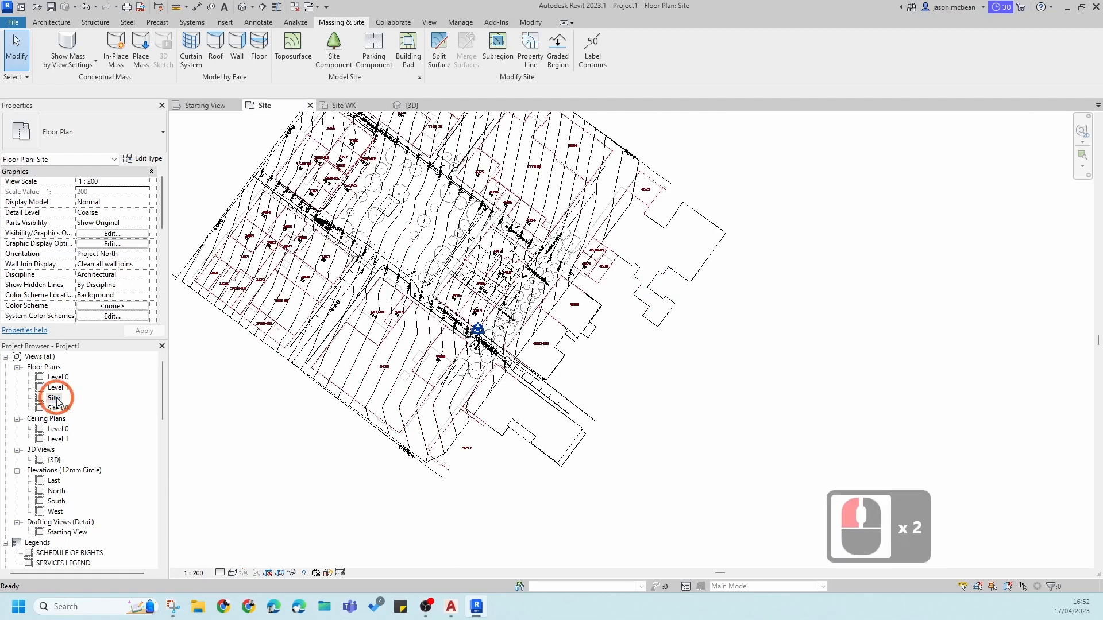
click(232, 573)
click(232, 573)
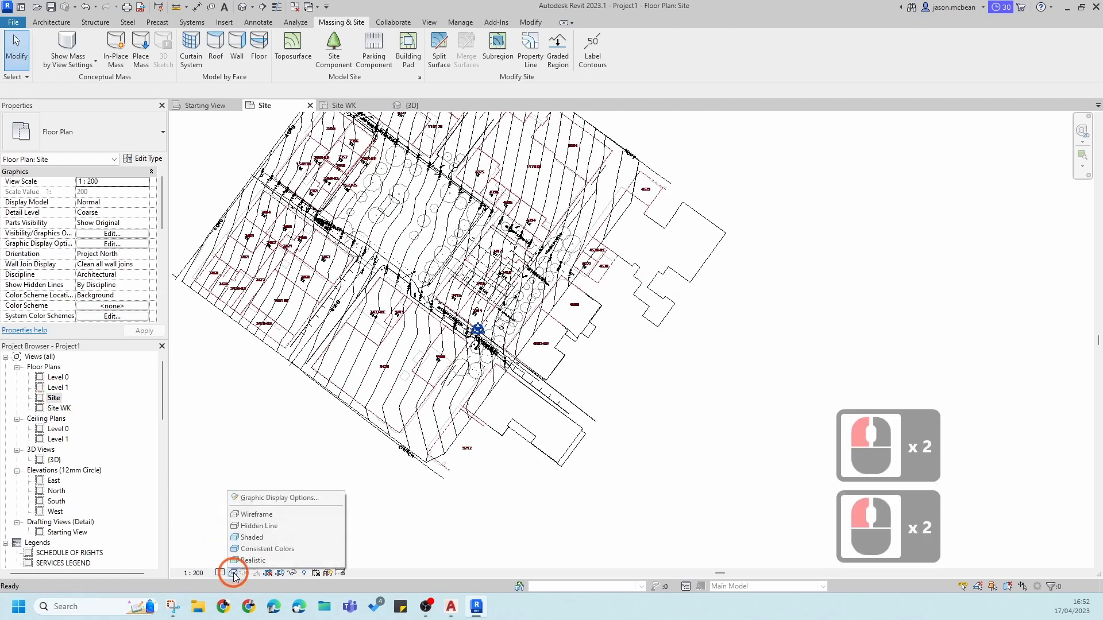
click(246, 537)
click(565, 335)
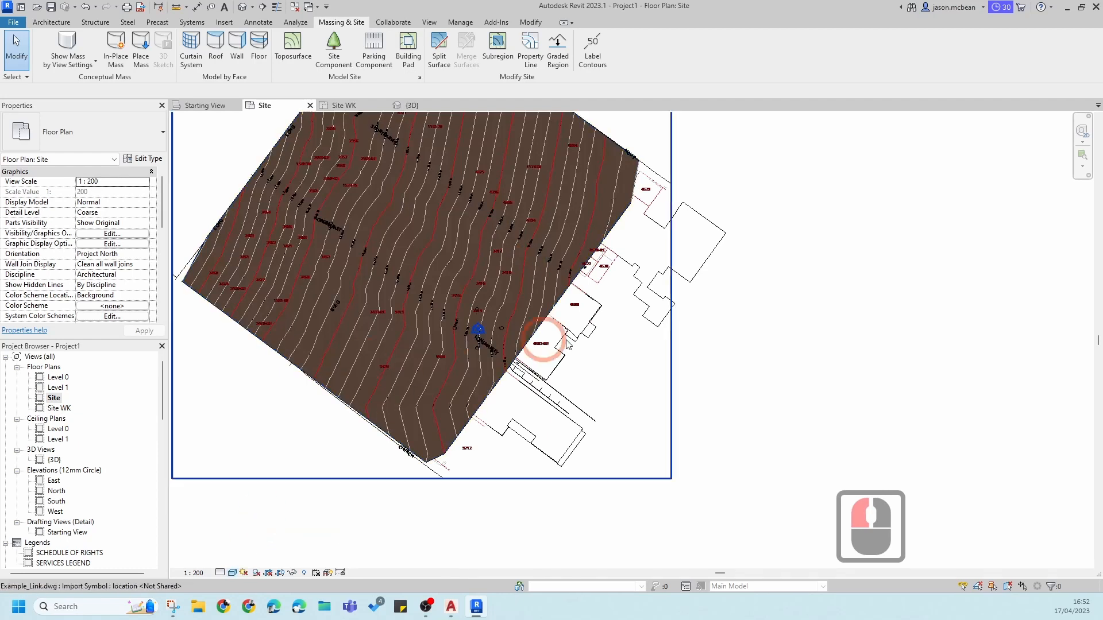
Step: Open the Site WK floor plan and set its visual style to Wireframe
double_click(59, 409)
click(413, 533)
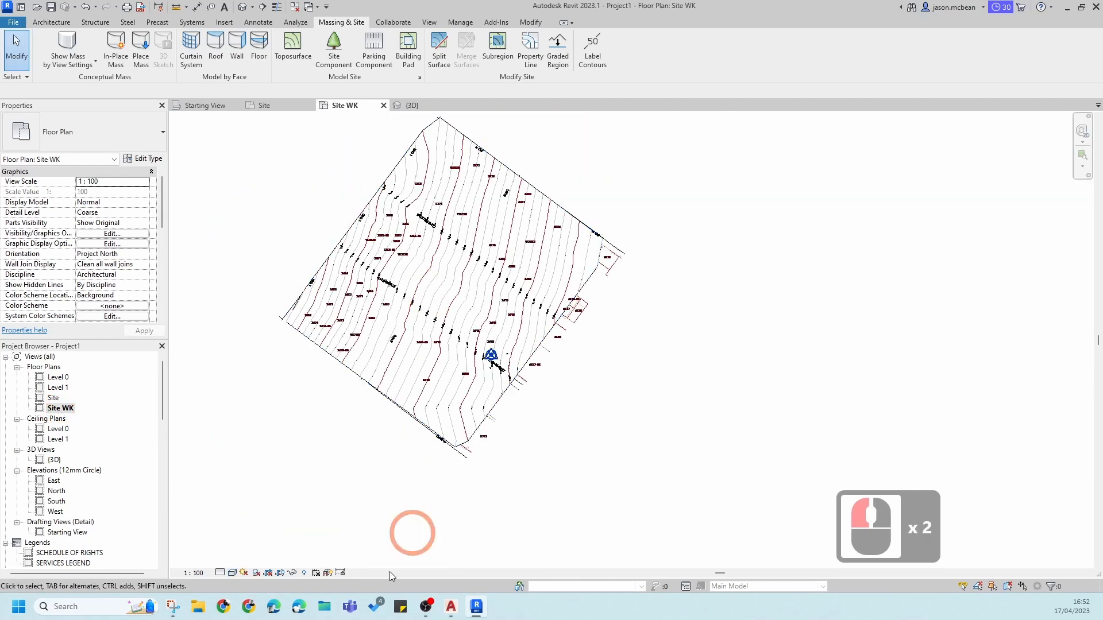
click(221, 573)
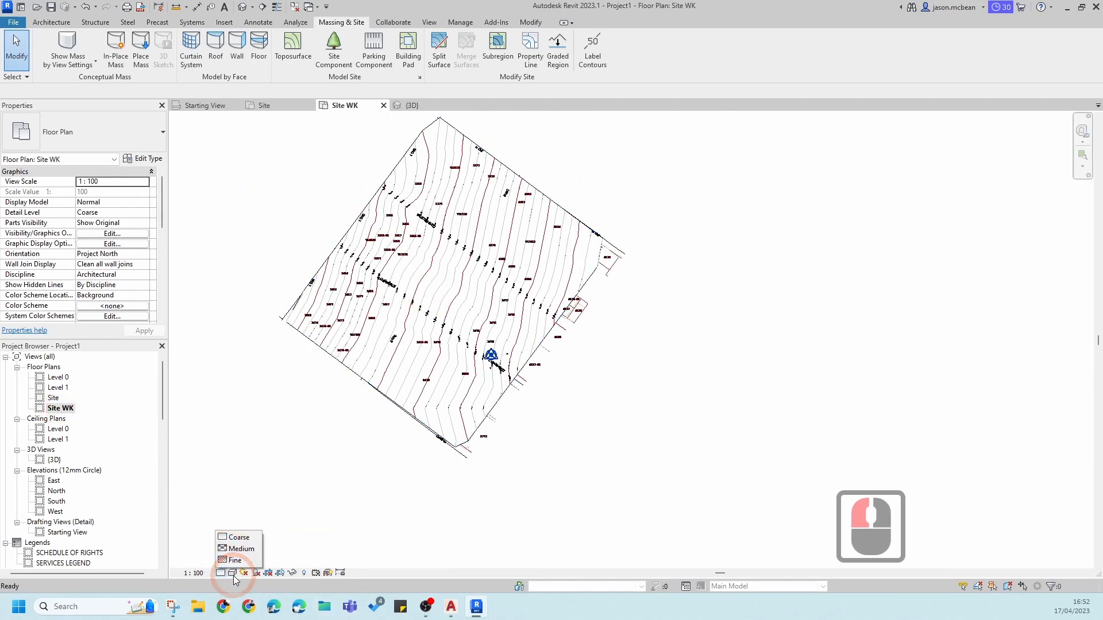
click(232, 573)
click(244, 513)
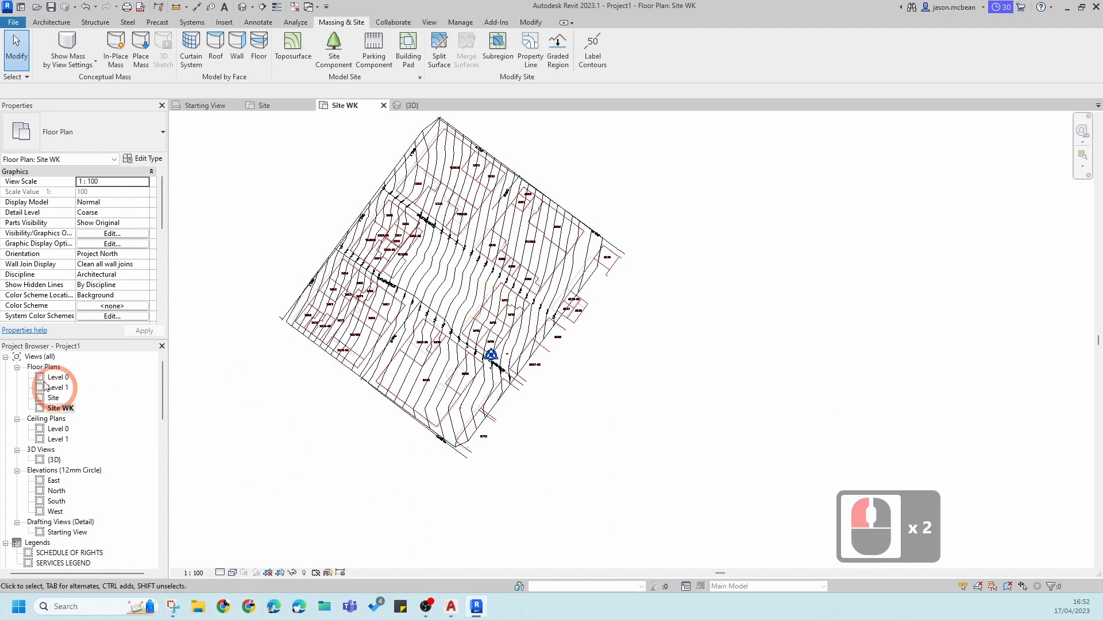
Step: Switch between the Site and Site WK floor plans to compare which linked drawings each one shows
click(60, 407)
scroll(479, 280, up, 4)
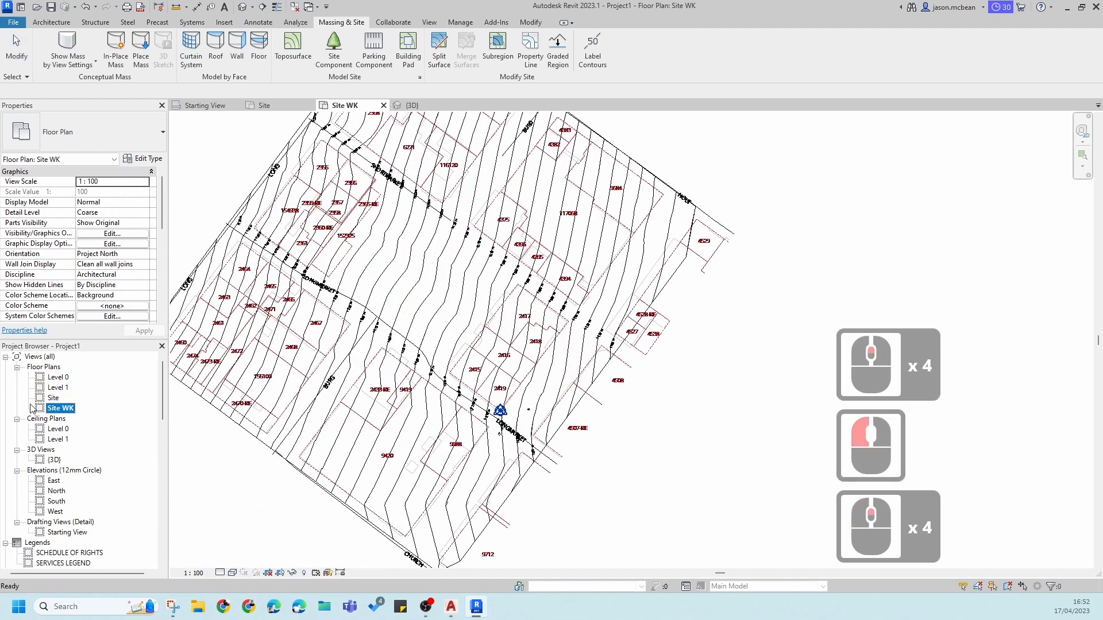
double_click(52, 398)
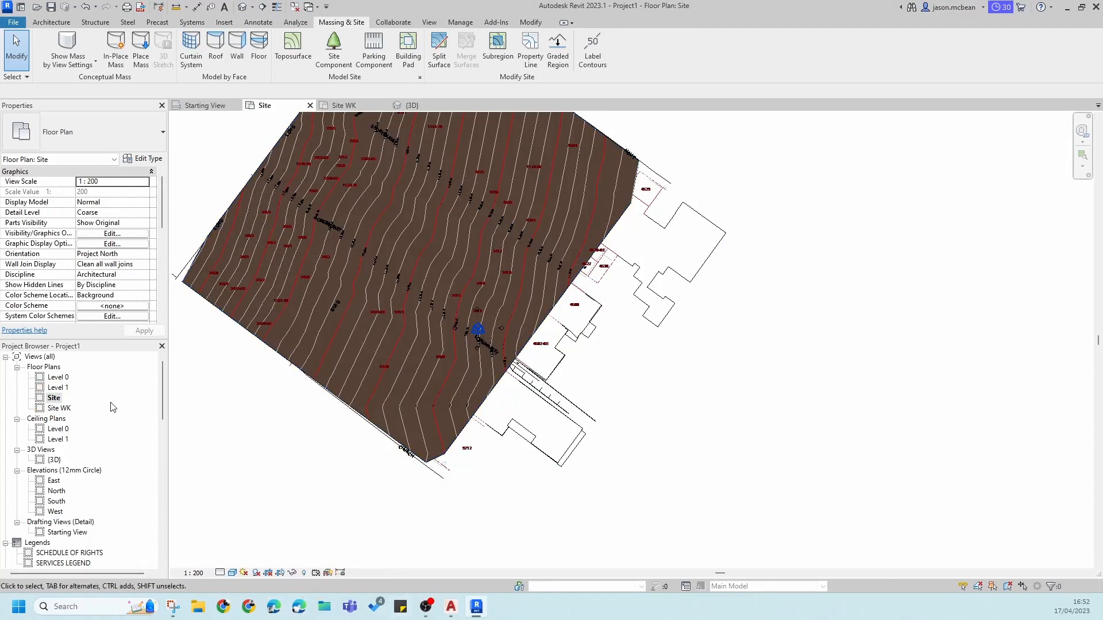
double_click(57, 409)
scroll(538, 383, up, 6)
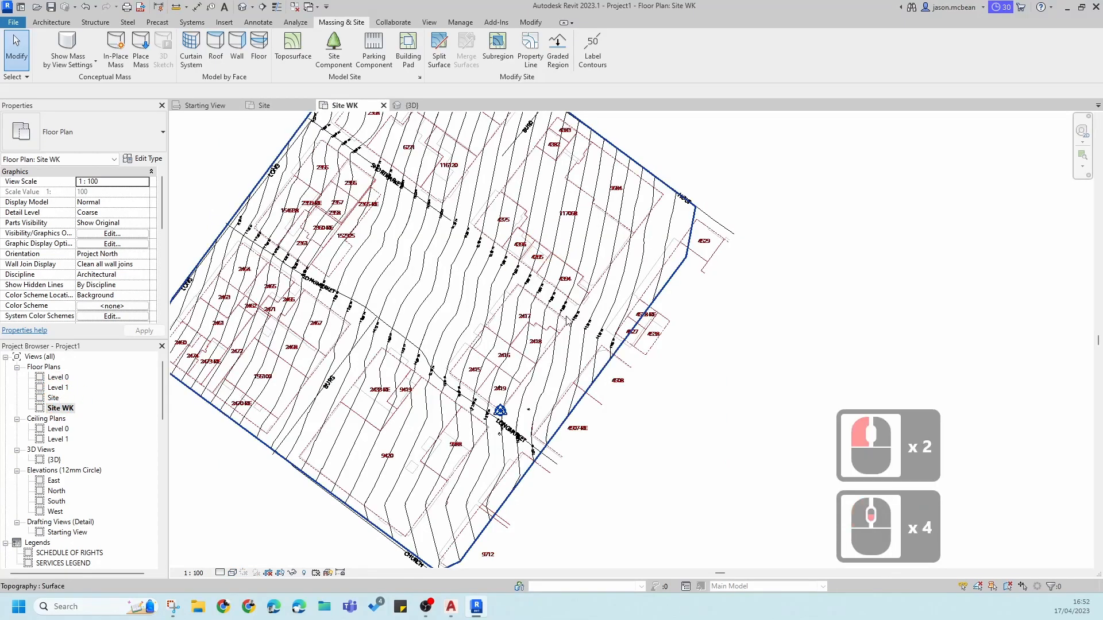
Step: Set the Site floor plan's visual style to Wireframe and its detail level to Fine
double_click(53, 398)
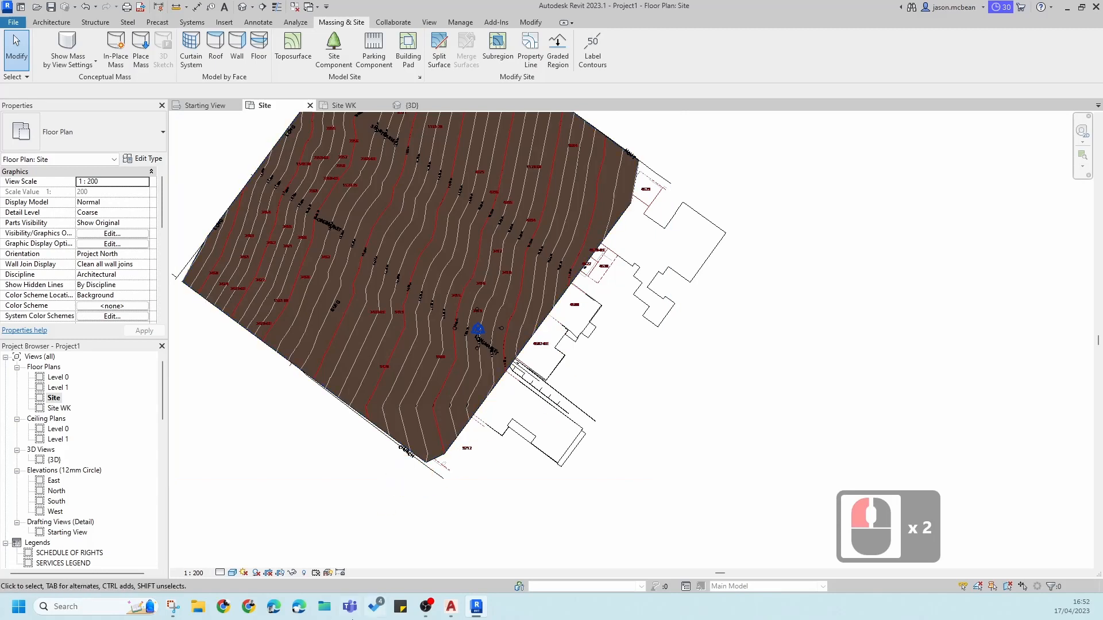
click(233, 573)
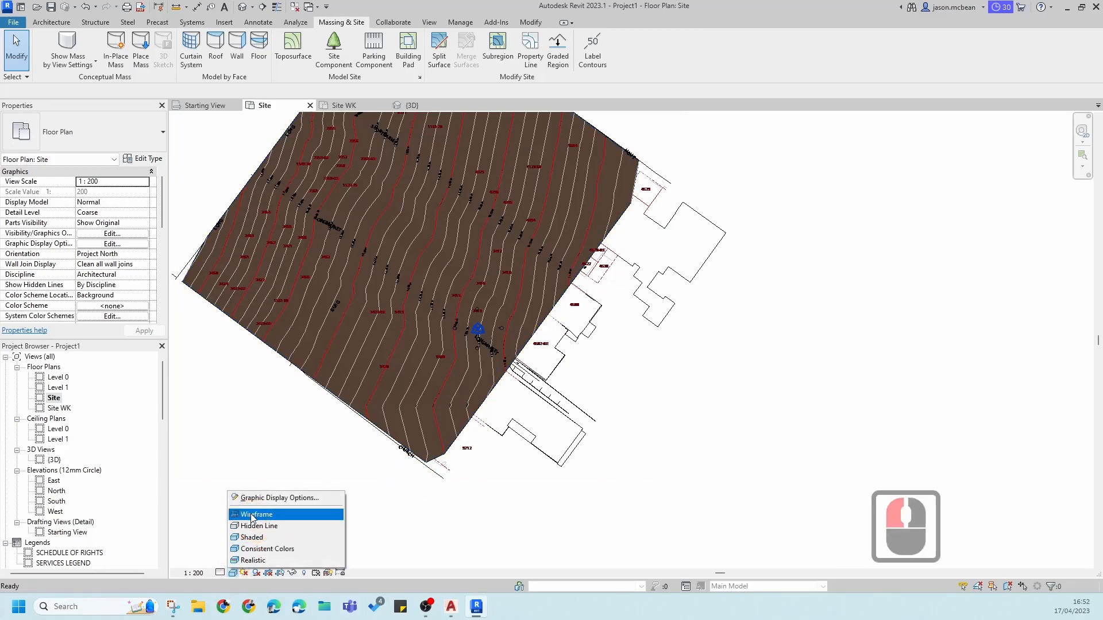
click(251, 527)
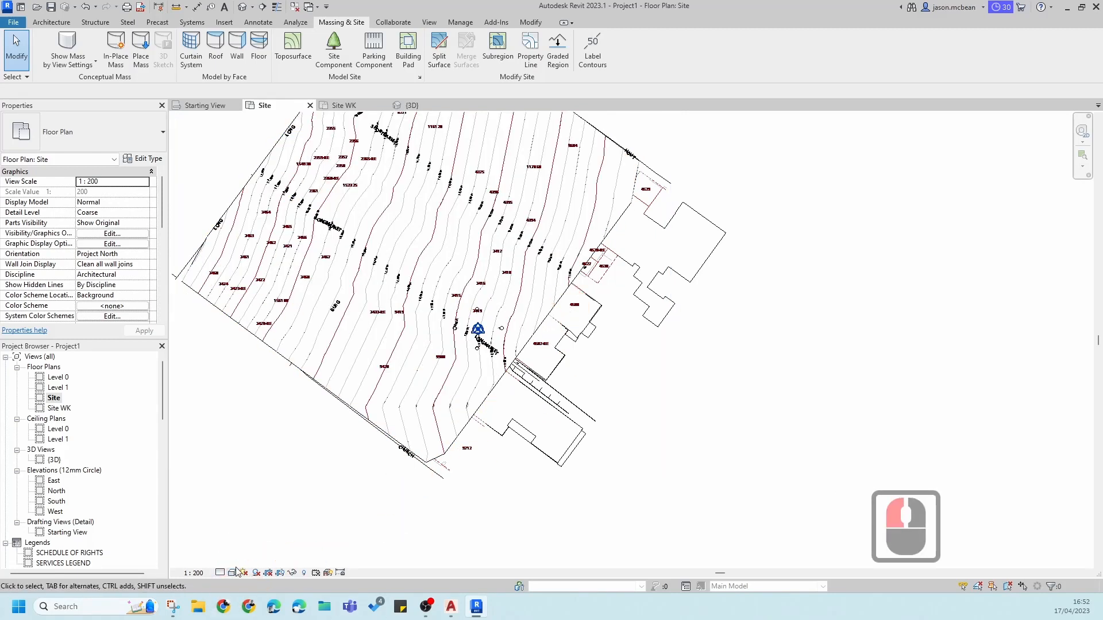
click(234, 573)
click(251, 517)
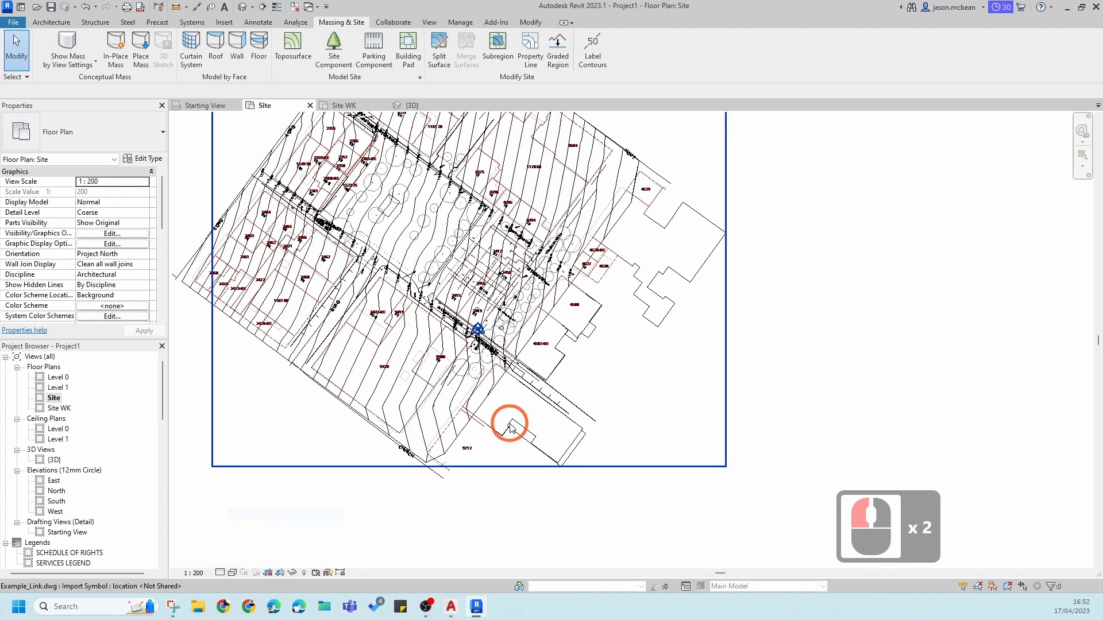
click(226, 571)
click(239, 560)
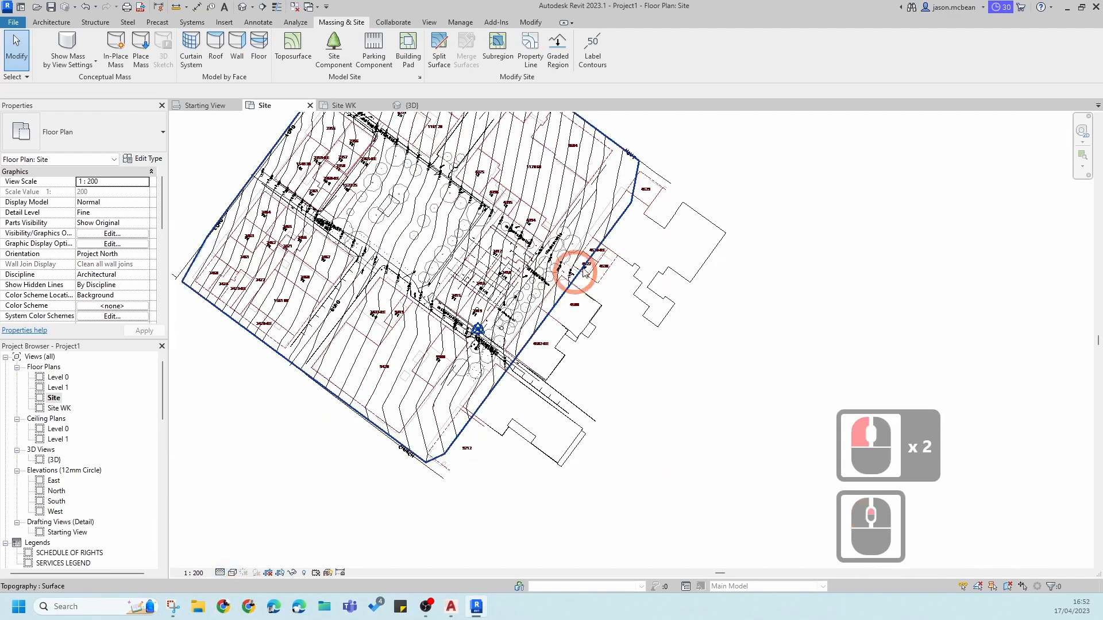
Step: Copy the Example_Link.dwg link from the Site floor plan to the clipboard
scroll(497, 295, up, 8)
click(504, 288)
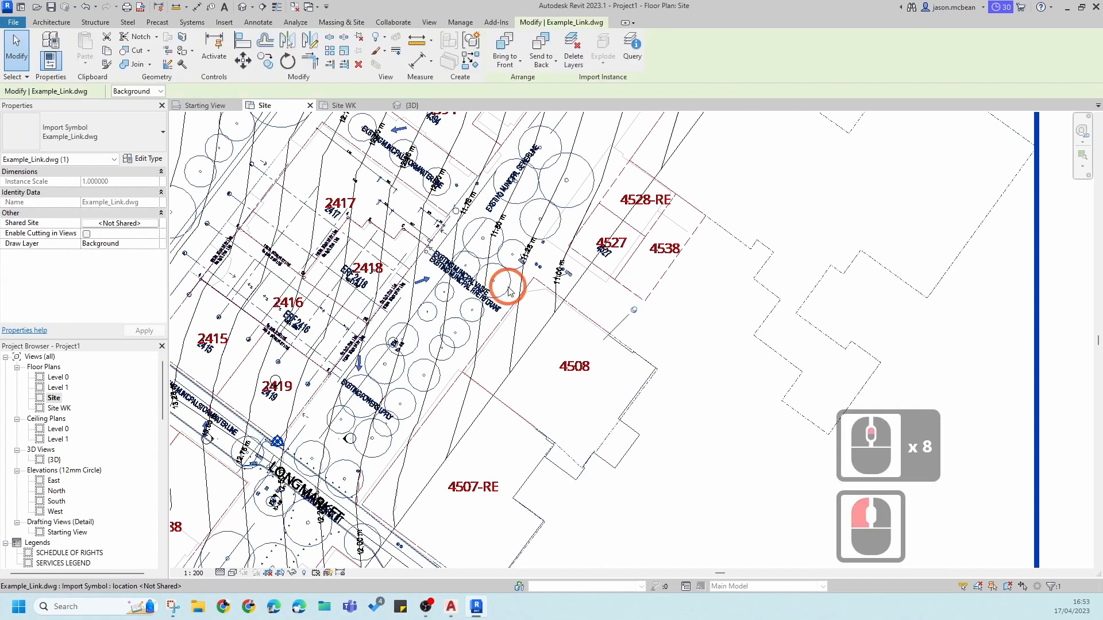
scroll(504, 287, down, 3)
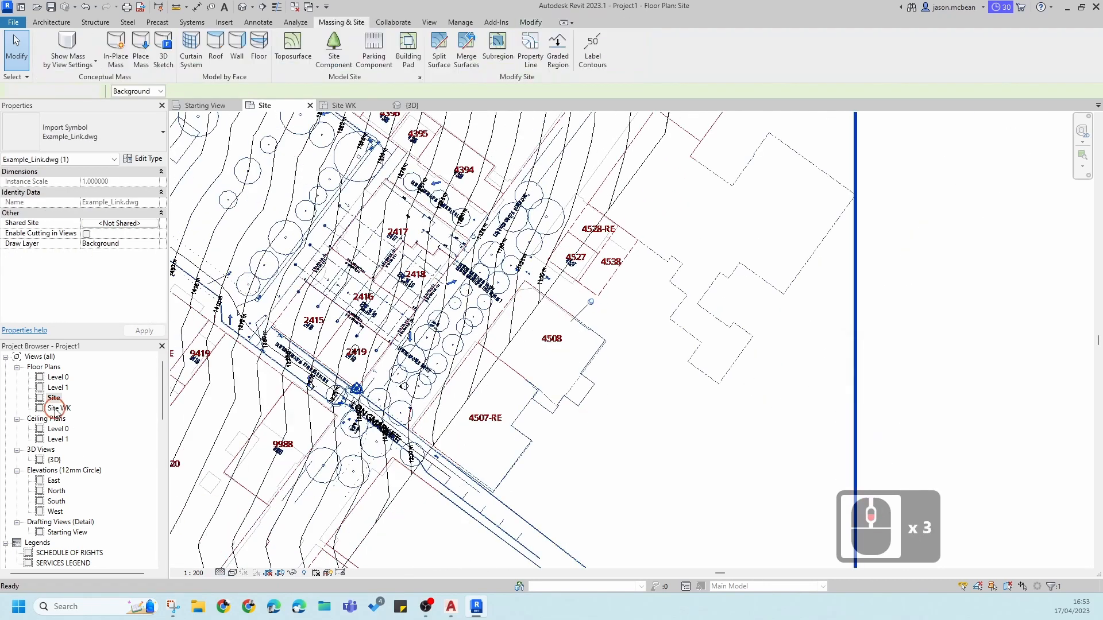
double_click(54, 406)
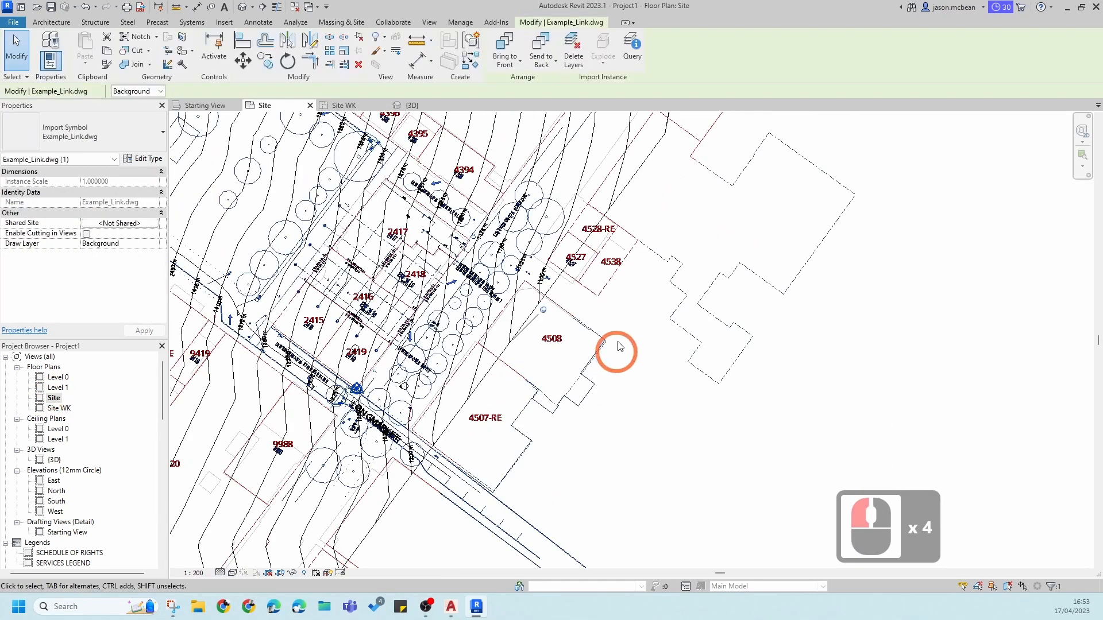
scroll(572, 285, up, 4)
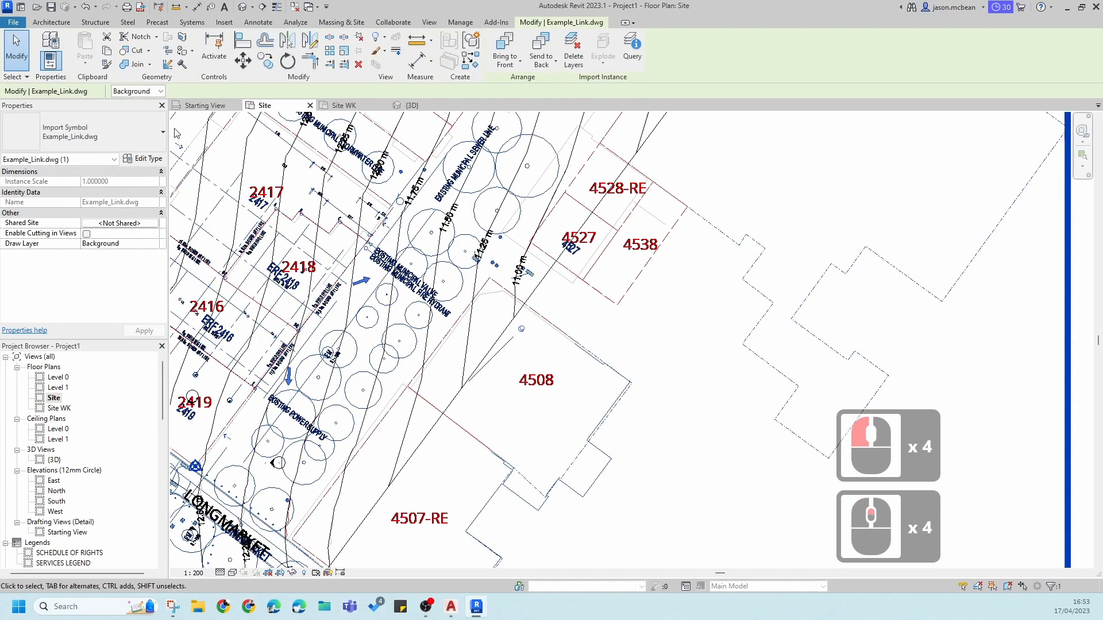
click(106, 51)
Step: Paste the copied Example_Link.dwg into the Site WK floor plan, aligned to the same place
double_click(60, 409)
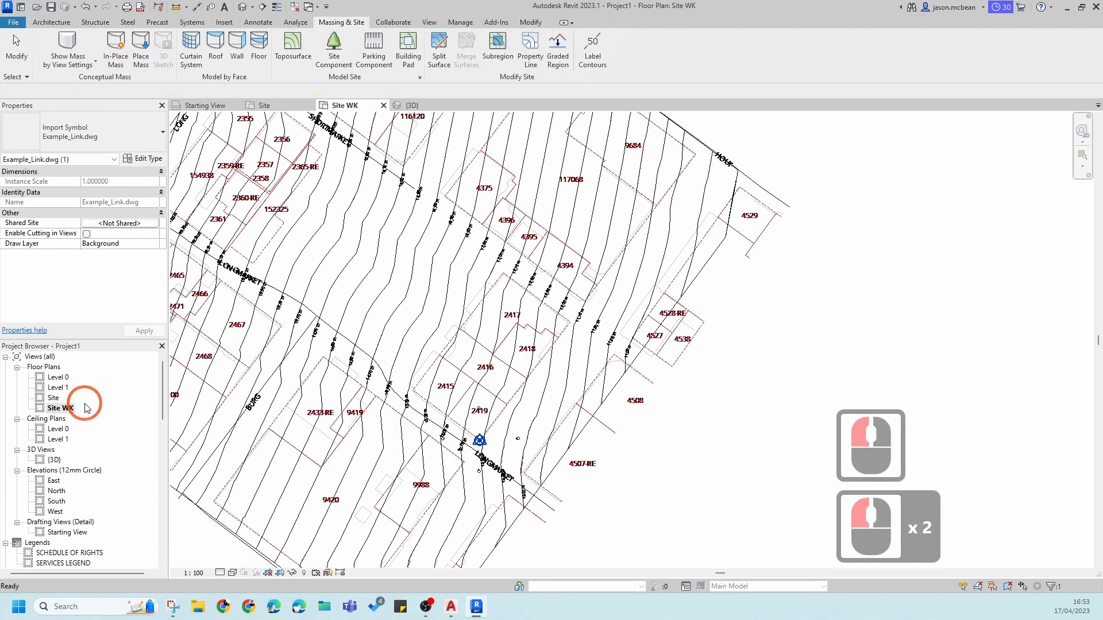
click(83, 66)
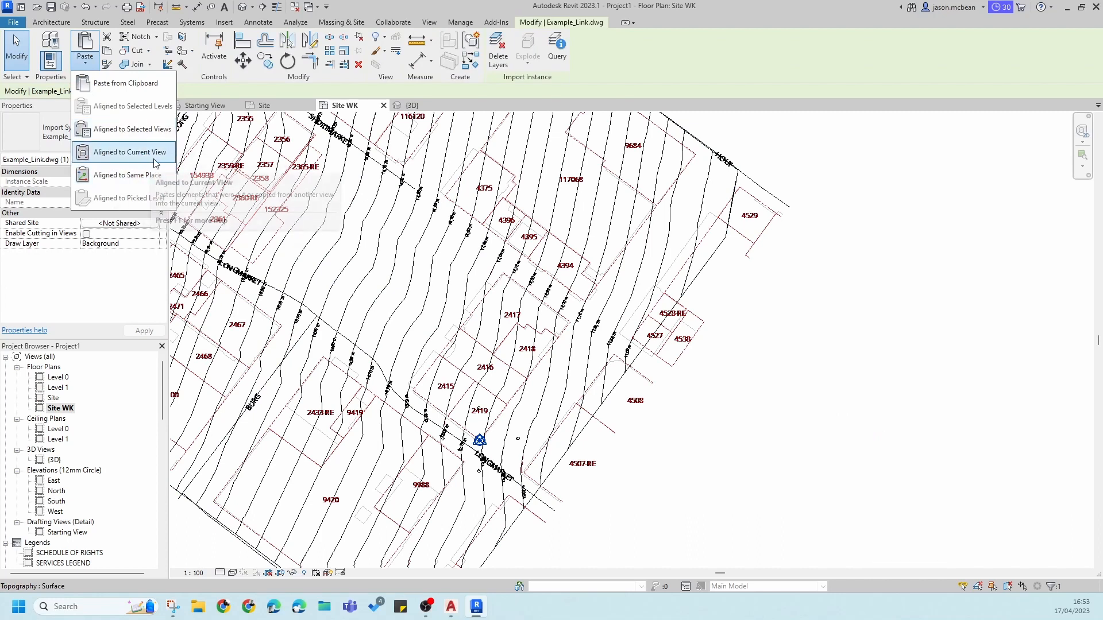
click(105, 174)
click(819, 441)
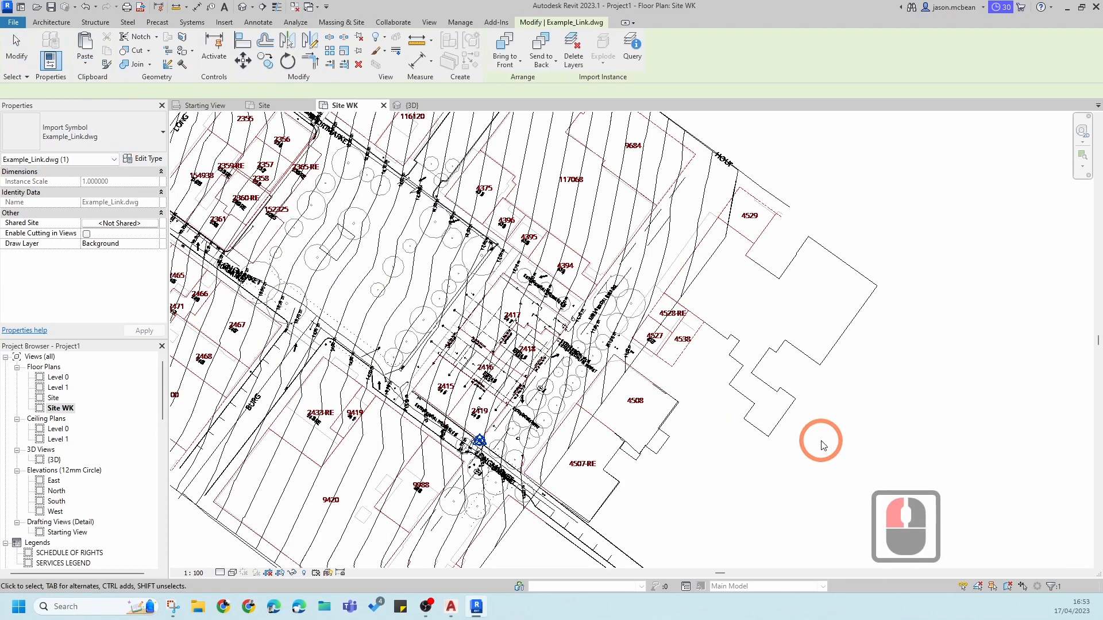
Step: Select the pasted Example_Link.dwg in the Site WK plan and examine how it lines up with the contours and erf boundaries
click(784, 421)
scroll(725, 407, down, 4)
click(861, 342)
scroll(695, 409, up, 4)
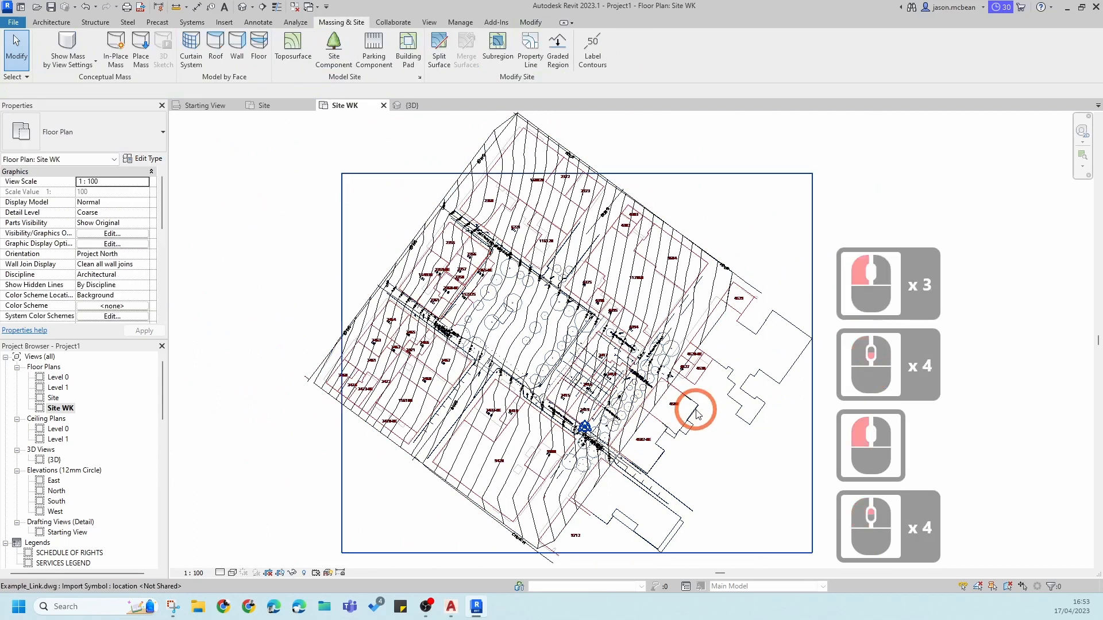
scroll(594, 407, up, 5)
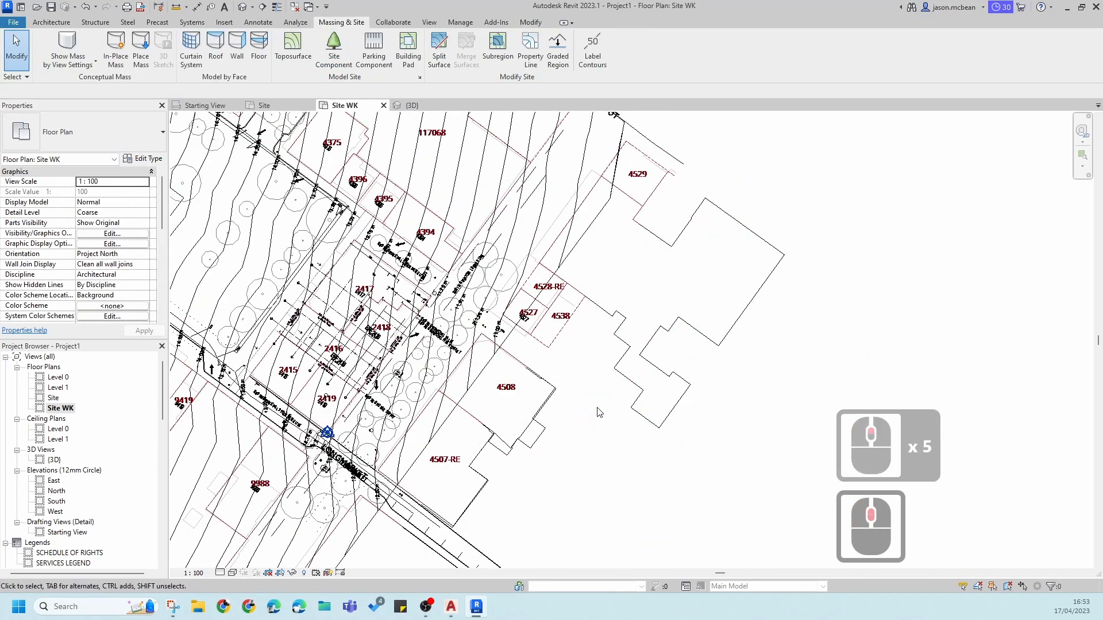
click(679, 395)
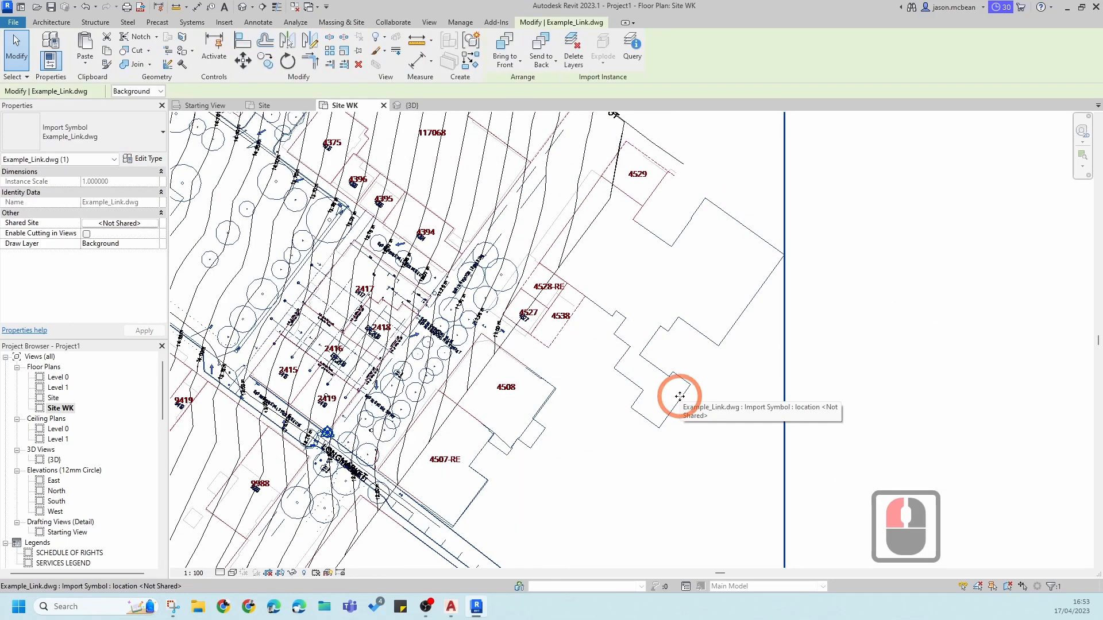
scroll(679, 396, down, 5)
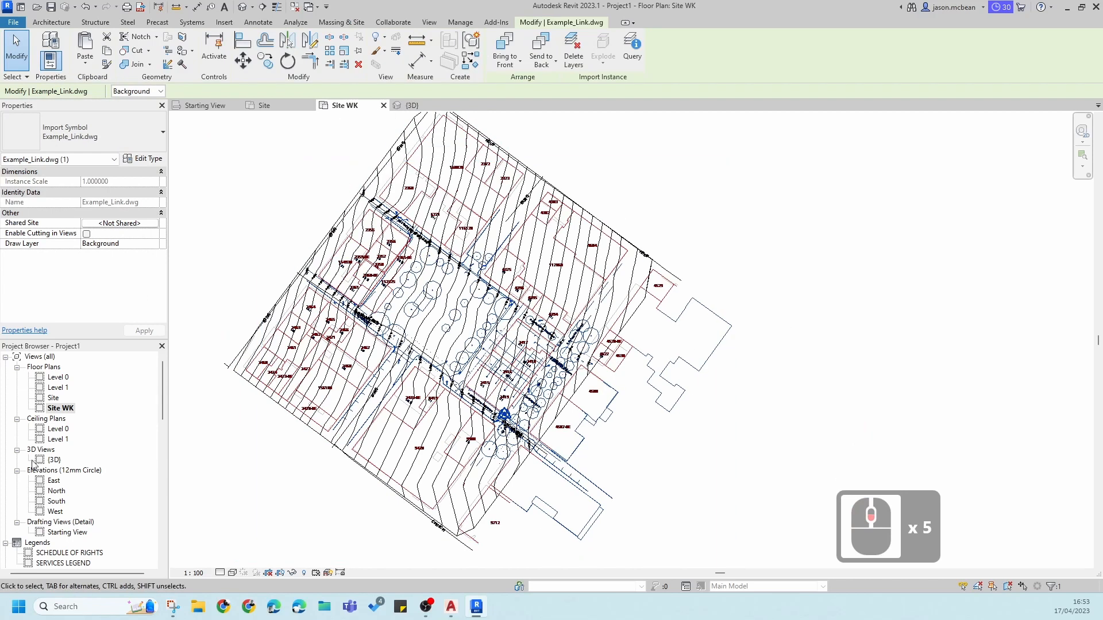
scroll(669, 414, up, 5)
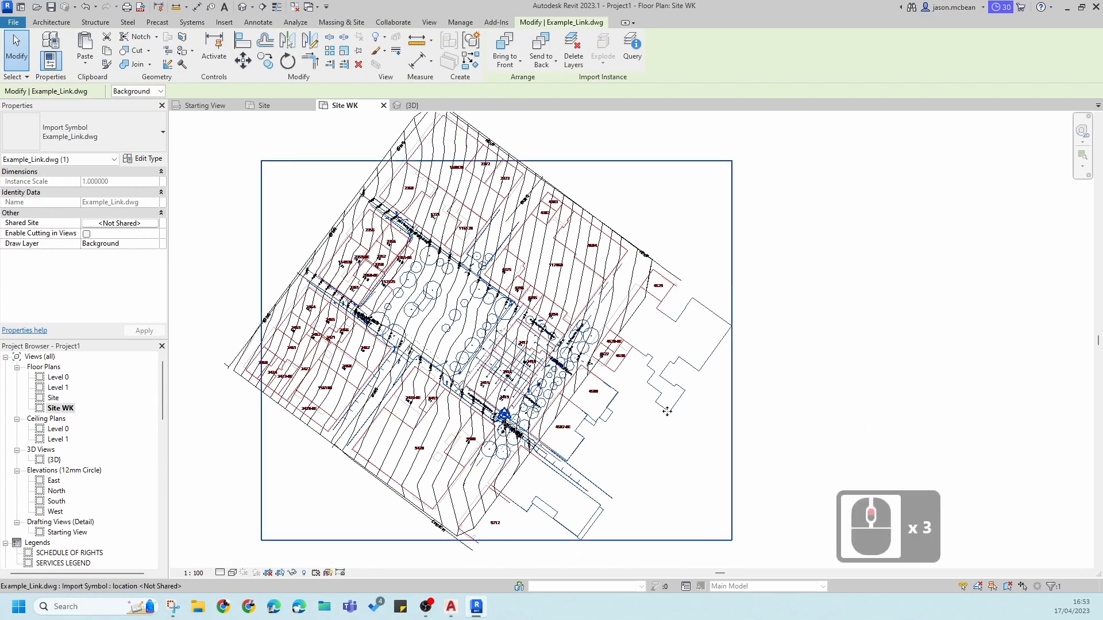
click(671, 445)
click(697, 409)
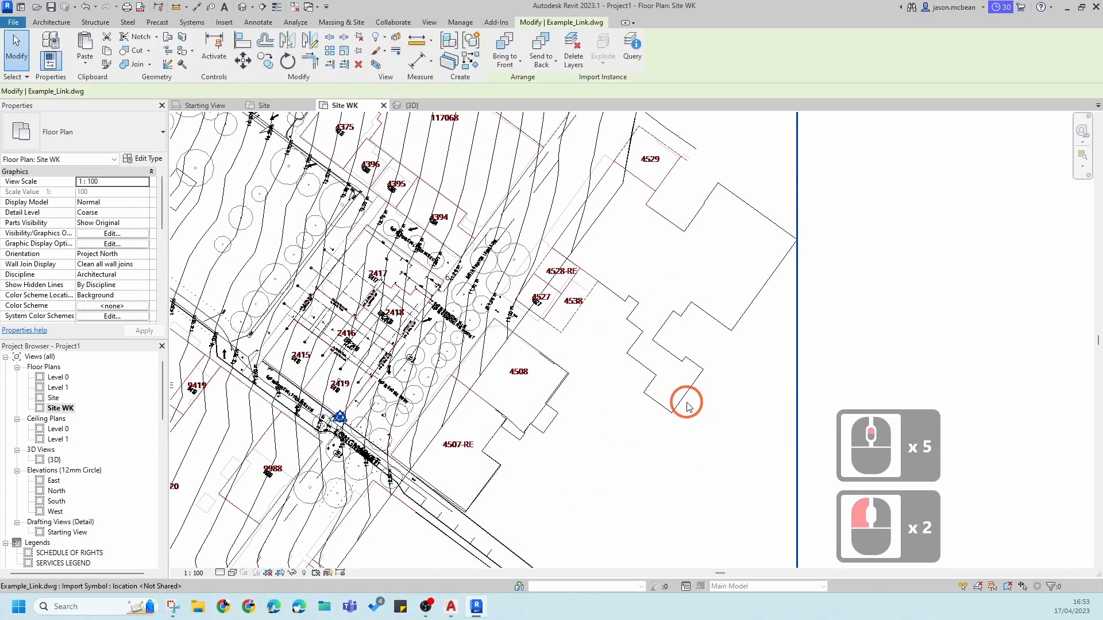
scroll(678, 404, down, 5)
click(775, 285)
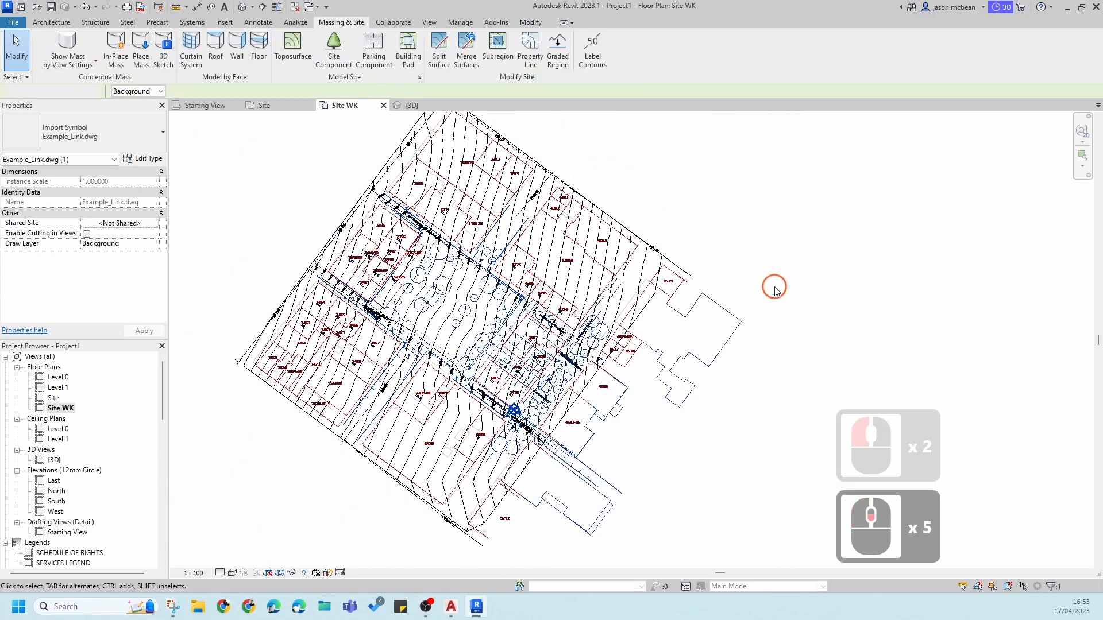
click(712, 367)
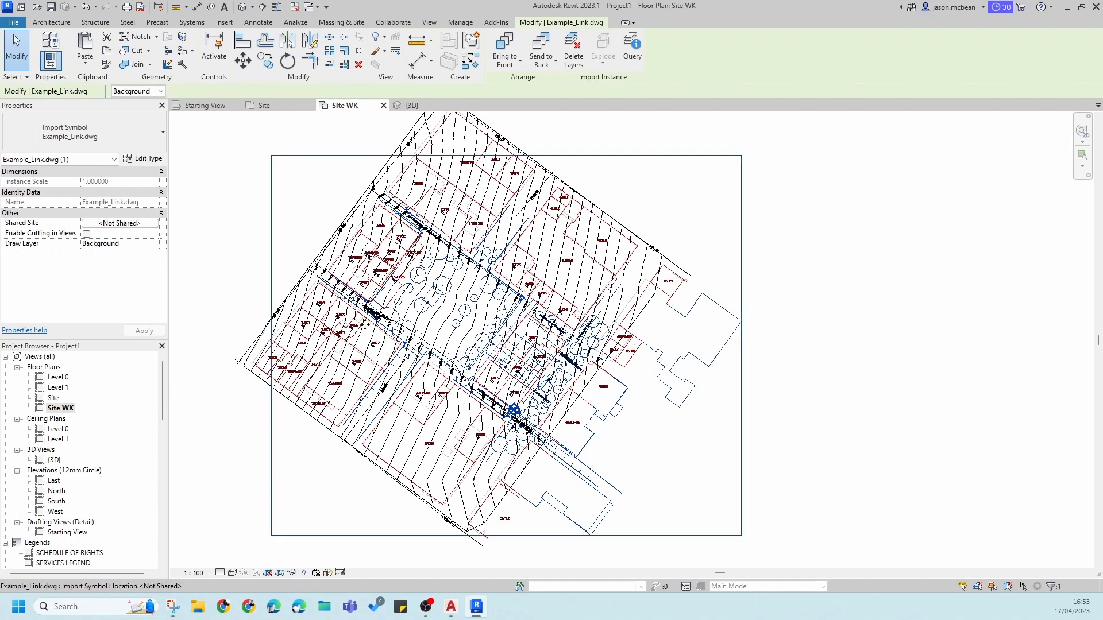
scroll(448, 366, up, 4)
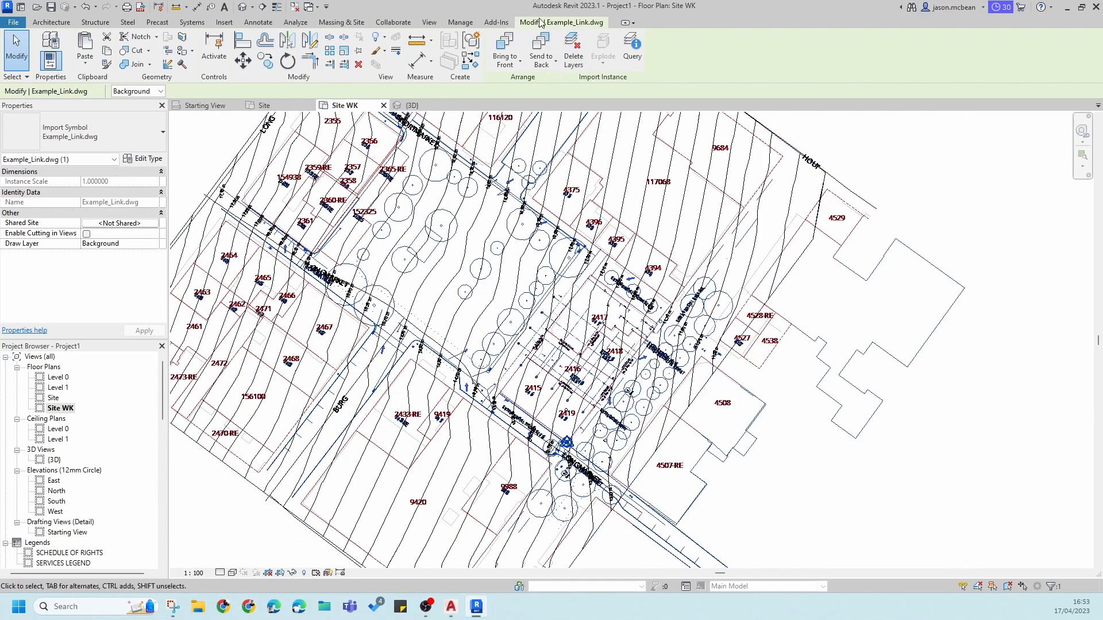
scroll(690, 258, down, 4)
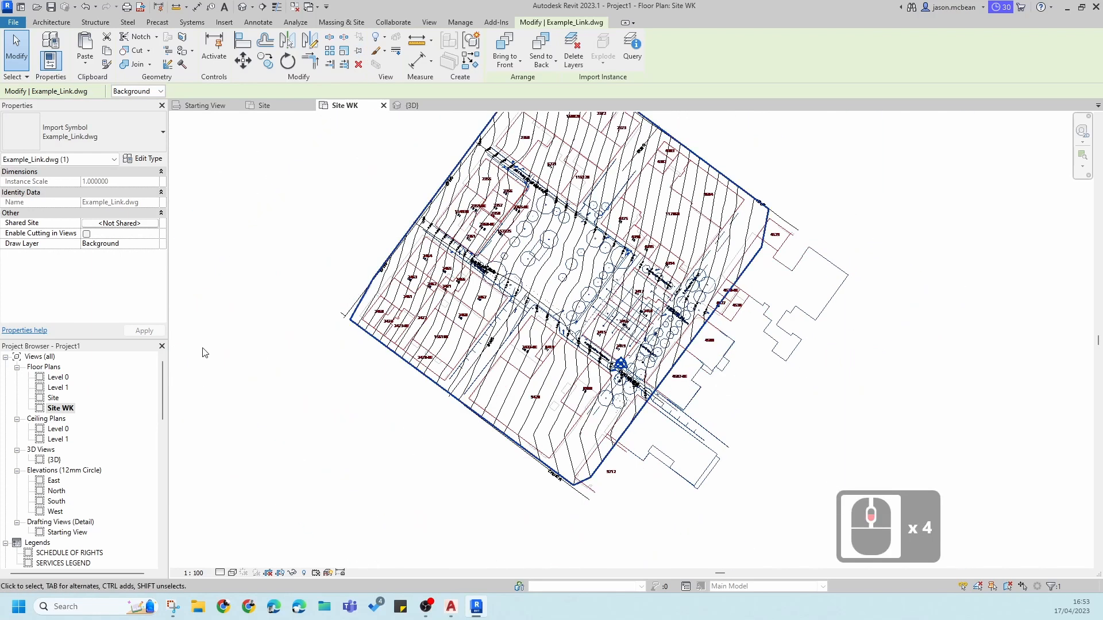
scroll(605, 310, up, 5)
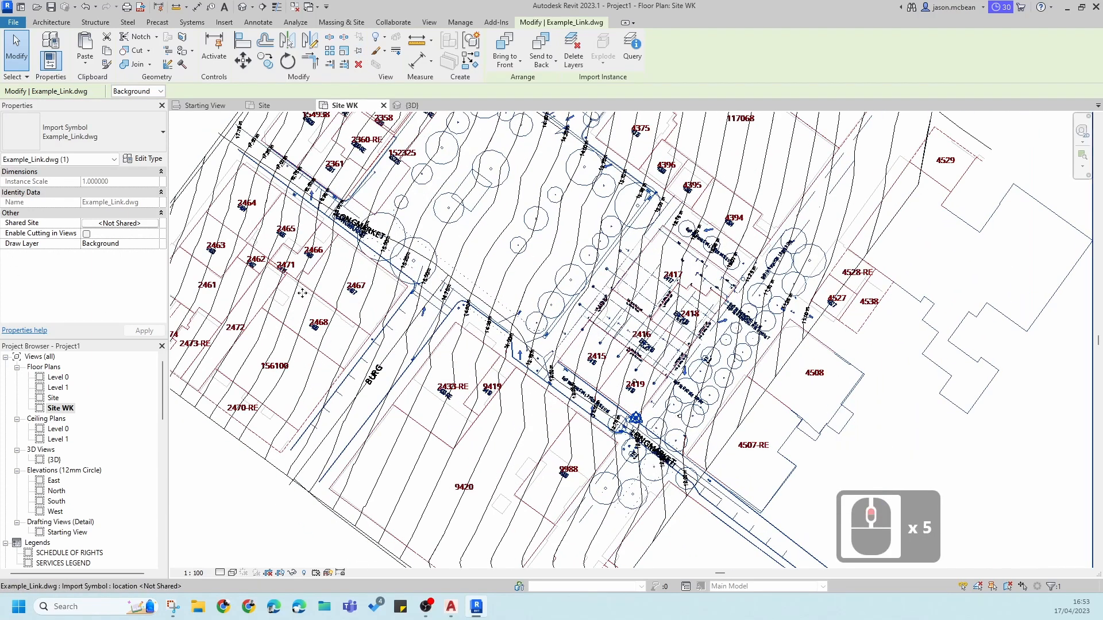
Step: Return to the Site floor plan and select the original Example_Link.dwg link
double_click(56, 396)
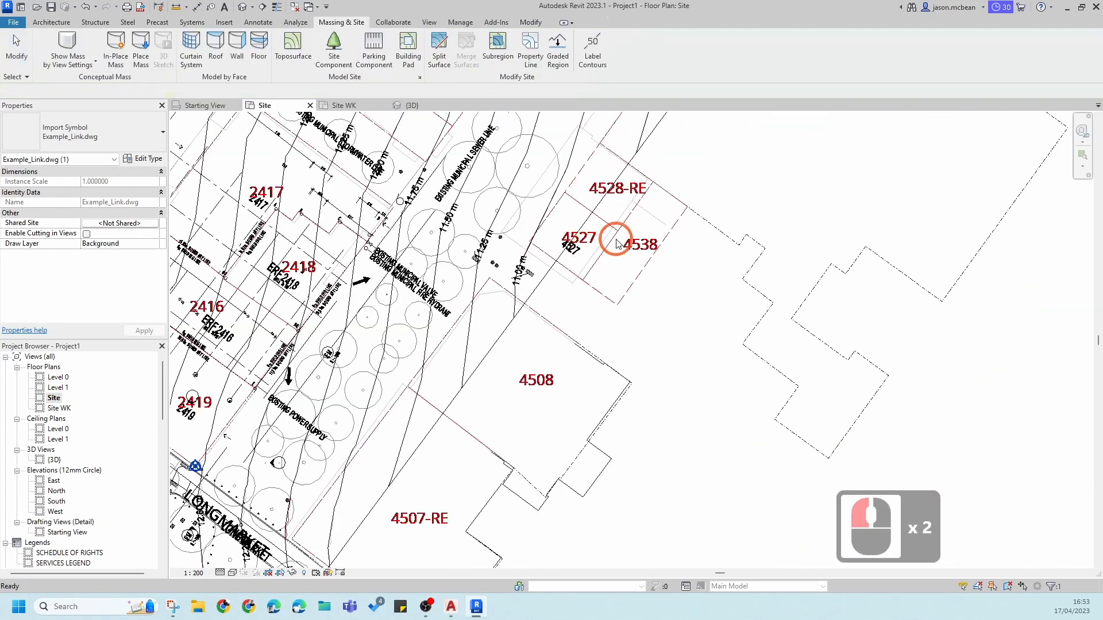
scroll(576, 316, down, 6)
click(696, 341)
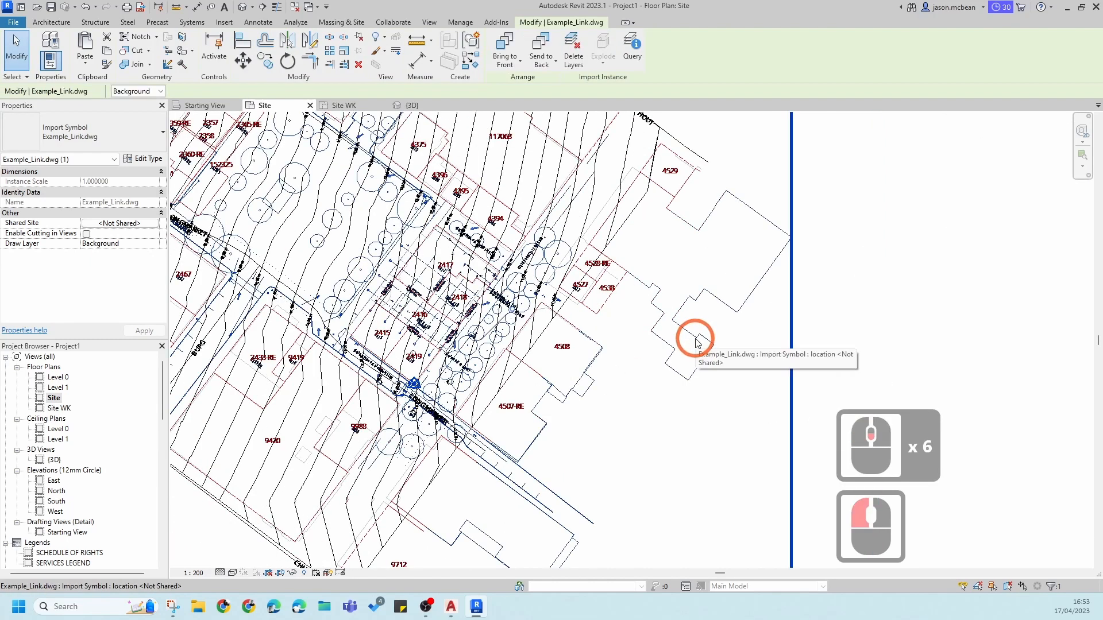
Step: Unpin the selected Example_Link.dwg link in the Site plan and pin it again
scroll(516, 305, up, 7)
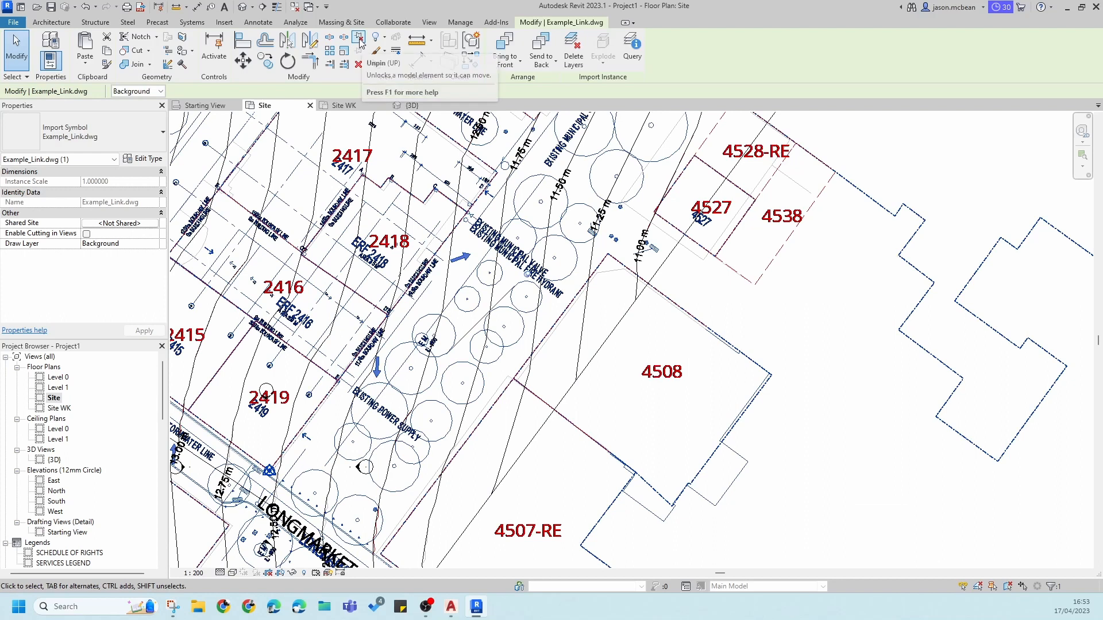
click(360, 43)
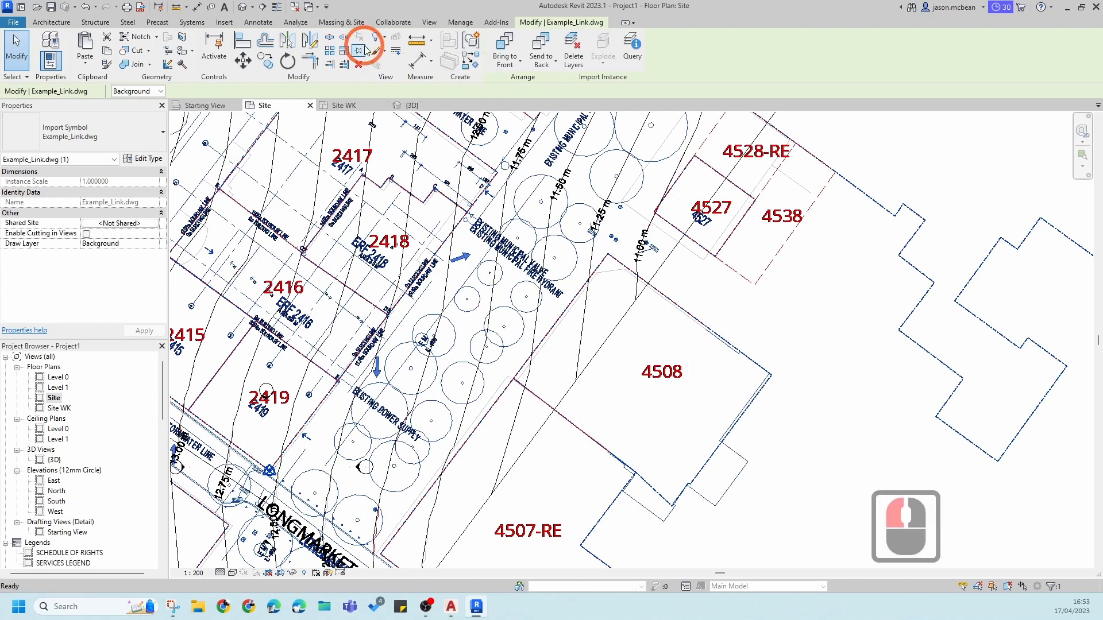
click(360, 50)
Step: Try to move the pinned Example_Link.dwg link freehand in the Site plan
scroll(707, 320, down, 6)
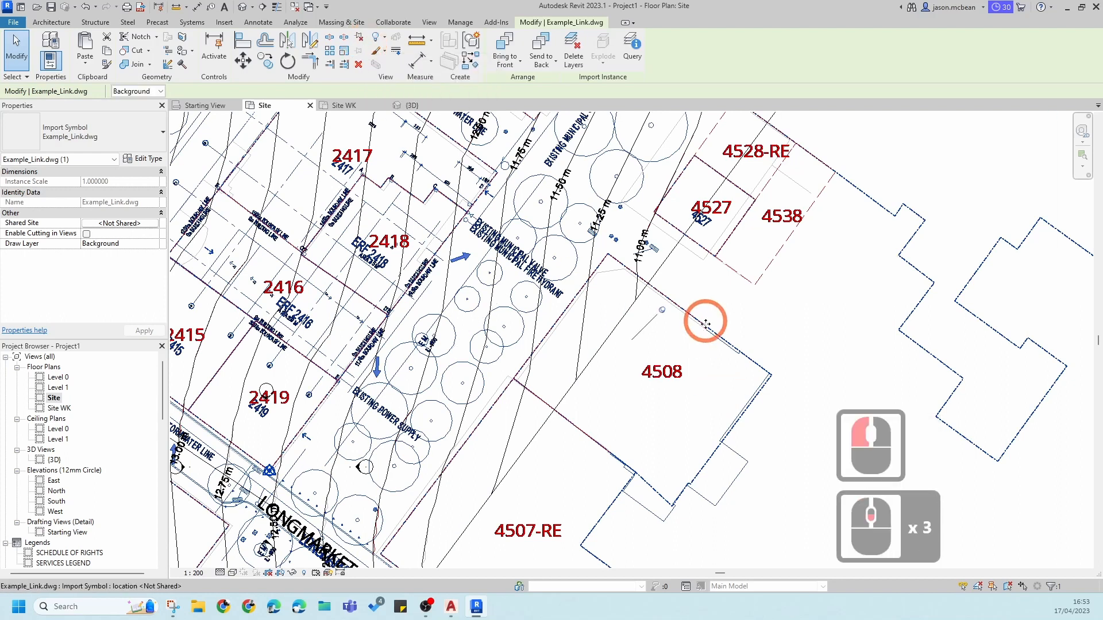
key(Escape)
key(Escape)
click(887, 366)
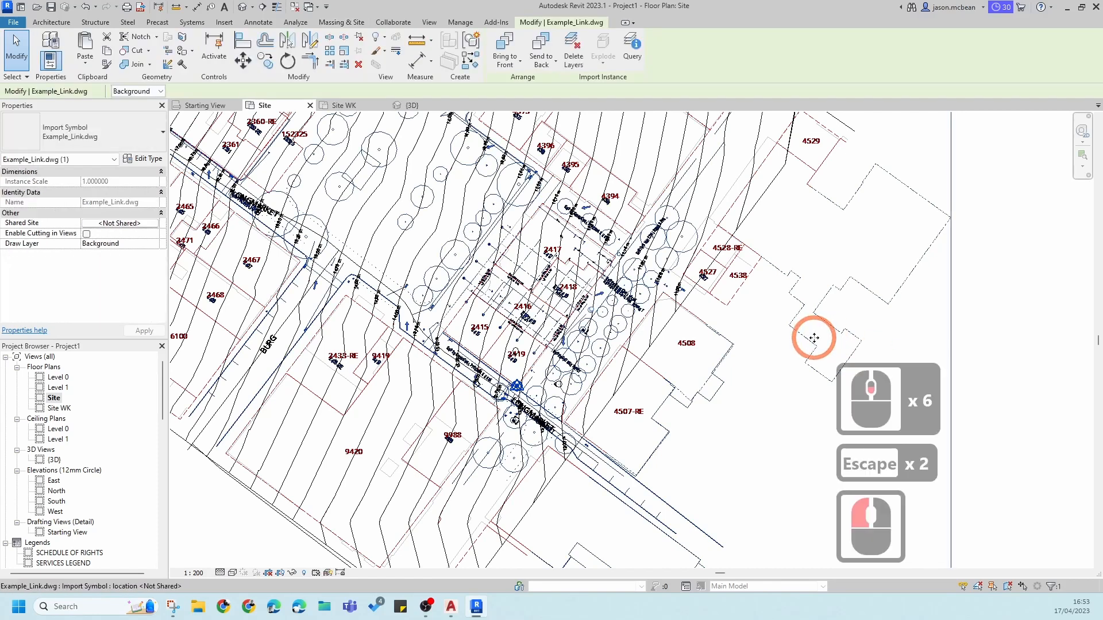
drag(812, 339, 856, 347)
drag(794, 320, 933, 363)
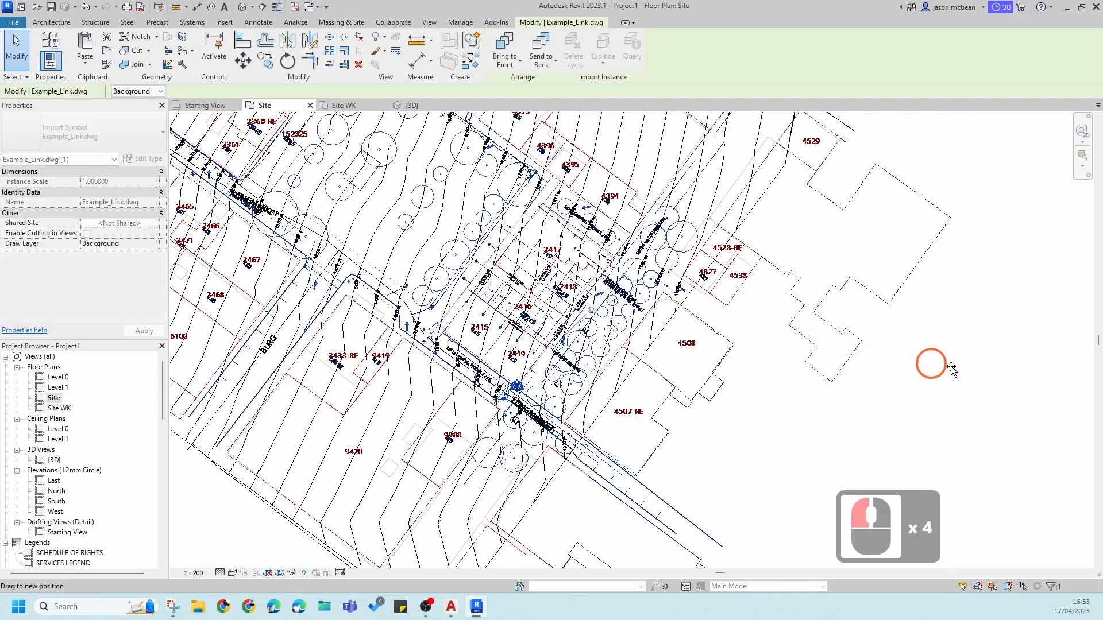
click(863, 342)
click(840, 356)
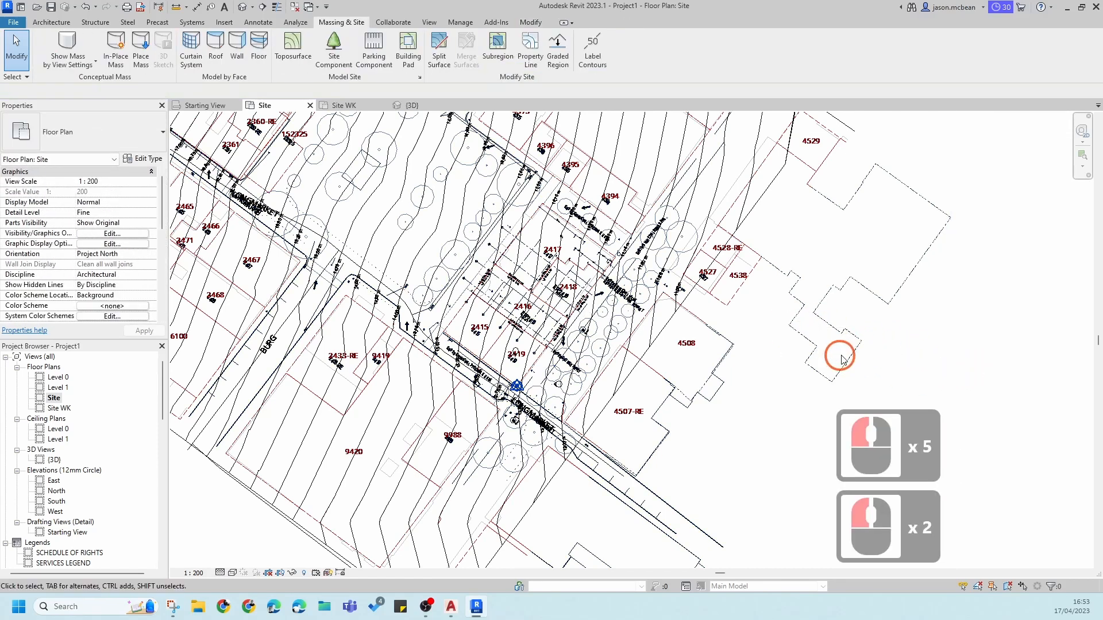
Step: Toggle the Drag Elements on Selection option and try moving the Example_Link.dwg link directly
click(1022, 587)
drag(850, 356, 927, 398)
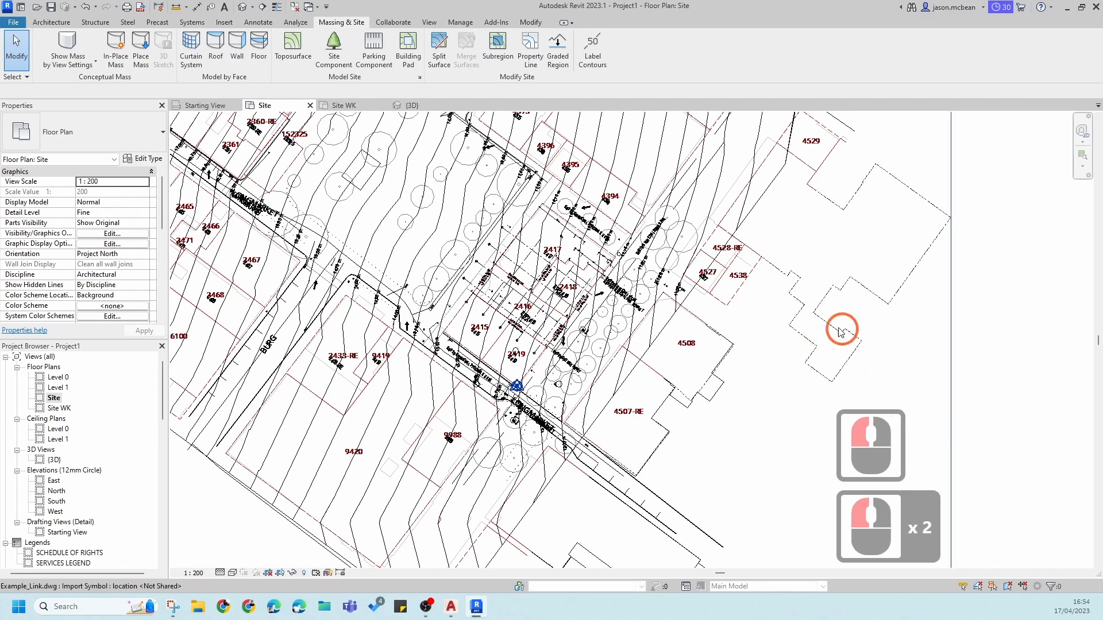
click(878, 364)
key(Escape)
Step: Check the linked drawings around the central erven in the Site plan and open the 3D view of the toposurface
scroll(574, 321, down, 4)
scroll(510, 297, up, 10)
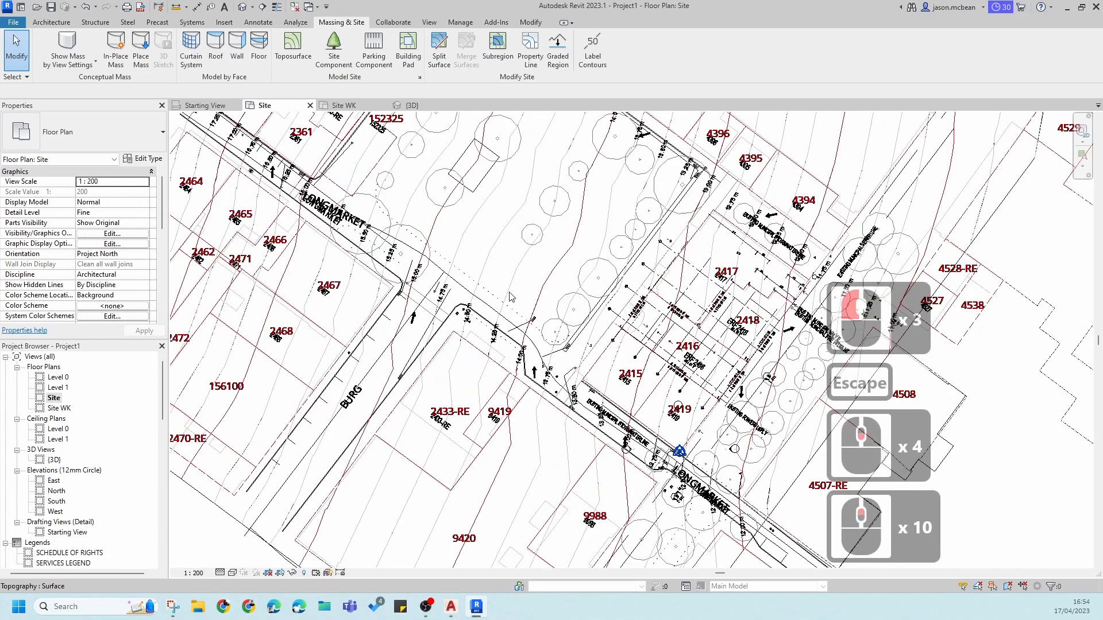
middle_drag(679, 420, 497, 272)
scroll(498, 273, down, 5)
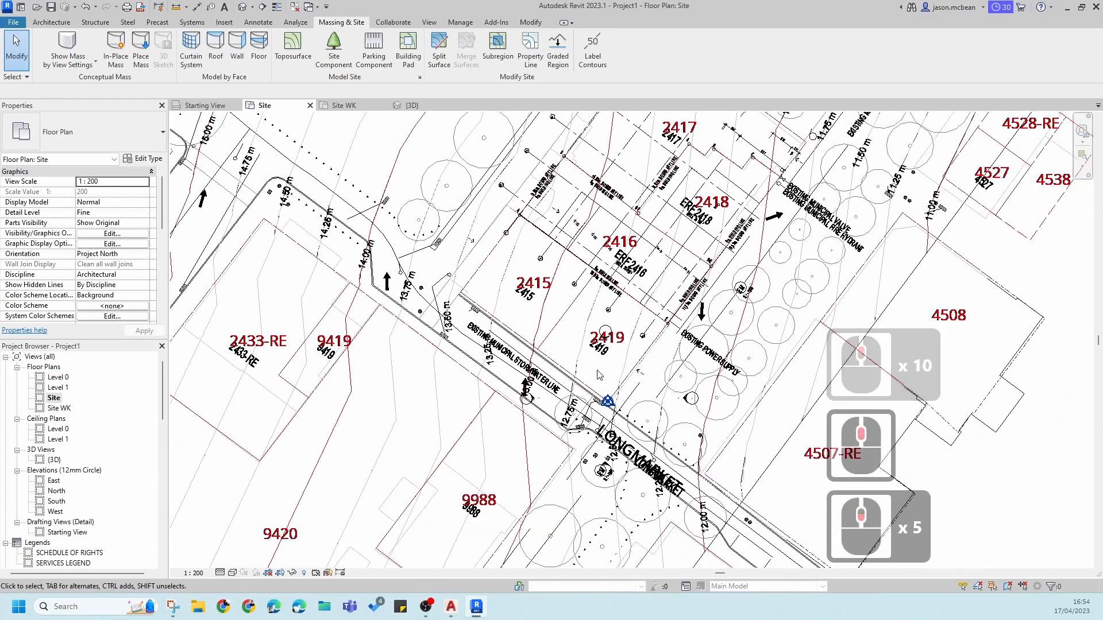
click(242, 6)
click(499, 281)
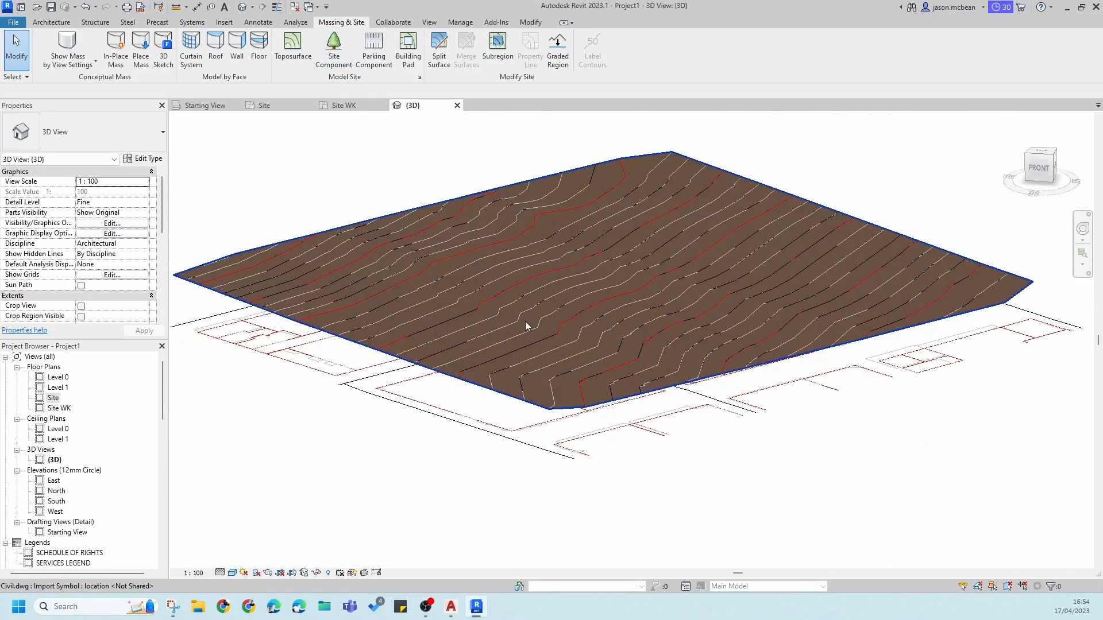
scroll(515, 301, down, 5)
scroll(566, 299, up, 5)
shift+middle_drag(500, 286, 444, 247)
Step: Link the FormIt file Site Context.axm with Auto-Detect import units, positioned Auto - Origin to Internal Origin at Level 0
click(225, 21)
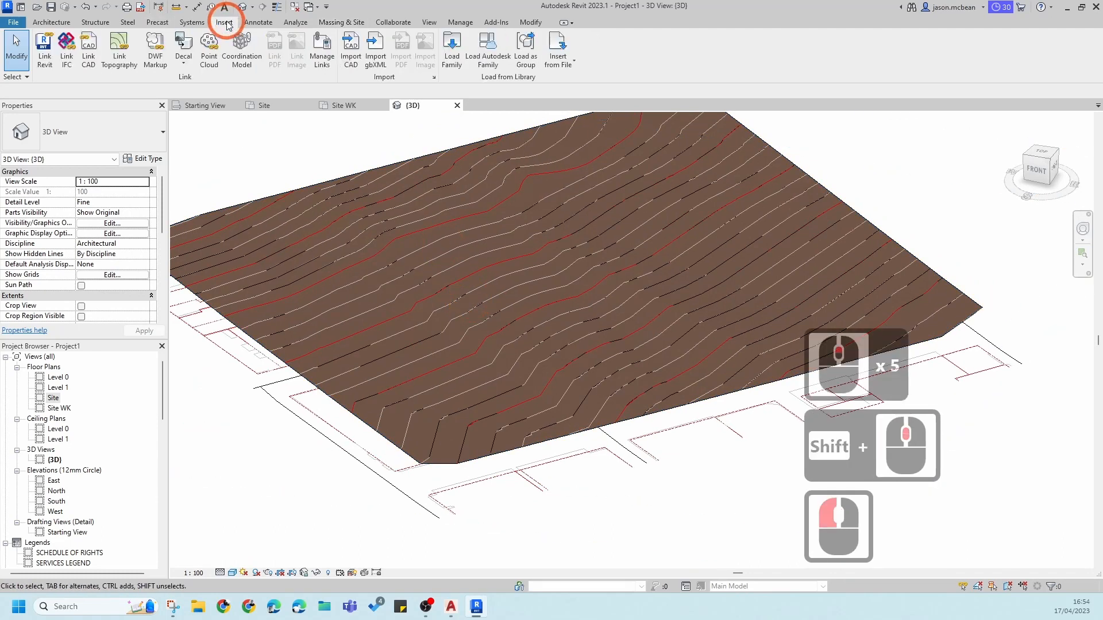
click(79, 114)
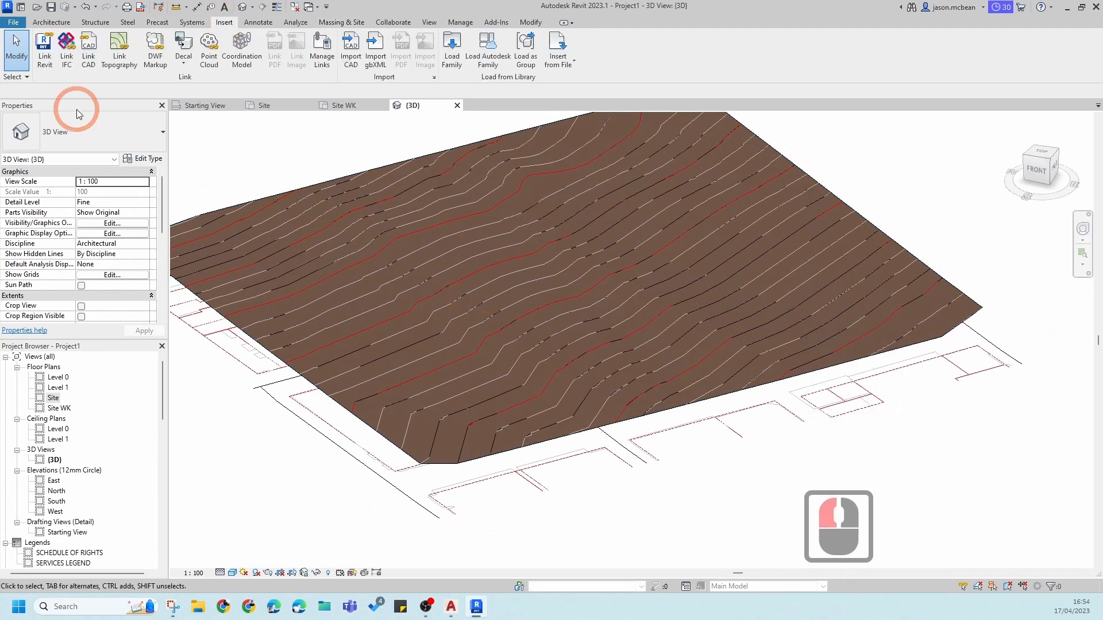
click(91, 54)
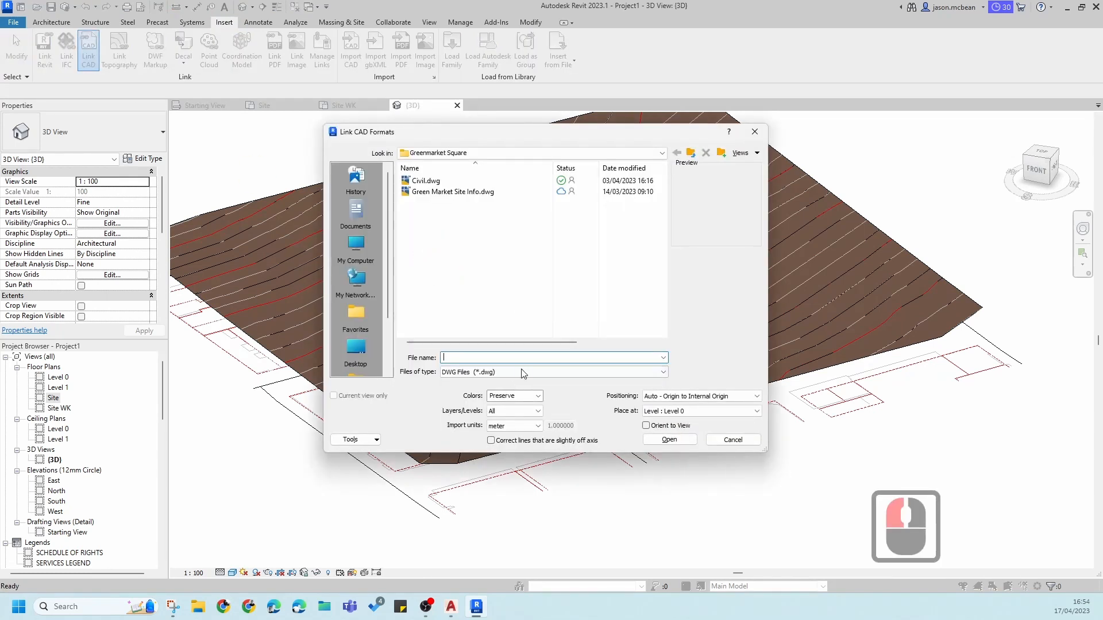
click(522, 373)
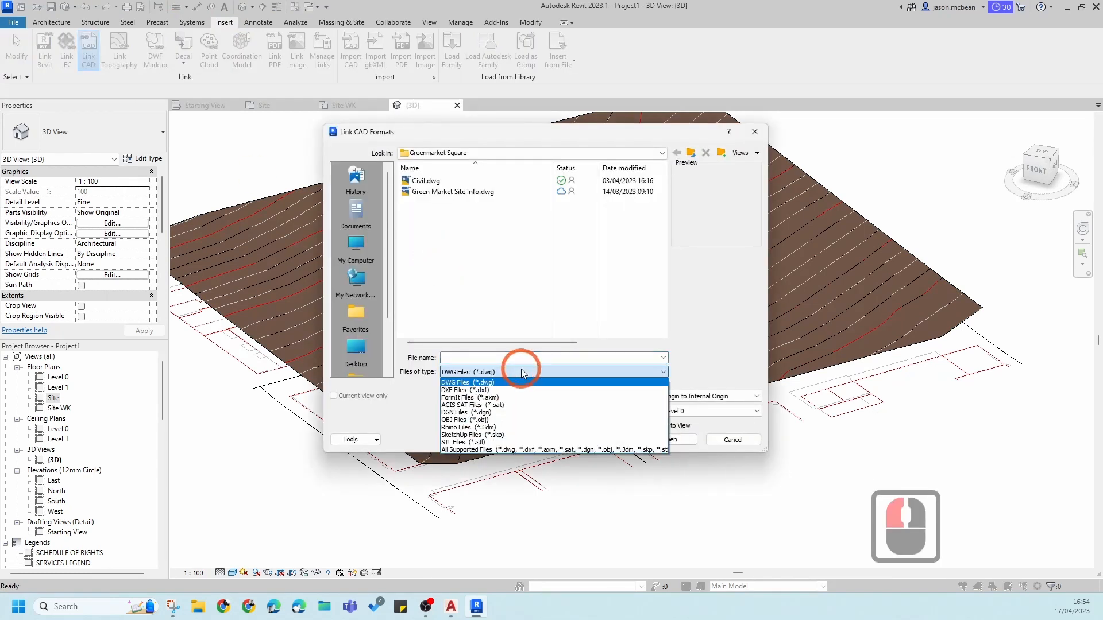
click(468, 397)
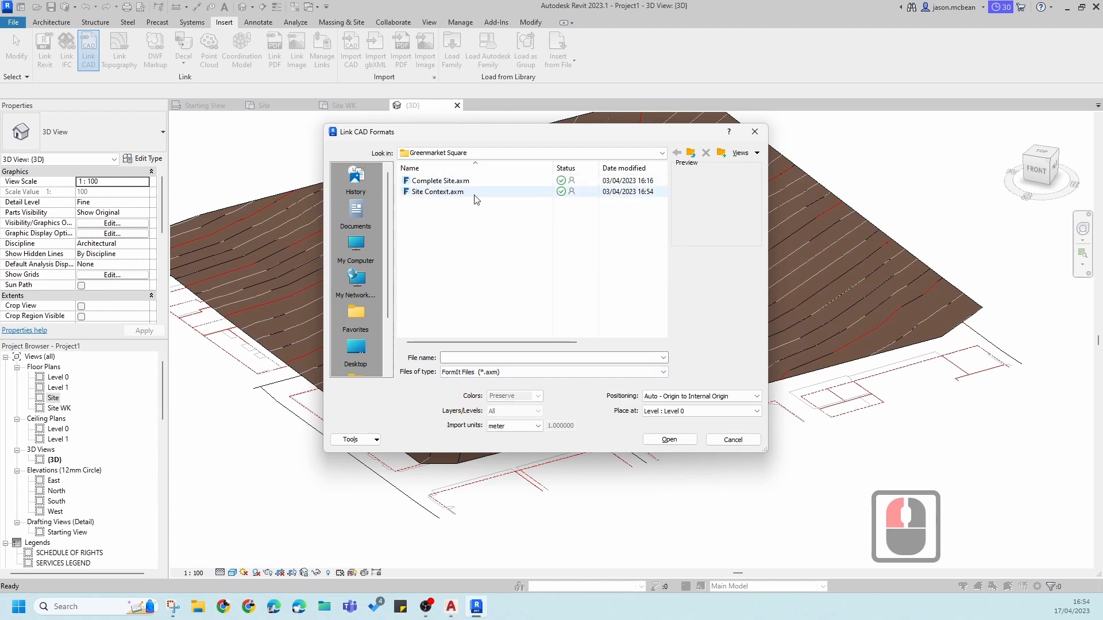
click(449, 195)
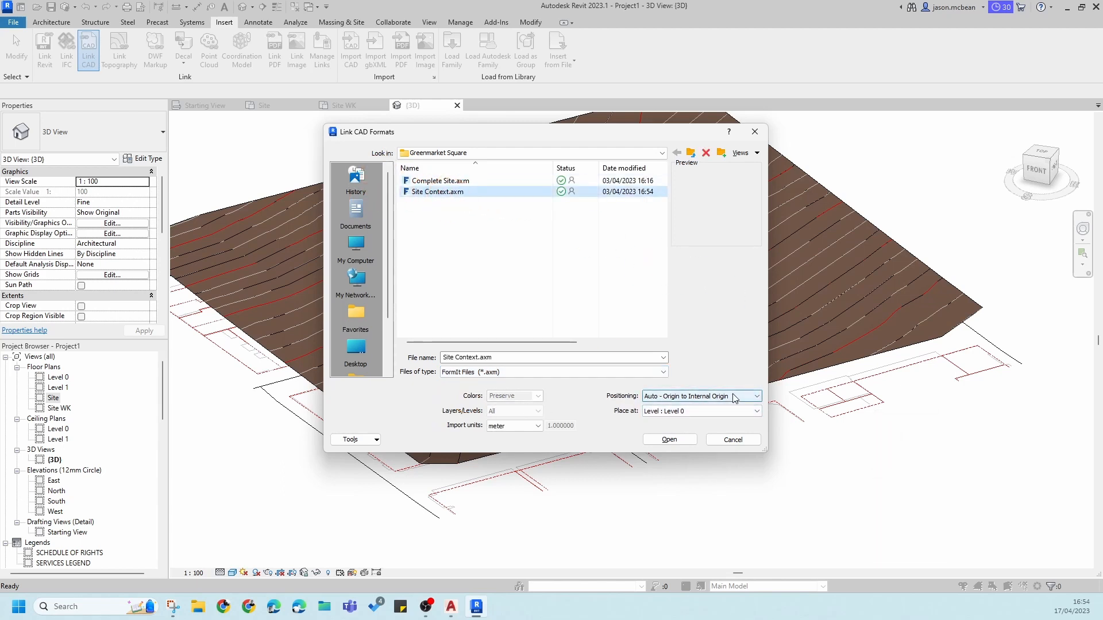
click(524, 427)
click(511, 435)
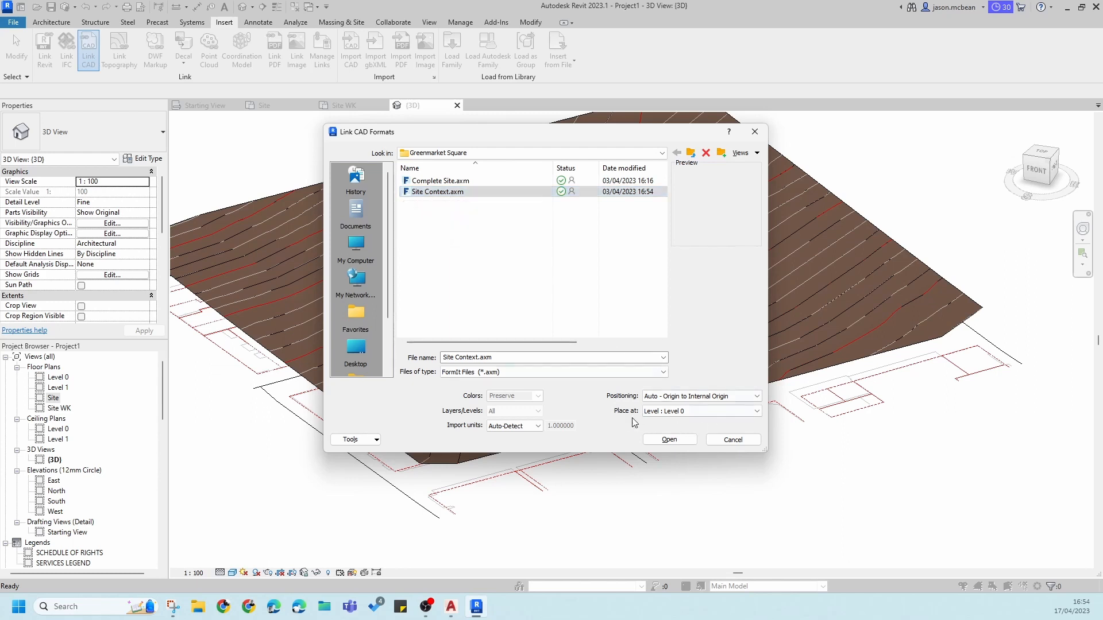
click(684, 441)
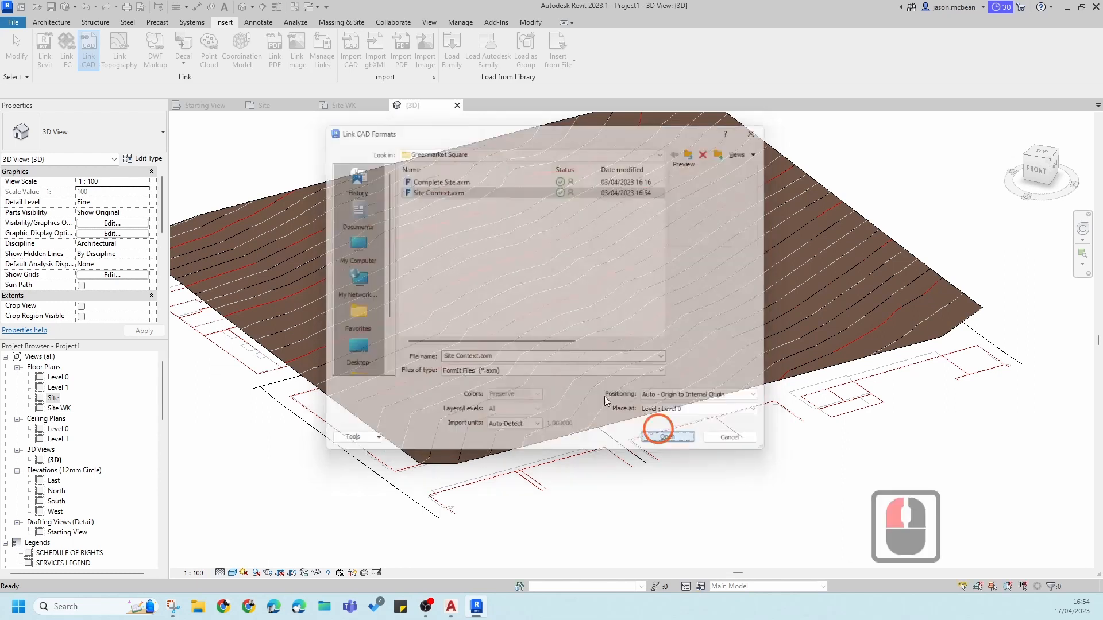
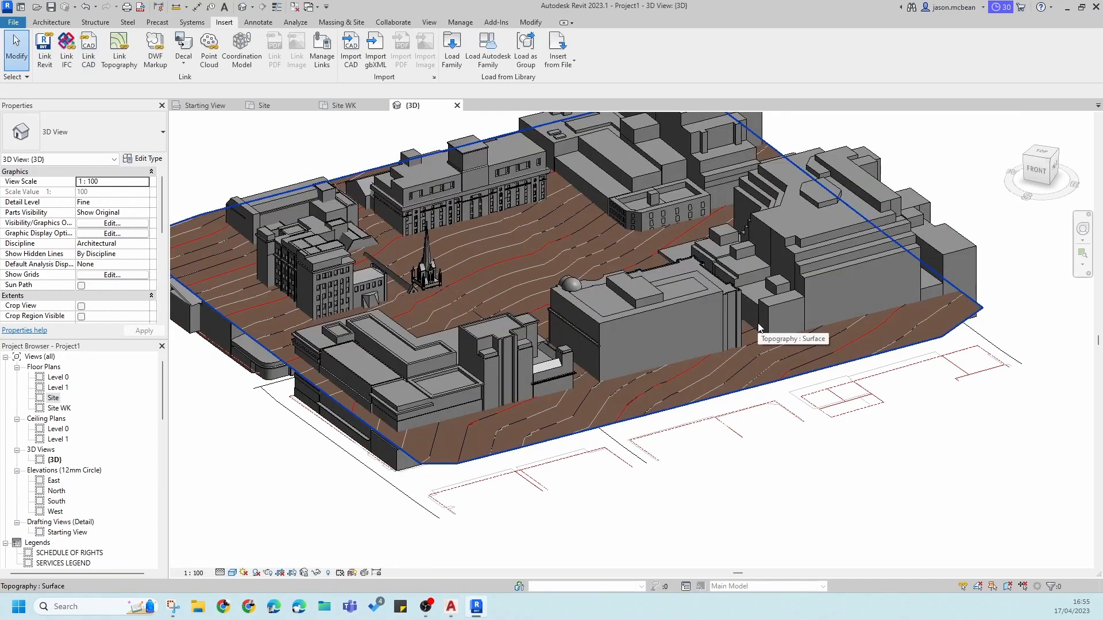
Step: Select the linked Site Context.axm buildings and examine from the front how they sit against the toposurface
click(1039, 171)
scroll(640, 357, up, 18)
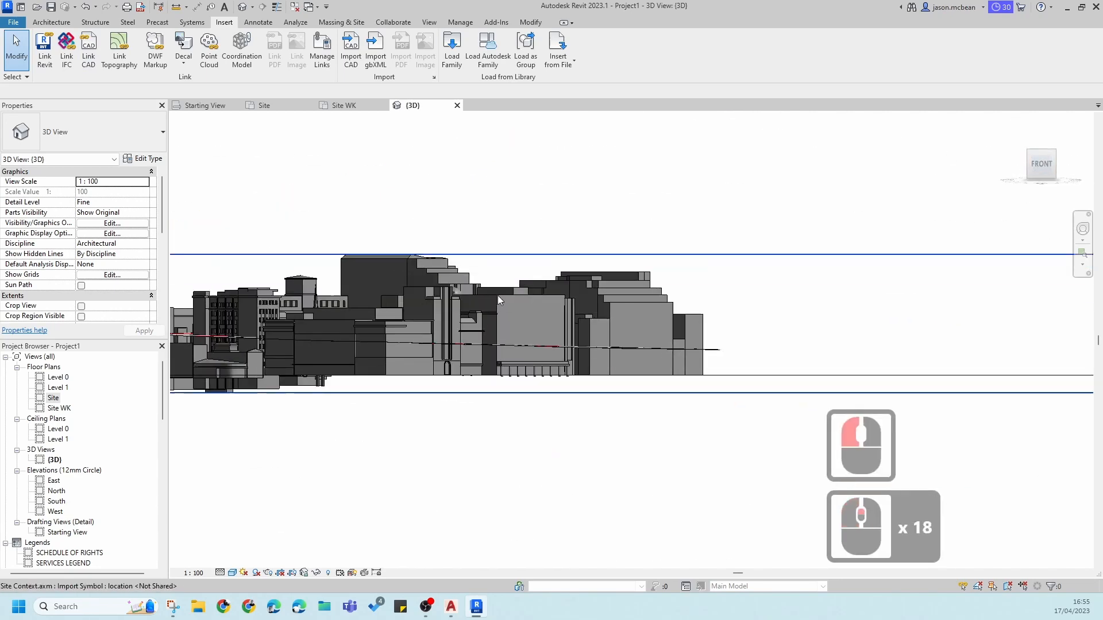
click(793, 377)
shift+middle_drag(793, 377, 727, 378)
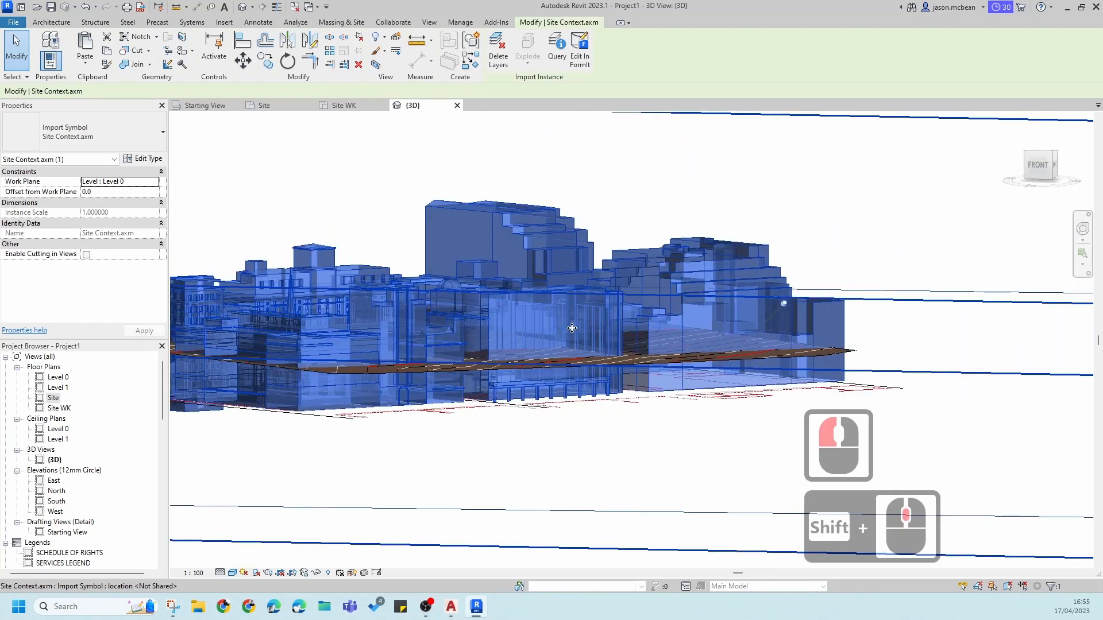
shift+middle_drag(572, 328, 651, 327)
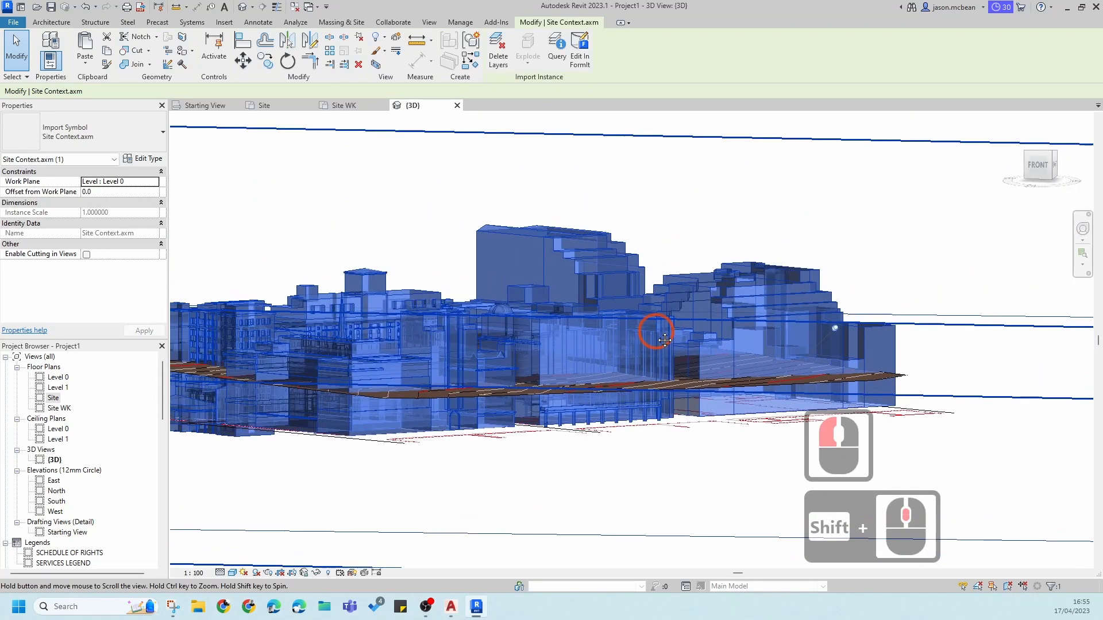
Step: Unpin the Site Context.axm link and move it up by 18000 mm in the front view
click(1038, 167)
scroll(657, 364, up, 15)
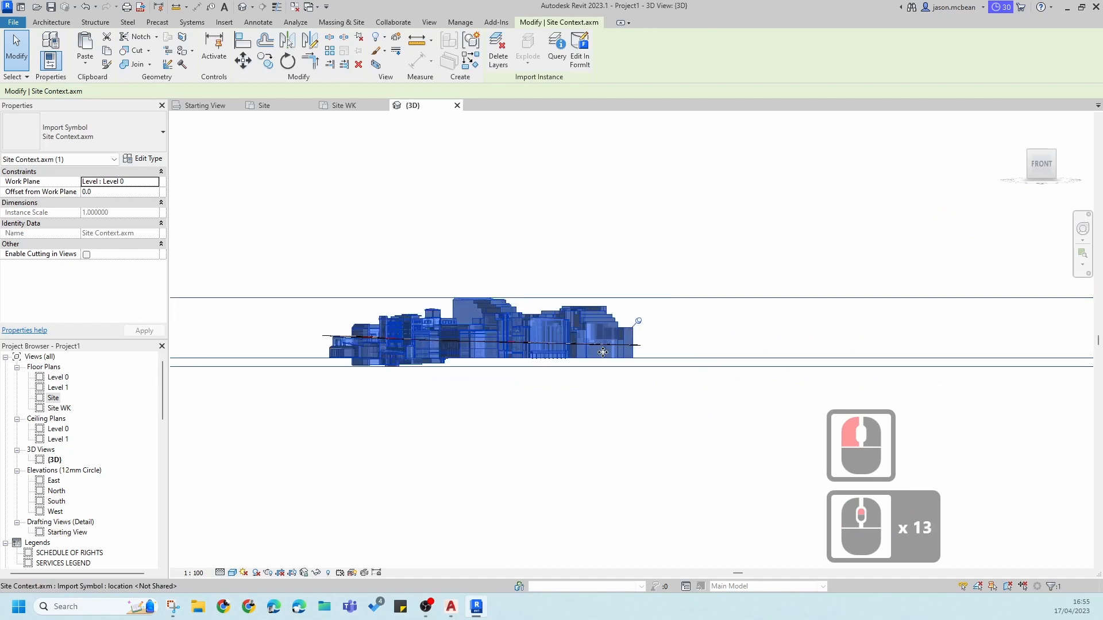
click(360, 38)
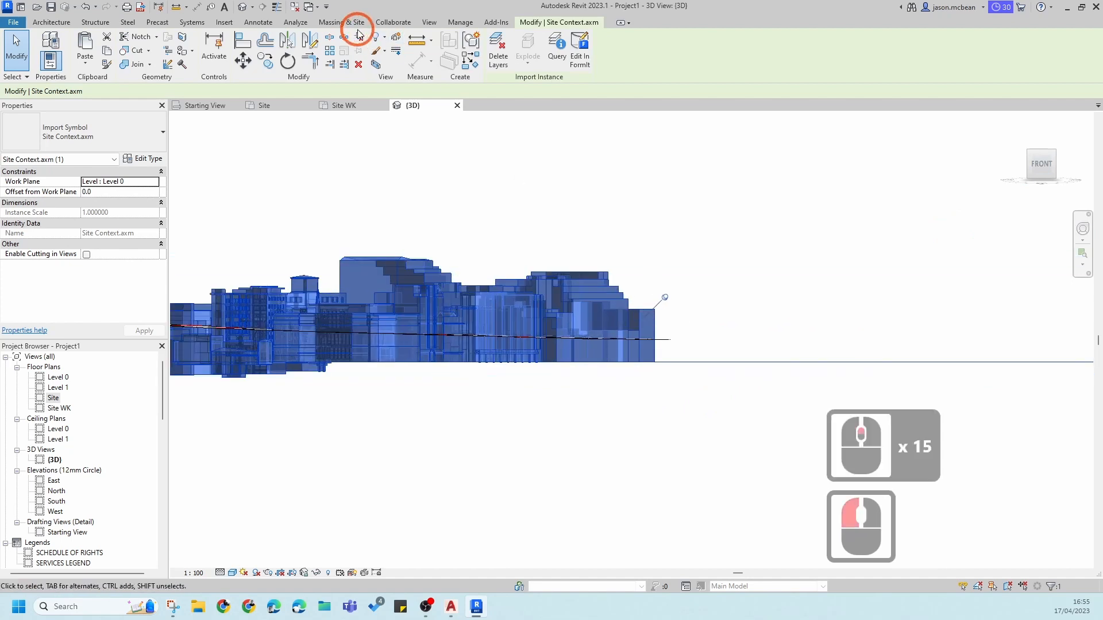
click(575, 198)
click(357, 37)
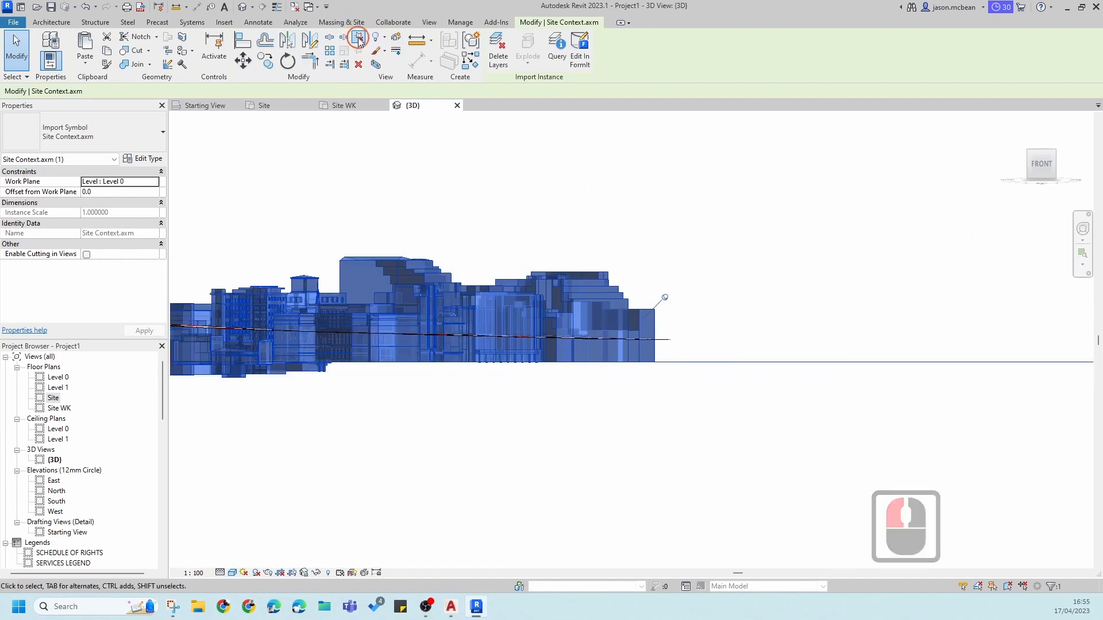
click(491, 164)
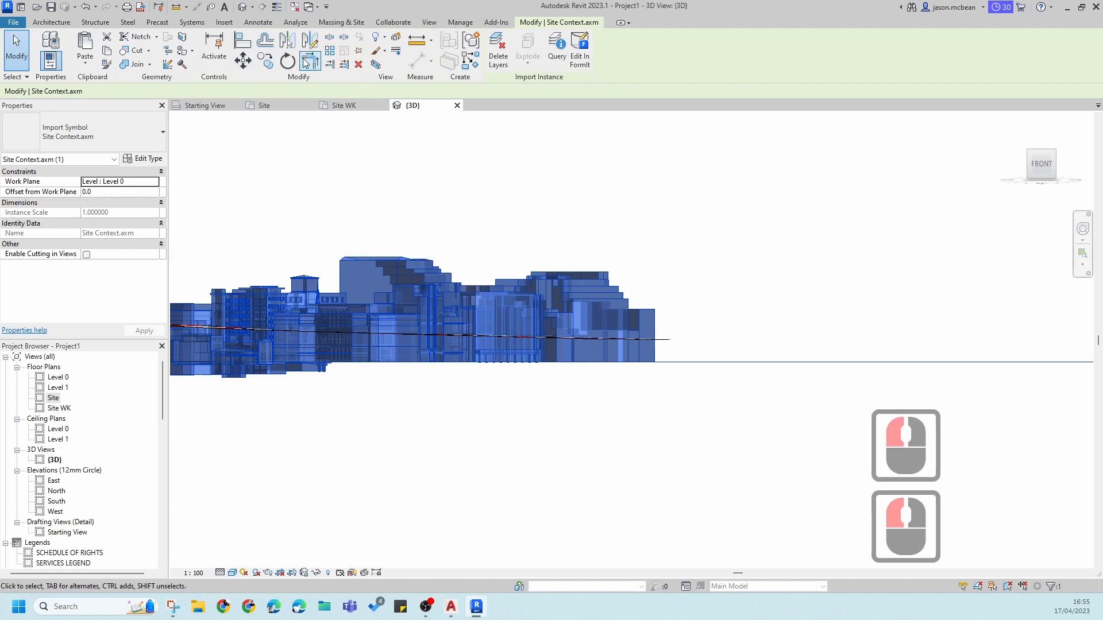
click(243, 61)
click(454, 236)
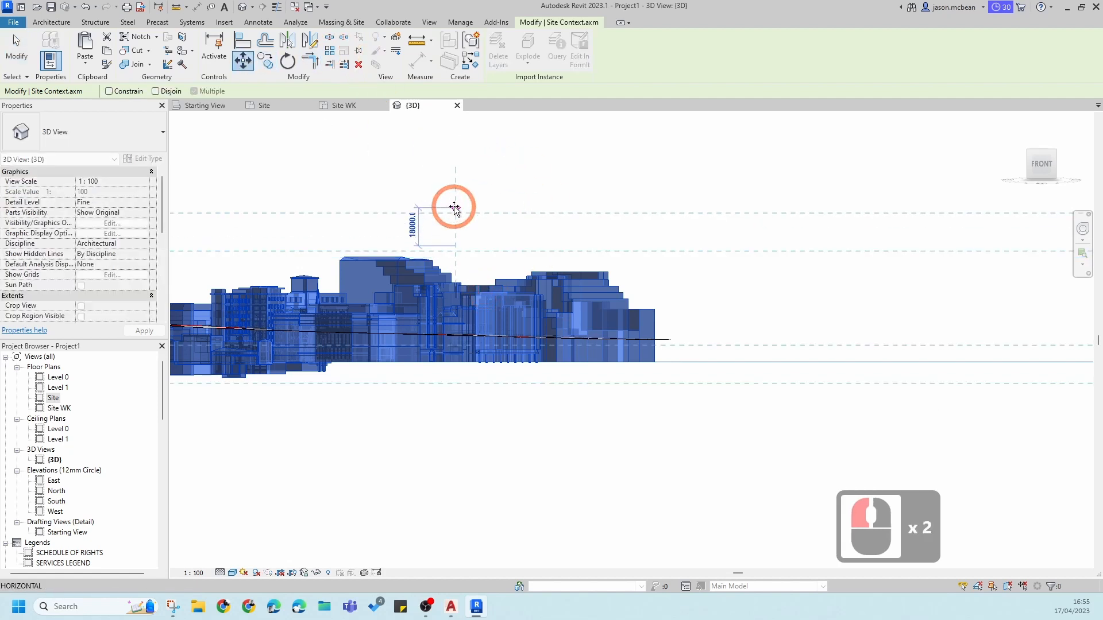
click(454, 210)
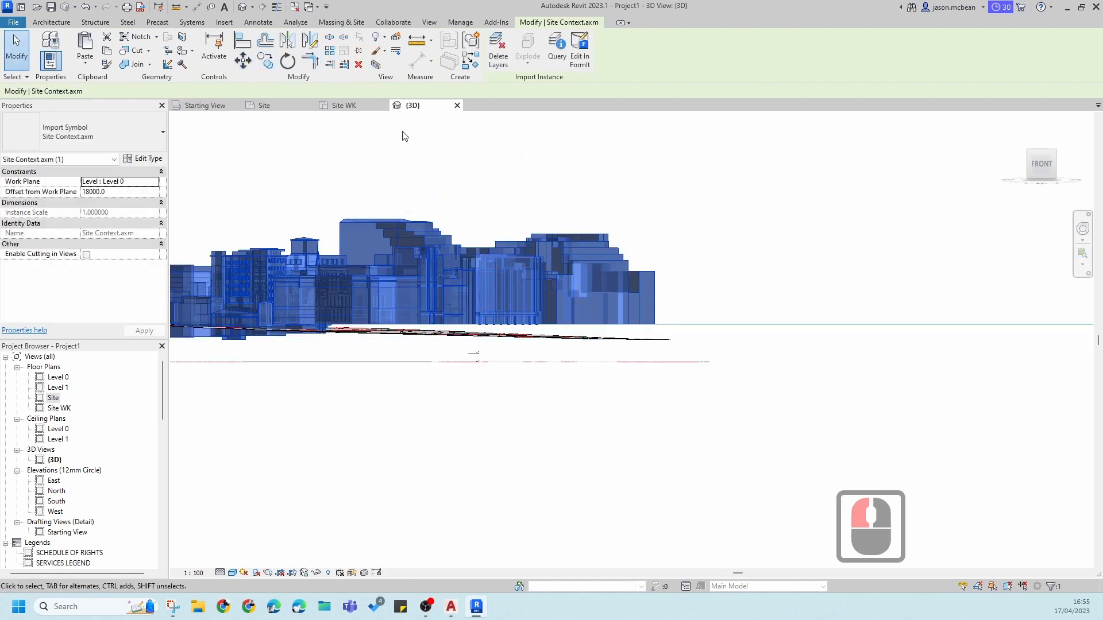
Step: Lower the Site Context.axm link slightly so that its buildings sit on the toposurface
click(243, 60)
click(450, 208)
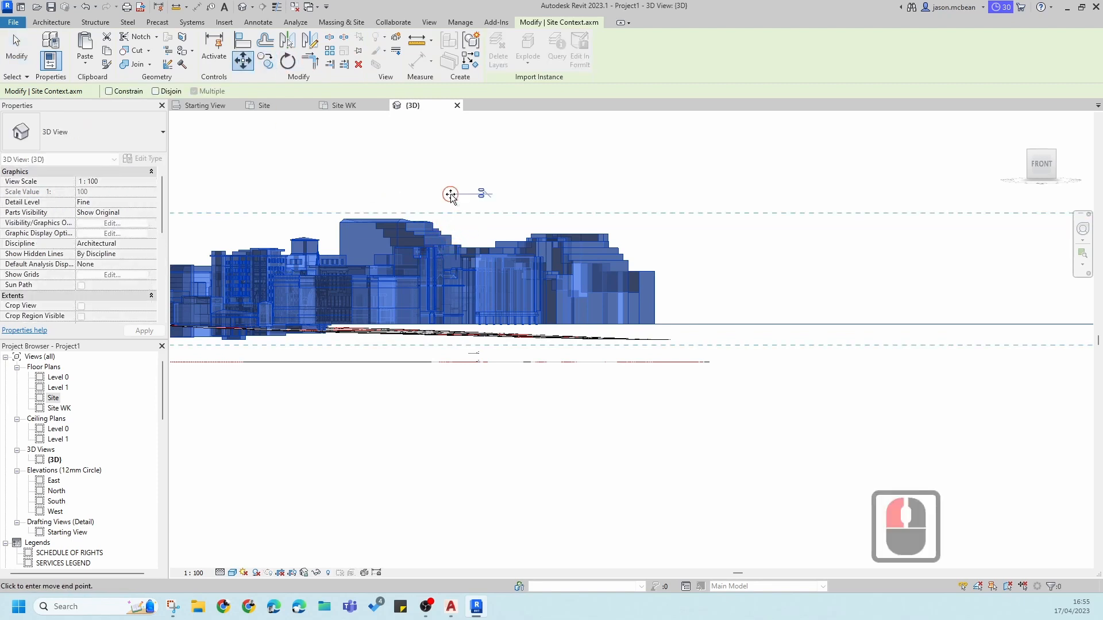
click(450, 212)
shift+middle_drag(450, 212, 590, 280)
key(Escape)
Step: Select the toposurface and inspect from several angles how the context buildings meet the terrain
click(684, 215)
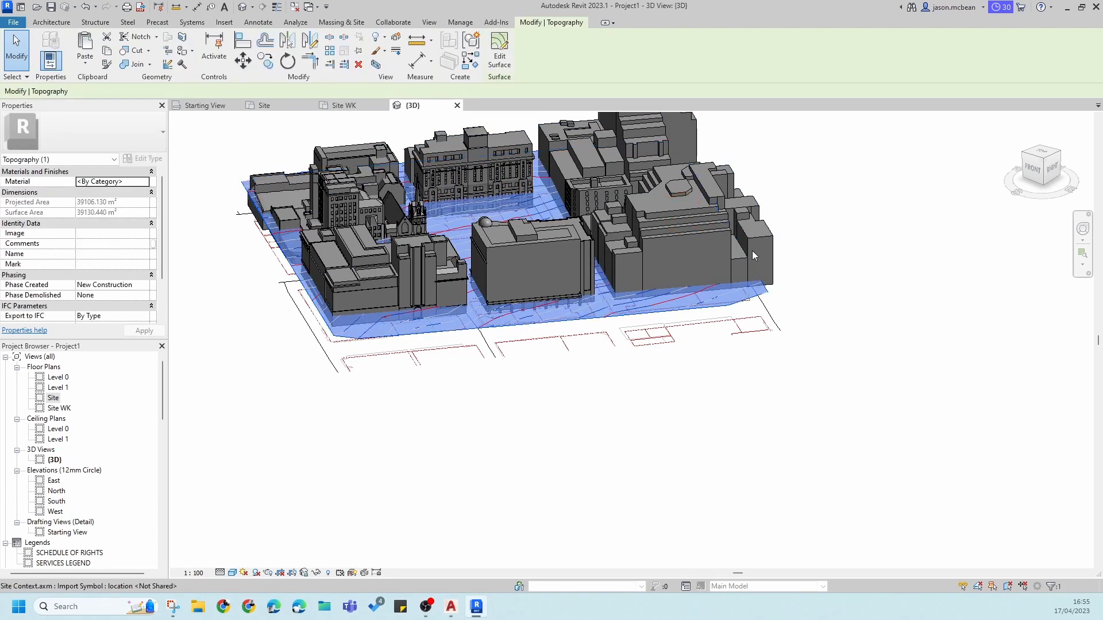
key(Escape)
key(Escape)
scroll(718, 318, up, 6)
click(715, 316)
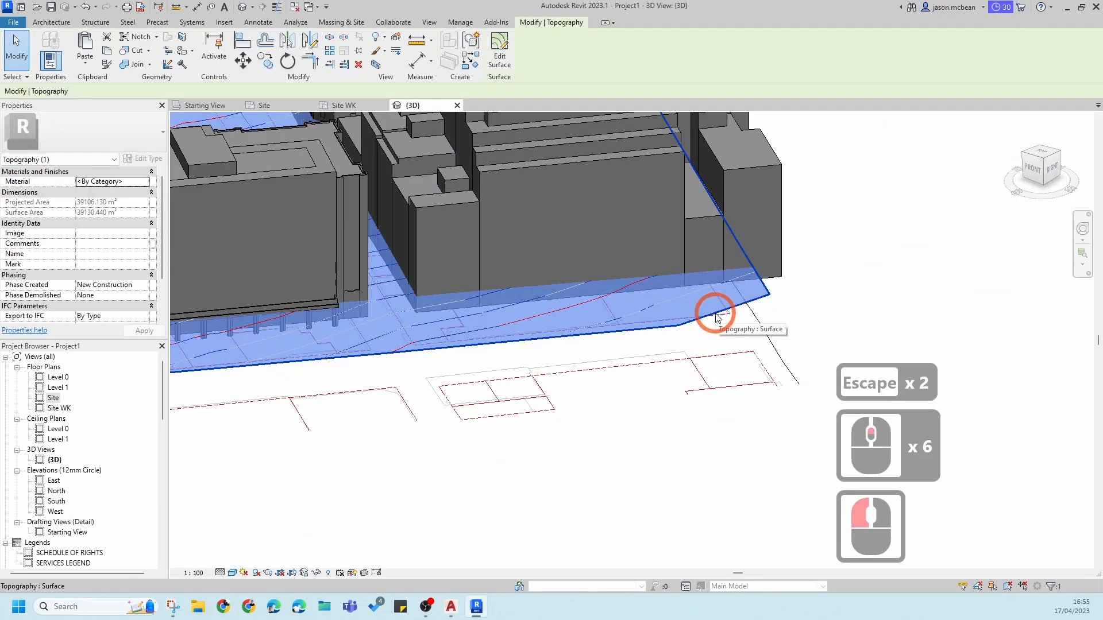
scroll(850, 257, down, 4)
key(Escape)
click(818, 256)
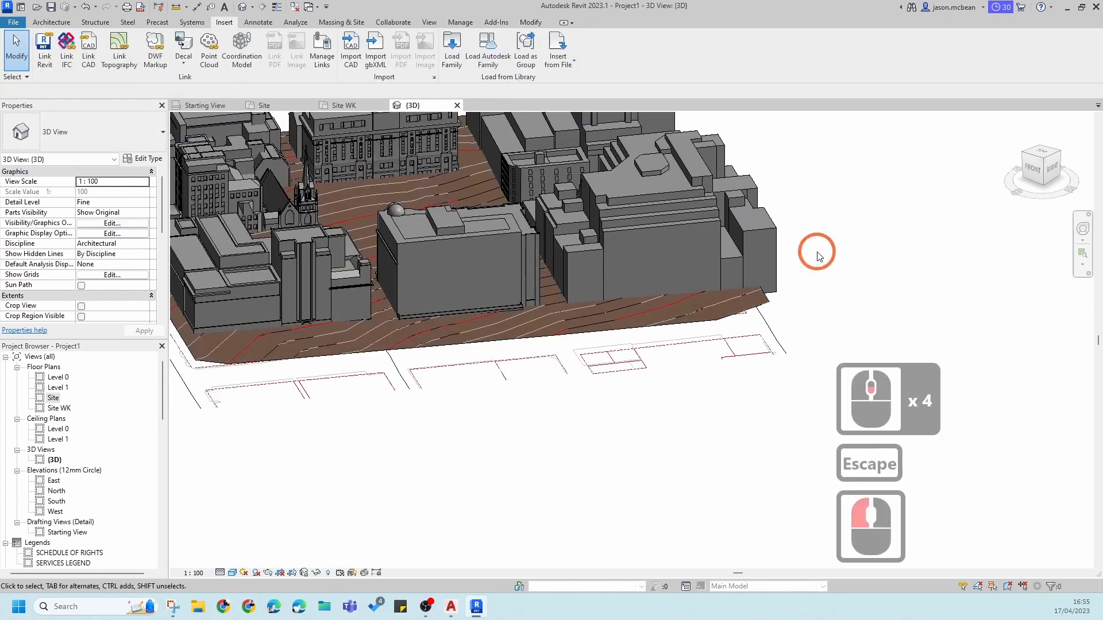
scroll(818, 256, down, 3)
scroll(499, 229, up, 5)
shift+middle_drag(460, 339, 212, 402)
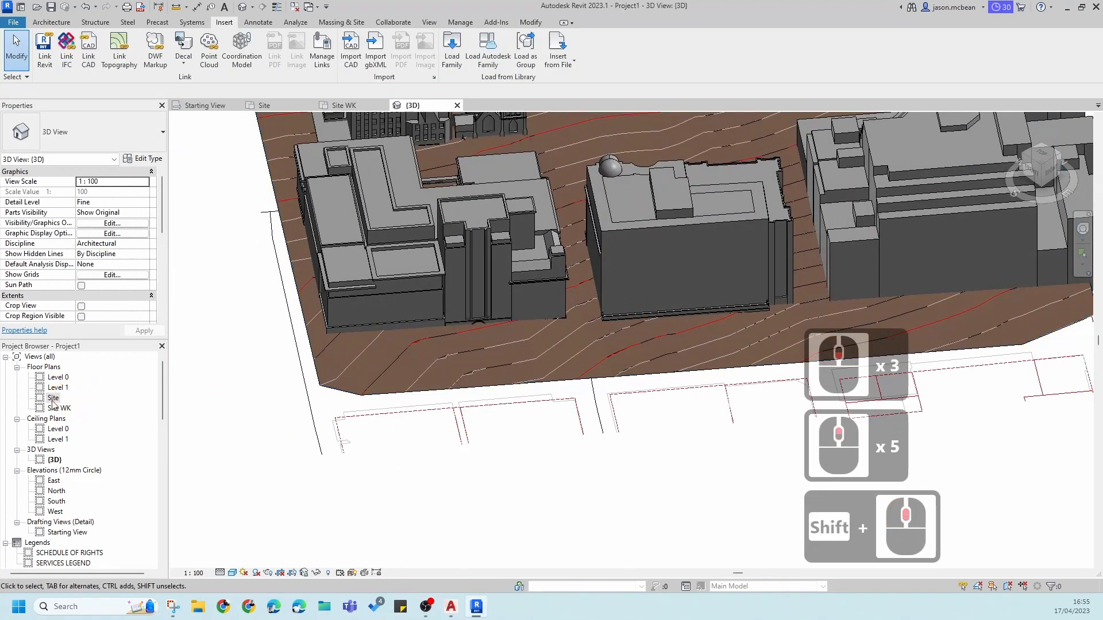
Step: Open the Site floor plan and show the whole site with the linked context buildings
double_click(53, 398)
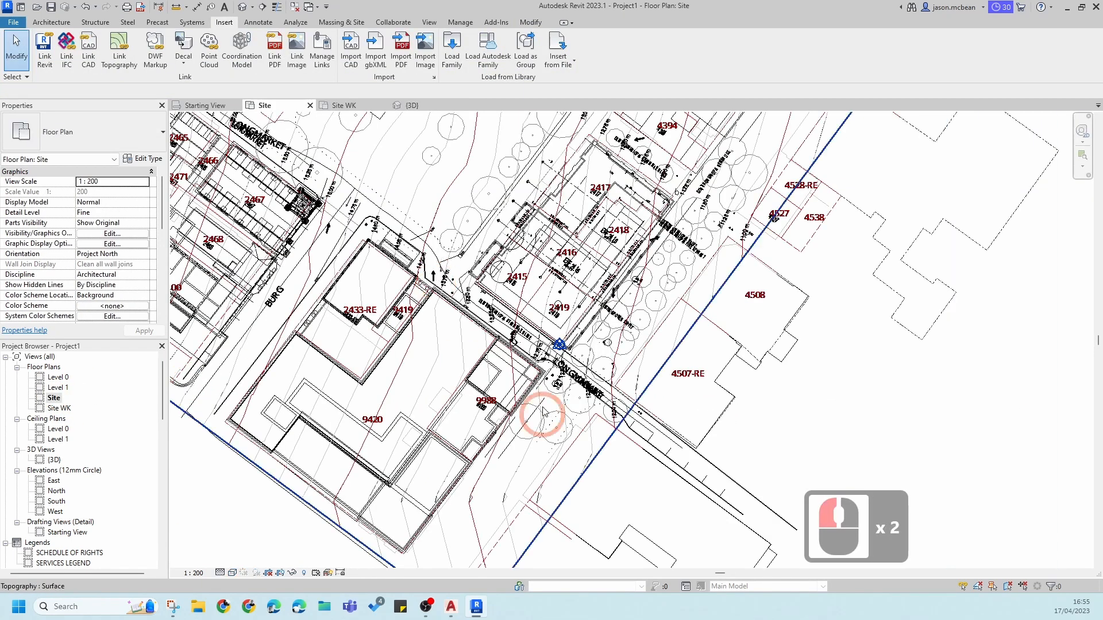
scroll(537, 404, down, 6)
middle_drag(517, 332, 526, 384)
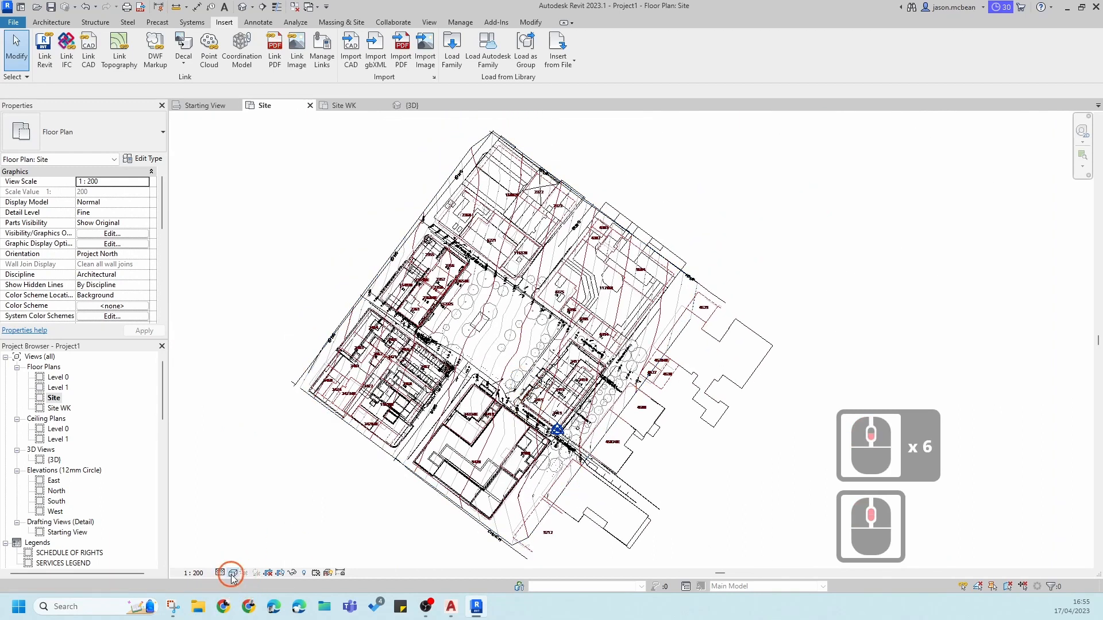
Step: Set the visual style of the Site floor plan to Hidden Line
click(233, 577)
click(247, 513)
click(594, 350)
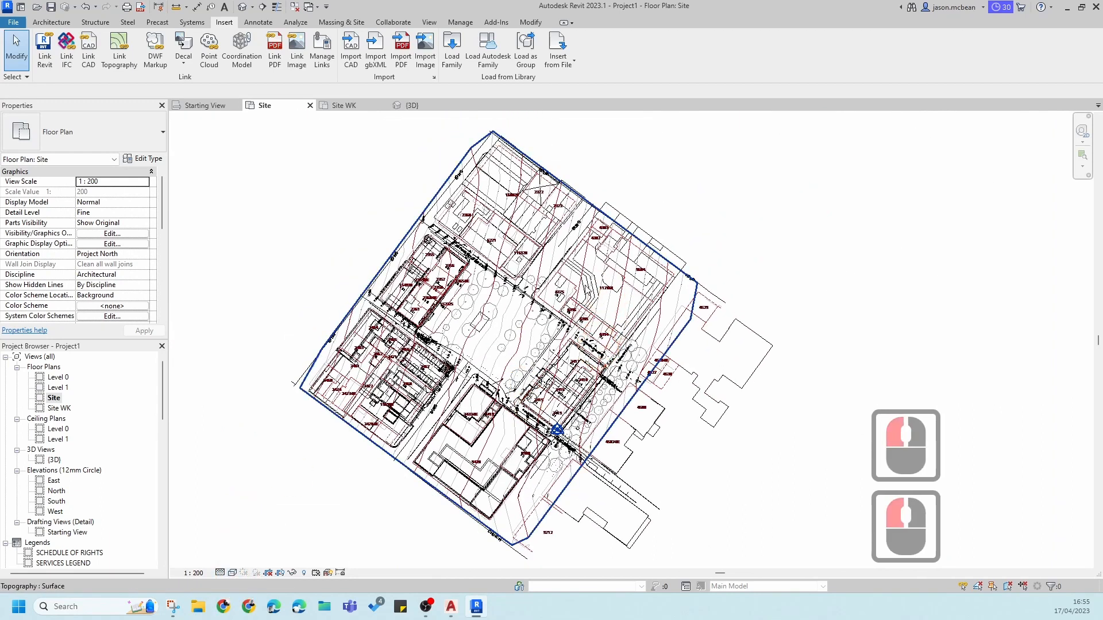
key(Escape)
click(234, 575)
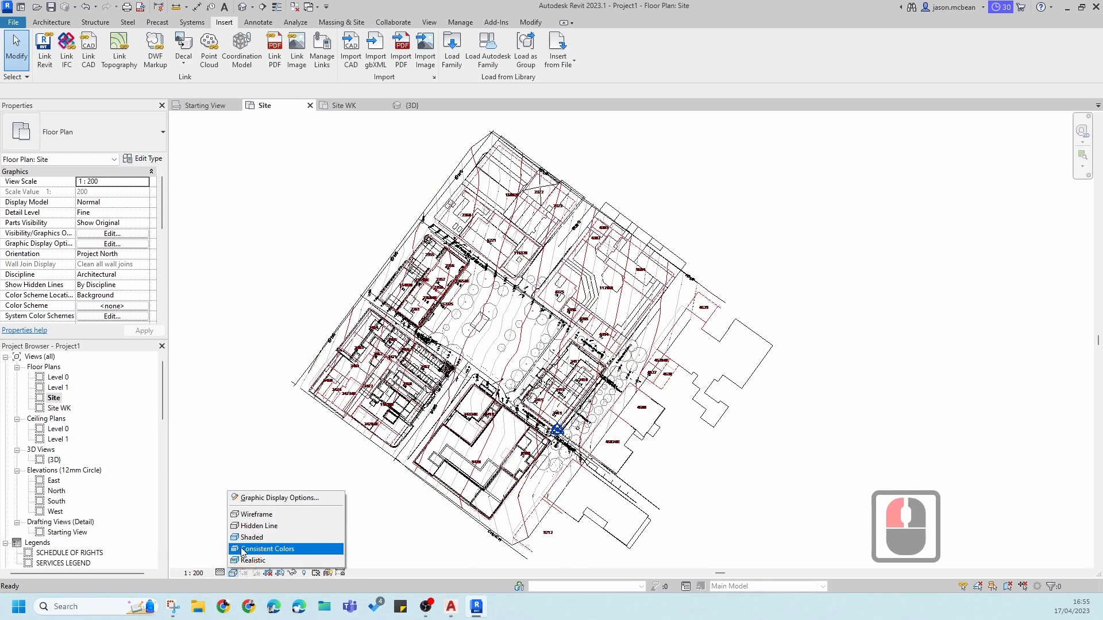
click(253, 527)
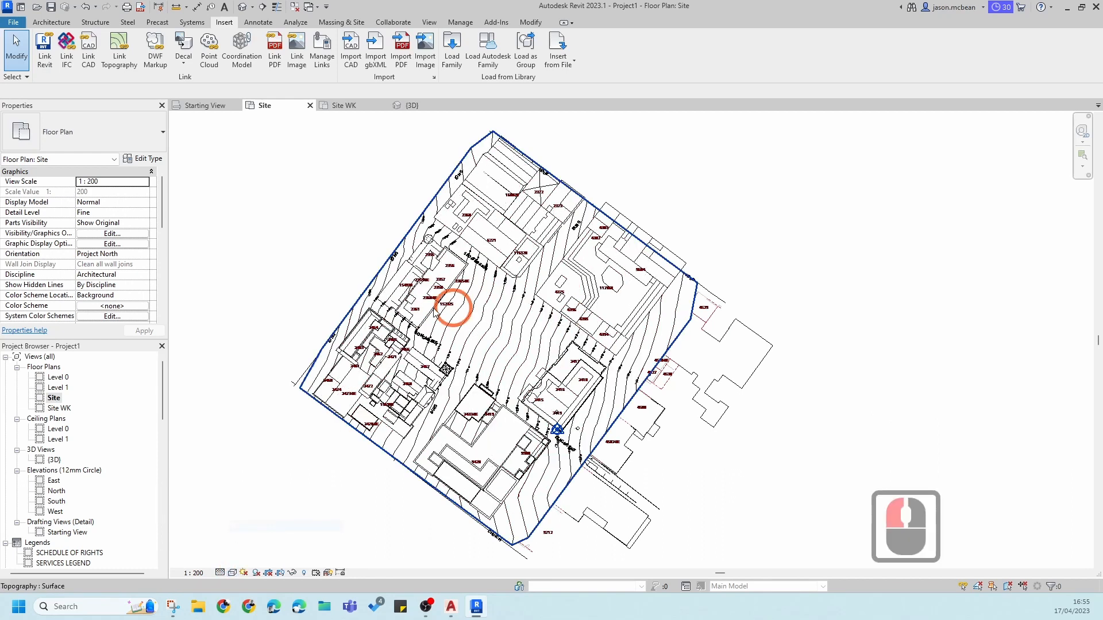
scroll(611, 372, up, 4)
key(Escape)
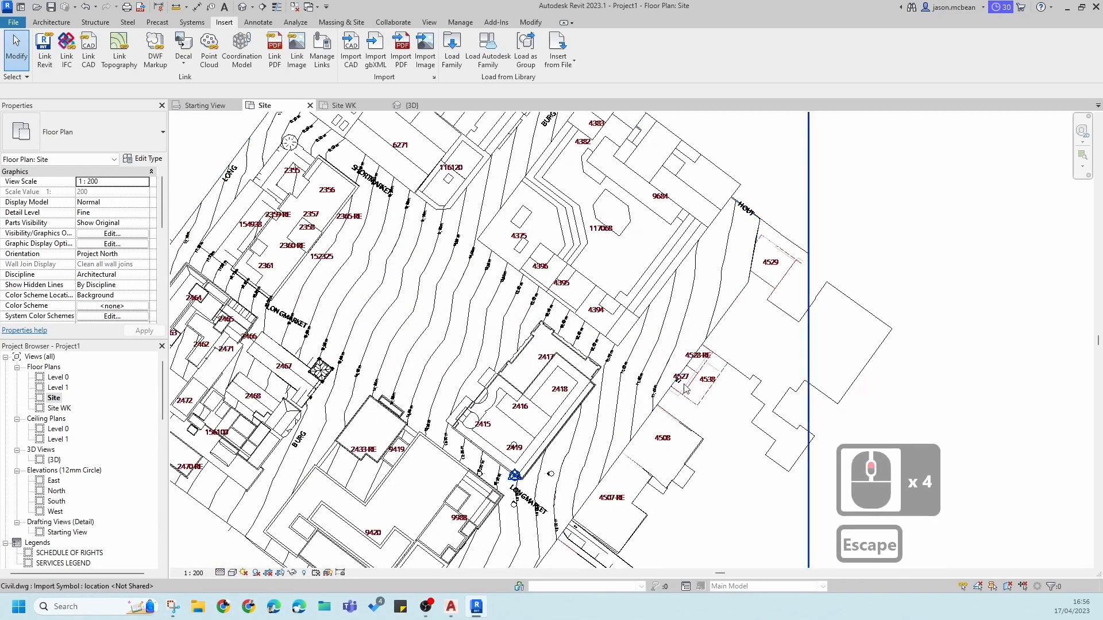
Step: Hide the Topography model category in the Site floor plan's visibility and graphics overrides
key(v)
key(g)
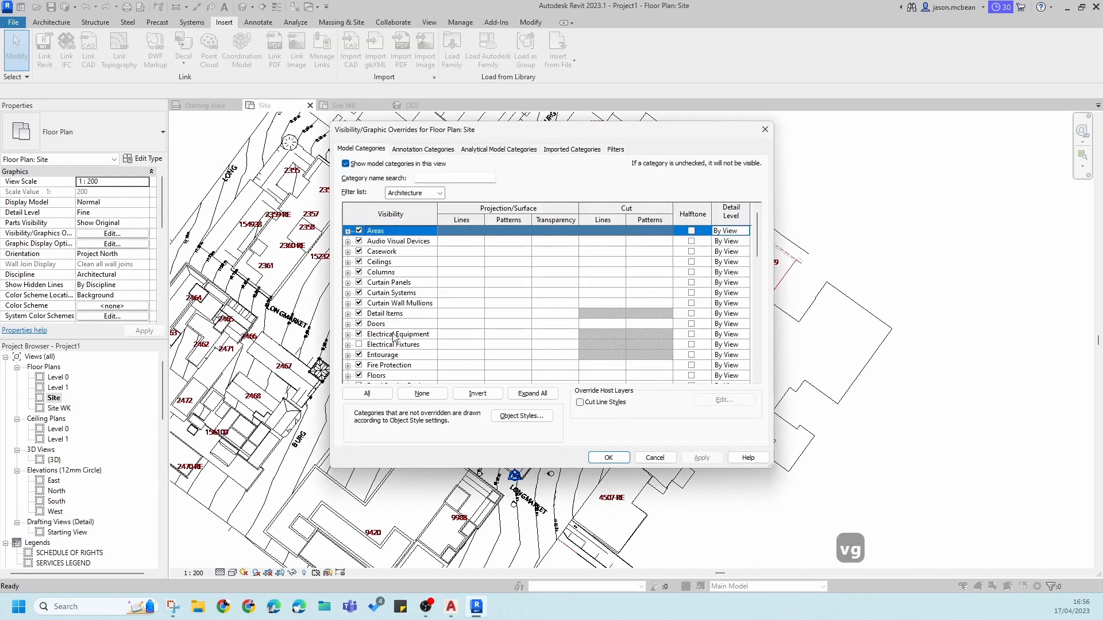
click(394, 344)
key(t)
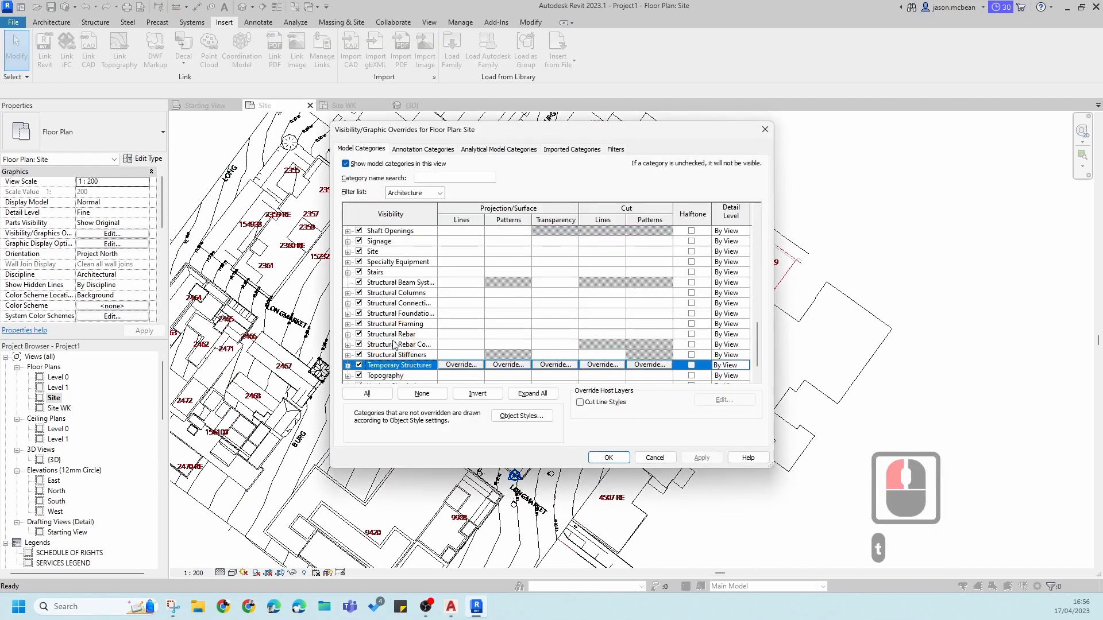
click(359, 376)
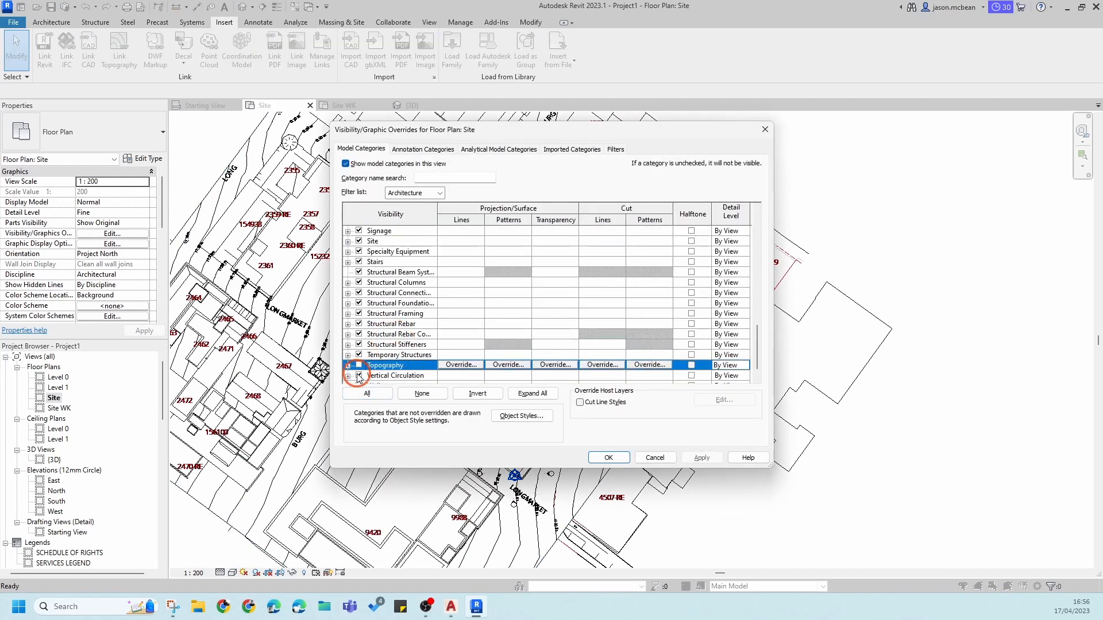
click(702, 458)
click(609, 458)
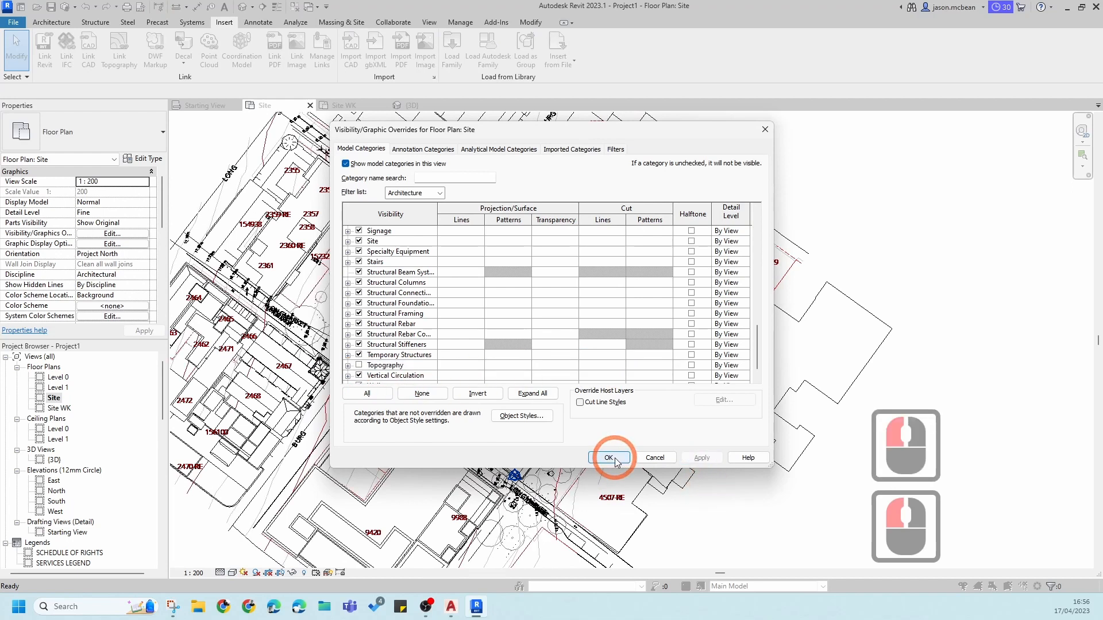
key(Escape)
Step: Select the linked Example_Link.dwg near erf 2416 and set its draw layer to Foreground
scroll(598, 178, up, 5)
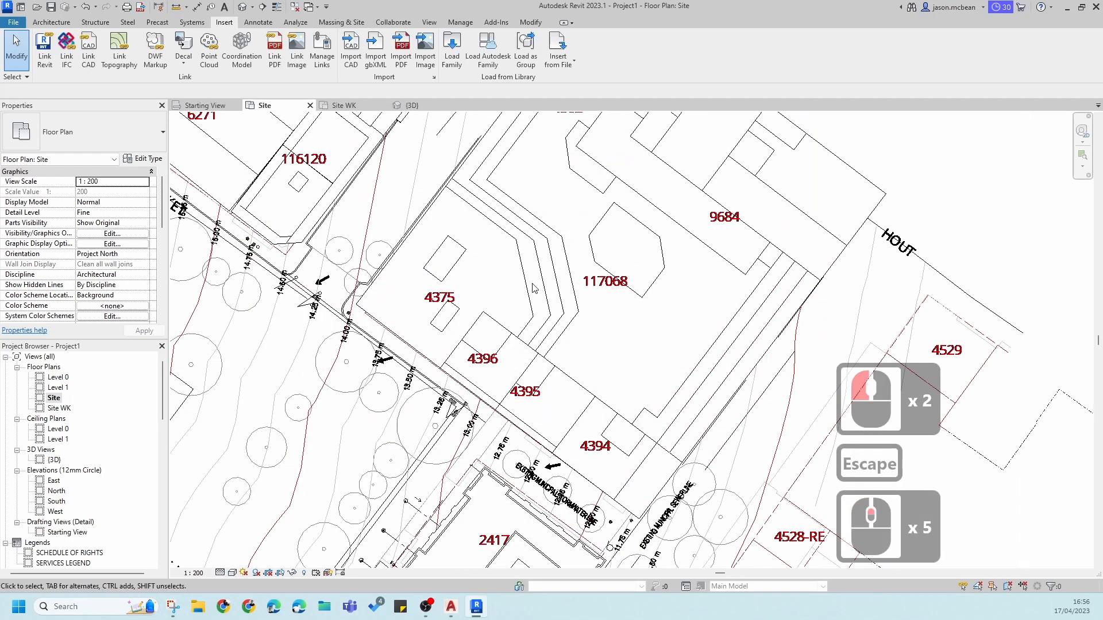
click(524, 285)
scroll(552, 271, down, 4)
key(Escape)
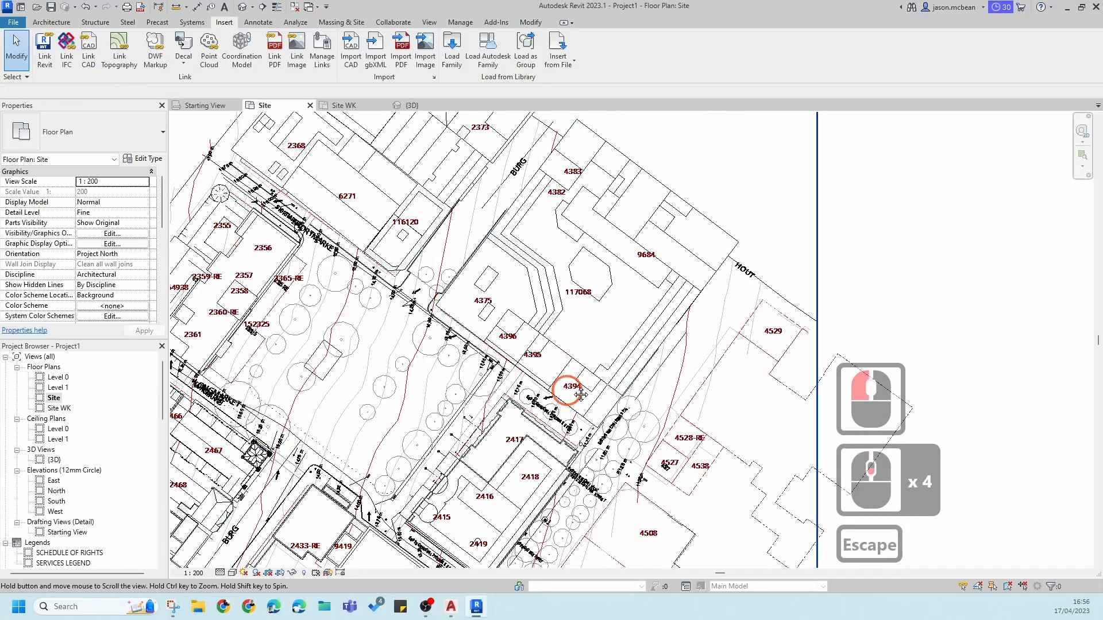
middle_drag(566, 387, 621, 283)
scroll(621, 284, down, 1)
scroll(542, 410, up, 4)
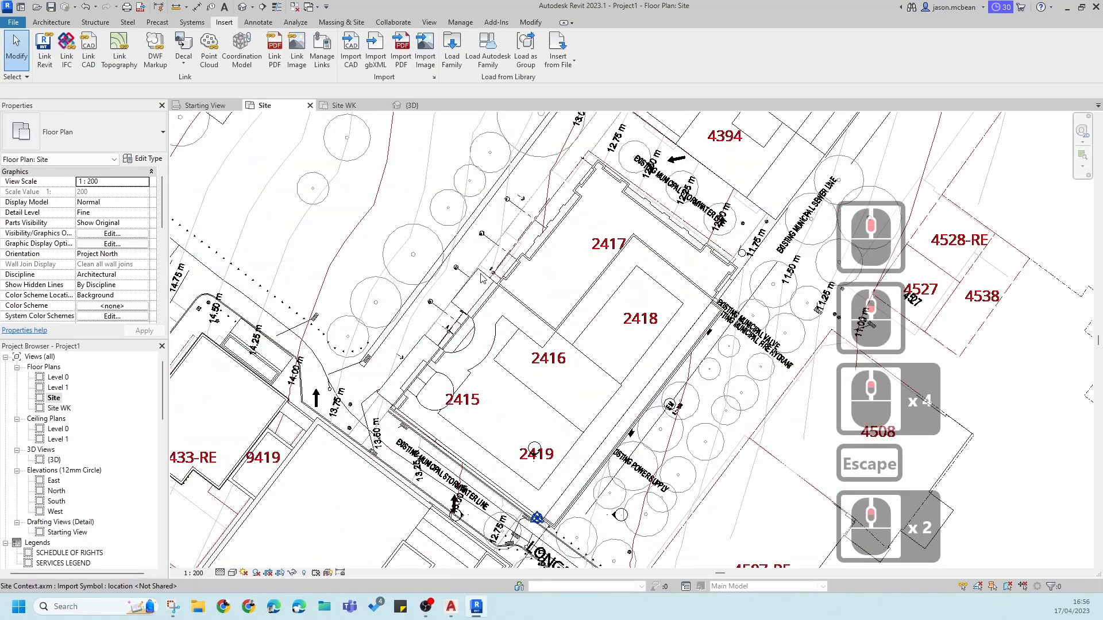
key(Escape)
scroll(507, 290, up, 2)
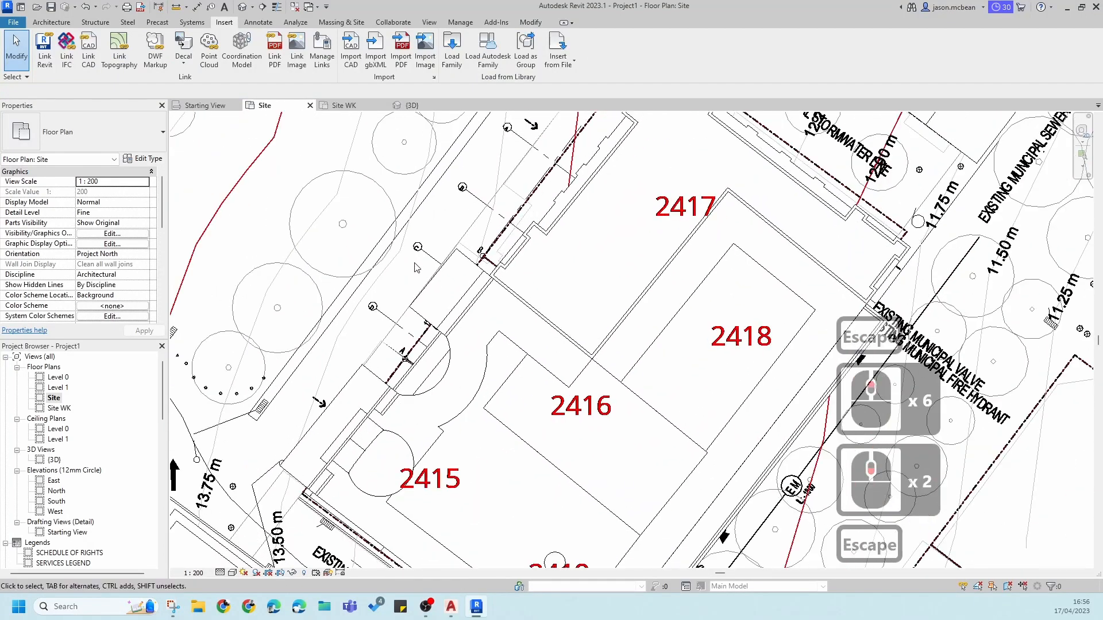
click(419, 247)
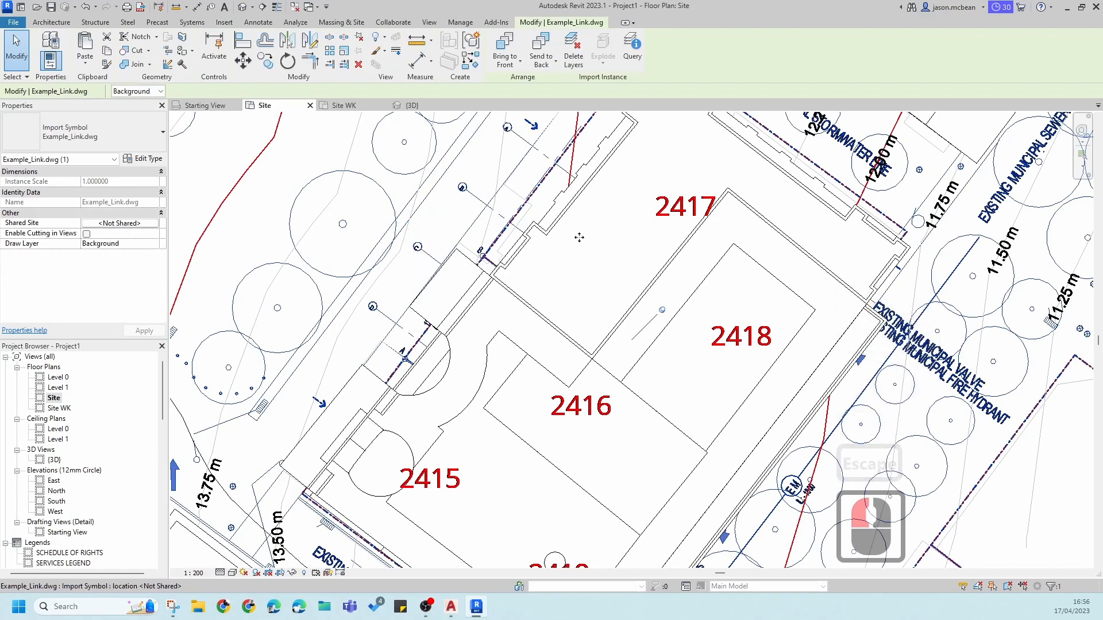
click(132, 91)
click(135, 112)
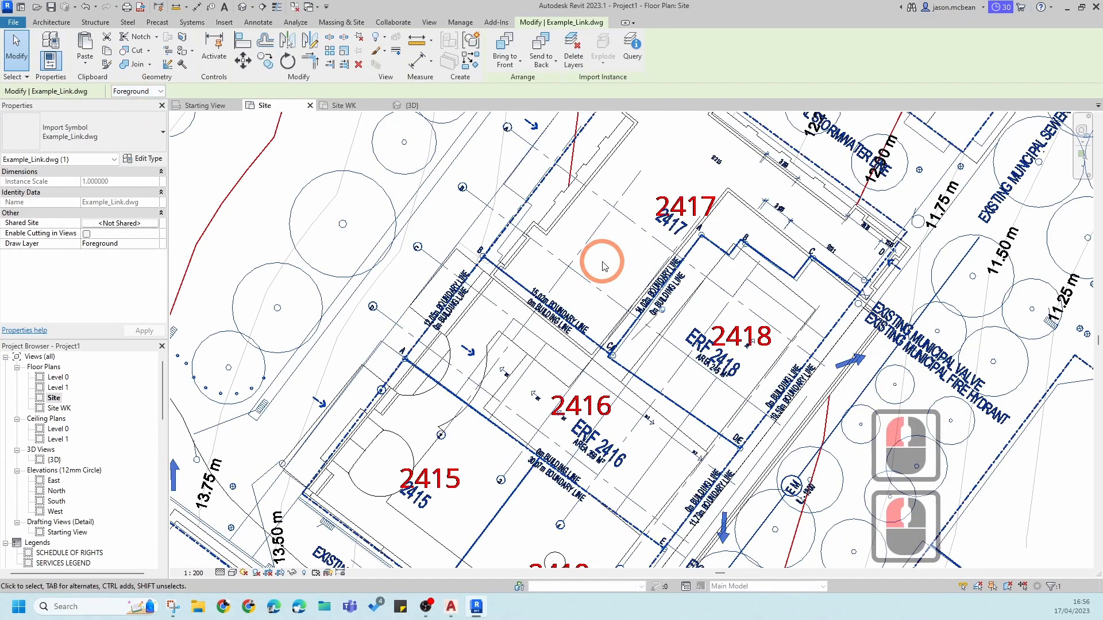
key(Escape)
scroll(609, 249, down, 6)
key(Escape)
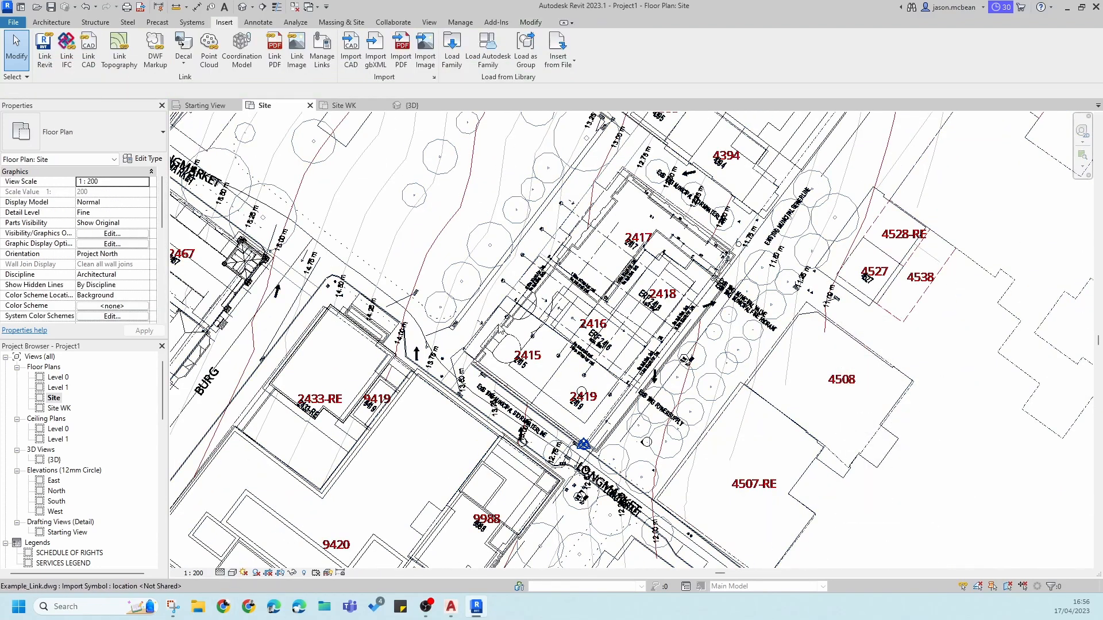
Step: Show the Topography model category again in the Site floor plan
key(v)
key(g)
scroll(390, 343, down, 11)
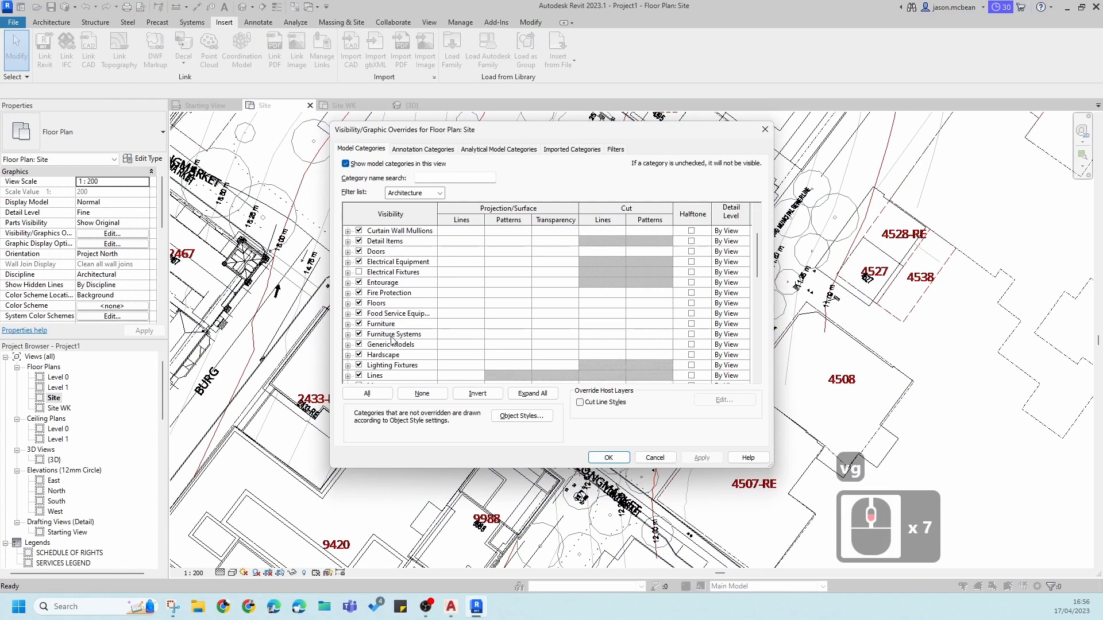
click(392, 356)
scroll(393, 362, down, 8)
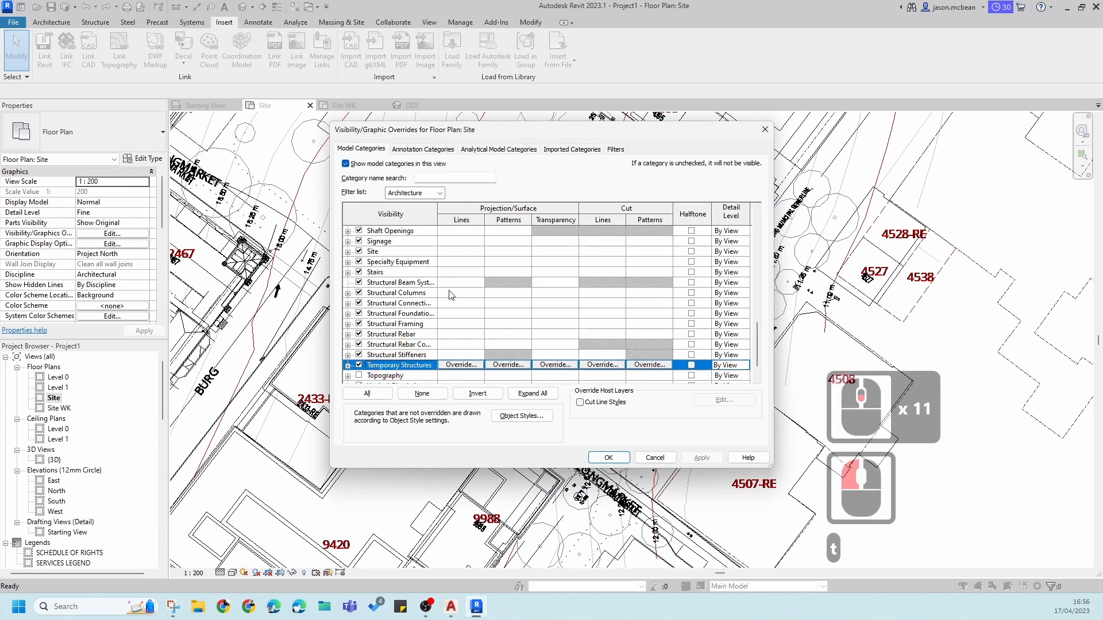
click(454, 367)
click(701, 458)
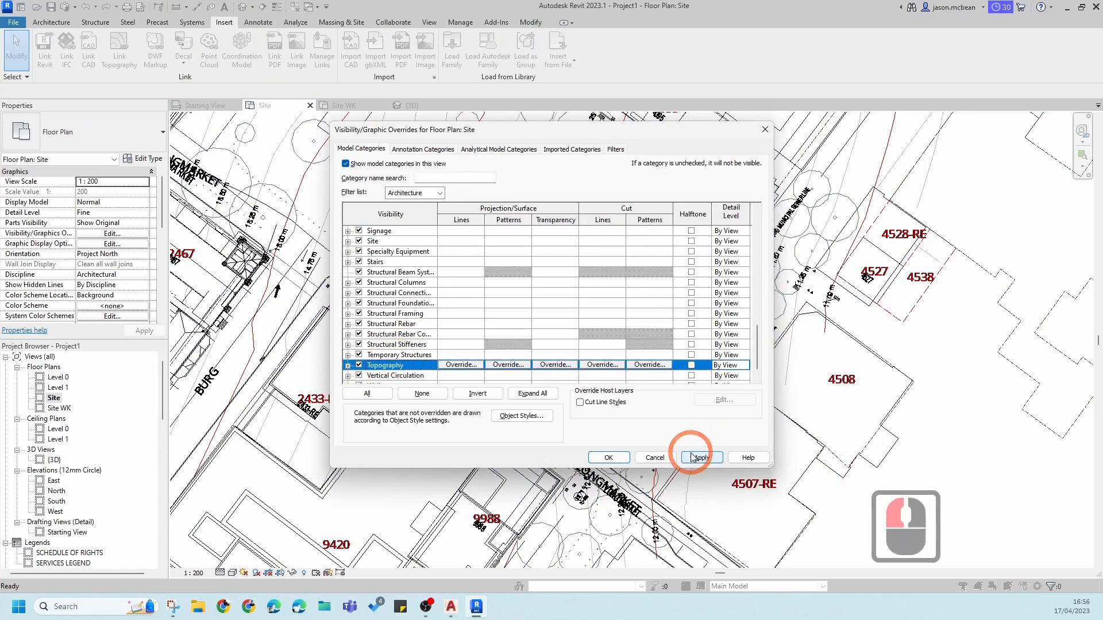
click(608, 458)
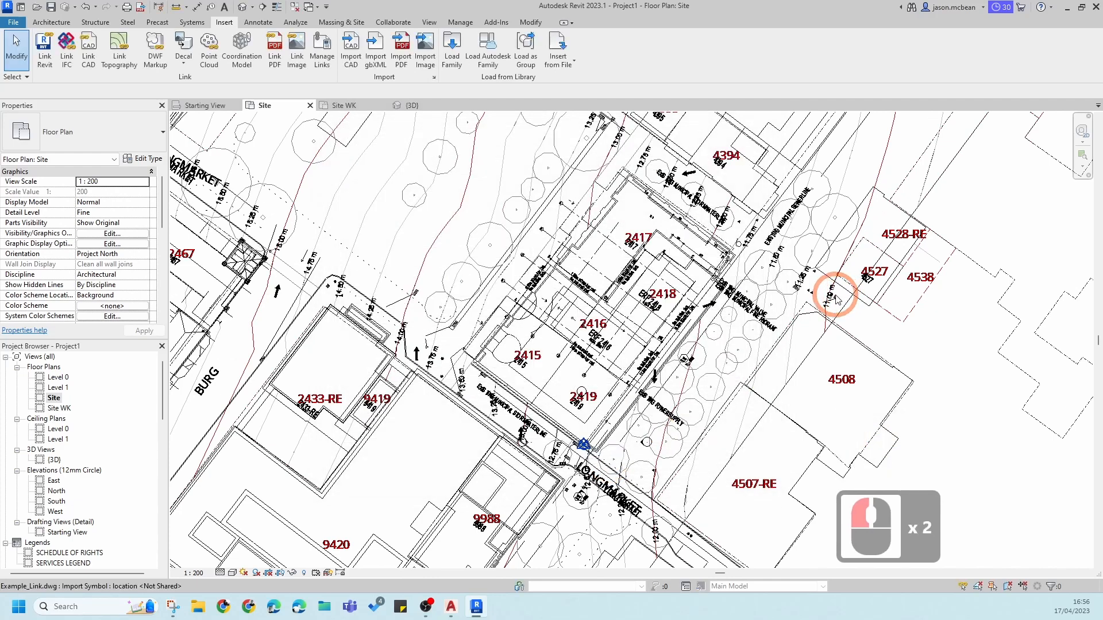
key(Escape)
Step: Examine across the Site plan how the linked drawings, erf labels and context outlines read over the topography
middle_drag(586, 245, 593, 392)
key(Escape)
scroll(656, 344, down, 2)
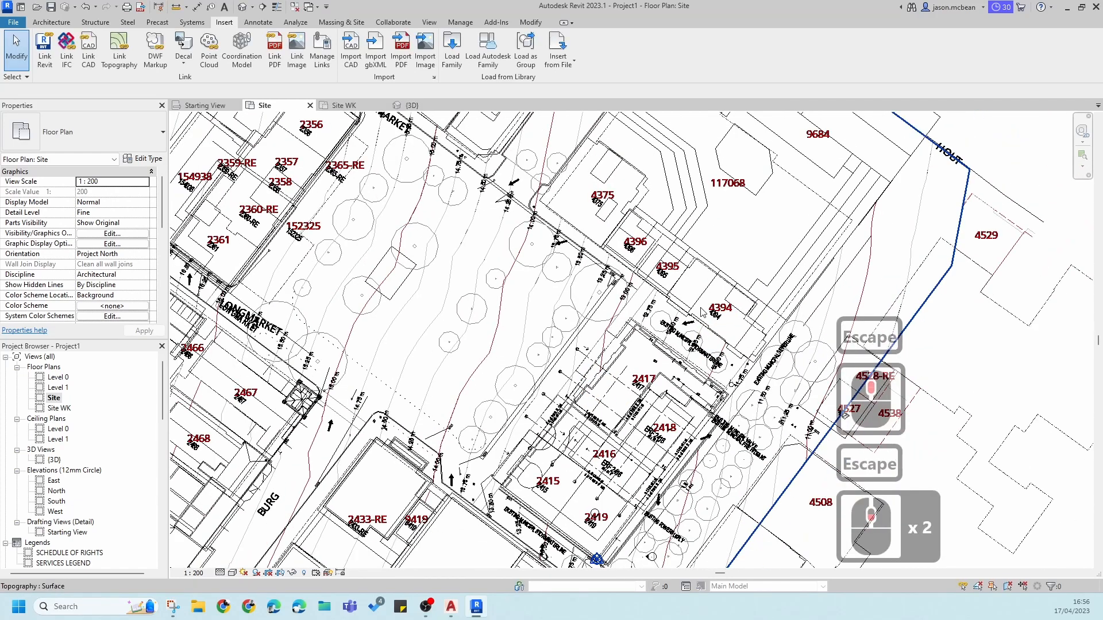
middle_drag(709, 305, 667, 381)
key(Escape)
middle_drag(934, 256, 965, 291)
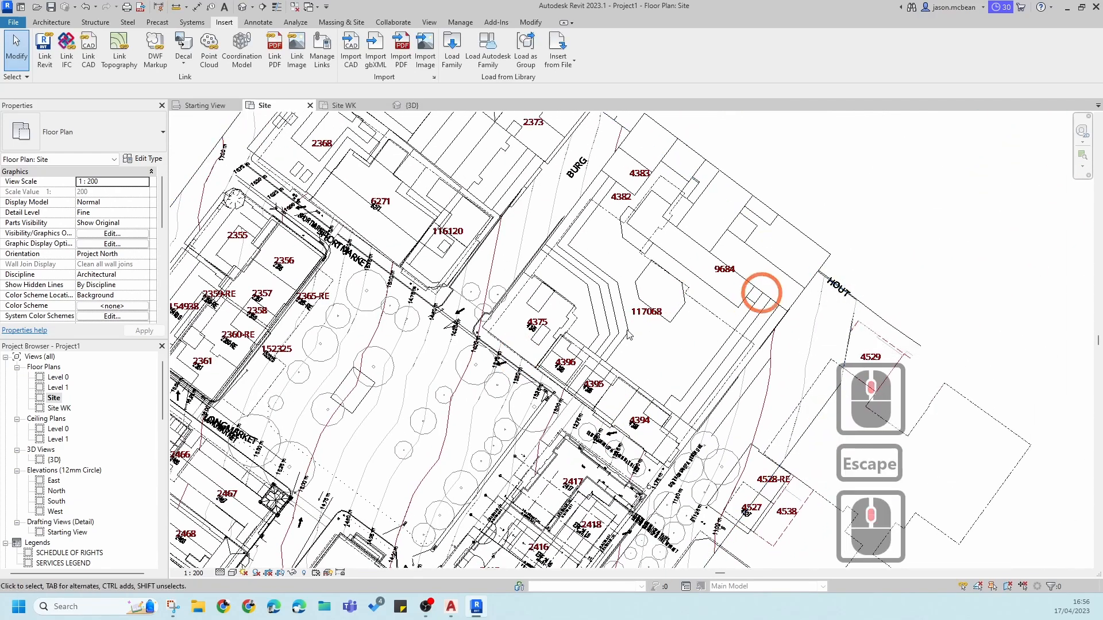
scroll(597, 353, up, 6)
middle_drag(390, 336, 493, 287)
scroll(493, 283, up, 3)
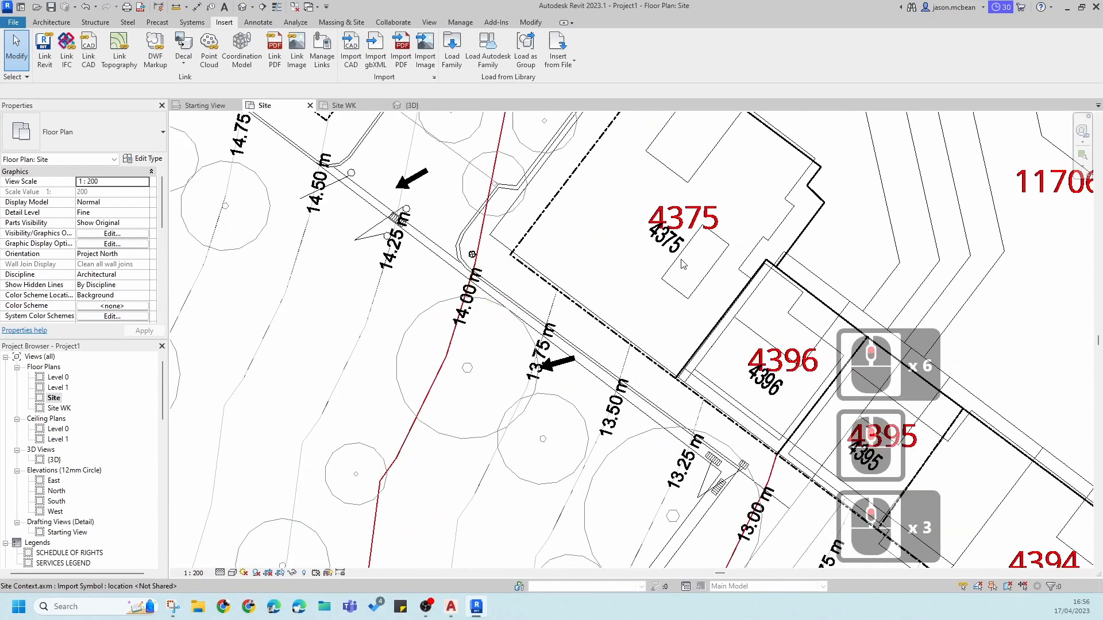
scroll(673, 266, down, 11)
key(Escape)
middle_drag(588, 393, 573, 299)
middle_drag(491, 449, 488, 442)
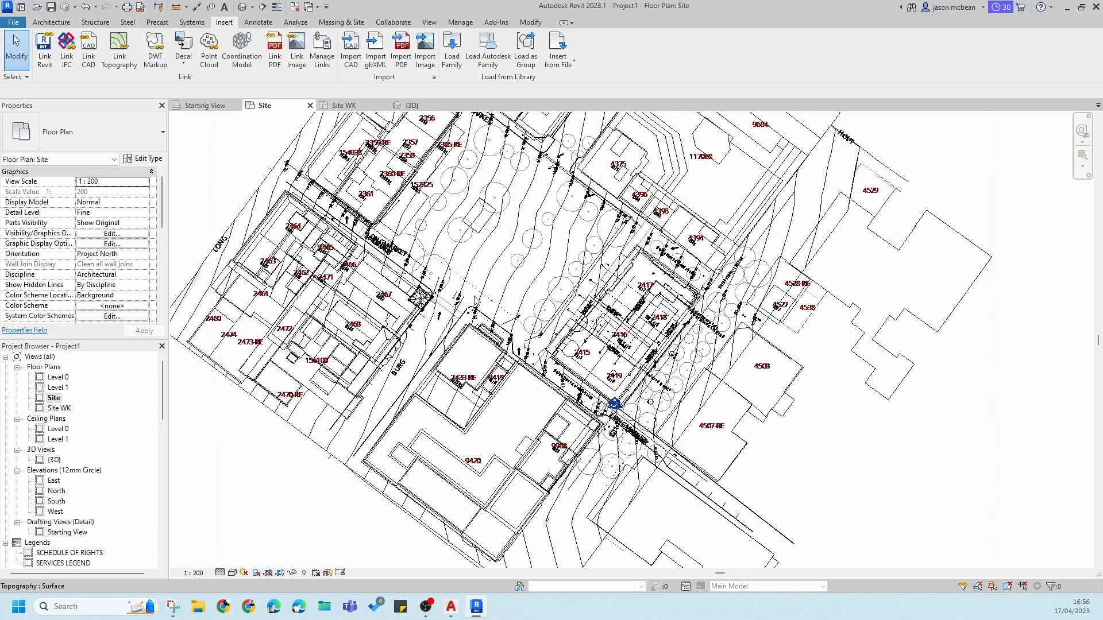
middle_drag(465, 282, 444, 395)
key(Escape)
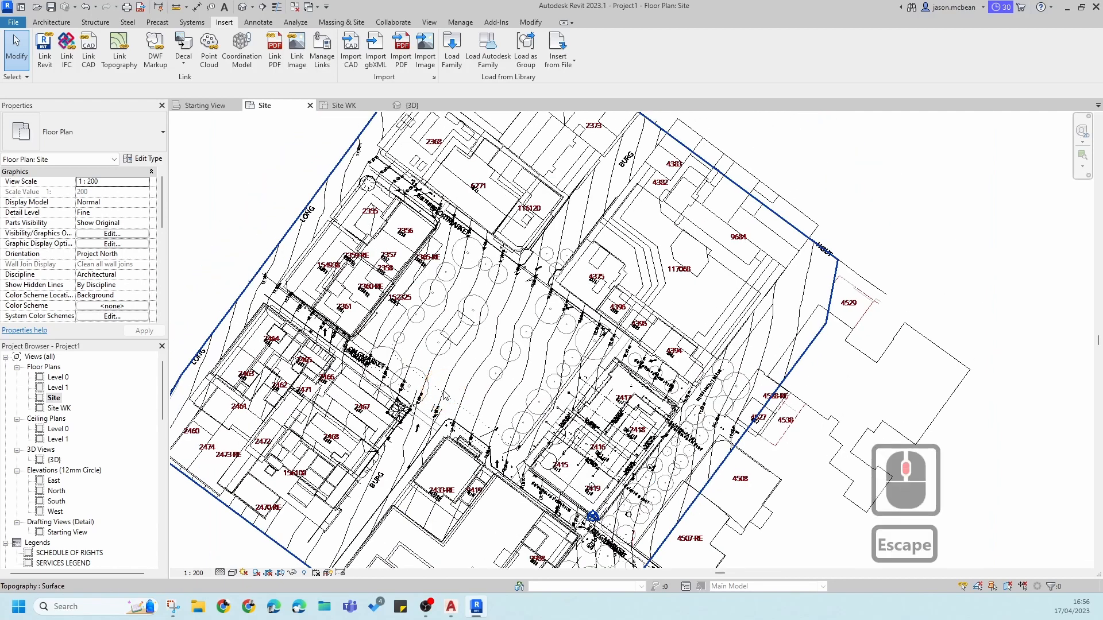
middle_drag(574, 472, 556, 356)
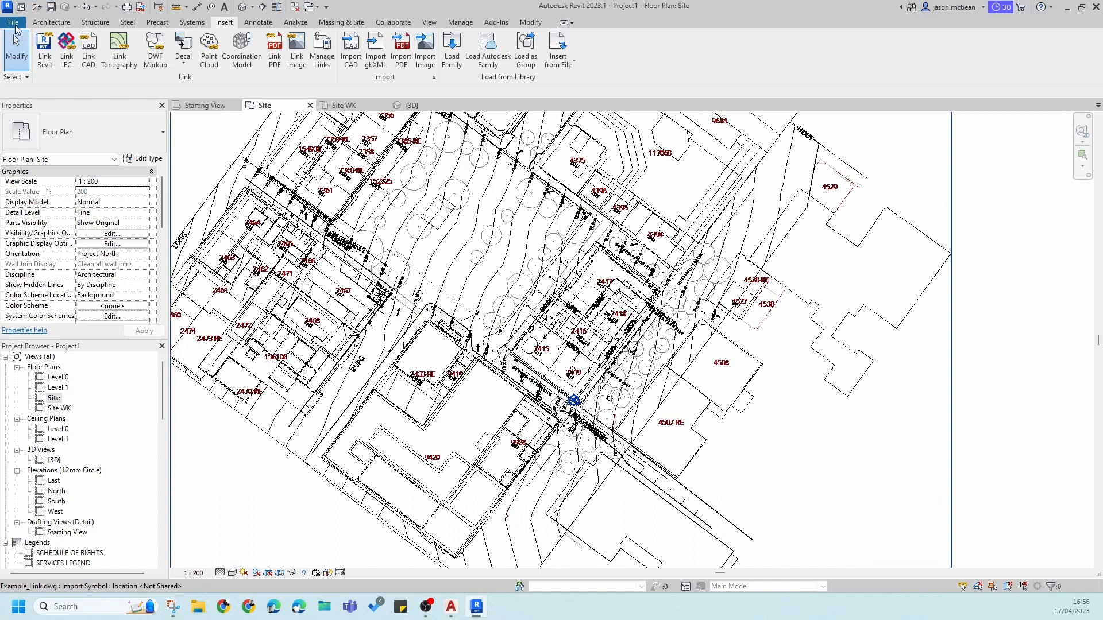
Step: Start saving the model as a project file and browse to the OKU 300 folder in the University of Pretoria OneDrive
click(16, 27)
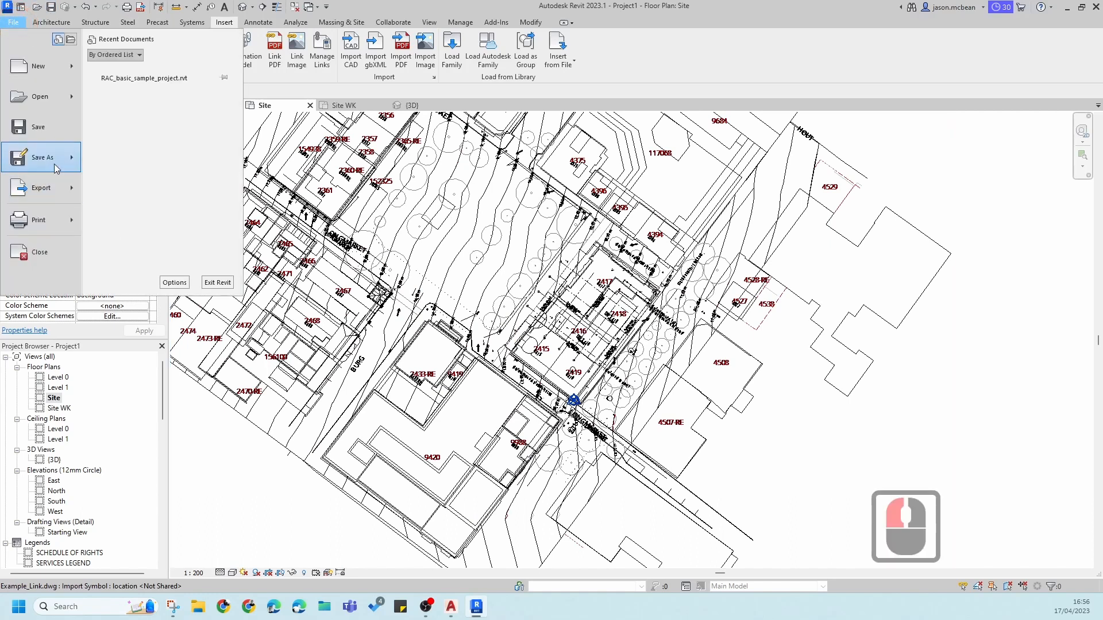
mouse_move(56, 168)
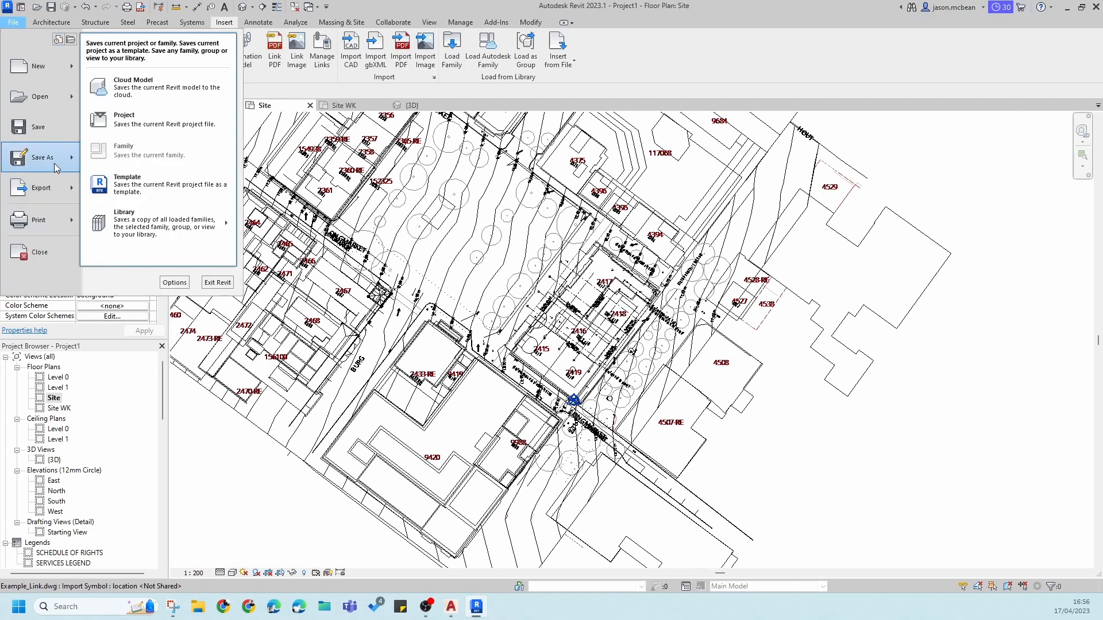
click(100, 121)
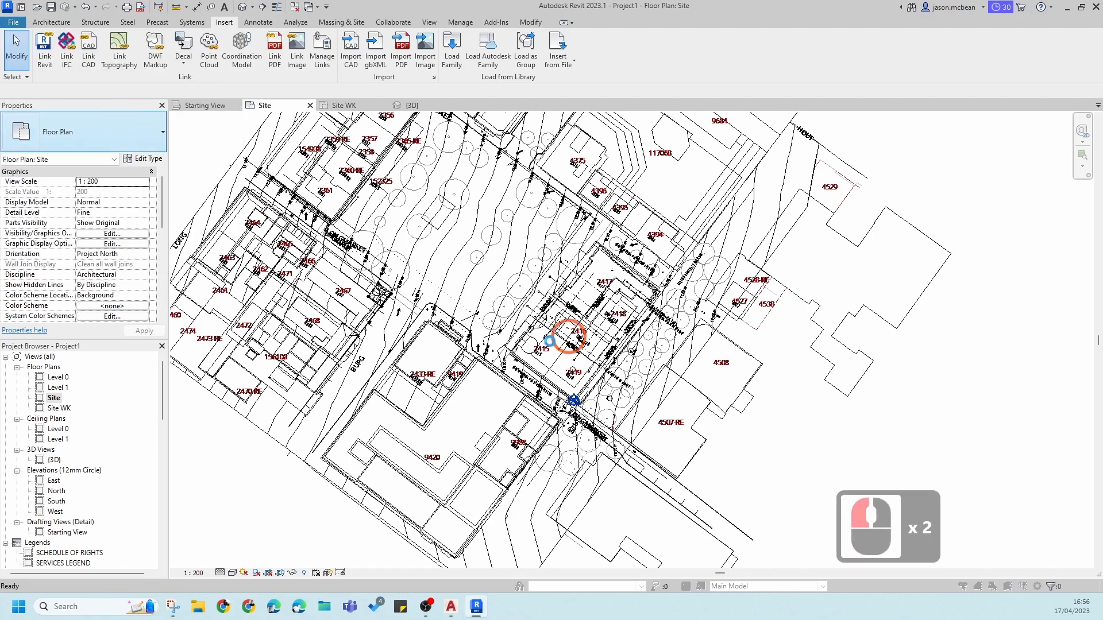
click(492, 184)
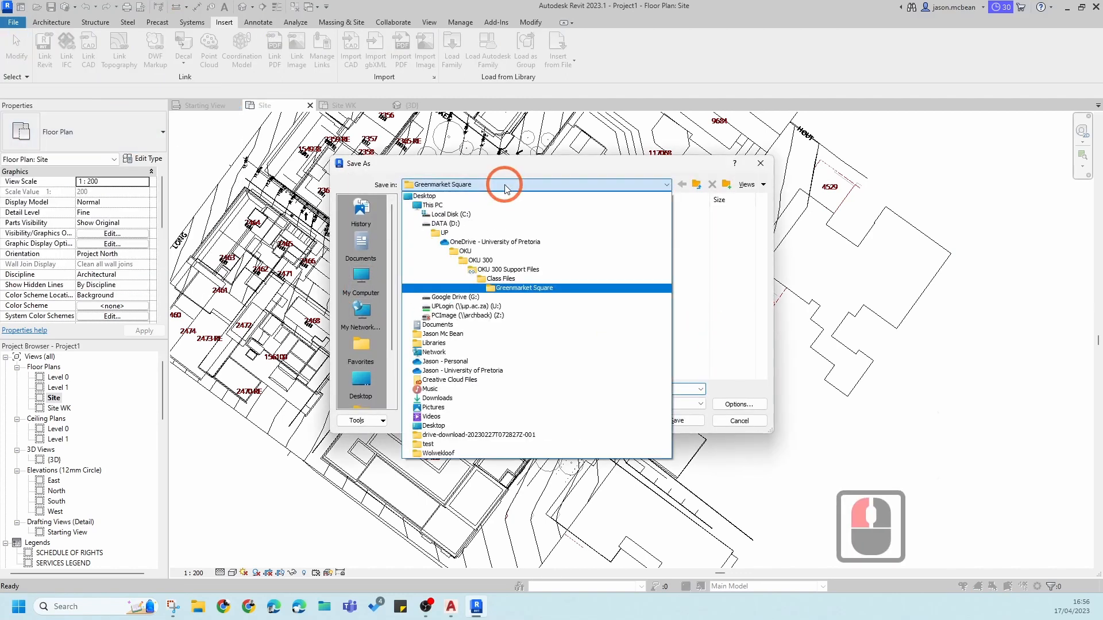
click(468, 242)
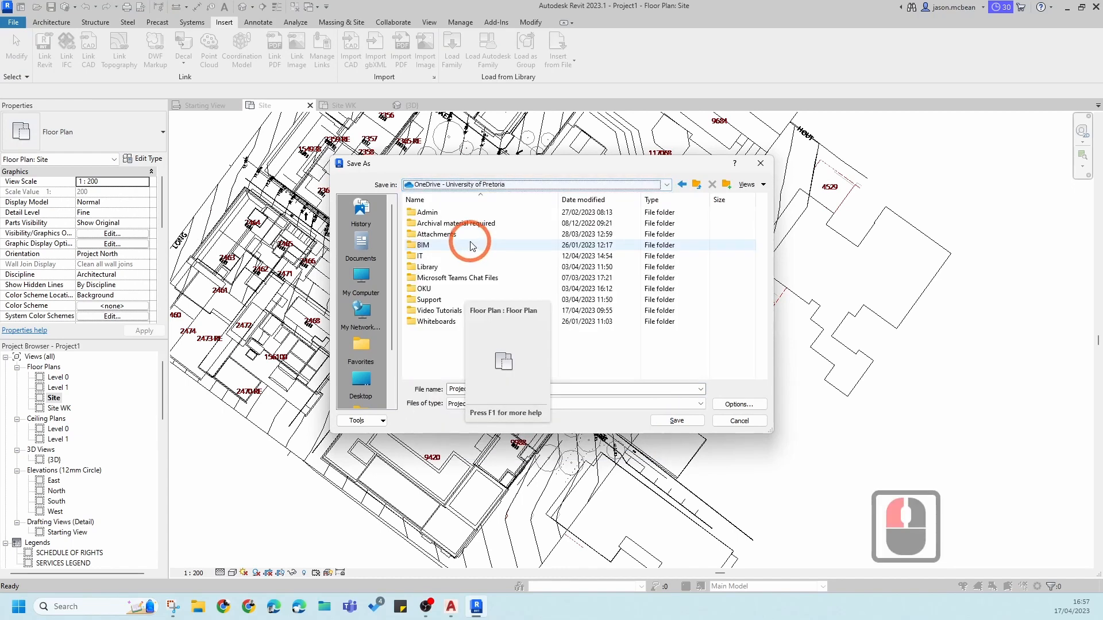
double_click(425, 289)
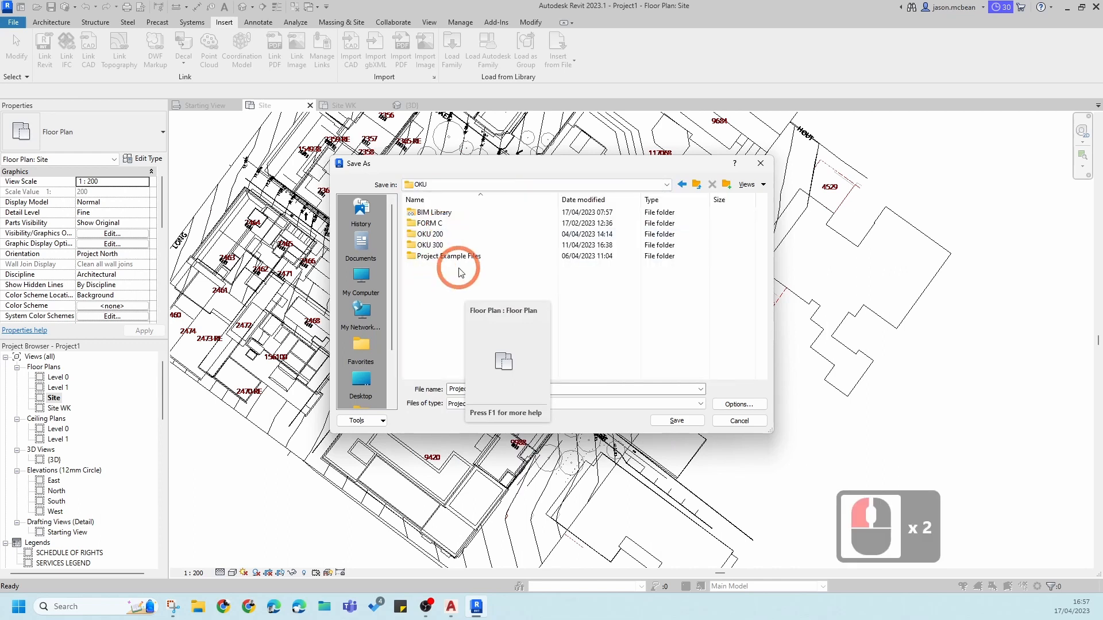
double_click(425, 245)
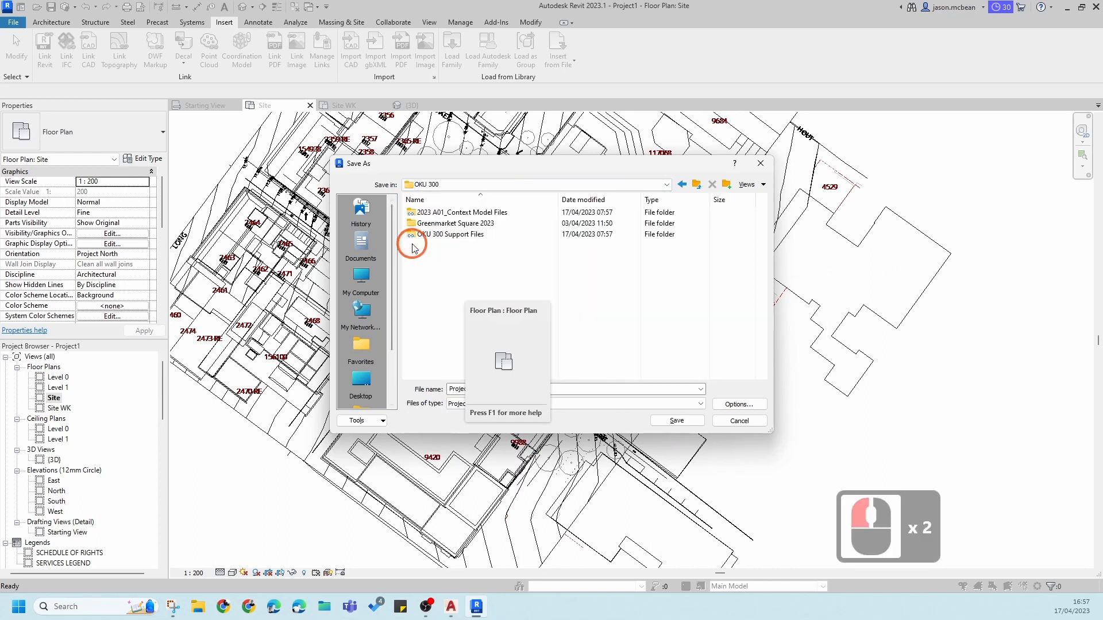
double_click(425, 214)
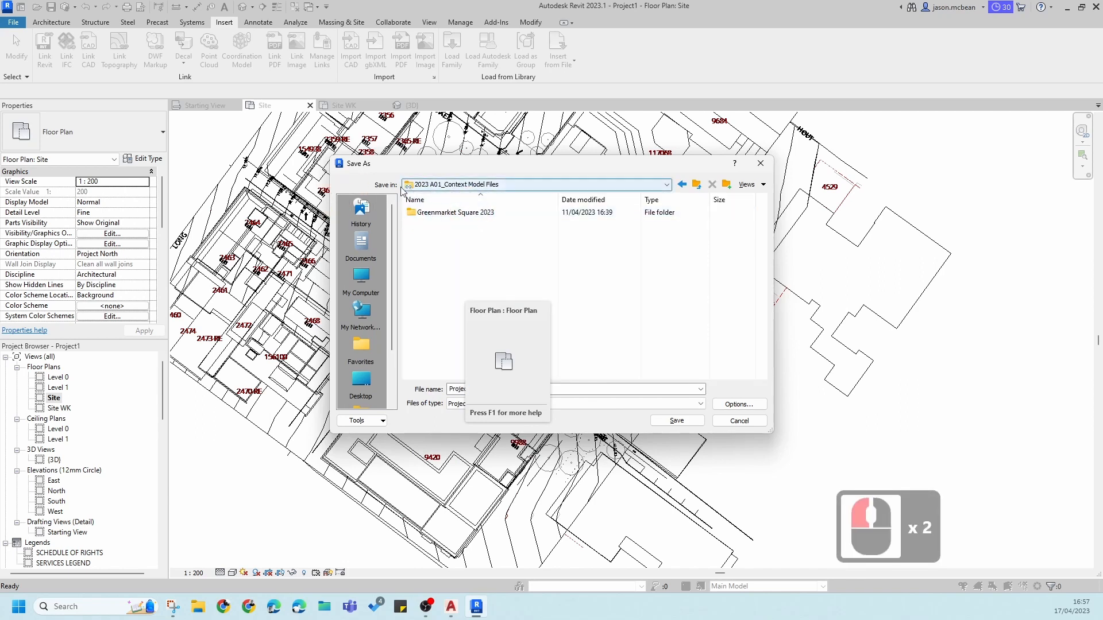
click(682, 184)
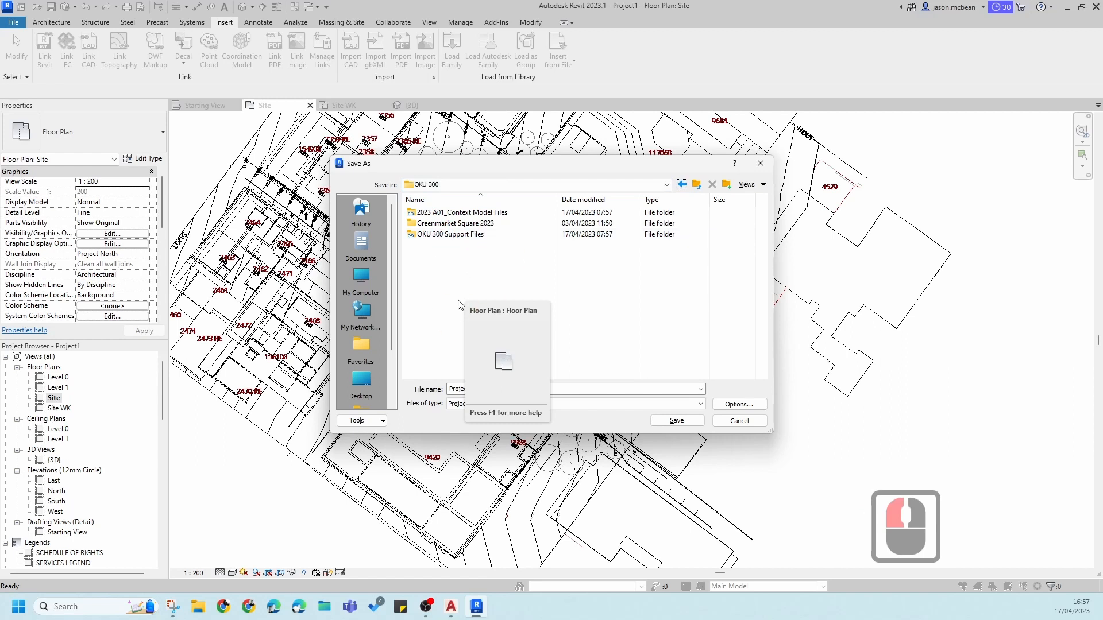